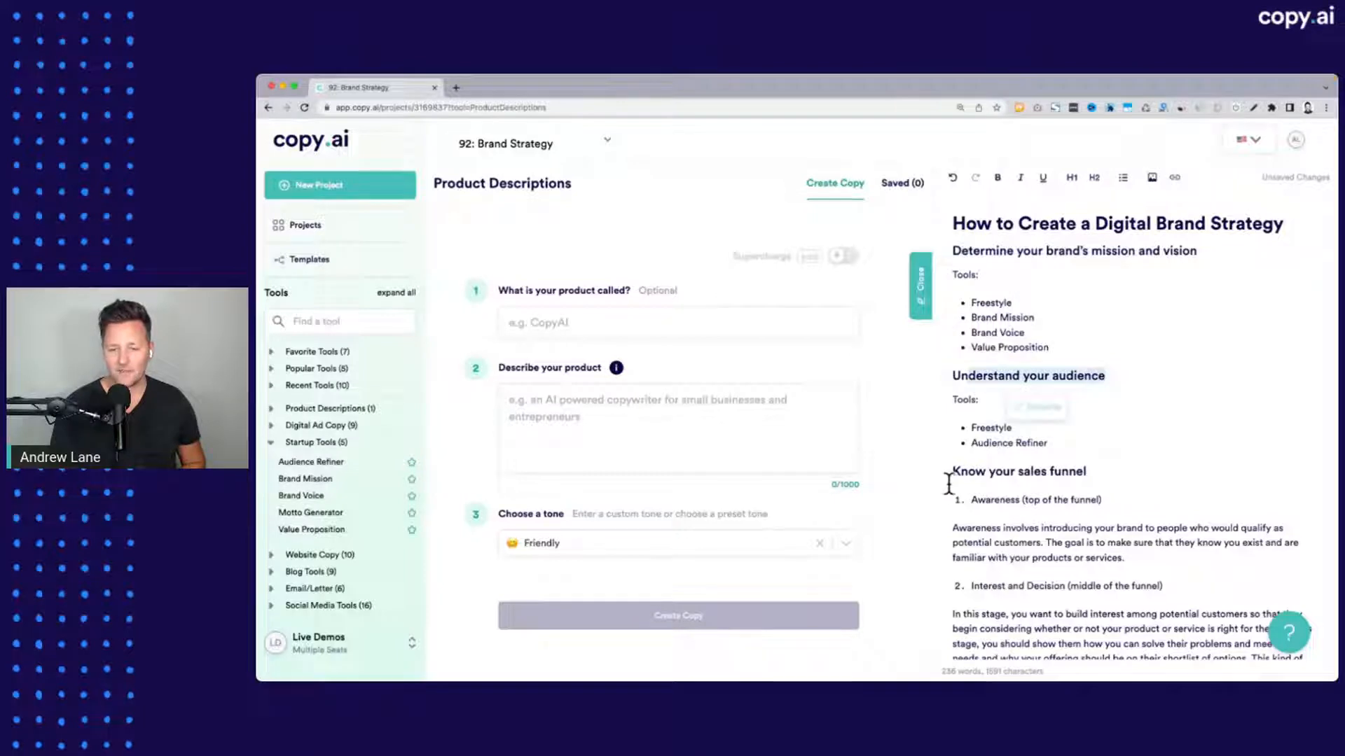
# Review the brand strategy outline's headings, from the sales funnel through competitive positioning and publishing platform to quality content
pyautogui.moveTo(952, 471); pyautogui.dragTo(1084, 472)
pyautogui.scroll(-2, 1067, 476)
pyautogui.scroll(-5, 1066, 477)
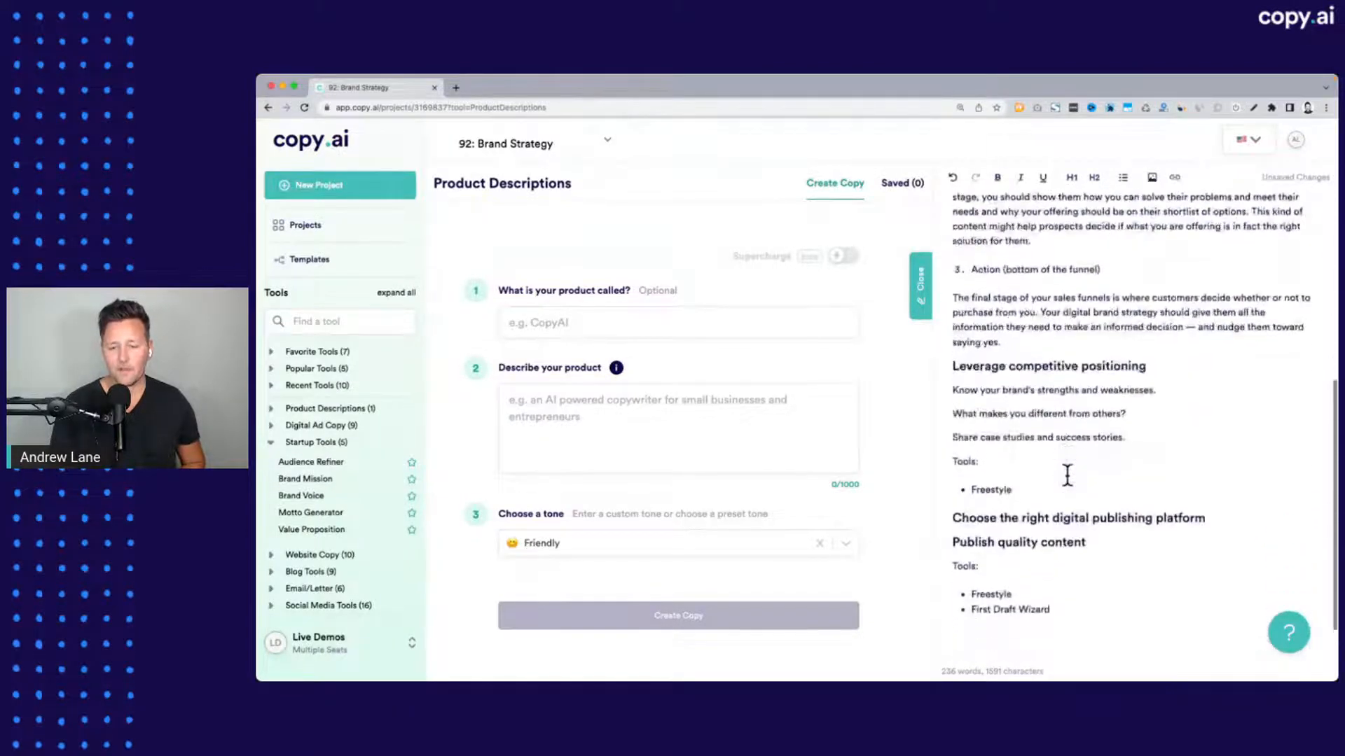
pyautogui.moveTo(954, 326); pyautogui.dragTo(1112, 326)
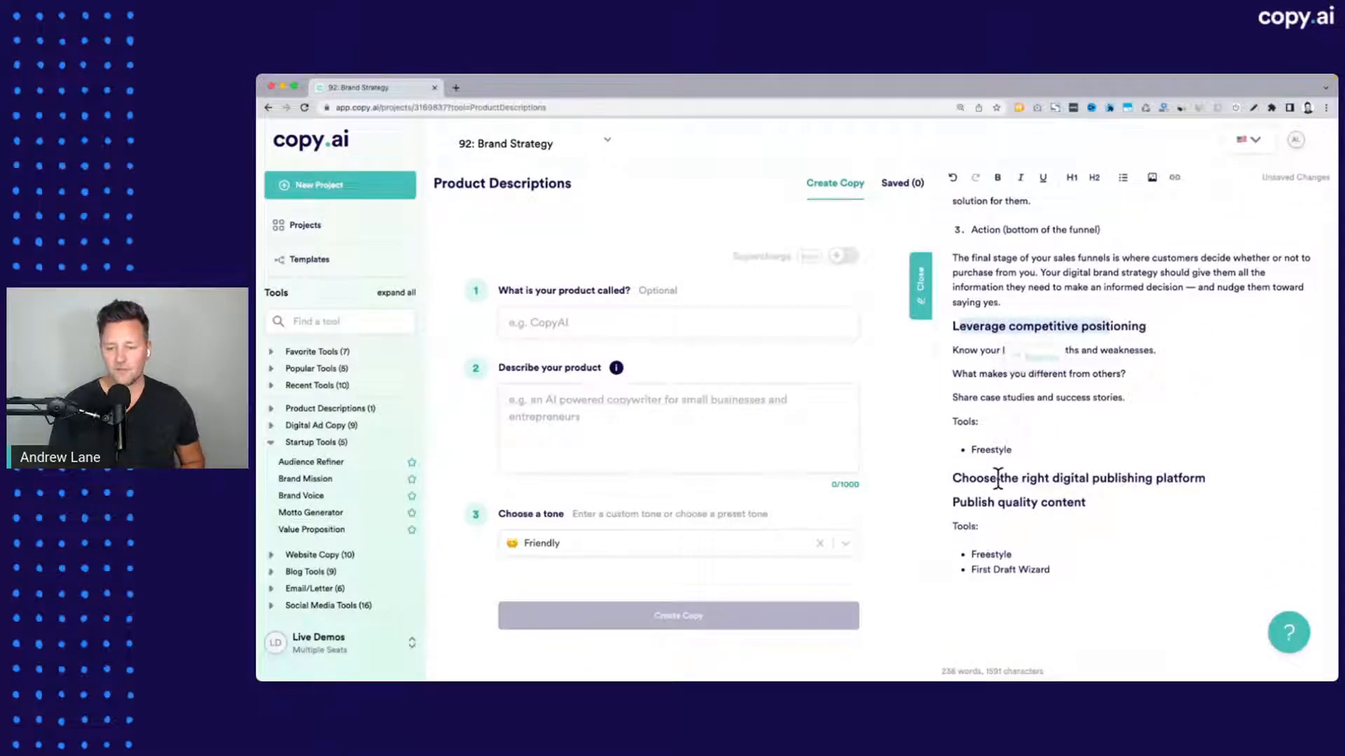
pyautogui.moveTo(962, 482); pyautogui.dragTo(1181, 467)
pyautogui.click(1218, 464)
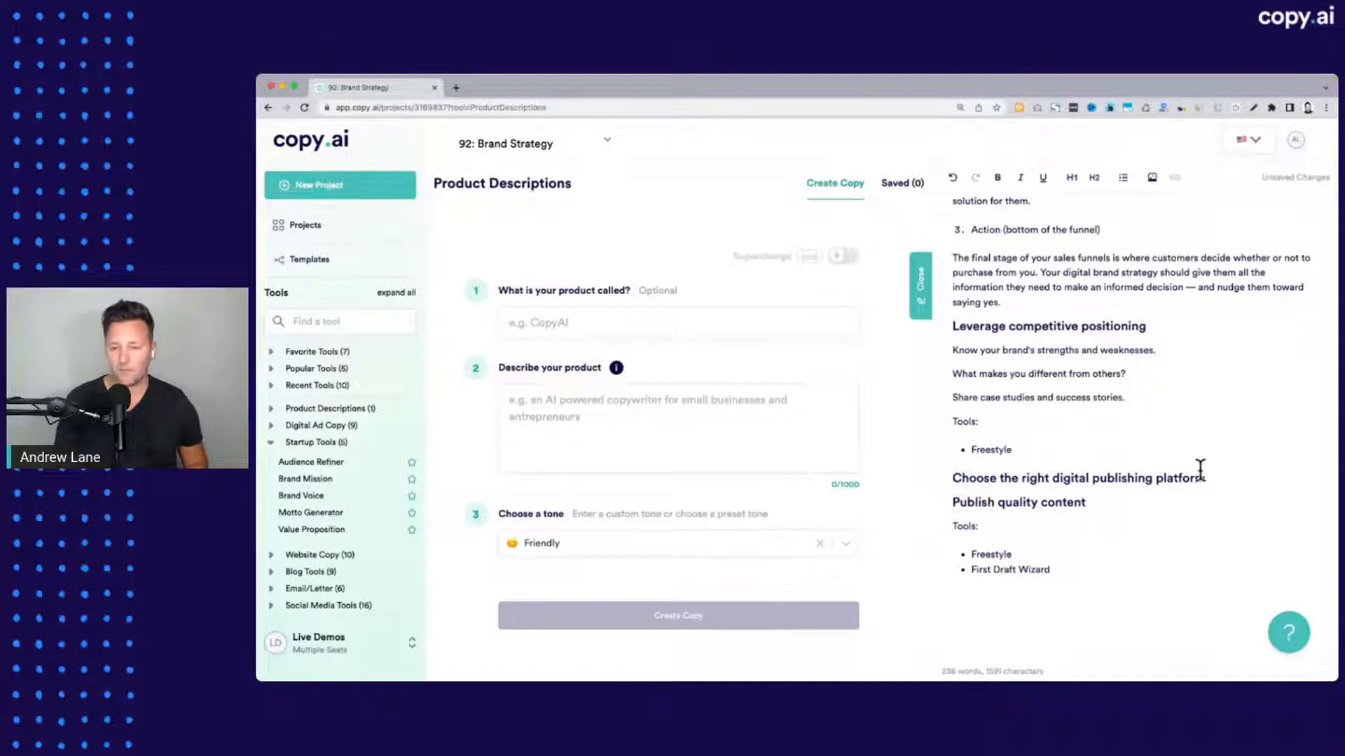
pyautogui.moveTo(967, 502); pyautogui.dragTo(1067, 503)
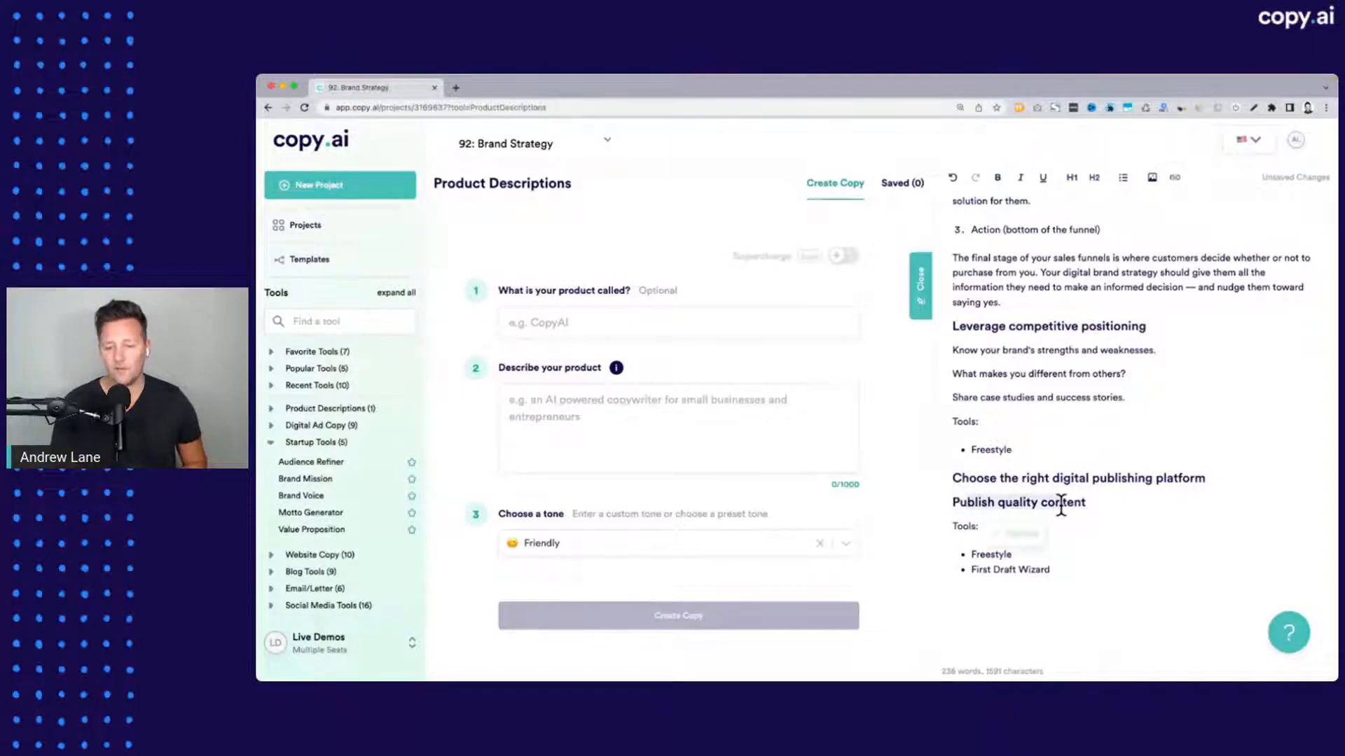
pyautogui.click(1184, 478)
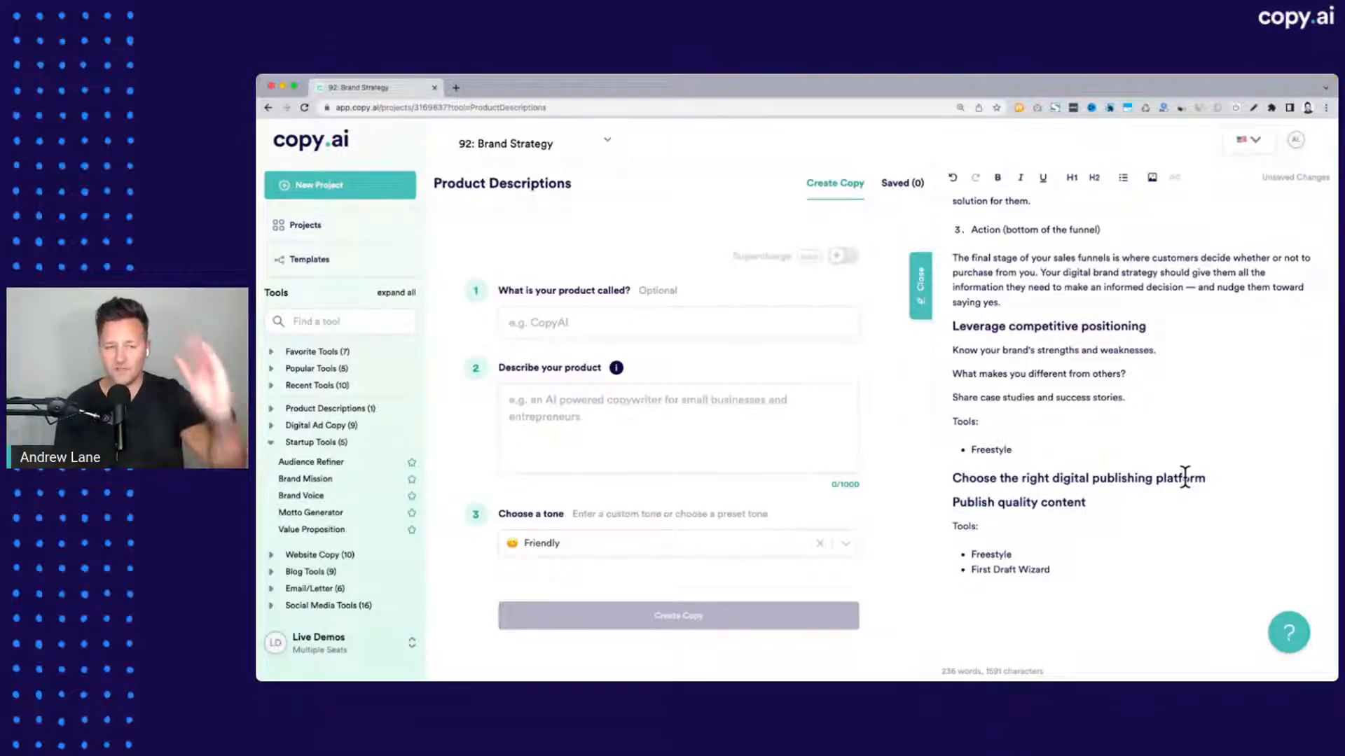
pyautogui.scroll(10, 1185, 479)
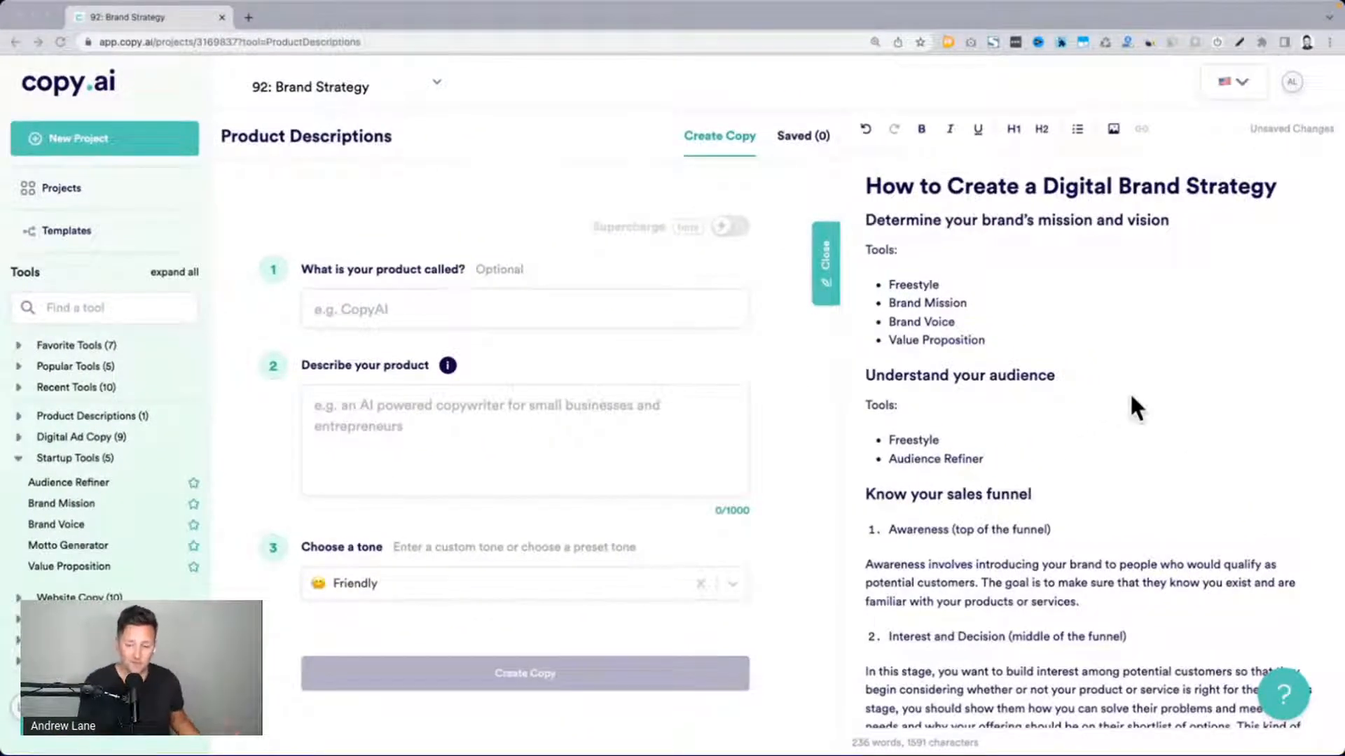
pyautogui.click(1131, 396)
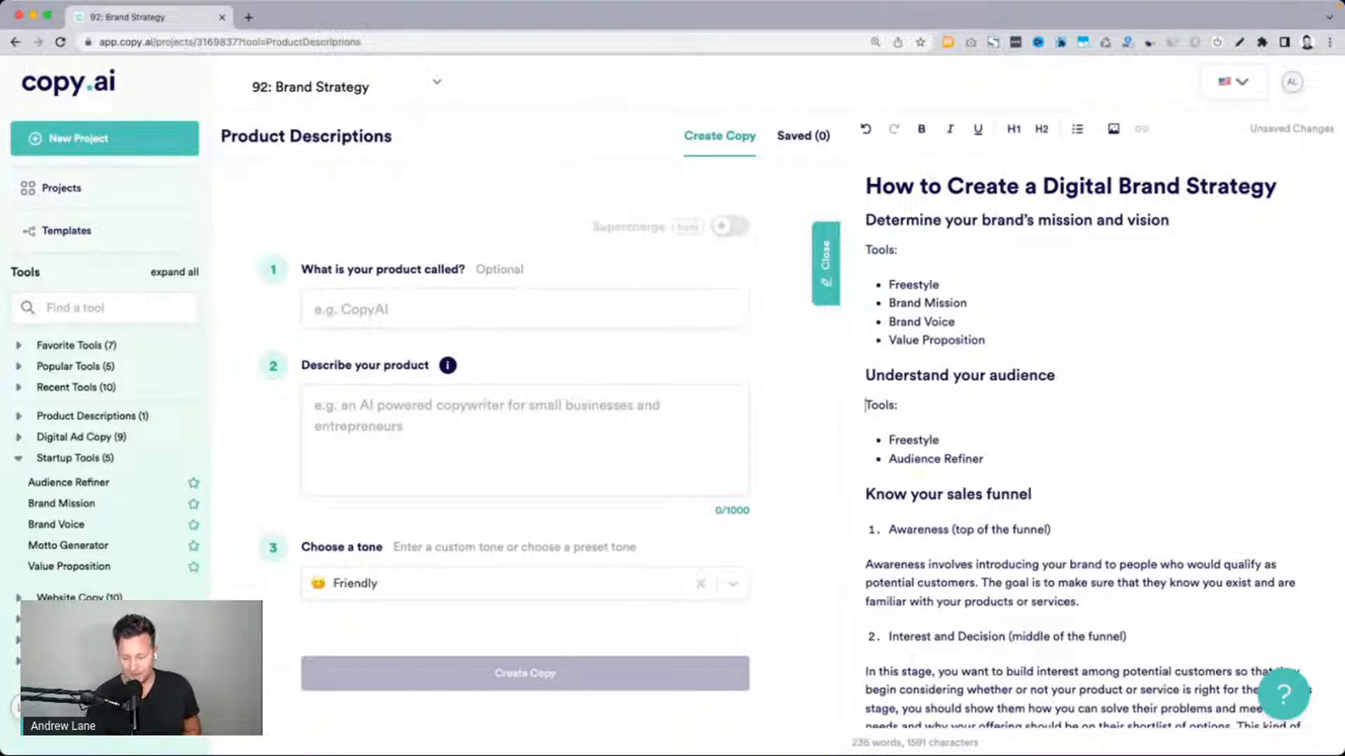
# Preview the Tesla image to read its example mission and vision statements, and close the preview
pyautogui.press('space')
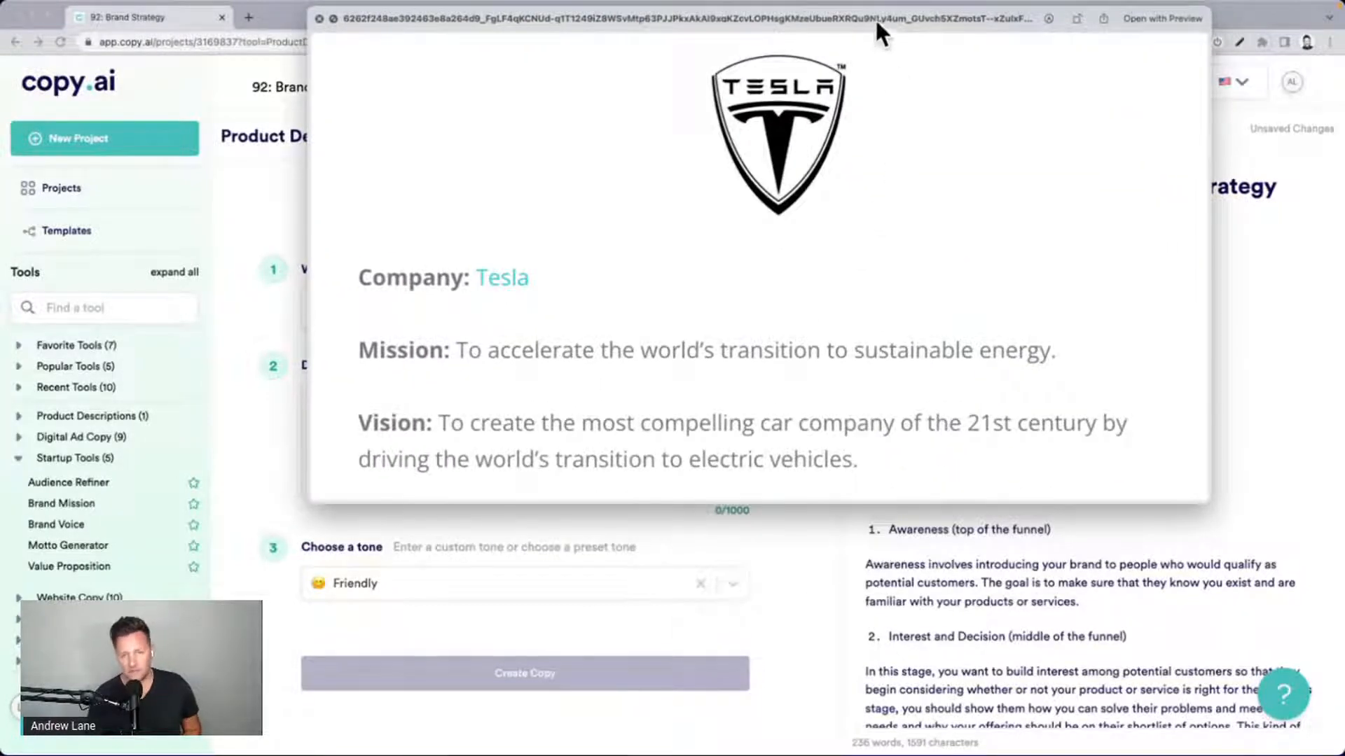
pyautogui.moveTo(875, 18); pyautogui.dragTo(832, 94)
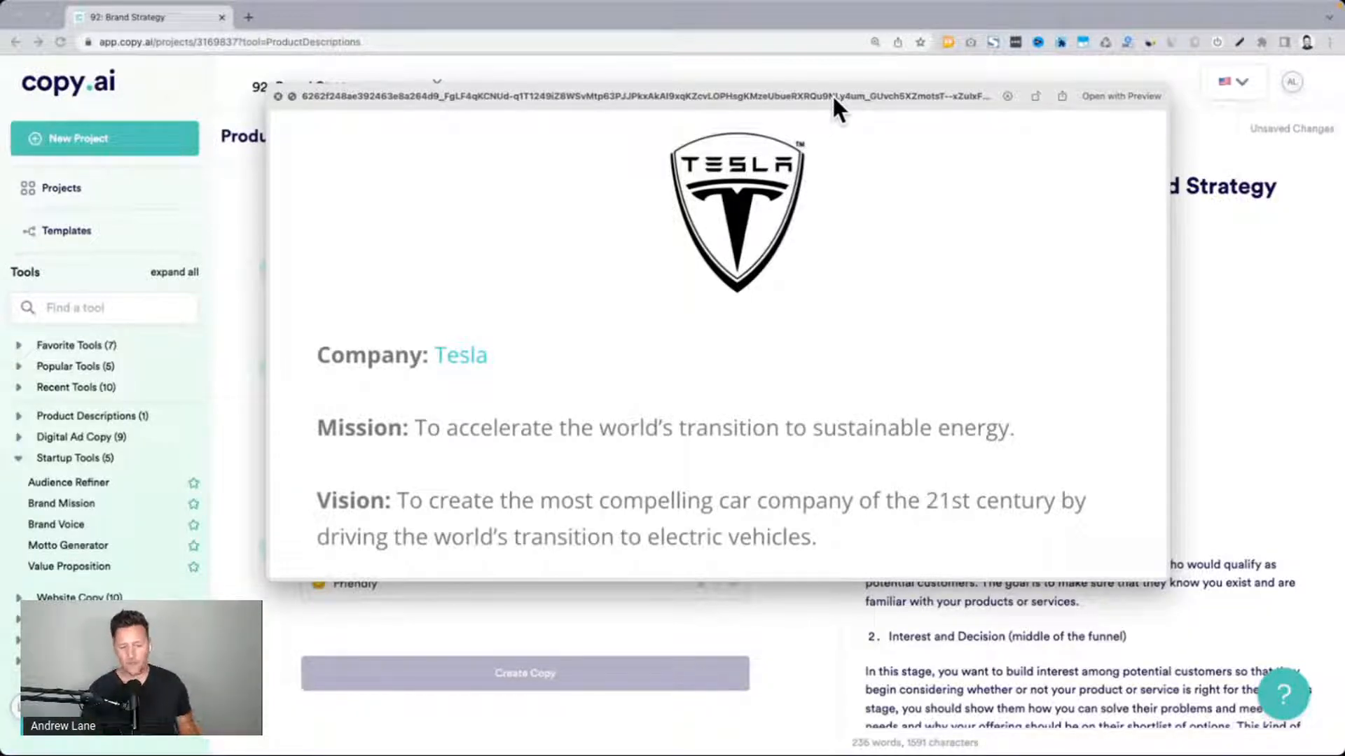
pyautogui.press('space')
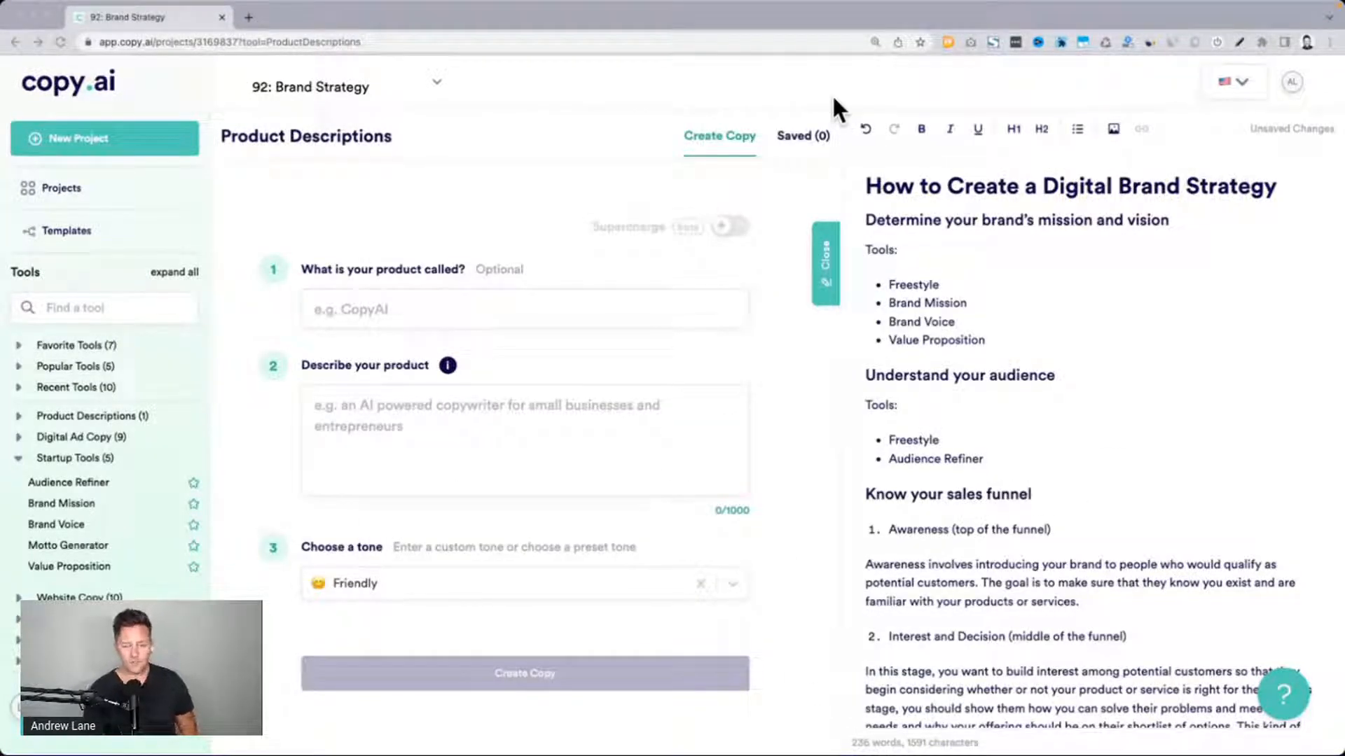
# Look over the tools listed under the outline's brand mission and vision heading
pyautogui.click(942, 300)
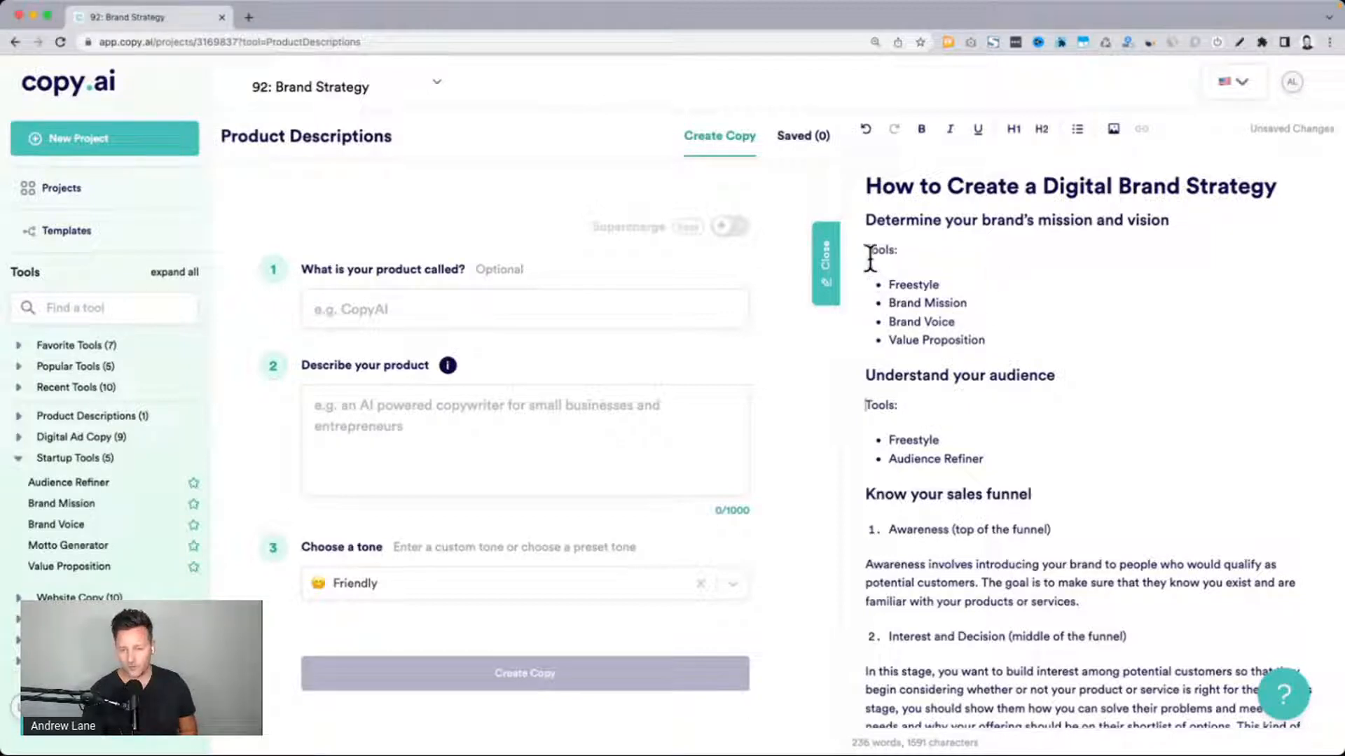
pyautogui.click(959, 329)
pyautogui.moveTo(987, 342); pyautogui.dragTo(888, 284)
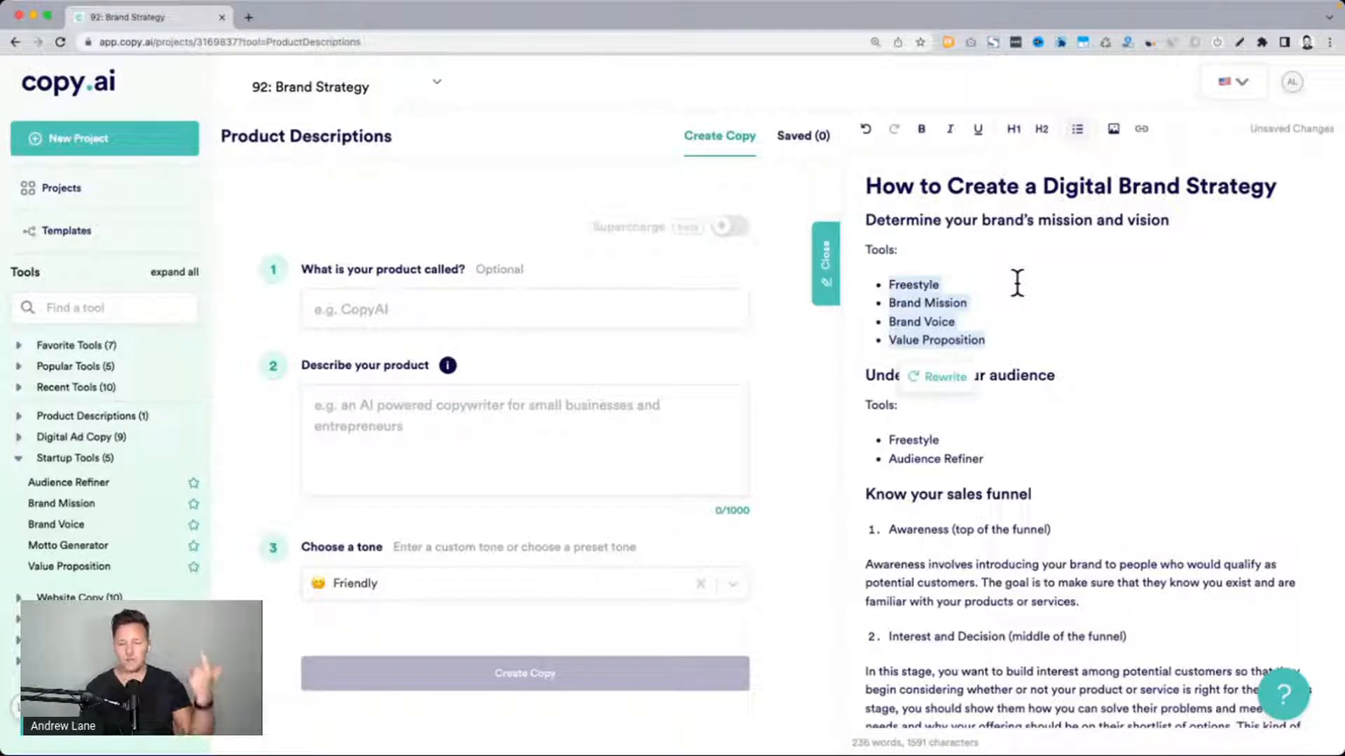
pyautogui.click(942, 334)
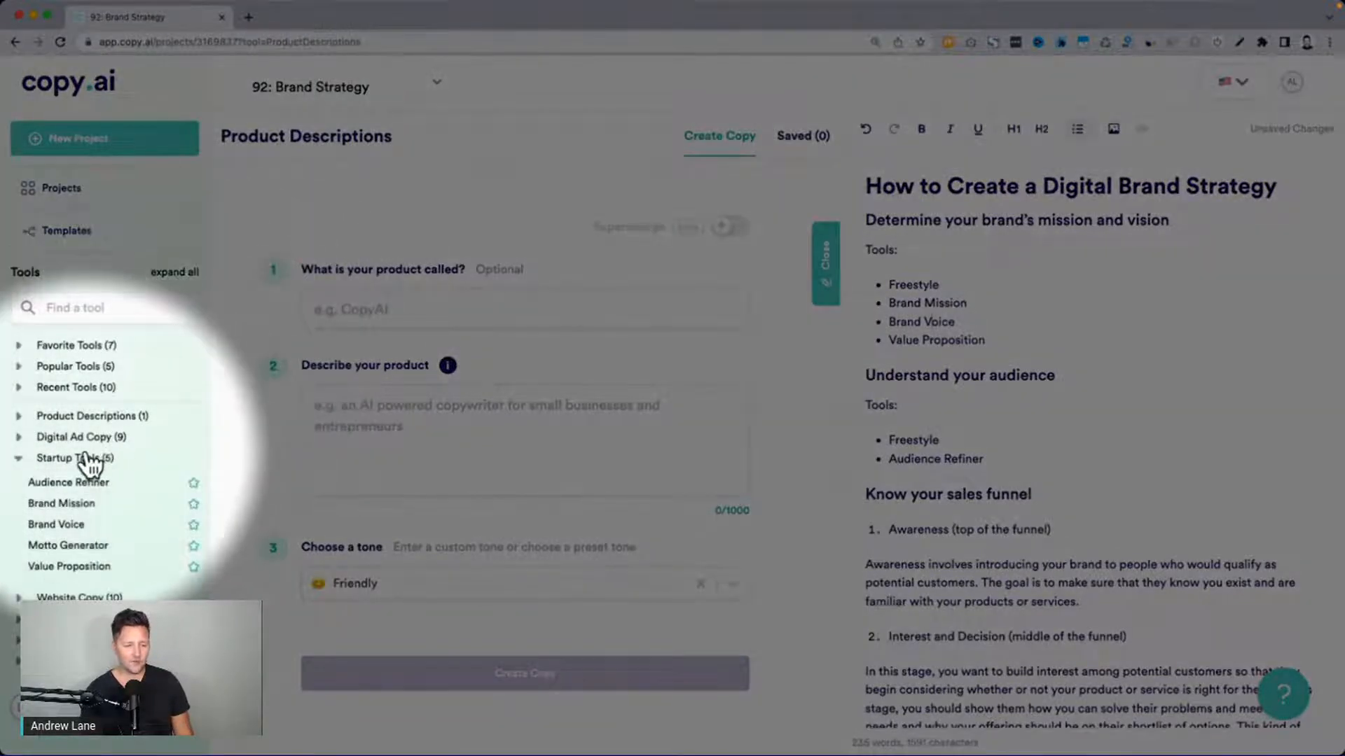
# Examine the tools in the Startup Tools category, including Audience Refiner and Brand Voice, and collapse the category
pyautogui.click(17, 460)
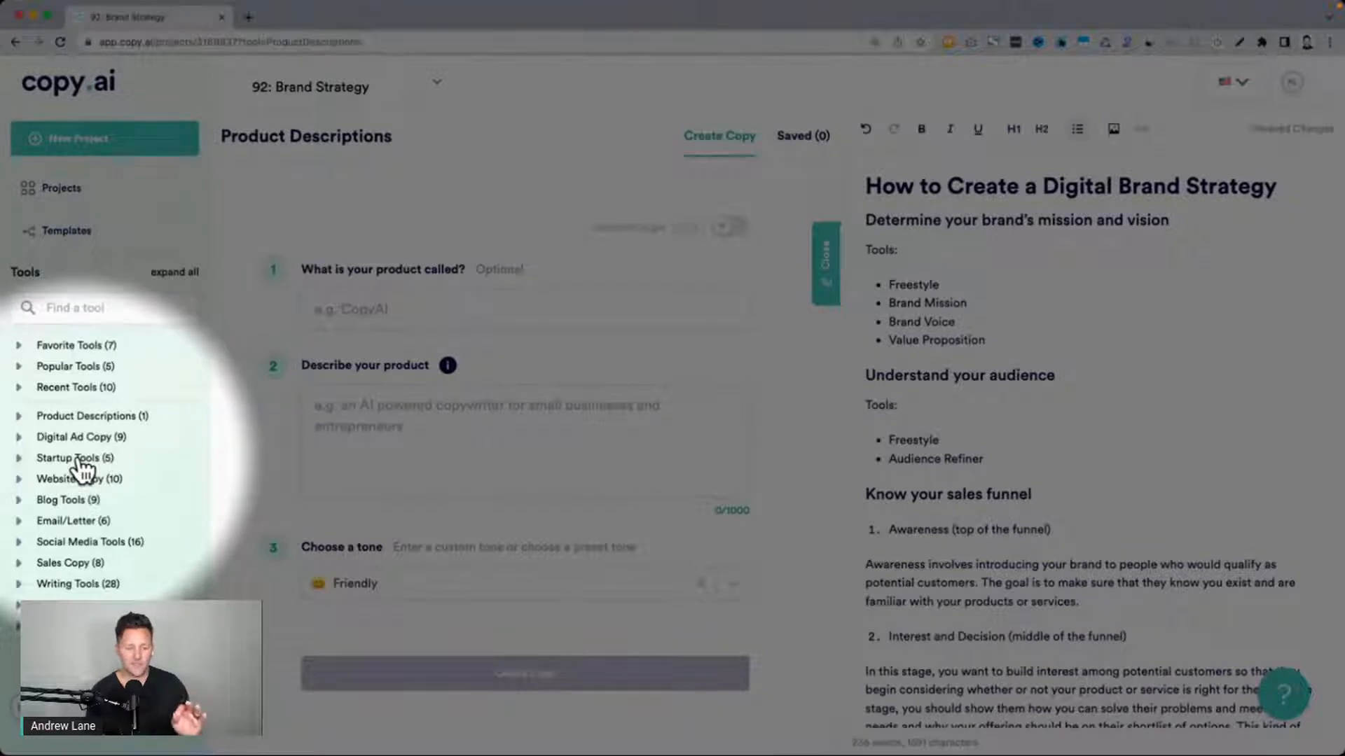
pyautogui.scroll(5, 79, 462)
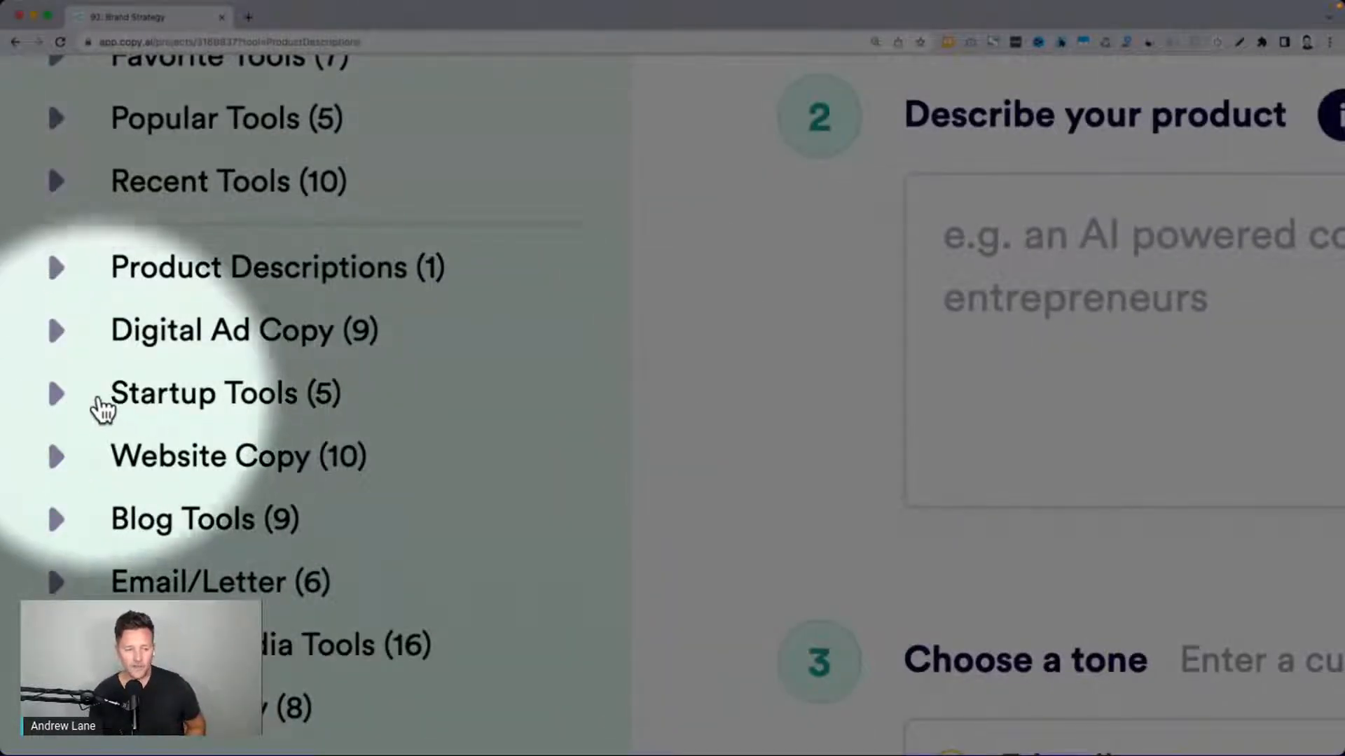
pyautogui.click(59, 396)
pyautogui.scroll(-1, 189, 429)
pyautogui.scroll(-2, 192, 428)
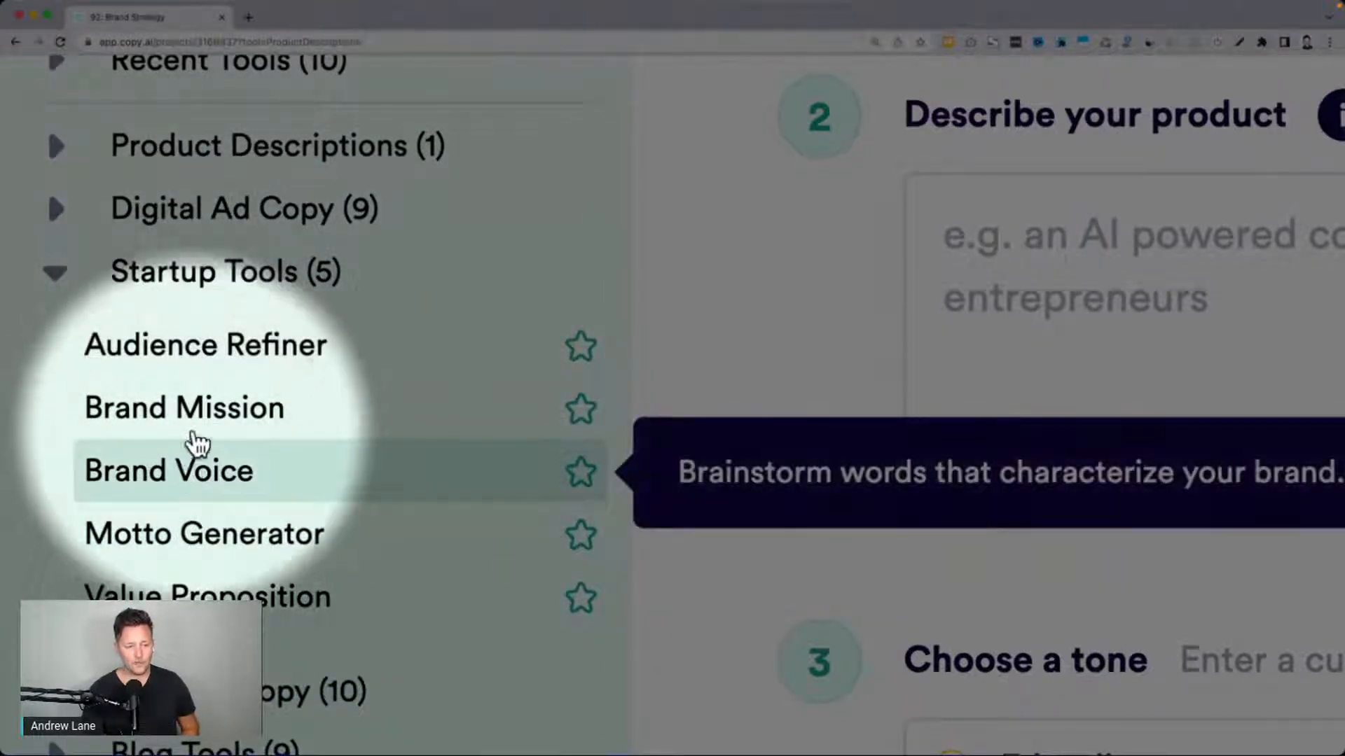
pyautogui.scroll(-1, 189, 581)
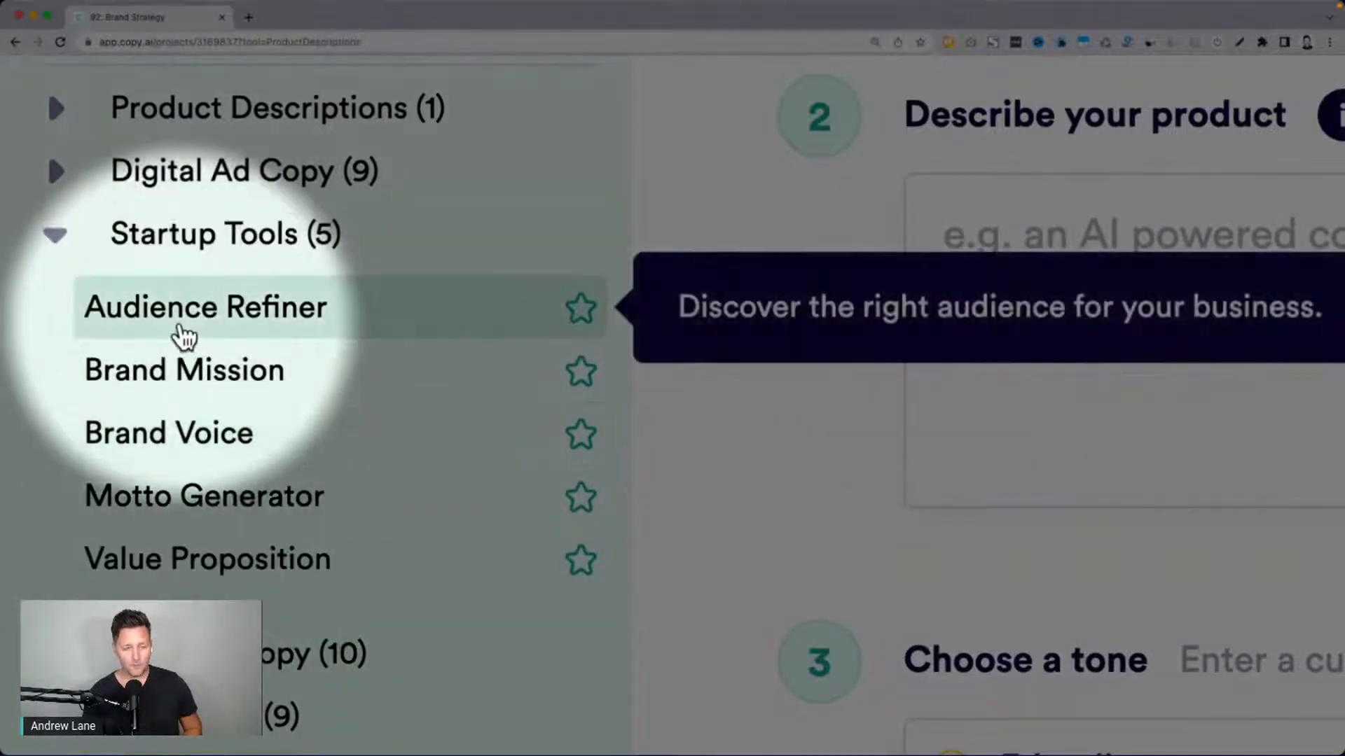
pyautogui.click(54, 237)
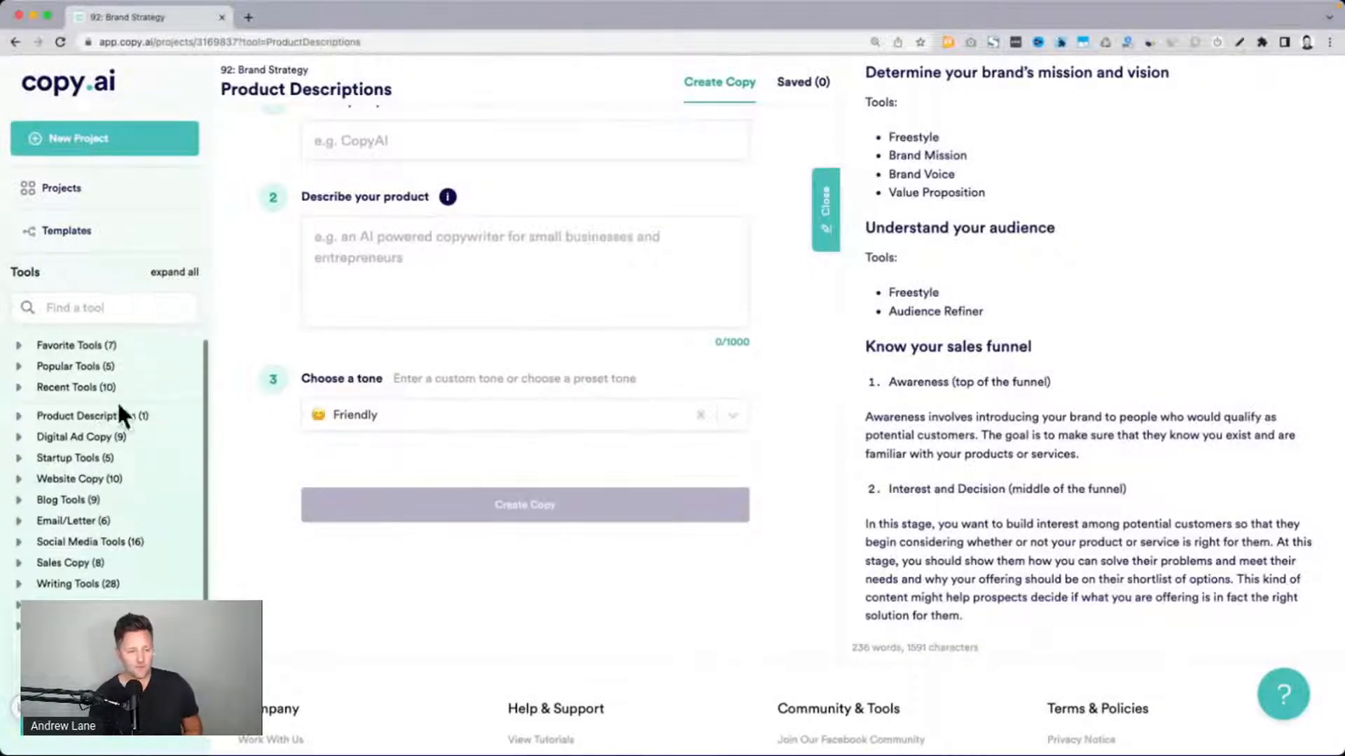
# Search the tools for "free" and open the Freestyle tool
pyautogui.click(78, 308)
pyautogui.write('free')
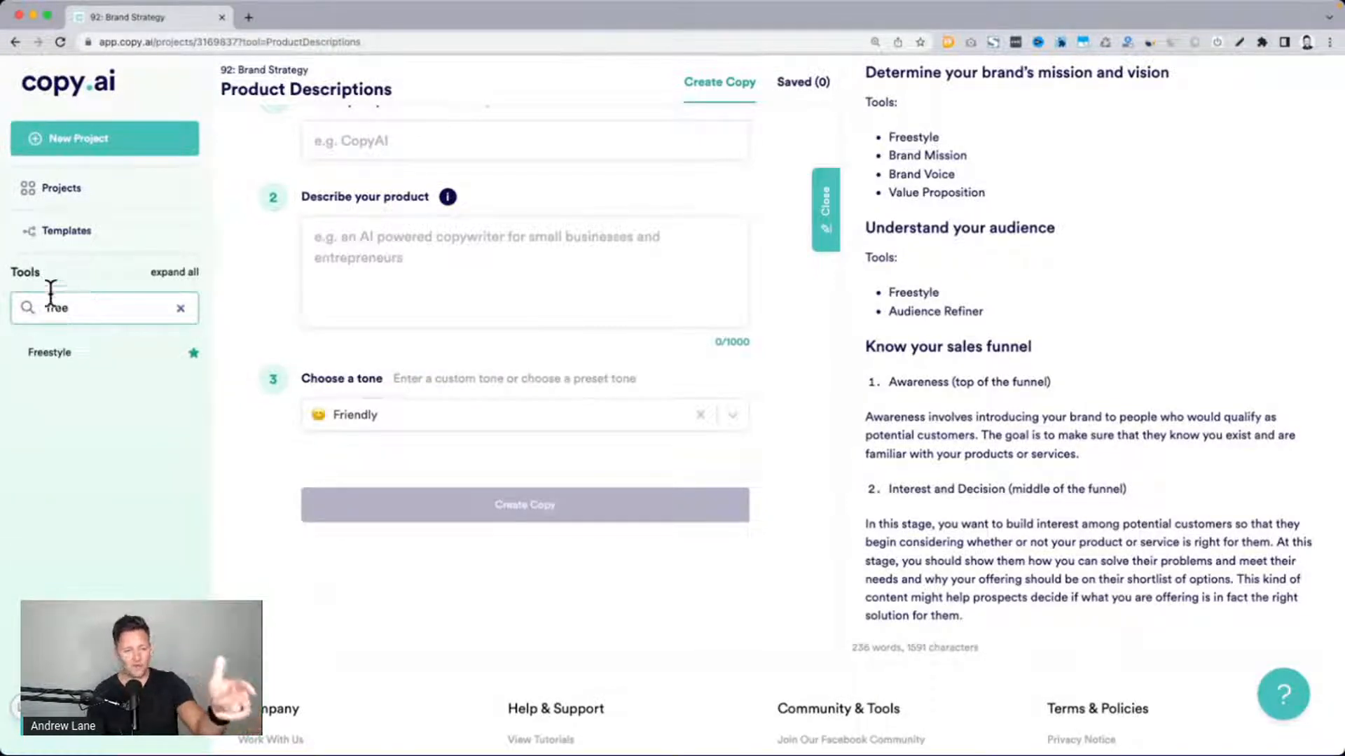
pyautogui.click(66, 353)
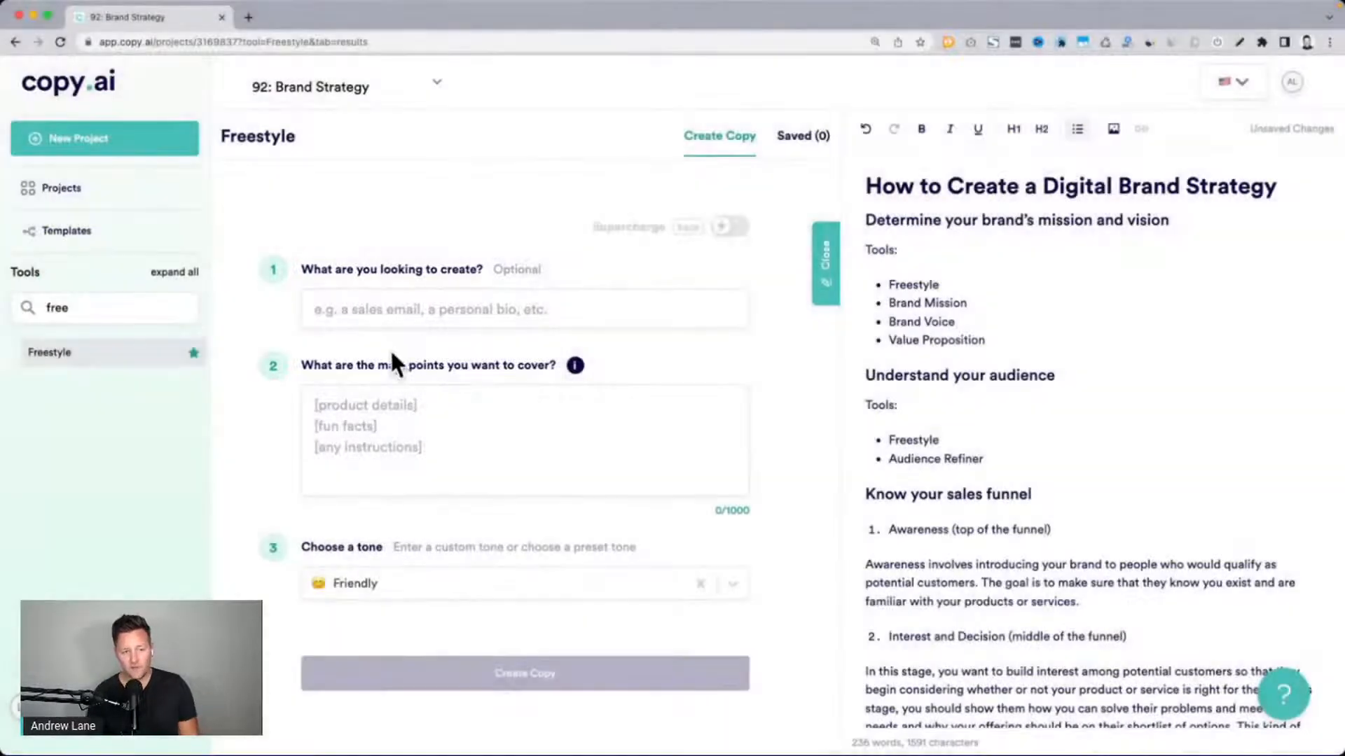
# Enter "A mission statement" as what the Freestyle tool should create
pyautogui.click(394, 321)
pyautogui.write('A m')
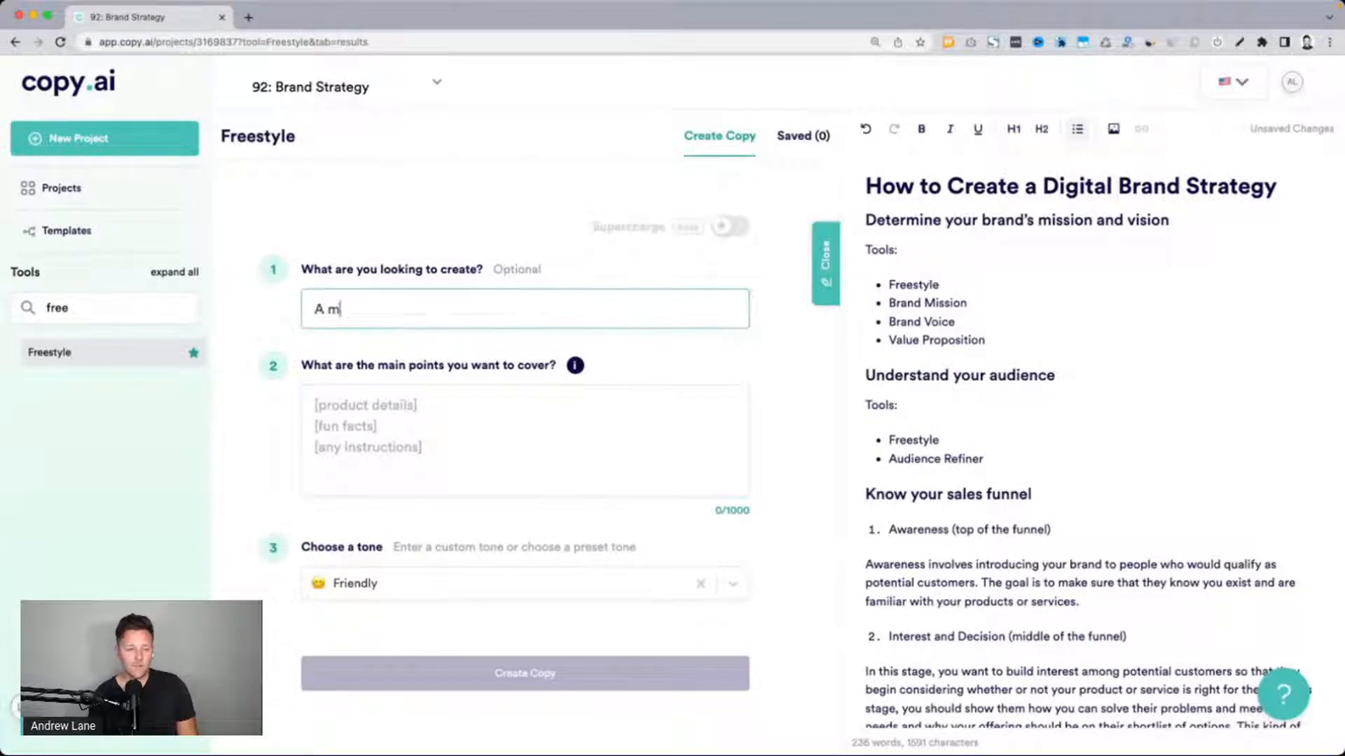
pyautogui.write('ission statement')
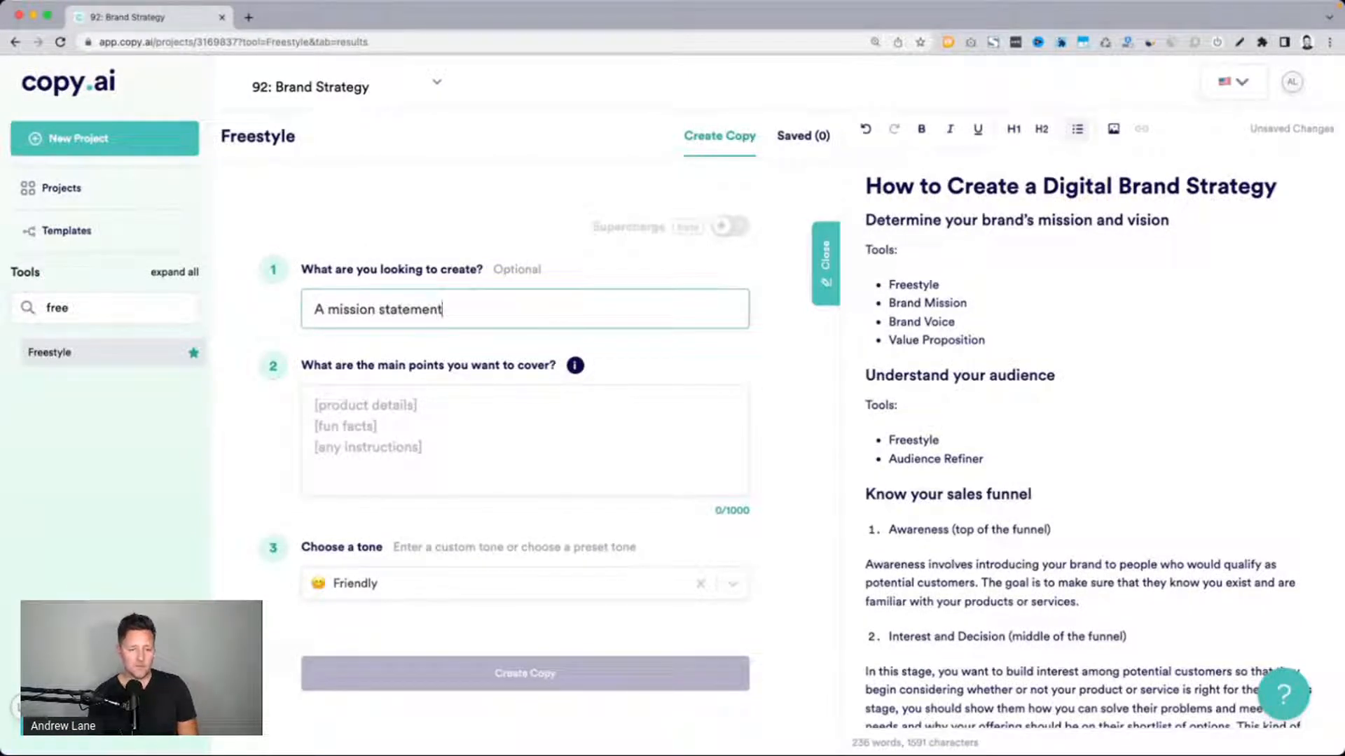
# Enter "topic: podcasting" as the first line of the main points to cover and begin a new line
pyautogui.click(444, 450)
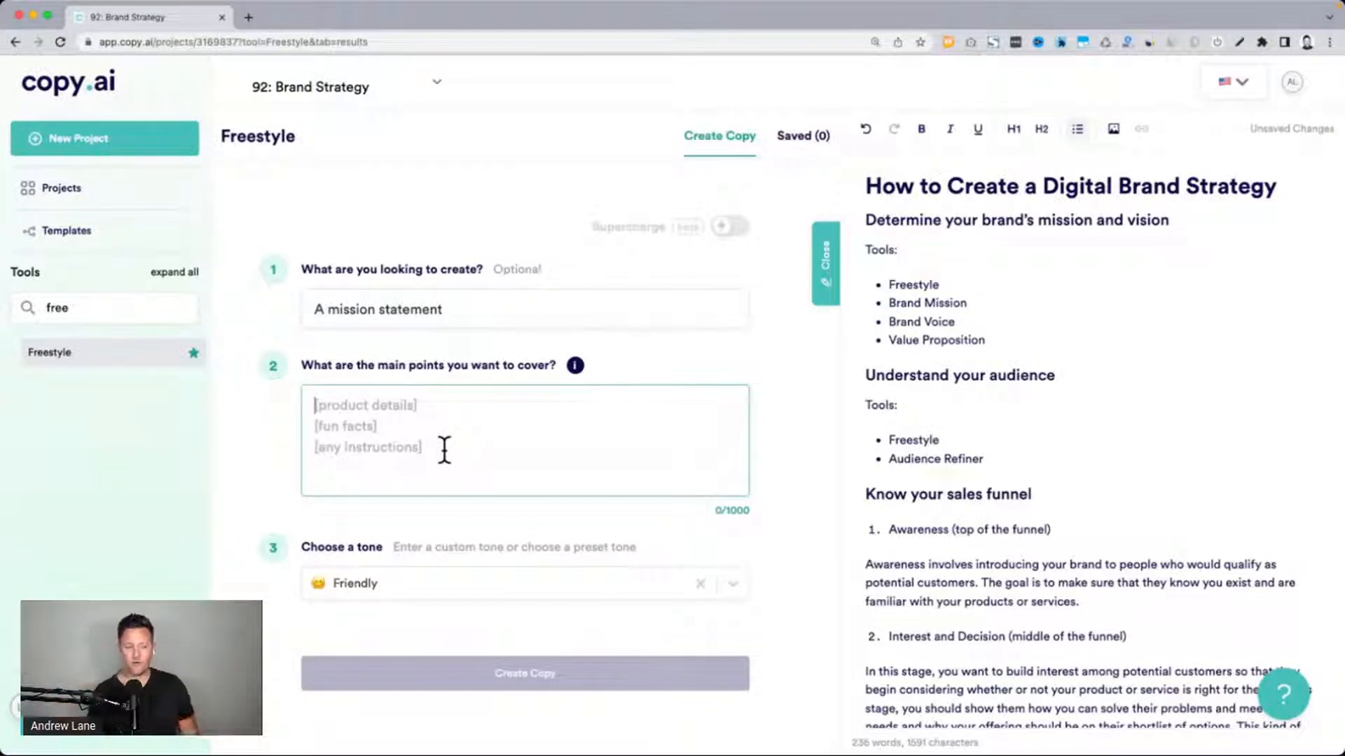
pyautogui.write('podcasting')
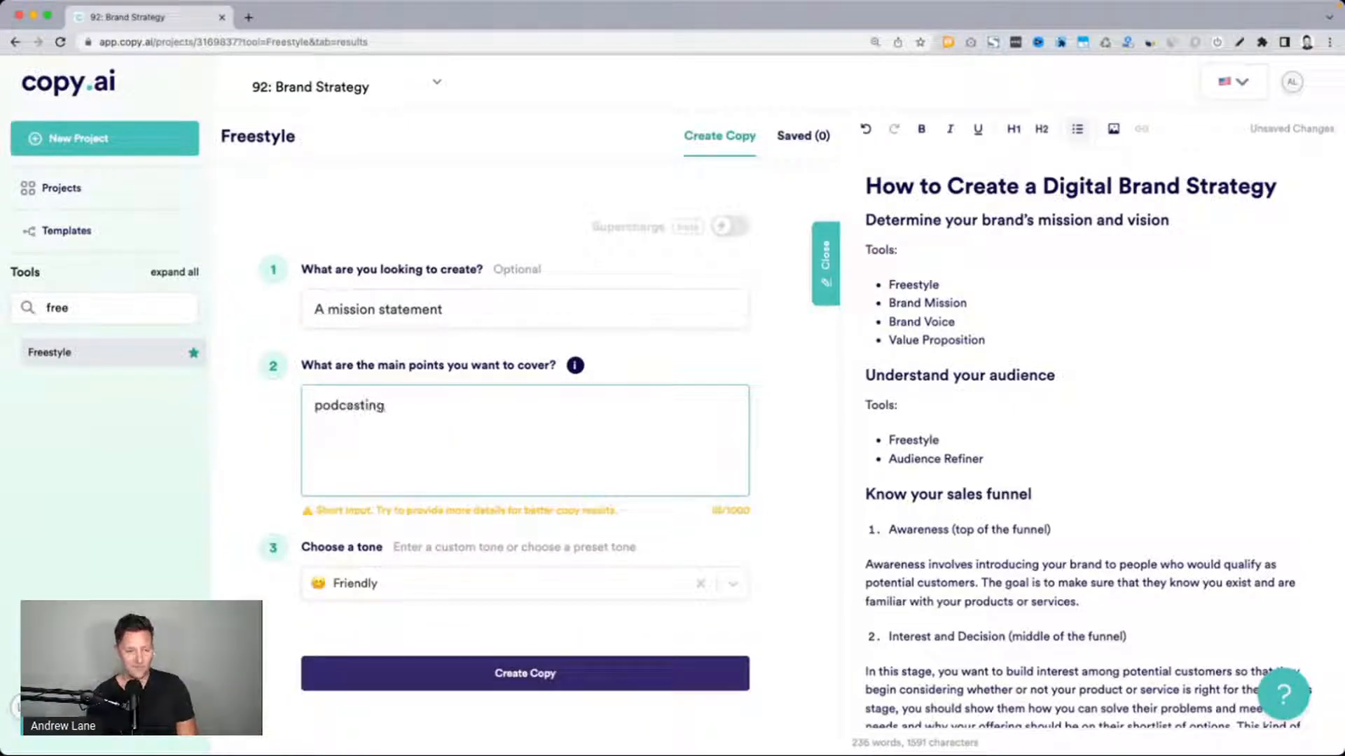
pyautogui.click(315, 405)
pyautogui.write('topick')
pyautogui.press('BackSpace')
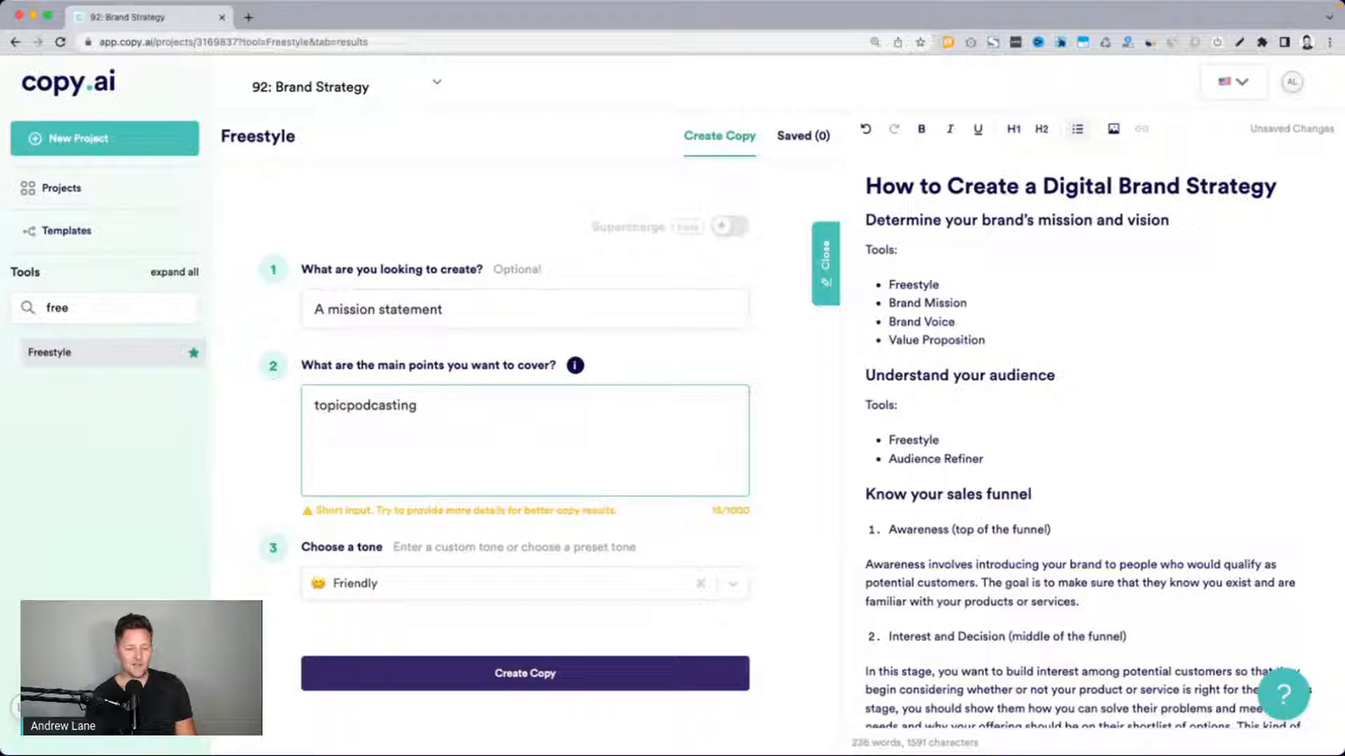
pyautogui.write(':')
pyautogui.press('super+Right')
pyautogui.press('Return')
# Add the main point "I help small business owners grow their business faster by creating their own podcast" on the second line
pyautogui.write('I help ')
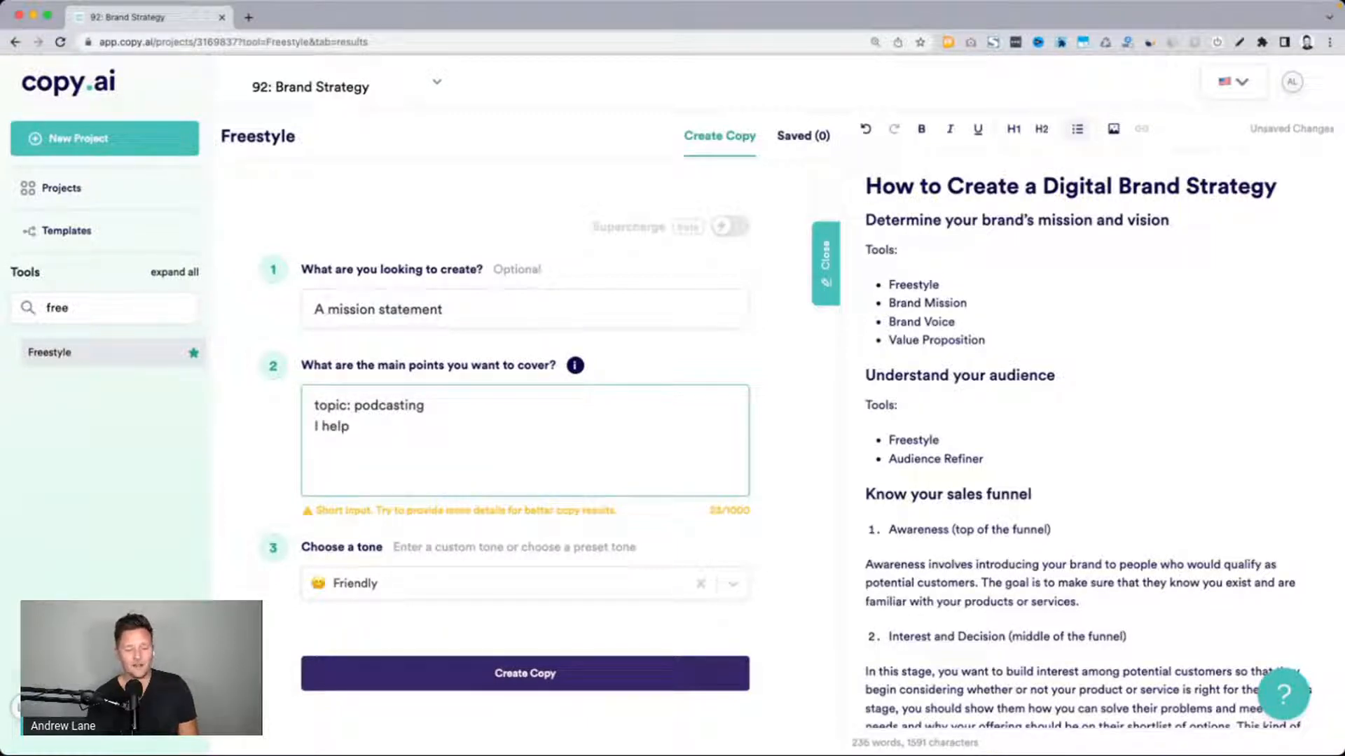
pyautogui.write('small business owne')
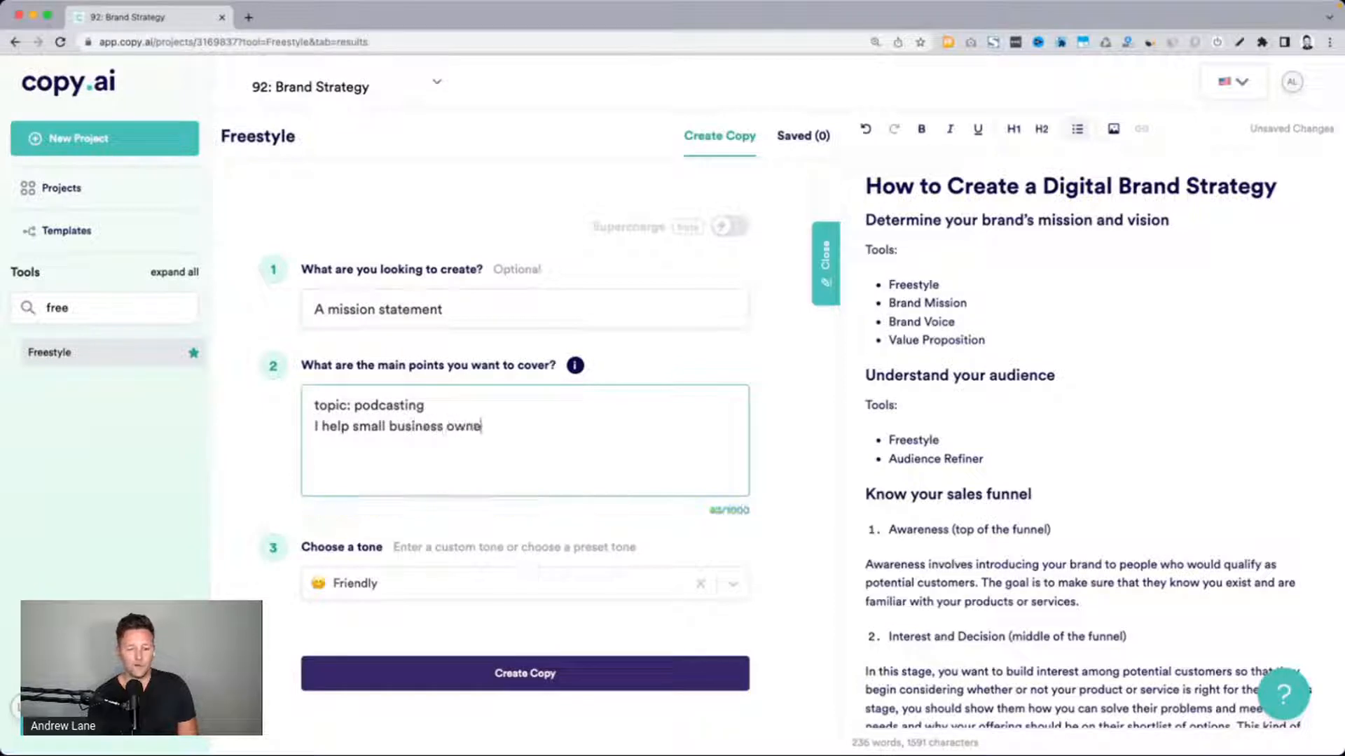
pyautogui.write('rs grow')
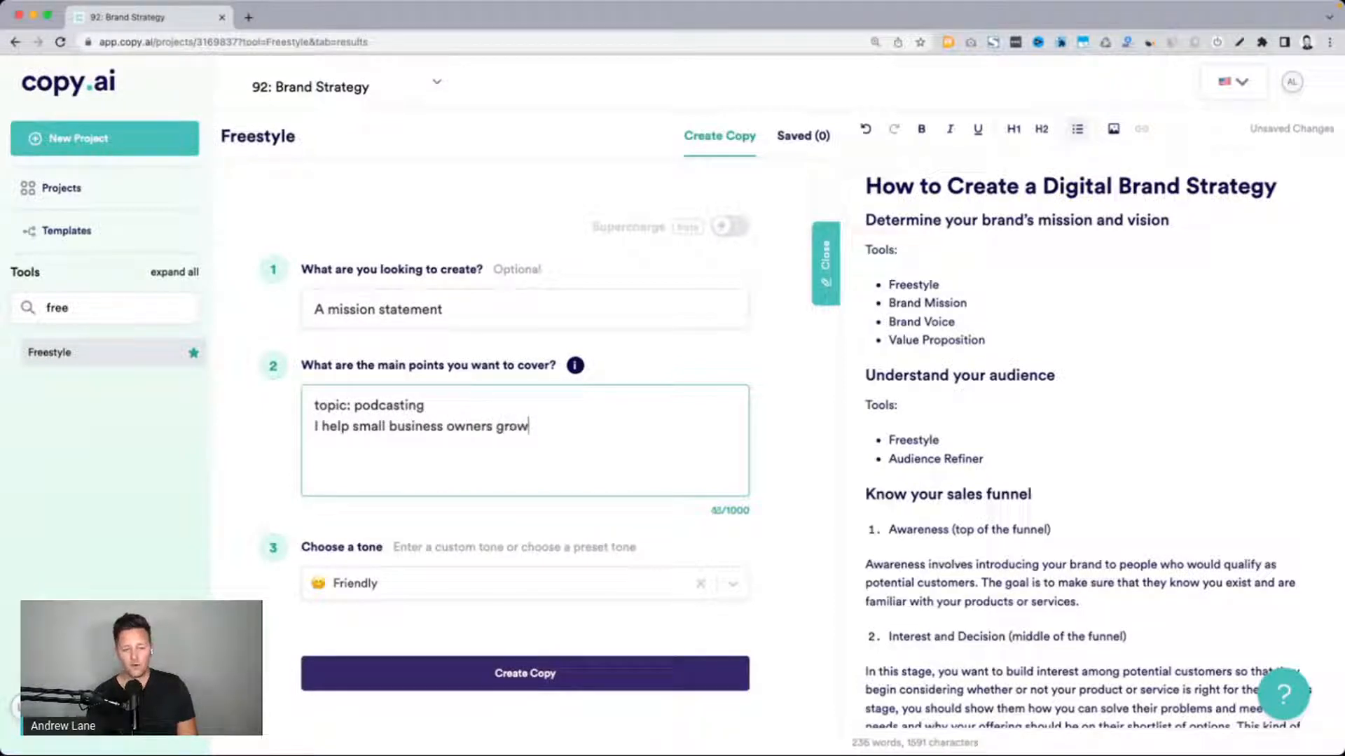
pyautogui.write(' their business')
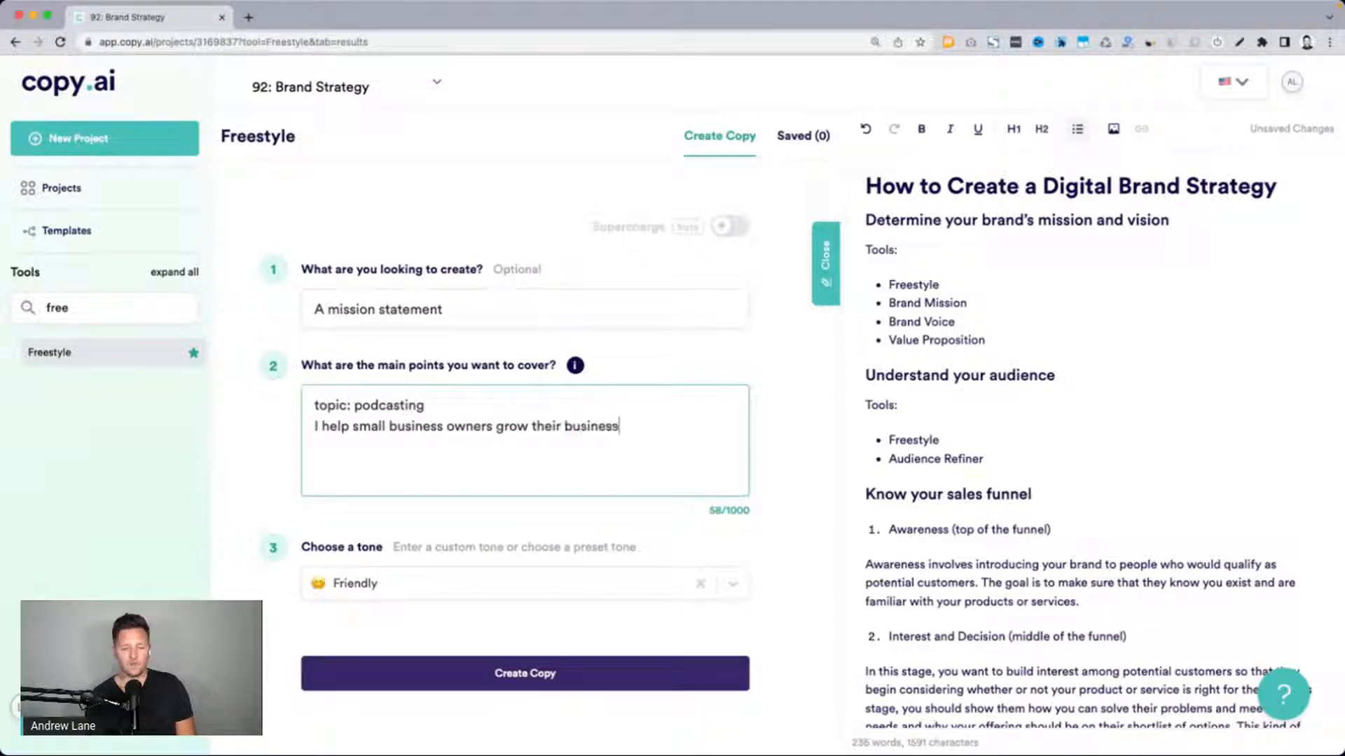
pyautogui.write(' faster by ')
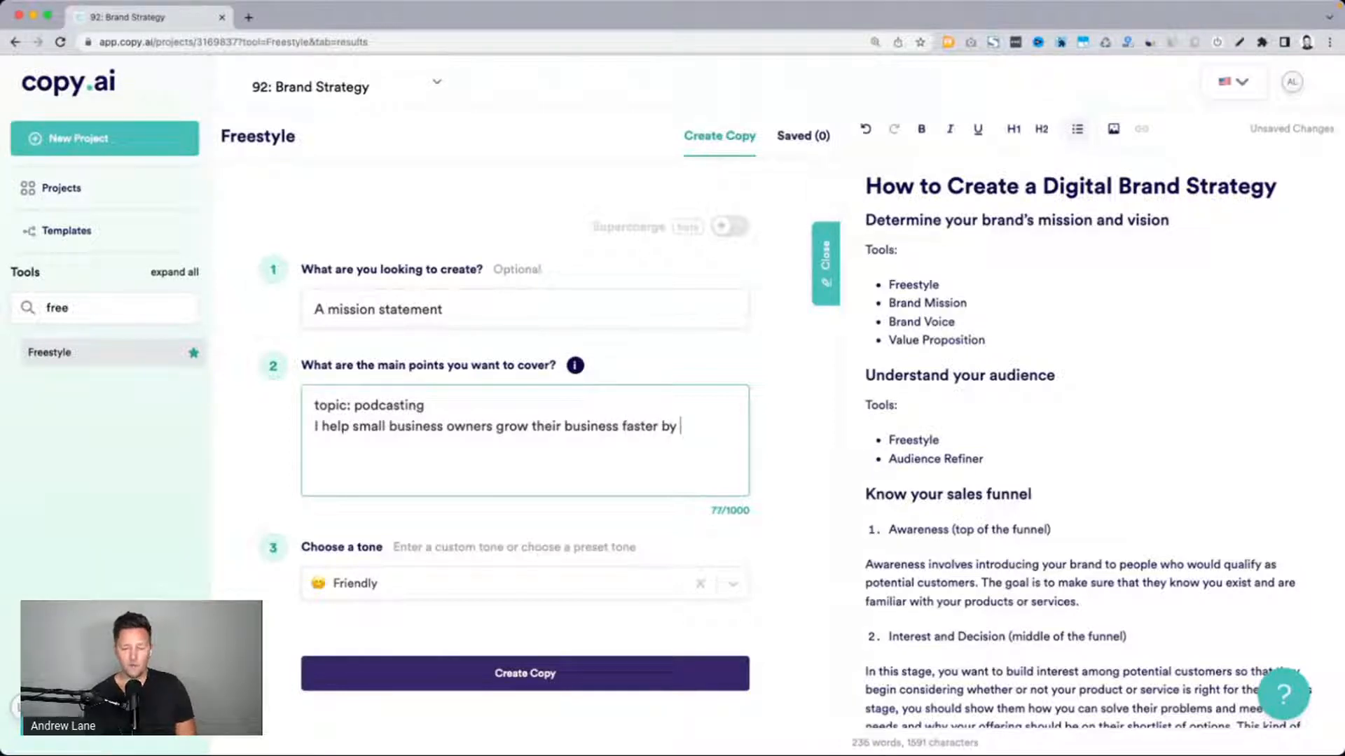
pyautogui.write('creating thie')
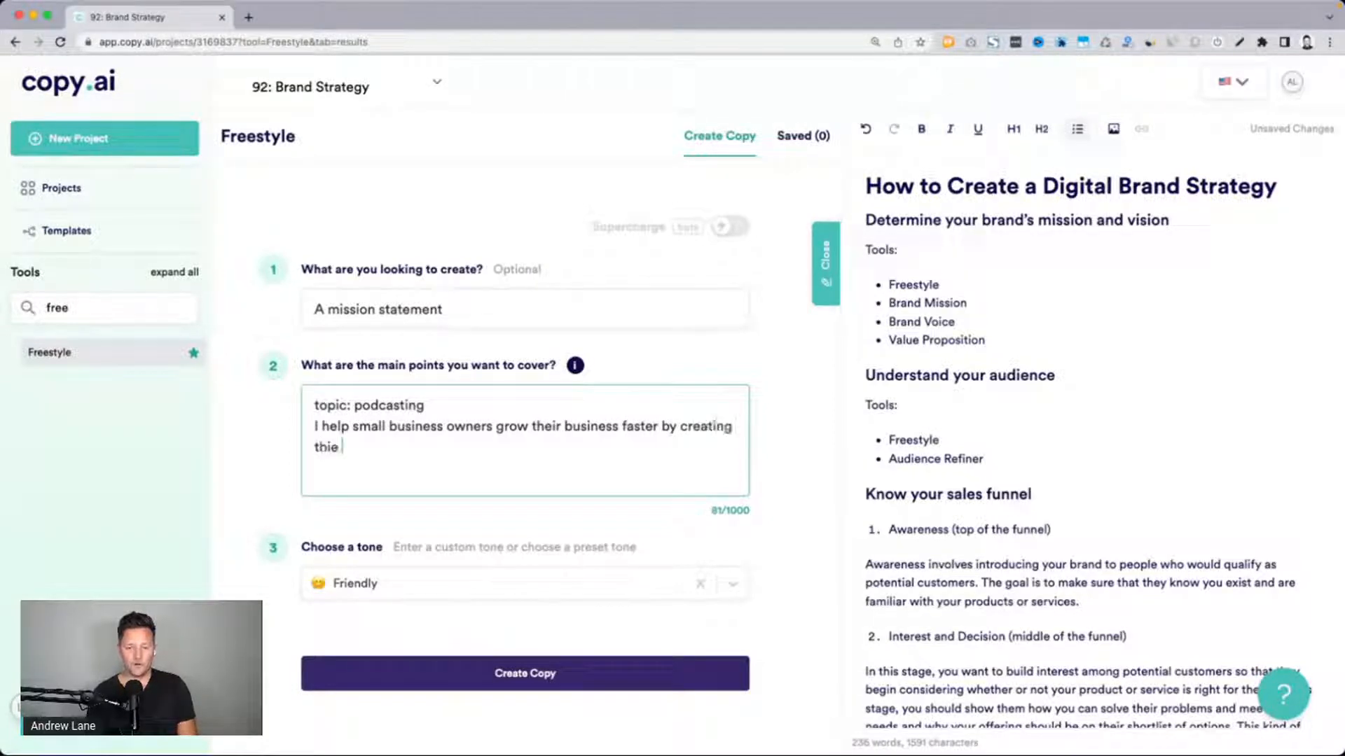
pyautogui.write('r own')
pyautogui.press('BackSpace')
pyautogui.press('BackSpace')
pyautogui.press('BackSpace')
pyautogui.press('BackSpace')
pyautogui.press('BackSpace')
pyautogui.press('BackSpace')
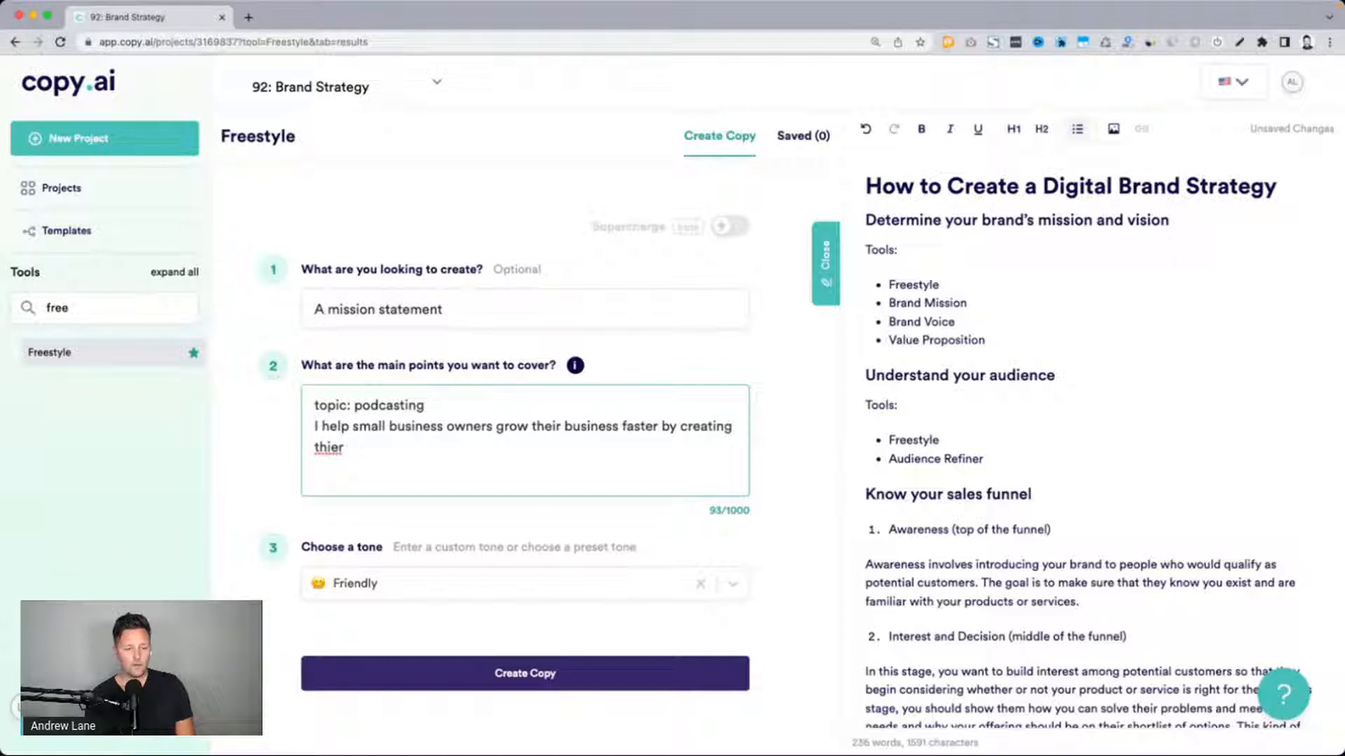
pyautogui.write('eir own ')
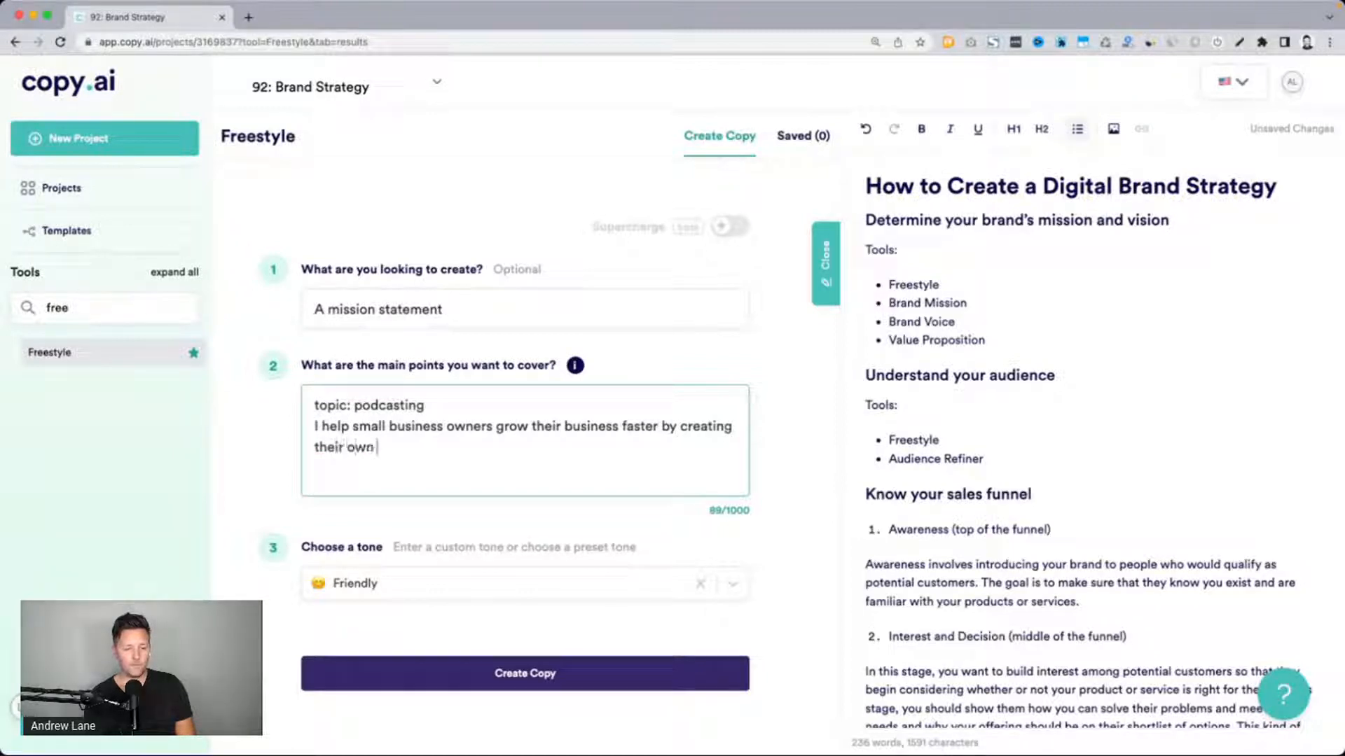
pyautogui.write('podcast')
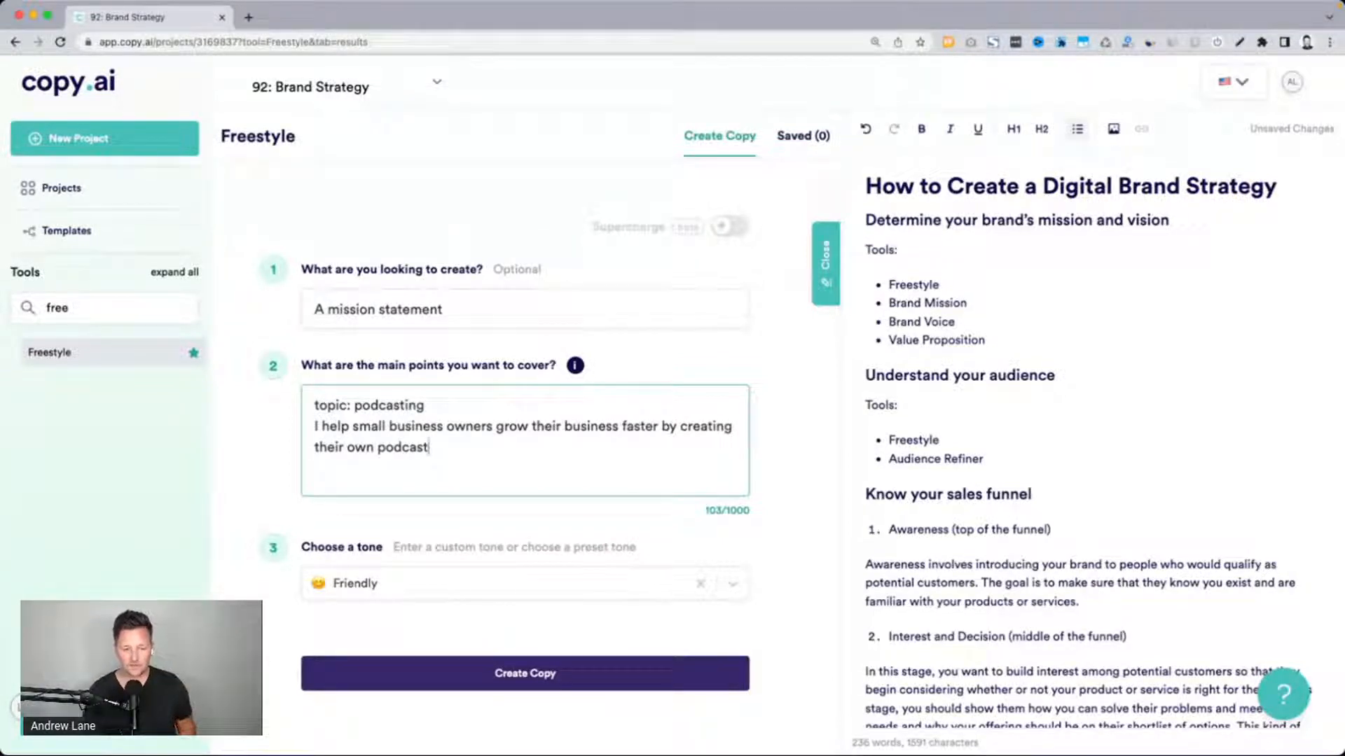
pyautogui.scroll(-1, 241, 505)
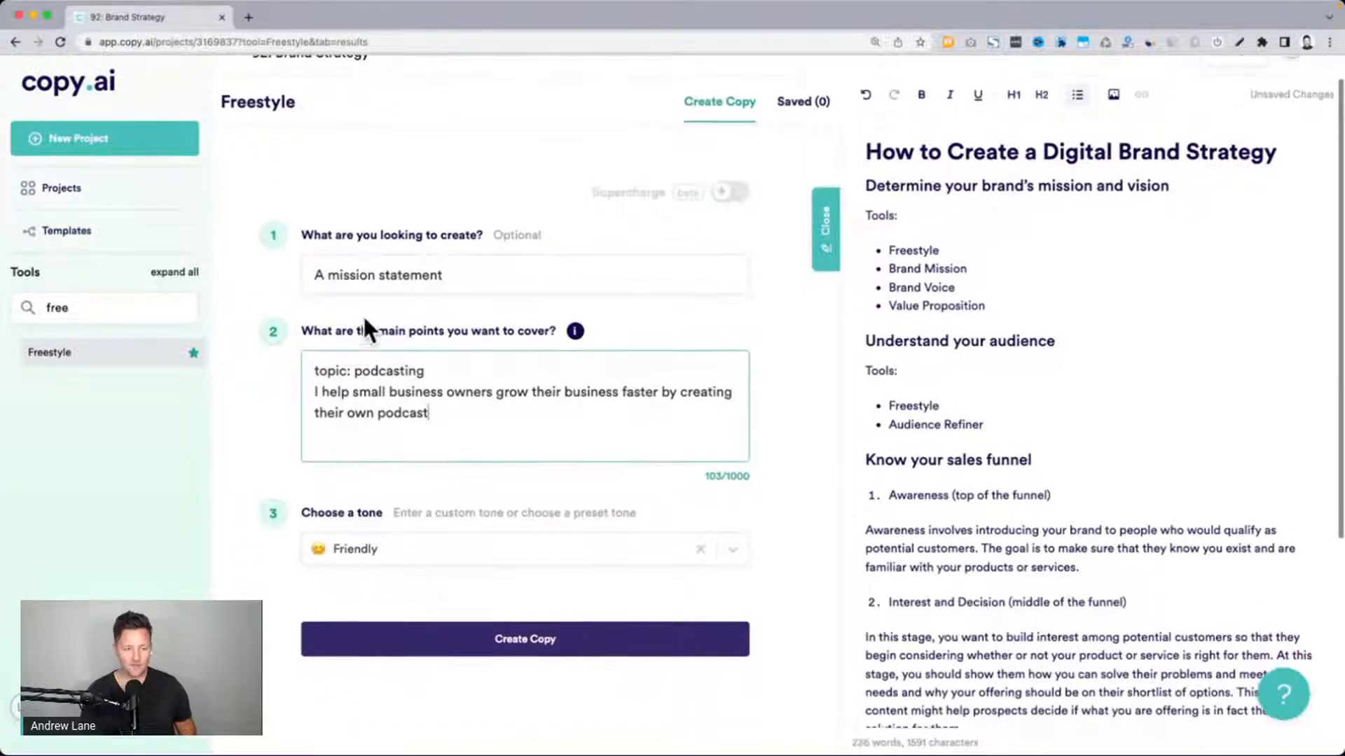
pyautogui.moveTo(325, 276); pyautogui.dragTo(466, 280)
pyautogui.moveTo(322, 371); pyautogui.dragTo(430, 371)
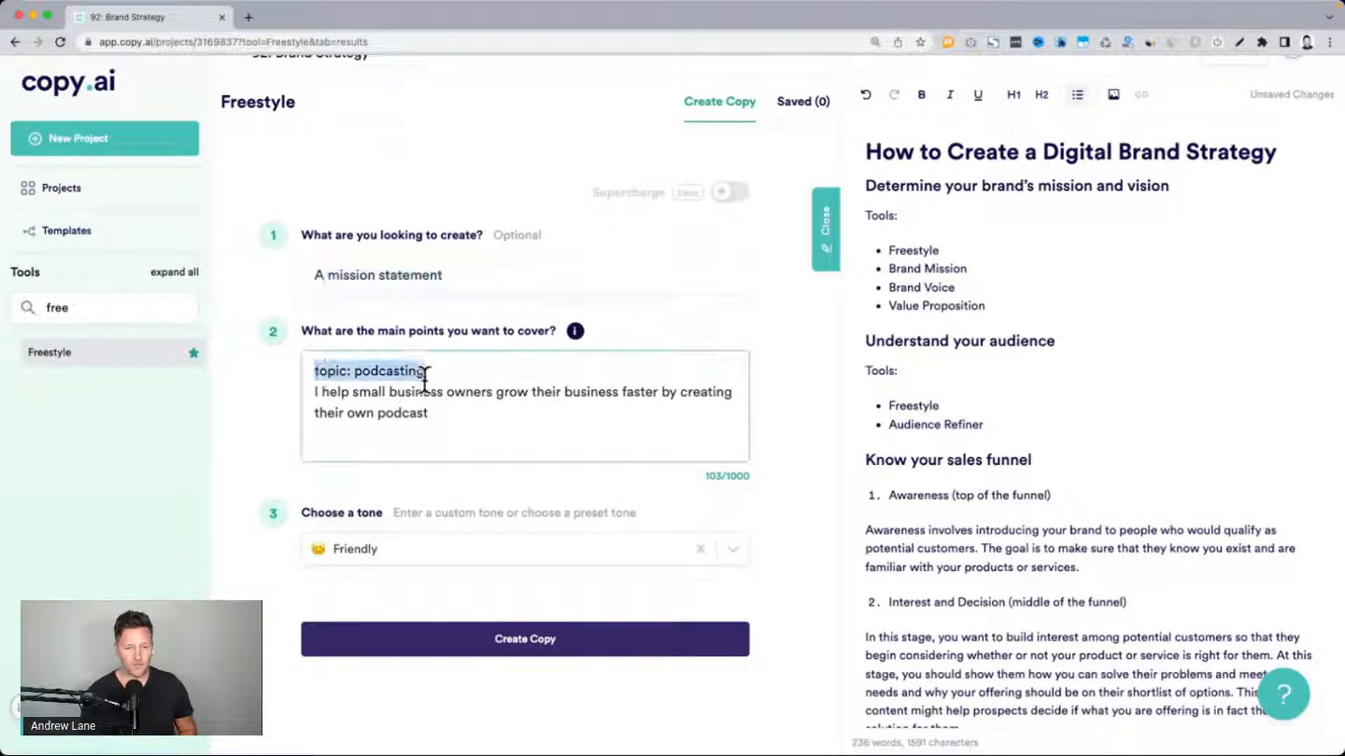
pyautogui.moveTo(315, 393); pyautogui.dragTo(494, 406)
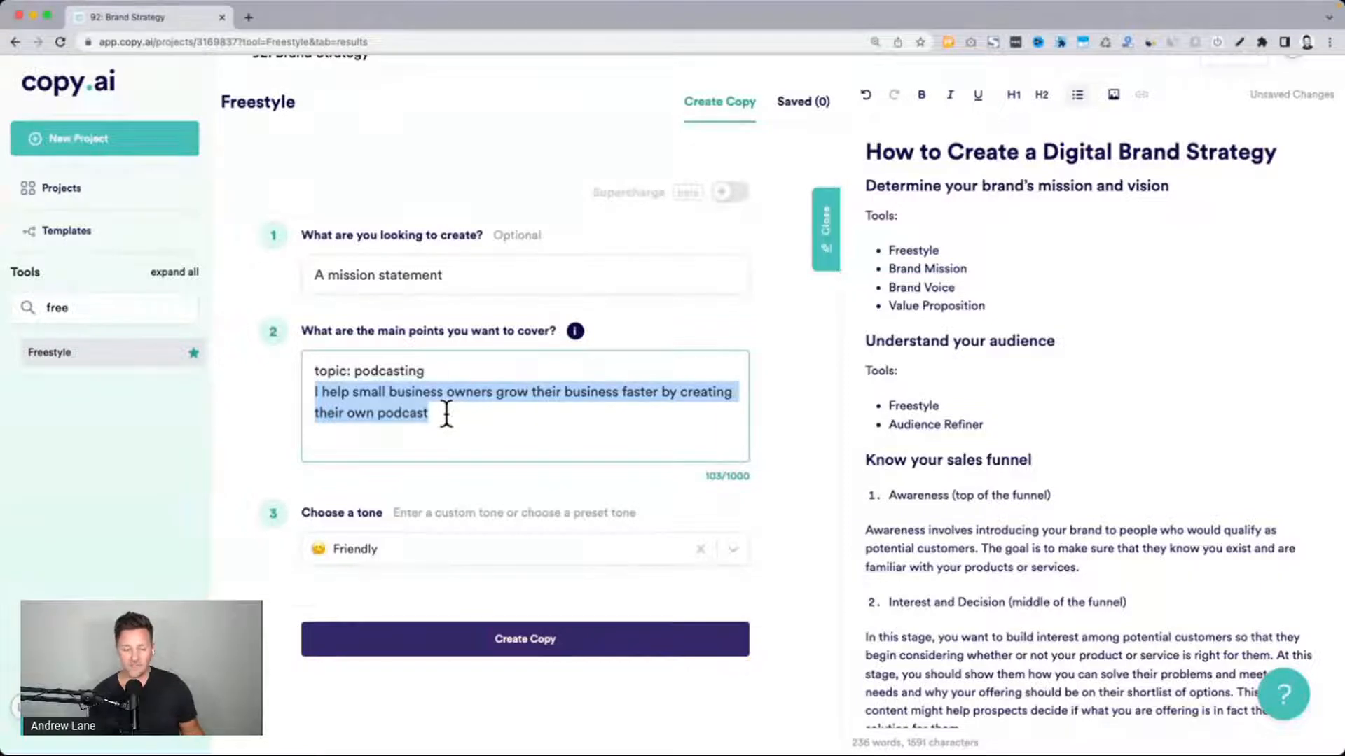
# Set the tone to Adventurous and generate the mission statement copy
pyautogui.scroll(-2, 446, 414)
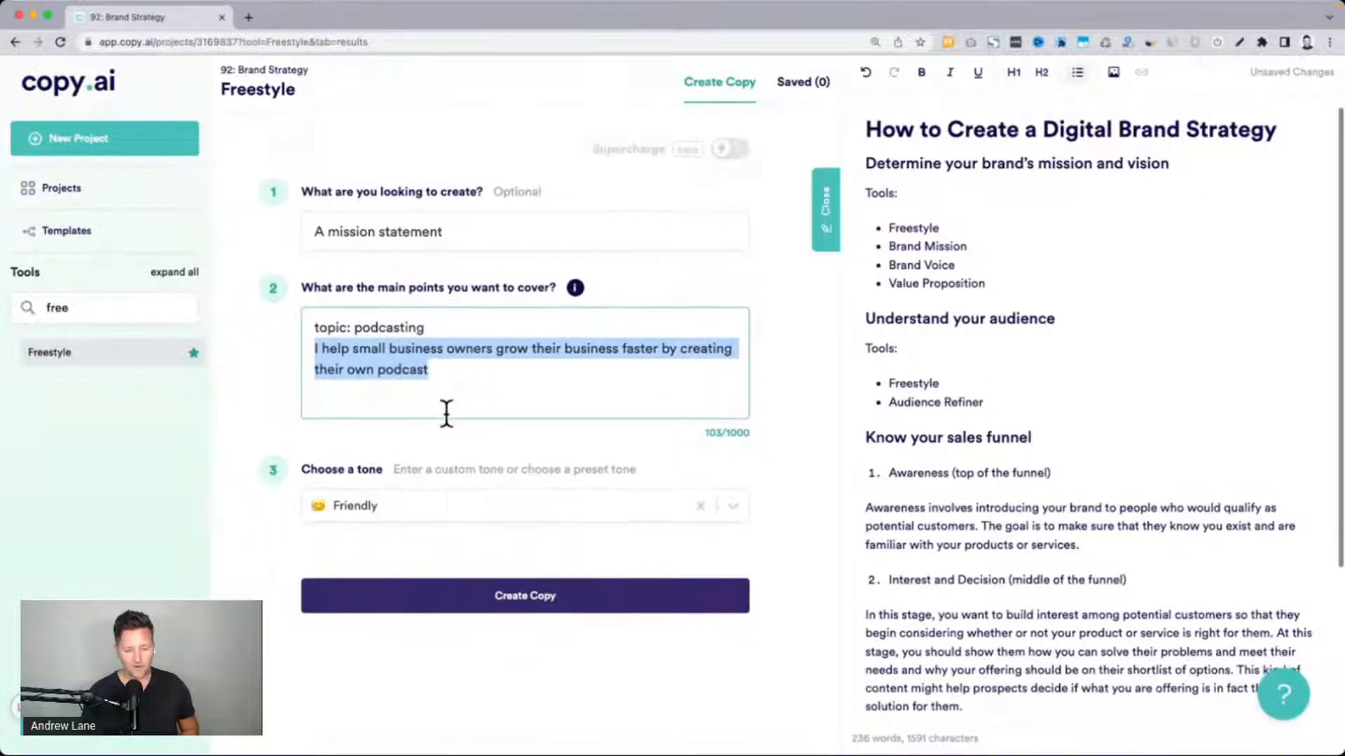
pyautogui.click(401, 496)
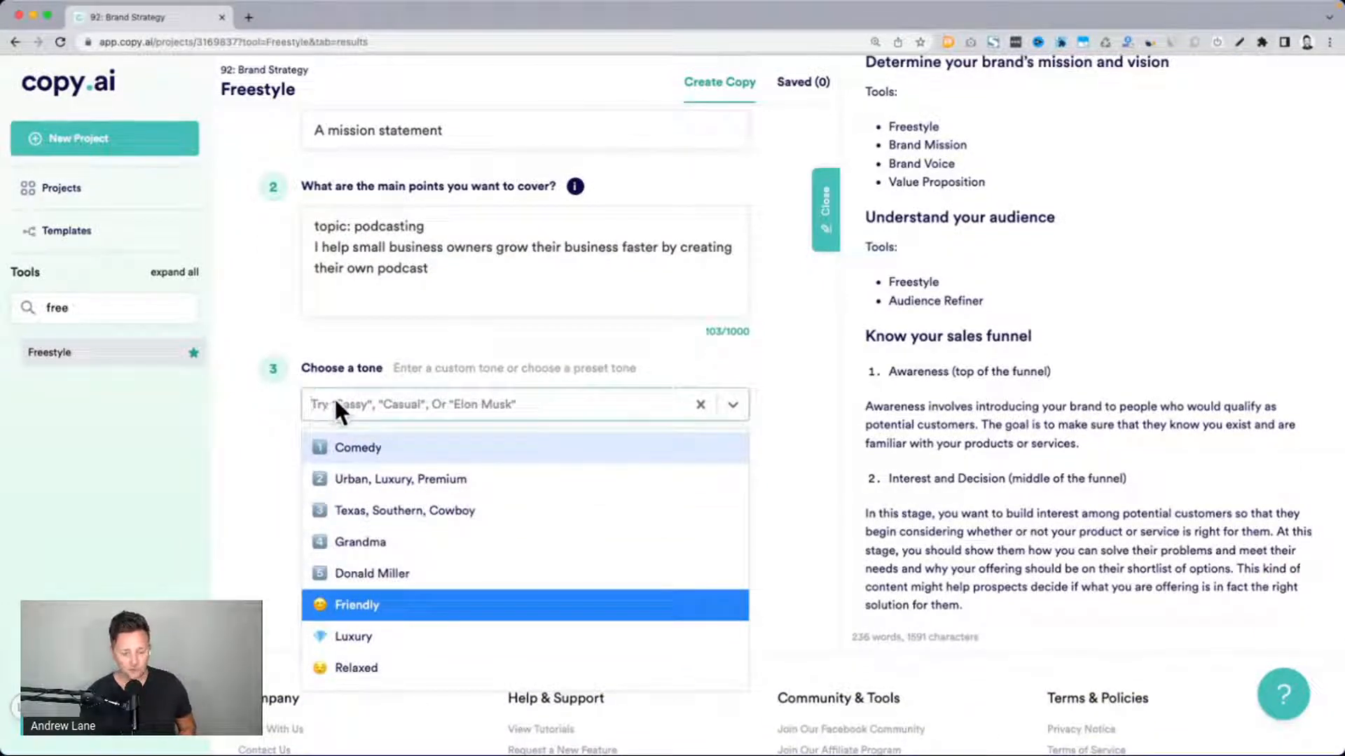
pyautogui.scroll(-2, 371, 515)
pyautogui.scroll(-3, 367, 503)
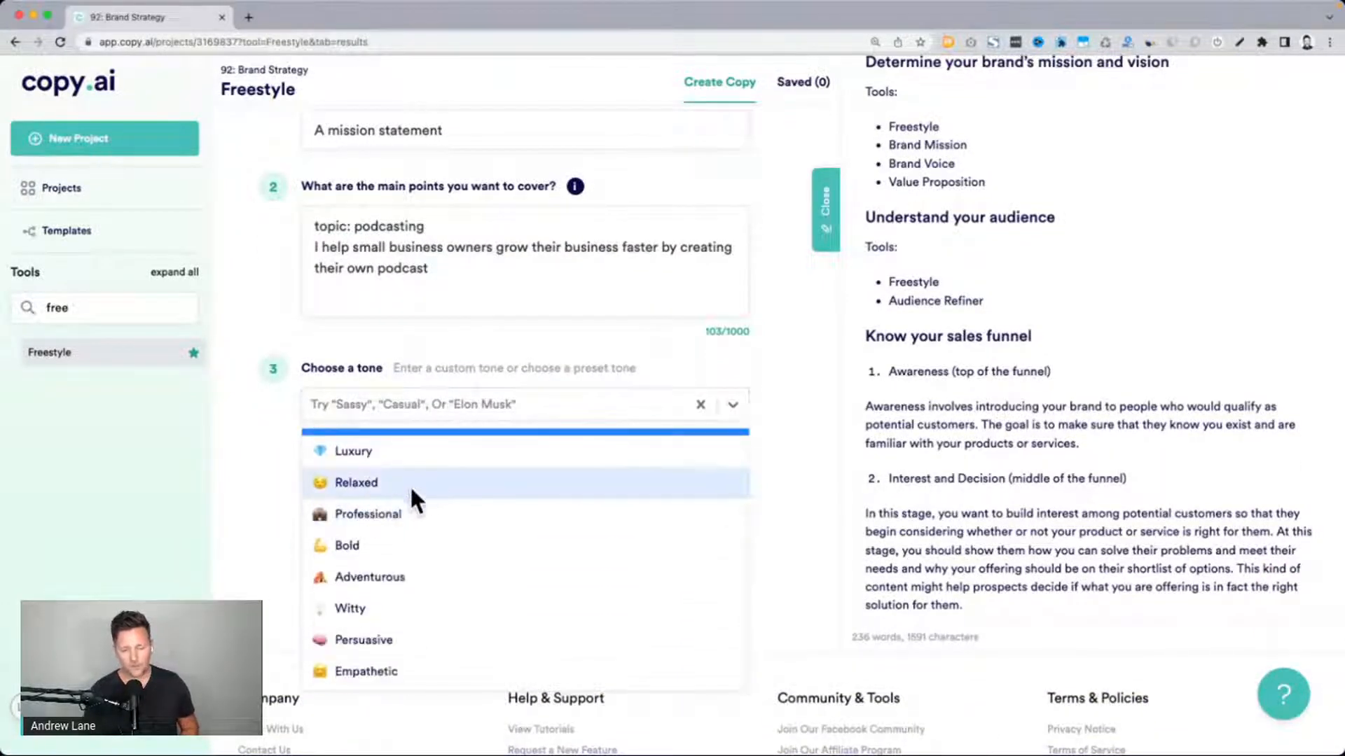
pyautogui.scroll(1, 418, 490)
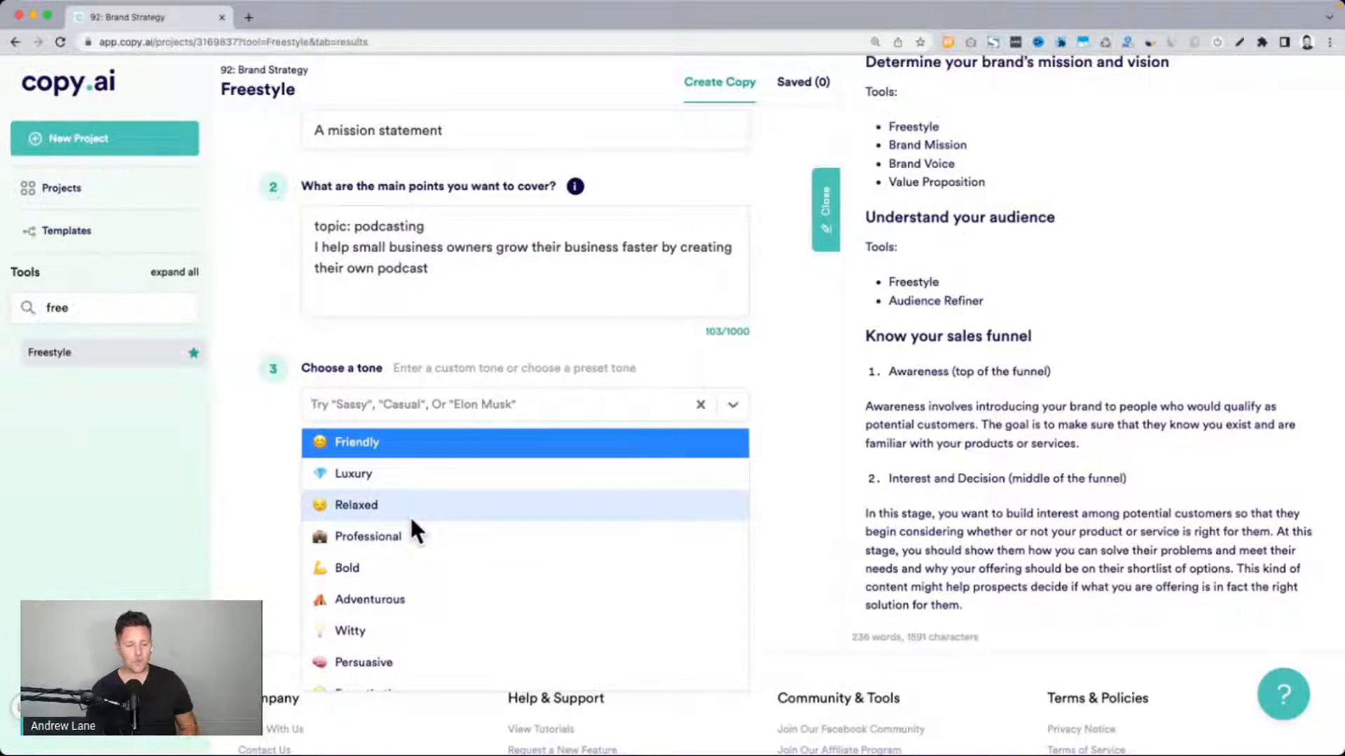
pyautogui.scroll(-1, 411, 520)
pyautogui.scroll(-1, 411, 522)
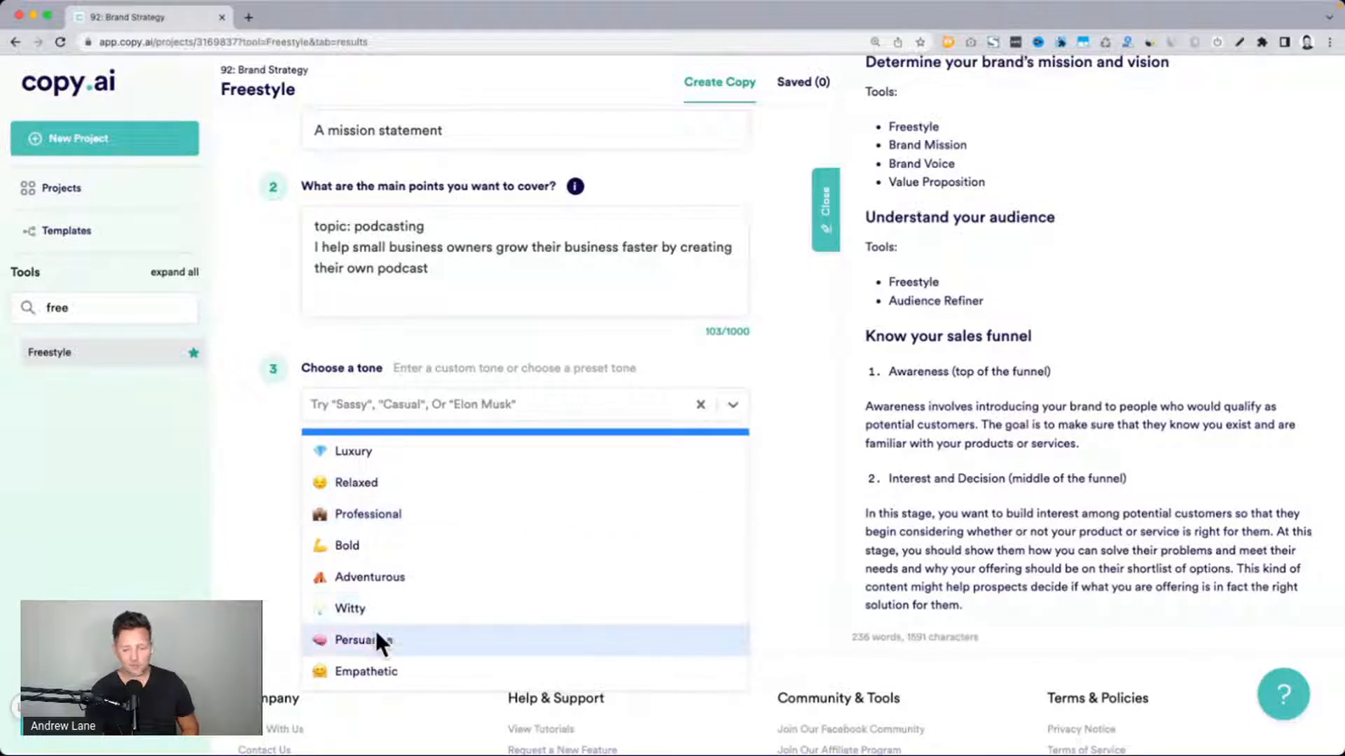
pyautogui.click(374, 577)
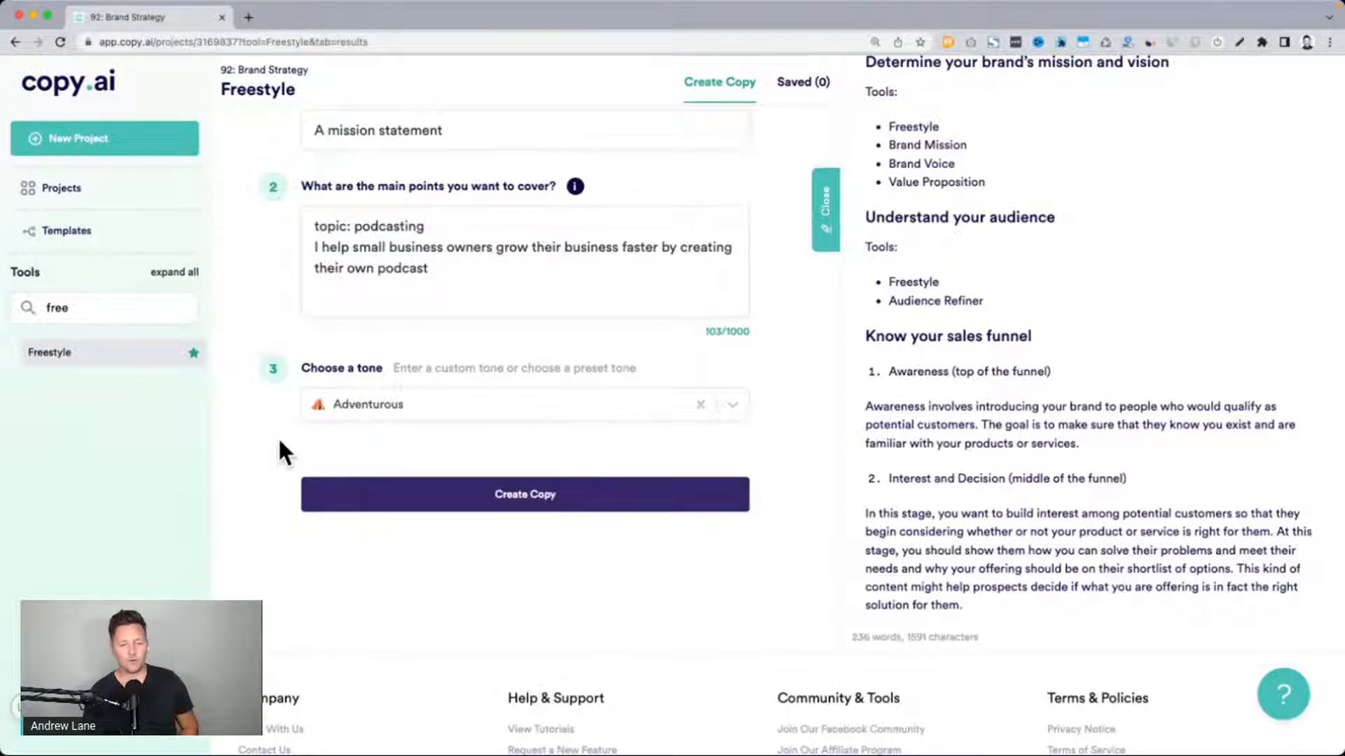
pyautogui.scroll(2, 278, 435)
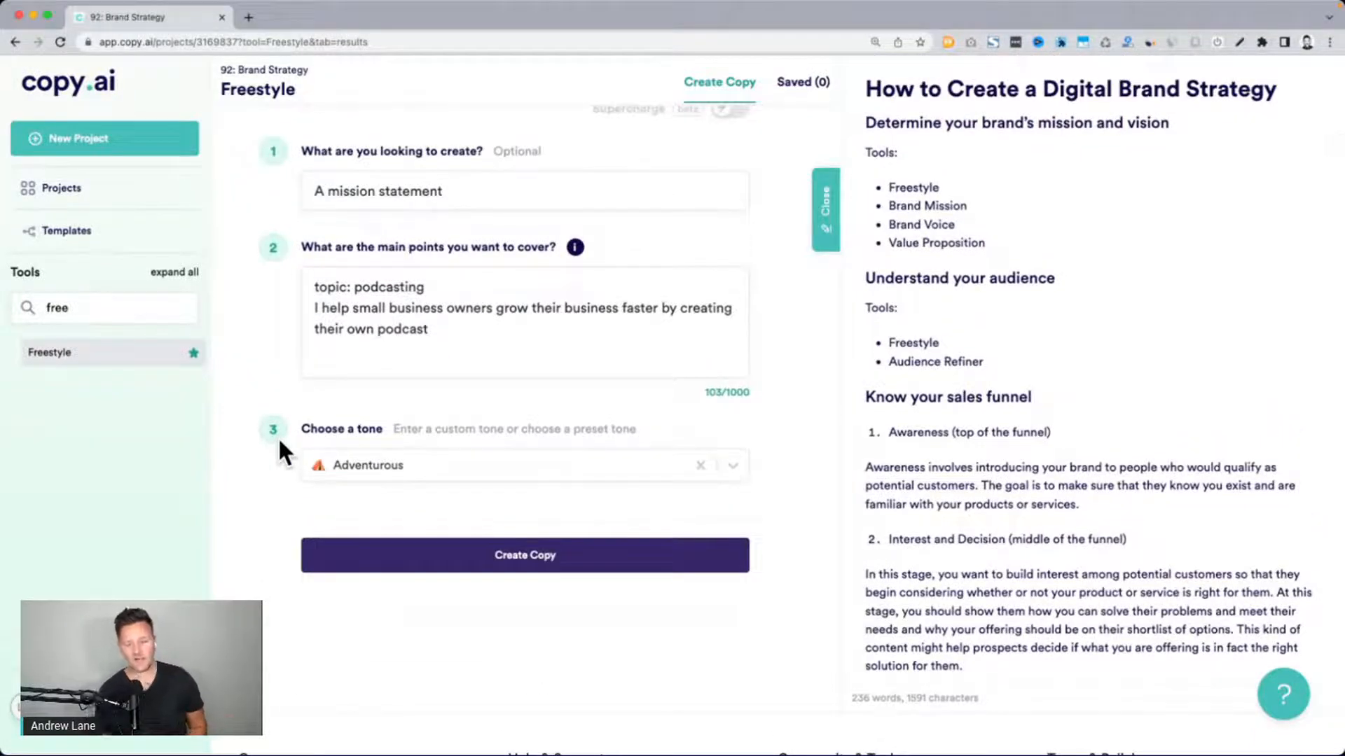
pyautogui.click(556, 556)
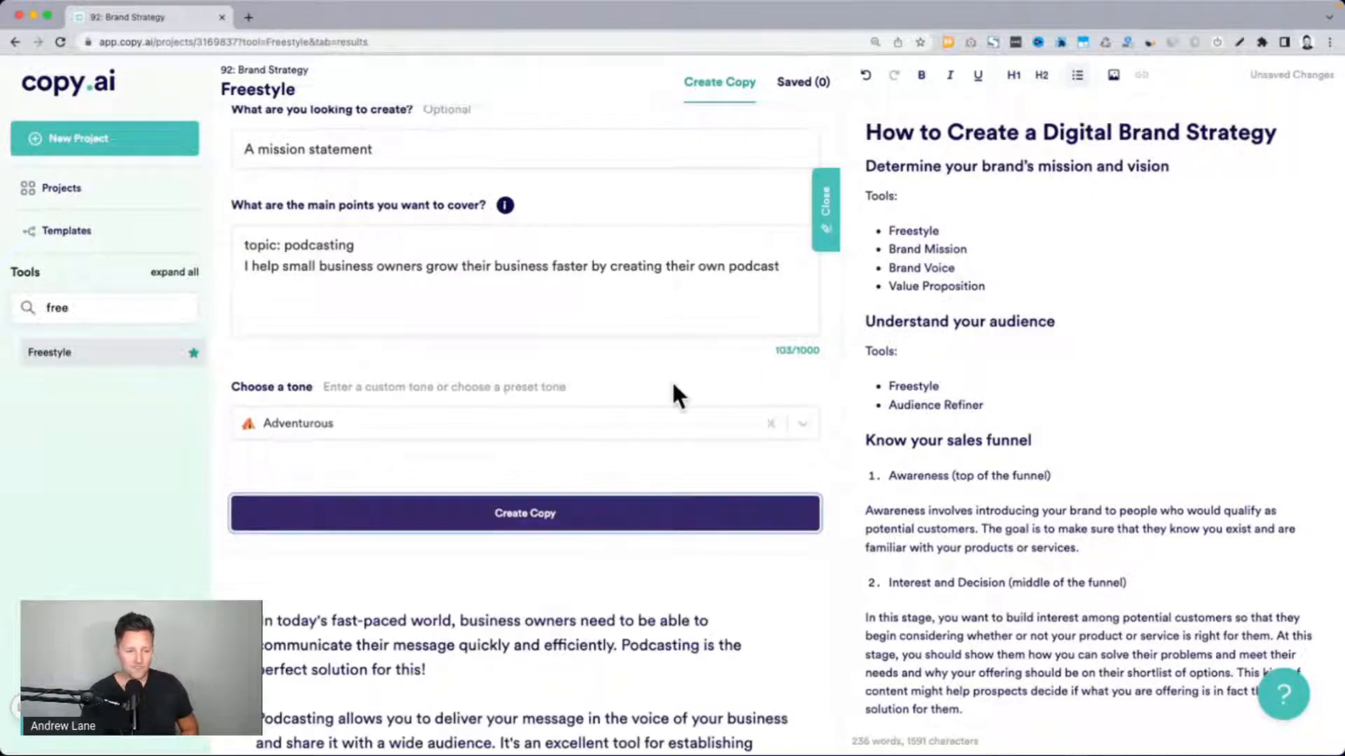
# Examine the first generated result and compare it with the main points entered for the mission statement
pyautogui.scroll(-5, 671, 381)
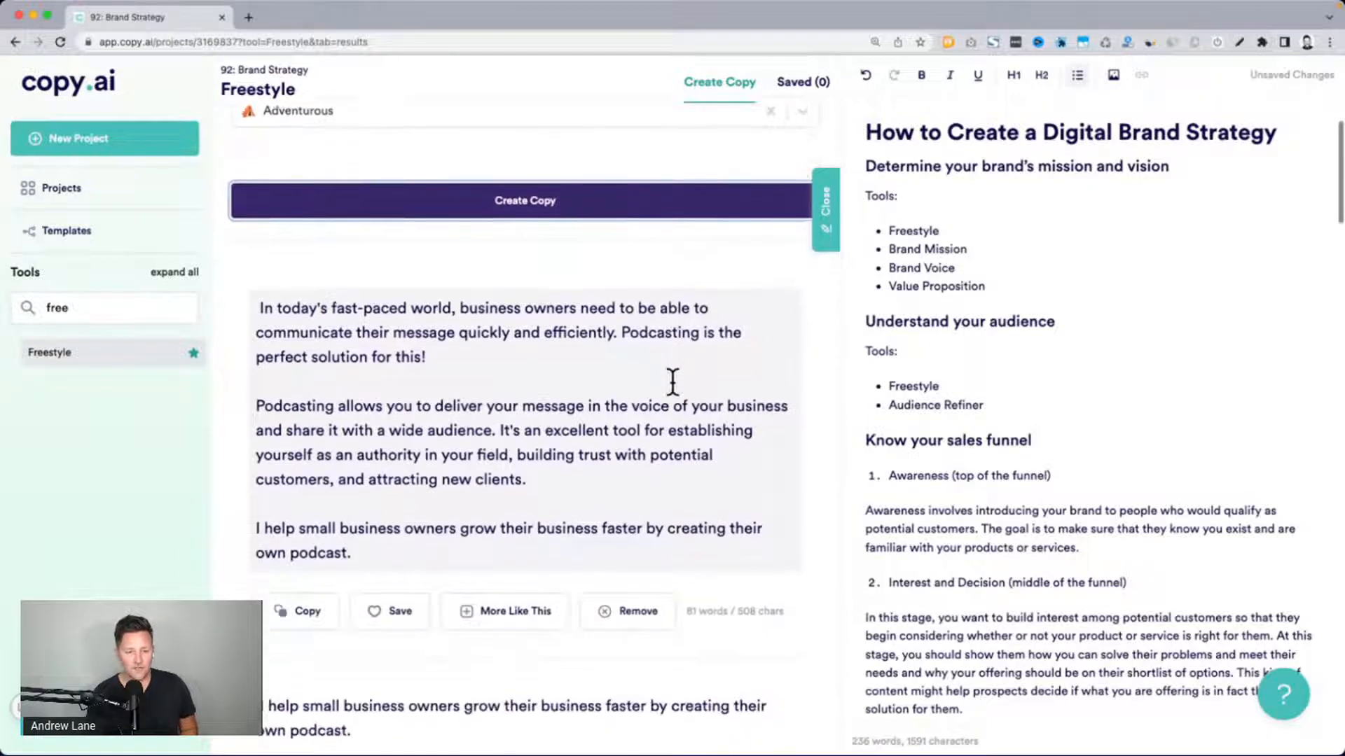
pyautogui.scroll(-1, 672, 382)
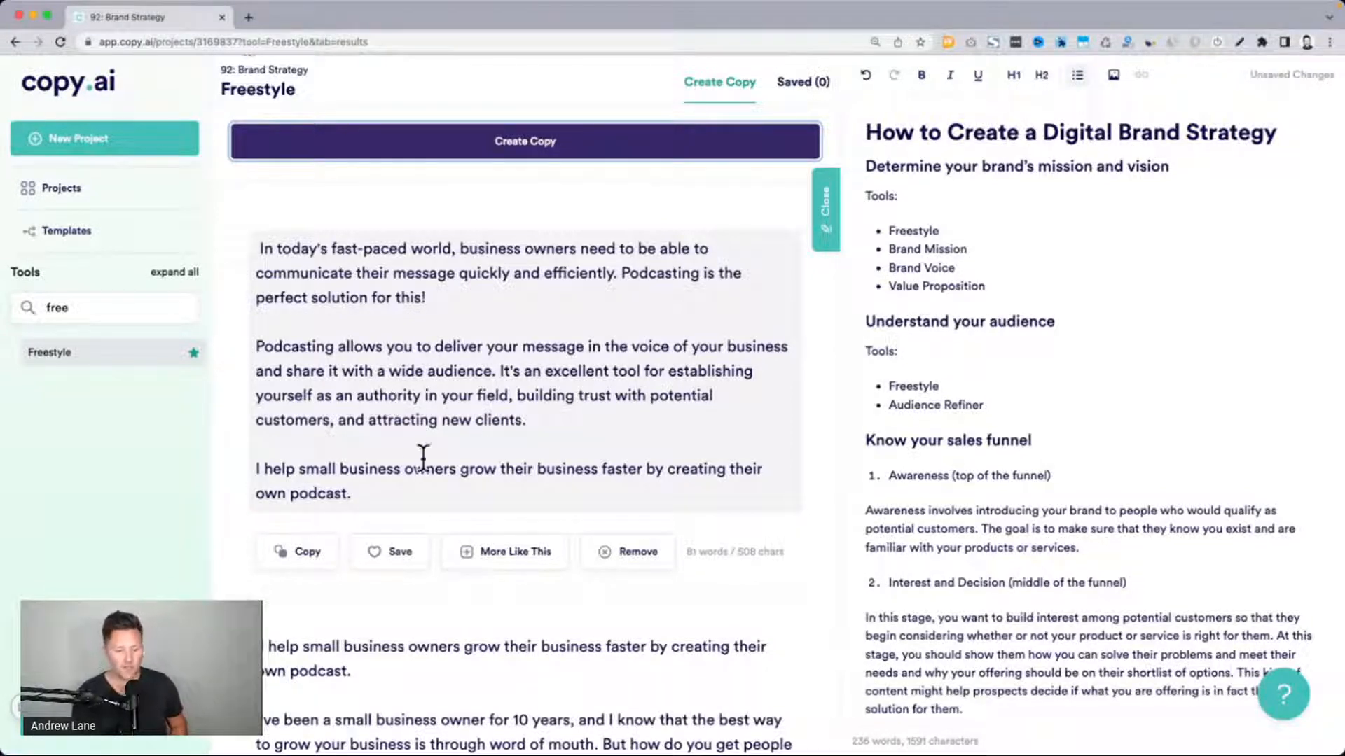
pyautogui.moveTo(545, 422); pyautogui.dragTo(264, 235)
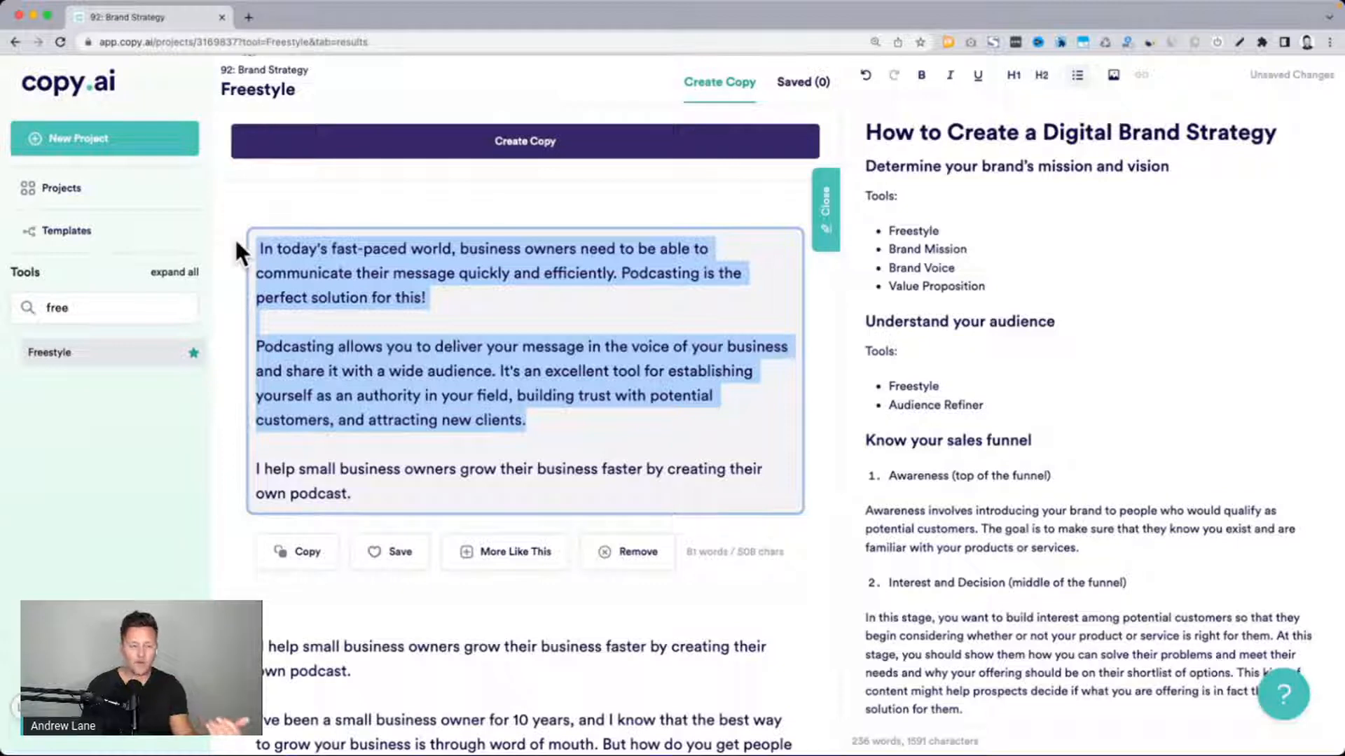
pyautogui.scroll(10, 234, 237)
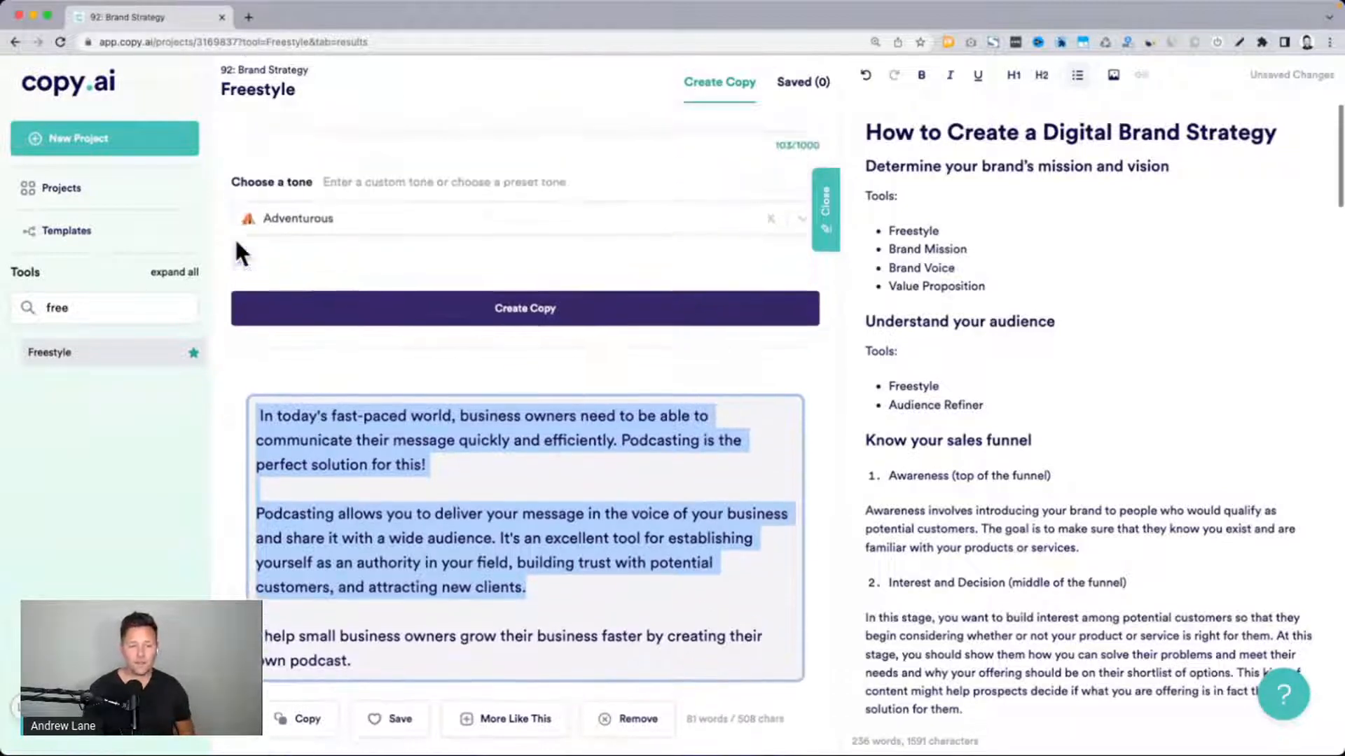
pyautogui.moveTo(245, 308); pyautogui.dragTo(354, 306)
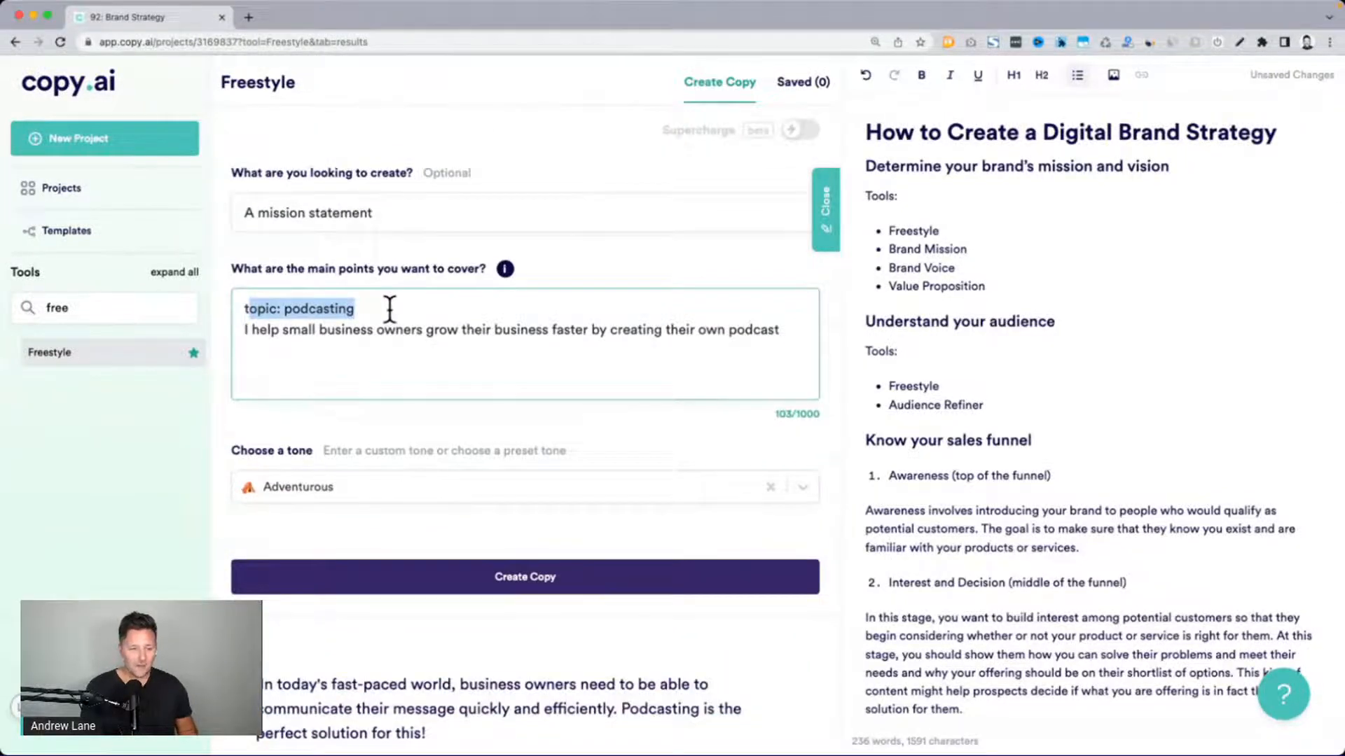
pyautogui.moveTo(244, 329); pyautogui.dragTo(544, 339)
pyautogui.scroll(-8, 542, 335)
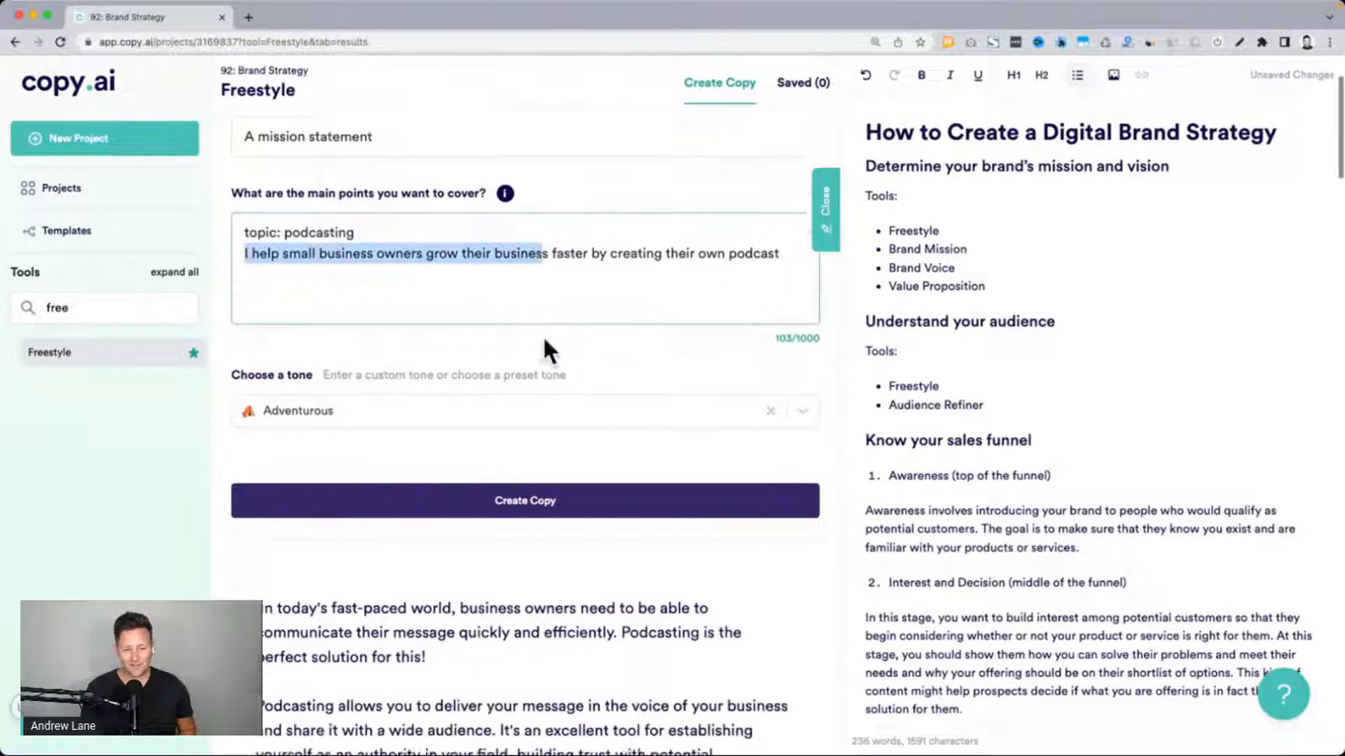
pyautogui.scroll(-1, 544, 336)
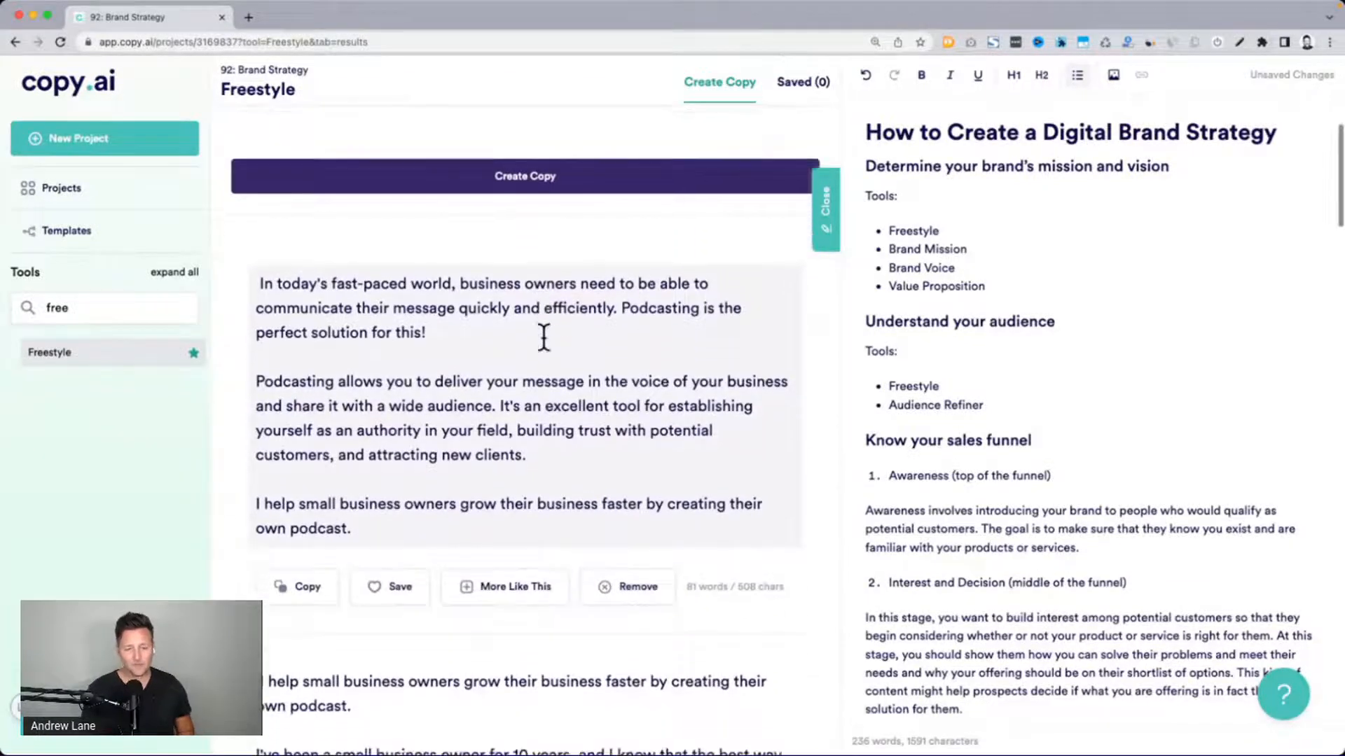
pyautogui.moveTo(549, 457); pyautogui.dragTo(258, 287)
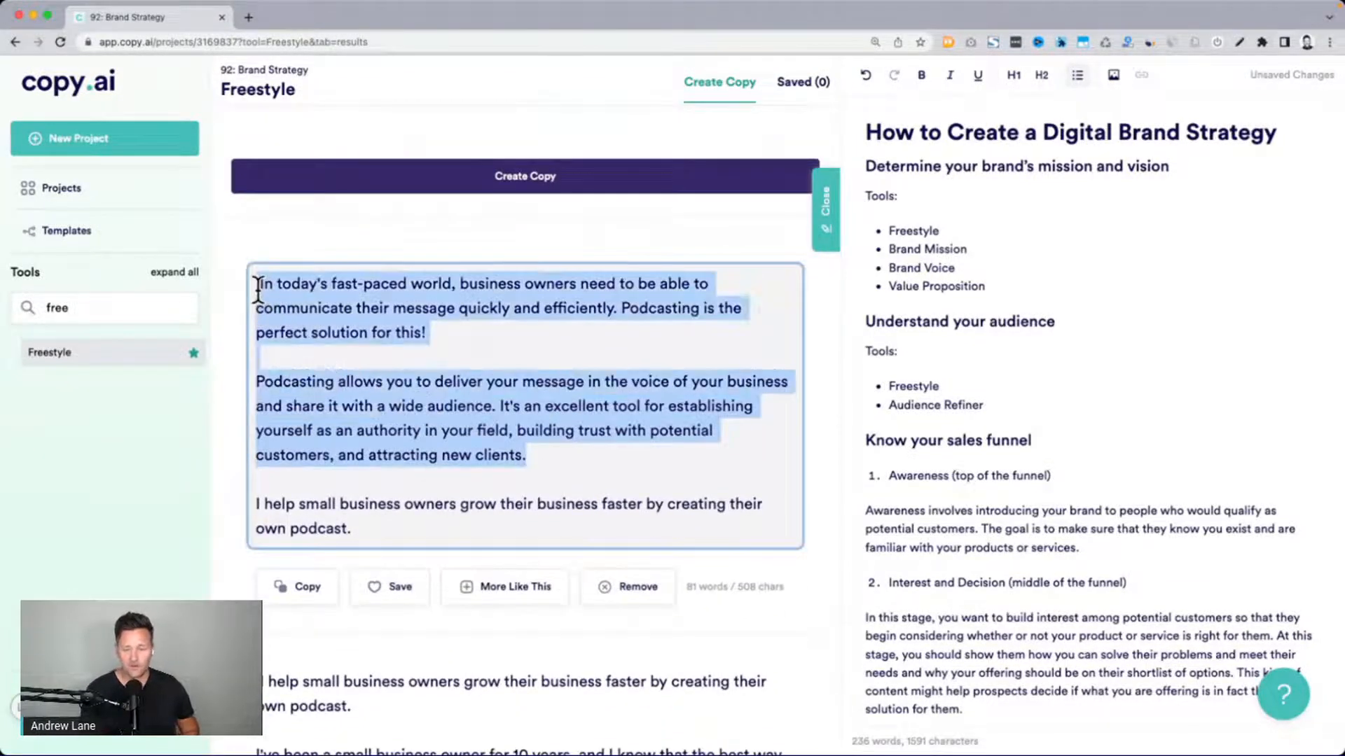
# Highlight the "Know your sales funnel" heading, preview the sales funnel diagram image and close the preview
pyautogui.scroll(-1, 900, 416)
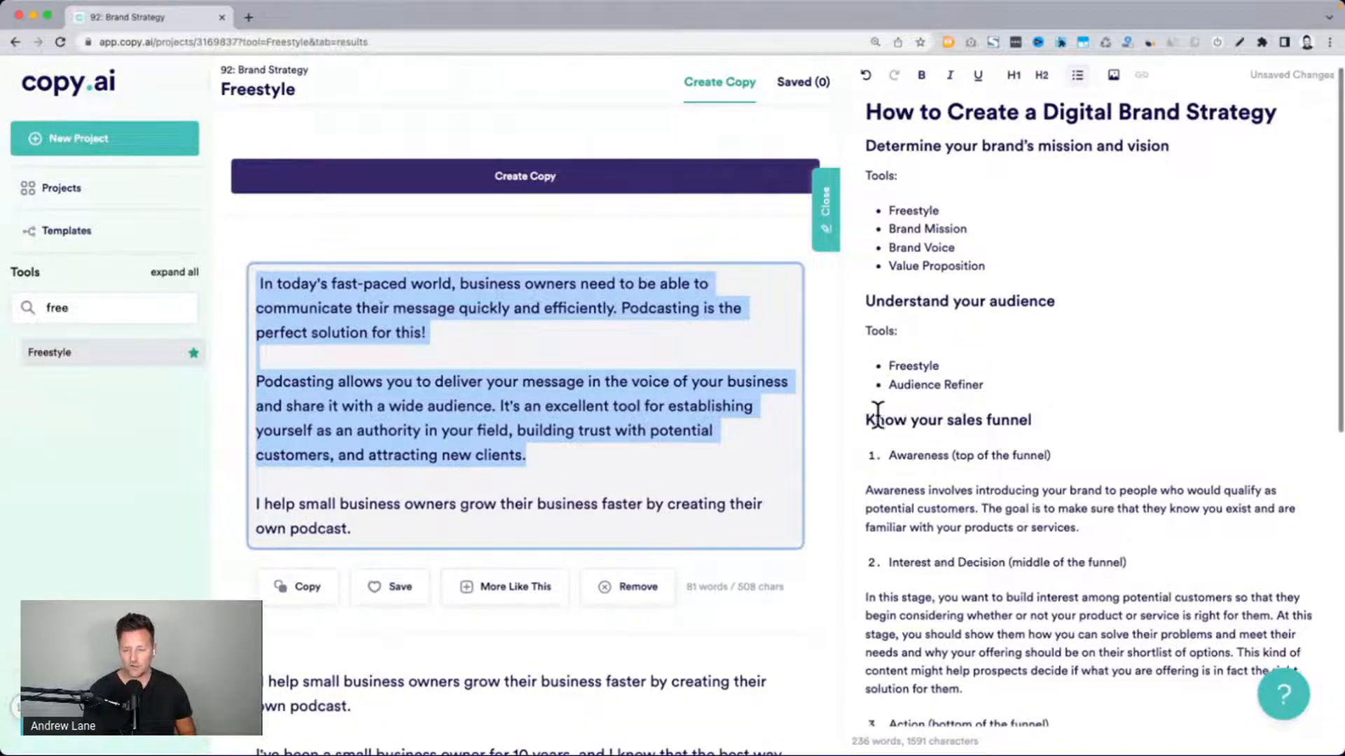
pyautogui.moveTo(877, 418); pyautogui.dragTo(1048, 418)
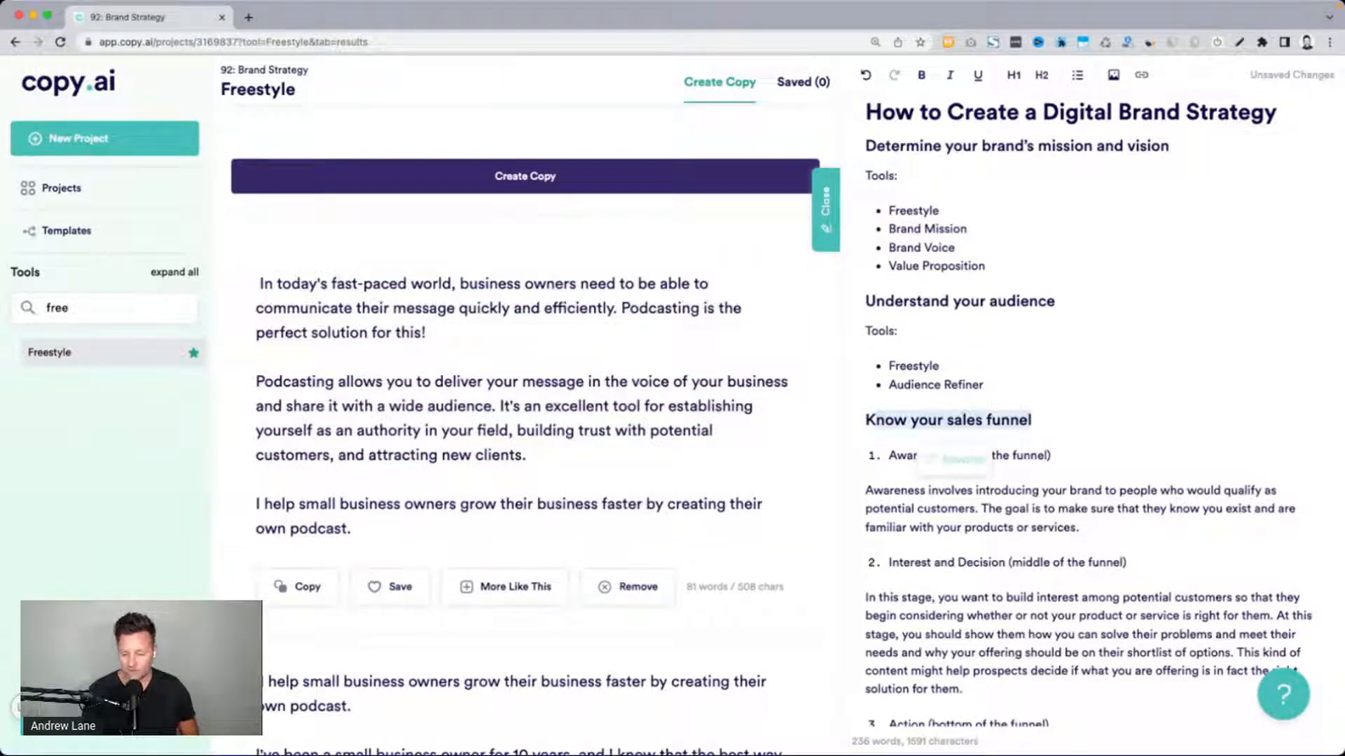
pyautogui.press('space')
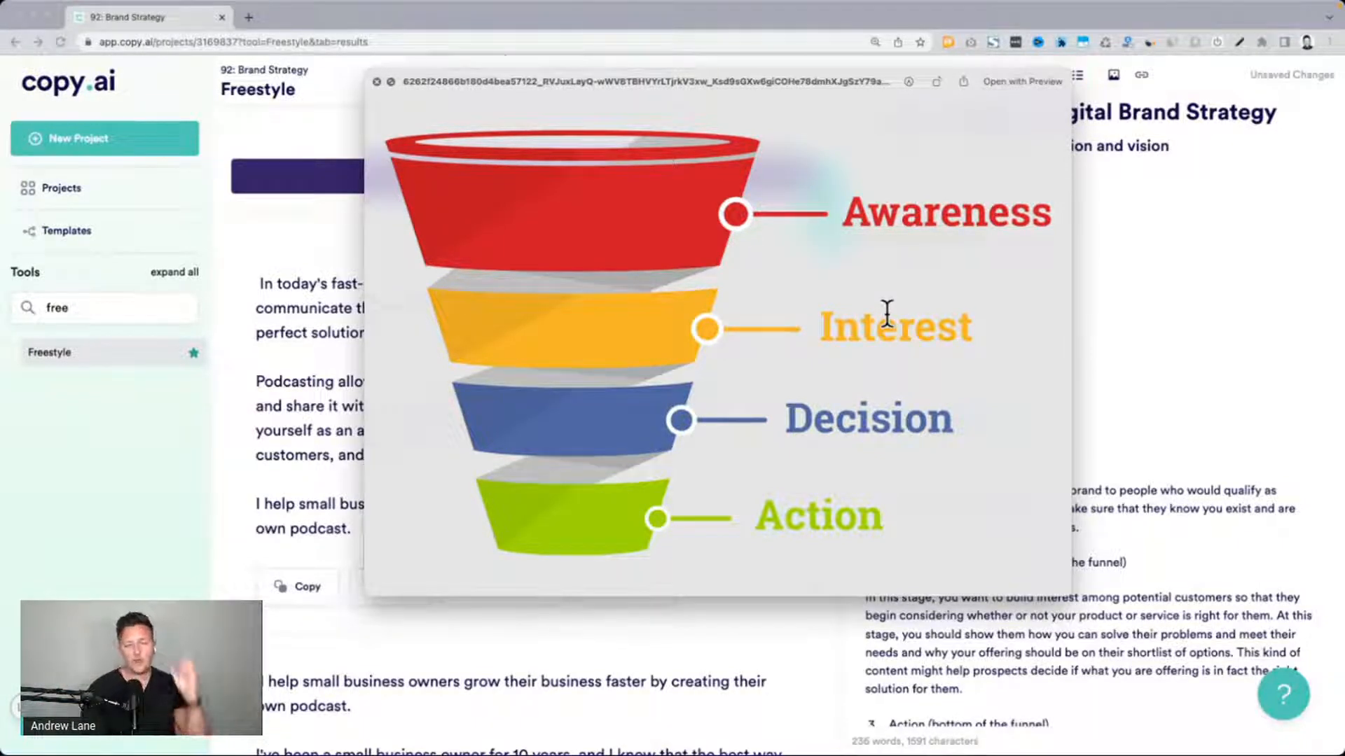
pyautogui.press('space')
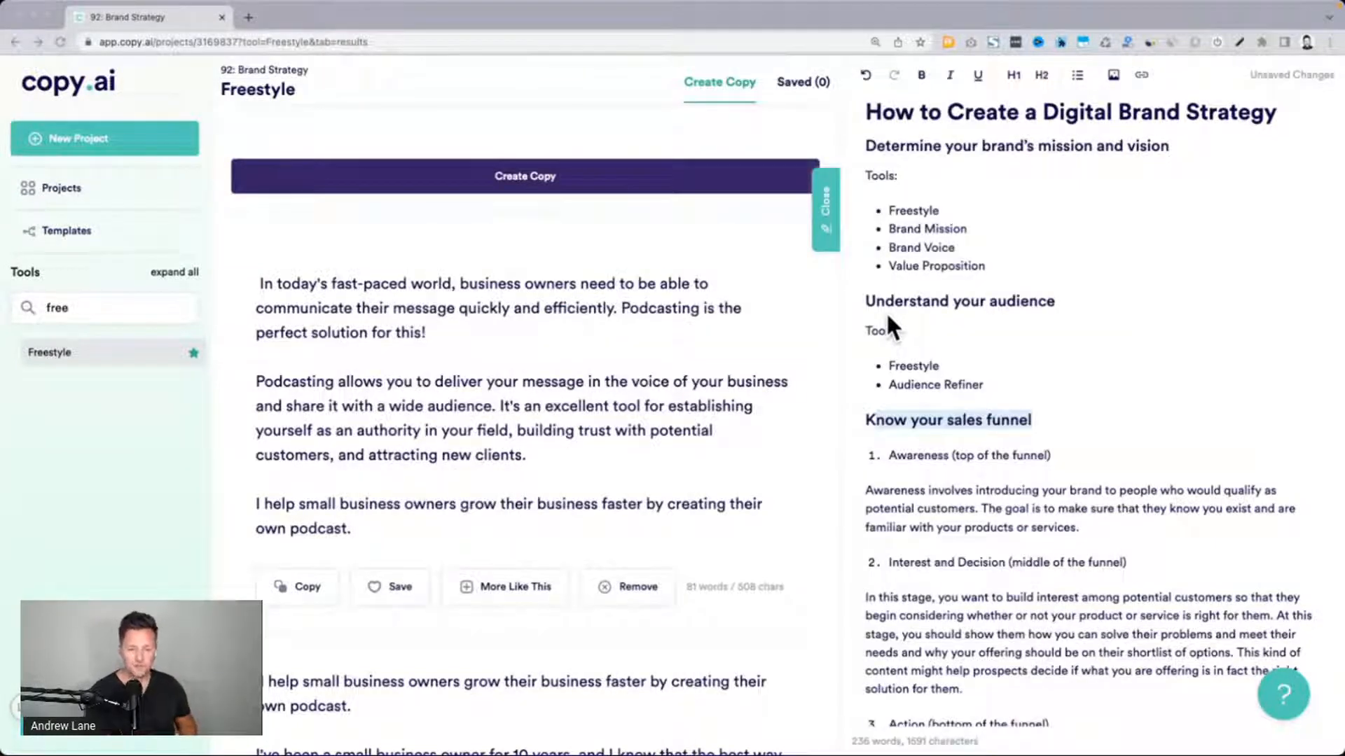
# Copy the first two paragraphs of the first generated result, from "In today's fast-paced world" to "attracting new clients."
pyautogui.scroll(5, 695, 420)
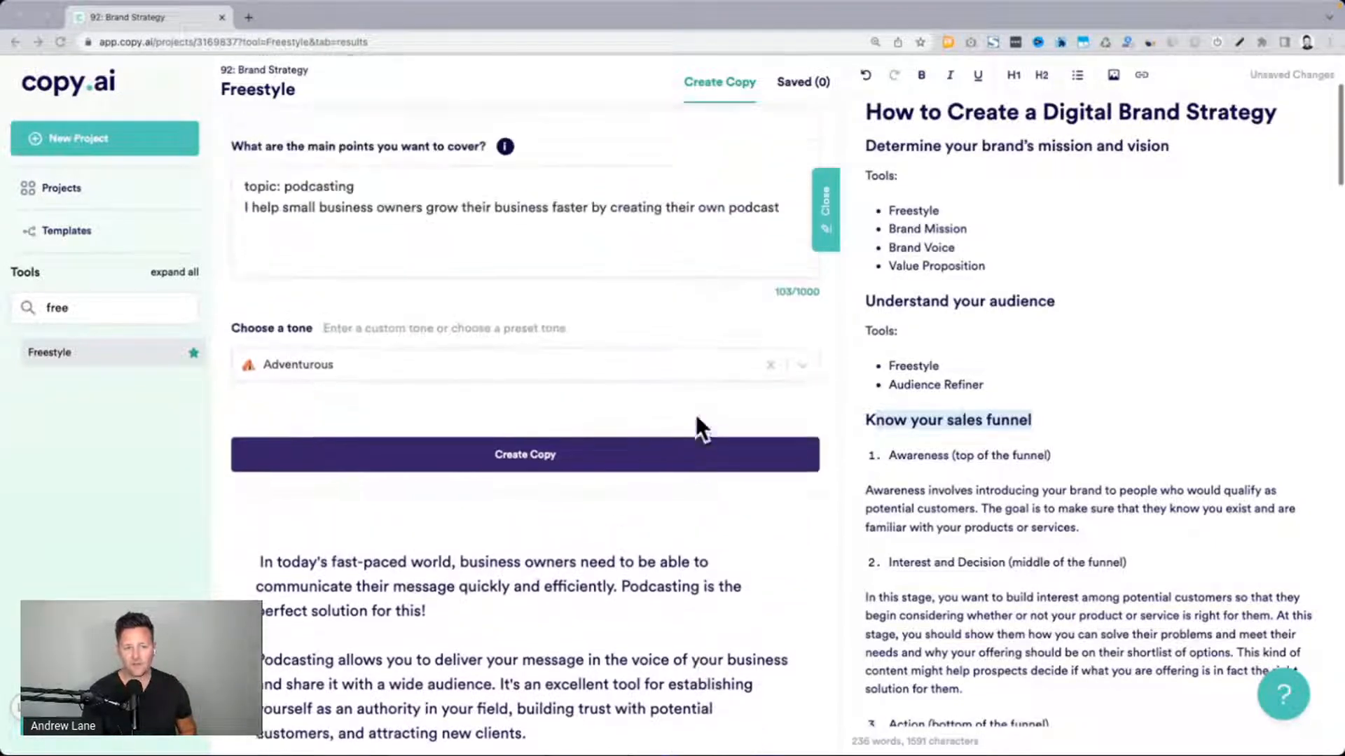
pyautogui.moveTo(243, 238); pyautogui.dragTo(792, 239)
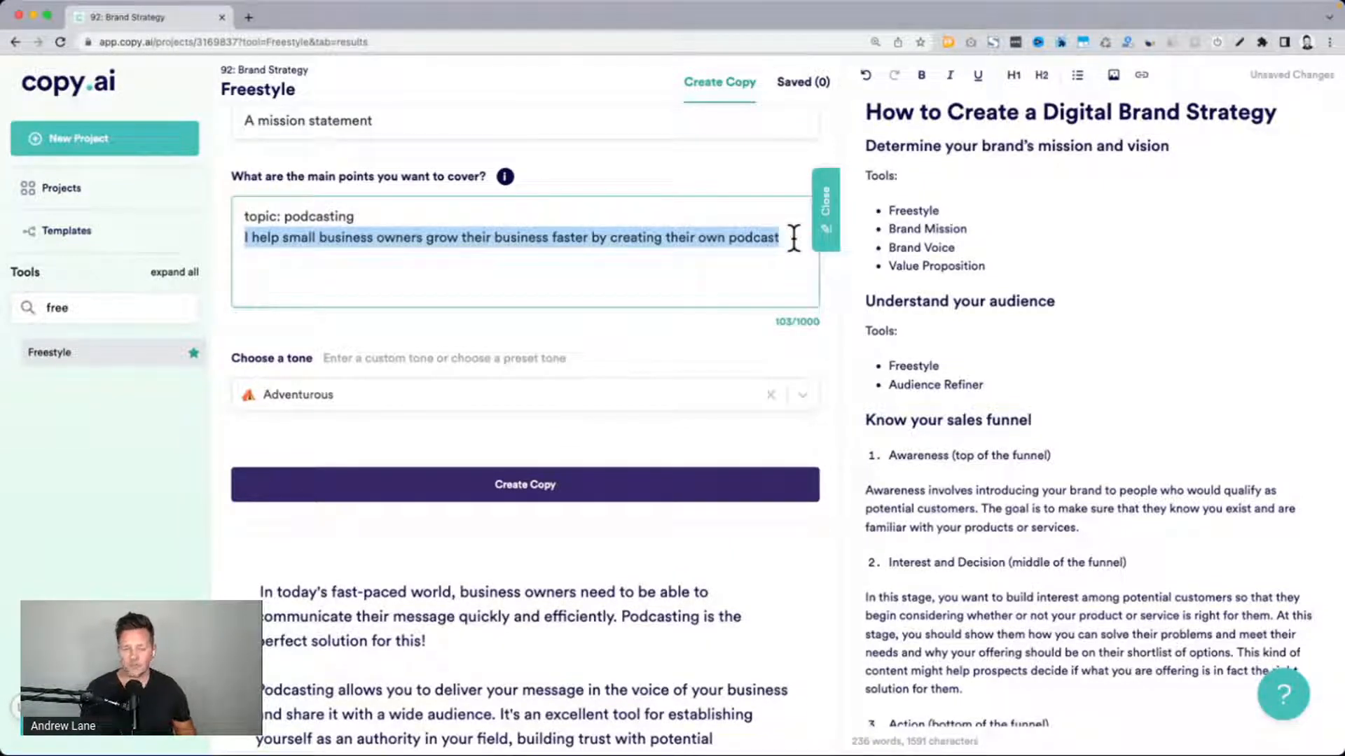
pyautogui.scroll(-5, 792, 237)
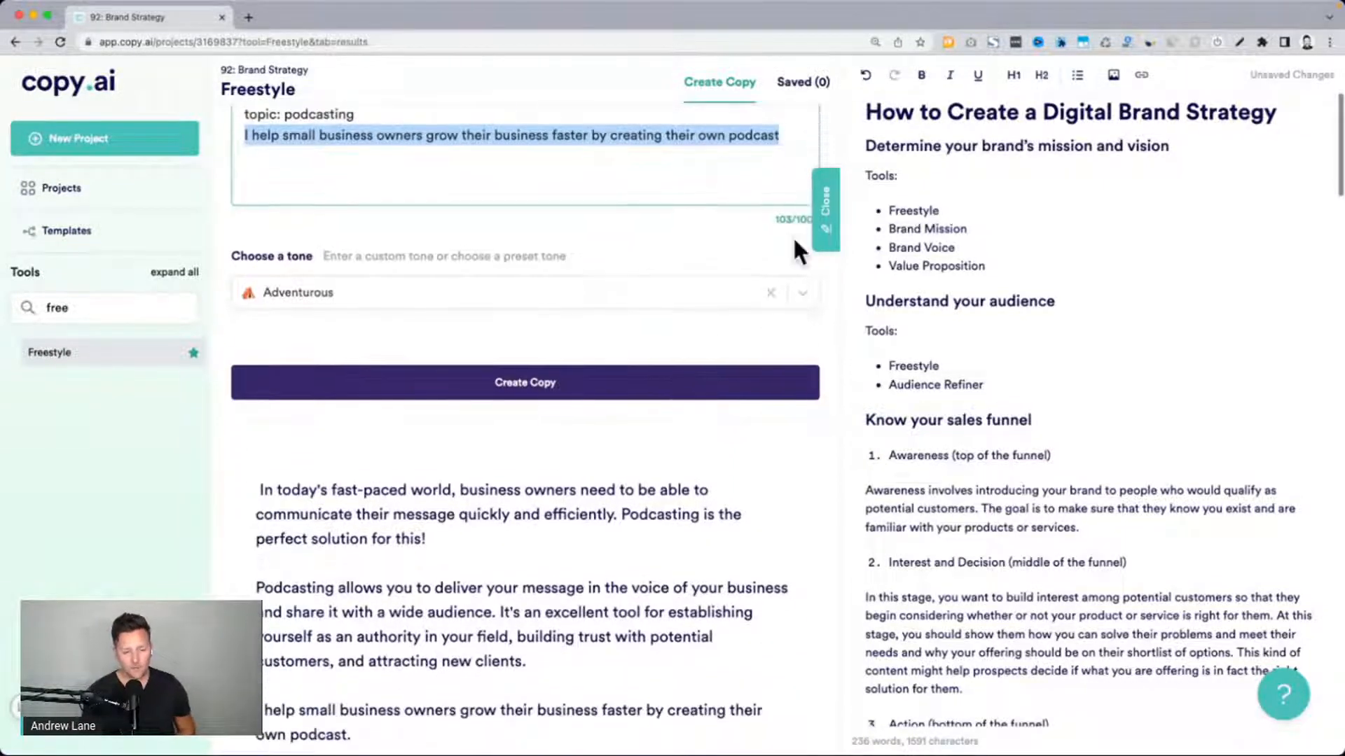
pyautogui.scroll(-2, 794, 249)
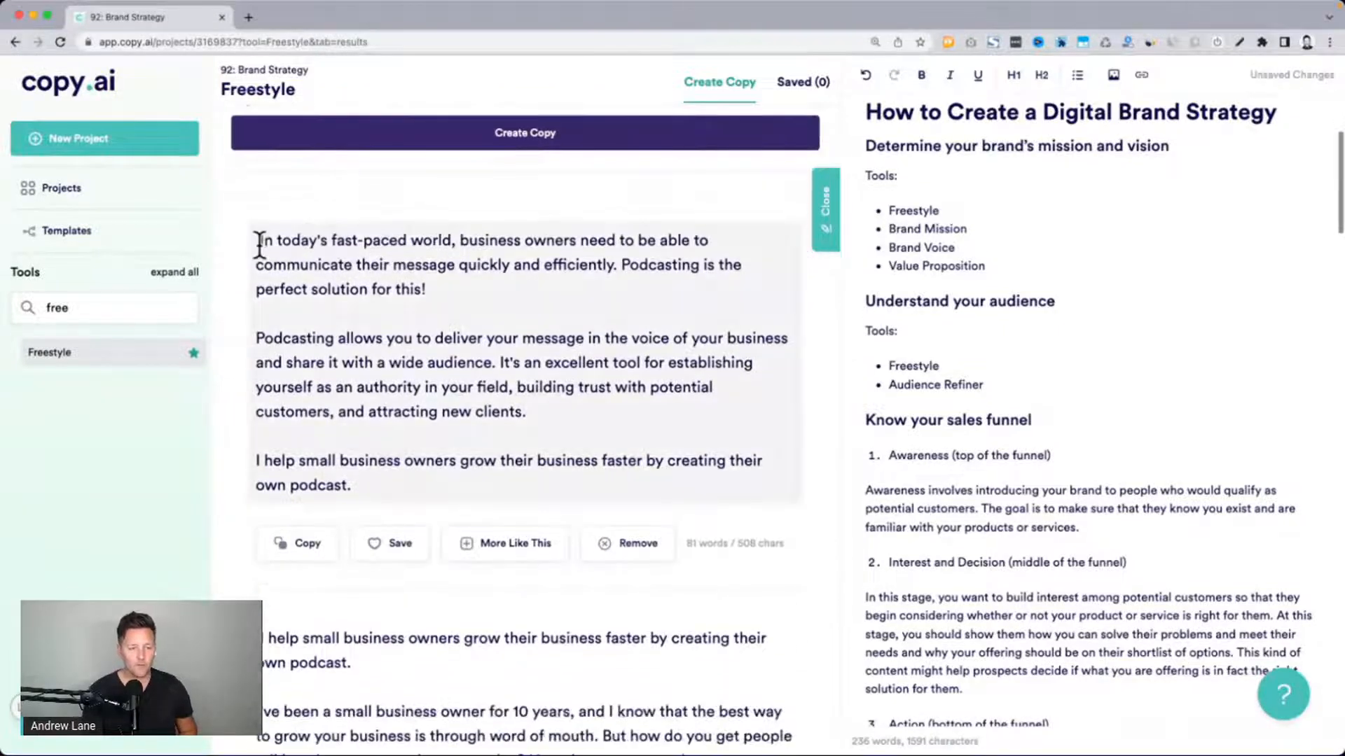
pyautogui.moveTo(258, 238); pyautogui.dragTo(558, 406)
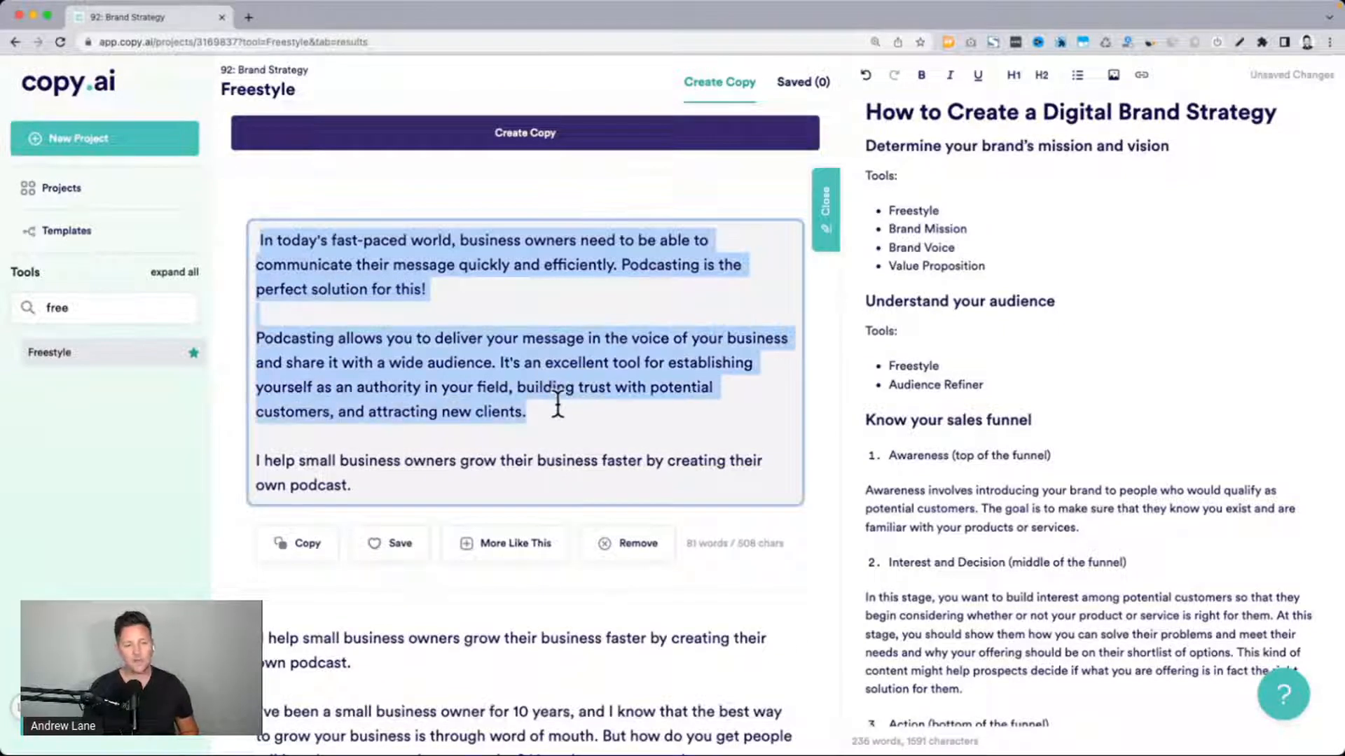
pyautogui.press('super+c')
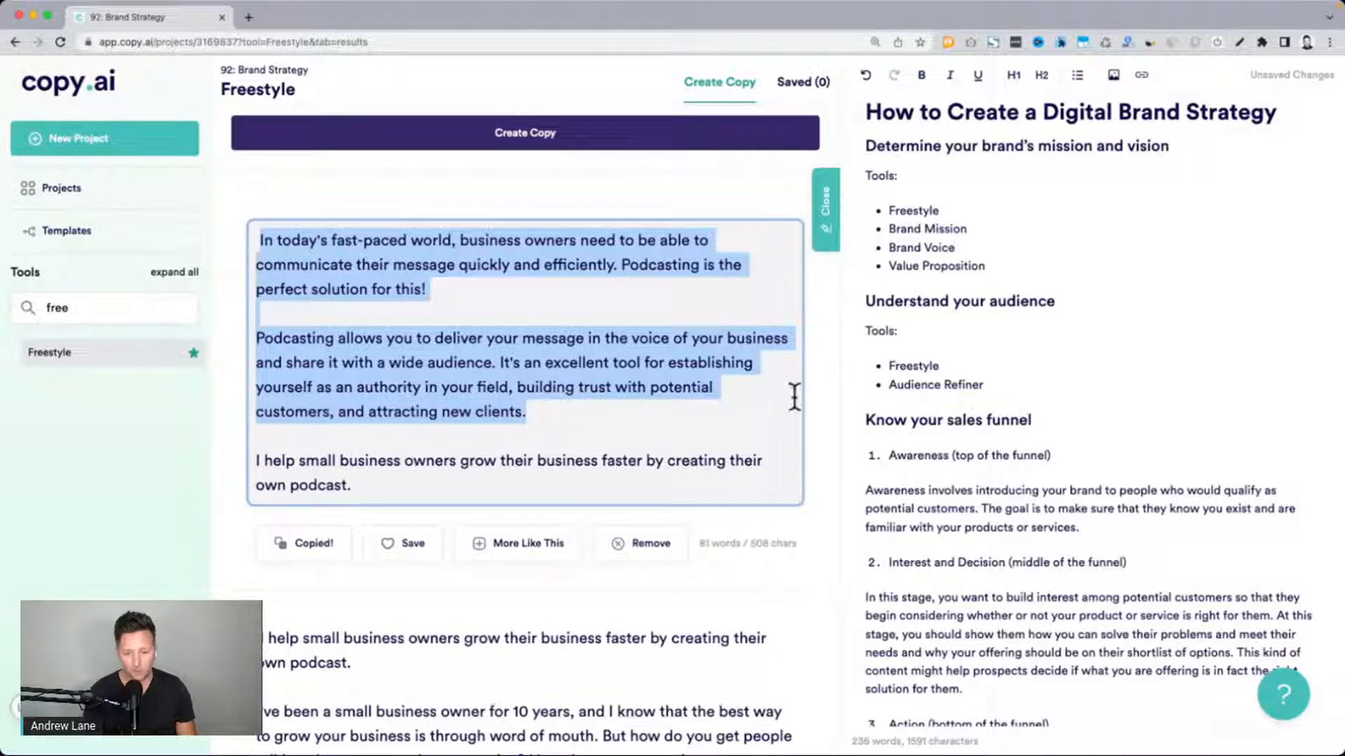
# Add "Notes:" as a level 1 heading at the end of the document and paste the copied paragraphs beneath it
pyautogui.scroll(-10, 1010, 406)
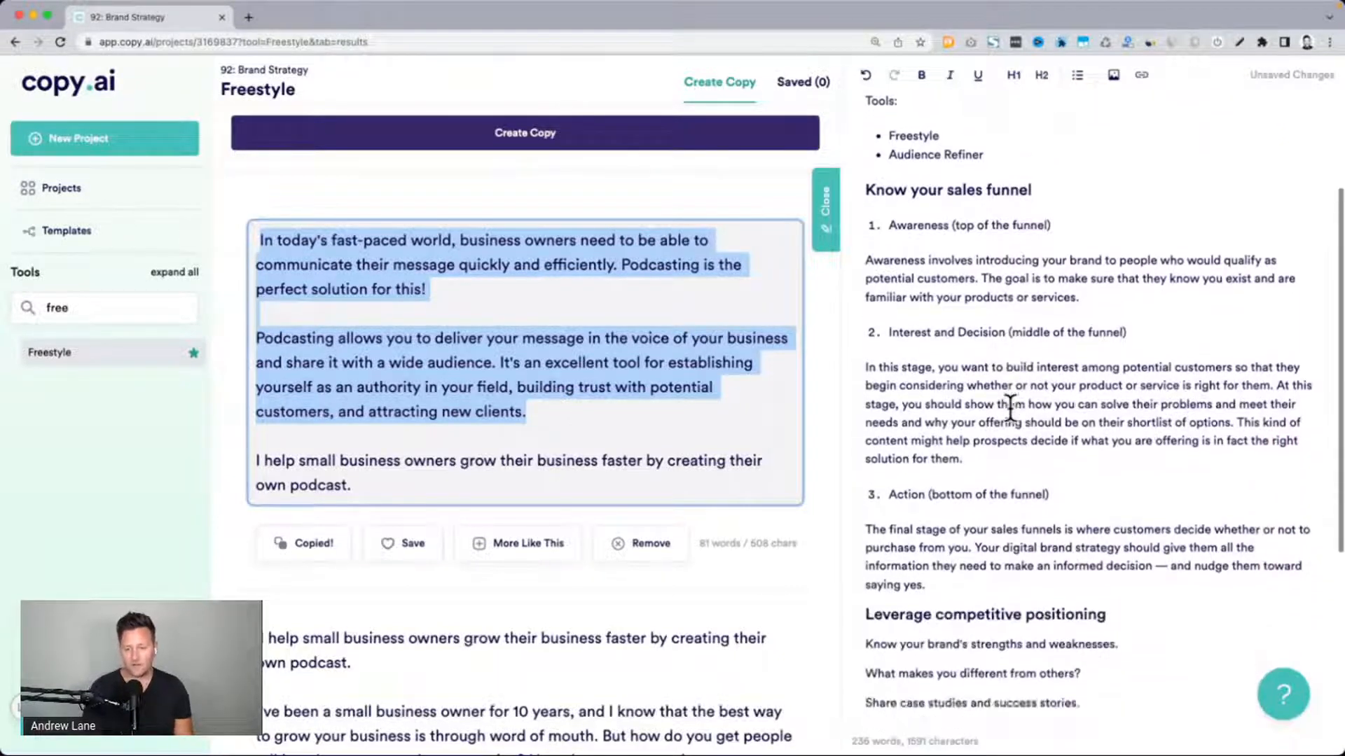
pyautogui.click(1032, 549)
pyautogui.press('Return')
pyautogui.press('Return')
pyautogui.press('Return')
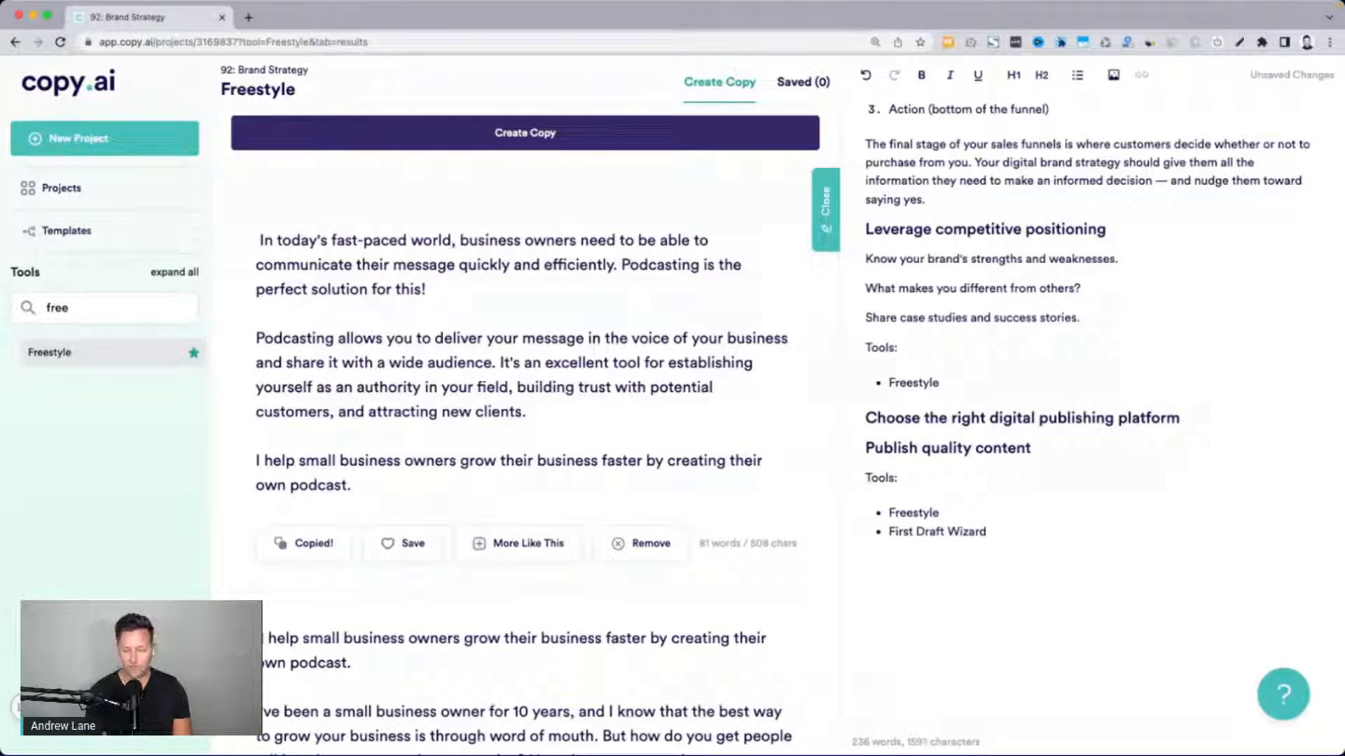
pyautogui.write('Notes:')
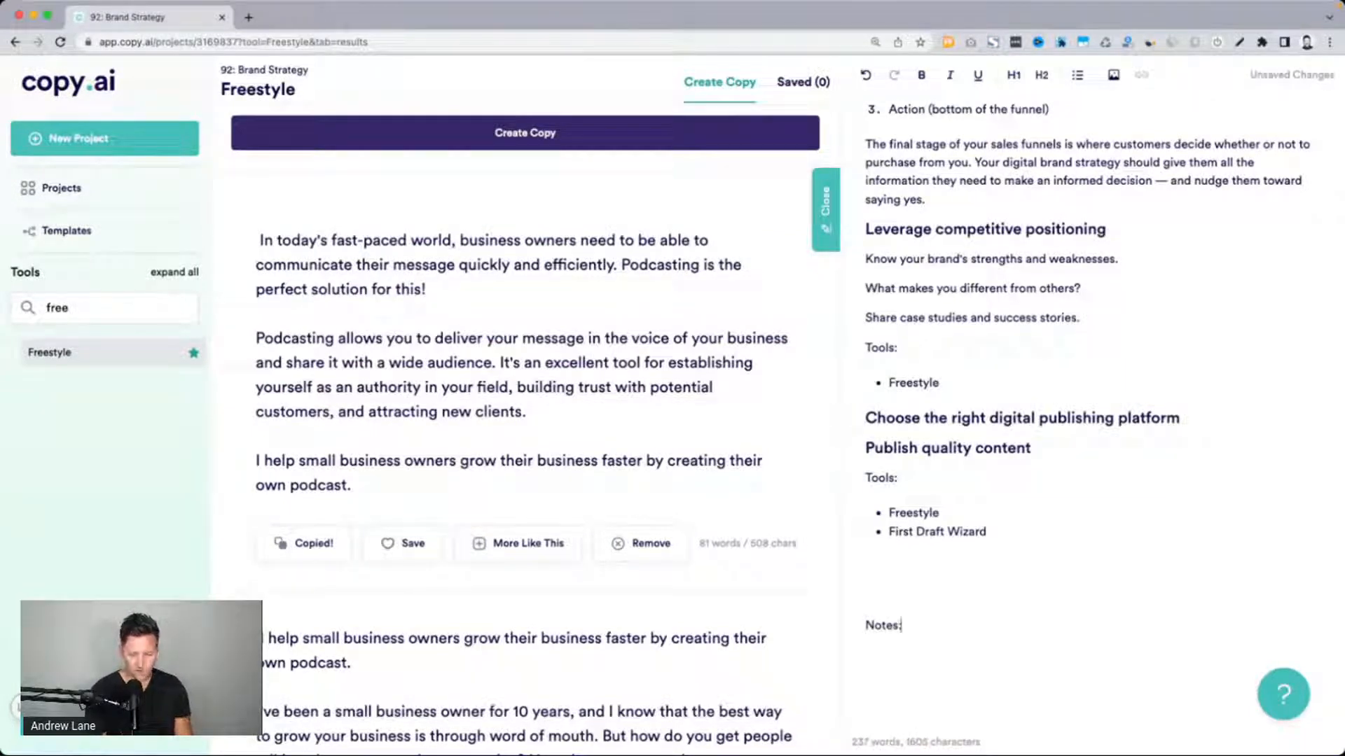
pyautogui.press('super+alt+1')
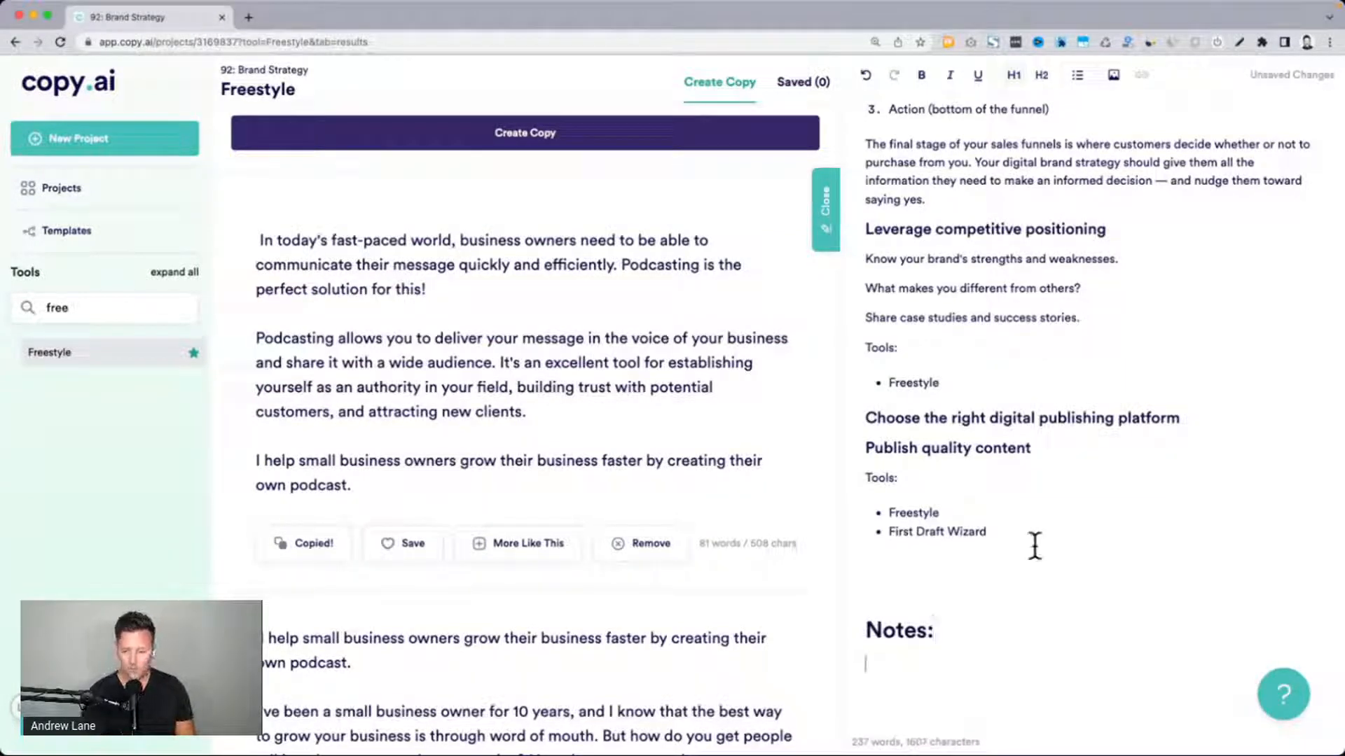
pyautogui.press('Return')
pyautogui.press('super+v')
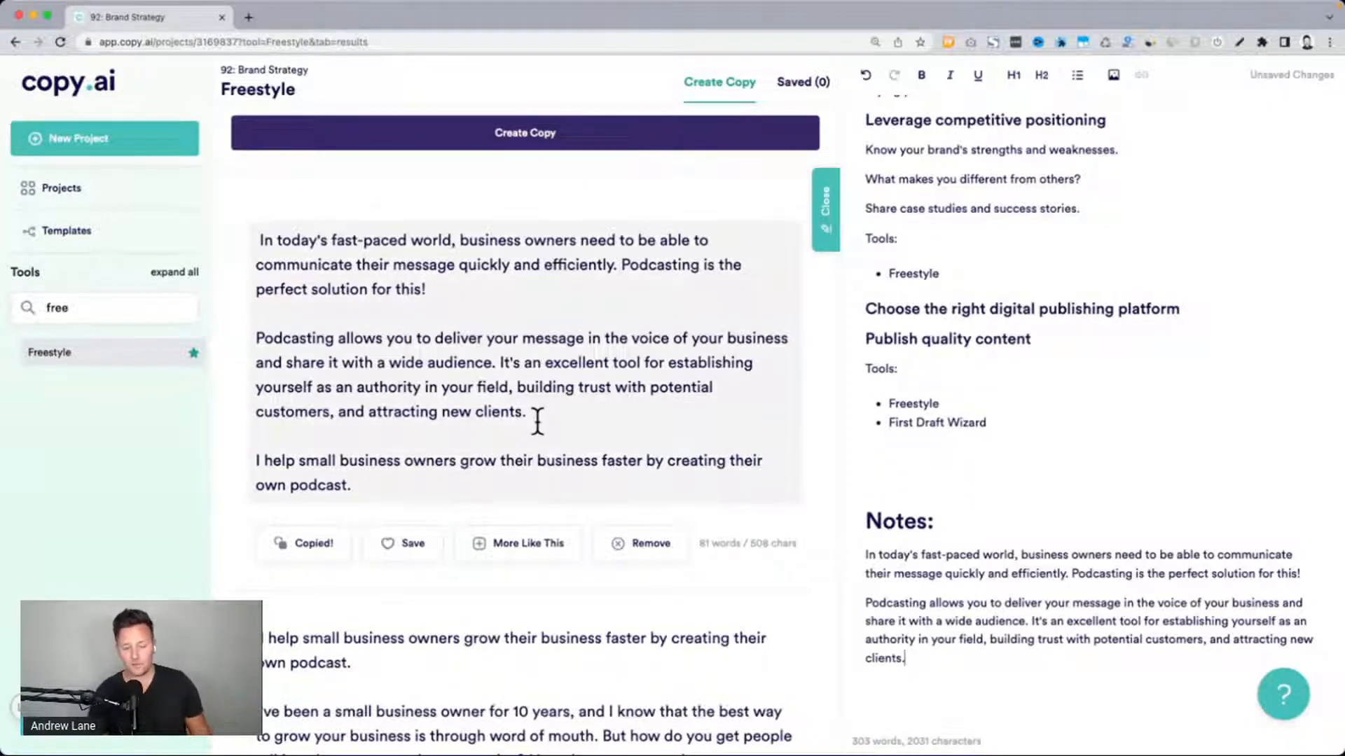
# Examine the second generated result paragraph by paragraph, highlighting the opening sentence, the word-of-mouth passage and the "personal friend" paragraph
pyautogui.scroll(-1, 537, 420)
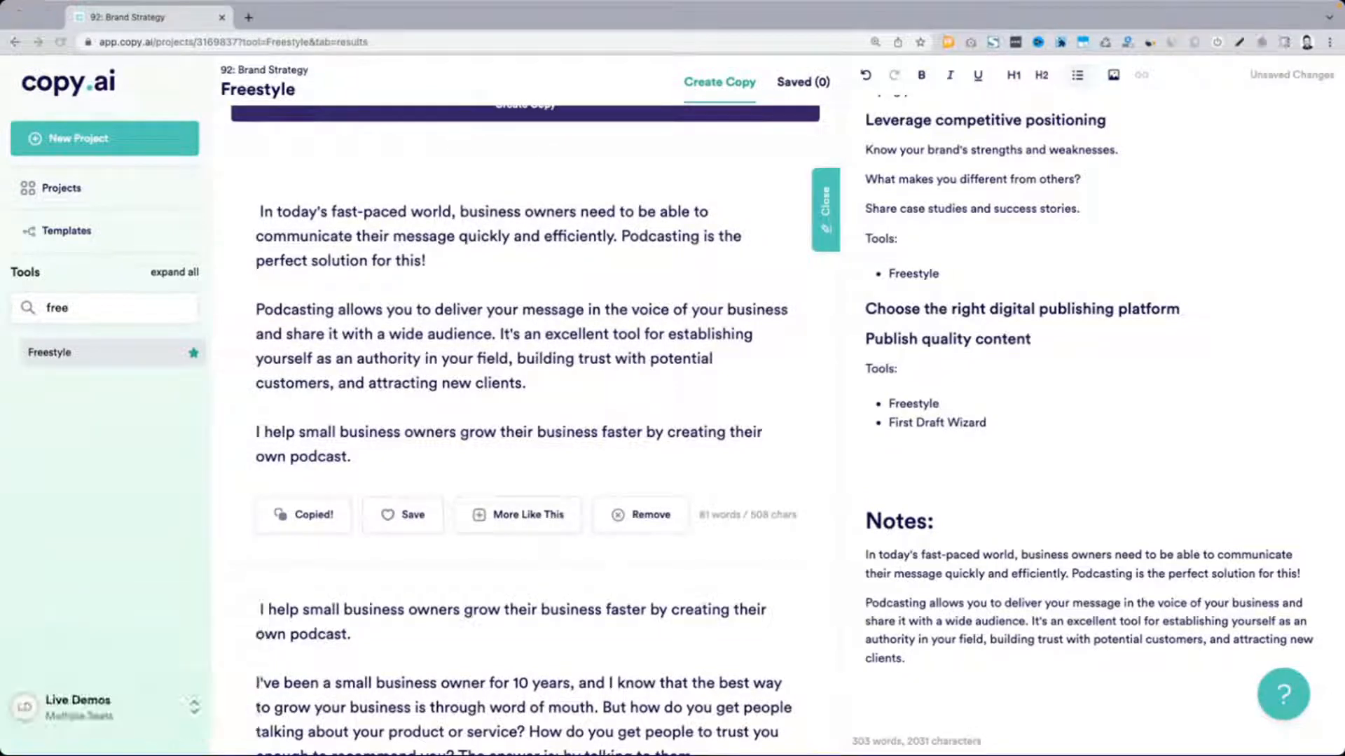
pyautogui.scroll(-5, 503, 456)
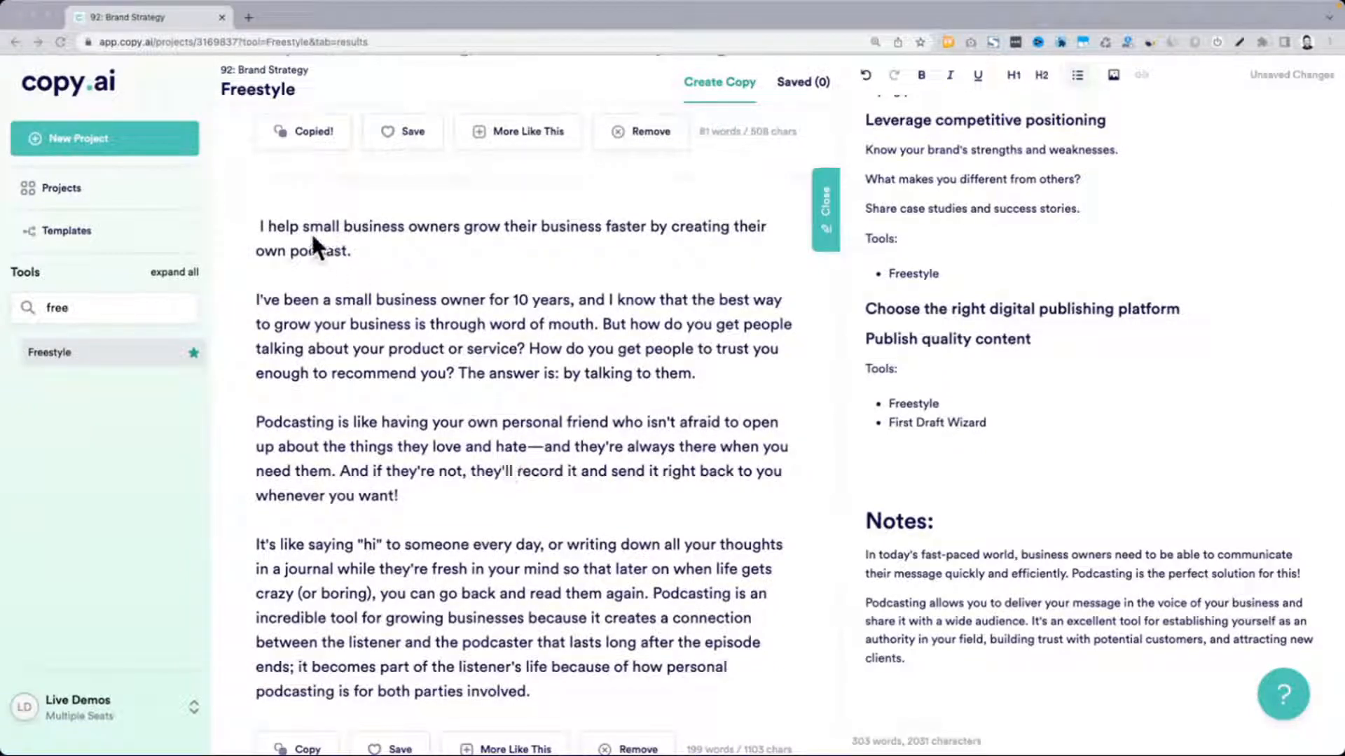
pyautogui.moveTo(269, 226); pyautogui.dragTo(326, 252)
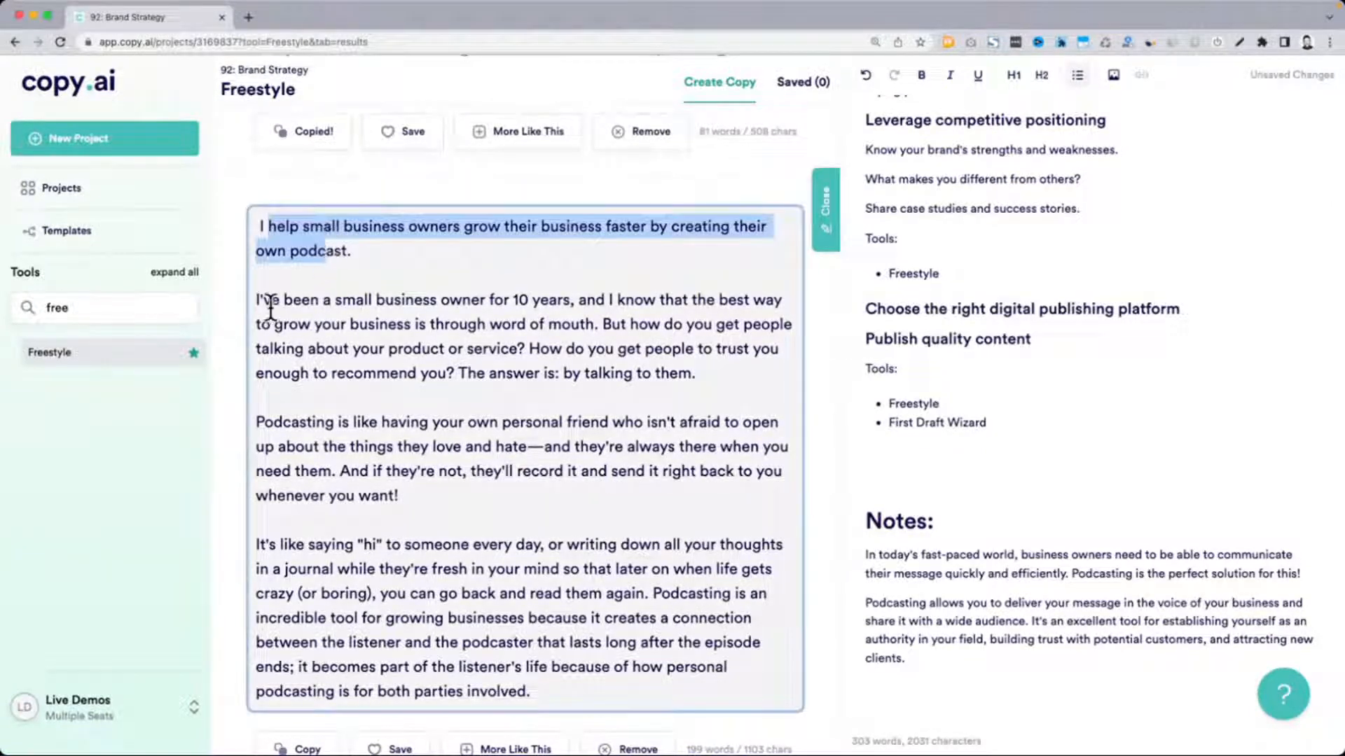
pyautogui.moveTo(256, 301); pyautogui.dragTo(579, 324)
pyautogui.click(579, 324)
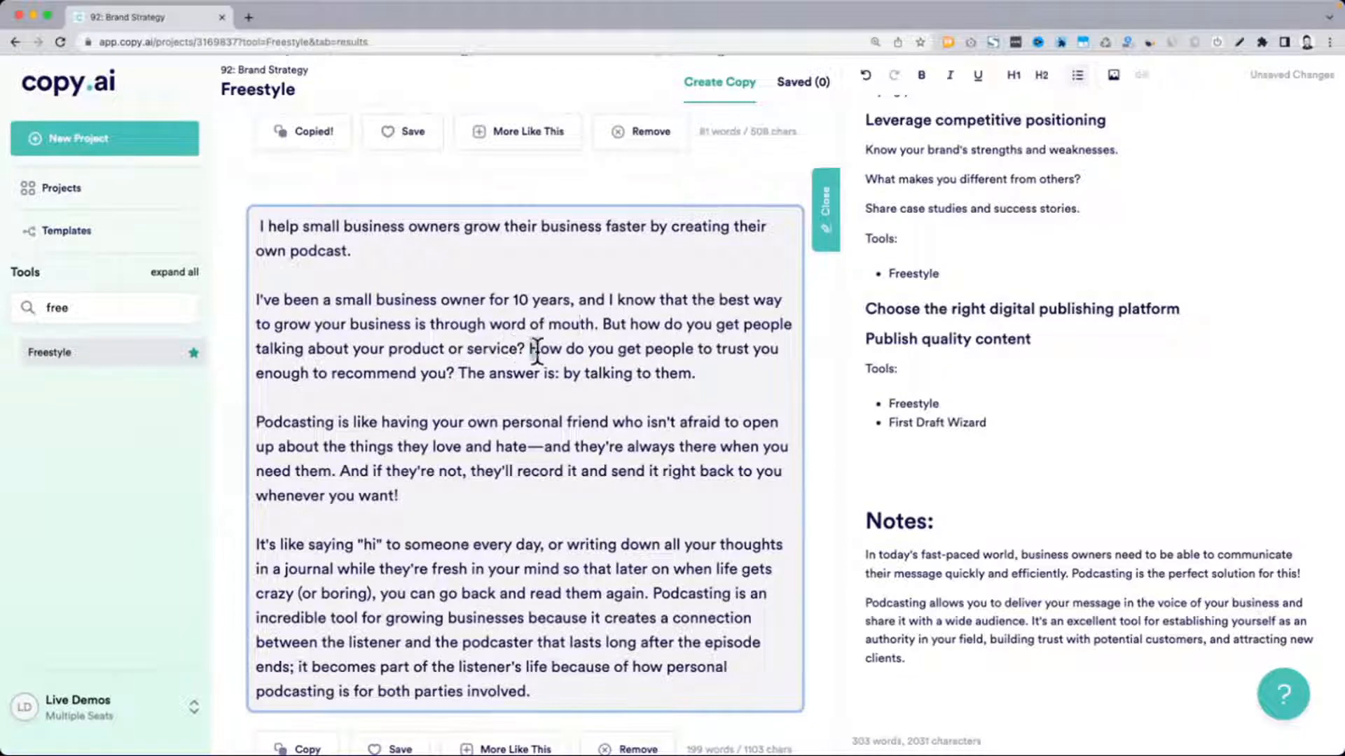
pyautogui.moveTo(531, 349); pyautogui.dragTo(601, 319)
pyautogui.click(738, 376)
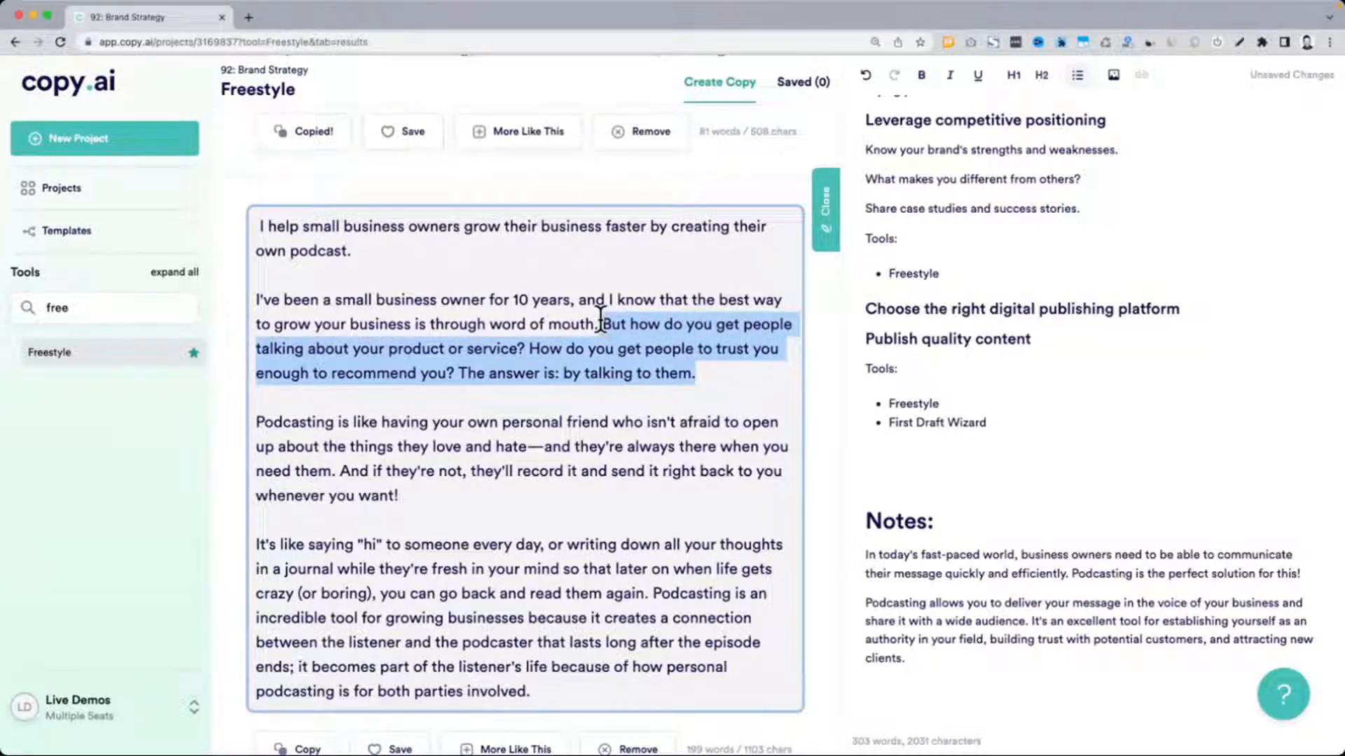
pyautogui.moveTo(256, 422); pyautogui.dragTo(498, 495)
# Review the remaining generated results for a passage that can serve as the mission statement
pyautogui.scroll(-3, 501, 493)
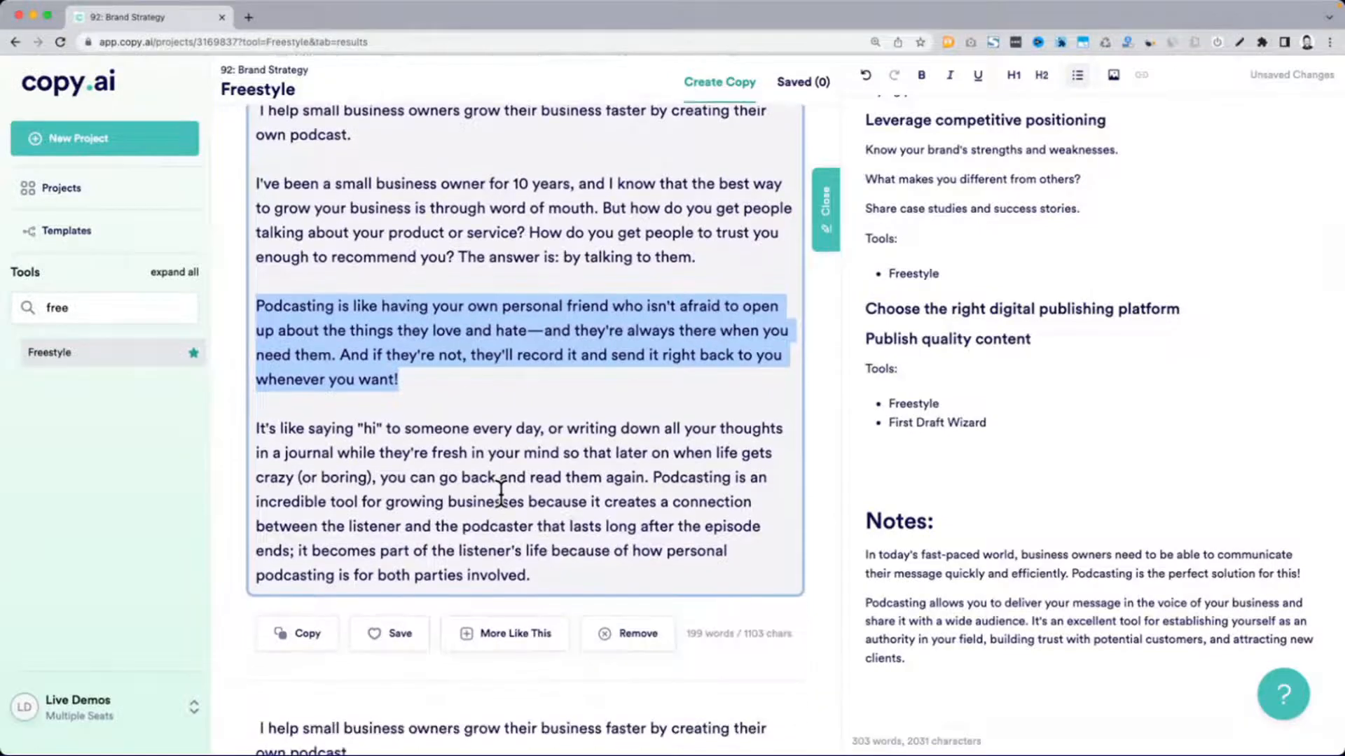
pyautogui.scroll(-5, 501, 492)
pyautogui.scroll(-5, 501, 492)
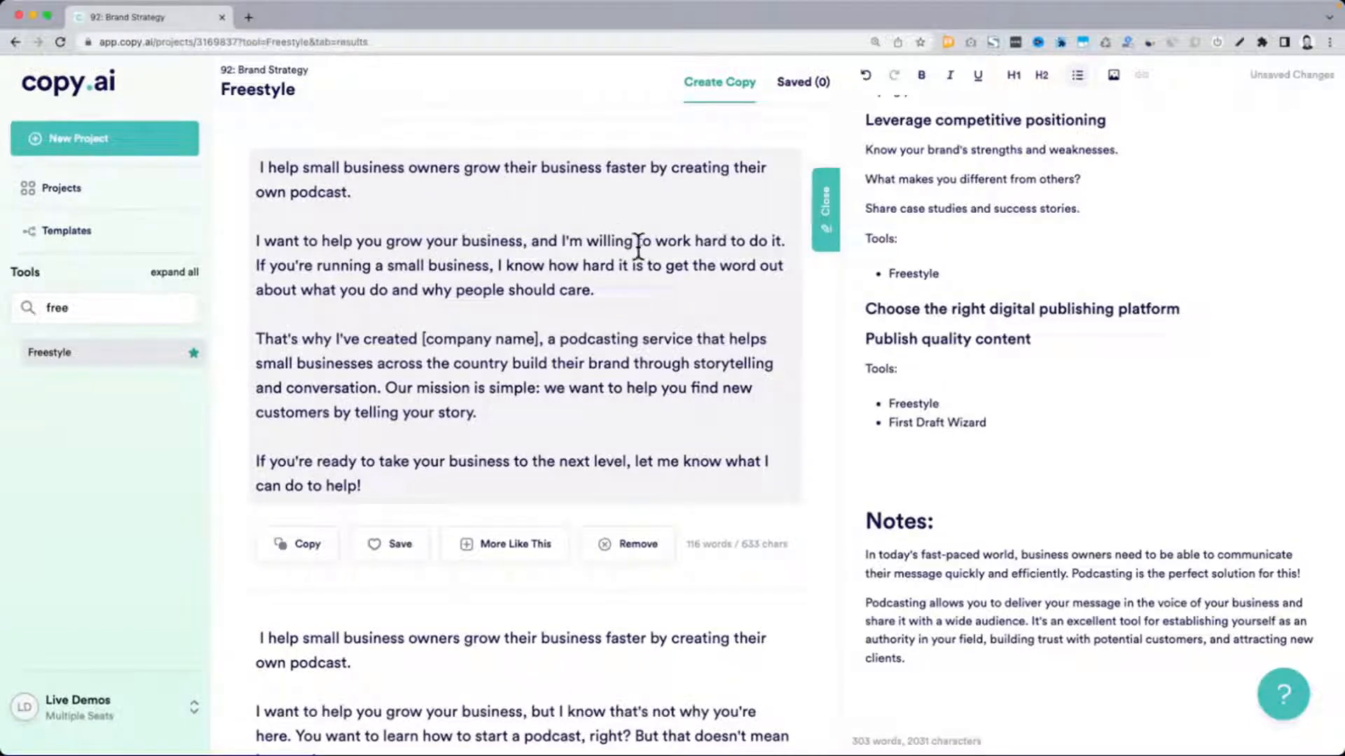
pyautogui.scroll(-4, 285, 252)
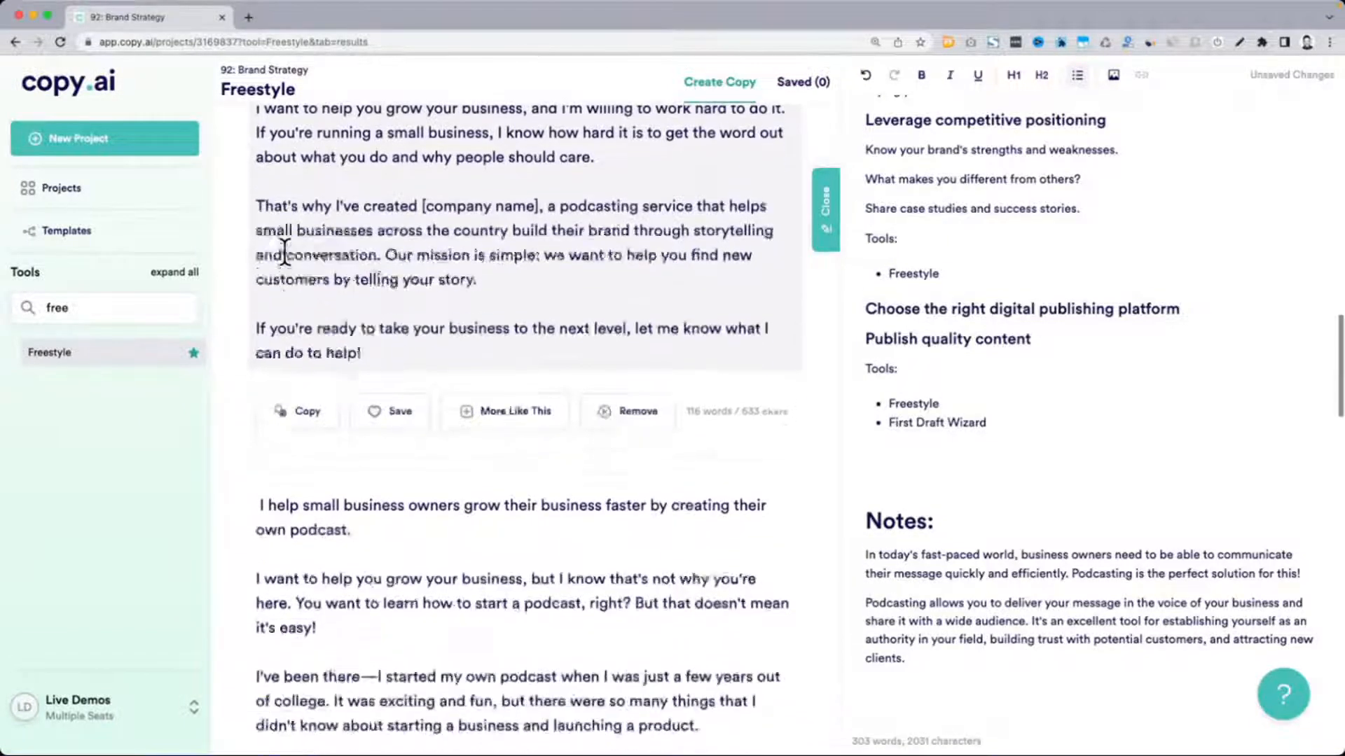
pyautogui.scroll(-3, 284, 252)
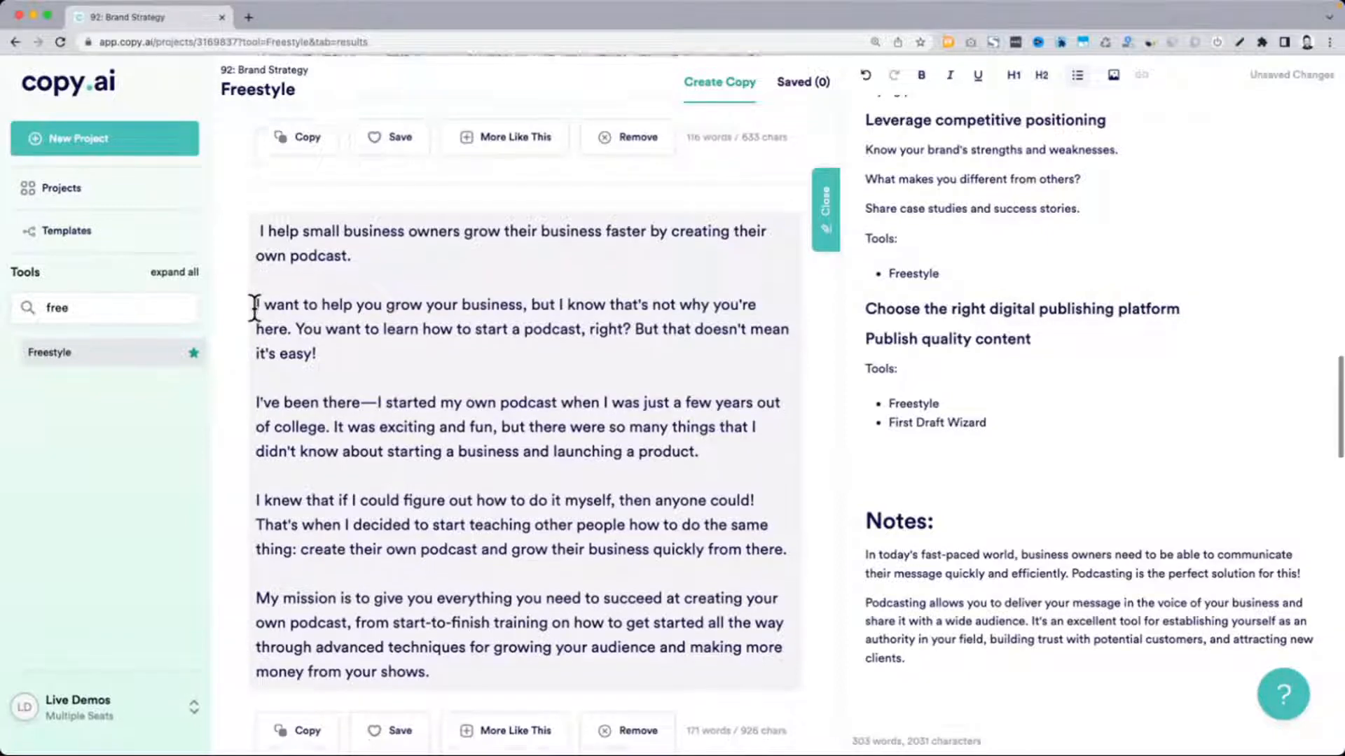
pyautogui.scroll(-9, 254, 308)
pyautogui.scroll(-20, 254, 308)
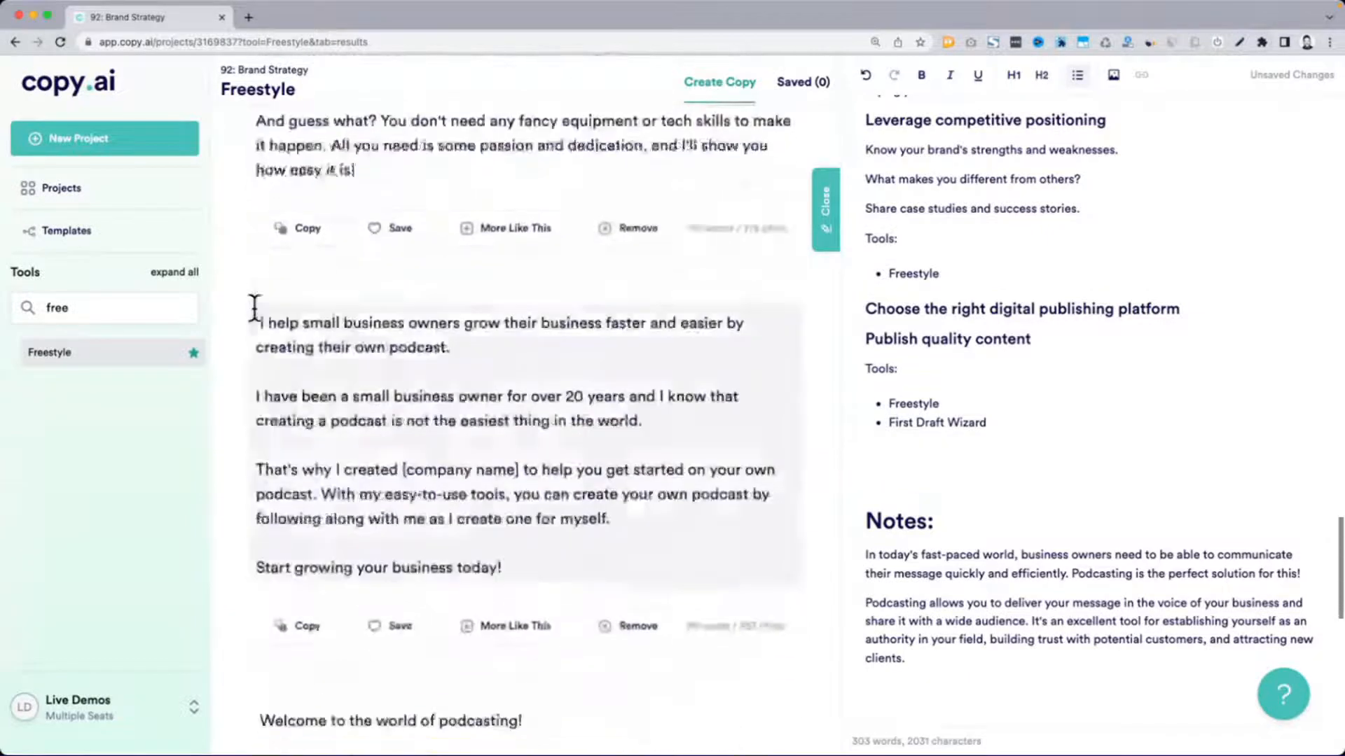
pyautogui.scroll(10, 254, 308)
pyautogui.scroll(20, 255, 308)
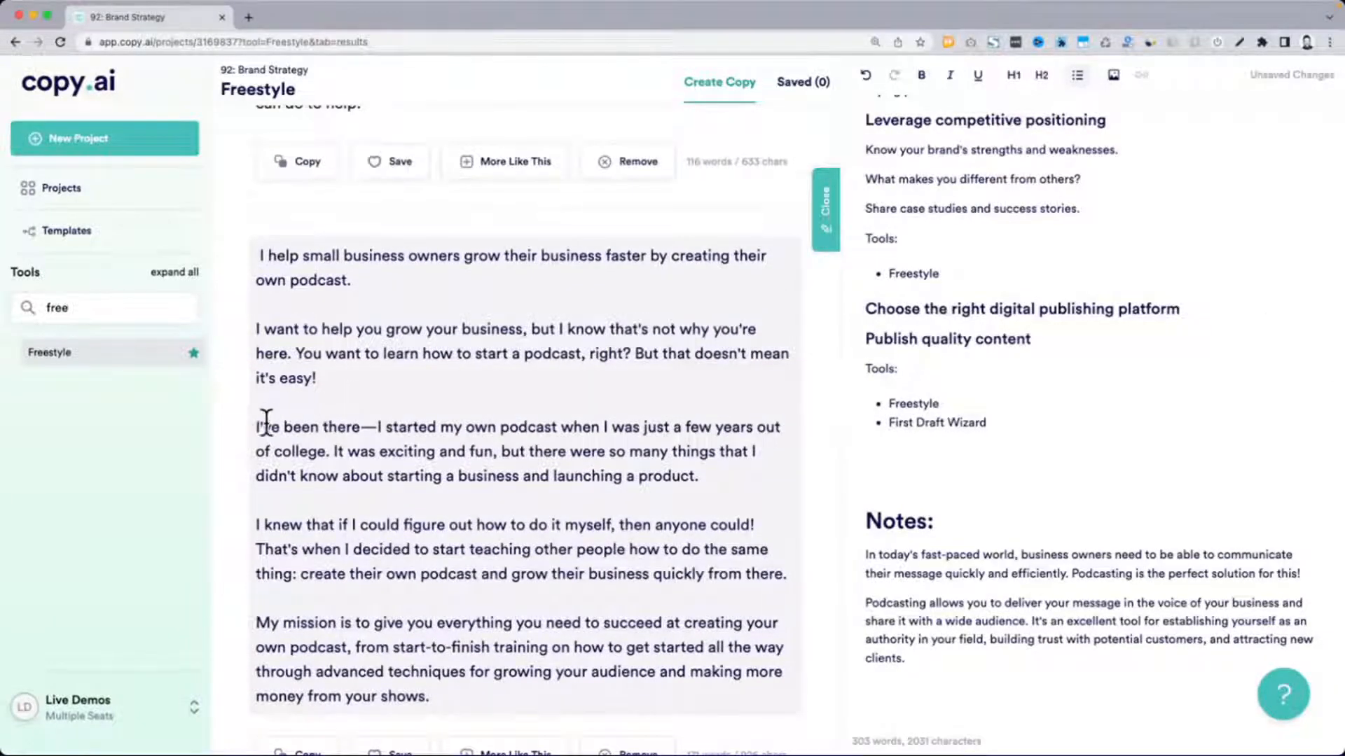
pyautogui.scroll(-2, 364, 429)
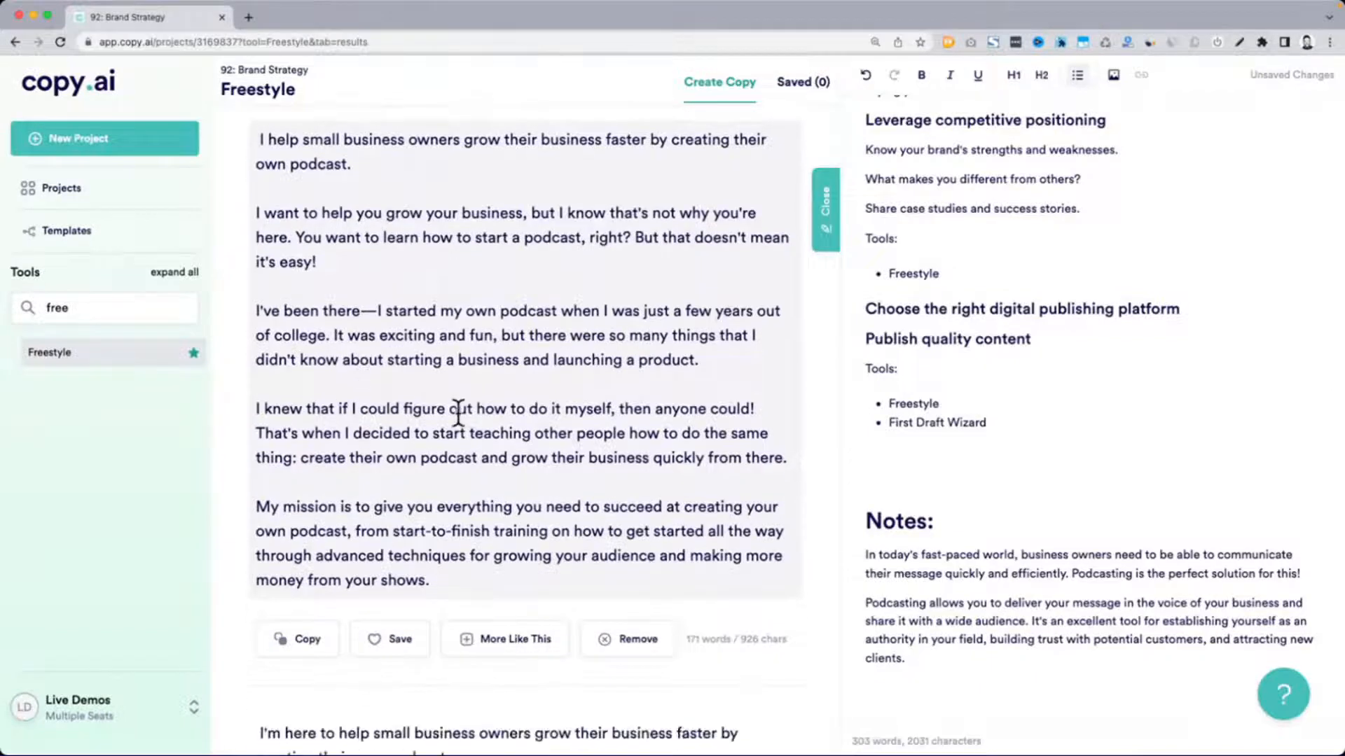
# Copy the closing paragraph of the fourth generated result, from "My mission is to give you everything" to "money from your shows."
pyautogui.moveTo(257, 507); pyautogui.dragTo(462, 560)
pyautogui.moveTo(461, 560); pyautogui.dragTo(460, 586)
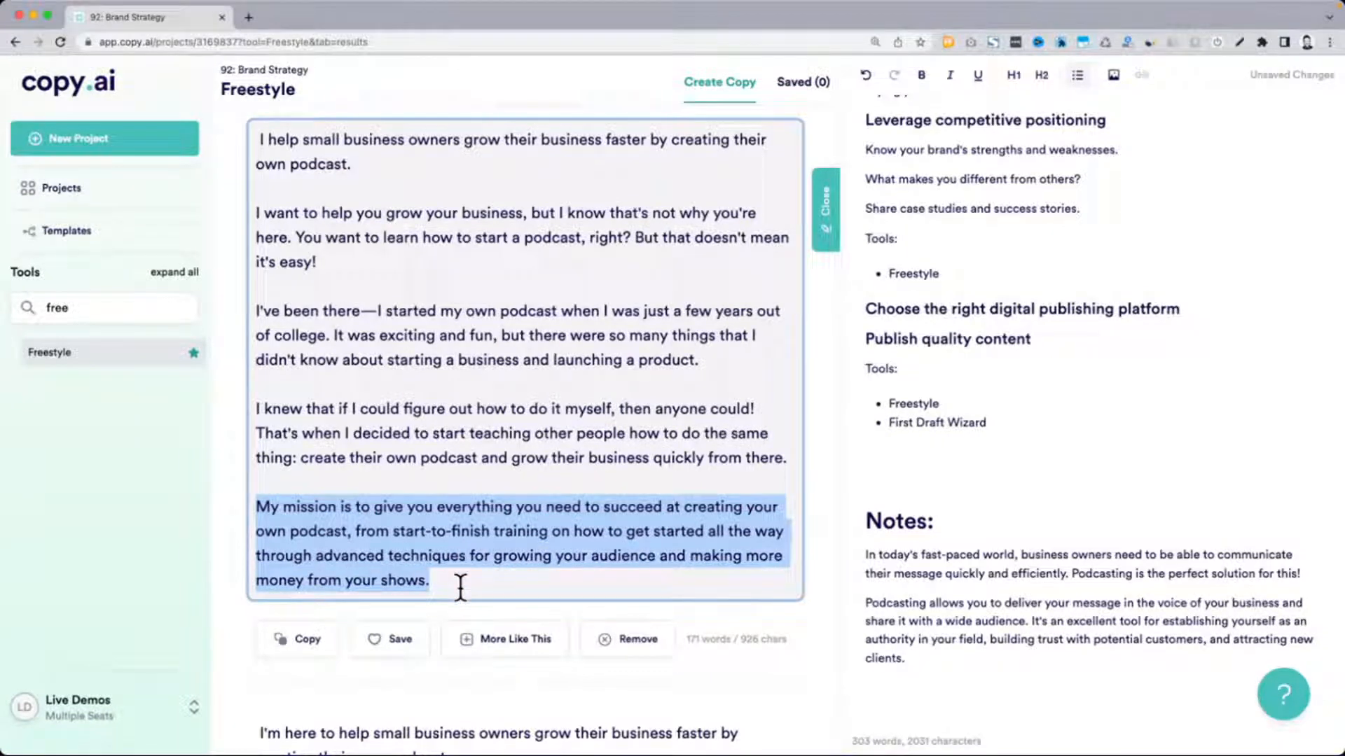
pyautogui.hotkey('ctrl', 'c')
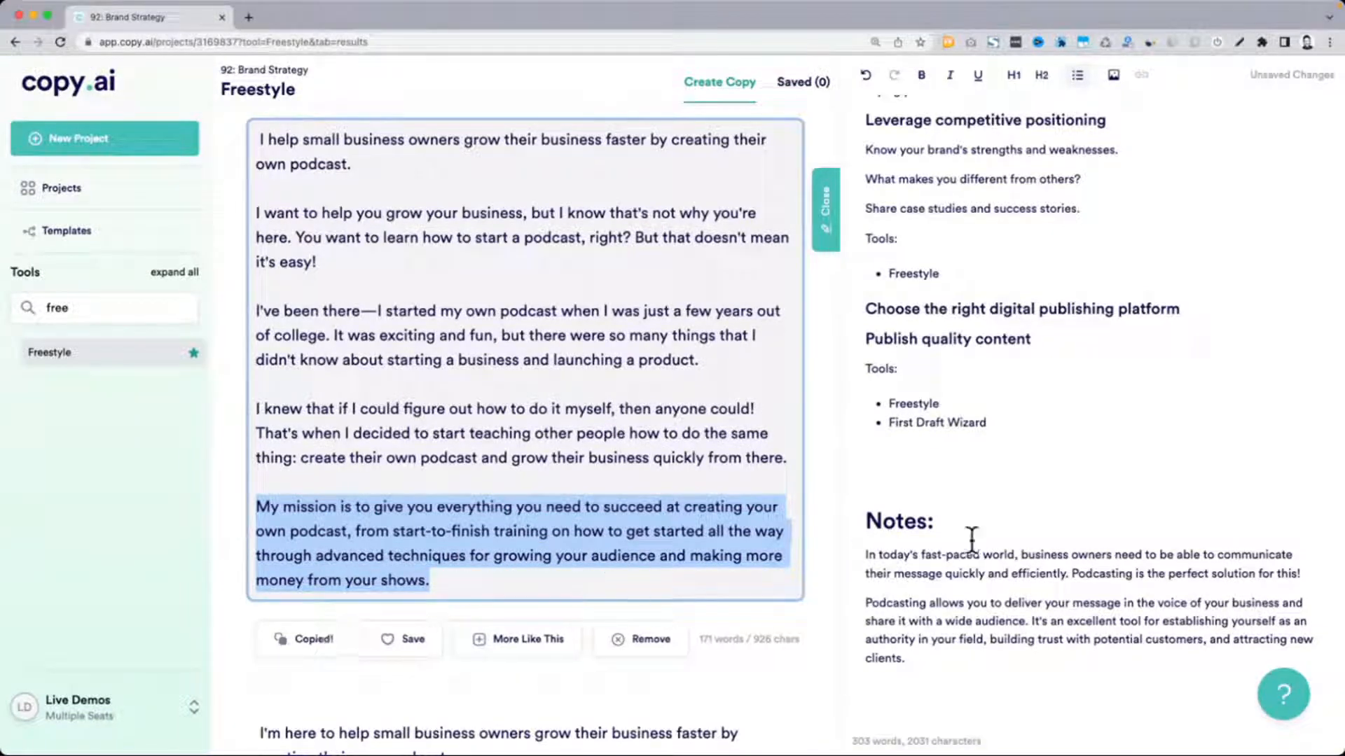
# Add "Mission:" as a level 1 heading above the Notes section and paste the copied paragraph beneath it
pyautogui.click(1033, 531)
pyautogui.press('Return')
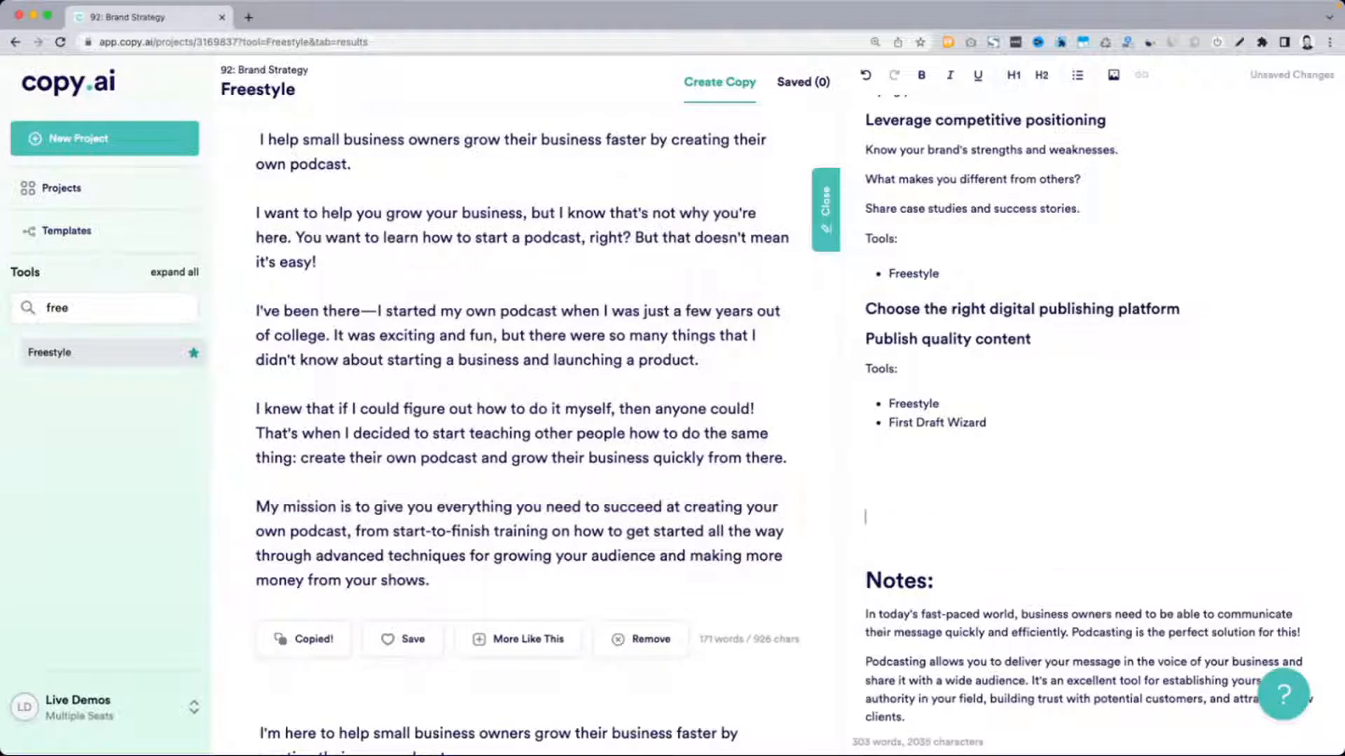
pyautogui.write('Mission')
pyautogui.press('super+alt+1')
pyautogui.write(':')
pyautogui.press('Return')
pyautogui.press('super+v')
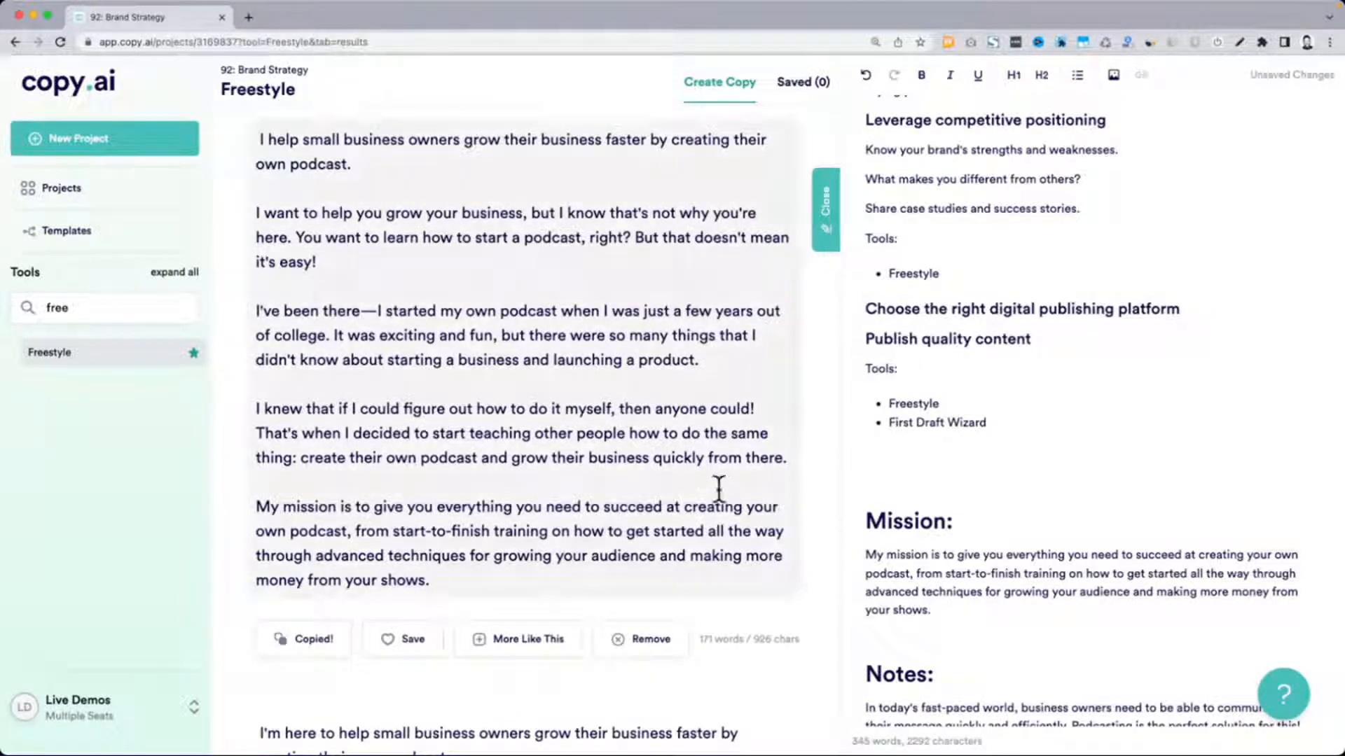
# Examine the result starting "I'm here to help small business owners" and compare it with the points under "Leverage competitive positioning"
pyautogui.scroll(-1, 719, 489)
pyautogui.scroll(-7, 719, 489)
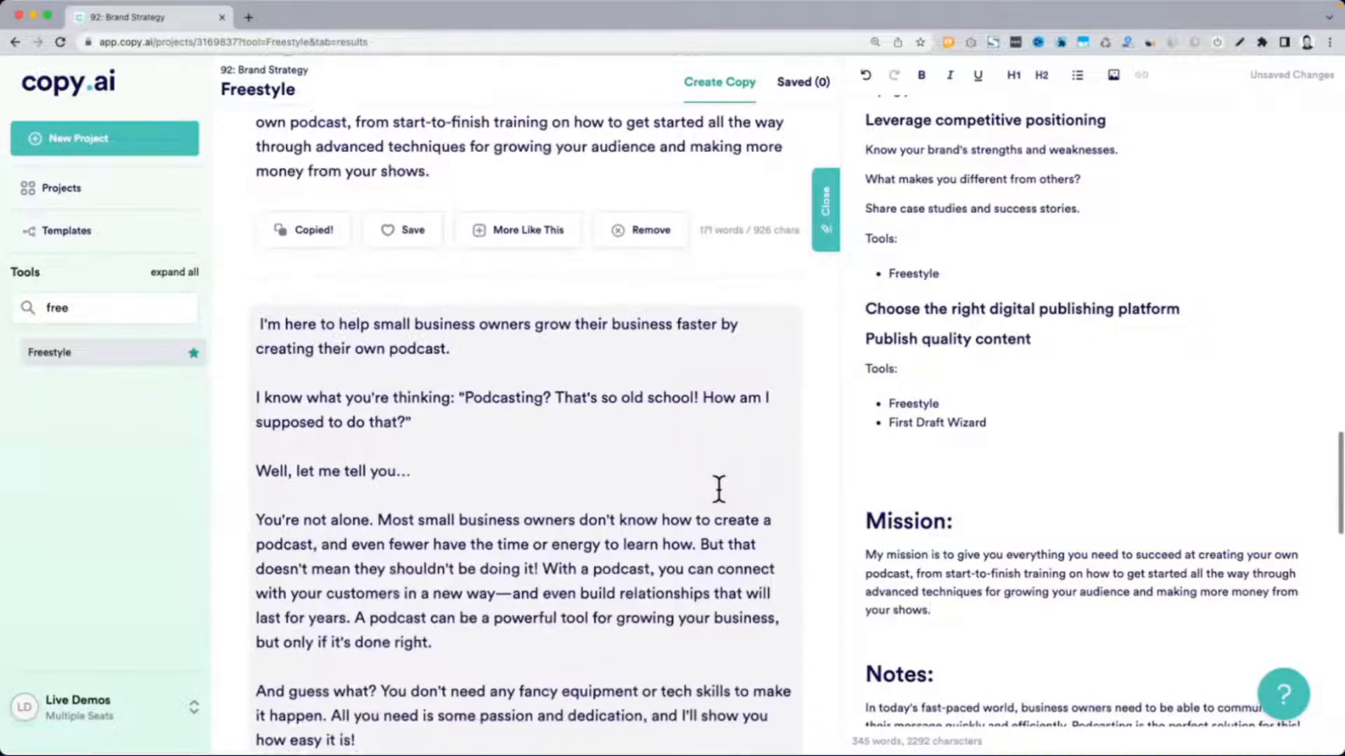
pyautogui.scroll(-1, 719, 489)
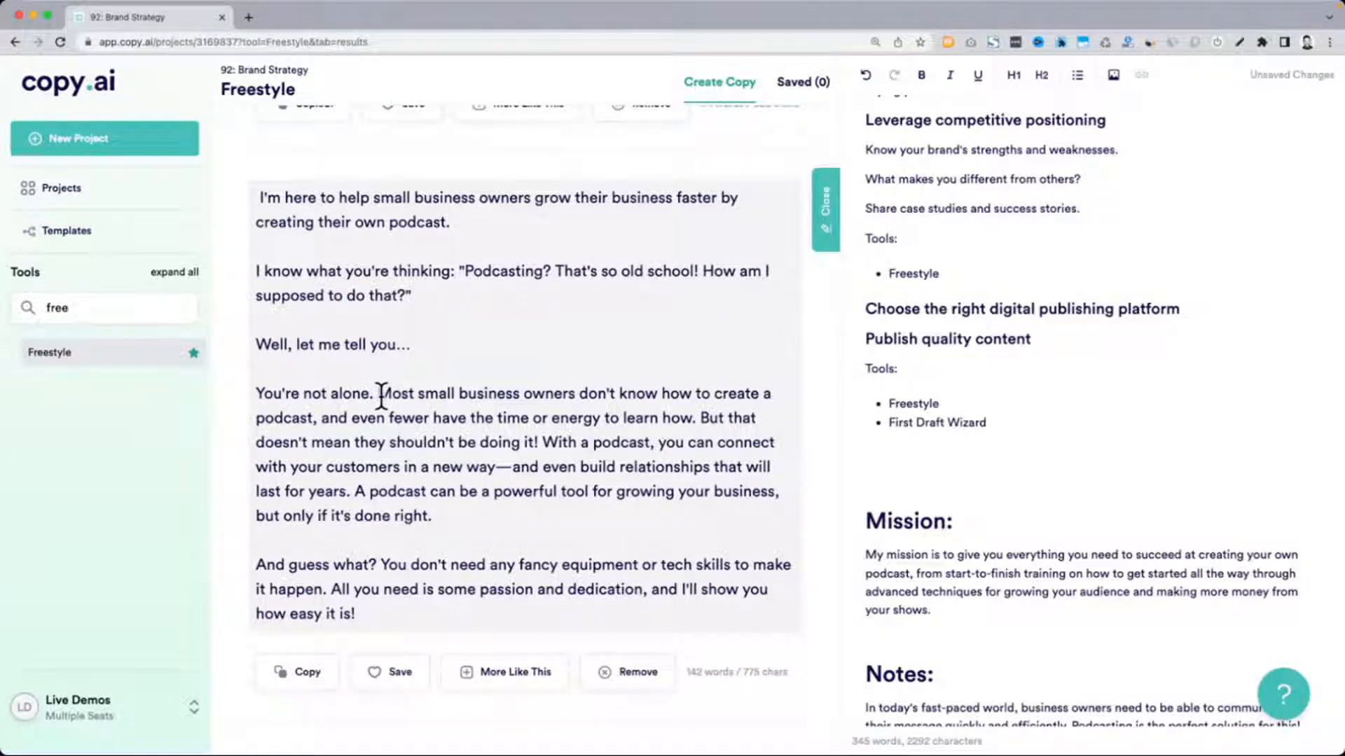
pyautogui.moveTo(379, 394); pyautogui.dragTo(663, 387)
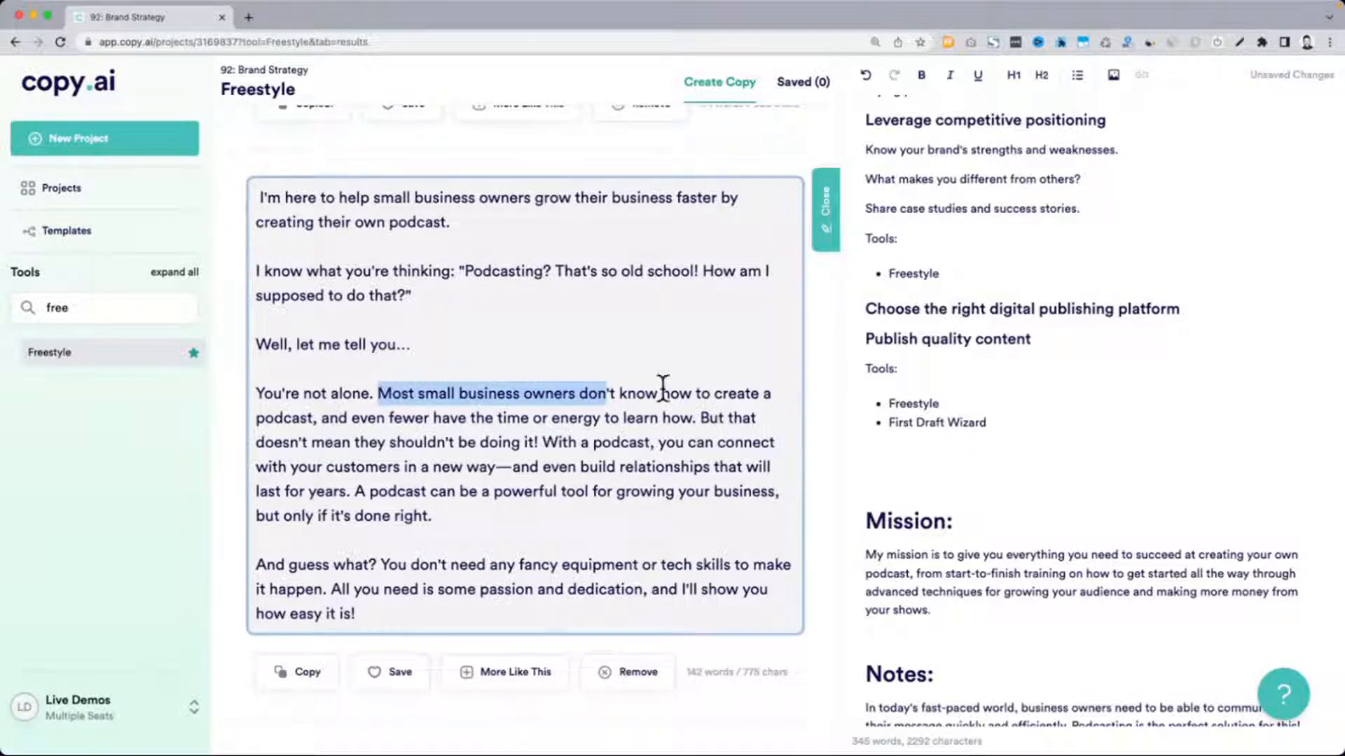
pyautogui.scroll(3, 1030, 358)
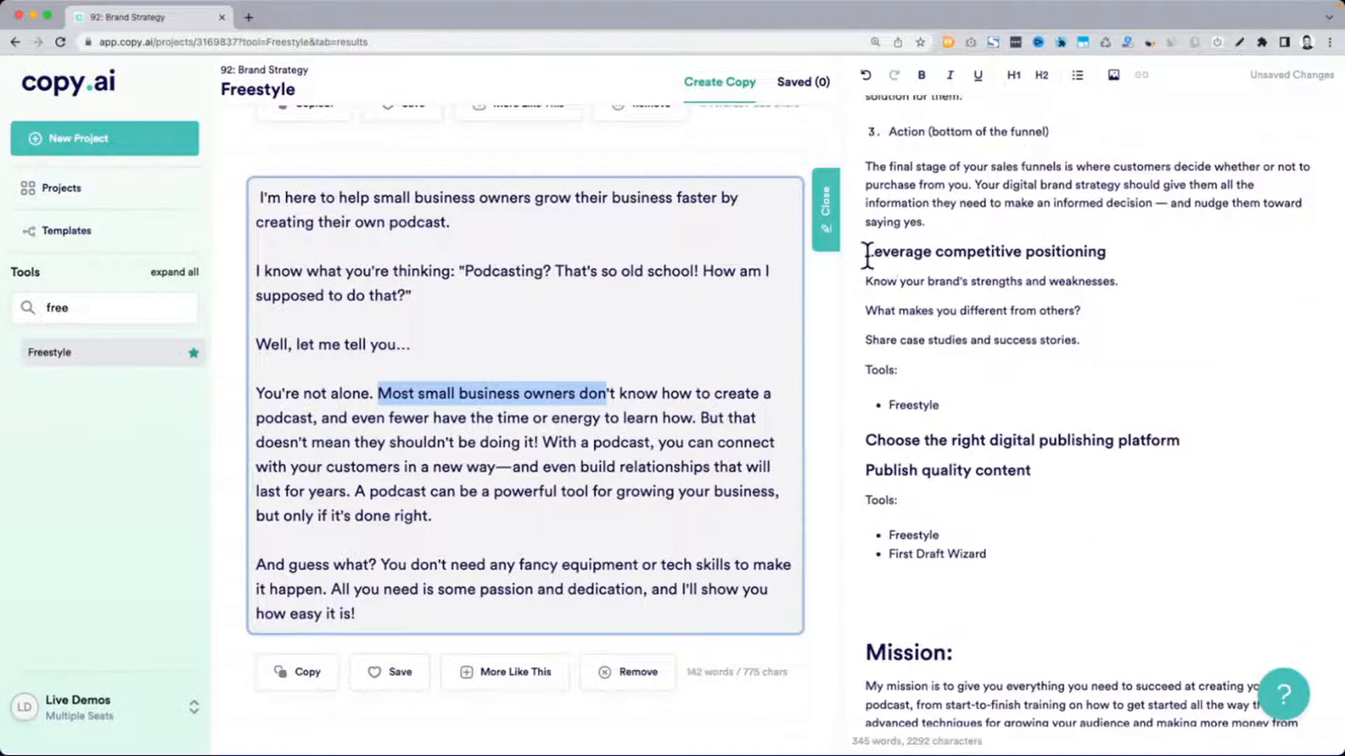
pyautogui.moveTo(867, 281); pyautogui.dragTo(1131, 279)
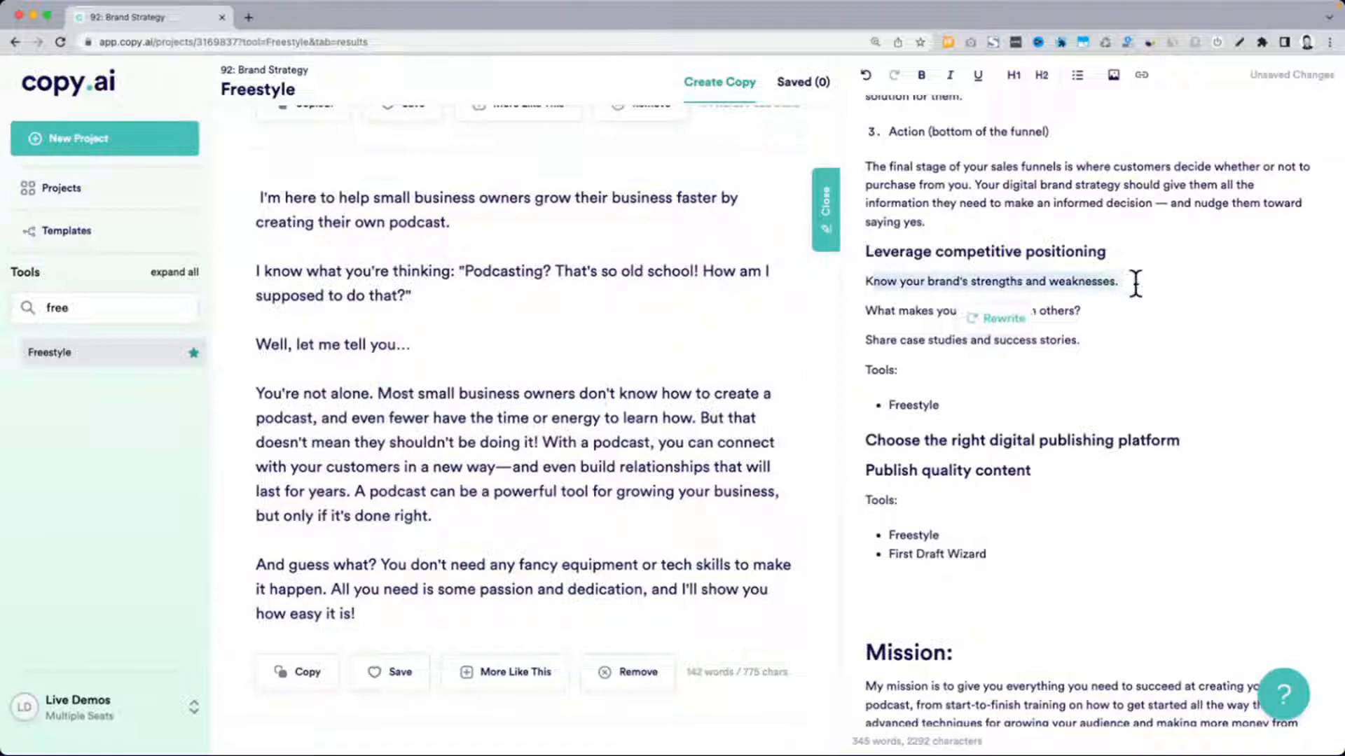
pyautogui.click(911, 297)
pyautogui.moveTo(883, 316); pyautogui.dragTo(1058, 315)
pyautogui.click(891, 330)
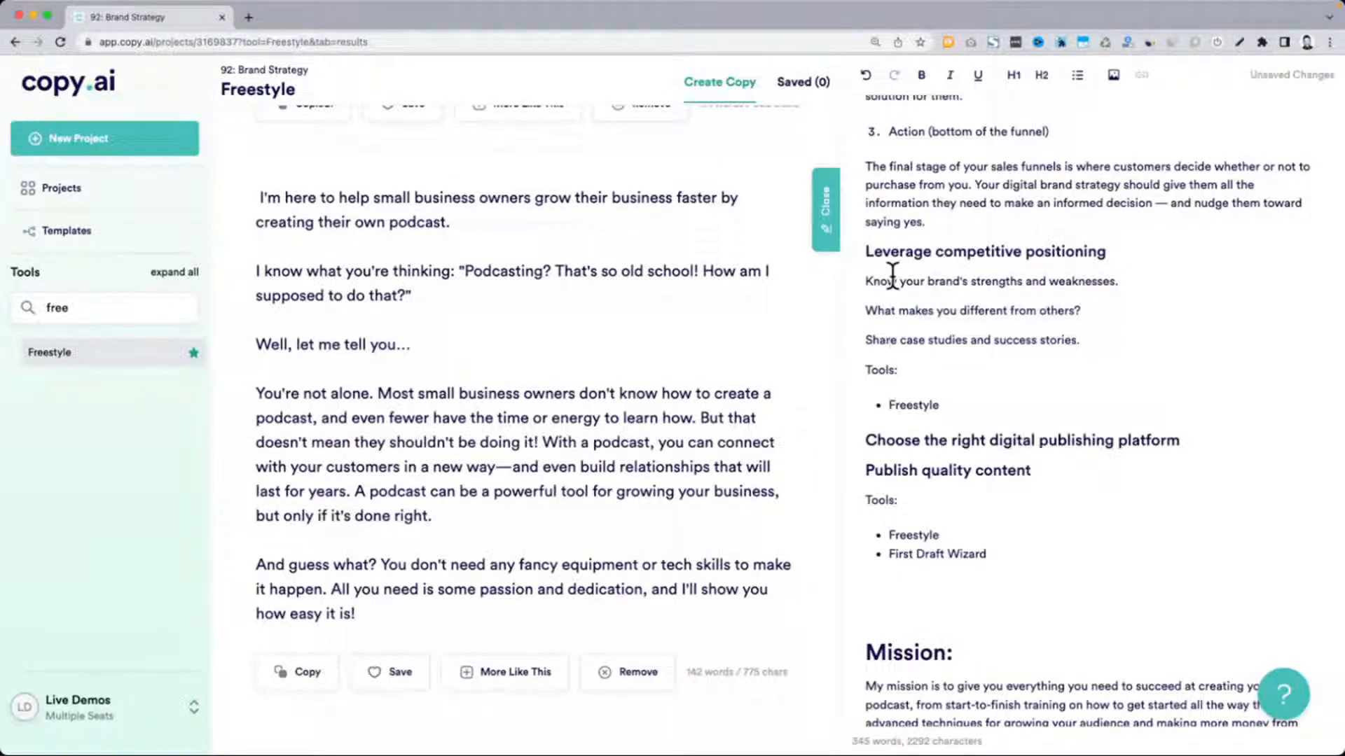
pyautogui.click(419, 466)
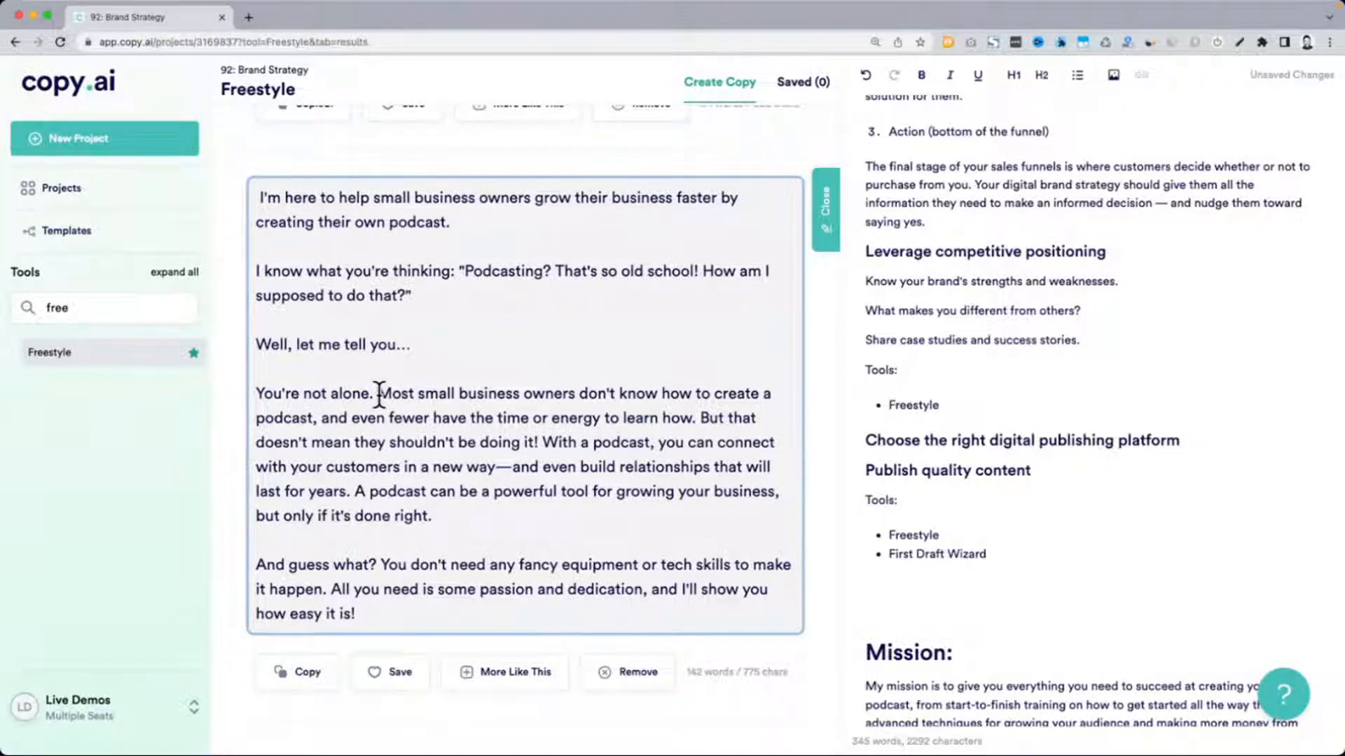
# Copy the passage from "Most small business owners don't know how to create a podcast" to "but only if it's done right."
pyautogui.moveTo(382, 394); pyautogui.dragTo(698, 420)
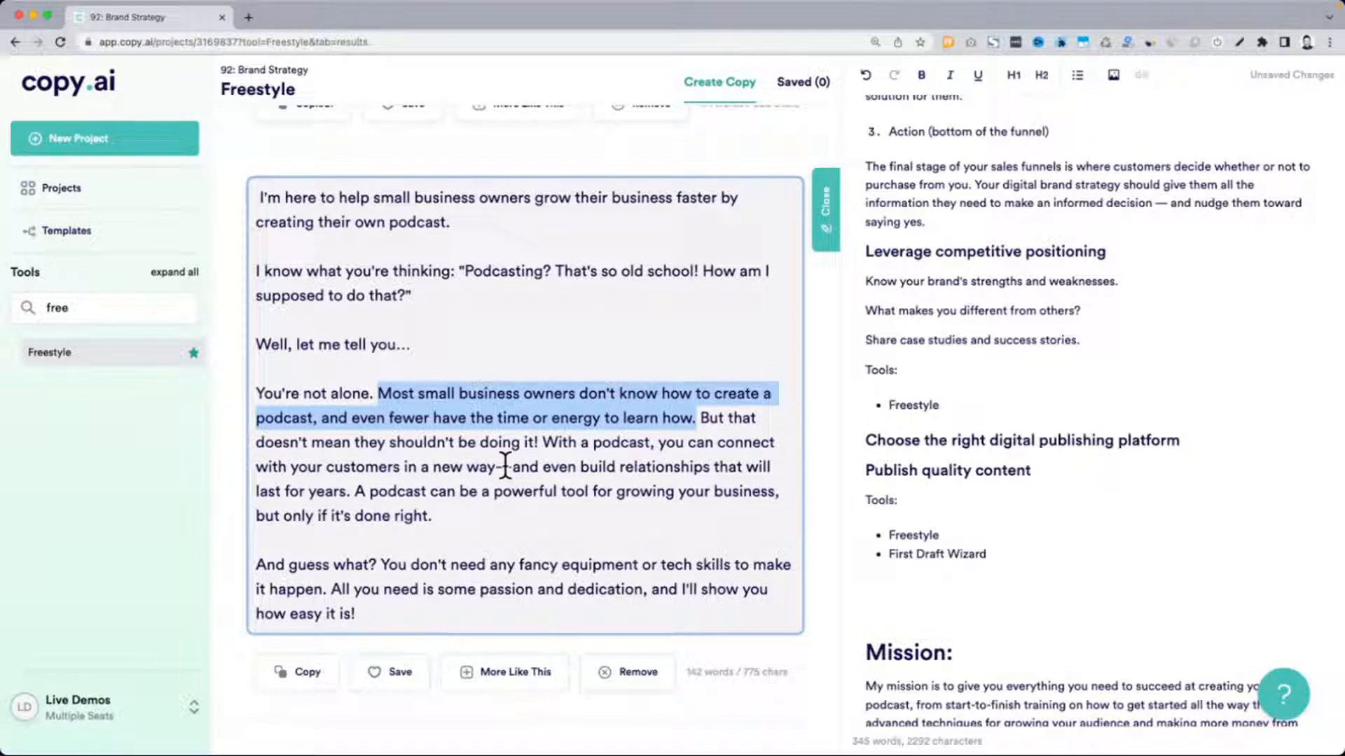
pyautogui.moveTo(465, 513); pyautogui.dragTo(380, 402)
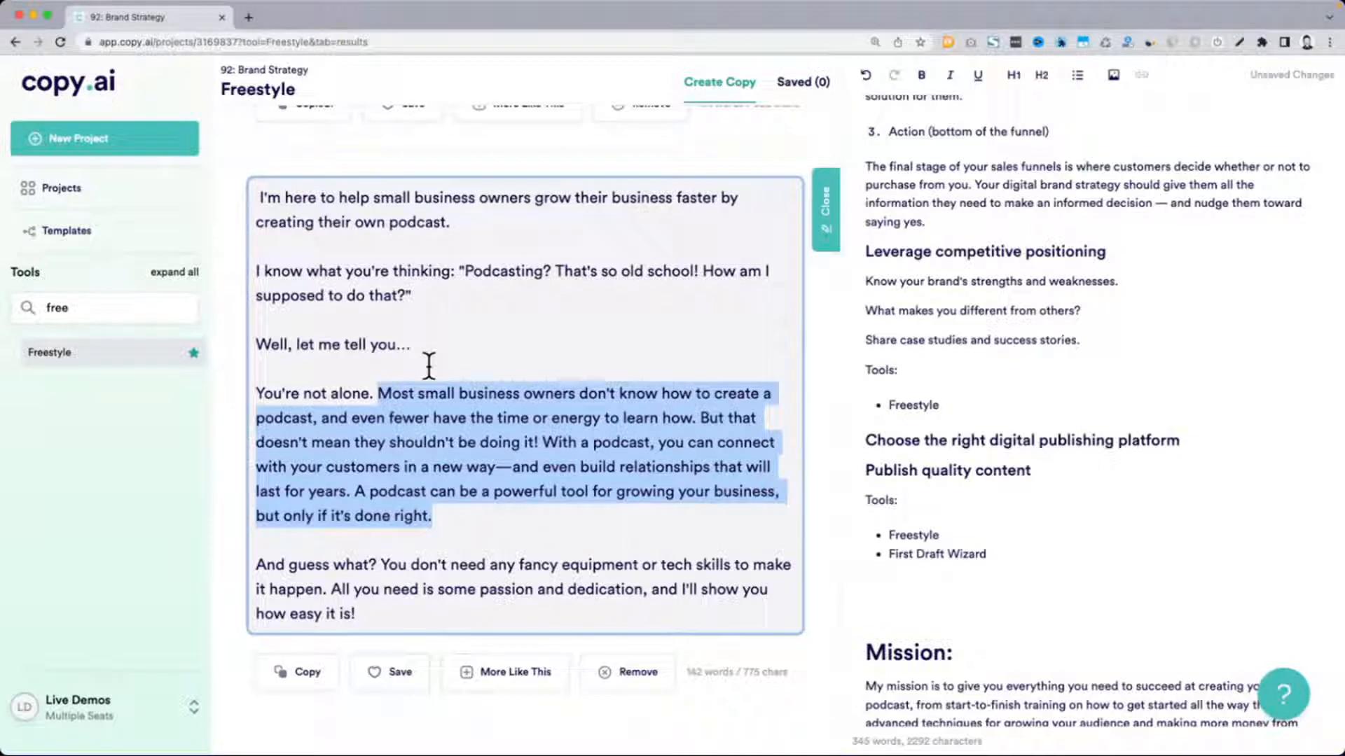
pyautogui.hotkey('ctrl', 'c')
# Add "Pain point:" as a level 1 heading between the Mission paragraph and the Notes heading
pyautogui.click(1033, 558)
pyautogui.scroll(-1, 1033, 558)
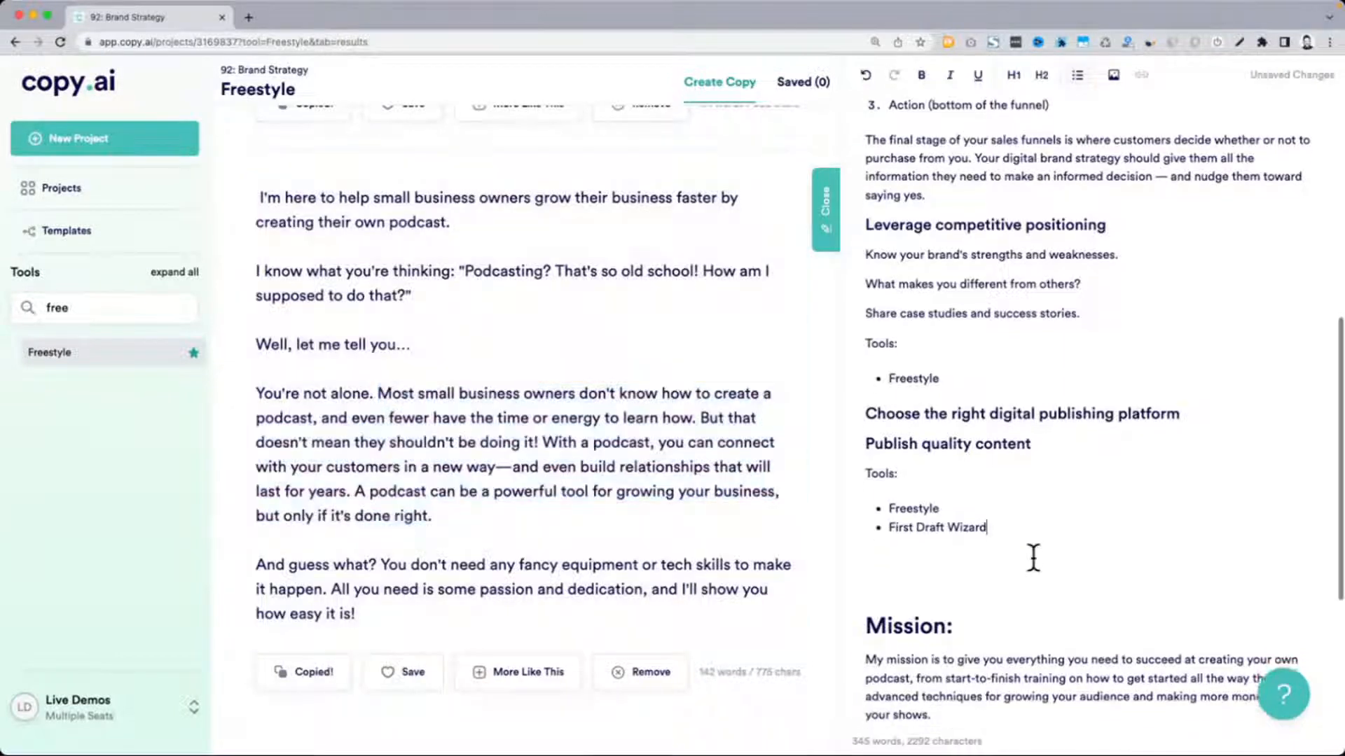
pyautogui.scroll(-4, 1033, 559)
pyautogui.click(960, 455)
pyautogui.press('Return')
pyautogui.press('Return')
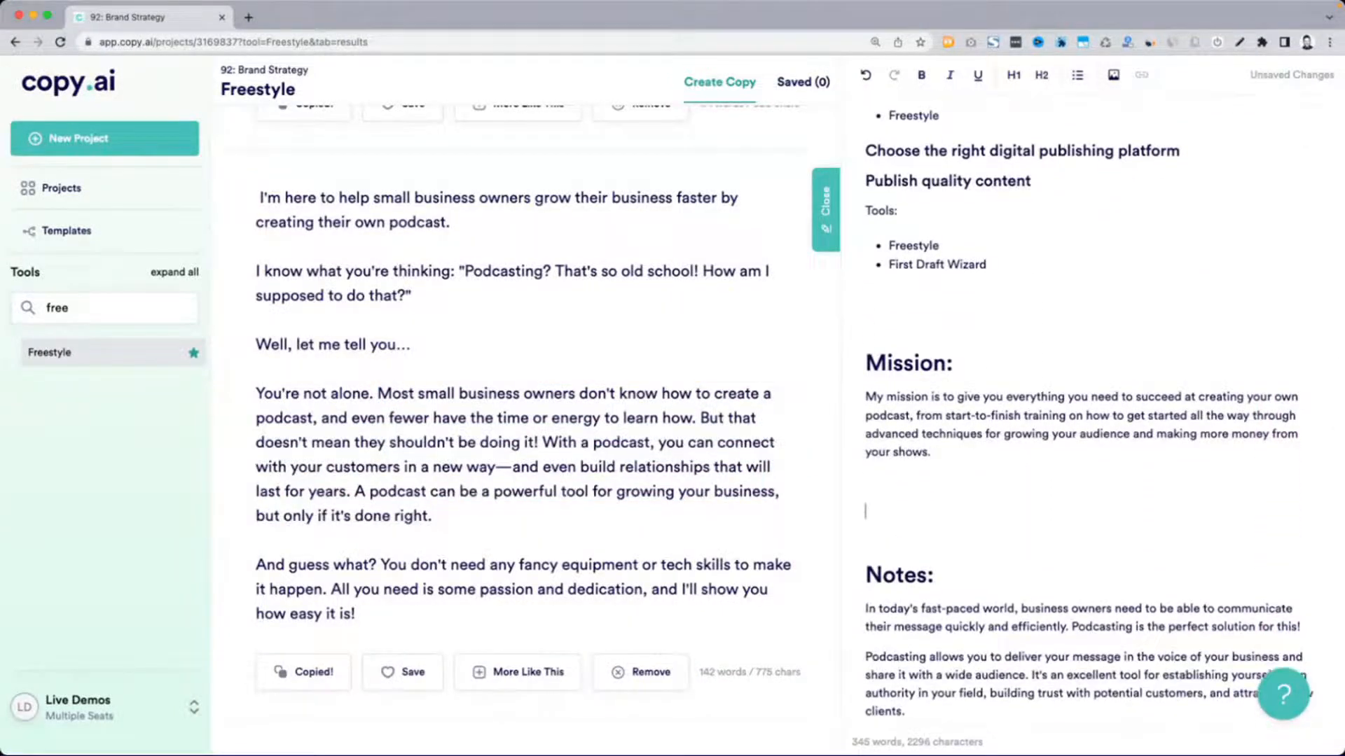
pyautogui.write('Pain point')
pyautogui.press('super+alt+2')
pyautogui.write(':')
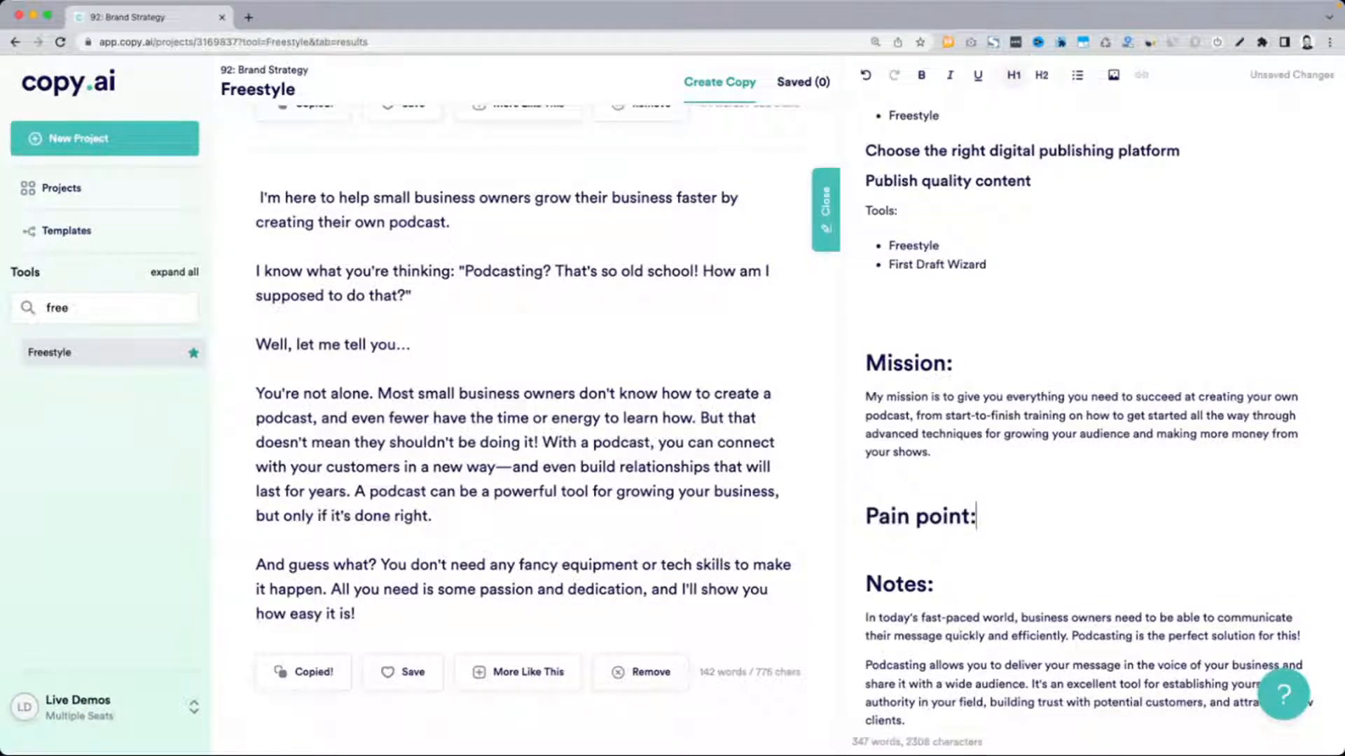
# Paste the copied passage beneath the "Pain point:" heading and place the cursor on the blank line above it
pyautogui.press('Return')
pyautogui.press('super+v')
pyautogui.click(1056, 472)
# Review the Freestyle inputs used for the mission statement, highlighting the podcasting topic line, the "Mission:" heading and the tool name
pyautogui.scroll(-2, 1059, 472)
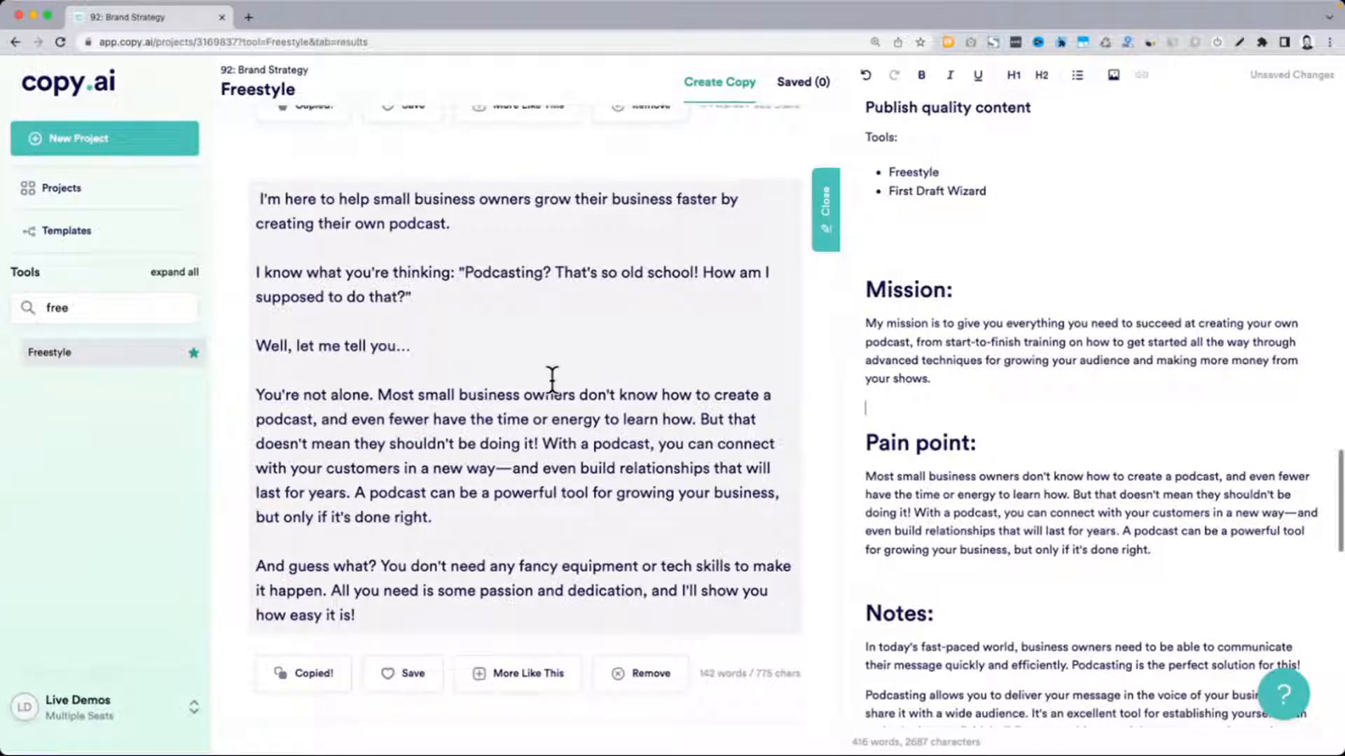
pyautogui.scroll(20, 552, 378)
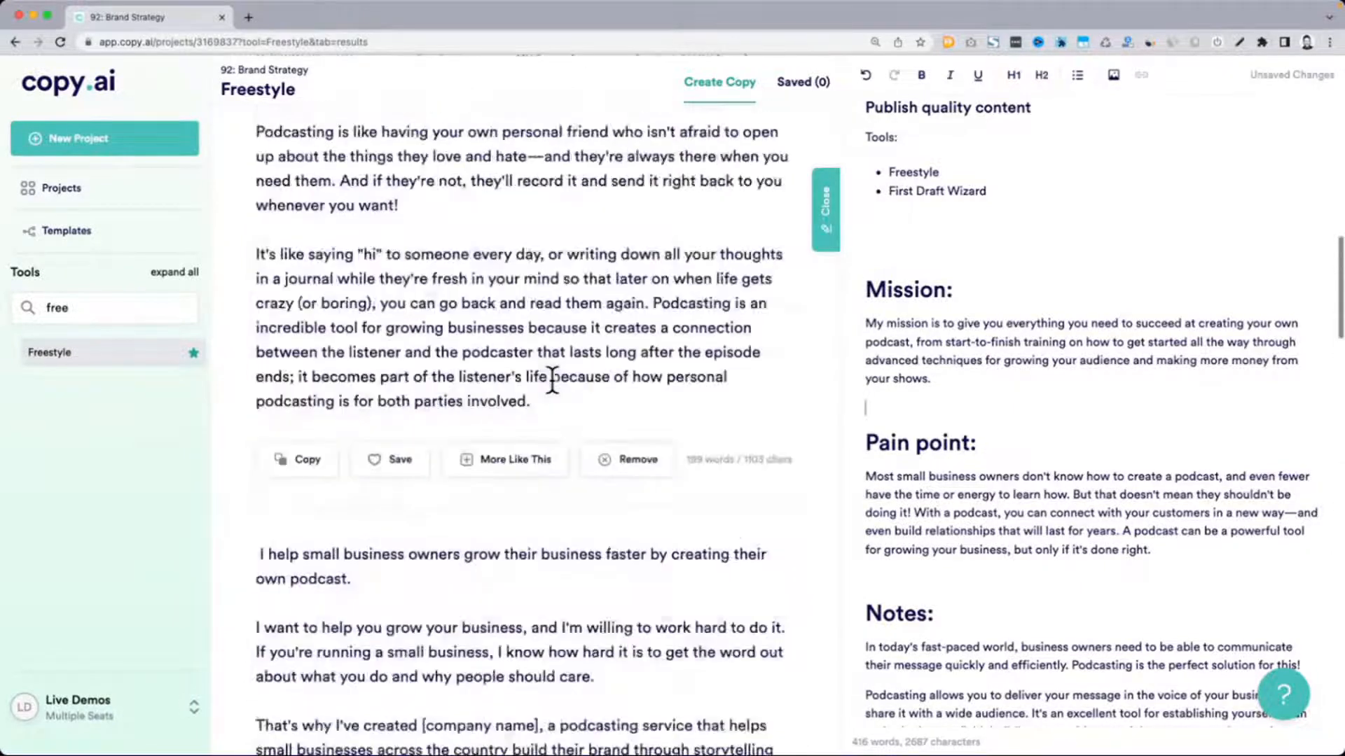
pyautogui.scroll(1, 490, 377)
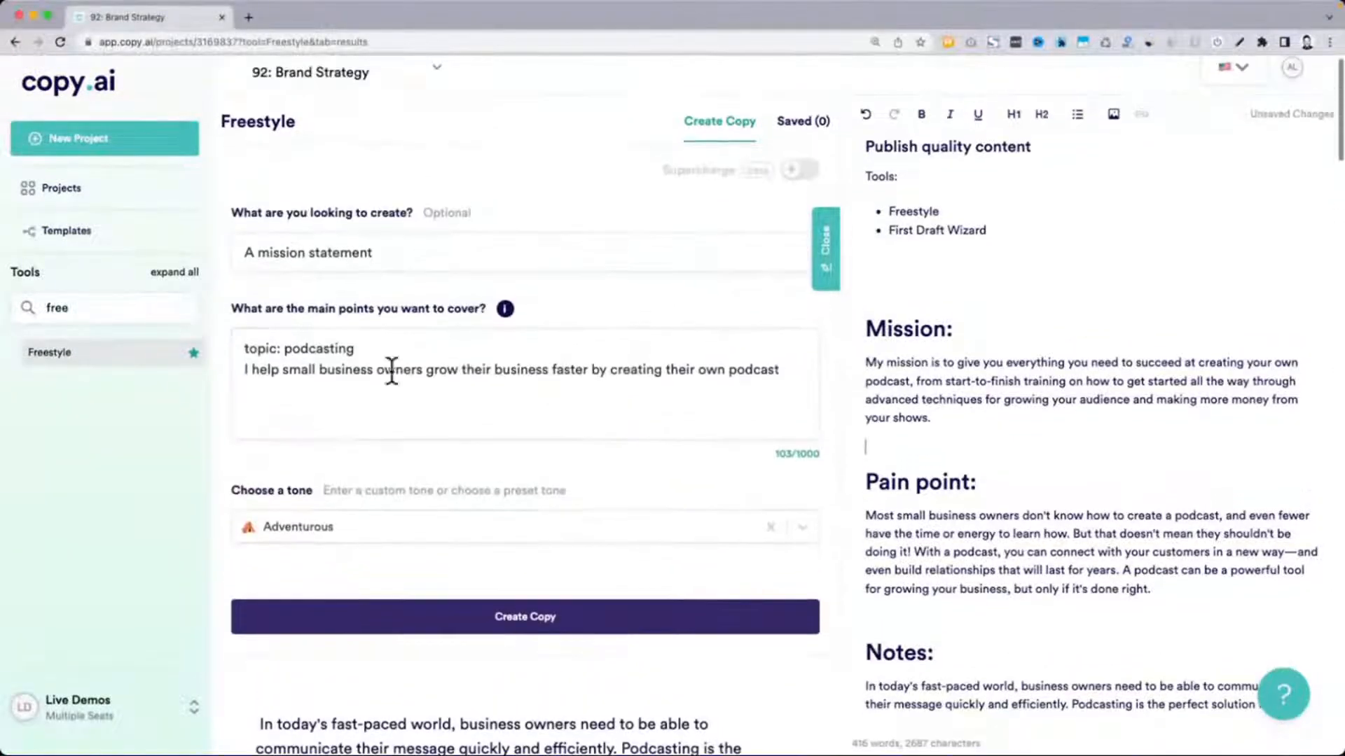
pyautogui.moveTo(368, 348); pyautogui.dragTo(291, 150)
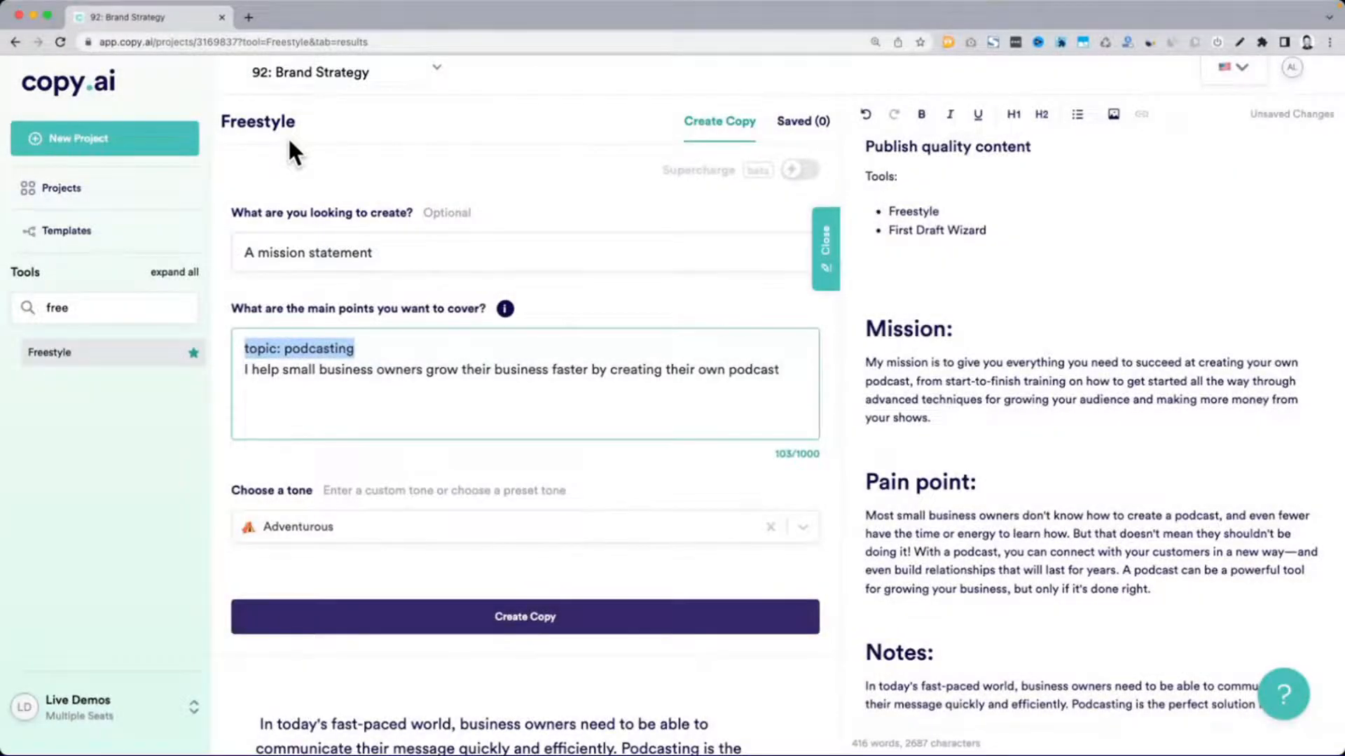
pyautogui.moveTo(869, 329); pyautogui.dragTo(963, 330)
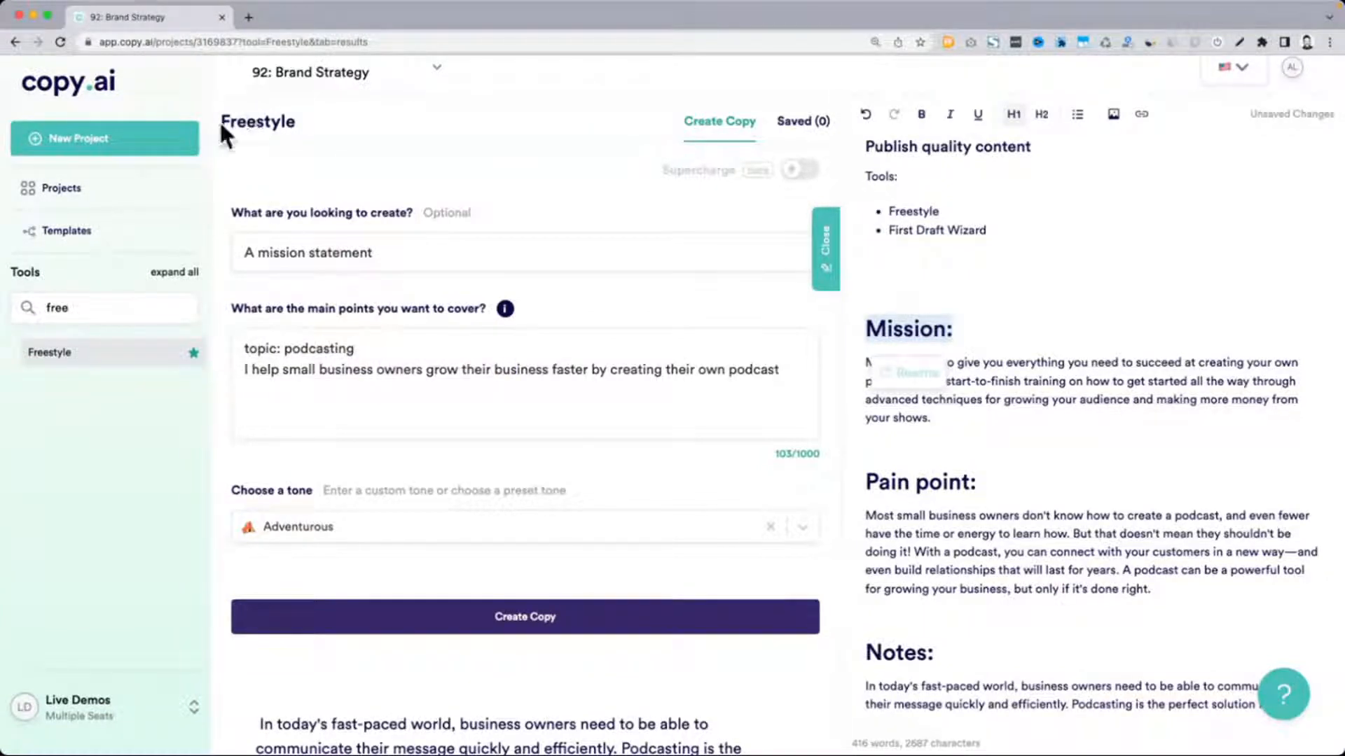
pyautogui.moveTo(219, 120); pyautogui.dragTo(294, 129)
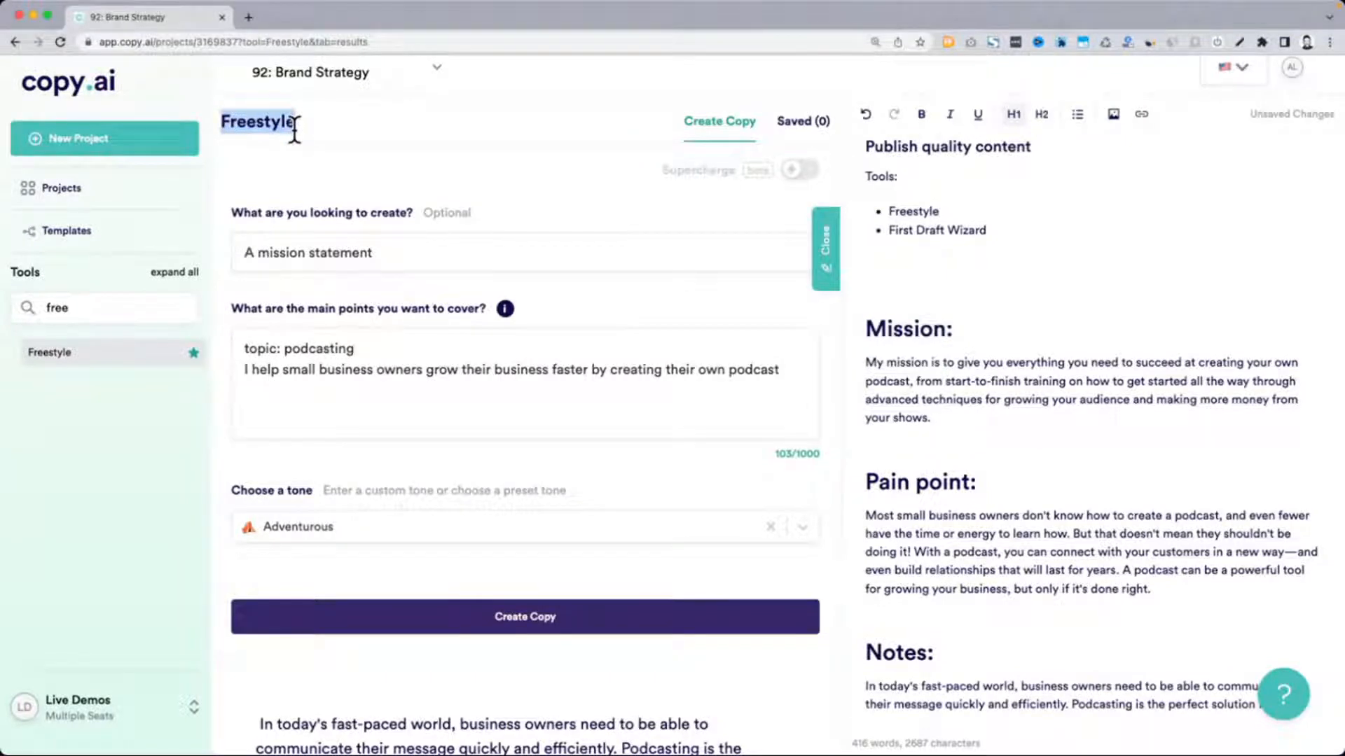
# Open the Brand Mission tool from the Startup Tools group
pyautogui.click(180, 308)
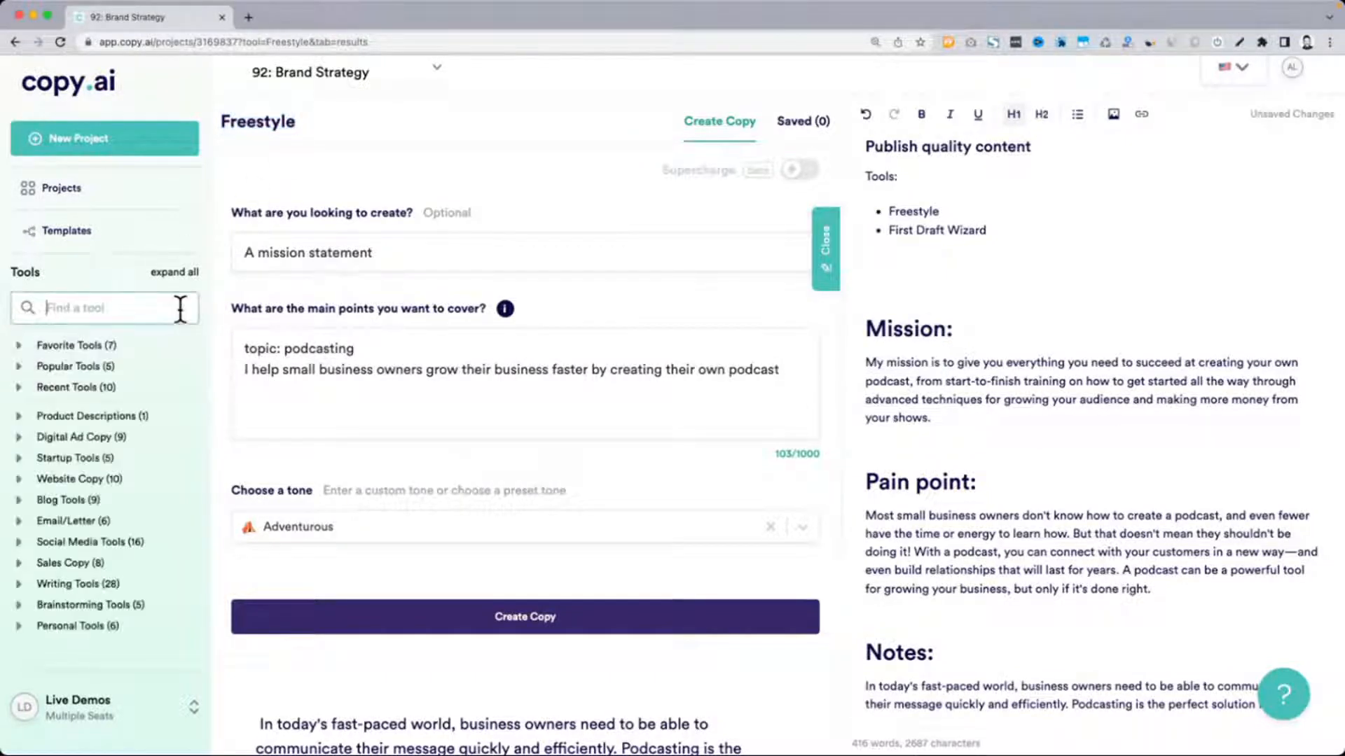
pyautogui.click(28, 459)
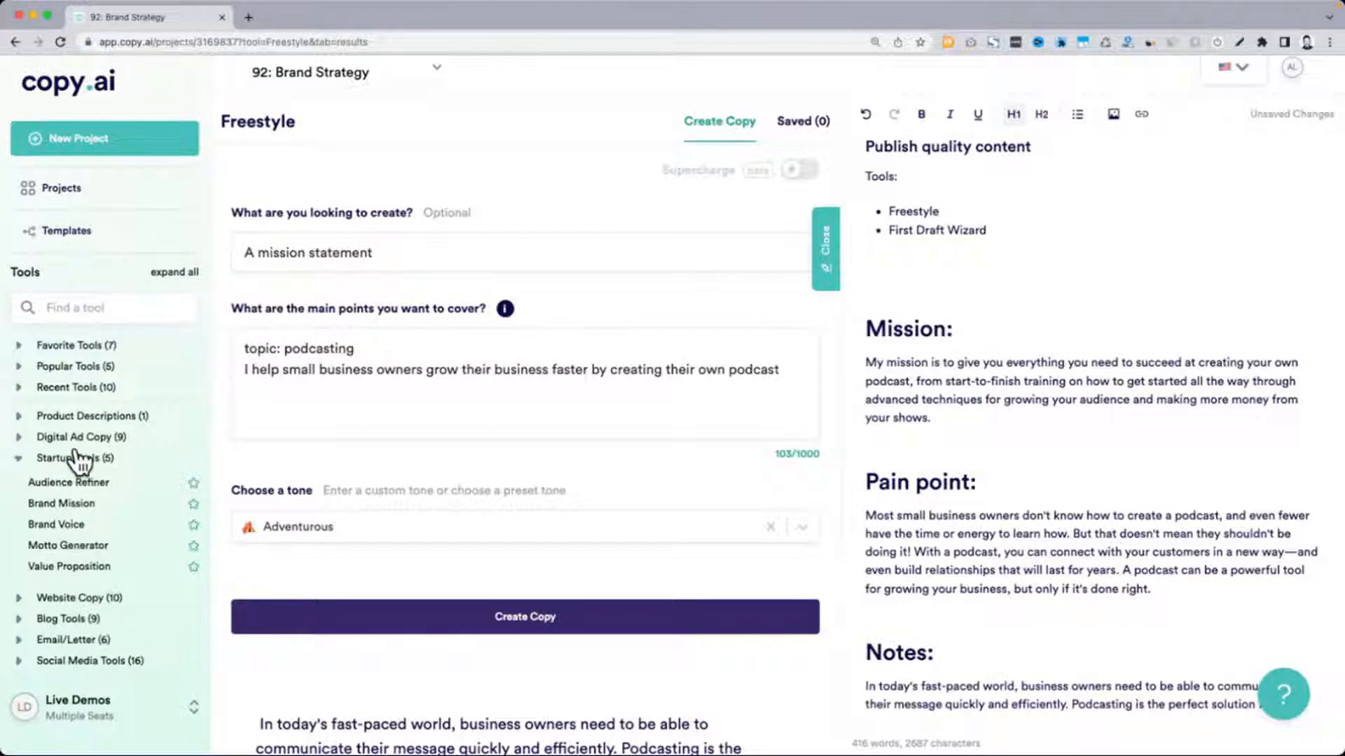
pyautogui.scroll(-1, 79, 462)
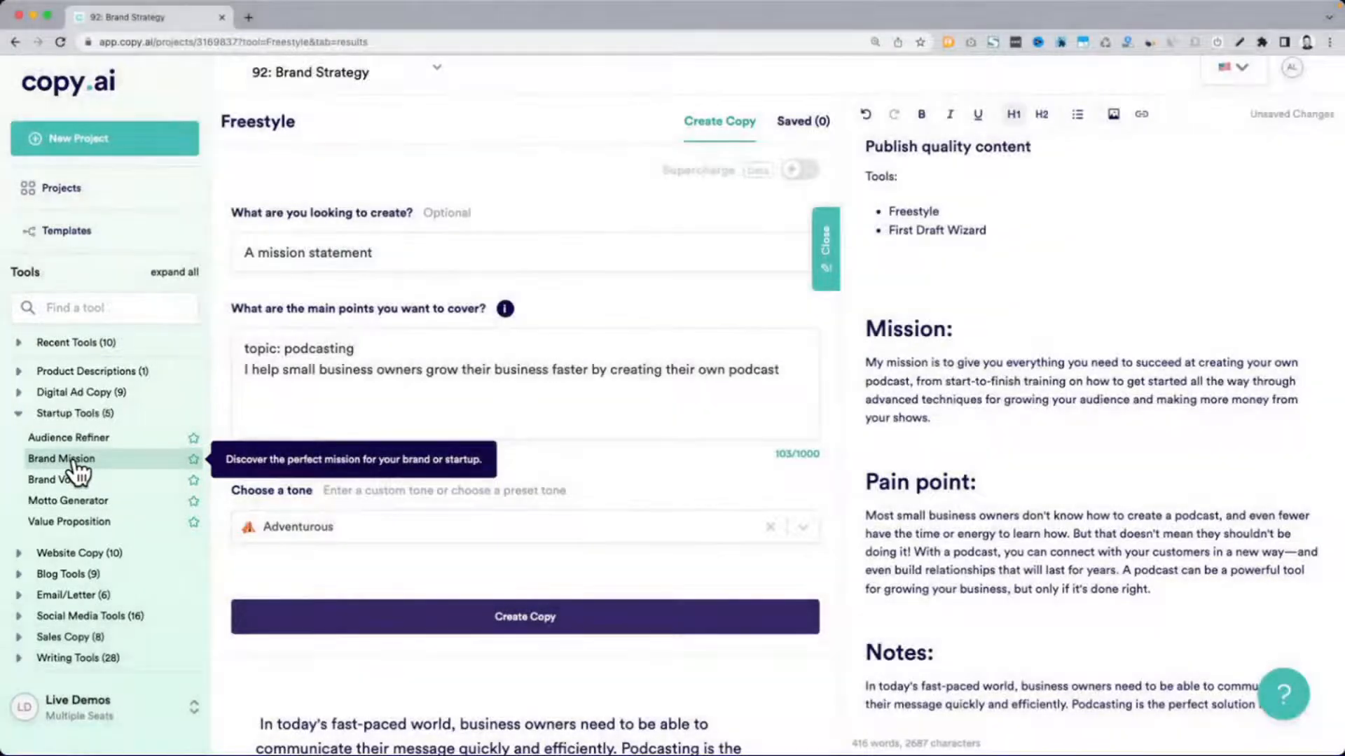
pyautogui.click(70, 459)
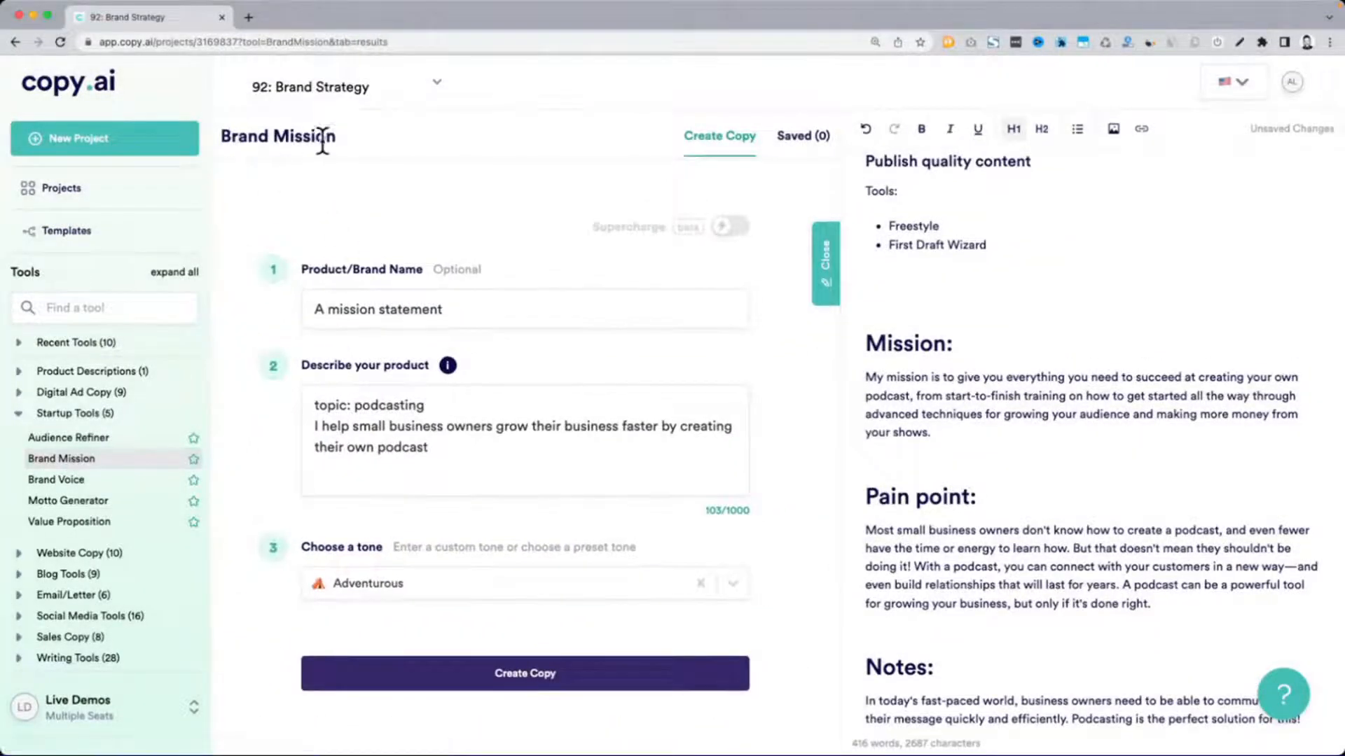
# Clear the product/brand name and generate Brand Mission copy from the existing podcasting description with the Adventurous tone
pyautogui.moveTo(311, 273); pyautogui.dragTo(413, 277)
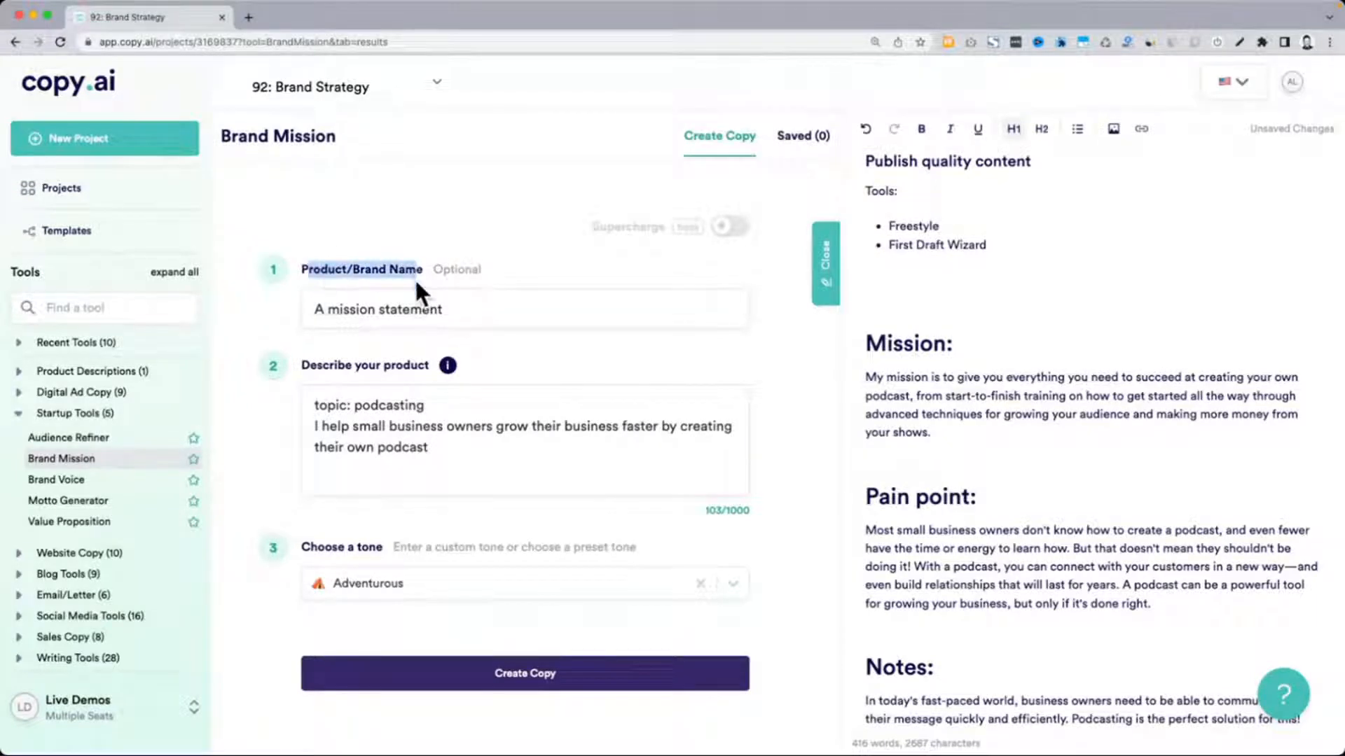
pyautogui.tripleClick(351, 309)
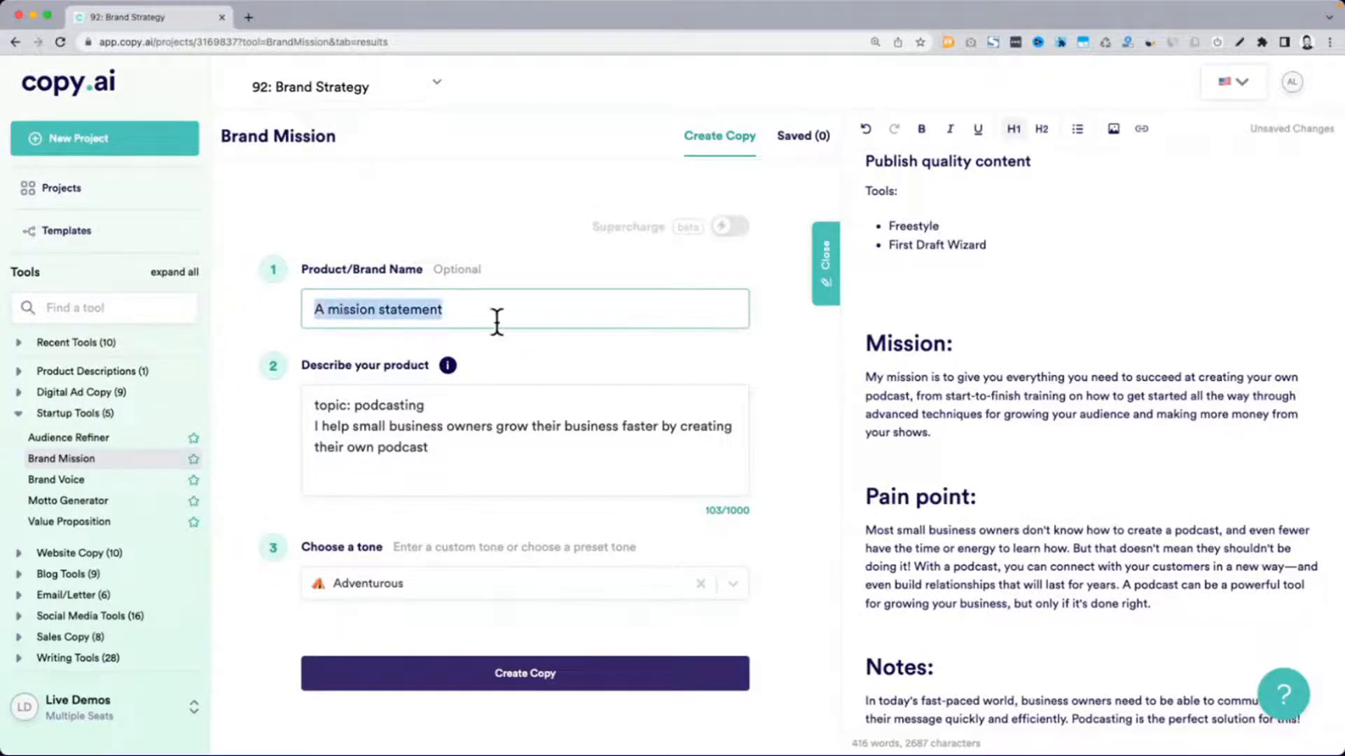
pyautogui.press('BackSpace')
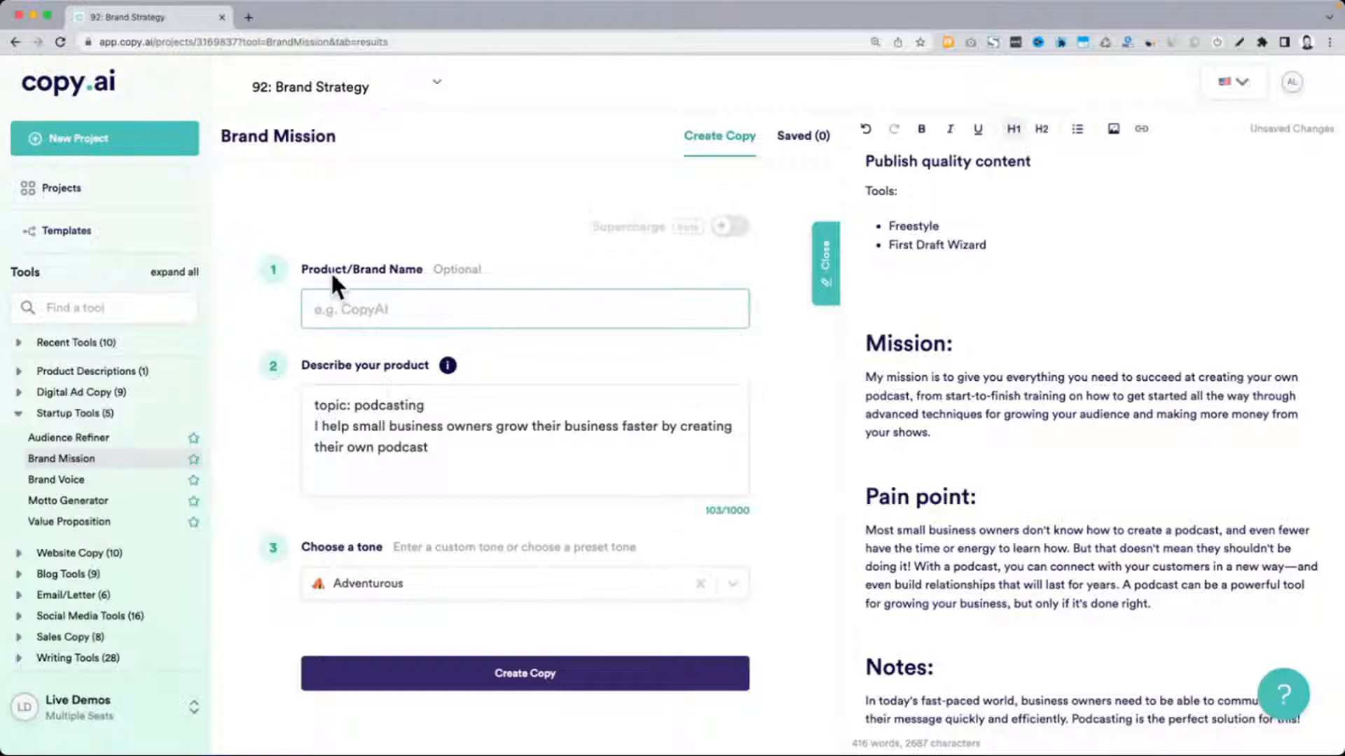
pyautogui.moveTo(331, 275); pyautogui.dragTo(485, 268)
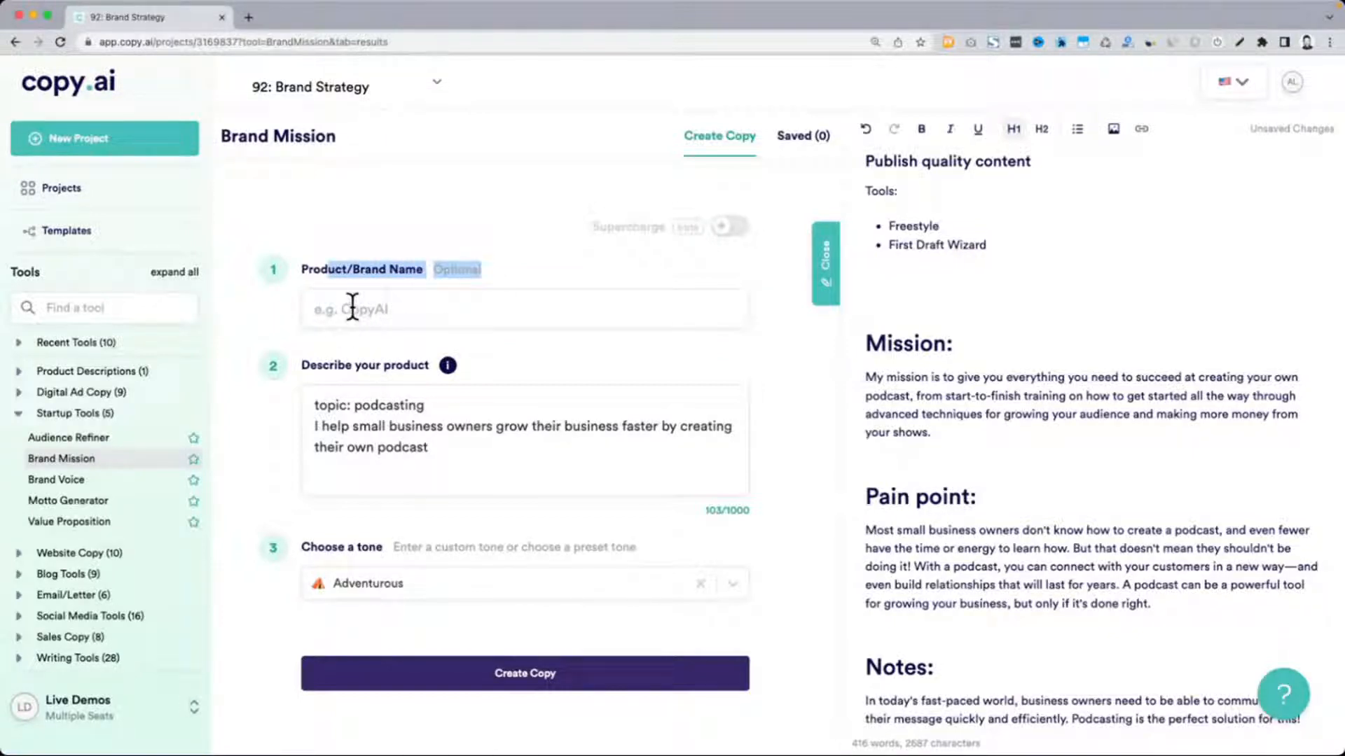
pyautogui.moveTo(317, 378); pyautogui.dragTo(369, 372)
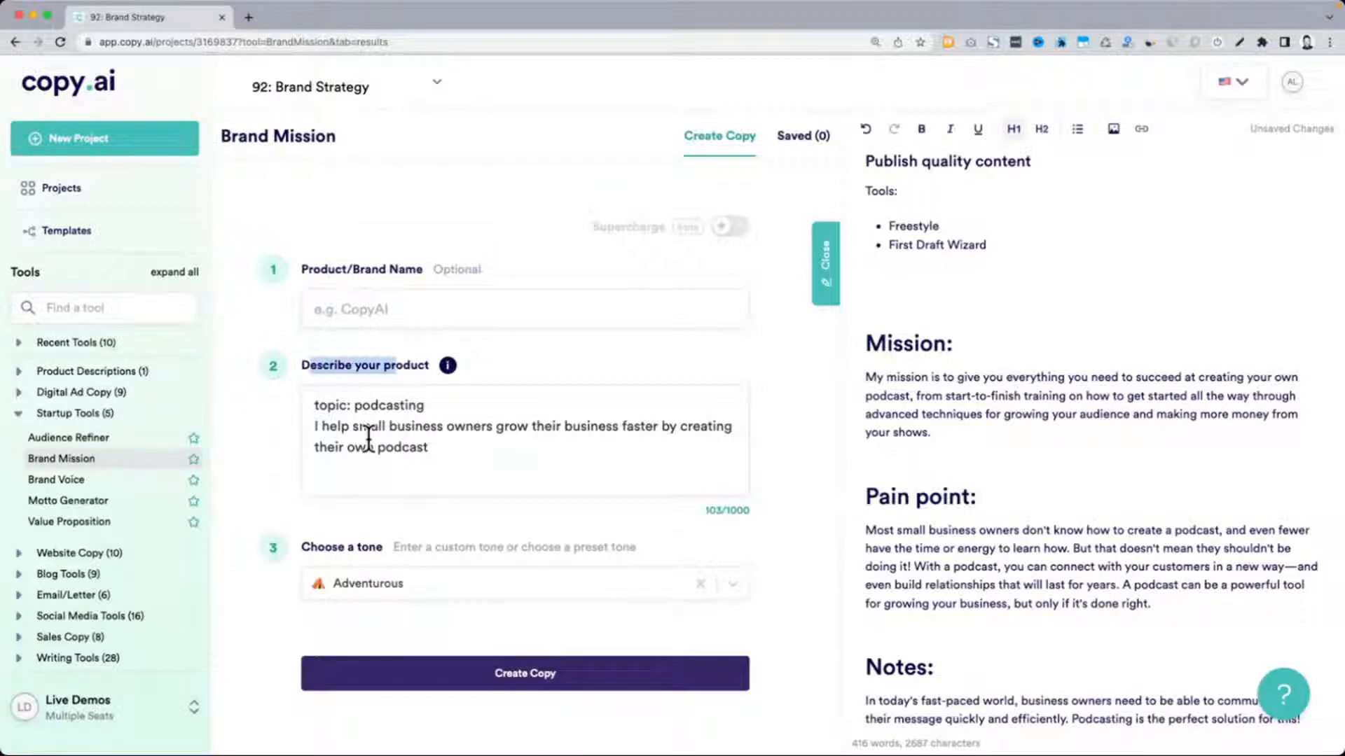
pyautogui.scroll(-3, 371, 428)
pyautogui.click(427, 587)
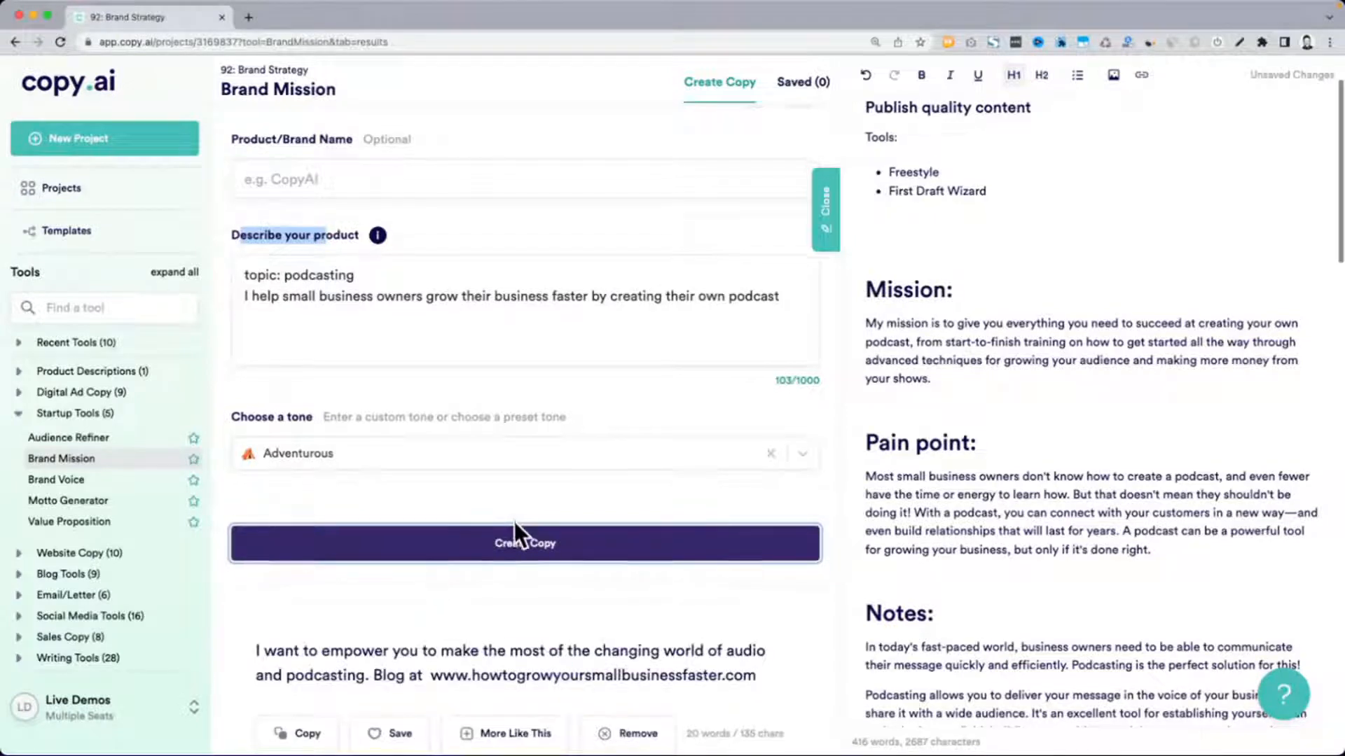
# Copy the result beginning "To help small business owners take their information" and paste it directly beneath the "Mission:" heading
pyautogui.scroll(-5, 514, 522)
pyautogui.scroll(-4, 514, 535)
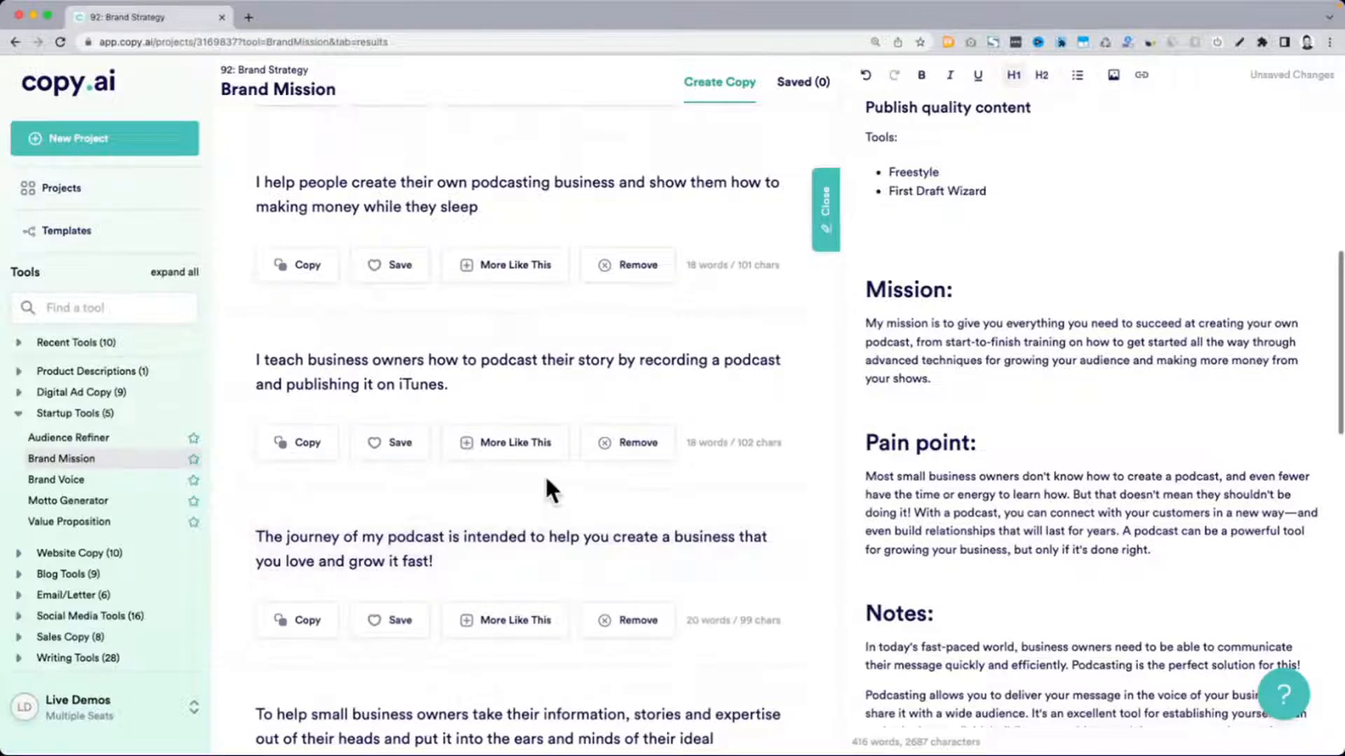
pyautogui.moveTo(264, 363); pyautogui.dragTo(504, 382)
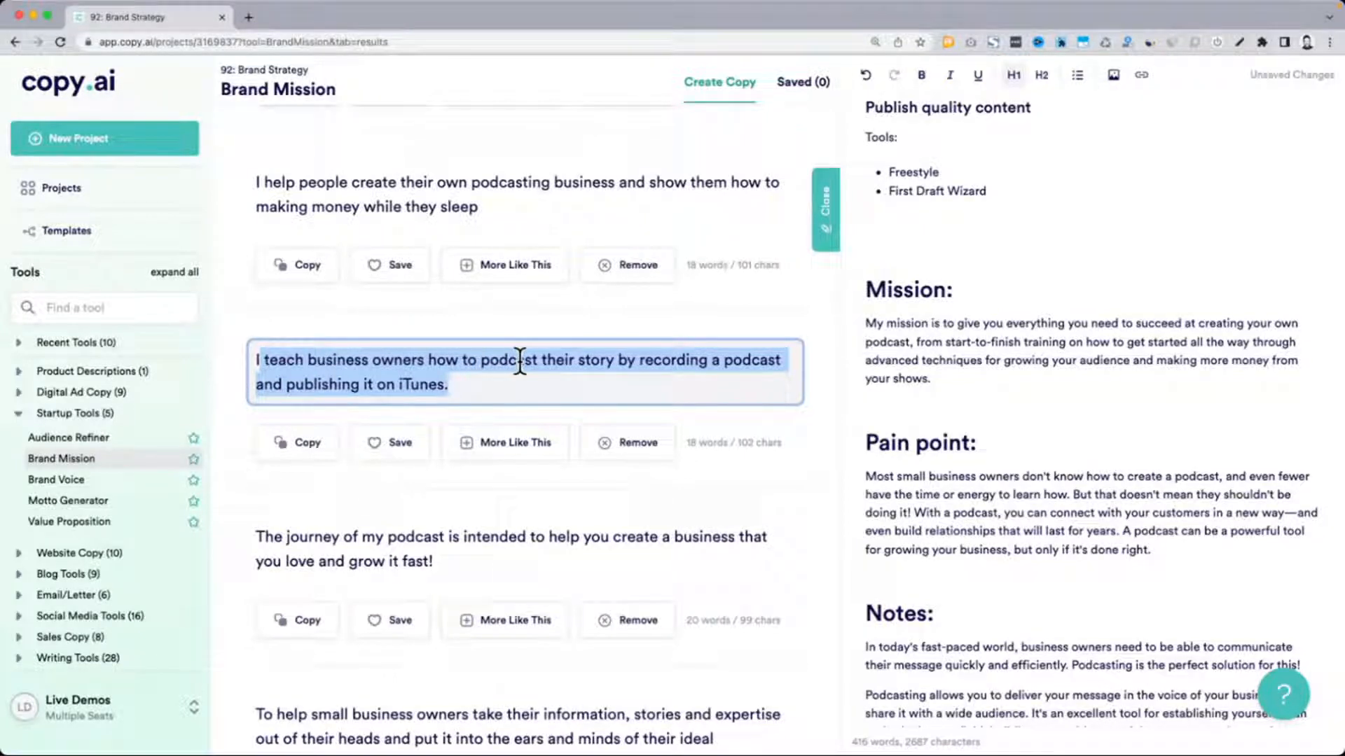
pyautogui.scroll(-3, 520, 361)
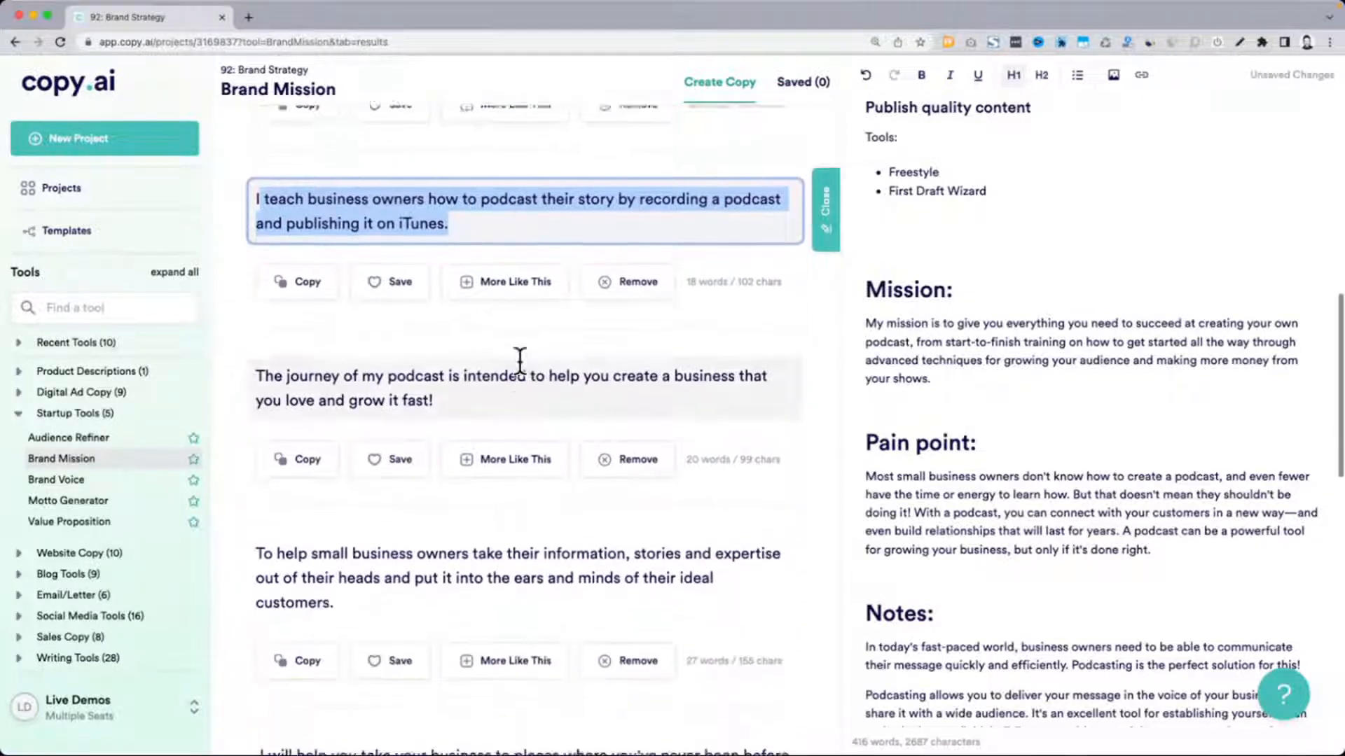
pyautogui.scroll(-2, 522, 371)
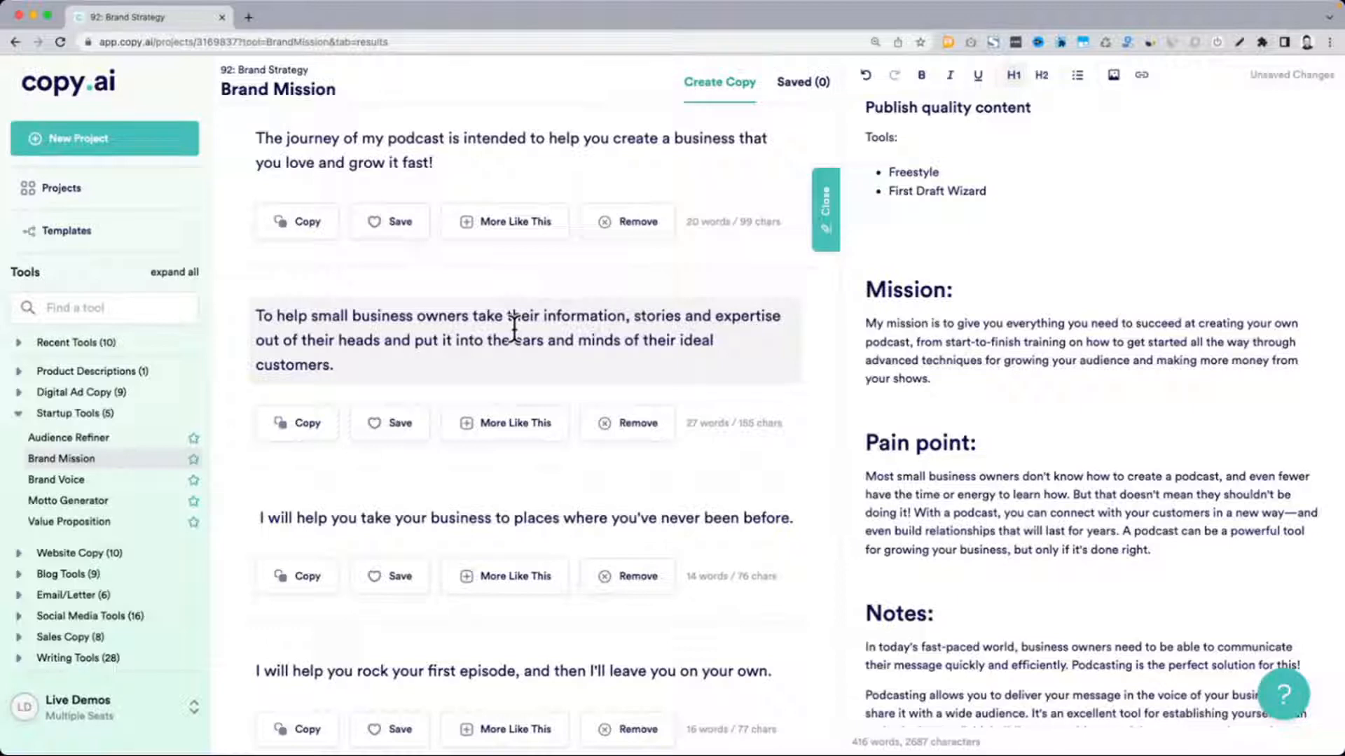
pyautogui.moveTo(345, 360); pyautogui.dragTo(252, 306)
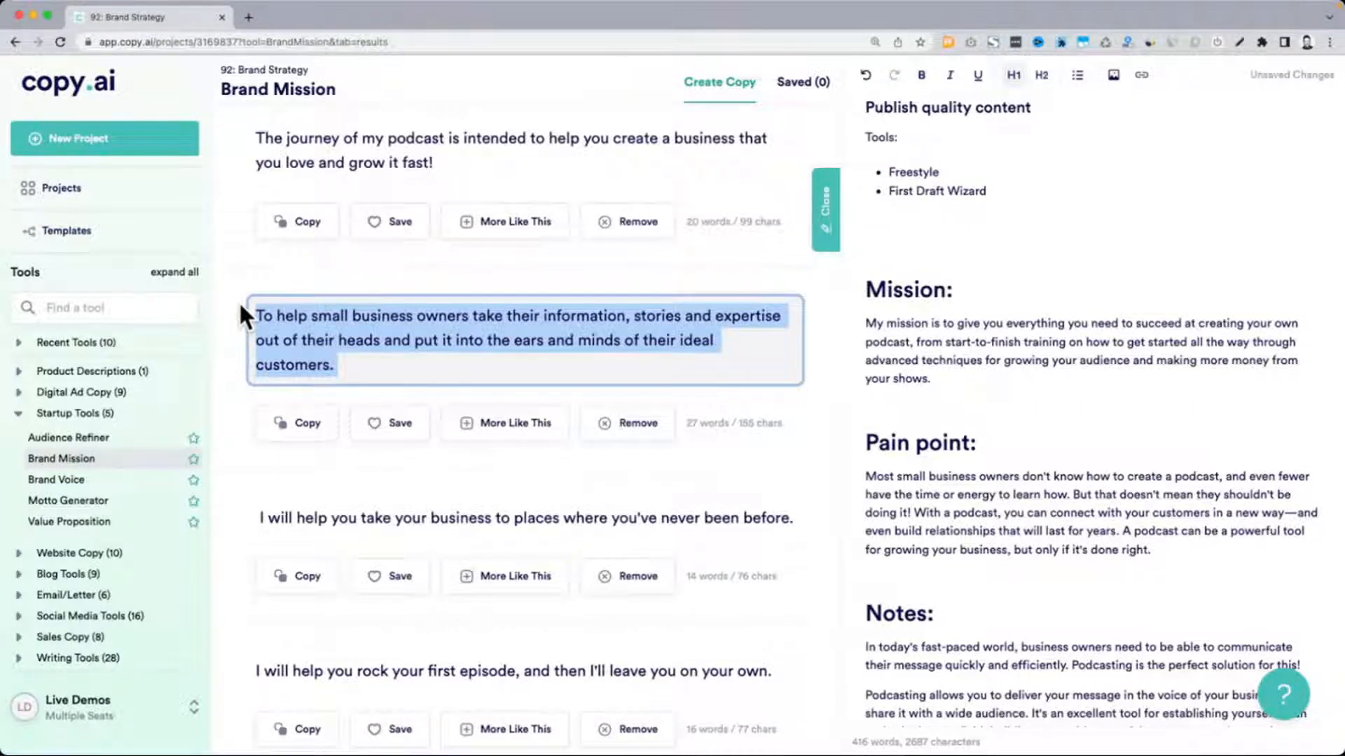
pyautogui.press('super+c')
pyautogui.click(977, 292)
pyautogui.press('super+v')
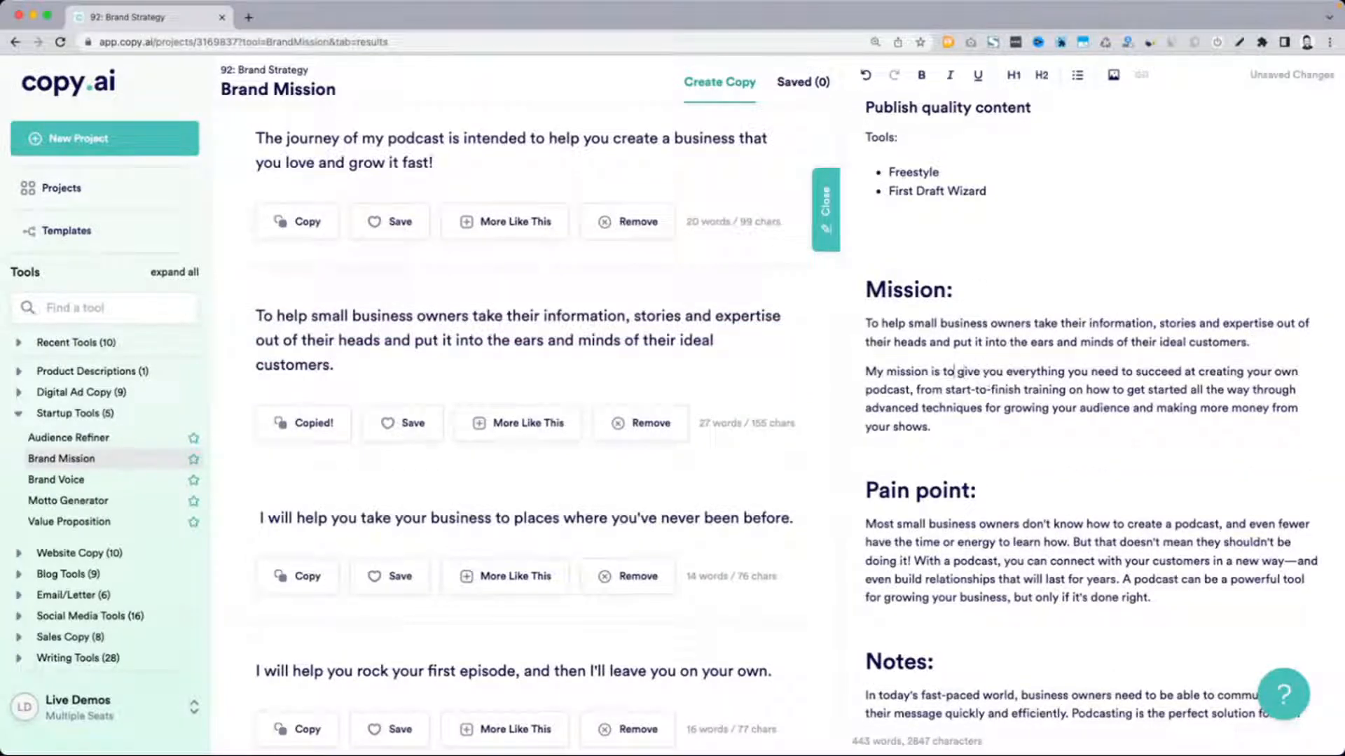
# Replace "My mission is to" with "I" at the start of the second Mission paragraph and select the paragraph above it
pyautogui.moveTo(958, 371); pyautogui.dragTo(866, 372)
pyautogui.write('I')
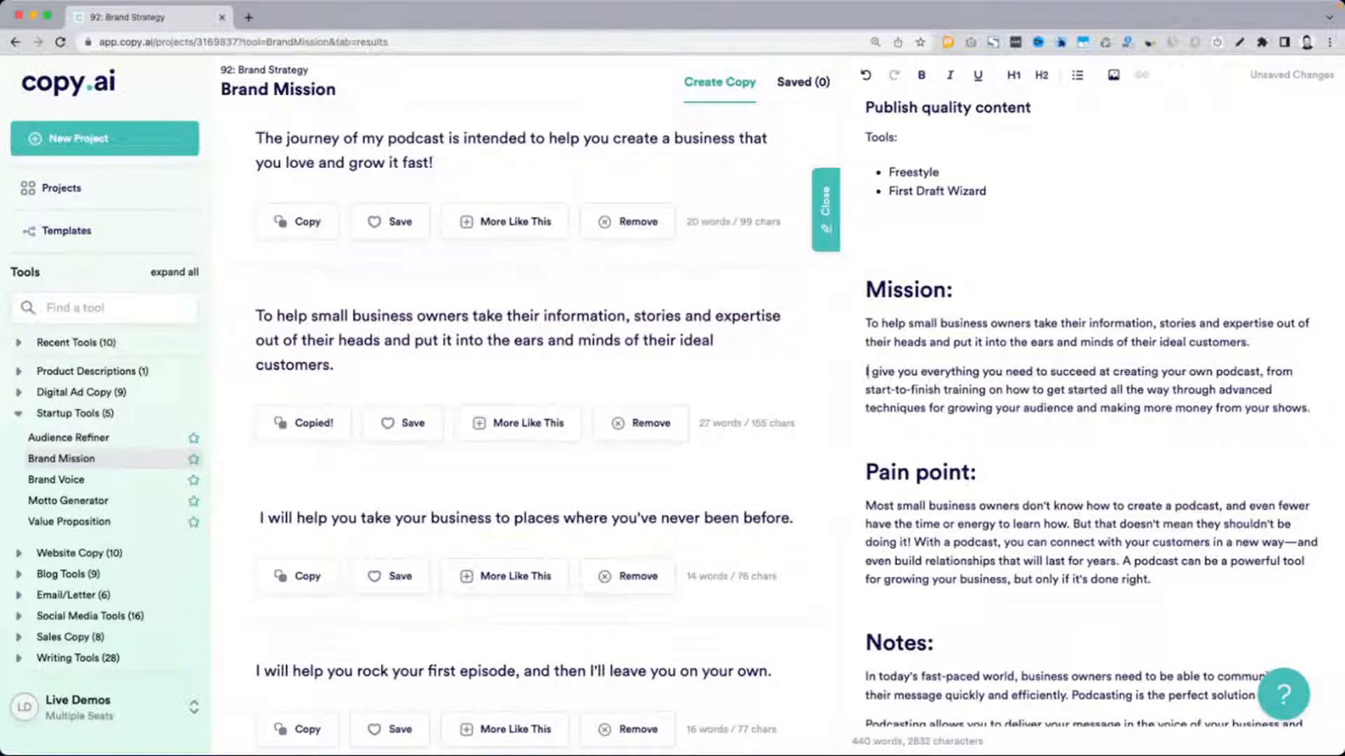
pyautogui.tripleClick(1004, 324)
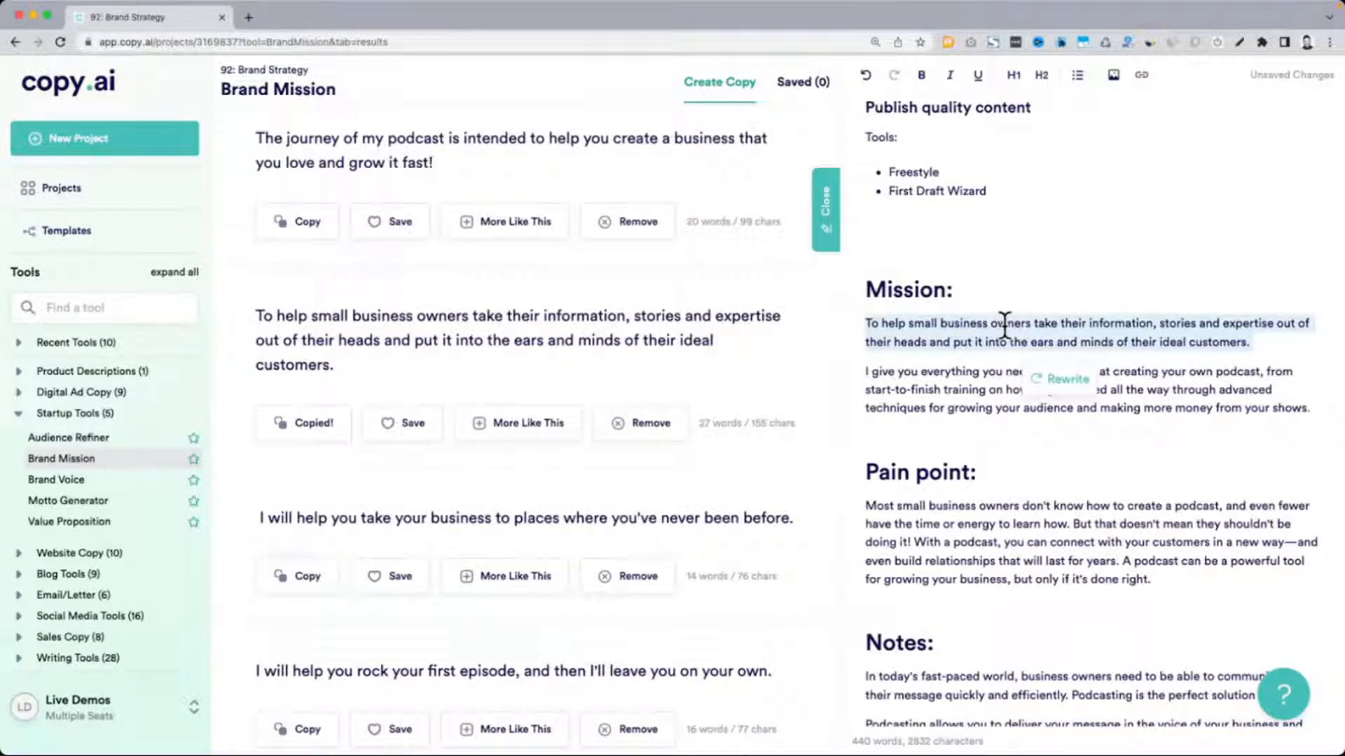
# Copy the result beginning "Help your business stand out in a crowded marketplace" and generate more Brand Mission results
pyautogui.scroll(-2, 593, 328)
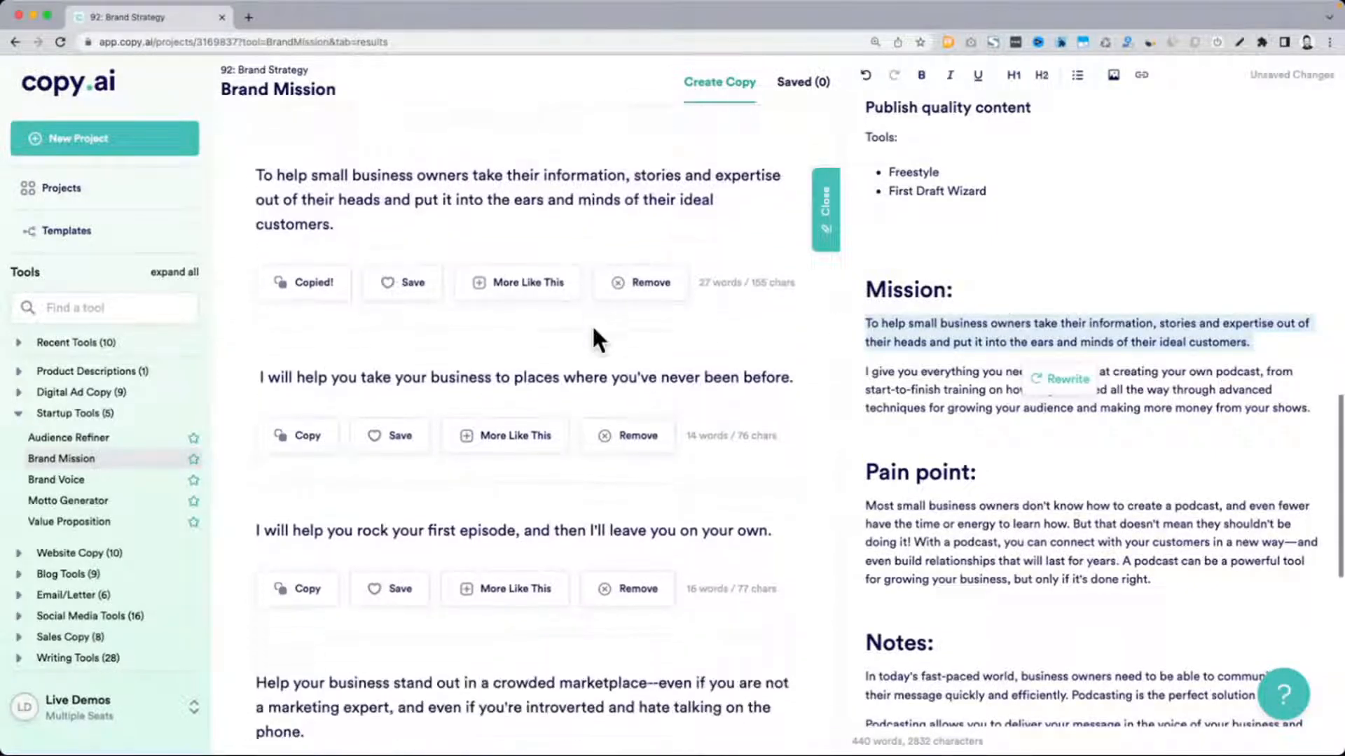
pyautogui.scroll(-2, 592, 329)
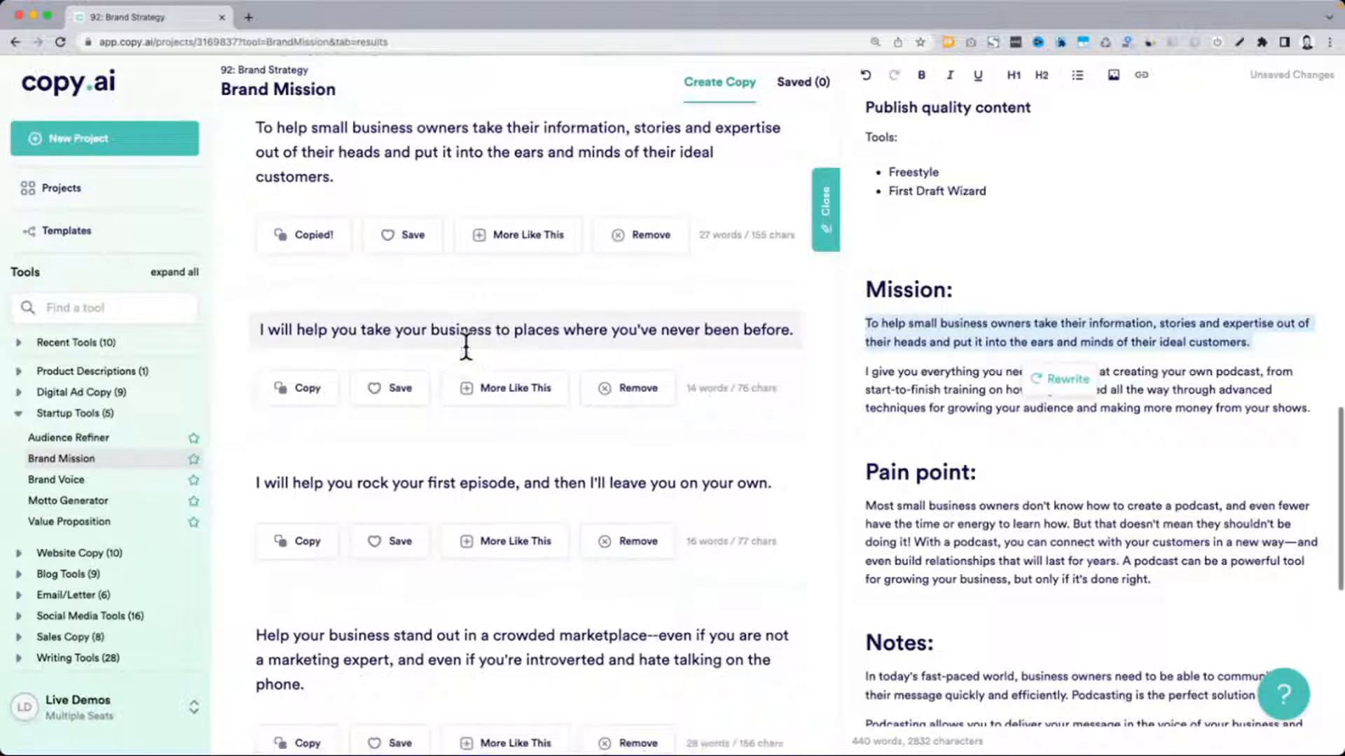
pyautogui.scroll(-2, 465, 347)
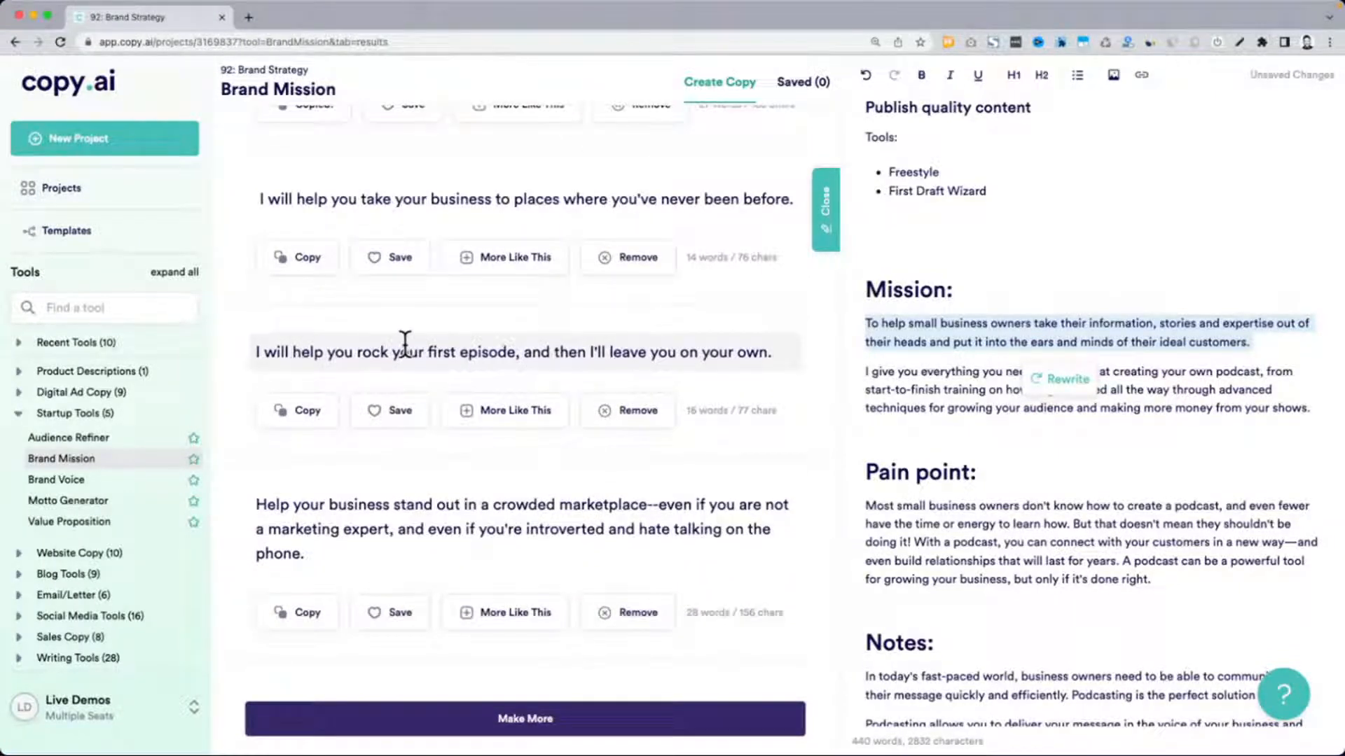
pyautogui.tripleClick(292, 346)
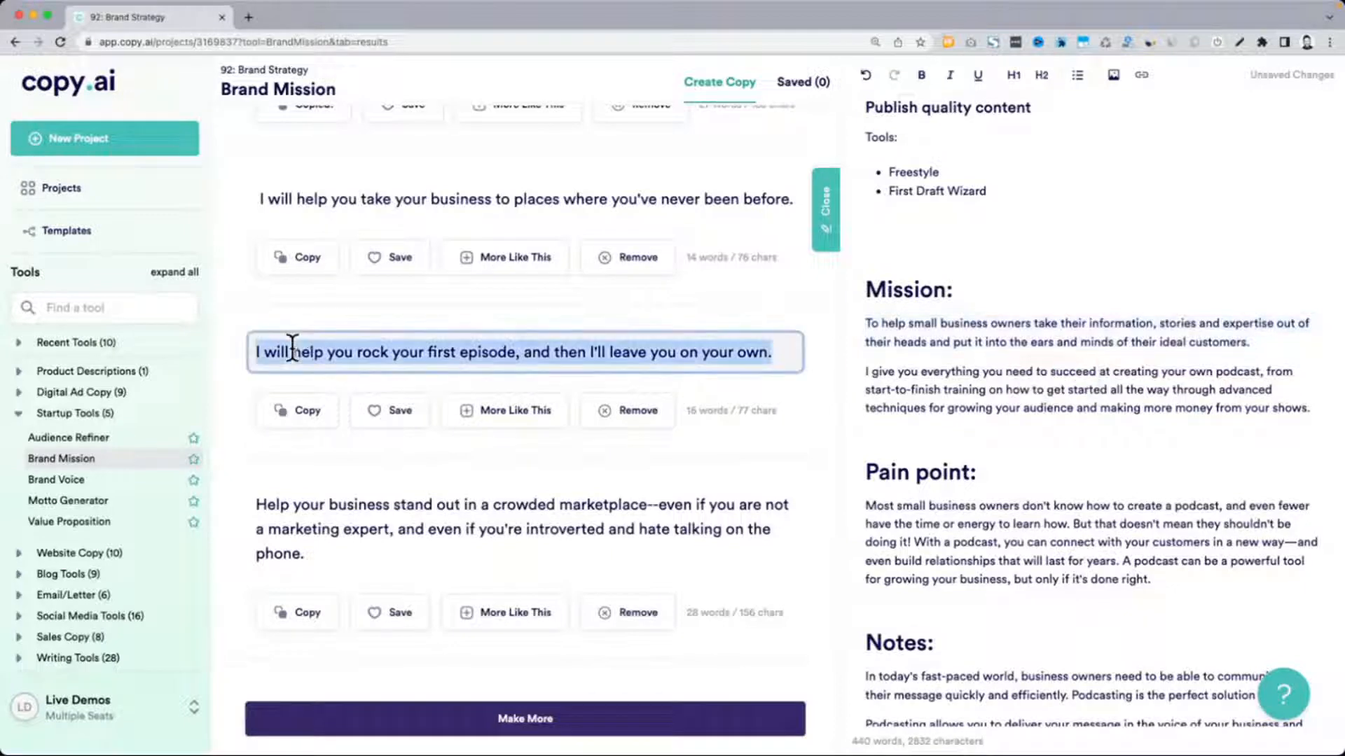
pyautogui.scroll(-2, 292, 346)
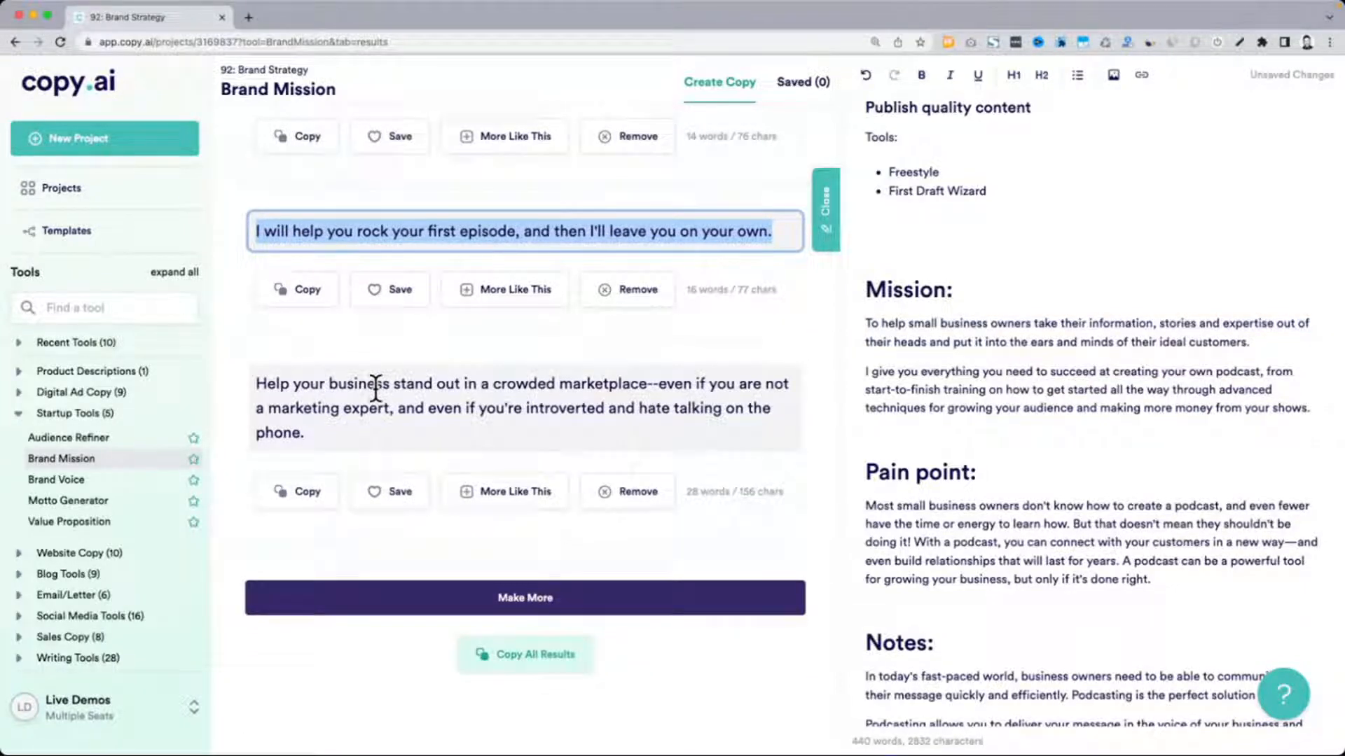
pyautogui.tripleClick(424, 399)
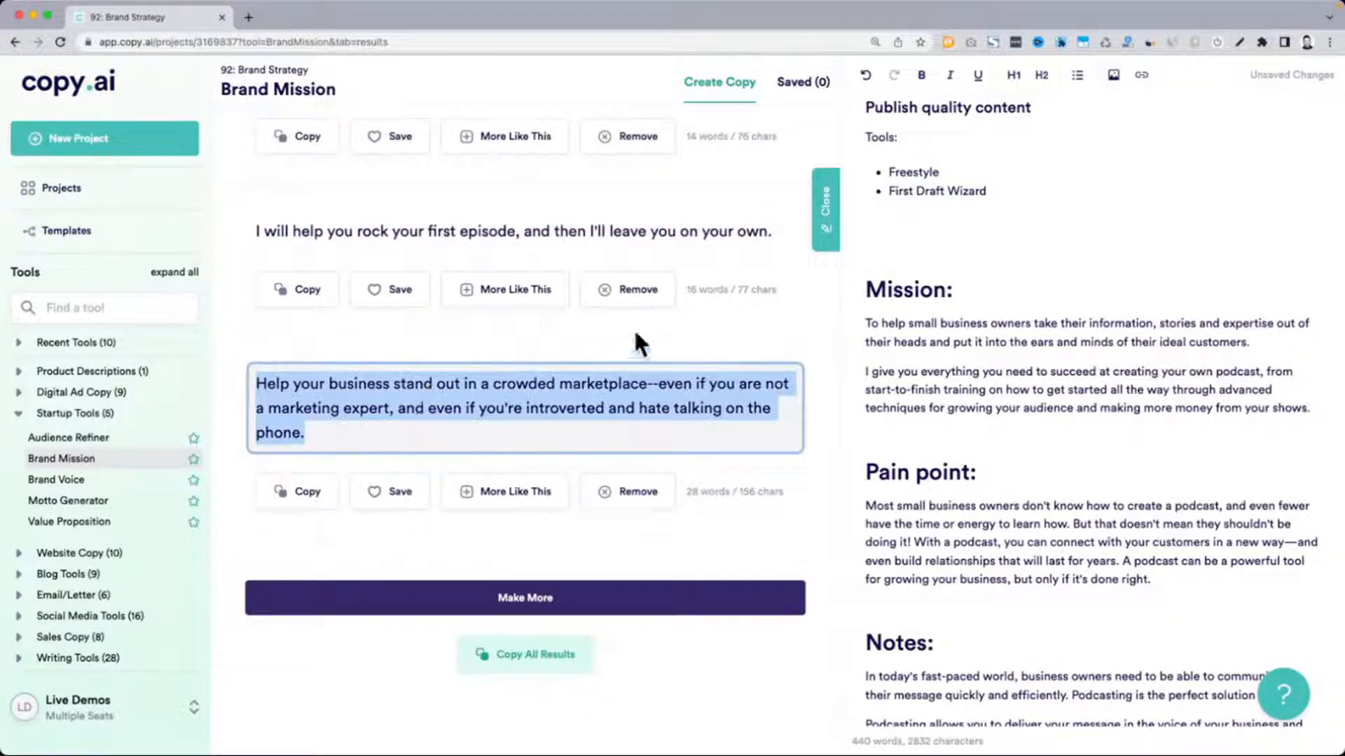
pyautogui.press('super+c')
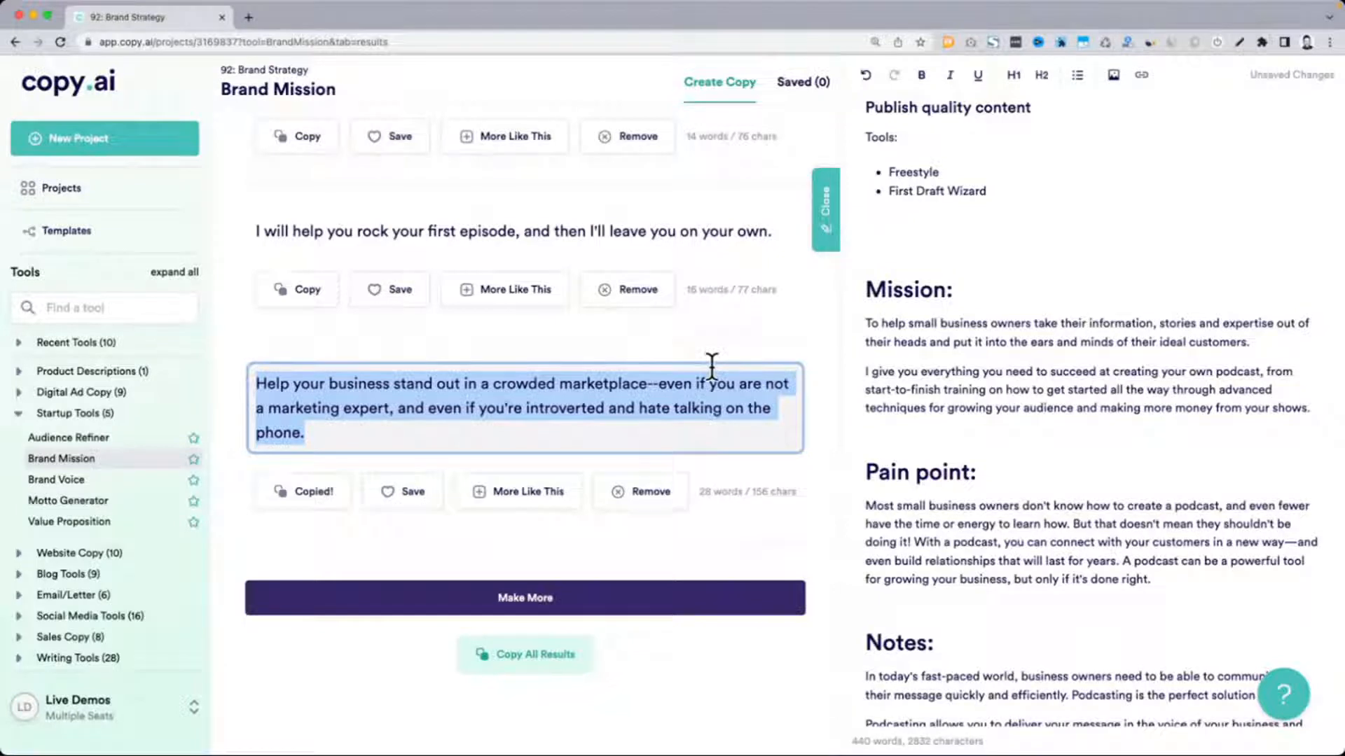
pyautogui.scroll(-3, 712, 364)
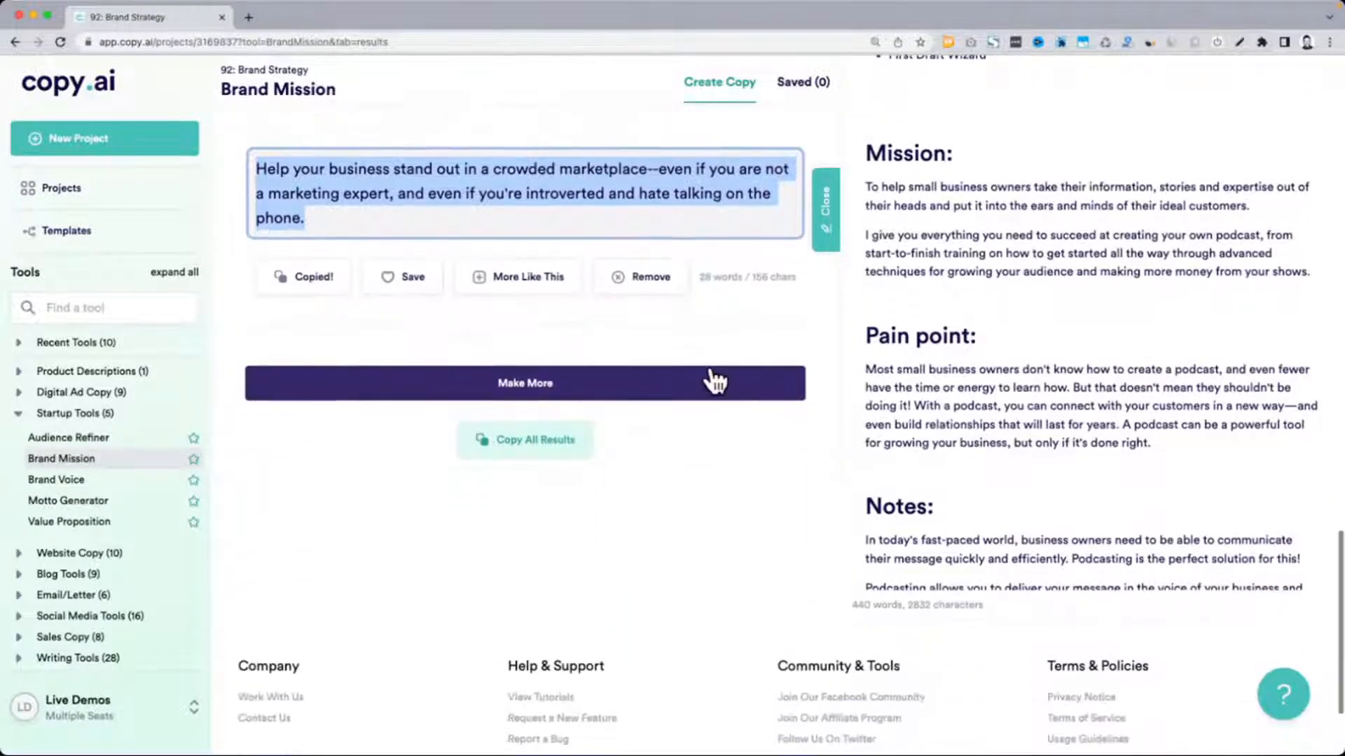
pyautogui.click(509, 374)
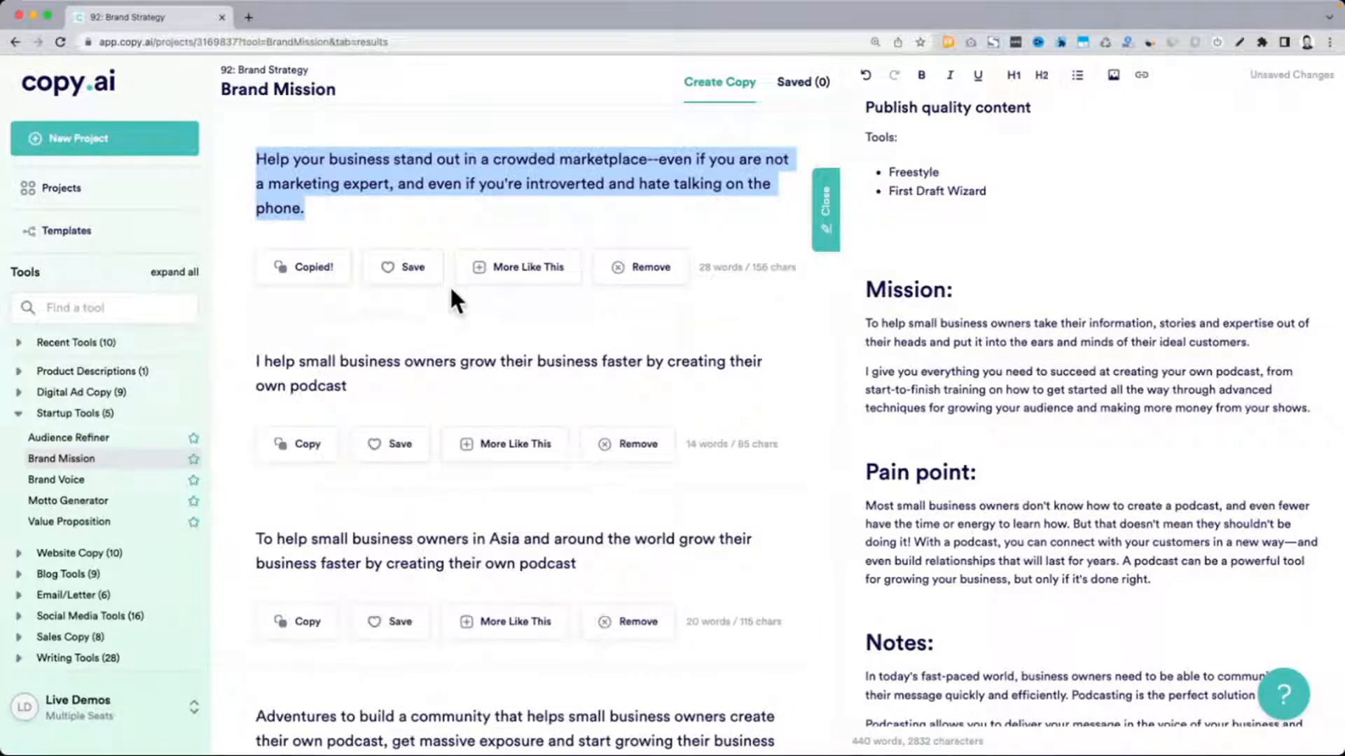
# Read through the additional Brand Mission results to the end of the list, highlighting the candidate mission statements that suit the podcasting brand
pyautogui.scroll(-3, 456, 301)
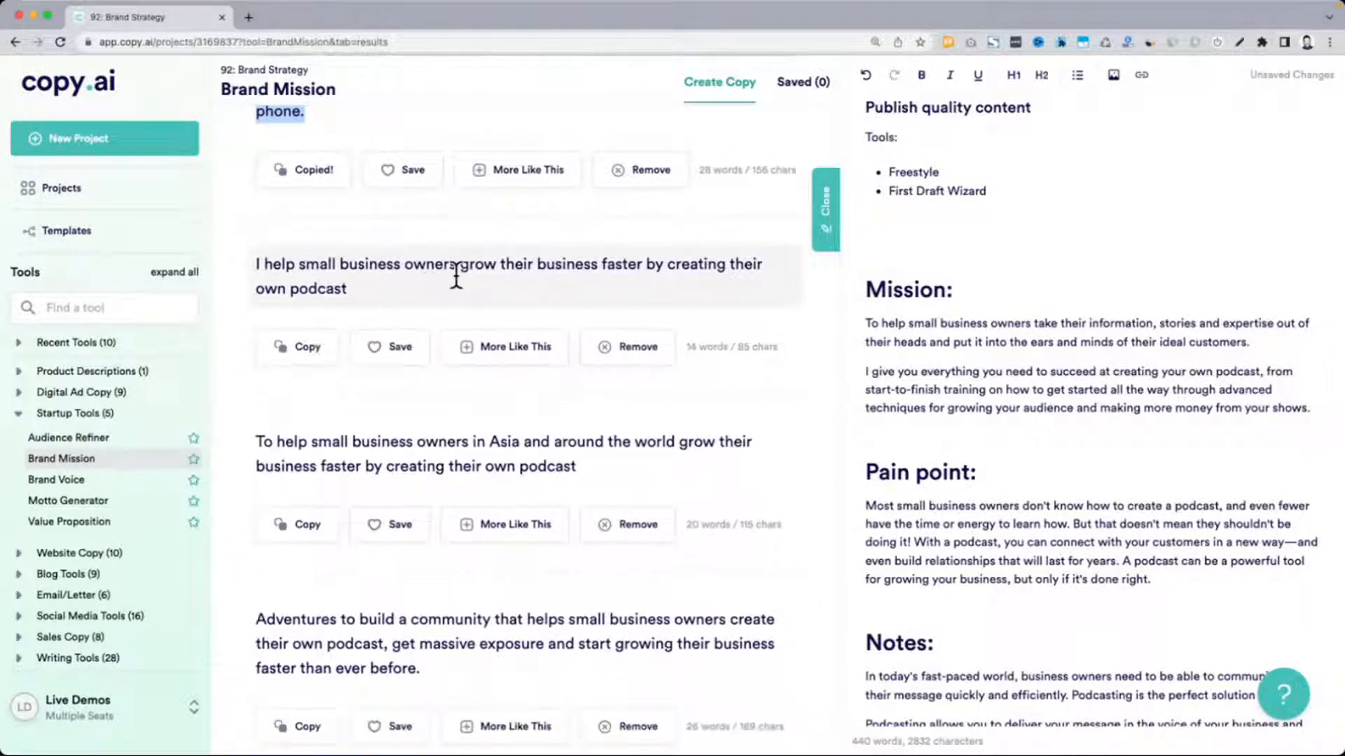
pyautogui.scroll(-1, 456, 272)
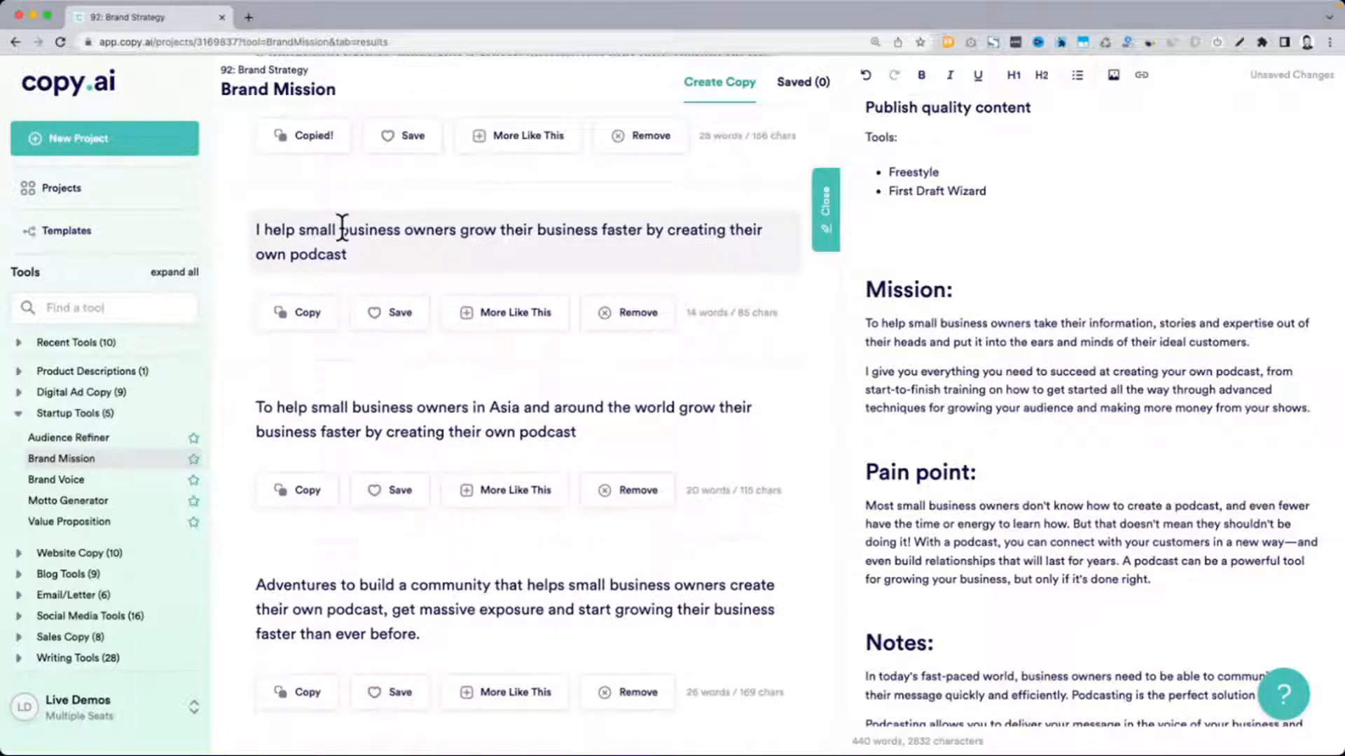
pyautogui.scroll(-2, 329, 280)
pyautogui.scroll(-2, 390, 339)
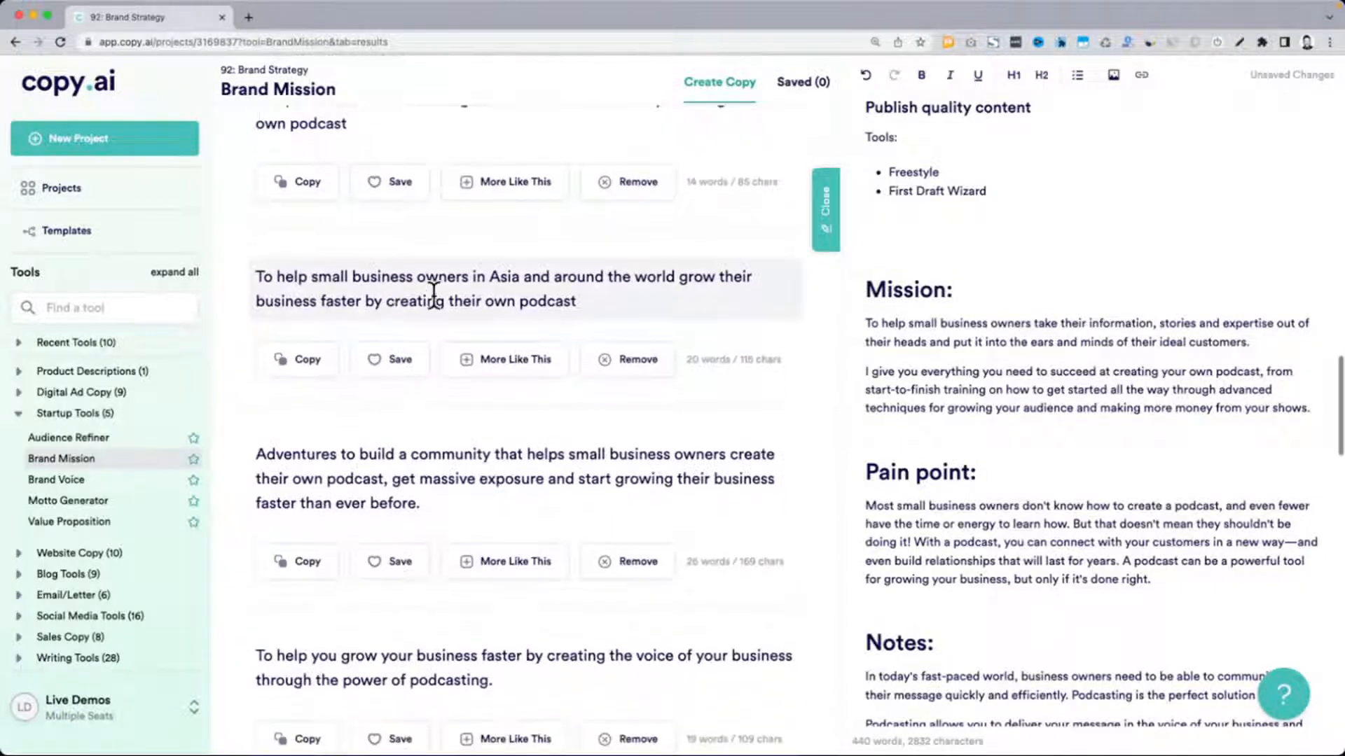
pyautogui.moveTo(280, 280); pyautogui.dragTo(562, 278)
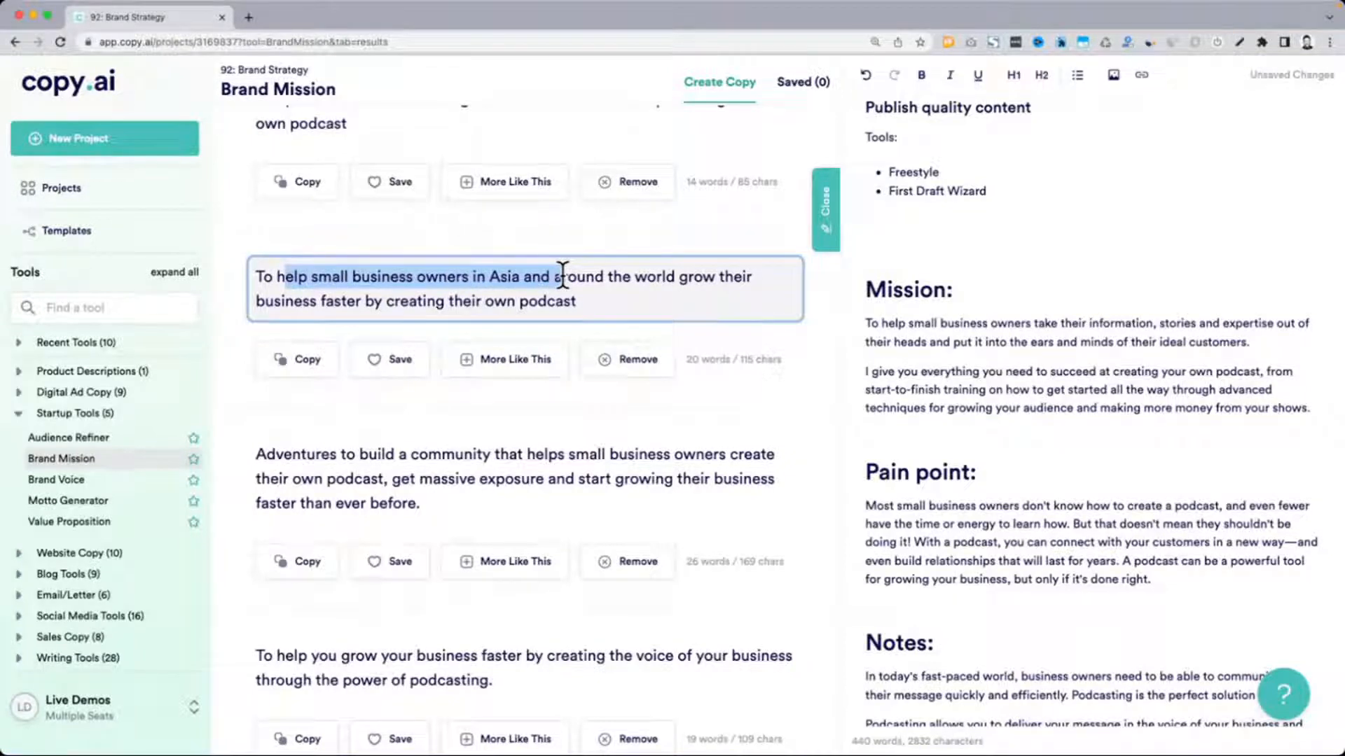
pyautogui.scroll(-6, 563, 277)
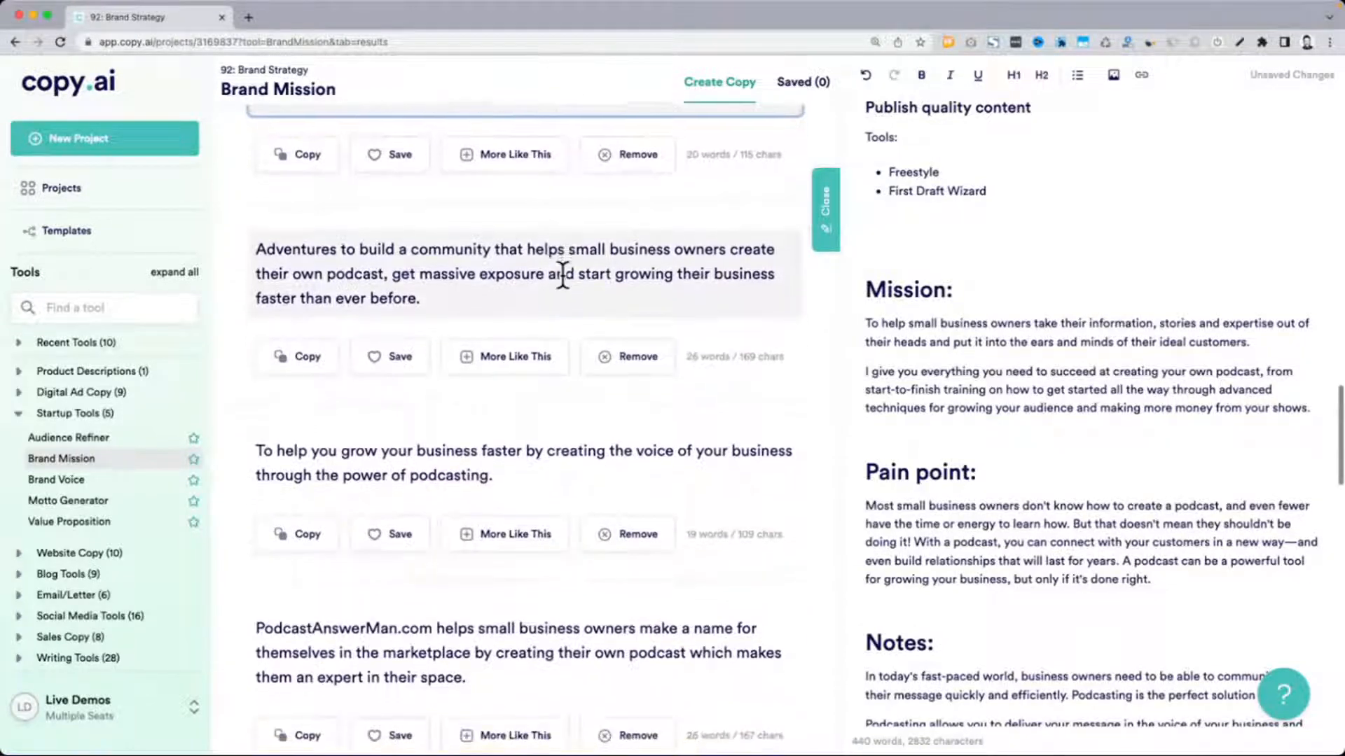
pyautogui.scroll(-6, 280, 252)
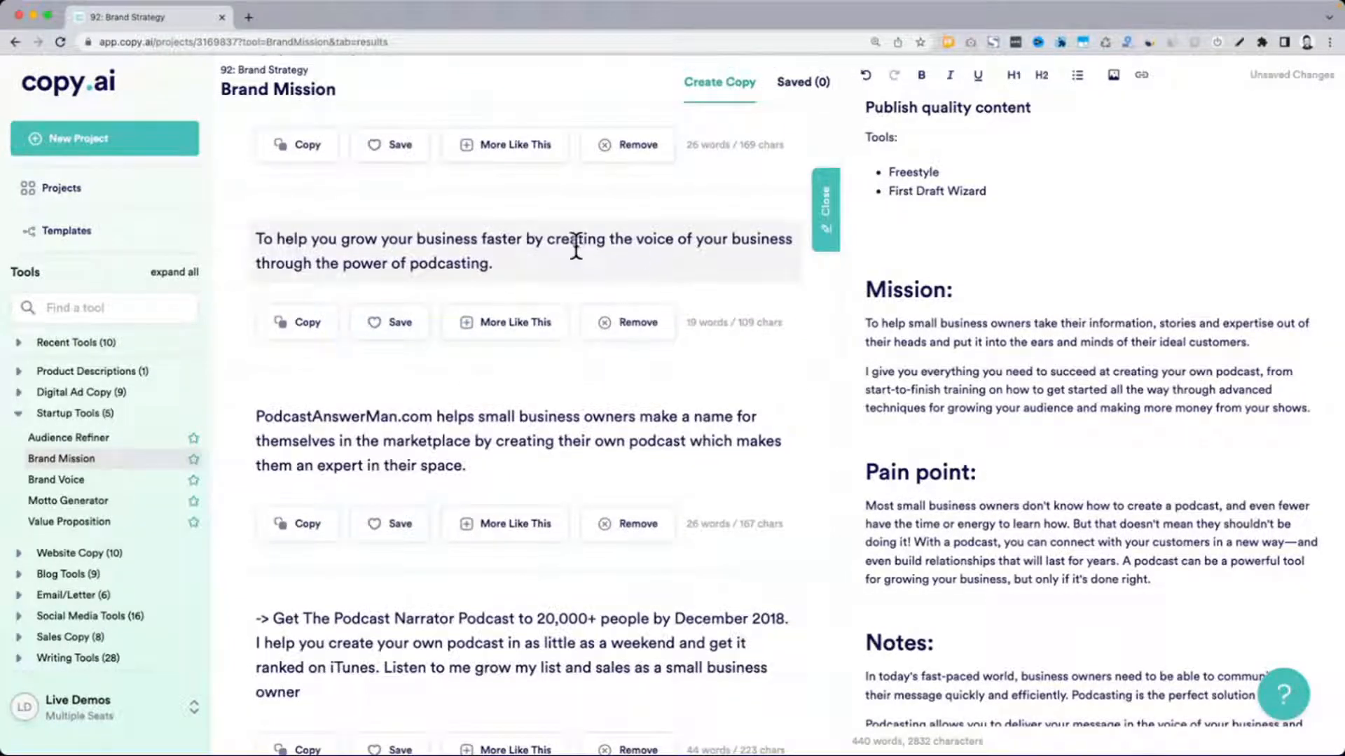
pyautogui.moveTo(522, 239)
pyautogui.mouseDown()
pyautogui.moveTo(591, 240)
pyautogui.moveTo(519, 265)
pyautogui.mouseUp()
pyautogui.click(519, 265)
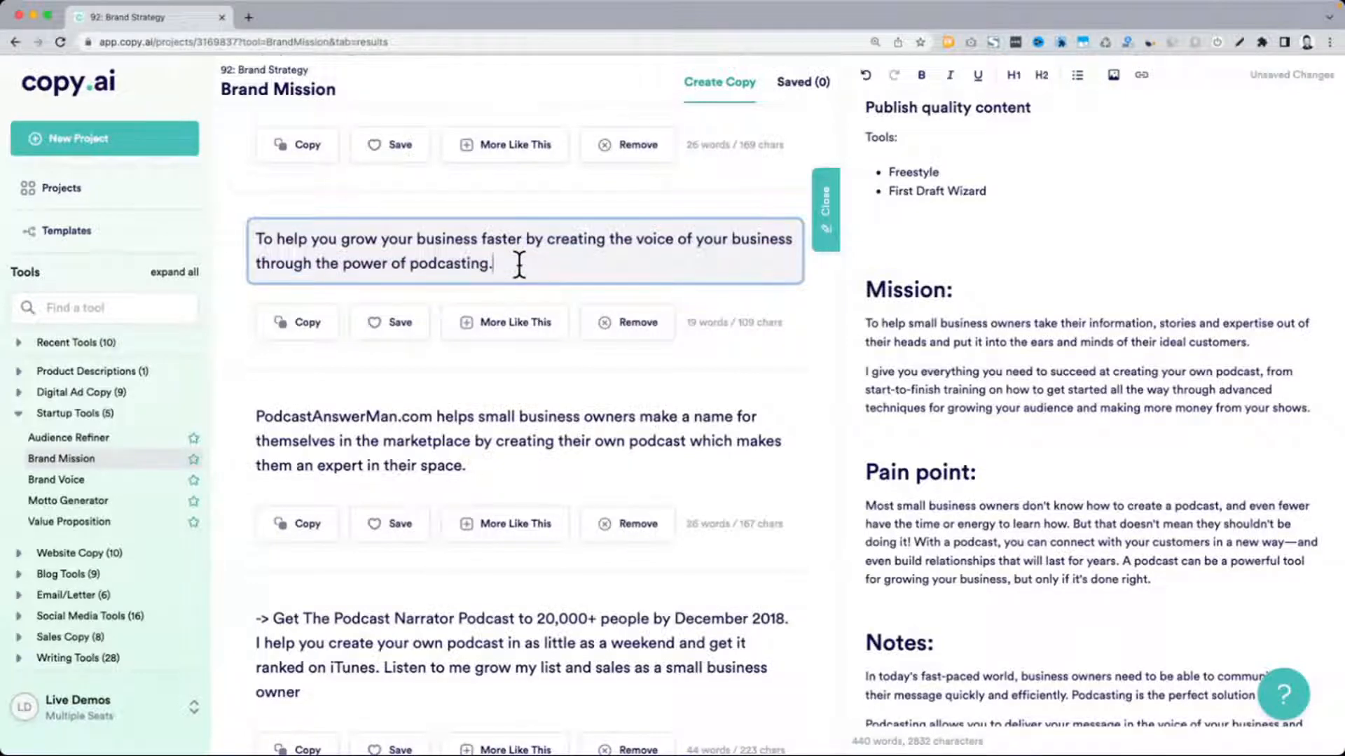
pyautogui.scroll(-4, 519, 265)
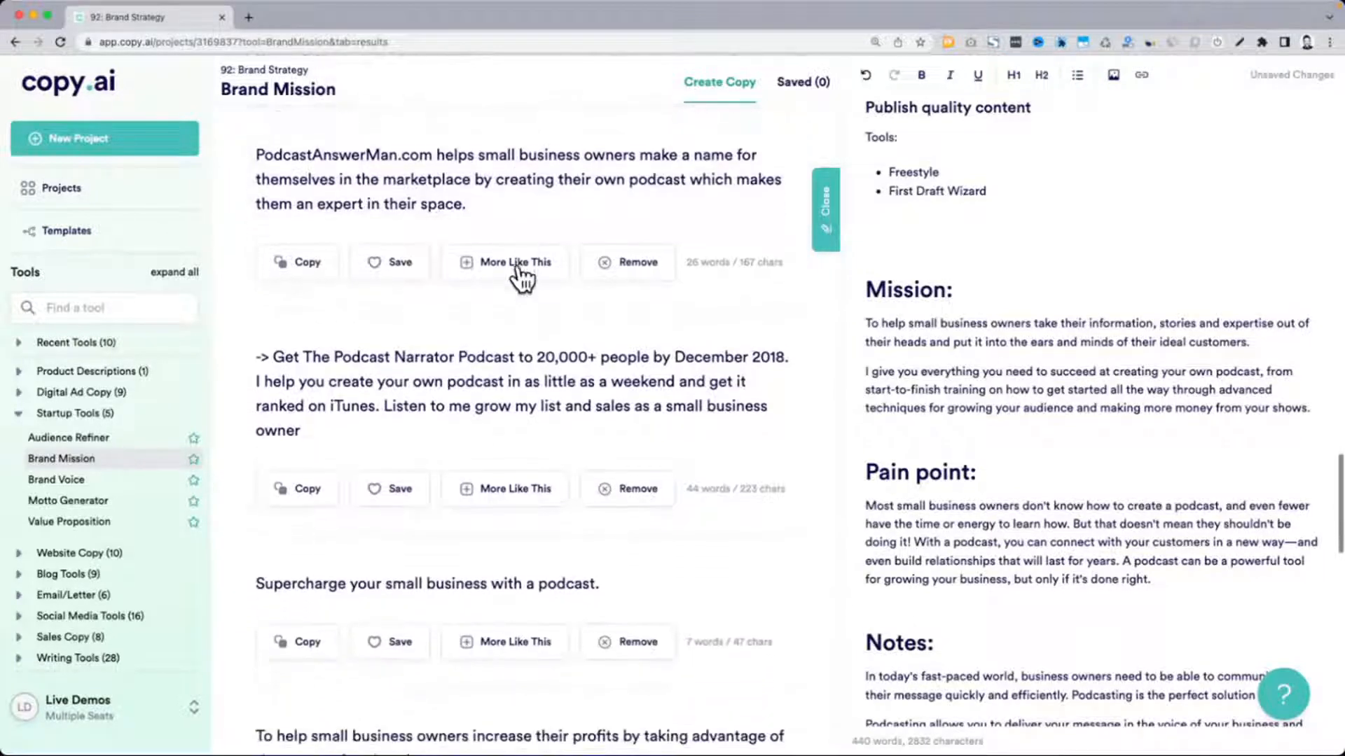
pyautogui.scroll(-4, 519, 264)
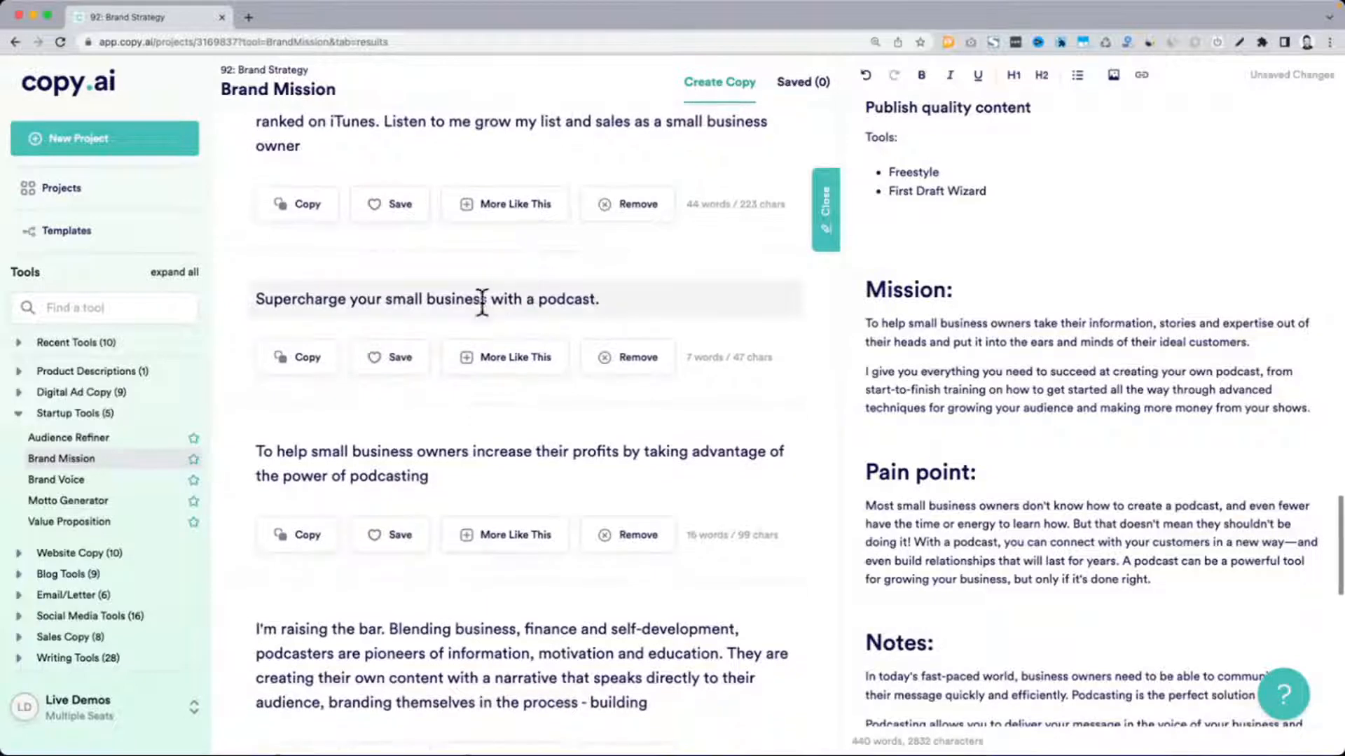
pyautogui.moveTo(251, 300); pyautogui.dragTo(603, 308)
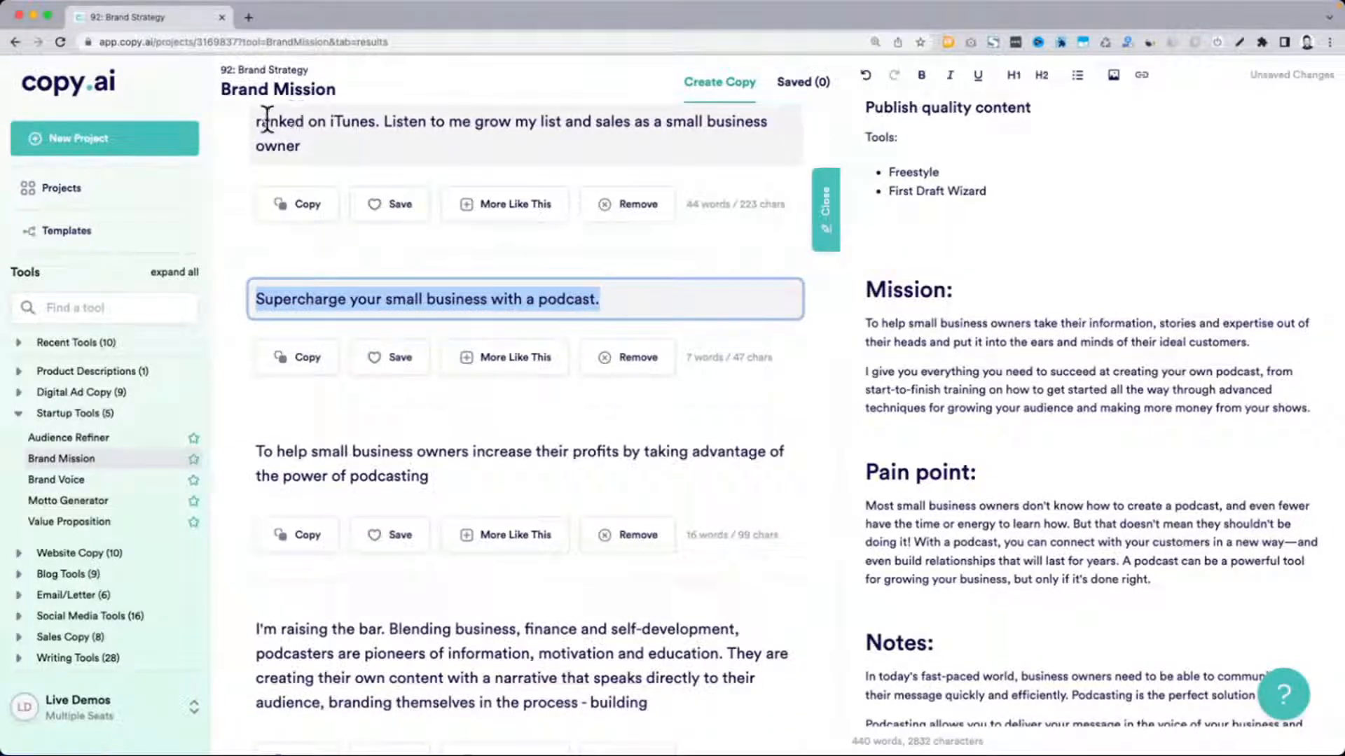
pyautogui.scroll(-1, 495, 361)
pyautogui.scroll(-2, 495, 353)
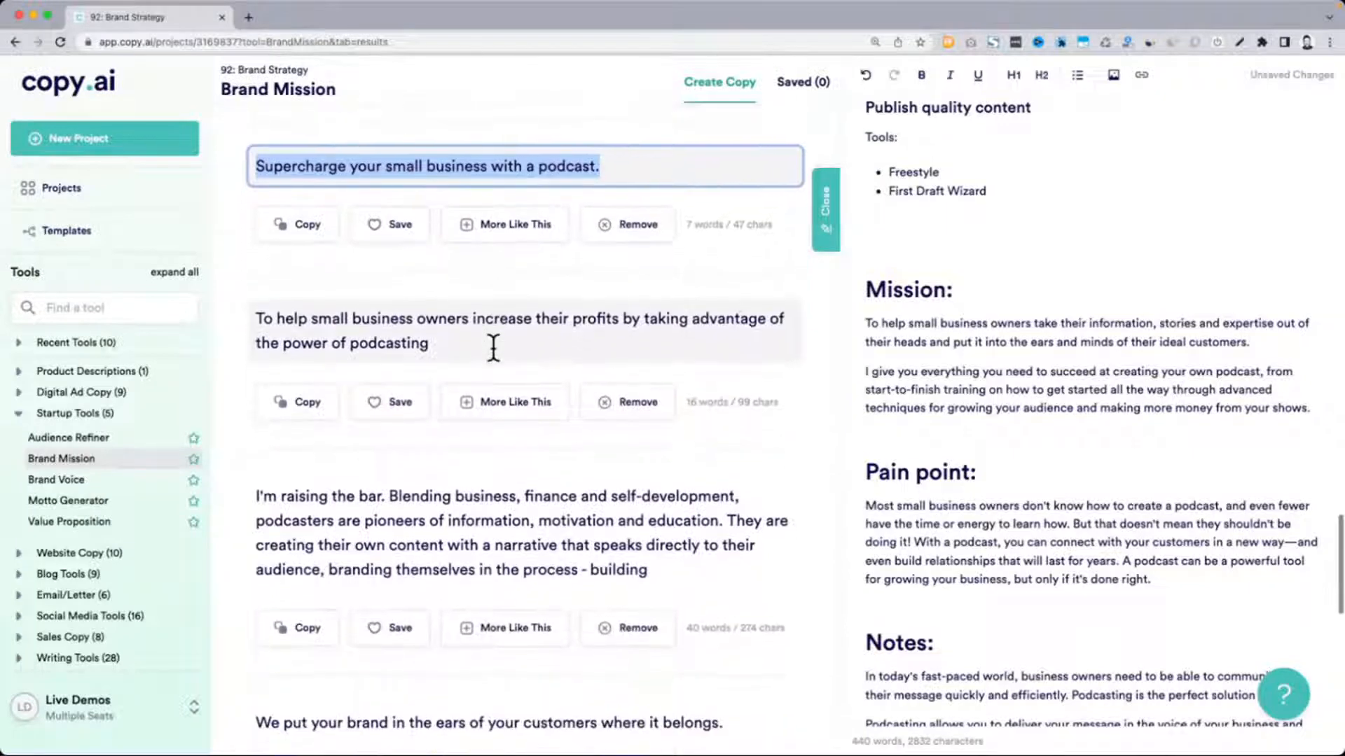
pyautogui.scroll(-5, 494, 348)
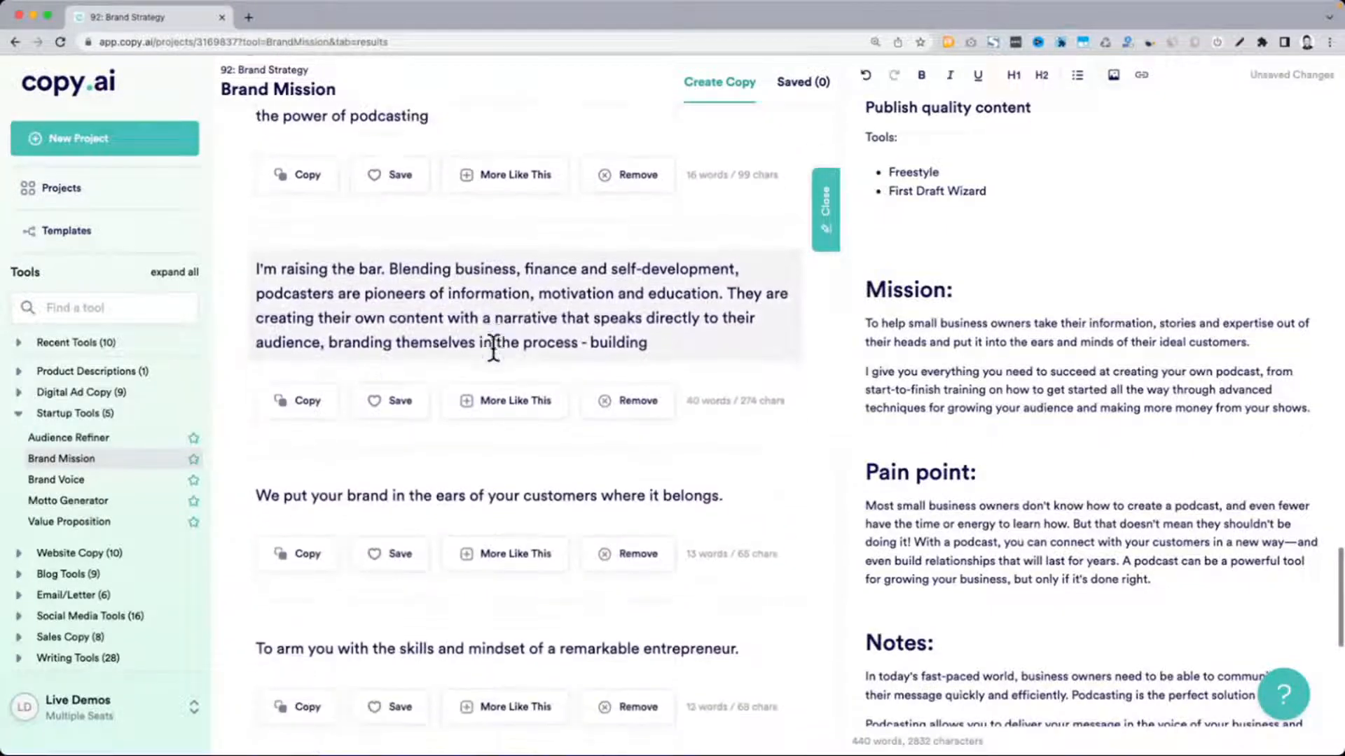
pyautogui.scroll(-3, 492, 353)
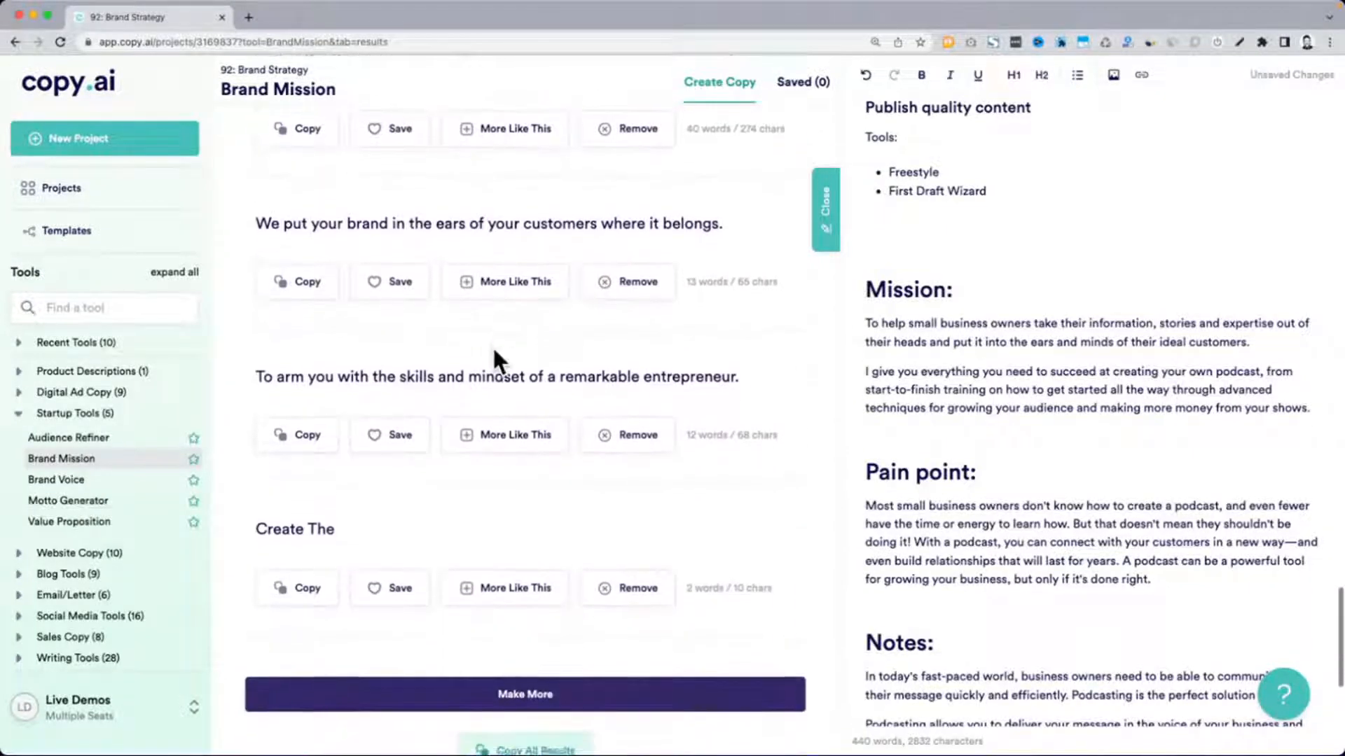
pyautogui.scroll(1, 284, 410)
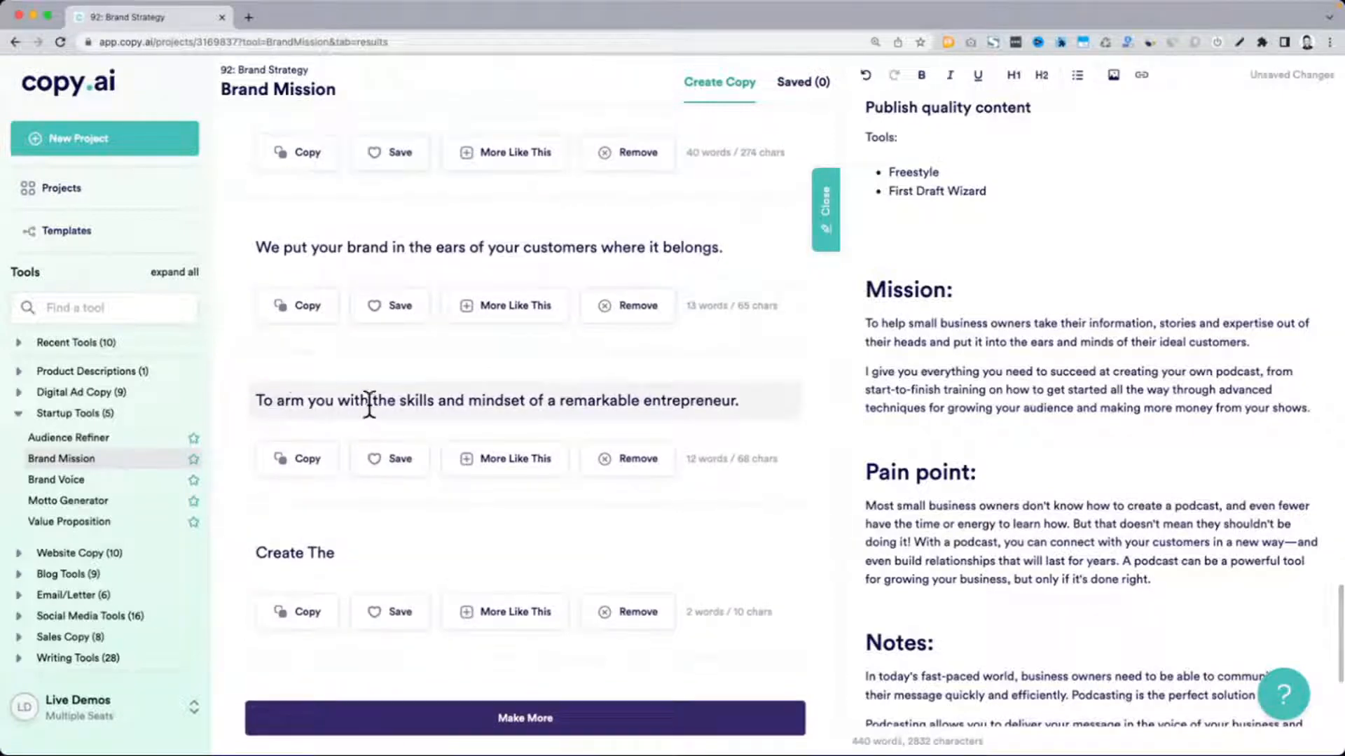
pyautogui.tripleClick(419, 409)
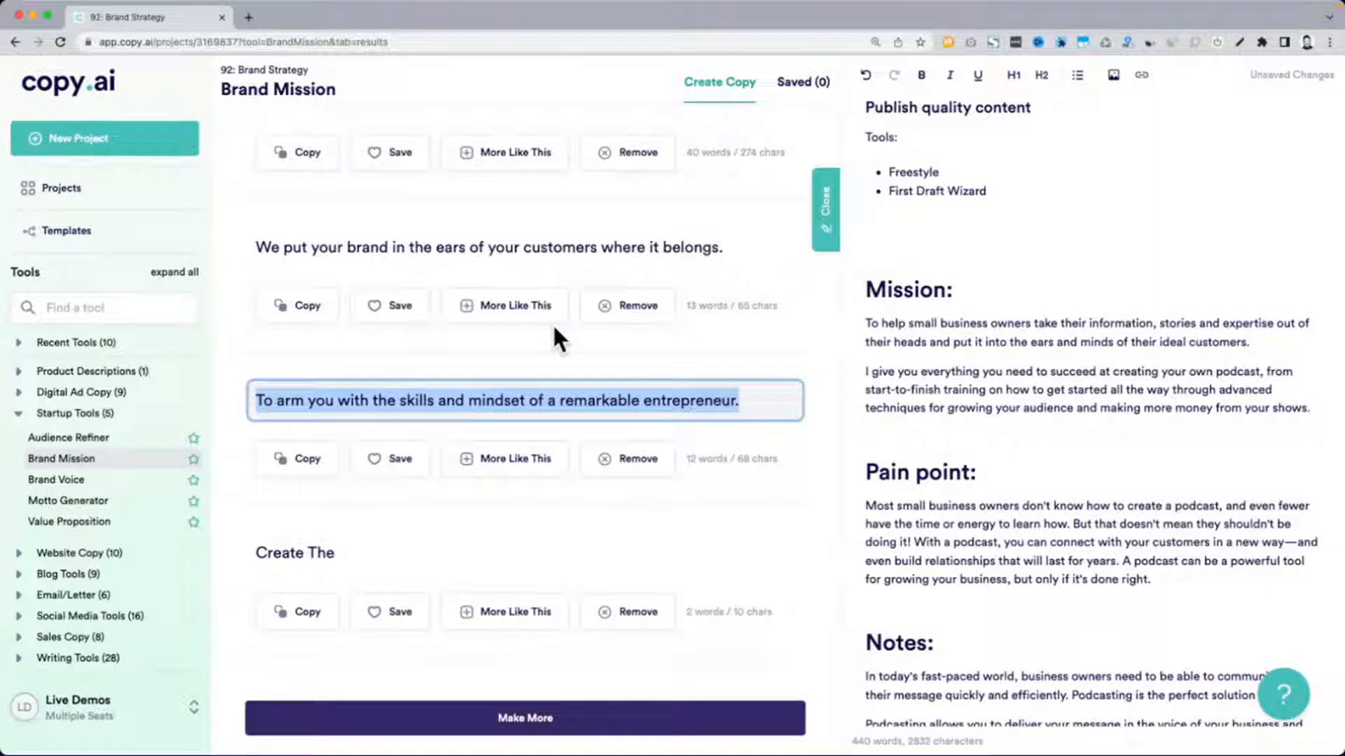
pyautogui.tripleClick(408, 248)
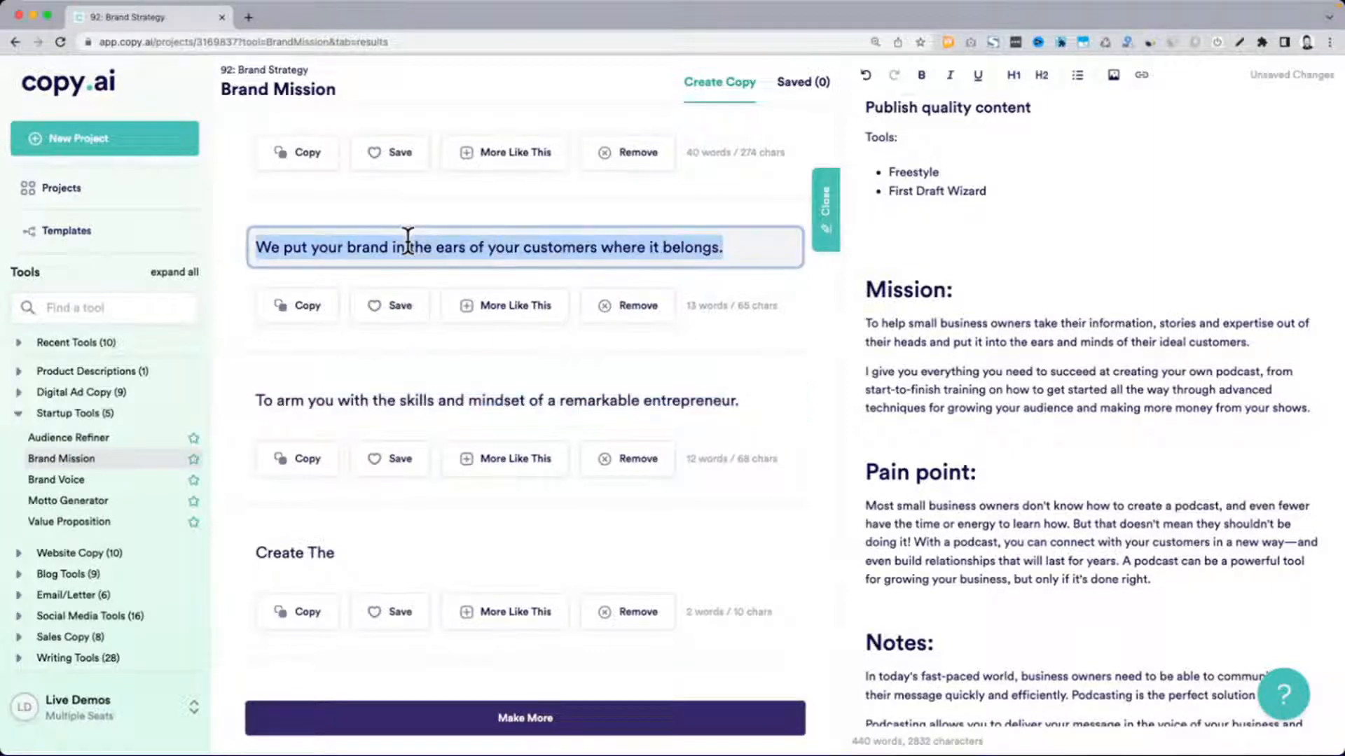
pyautogui.scroll(3, 671, 241)
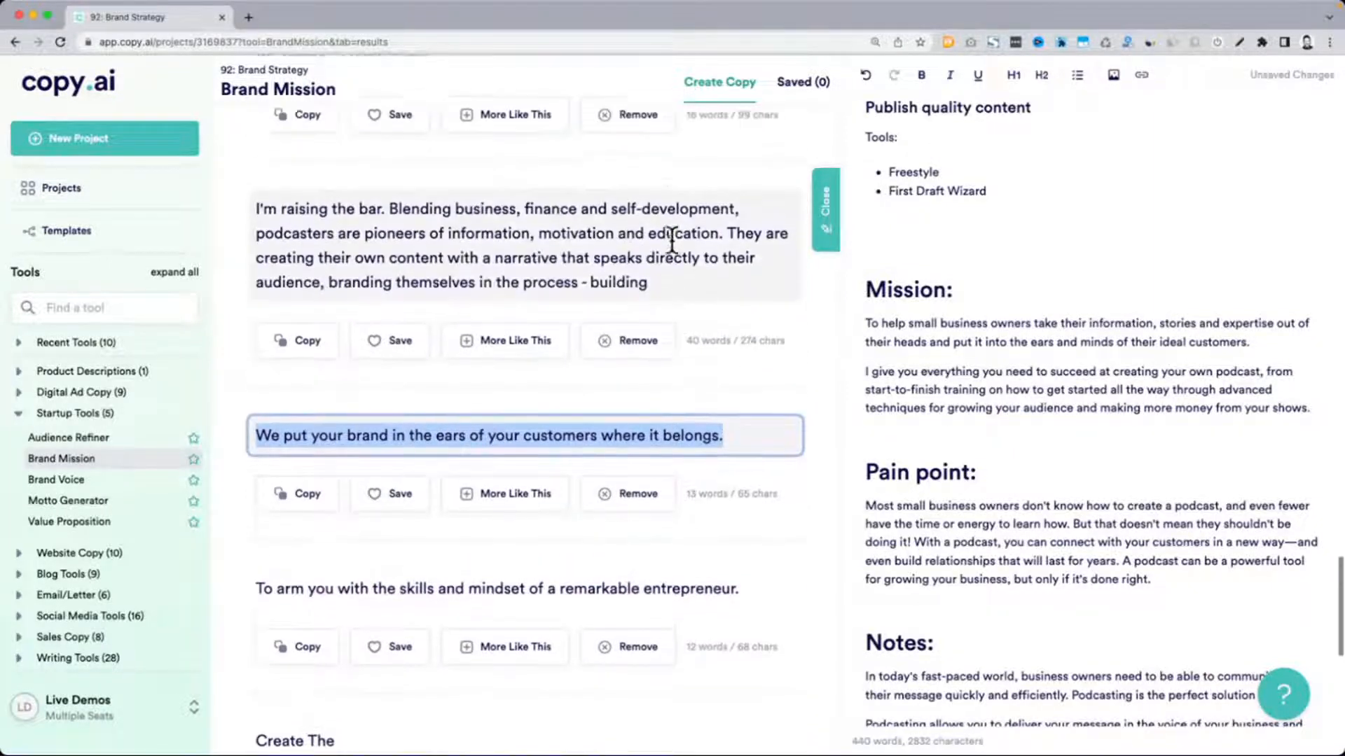
pyautogui.scroll(12, 671, 240)
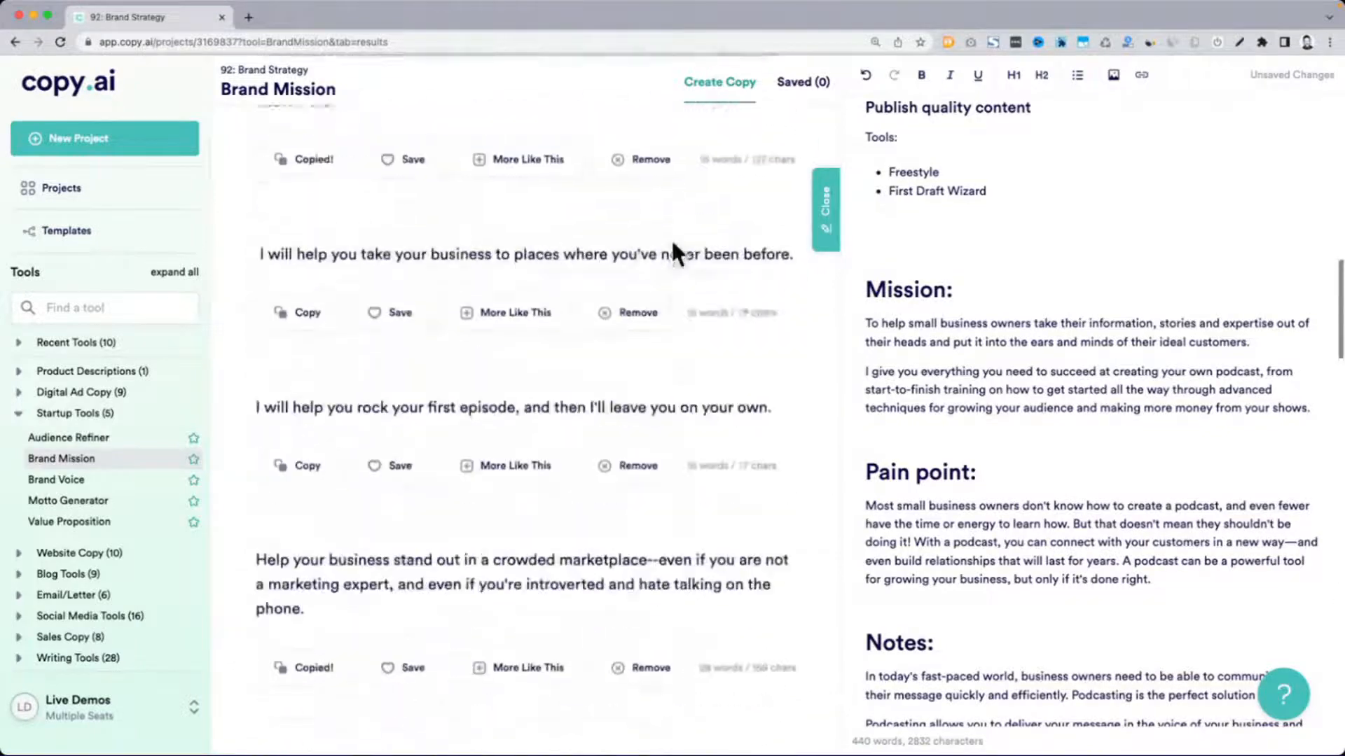
# Generate Value Proposition copy from the existing podcasting description with the Adventurous tone, leaving the business name empty
pyautogui.scroll(8, 671, 238)
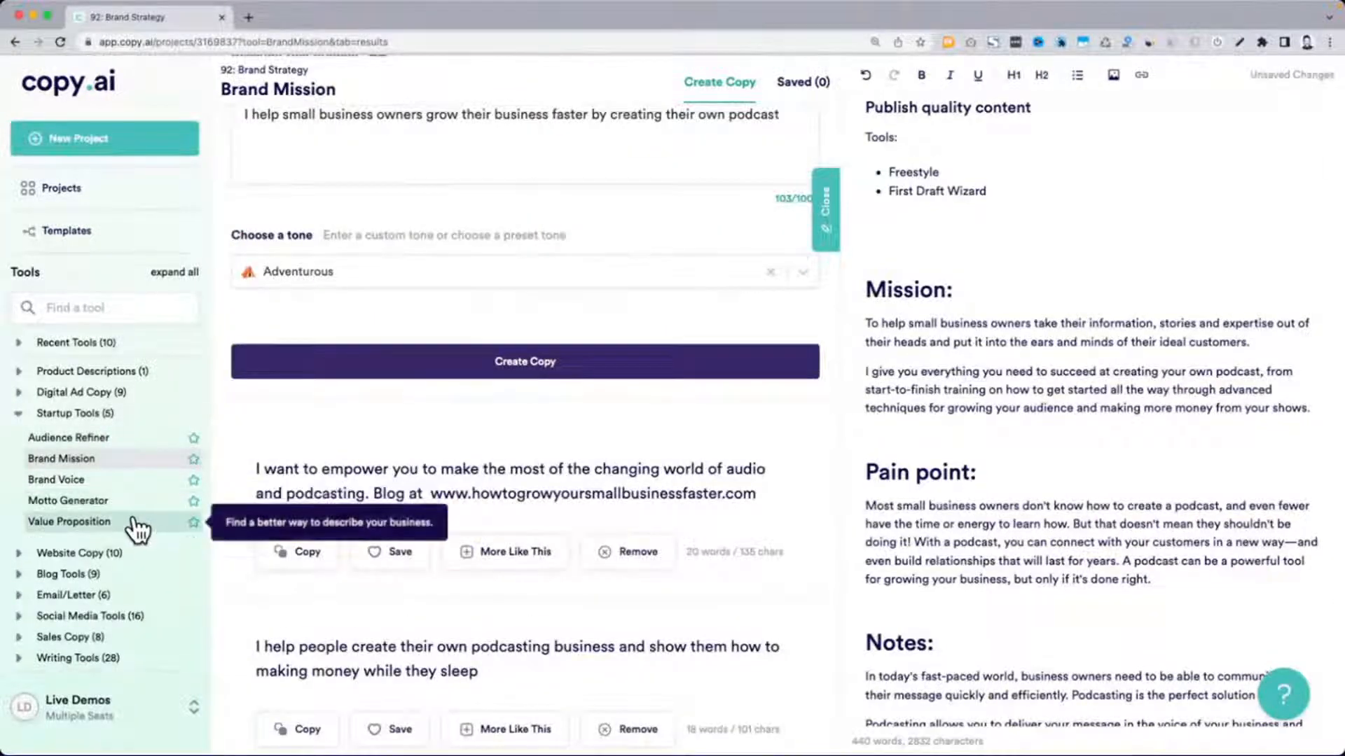
pyautogui.click(134, 524)
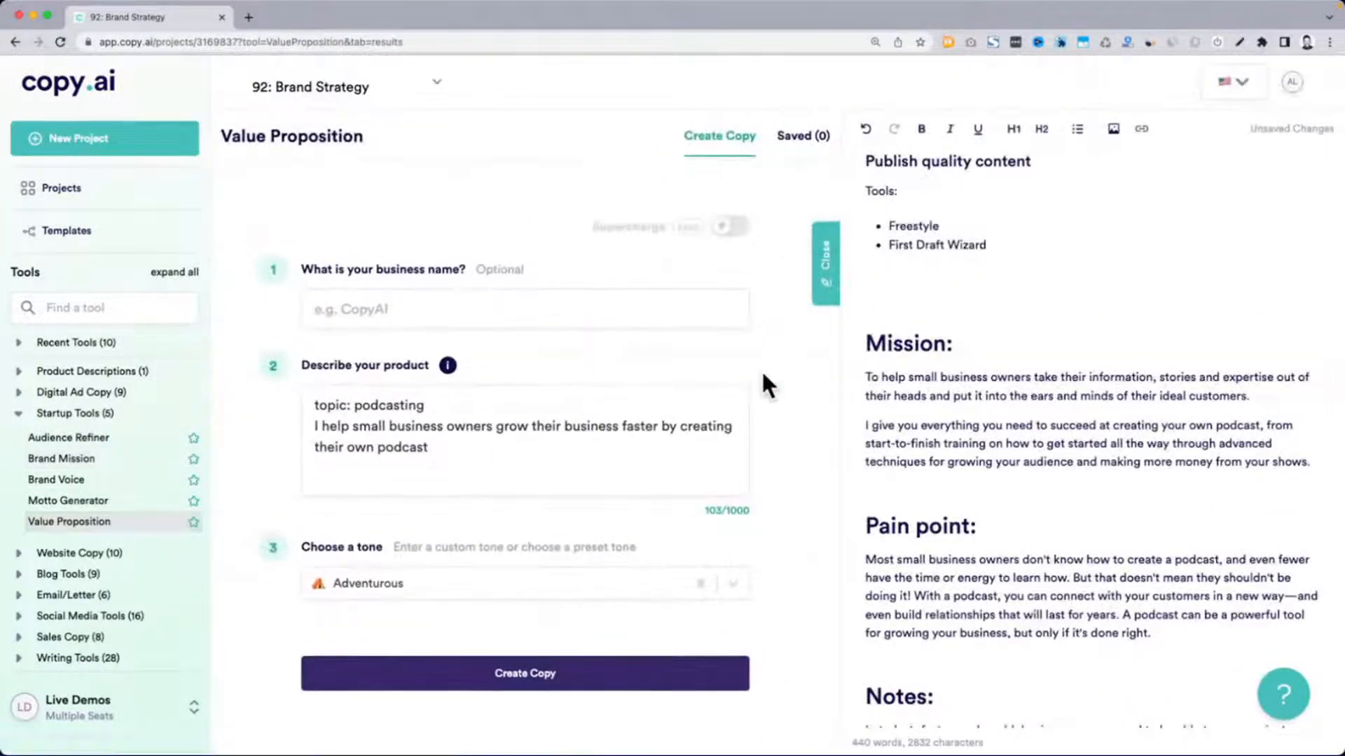
pyautogui.scroll(-3, 763, 376)
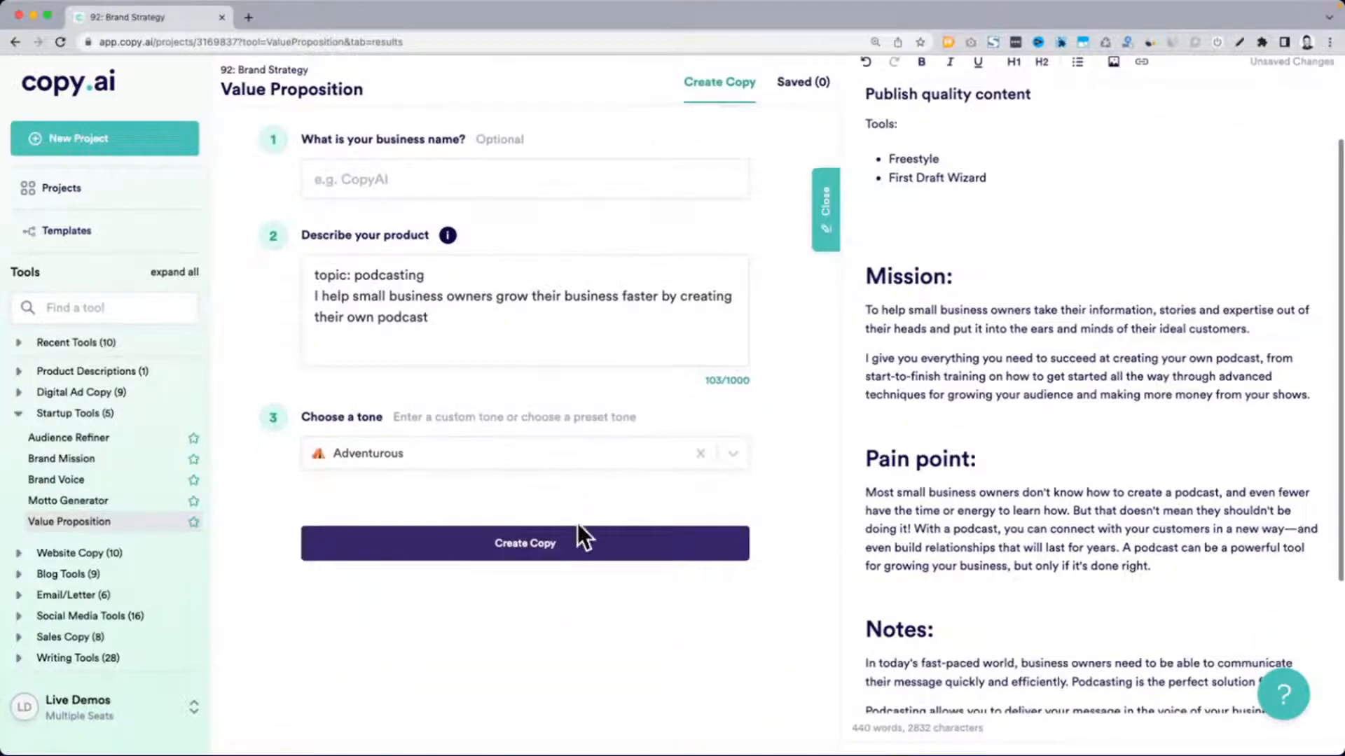
pyautogui.click(577, 532)
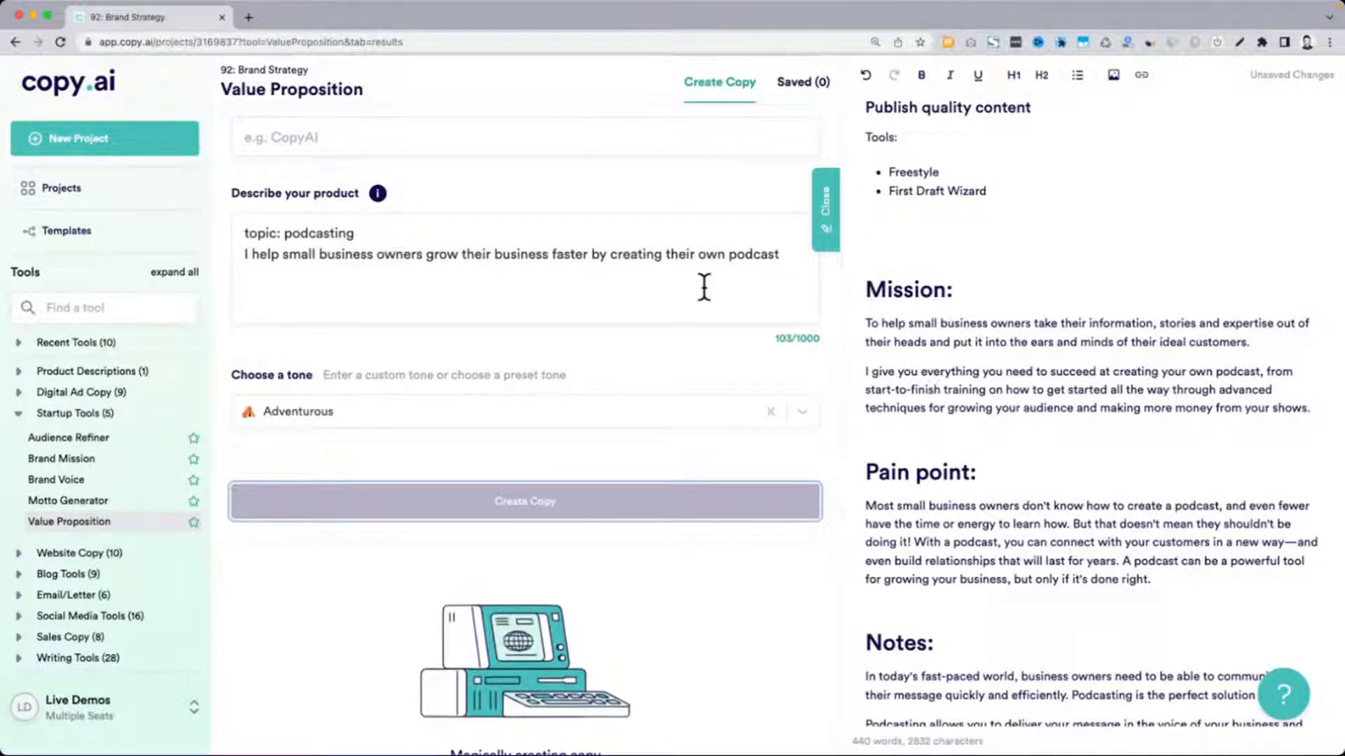
pyautogui.scroll(2, 704, 286)
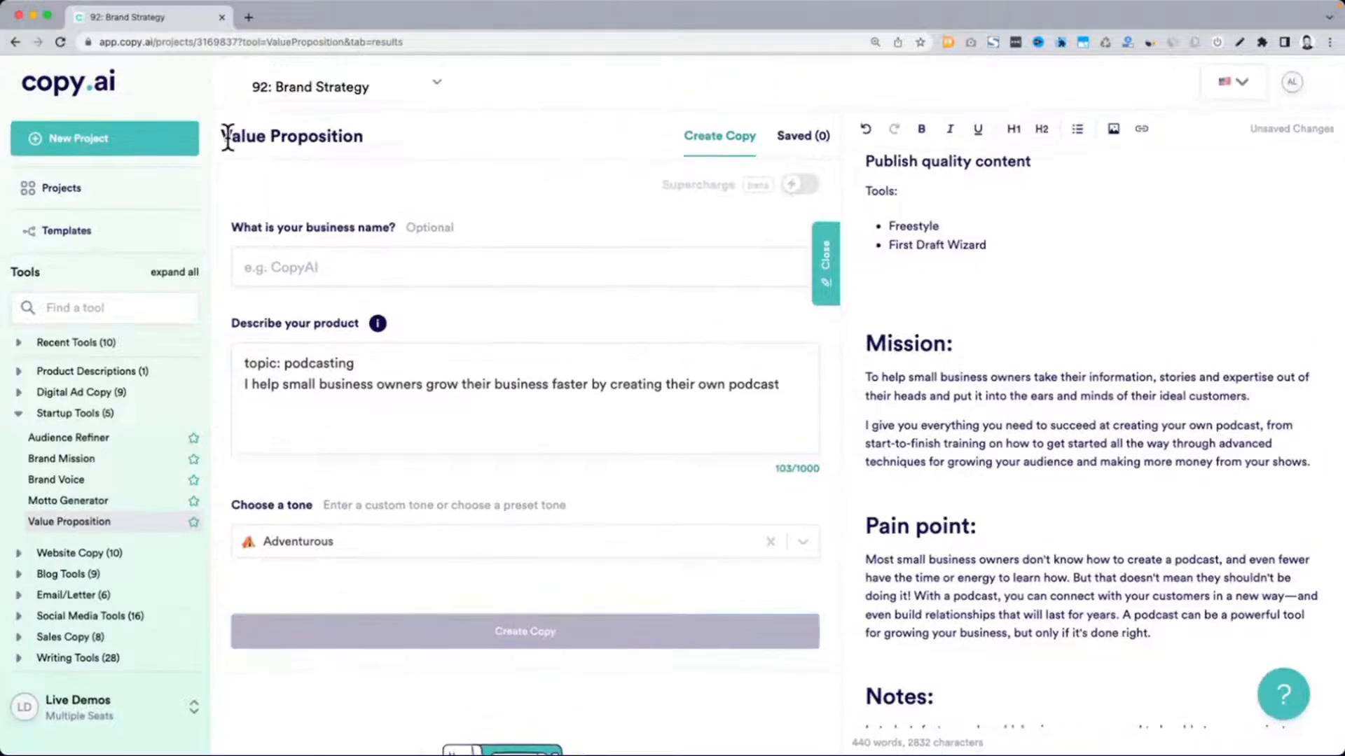
pyautogui.moveTo(229, 135); pyautogui.dragTo(367, 134)
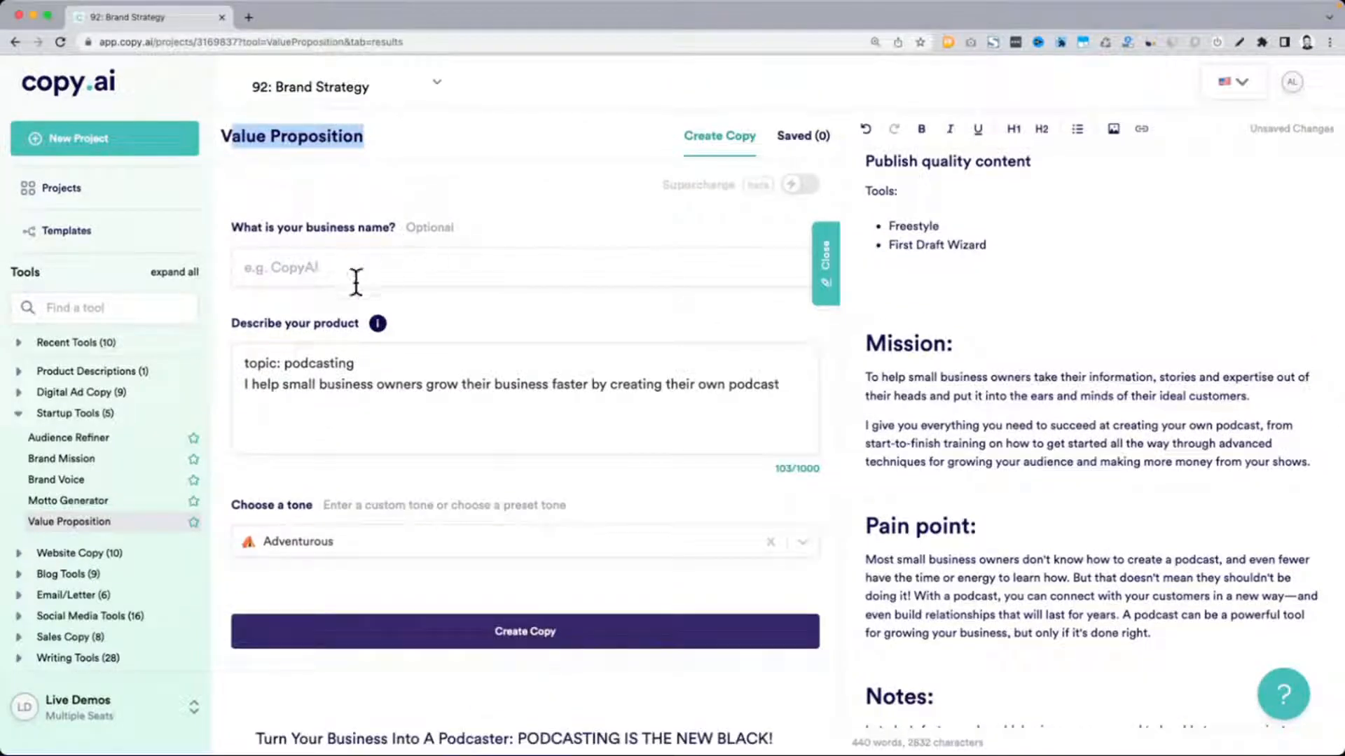
pyautogui.click(275, 364)
pyautogui.hotkey('ctrl', 'a')
# Split the "Blast Your Business Through The Roof With Podcasting" result into two paragraphs before "No other marketing channel"
pyautogui.scroll(-6, 475, 414)
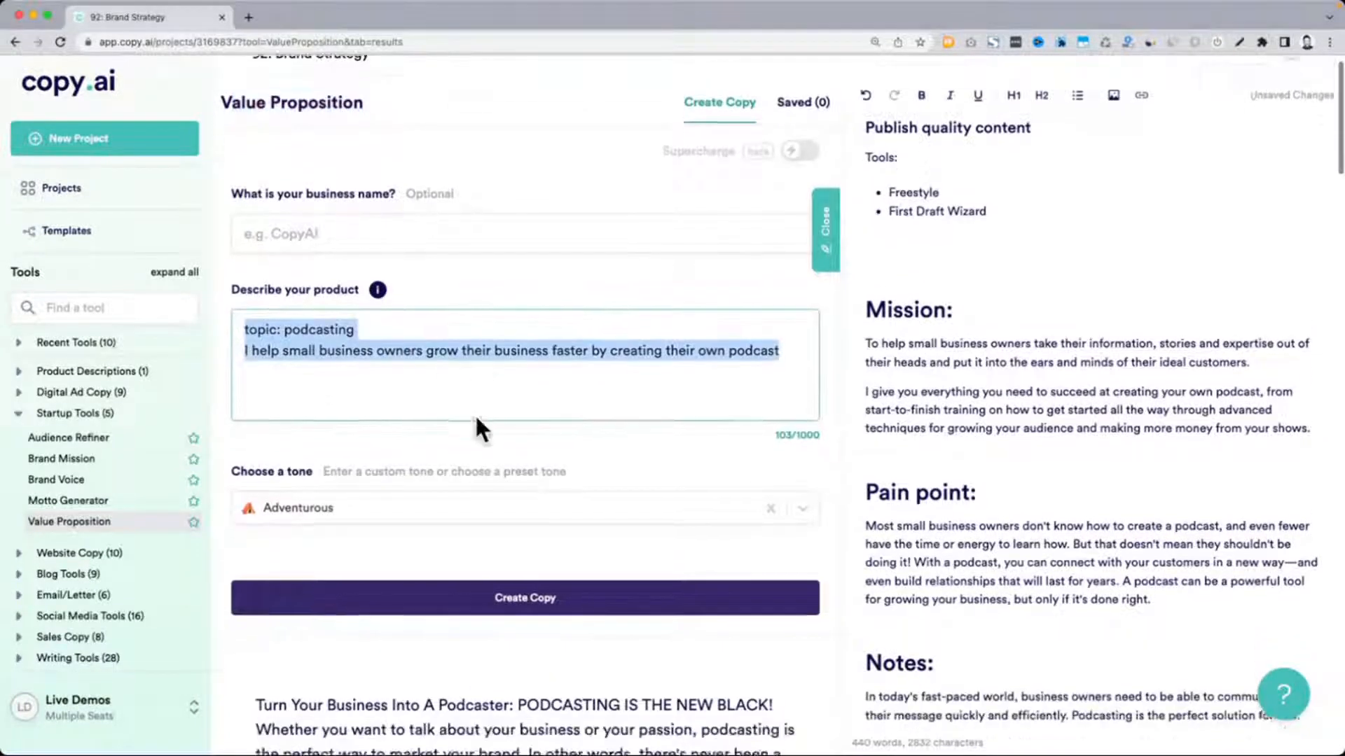
pyautogui.scroll(-2, 474, 414)
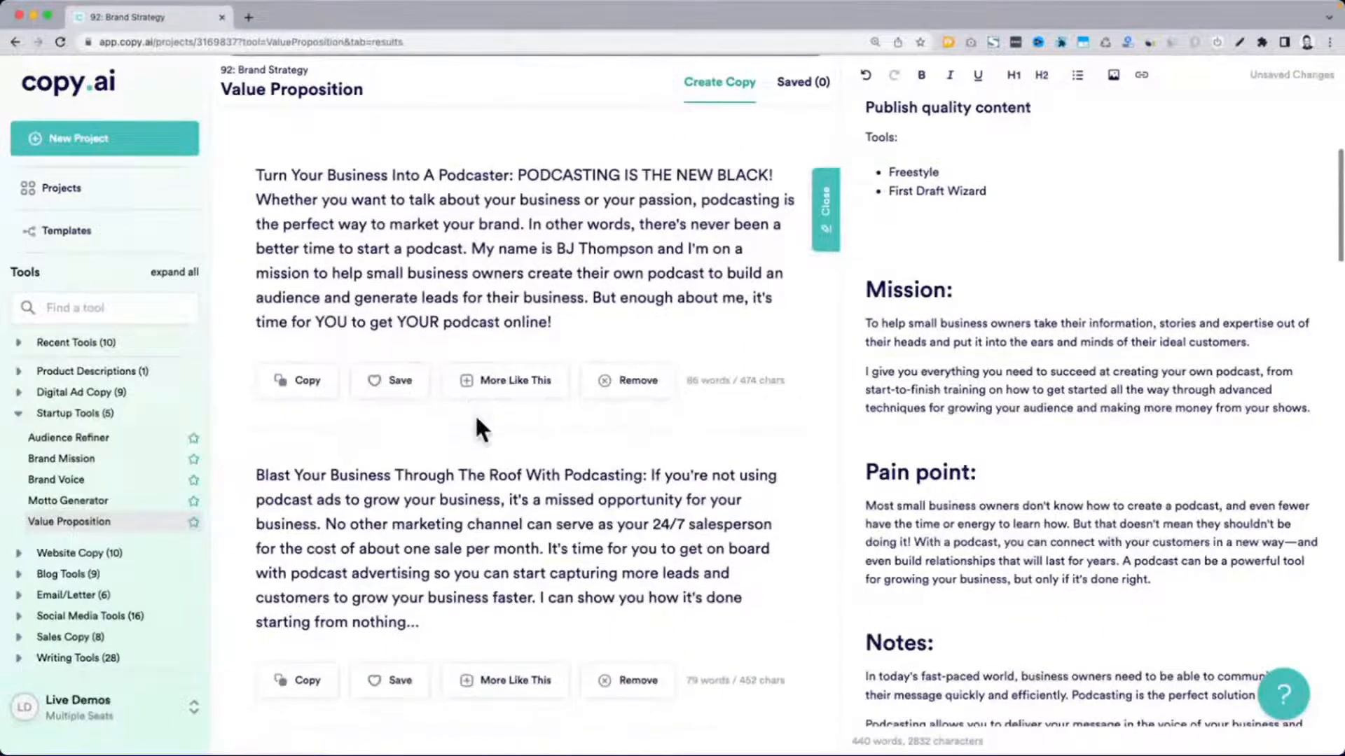
pyautogui.scroll(-3, 445, 263)
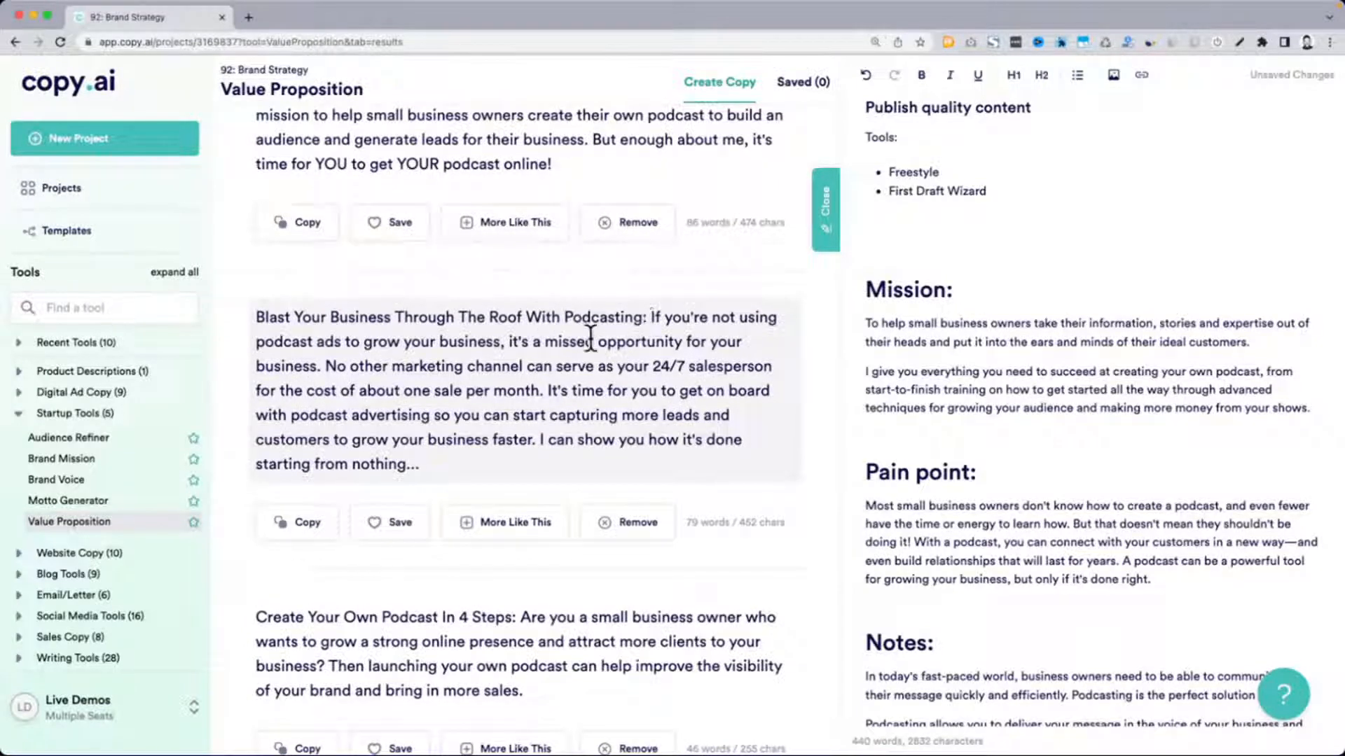
pyautogui.click(332, 365)
pyautogui.press('Return')
pyautogui.press('Return')
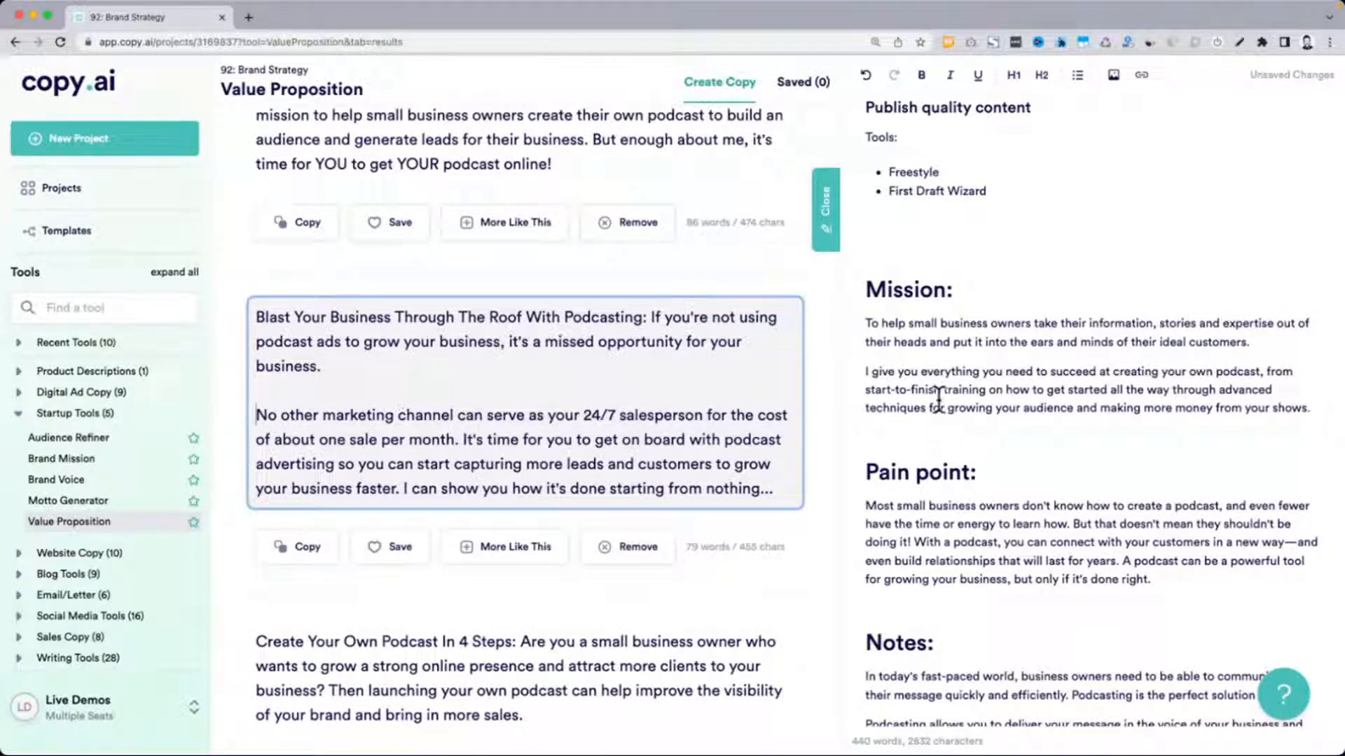
# Copy the sentence beginning "If you're not using podcast ads to grow your business" from the "Blast Your Business" result
pyautogui.click(984, 336)
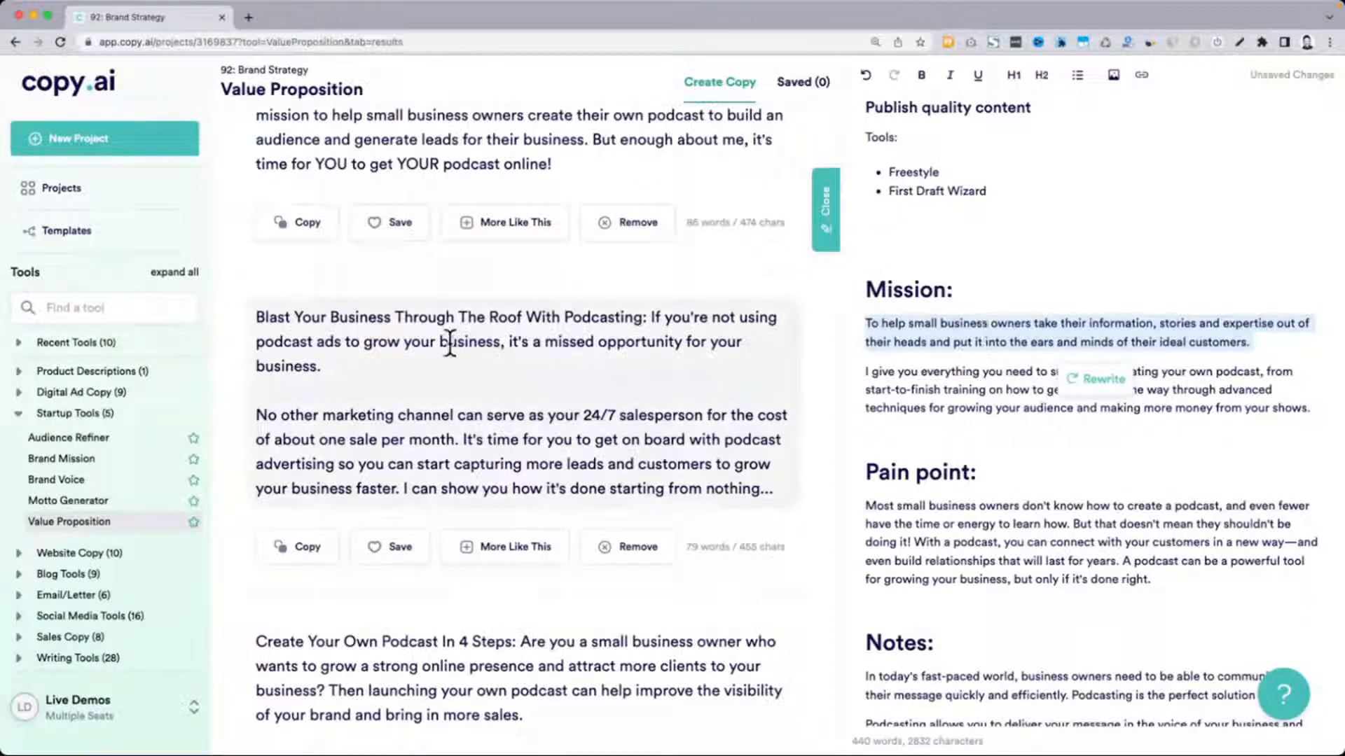
pyautogui.moveTo(260, 315); pyautogui.dragTo(637, 318)
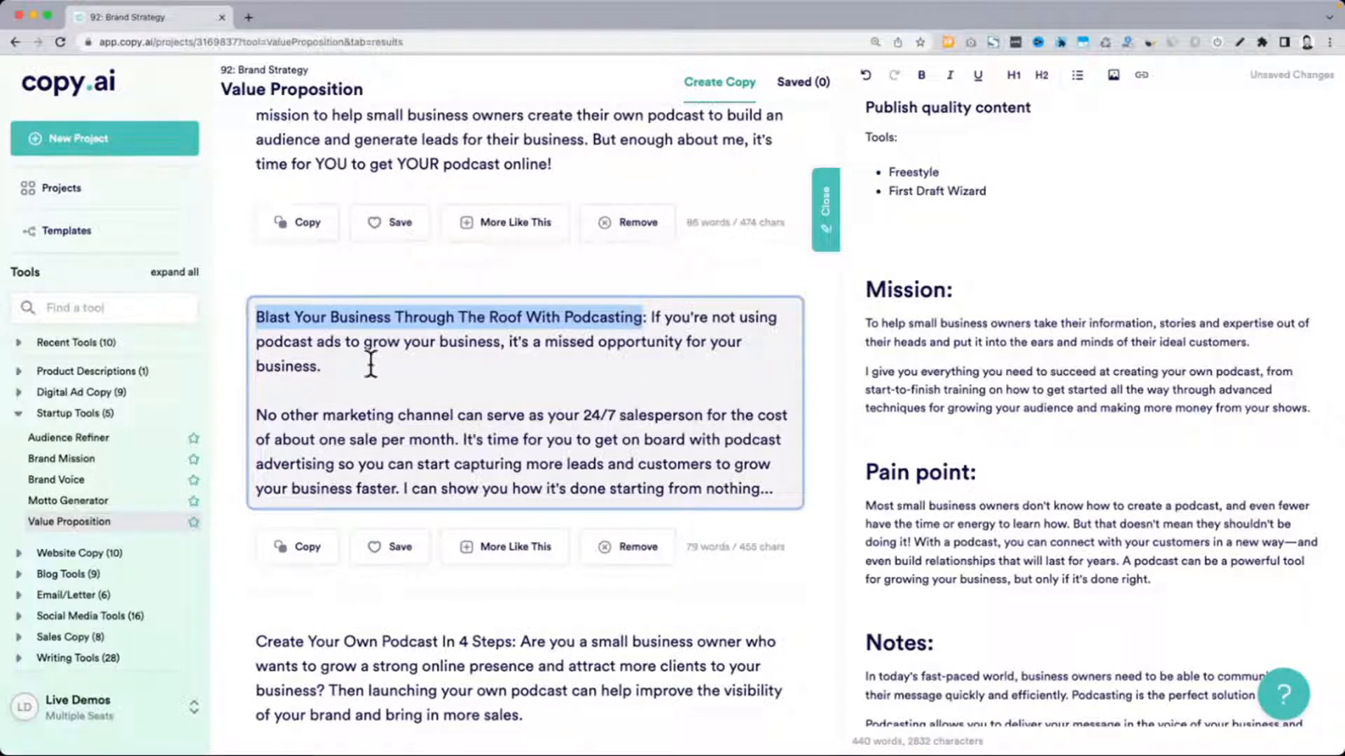
pyautogui.moveTo(360, 365); pyautogui.dragTo(655, 319)
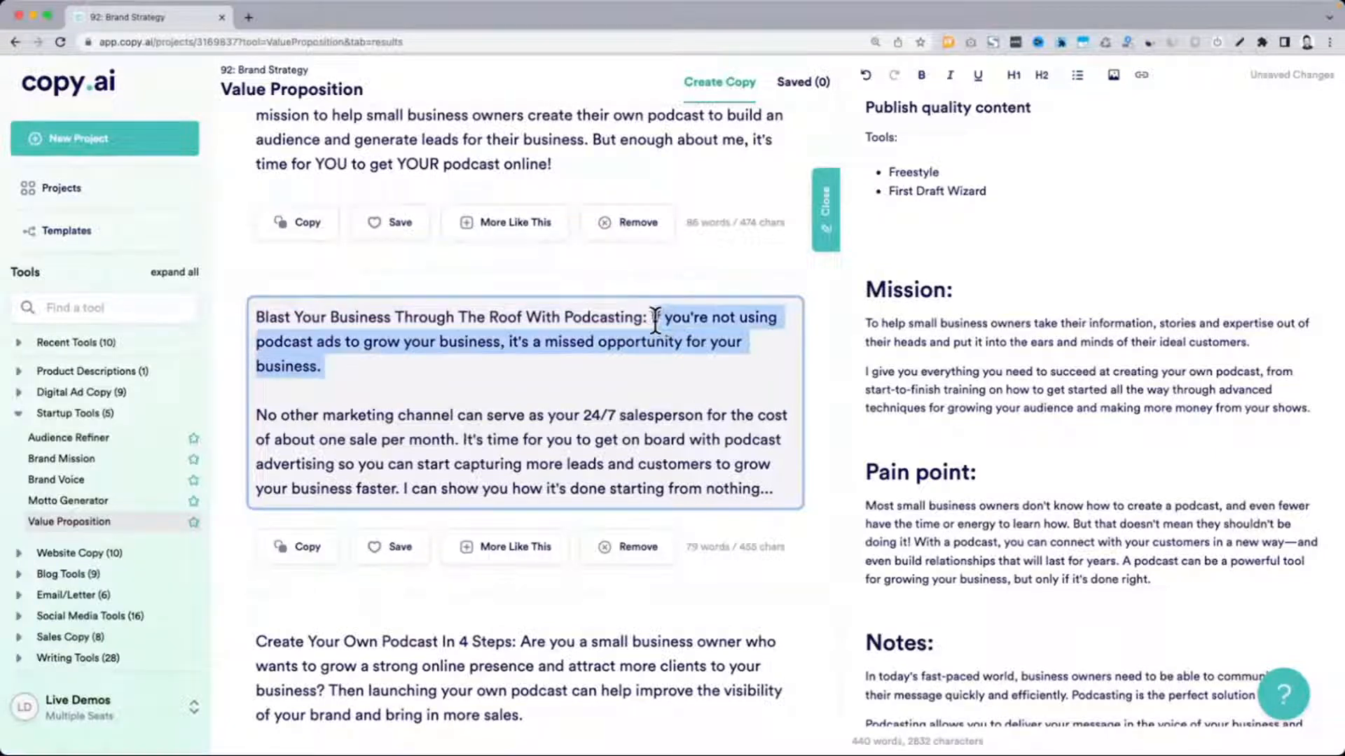
pyautogui.press('super+c')
# Add an "Opportunity:" level 1 heading to the document between the Pain point paragraph and the Notes section
pyautogui.click(1010, 476)
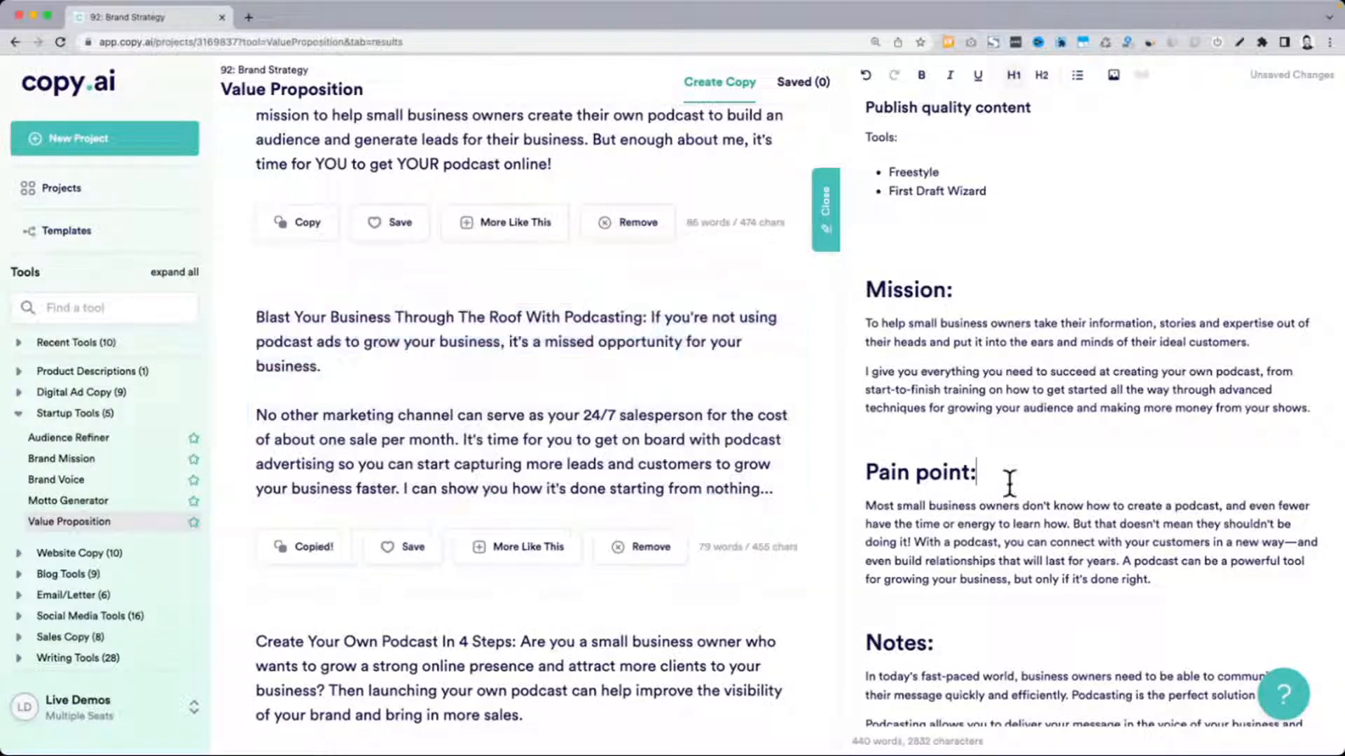
pyautogui.scroll(-1, 1050, 491)
pyautogui.click(1191, 508)
pyautogui.press('Return')
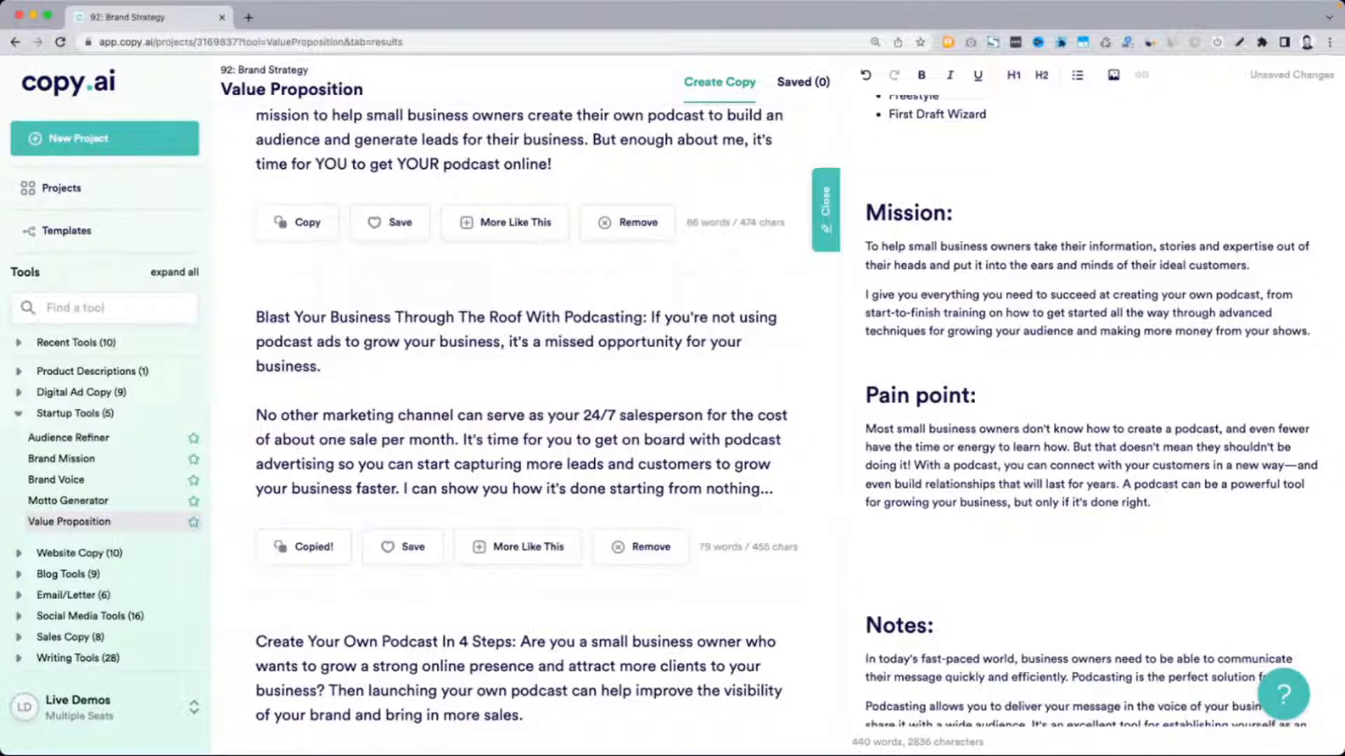
pyautogui.write('ortunity:')
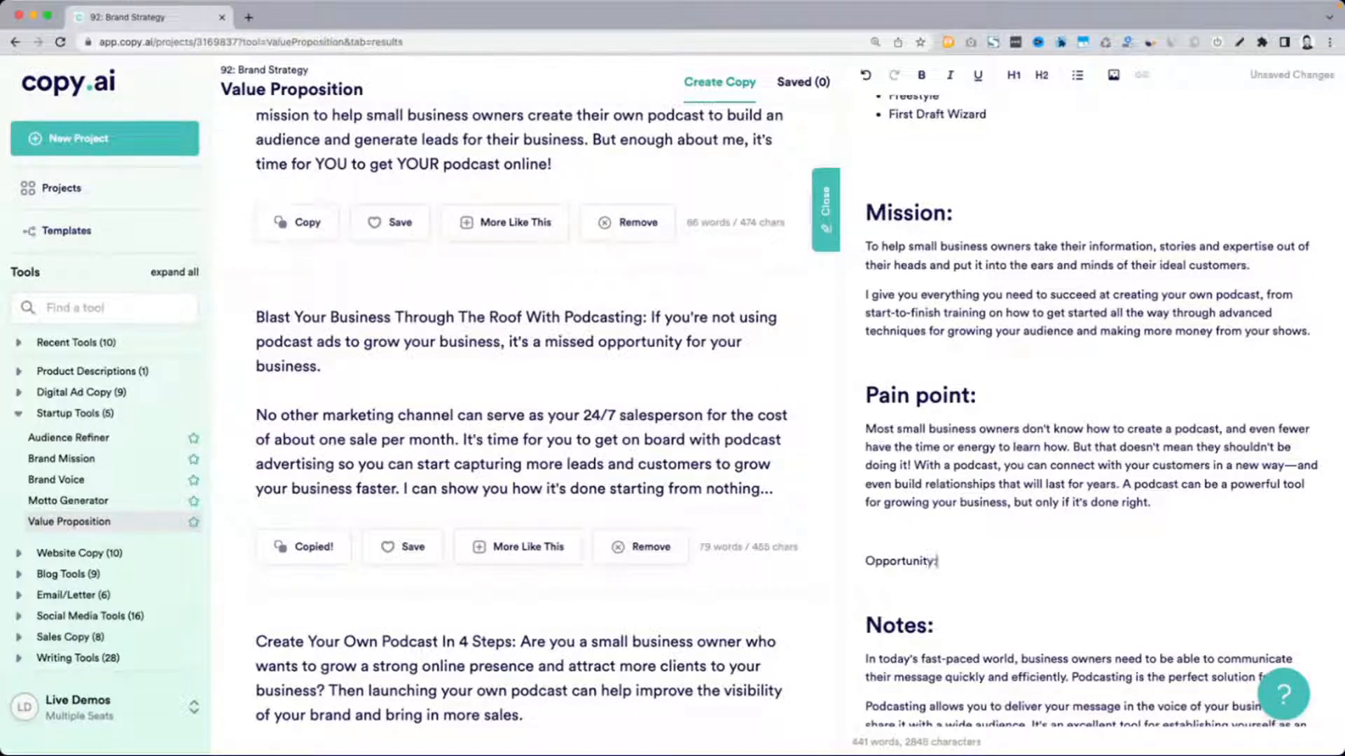
pyautogui.press('super+alt+1')
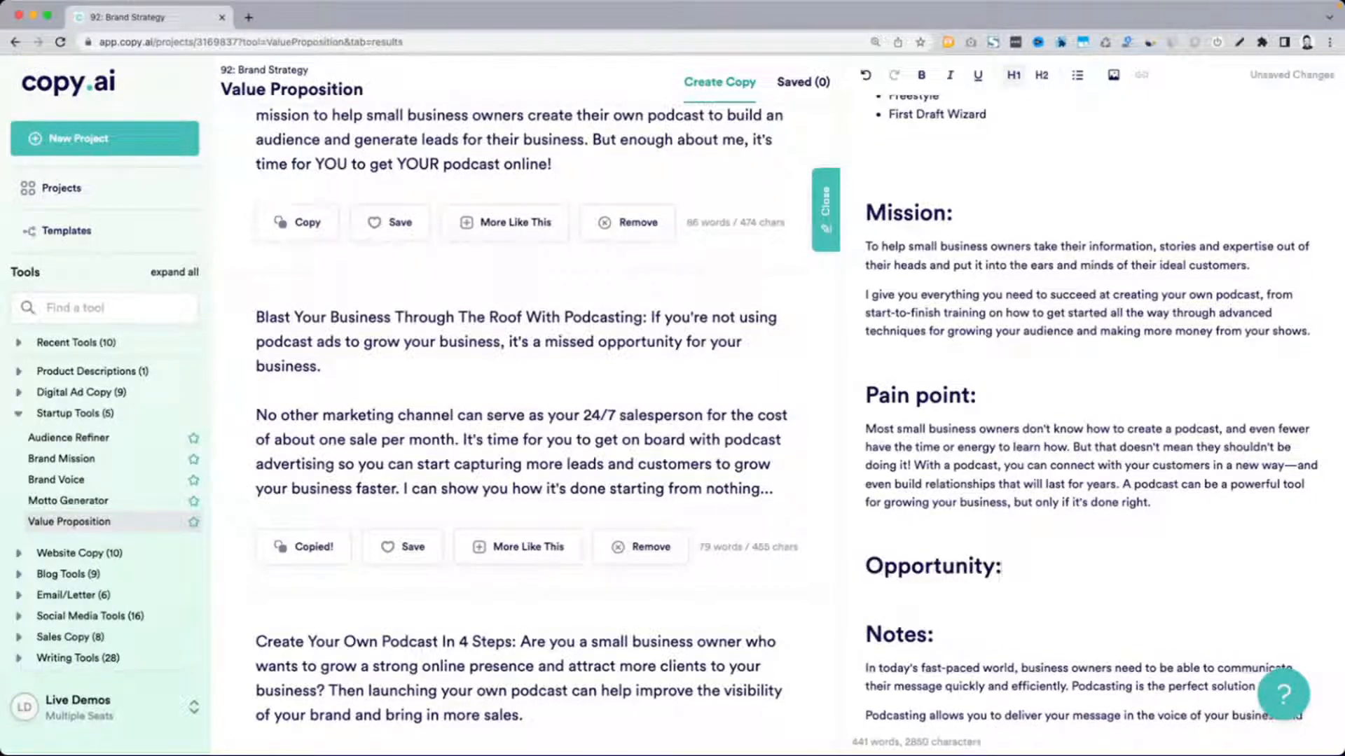
# Paste the copied missed-opportunity sentence about podcast ads as a paragraph under the "Opportunity:" heading
pyautogui.press('Return')
pyautogui.press('super+v')
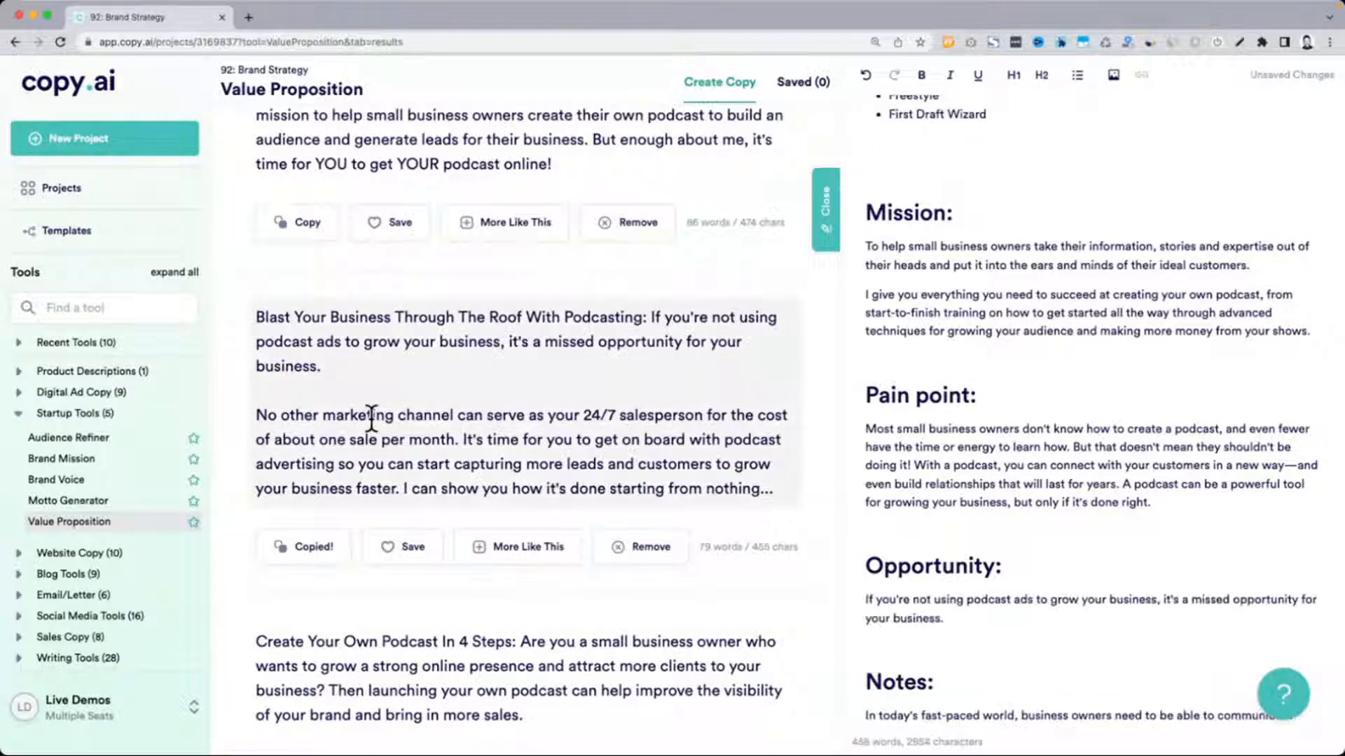
# Replace "podcast advertising" with "podcasting" in the second paragraph of the "Blast Your Business Through The Roof With Podcasting" result
pyautogui.moveTo(256, 415); pyautogui.dragTo(555, 416)
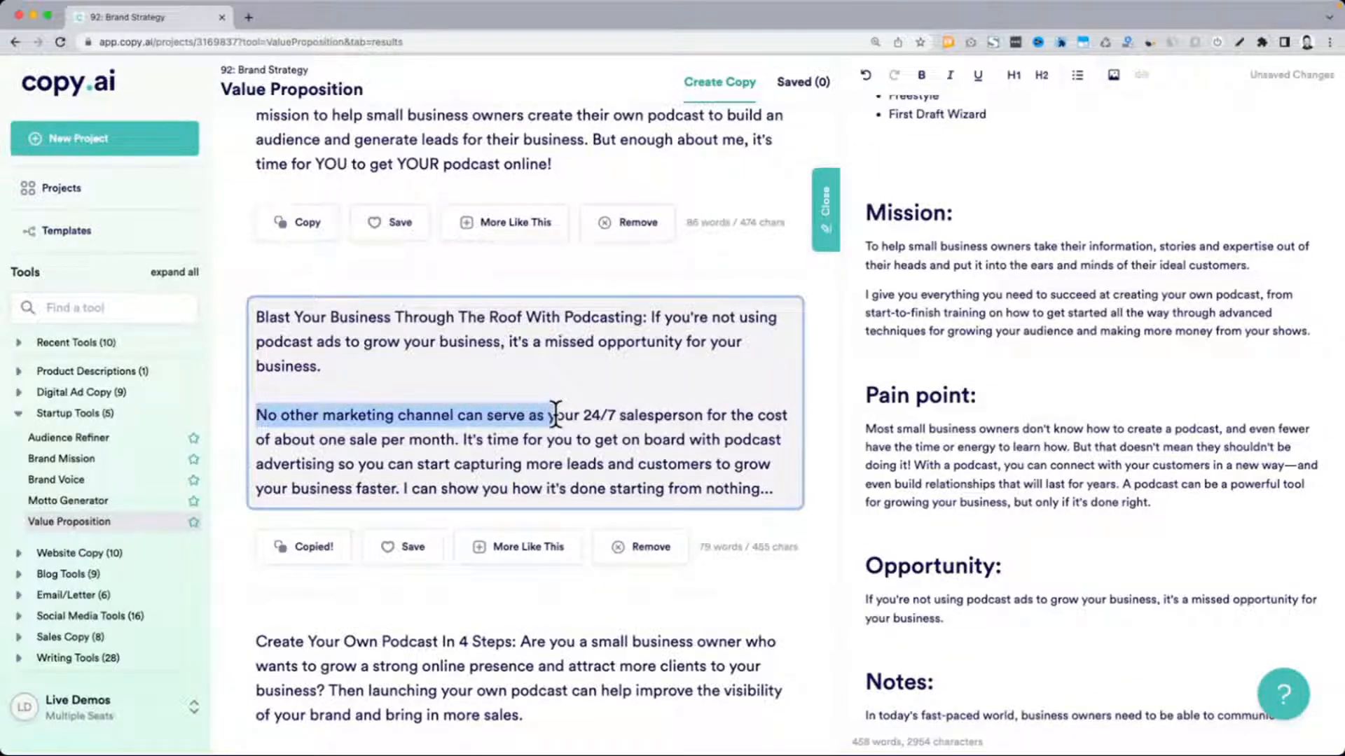
pyautogui.moveTo(556, 415); pyautogui.dragTo(467, 441)
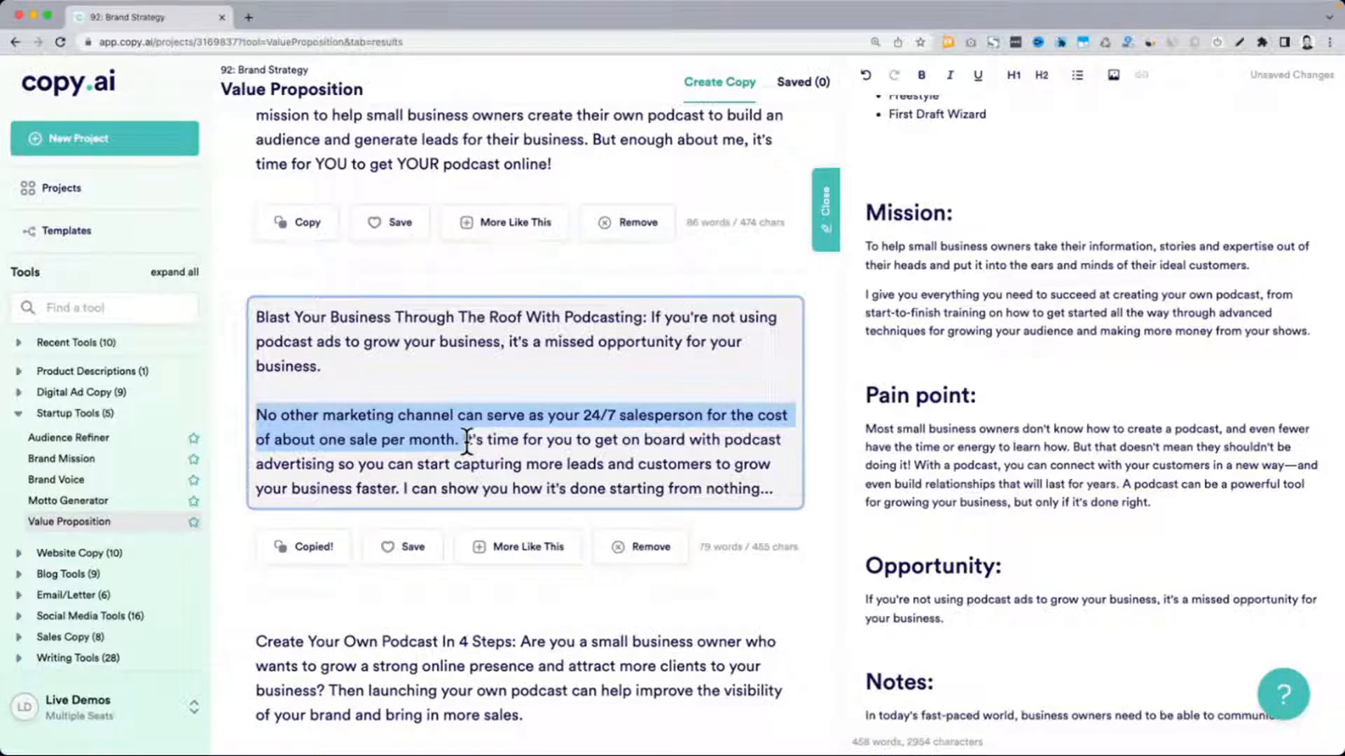
pyautogui.moveTo(467, 441); pyautogui.dragTo(553, 468)
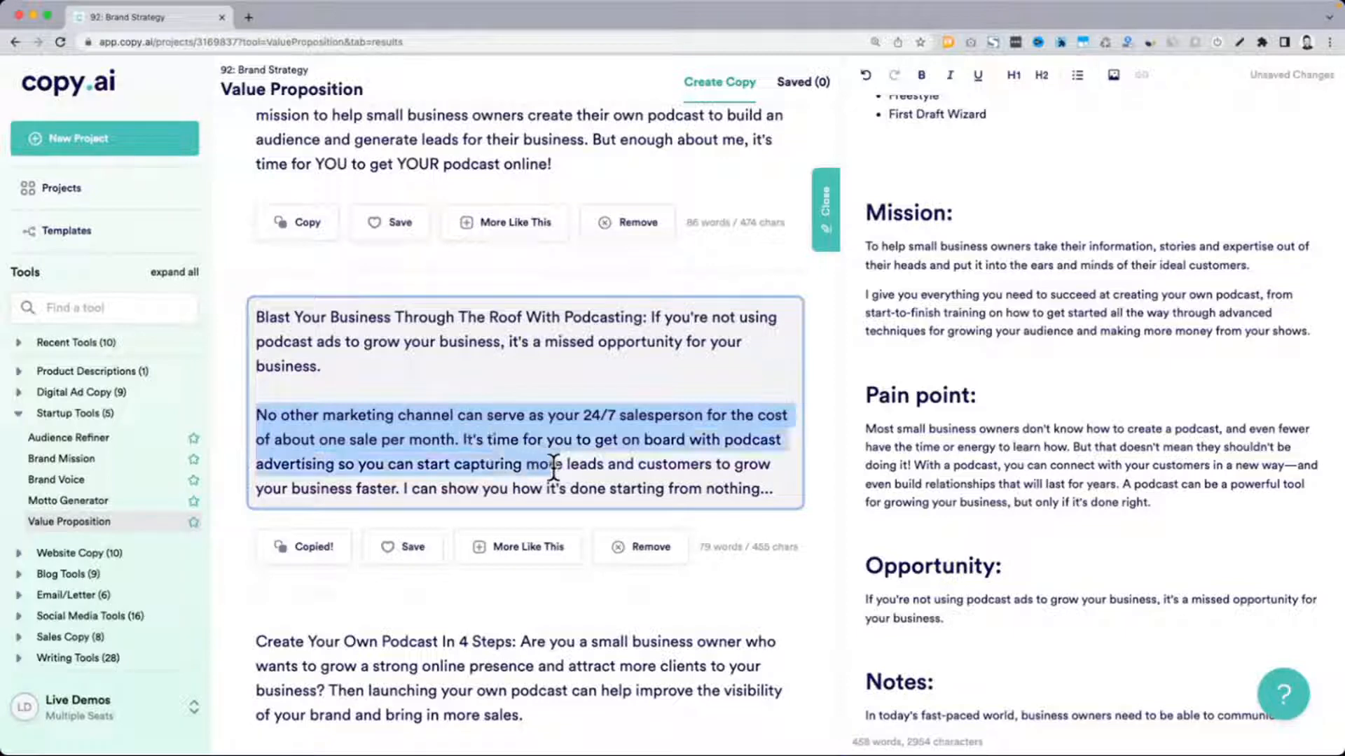
pyautogui.doubleClick(295, 460)
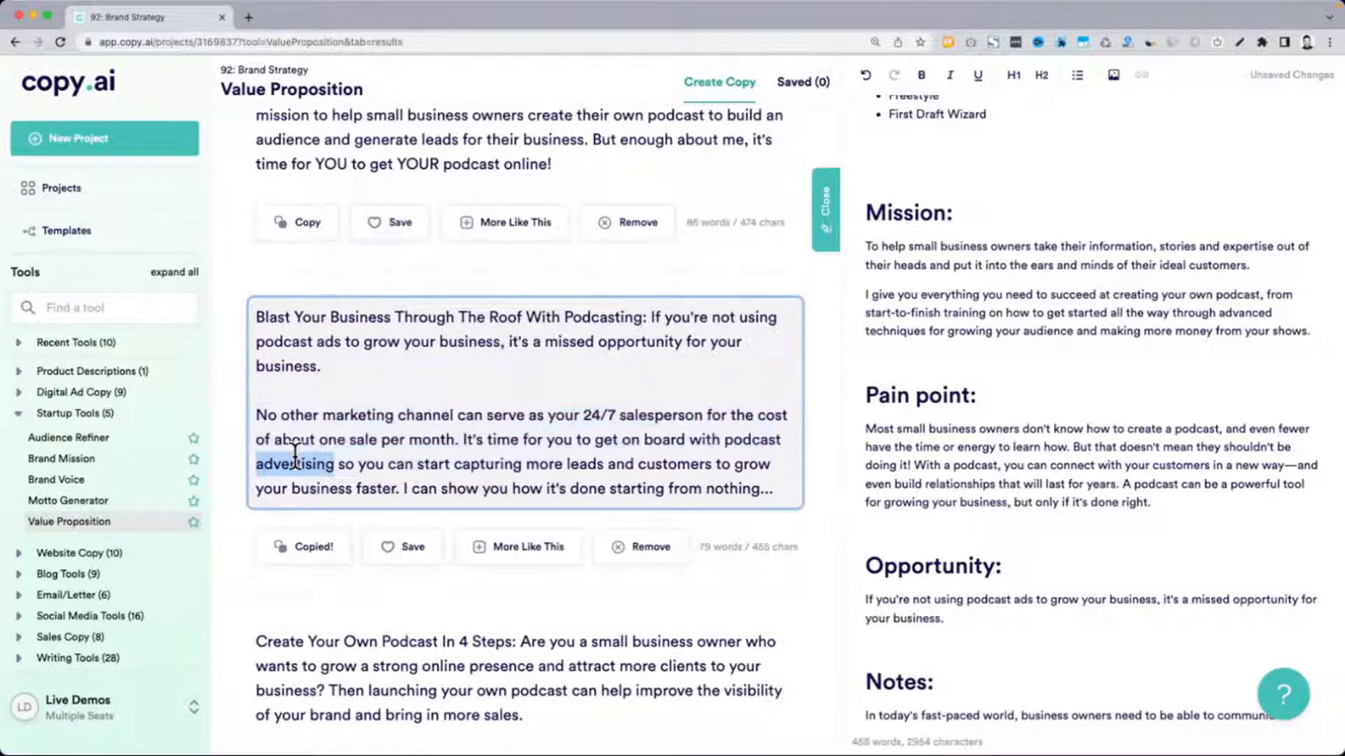
pyautogui.press('BackSpace')
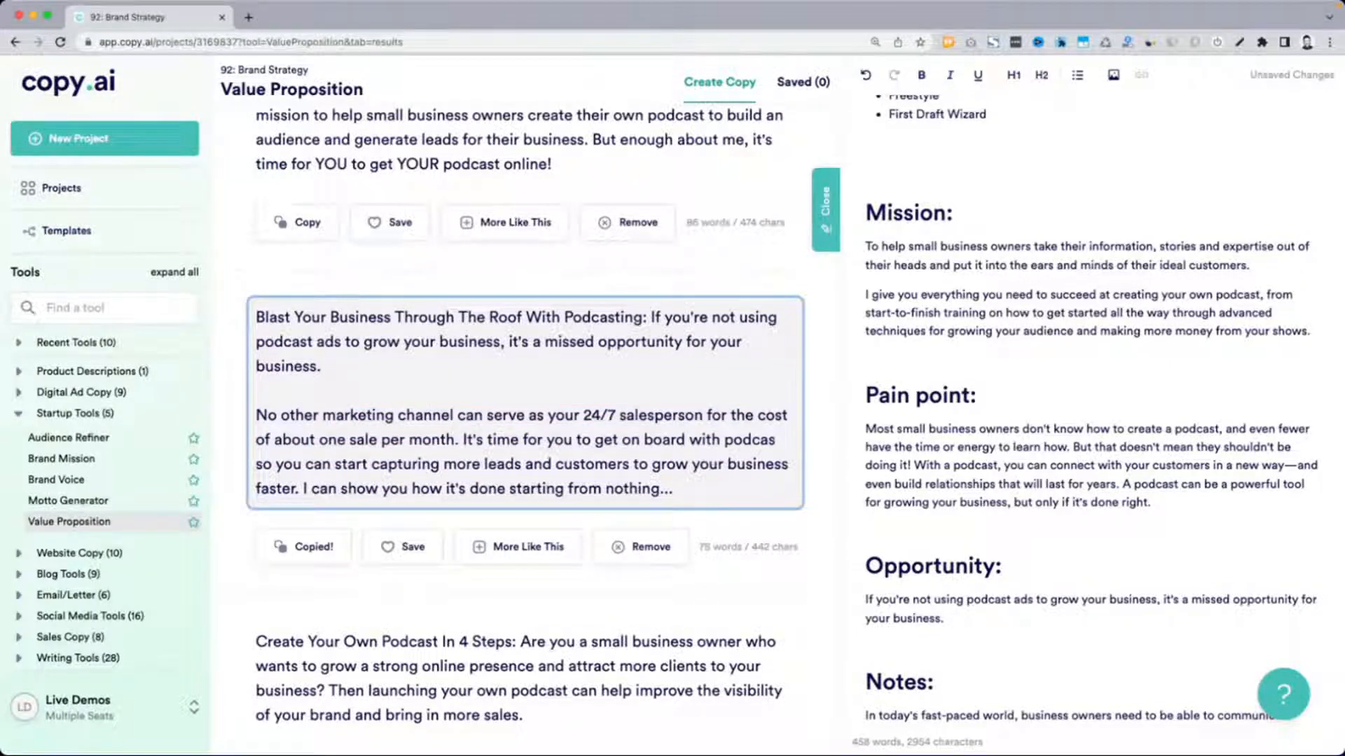
pyautogui.write('ting')
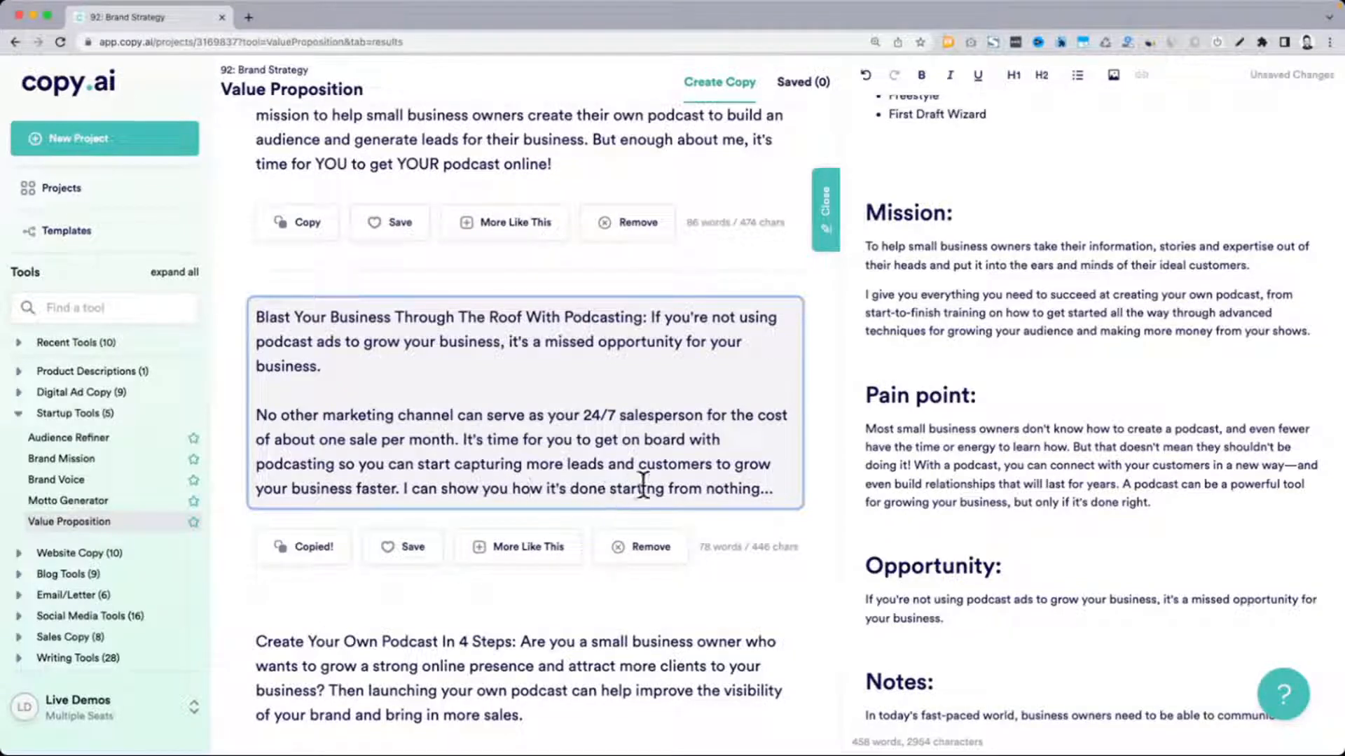
# Copy the paragraph beginning "No other marketing channel" from the result into the Opportunity section as its second paragraph
pyautogui.moveTo(786, 489); pyautogui.dragTo(261, 418)
pyautogui.hotkey('ctrl', 'c')
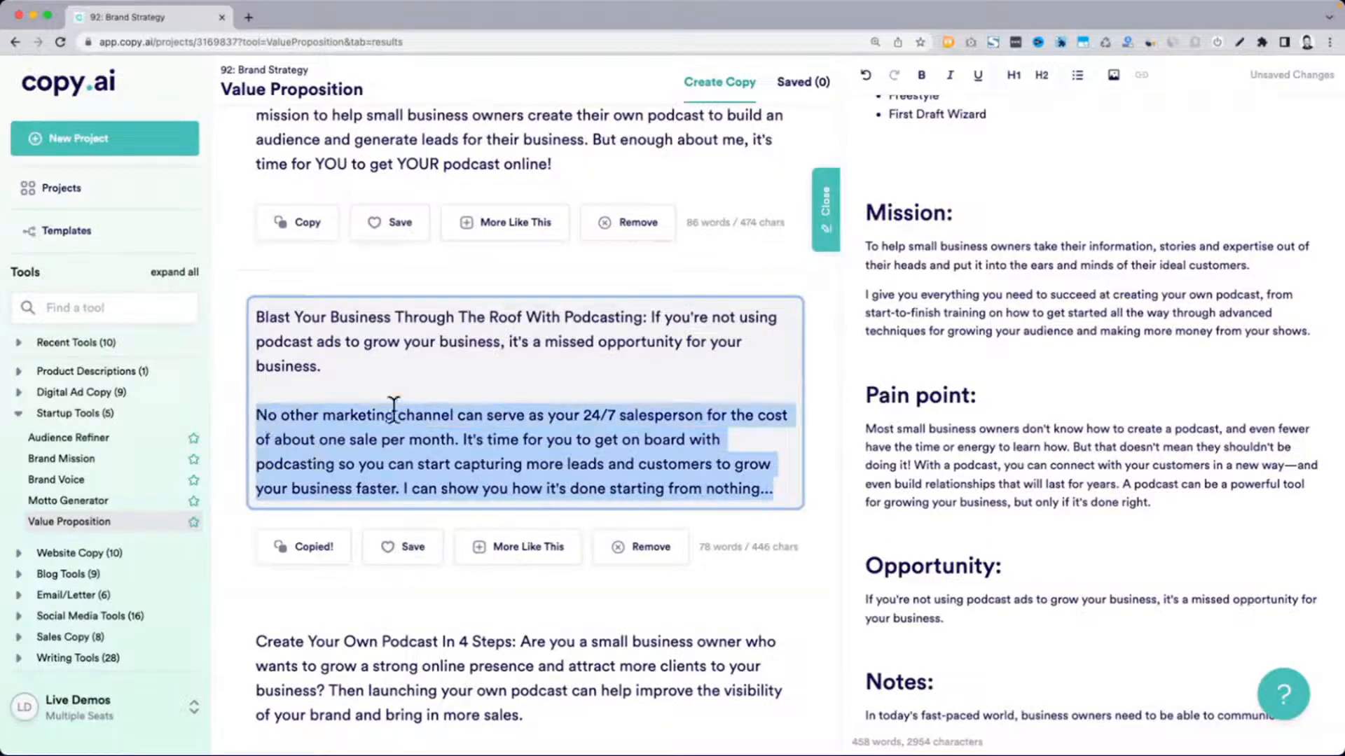
pyautogui.click(1025, 629)
pyautogui.hotkey('ctrl', 'v')
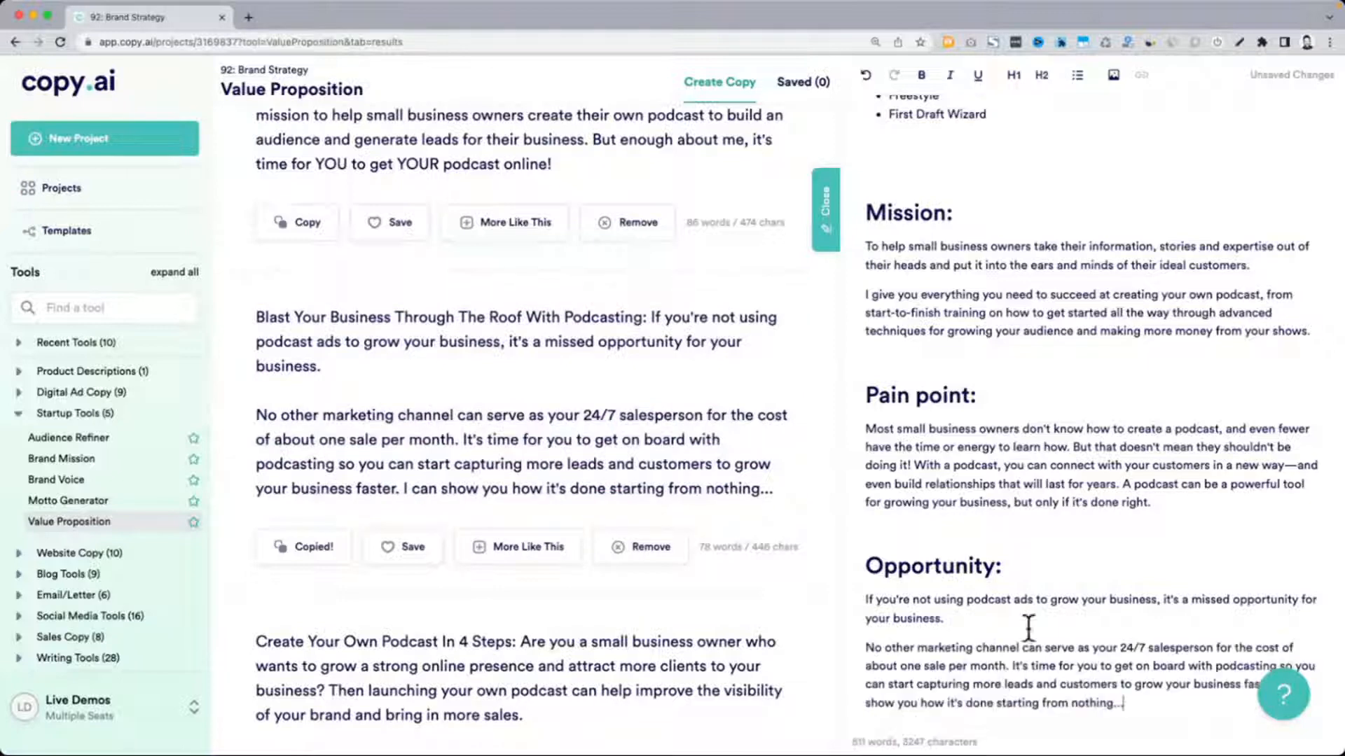
# Move the text from "With a podcast" to "done right." out of Pain point into its own paragraph after the first Opportunity sentence
pyautogui.click(1074, 518)
pyautogui.moveTo(914, 466); pyautogui.dragTo(1156, 504)
pyautogui.press('super+c')
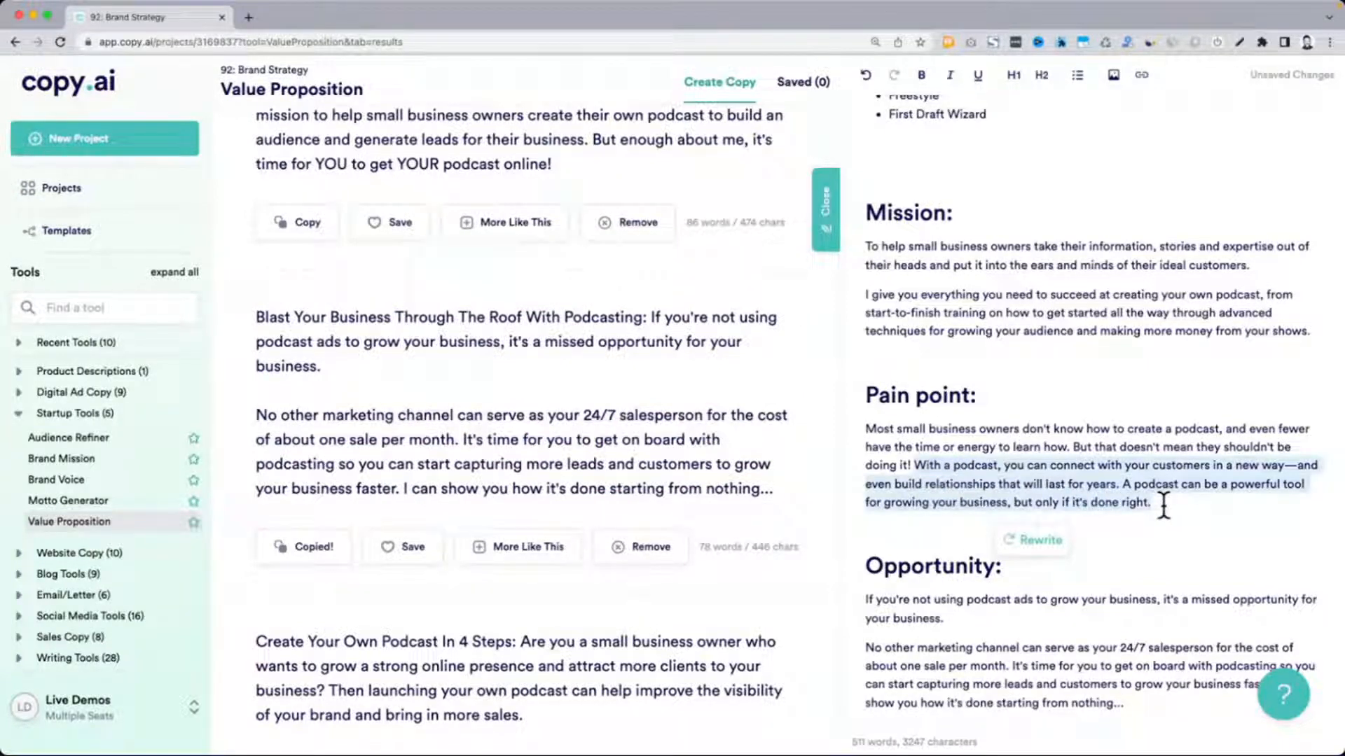
pyautogui.press('BackSpace')
pyautogui.click(949, 579)
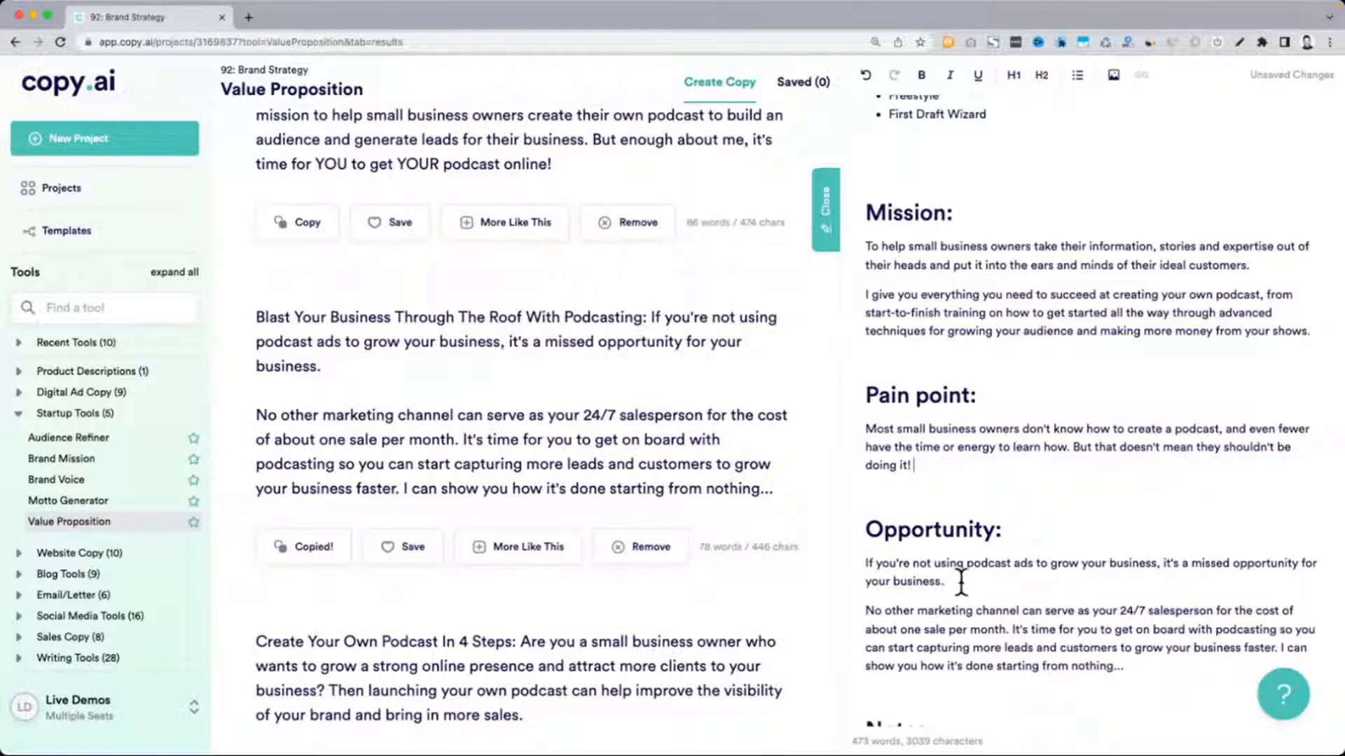
pyautogui.press('Return')
pyautogui.press('super+v')
pyautogui.scroll(-2, 998, 571)
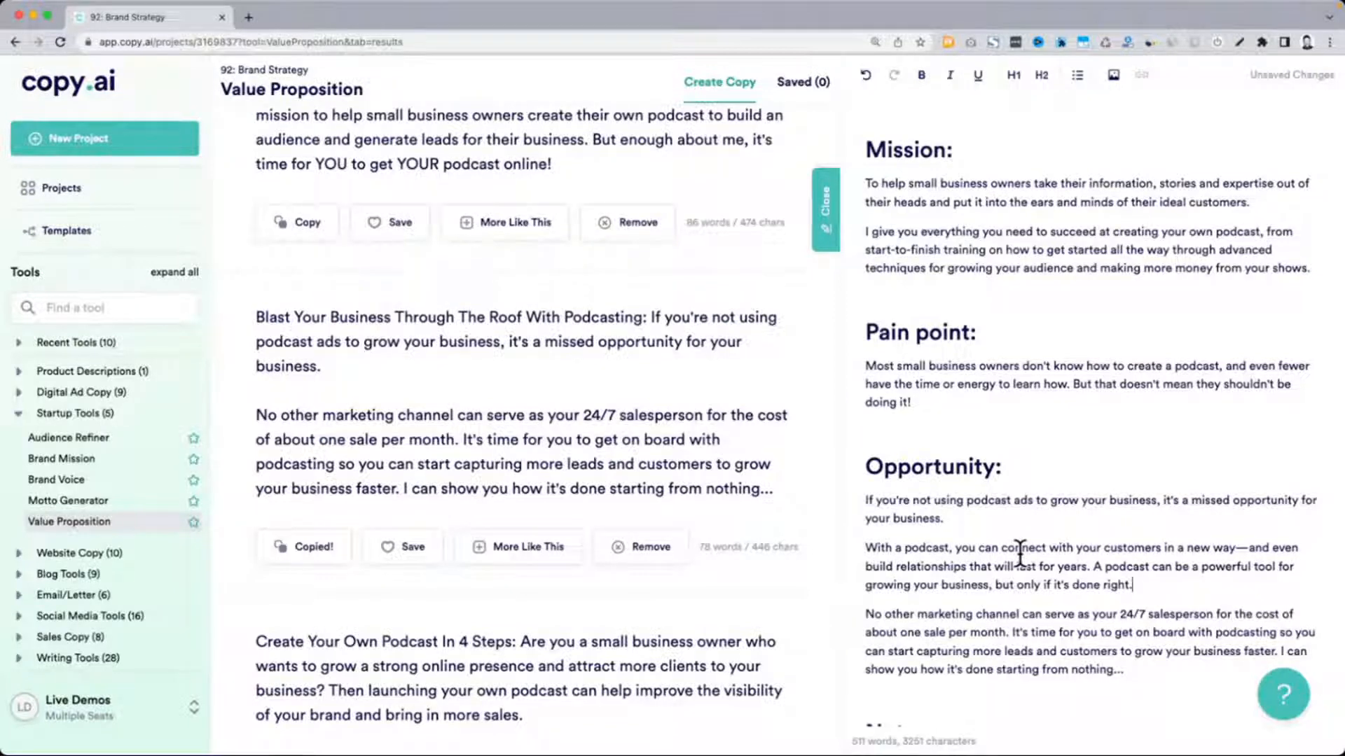
# Review the document's Opportunity and Mission text and examine the "Create Your Own Podcast In 4 Steps" result for further usable copy
pyautogui.scroll(-1, 1021, 553)
pyautogui.moveTo(866, 584); pyautogui.dragTo(1141, 637)
pyautogui.click(1141, 637)
pyautogui.scroll(2, 1141, 638)
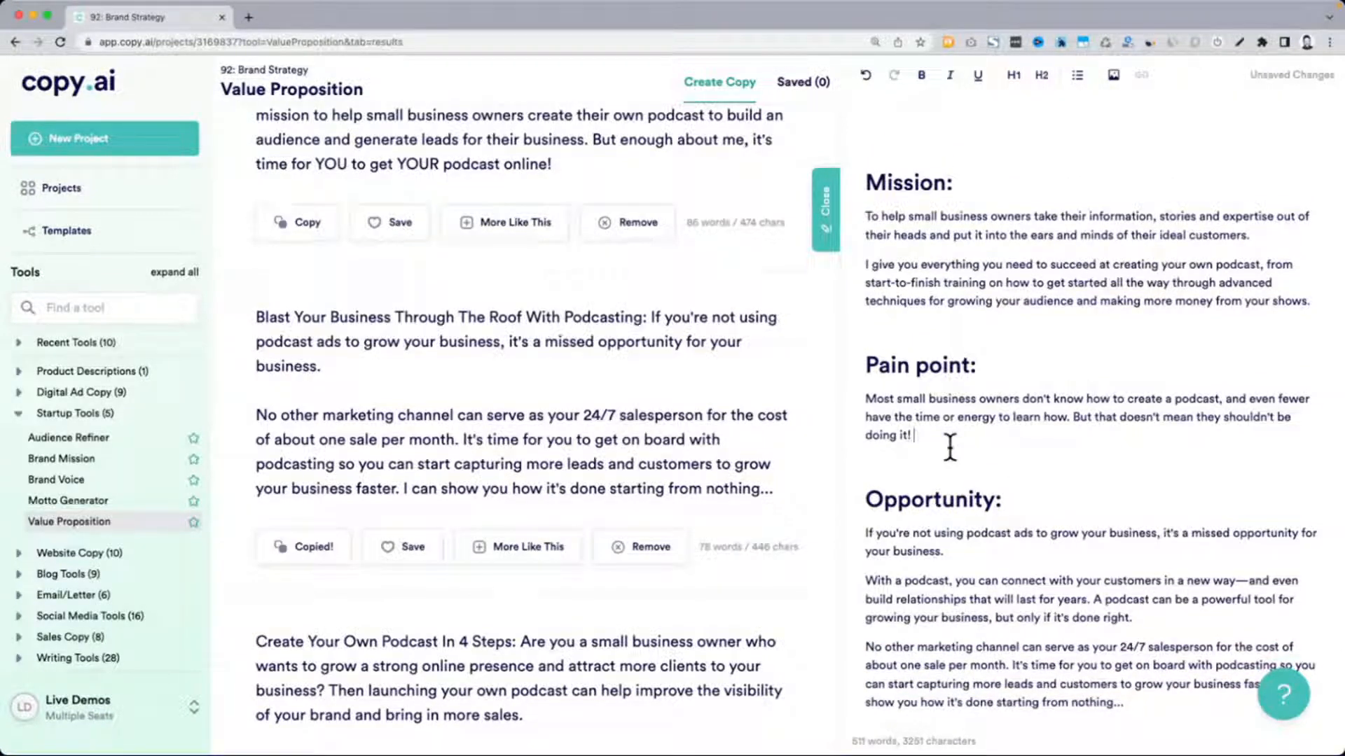
pyautogui.moveTo(866, 216); pyautogui.dragTo(1107, 315)
pyautogui.click(1107, 315)
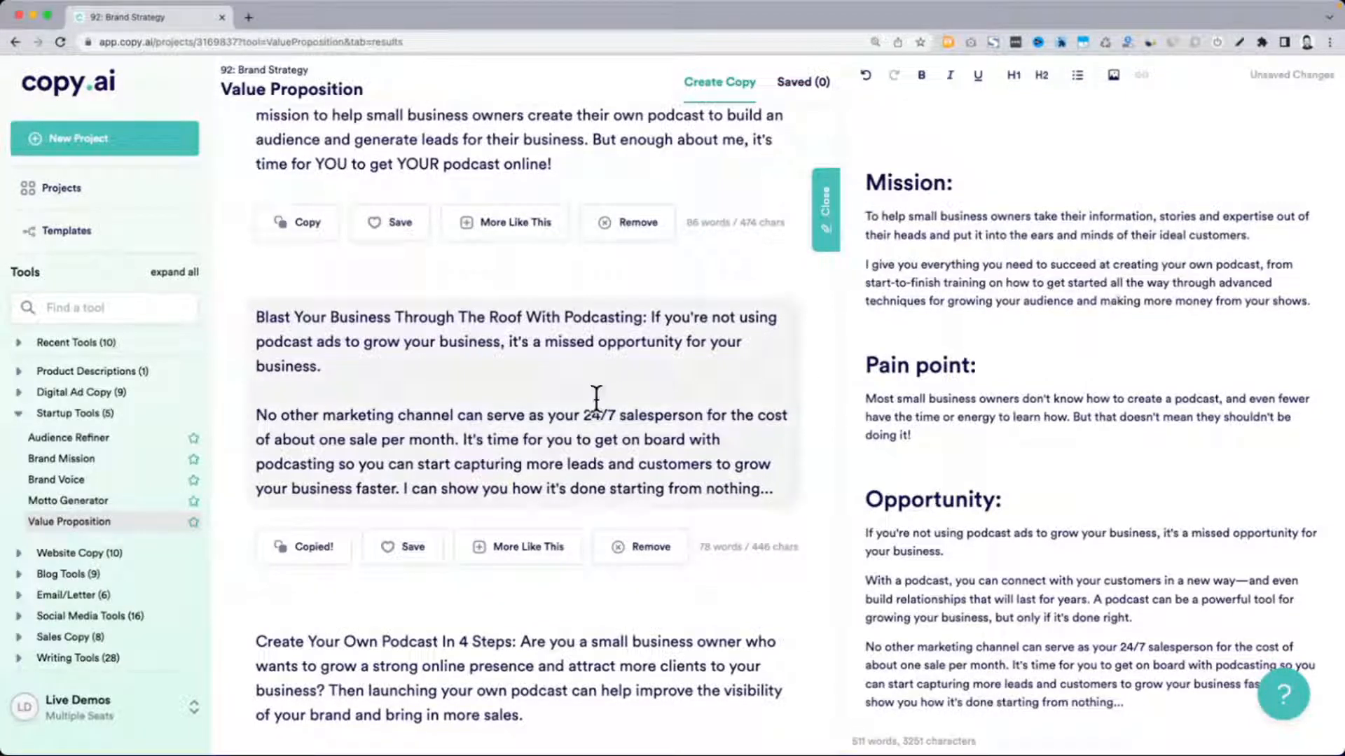
pyautogui.scroll(-5, 596, 397)
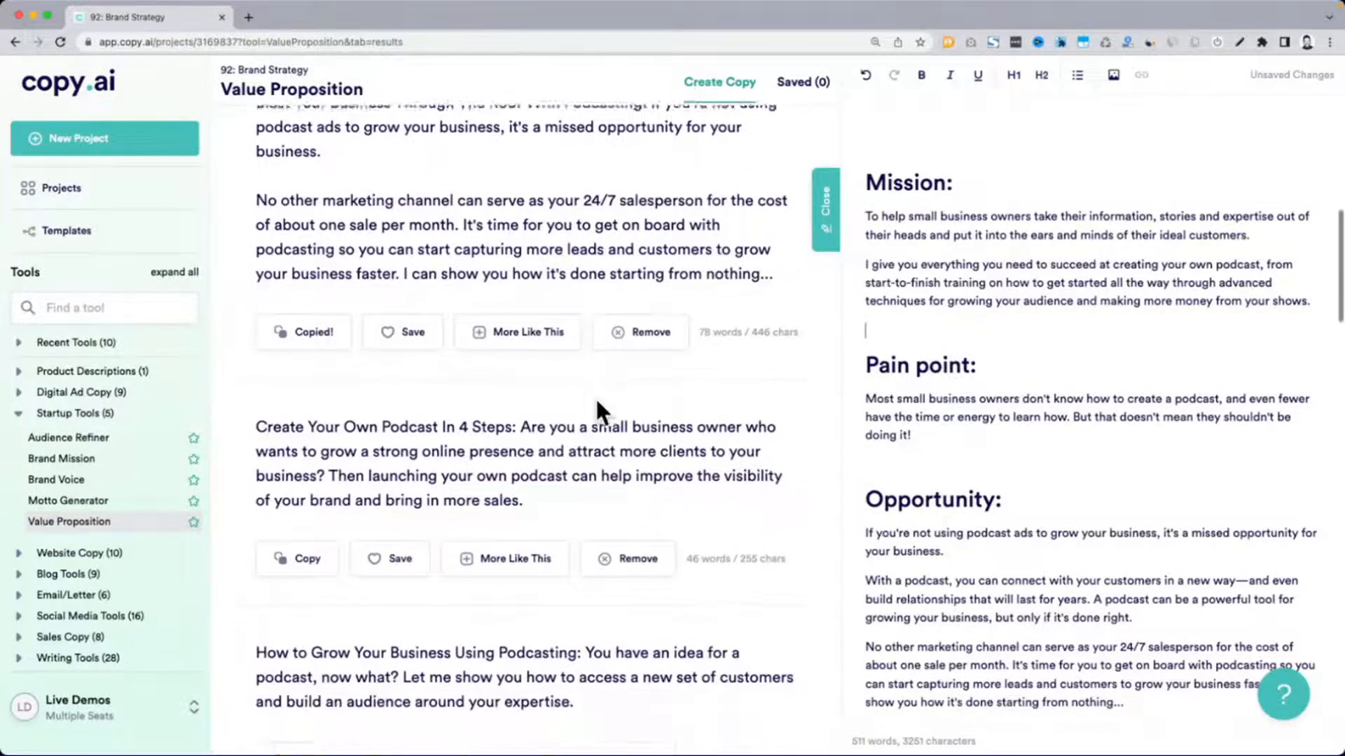
pyautogui.moveTo(225, 89); pyautogui.dragTo(364, 89)
pyautogui.moveTo(519, 378); pyautogui.dragTo(588, 442)
pyautogui.scroll(3, 992, 371)
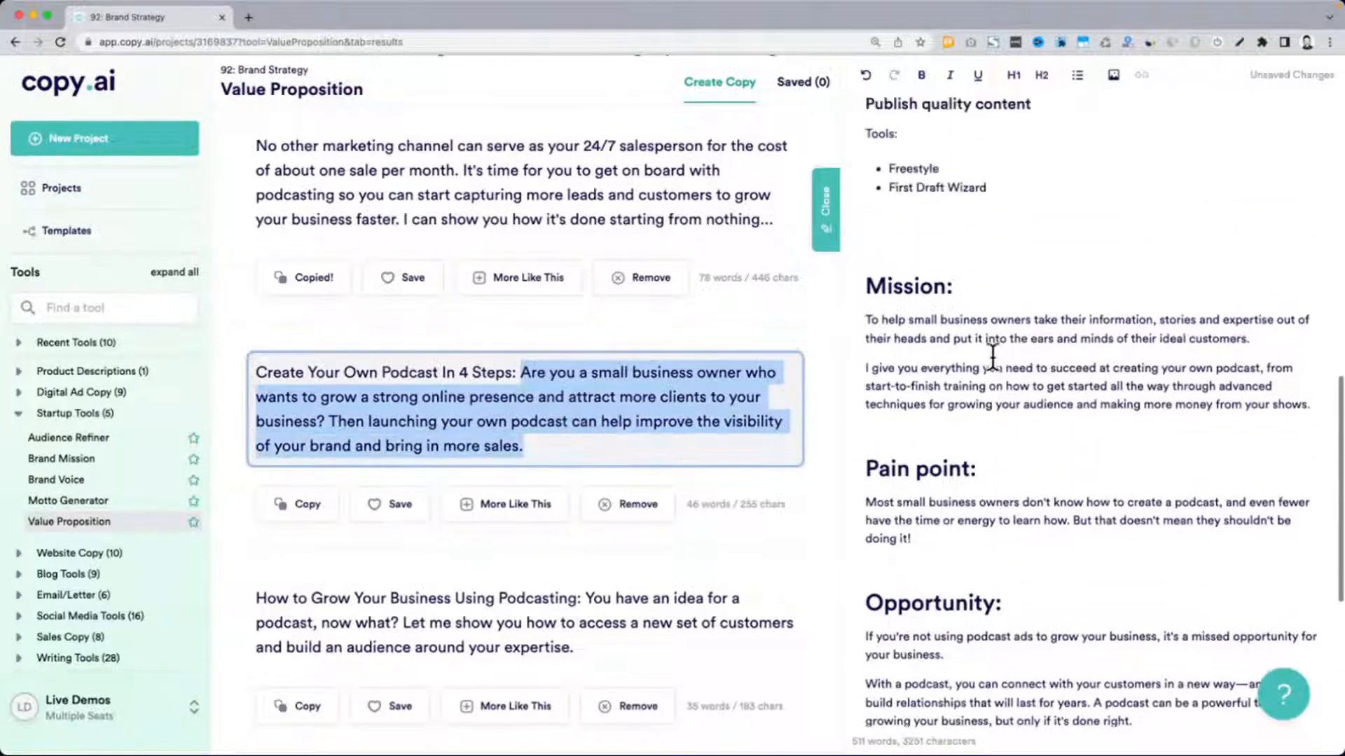
pyautogui.click(936, 255)
pyautogui.scroll(1, 939, 261)
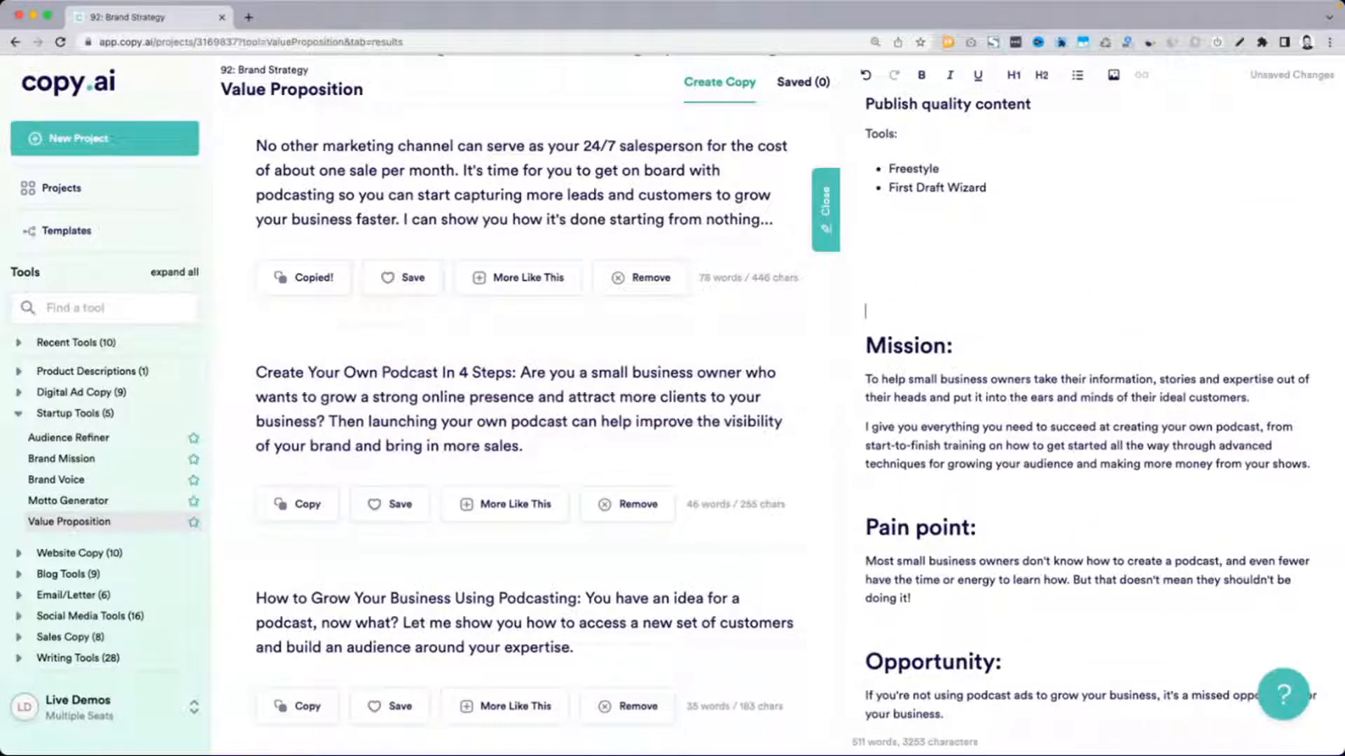
pyautogui.press('BackSpace')
pyautogui.press('BackSpace')
# Add an "Audience:" level 1 heading between the Mission and Pain point sections, with an empty line below it
pyautogui.click(1327, 404)
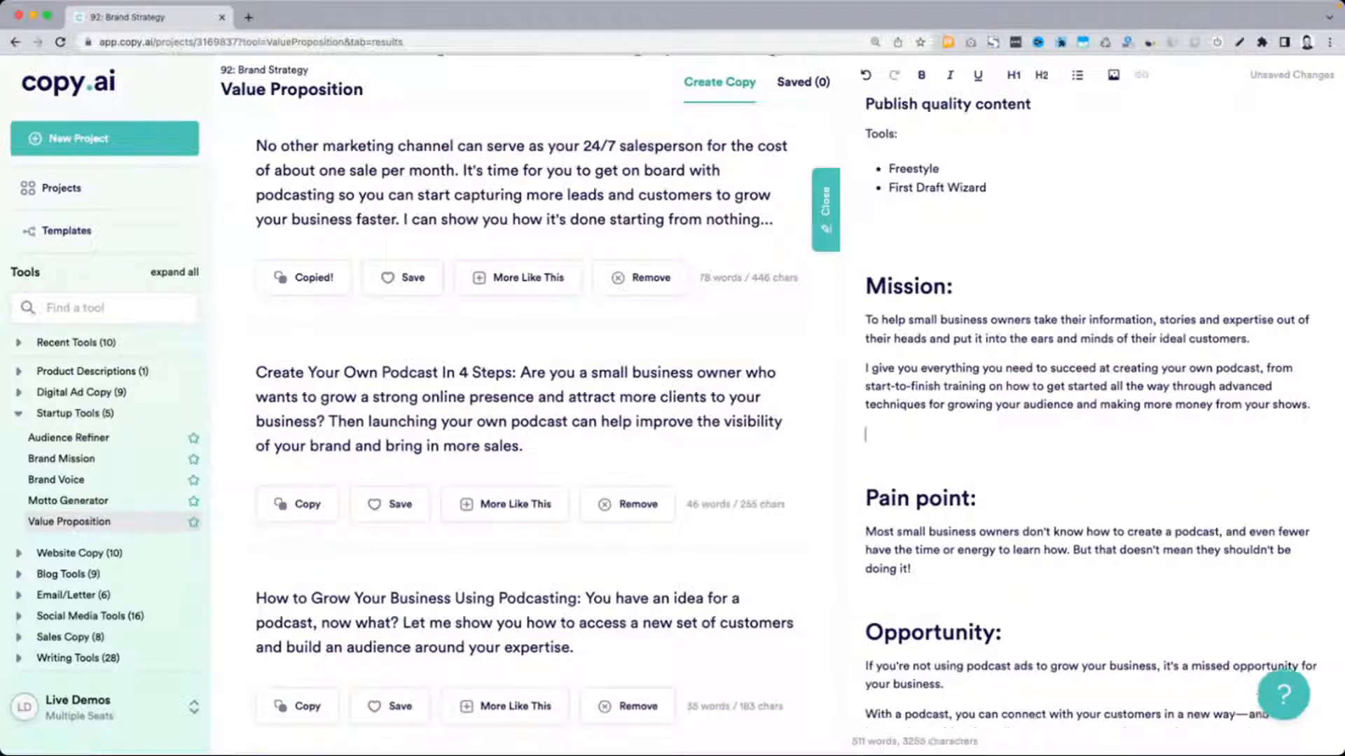
pyautogui.press('Return')
pyautogui.write('Audience:')
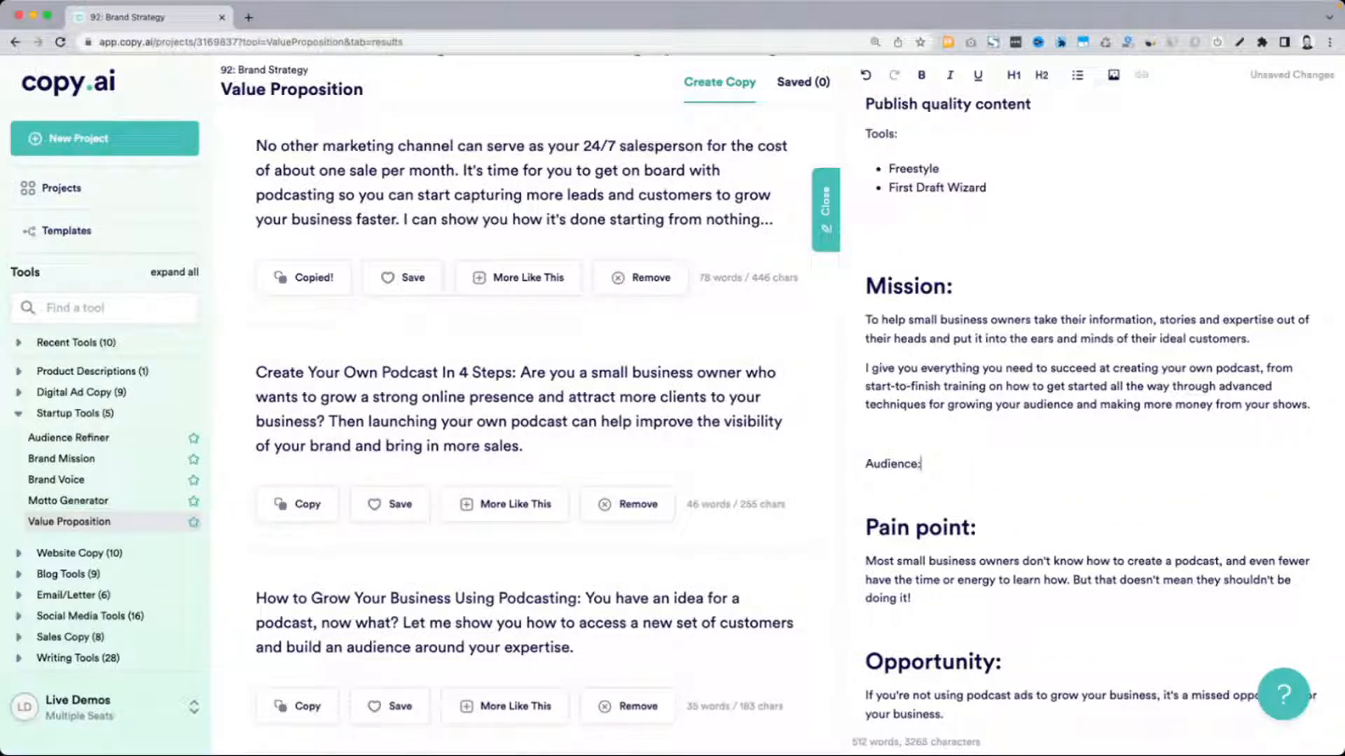
pyautogui.press('super+alt+1')
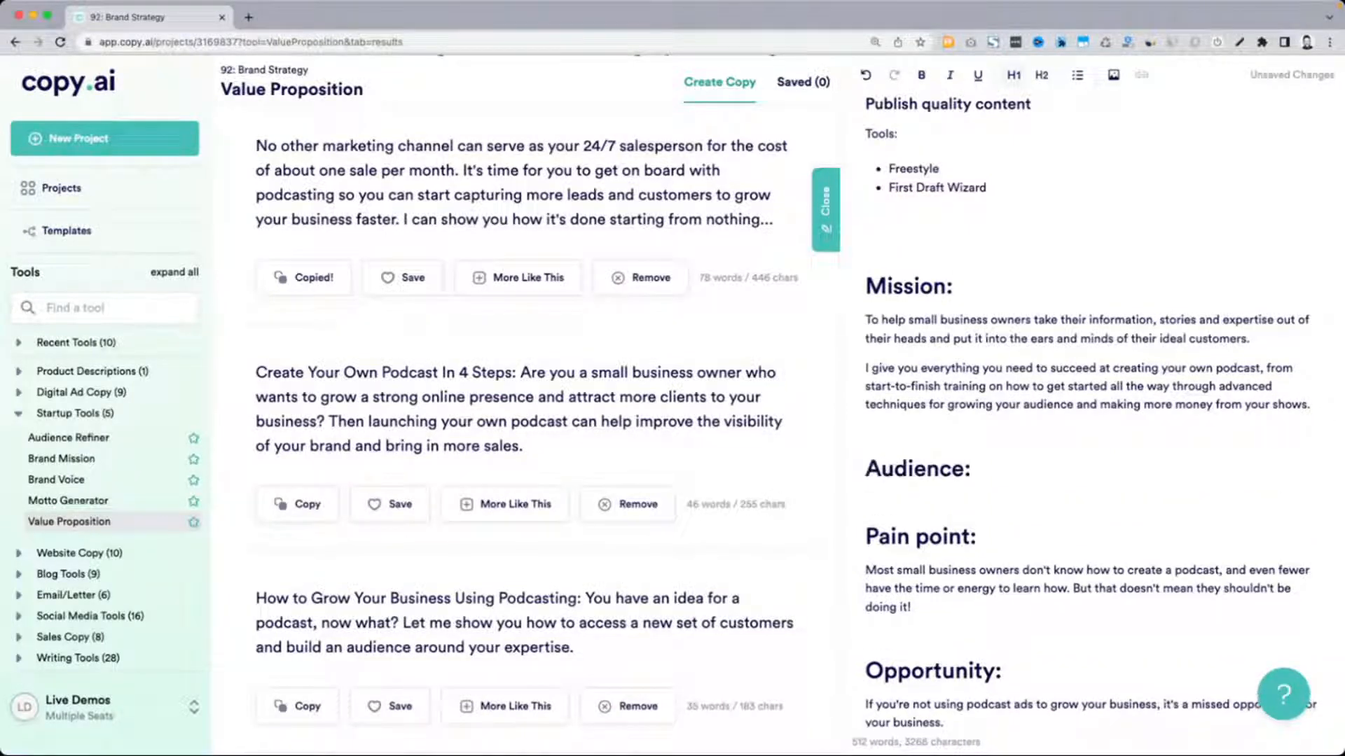
pyautogui.press('Return')
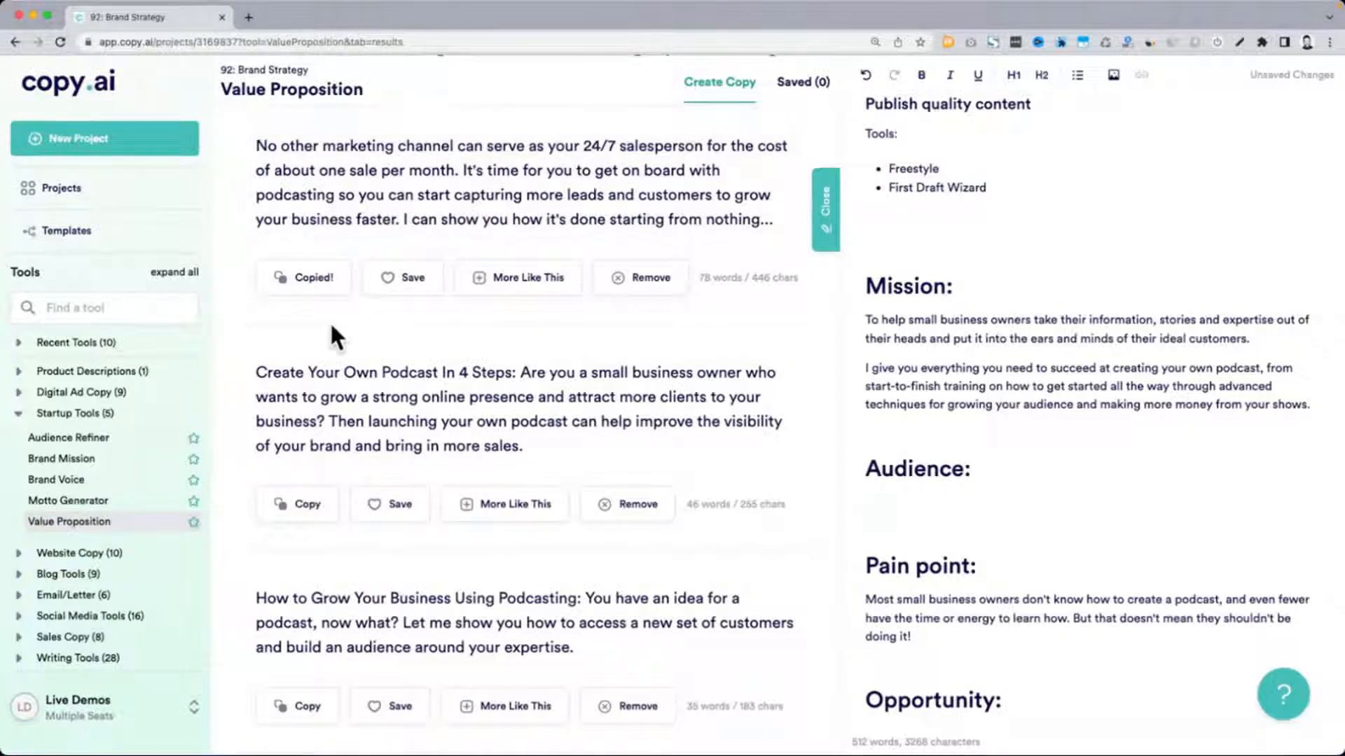
# Copy the "Create Your Own Podcast In 4 Steps" text from "Are you a small business owner" onward into the Audience section
pyautogui.moveTo(526, 372); pyautogui.dragTo(547, 450)
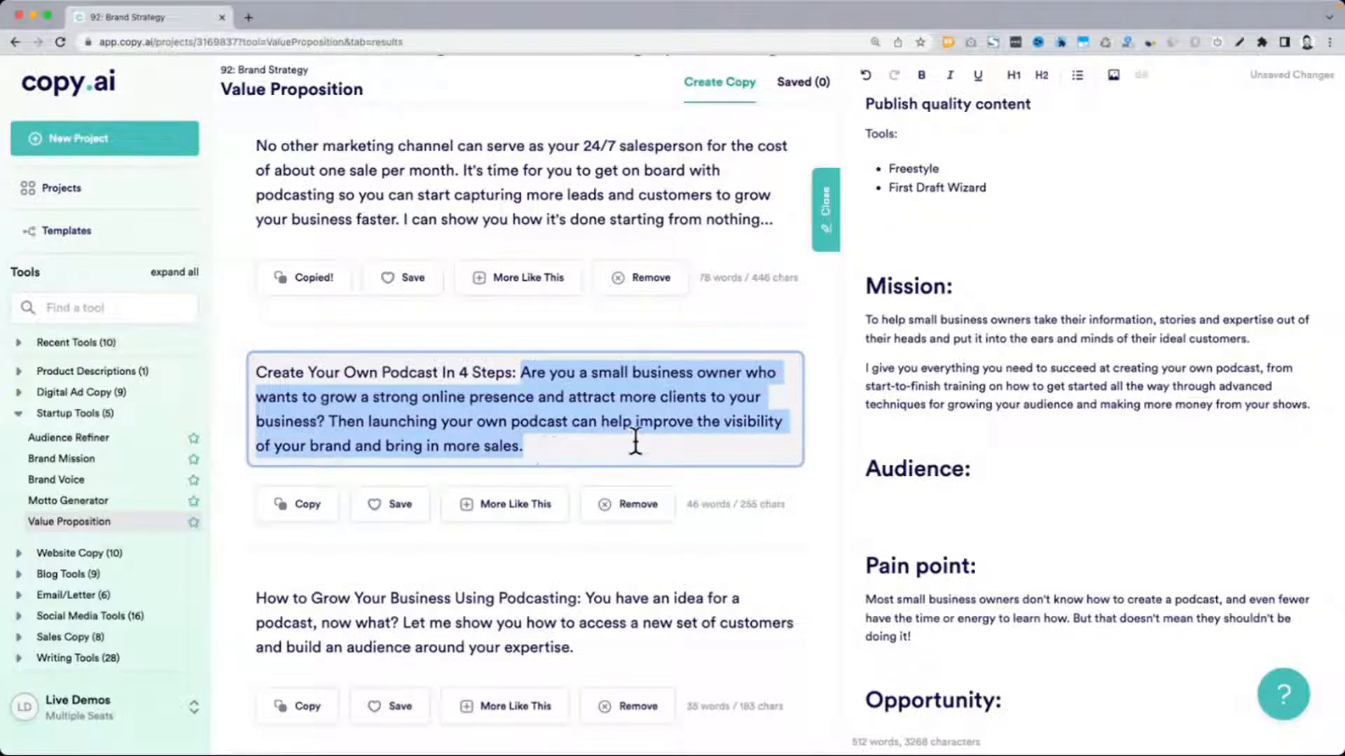
pyautogui.hotkey('ctrl', 'c')
pyautogui.click(951, 502)
pyautogui.hotkey('ctrl', 'v')
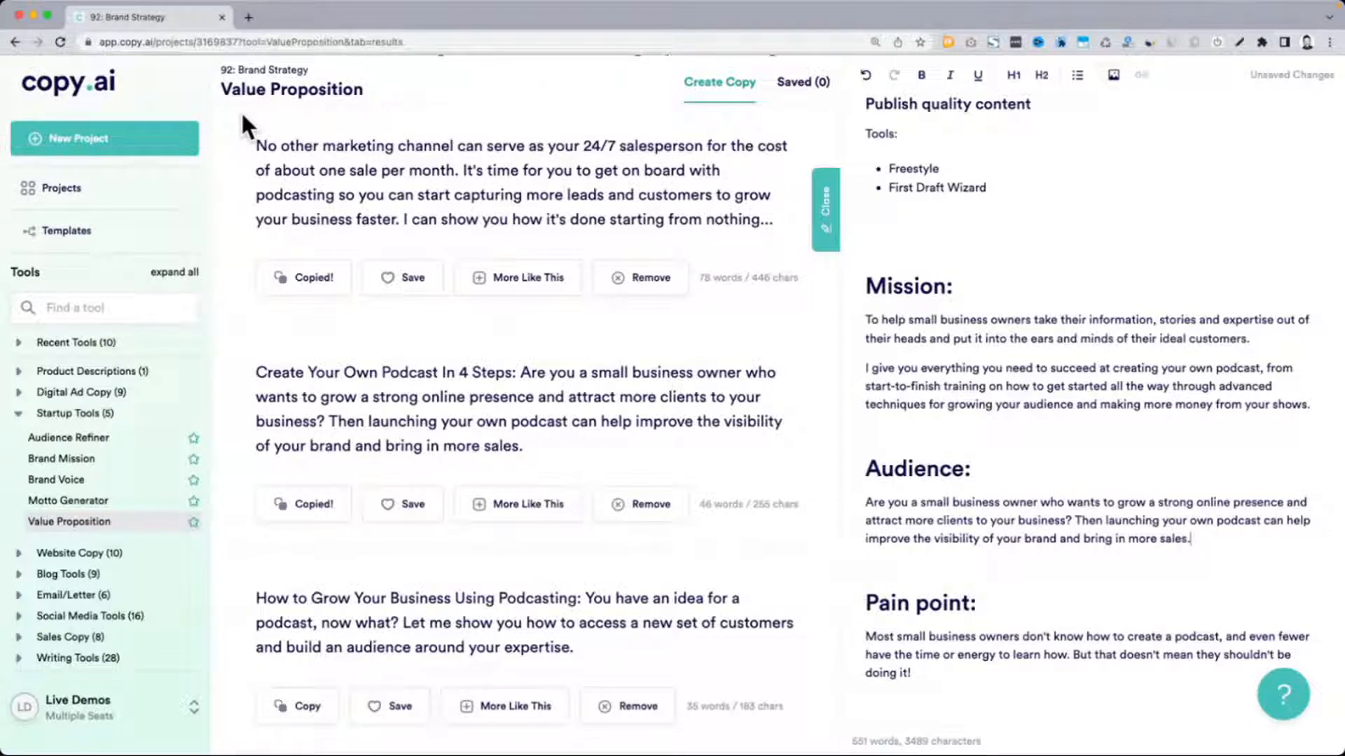
# Add the "How to Grow Your Business Using Podcasting" text from "You have an idea for a podcast" onward as a second Audience paragraph
pyautogui.scroll(-2, 406, 398)
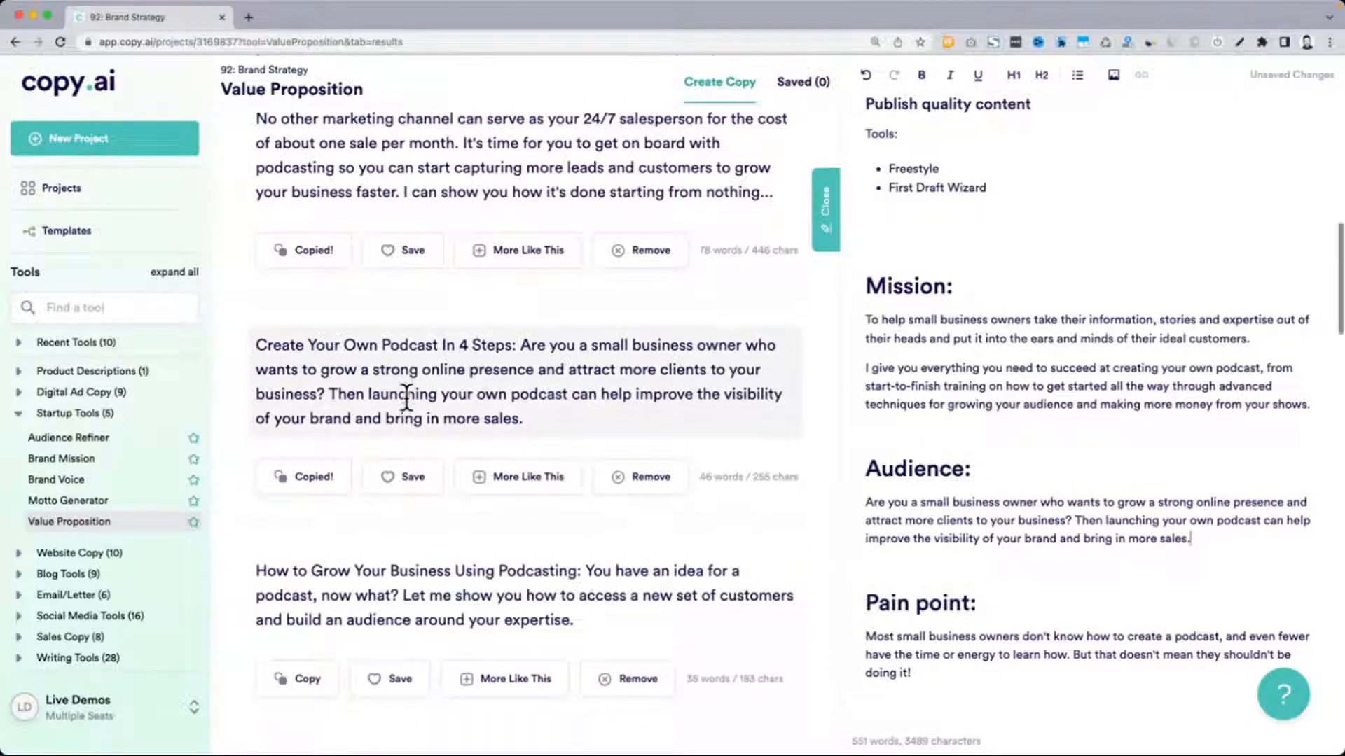
pyautogui.scroll(-1, 392, 410)
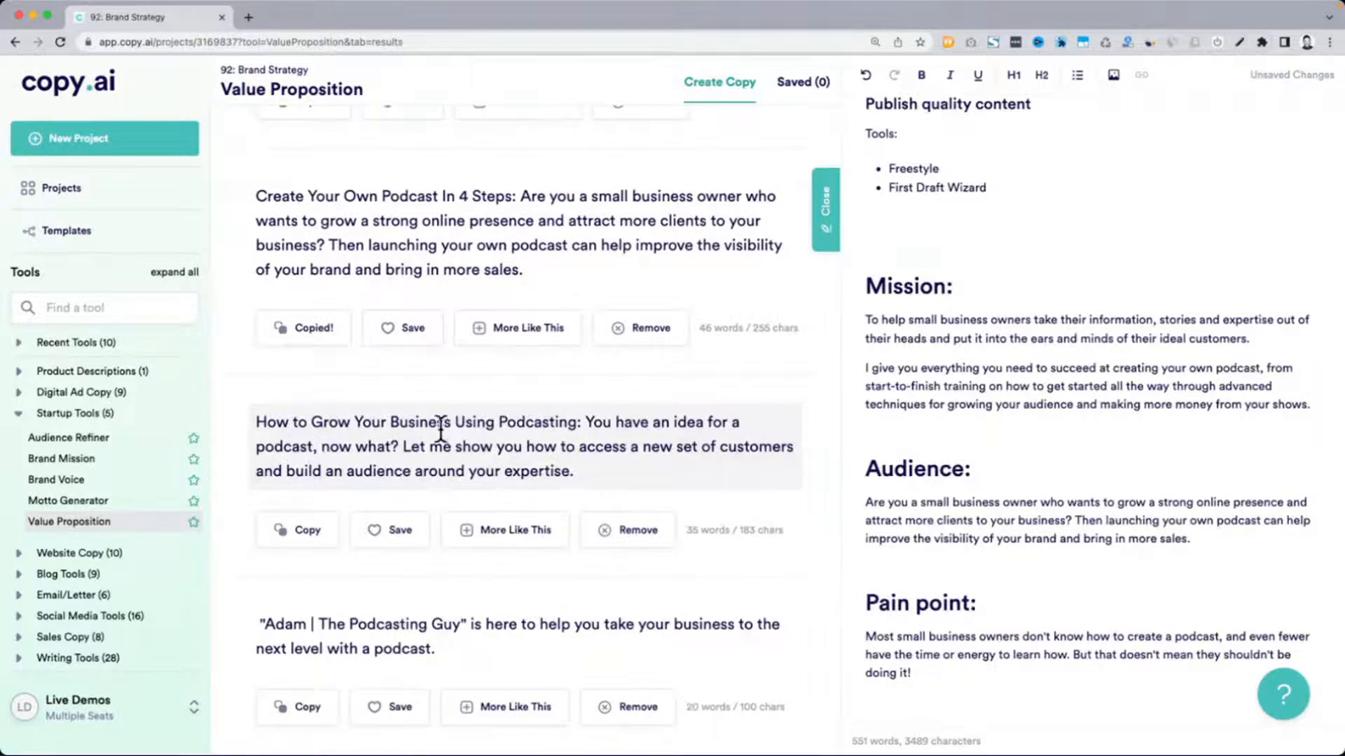
pyautogui.moveTo(585, 421); pyautogui.dragTo(591, 471)
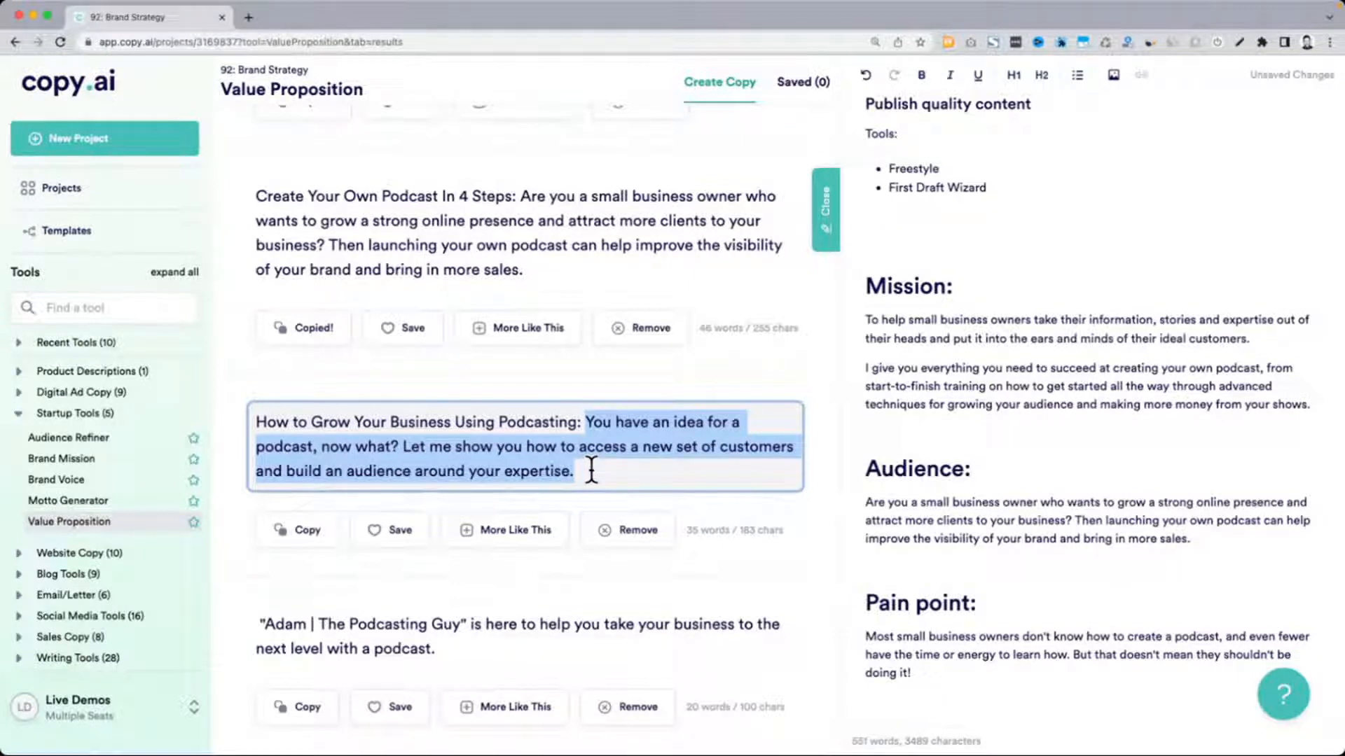
pyautogui.hotkey('ctrl', 'c')
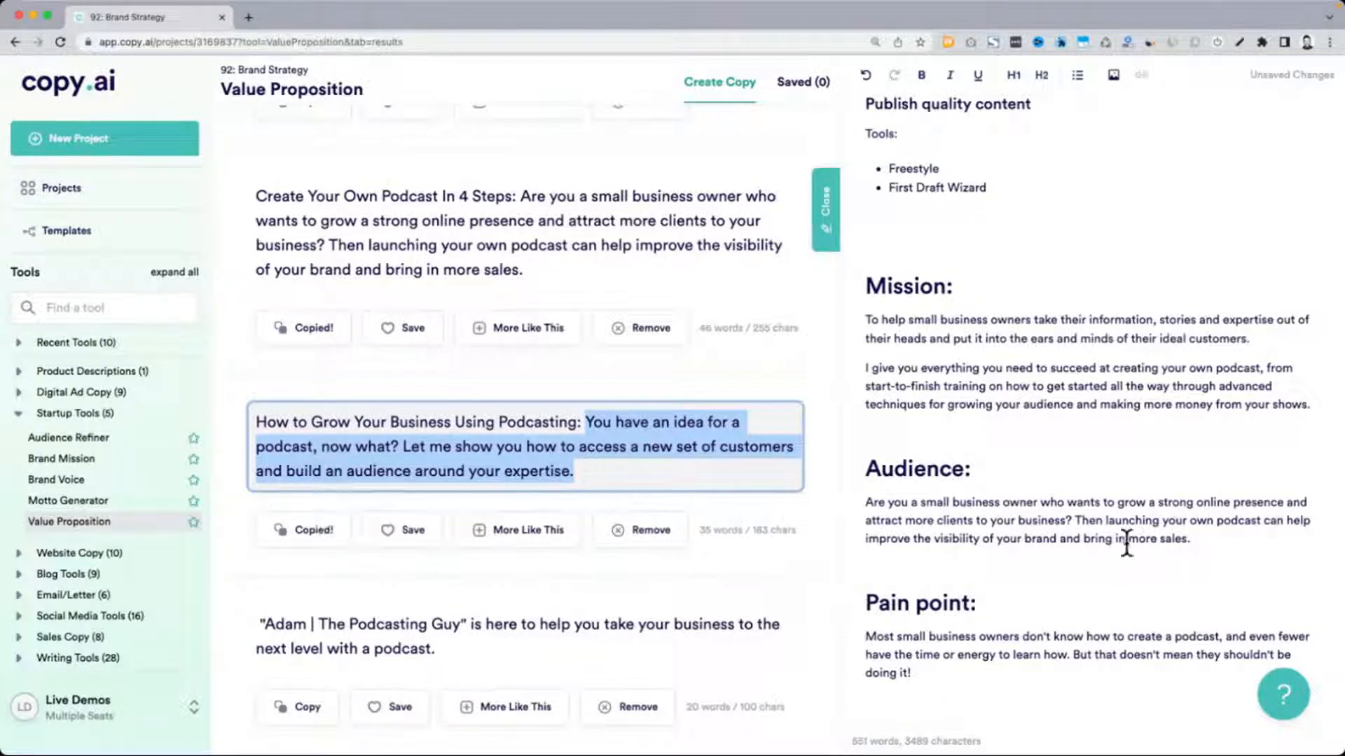
pyautogui.click(1198, 546)
pyautogui.press('Return')
pyautogui.hotkey('ctrl', 'v')
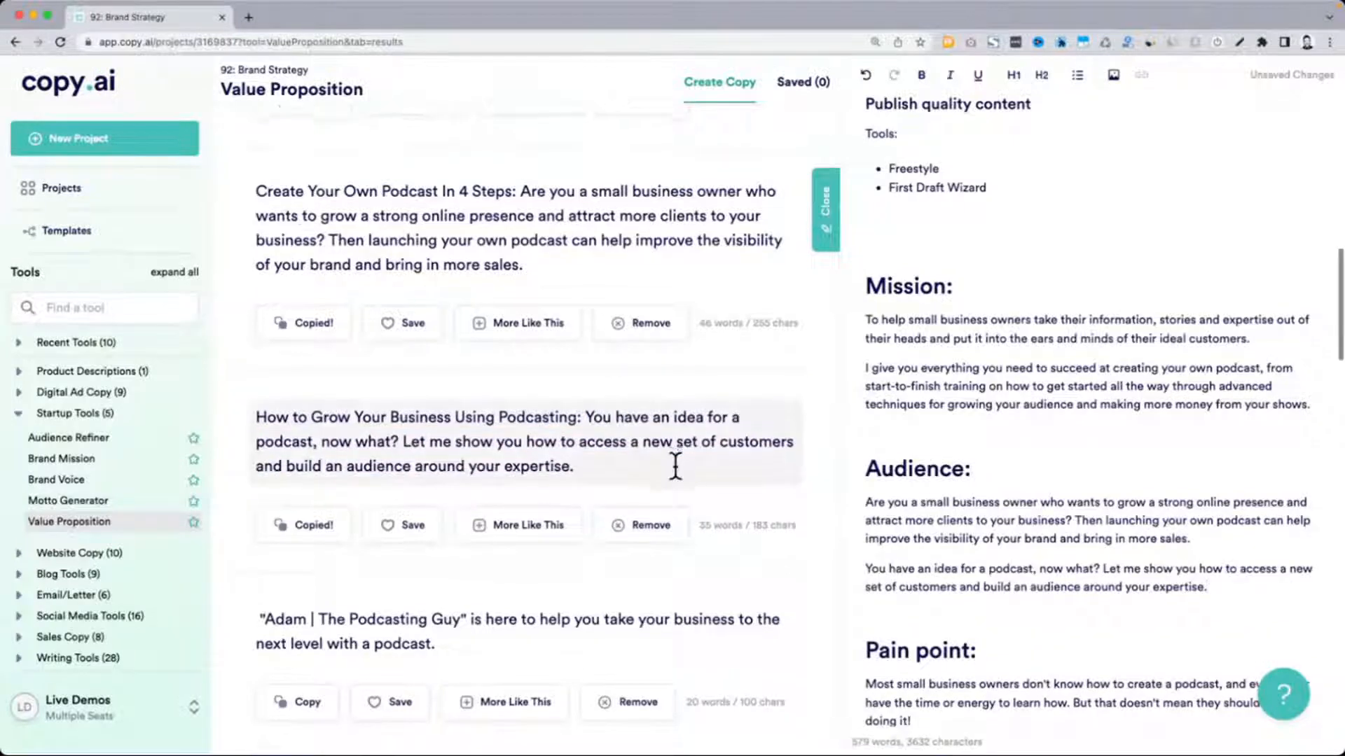
# Examine the "Your Podcasting Handbook" result and review the document from "Leverage competitive positioning" through Notes for a section that suits it
pyautogui.scroll(-3, 675, 465)
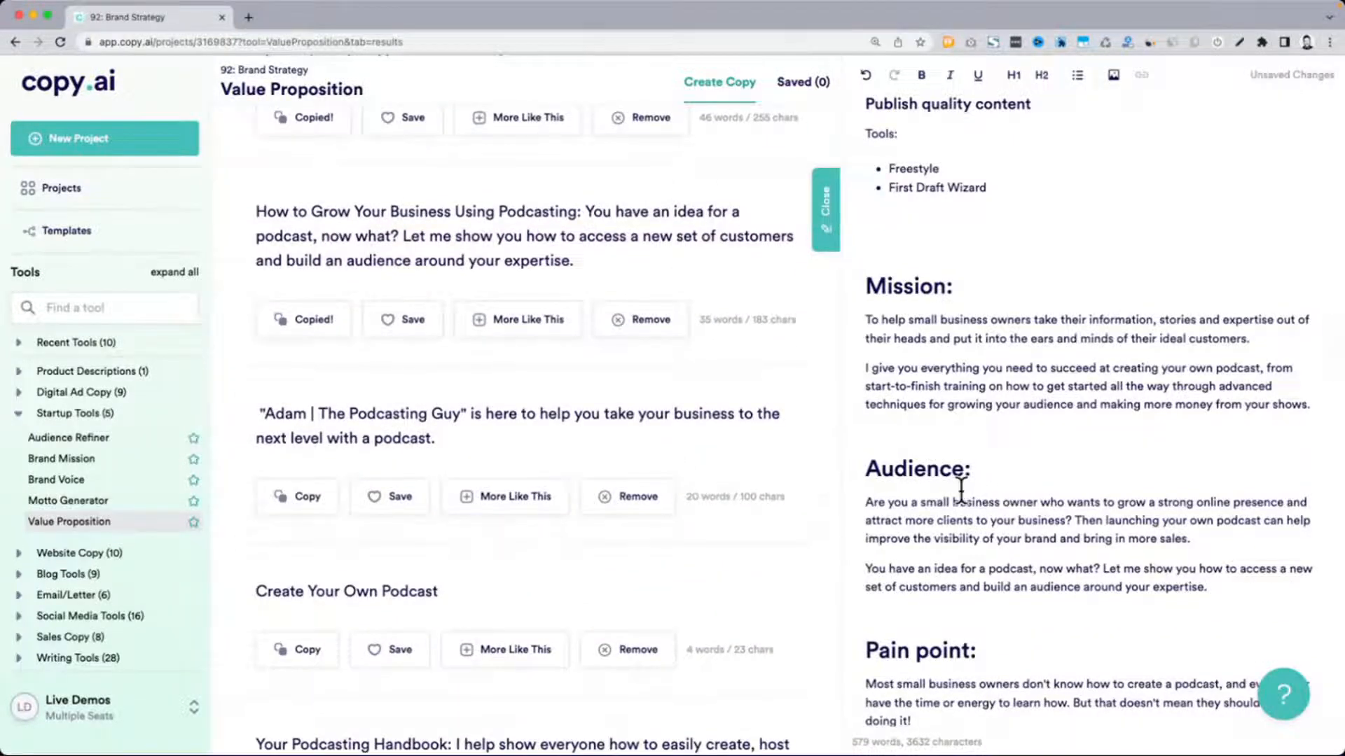
pyautogui.scroll(-3, 639, 483)
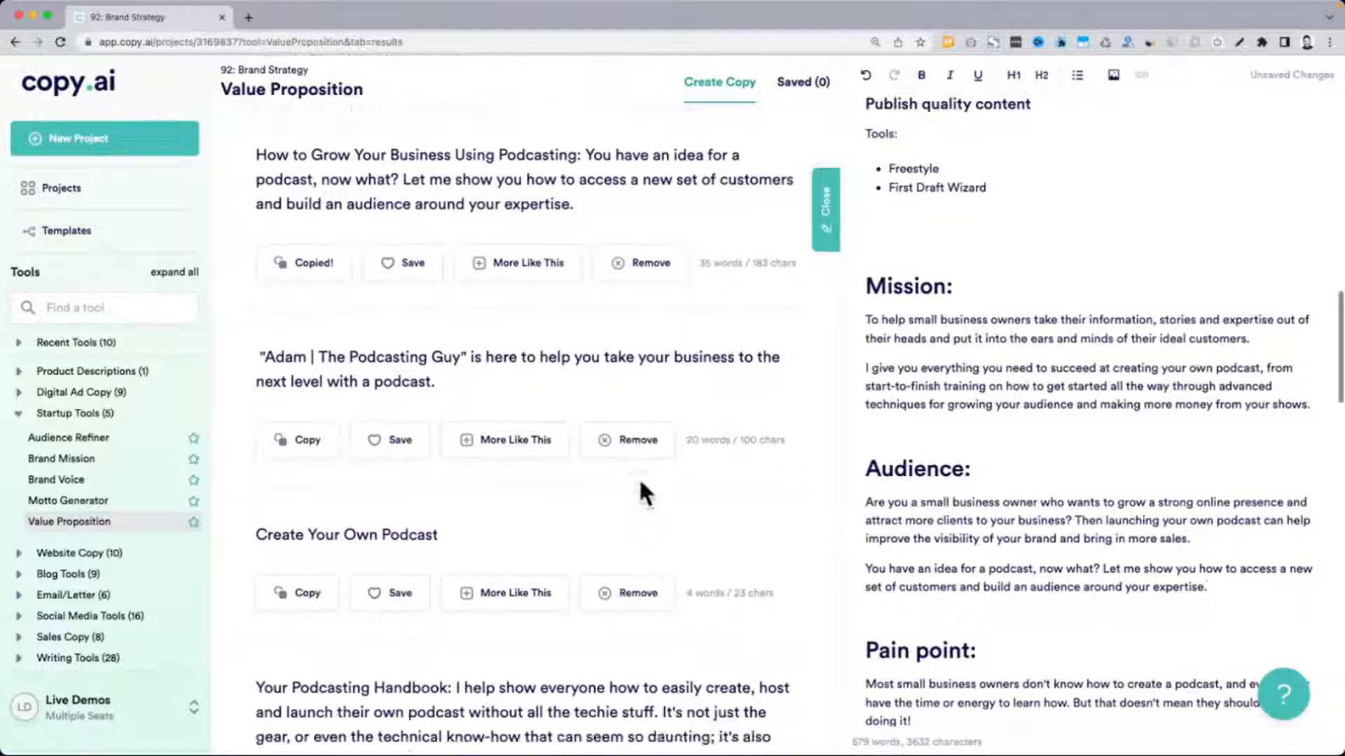
pyautogui.scroll(-2, 639, 491)
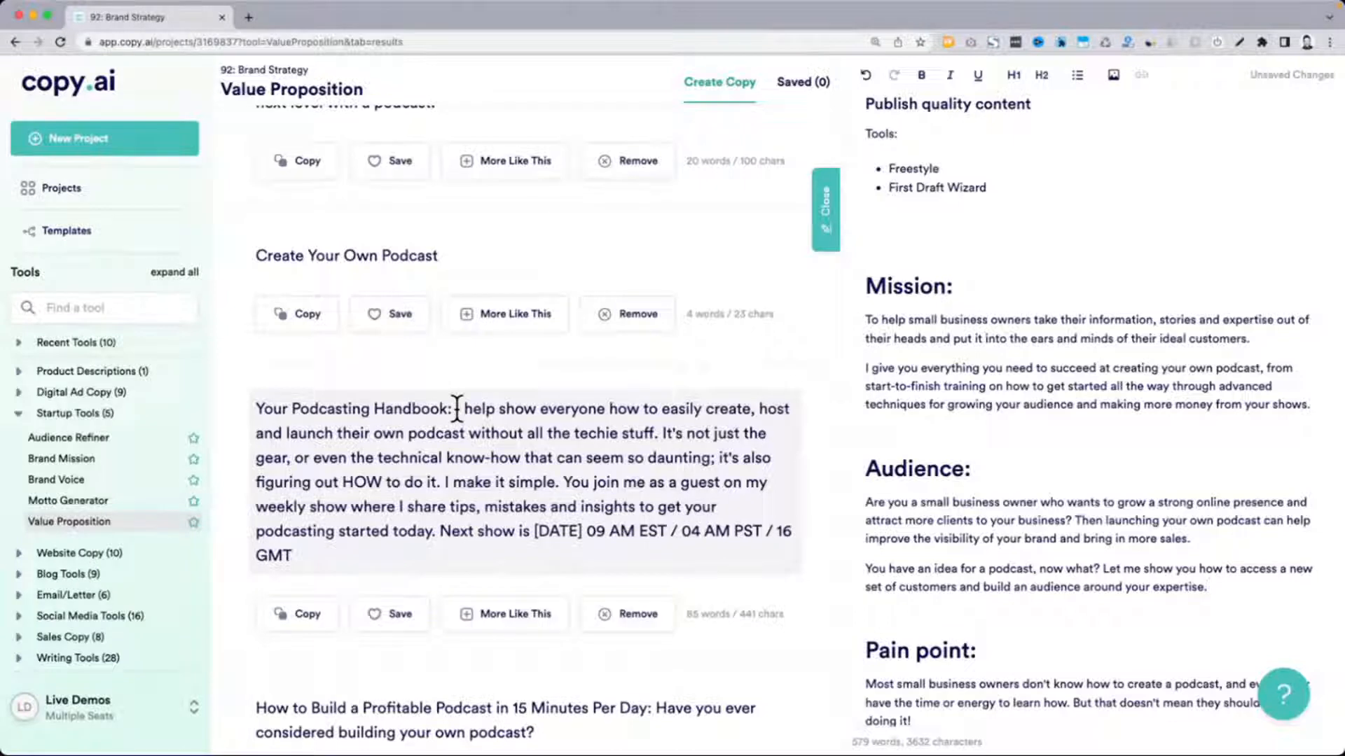
pyautogui.moveTo(456, 409); pyautogui.dragTo(656, 435)
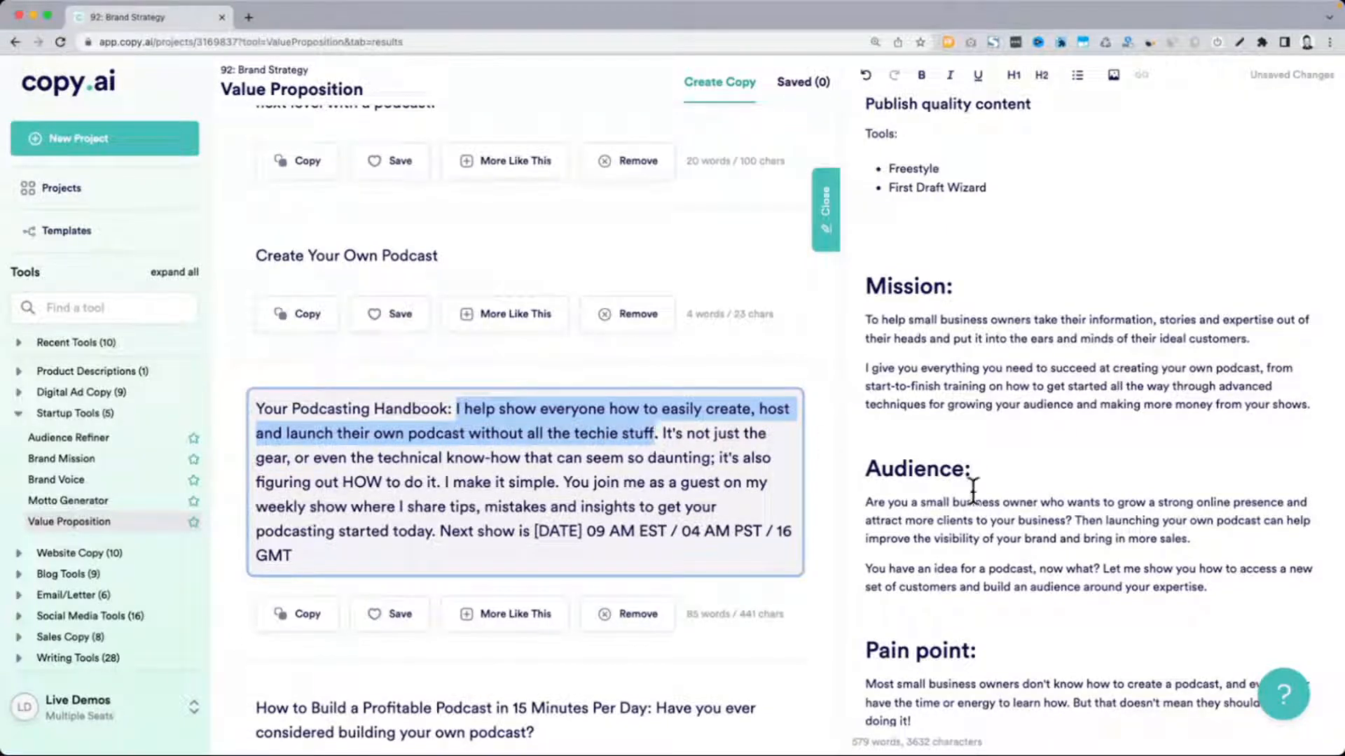
pyautogui.scroll(-3, 972, 490)
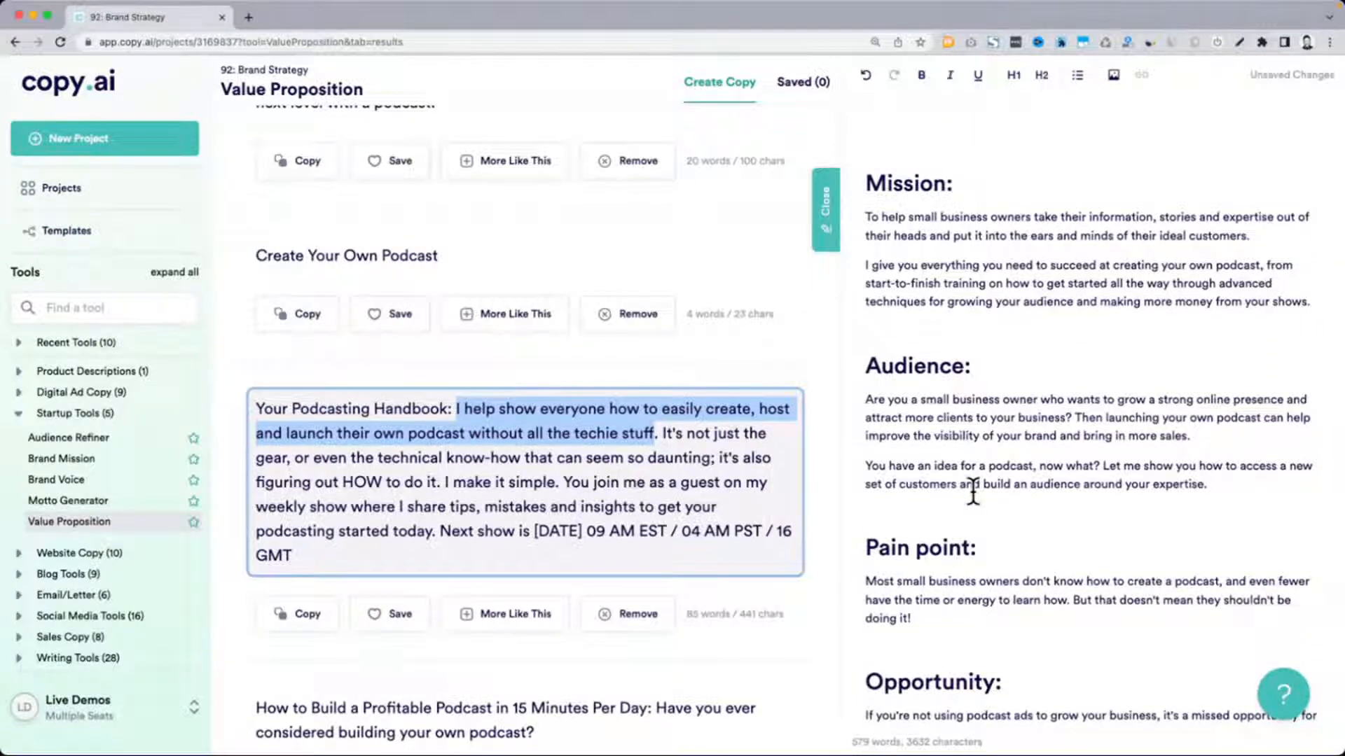
pyautogui.scroll(-5, 1167, 511)
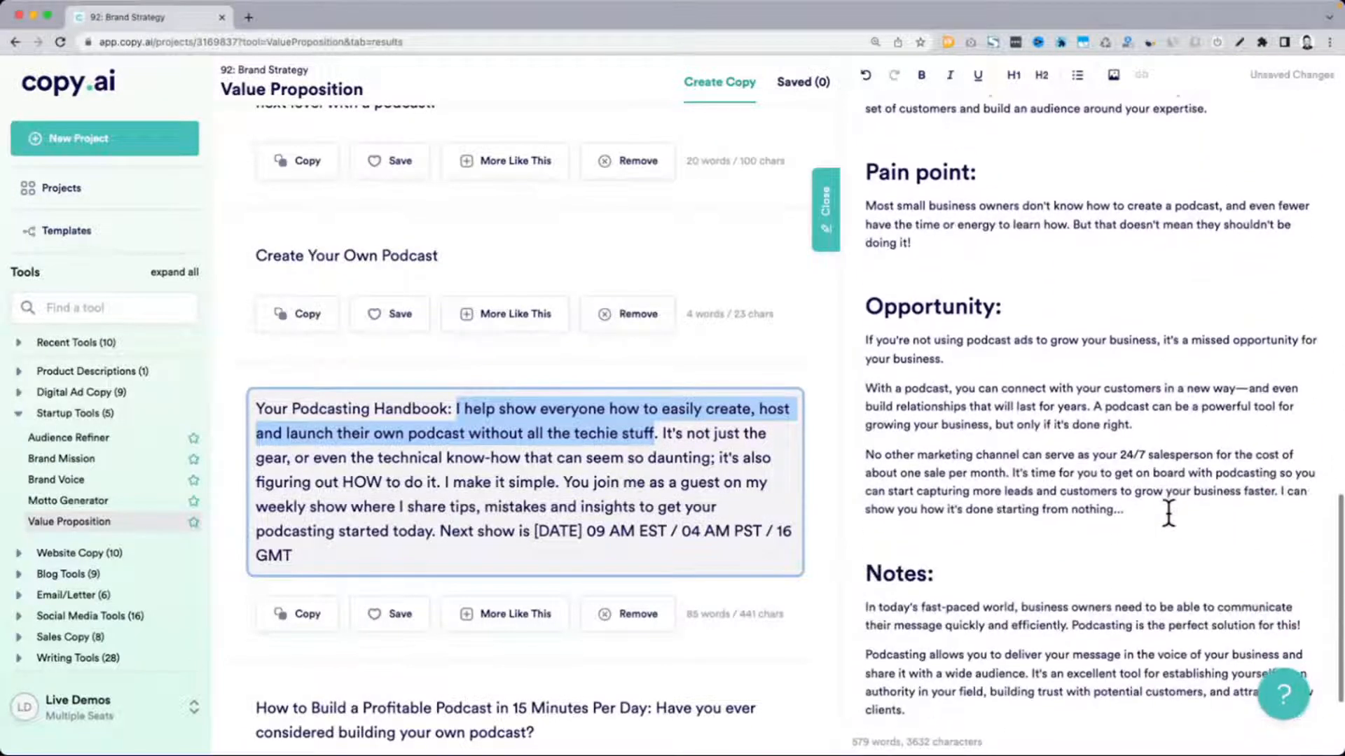
pyautogui.scroll(10, 1167, 511)
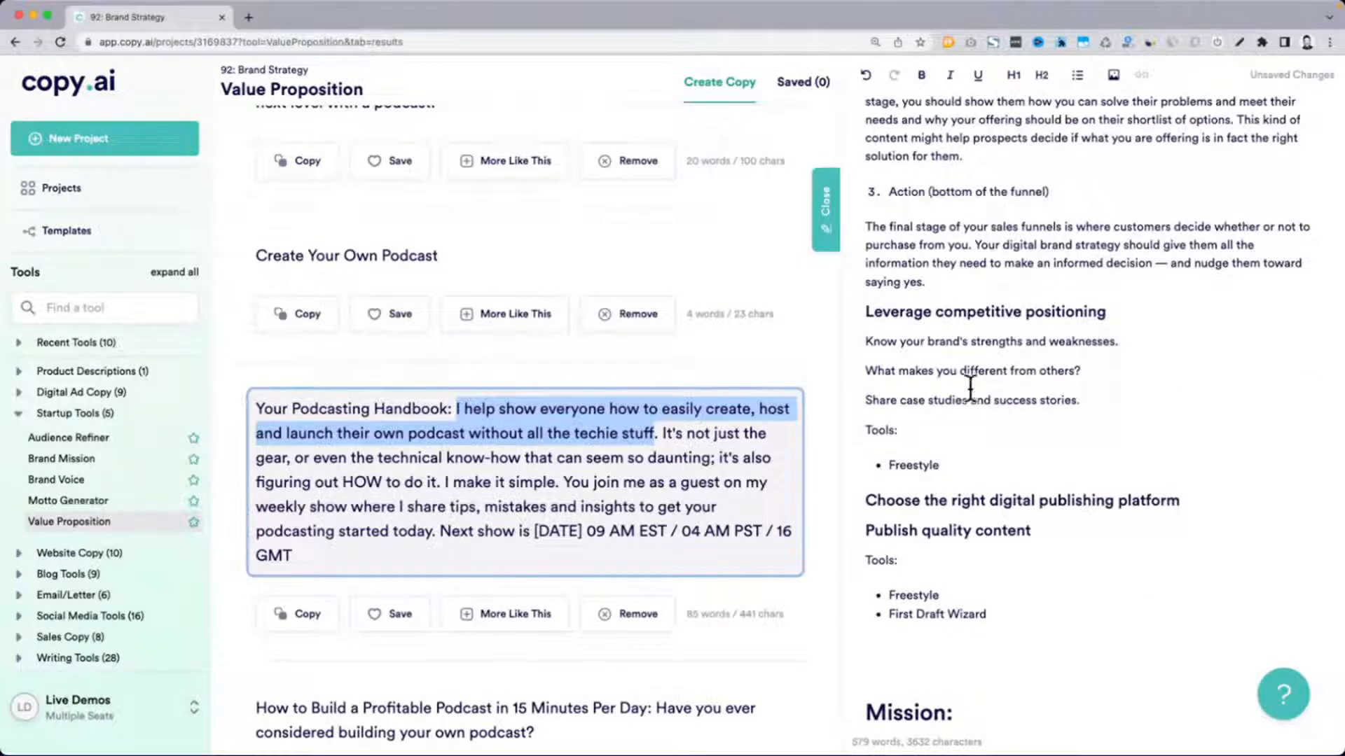
pyautogui.moveTo(867, 312); pyautogui.dragTo(1115, 311)
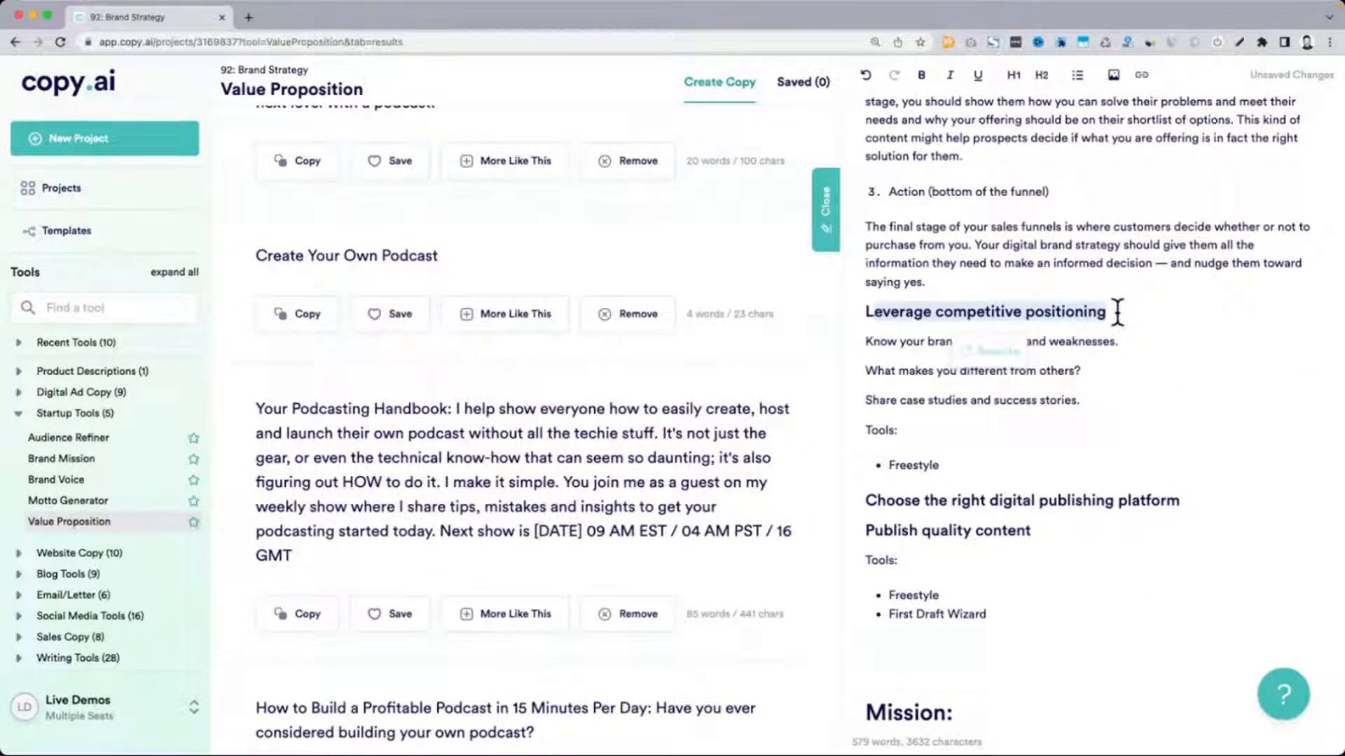
pyautogui.click(1116, 311)
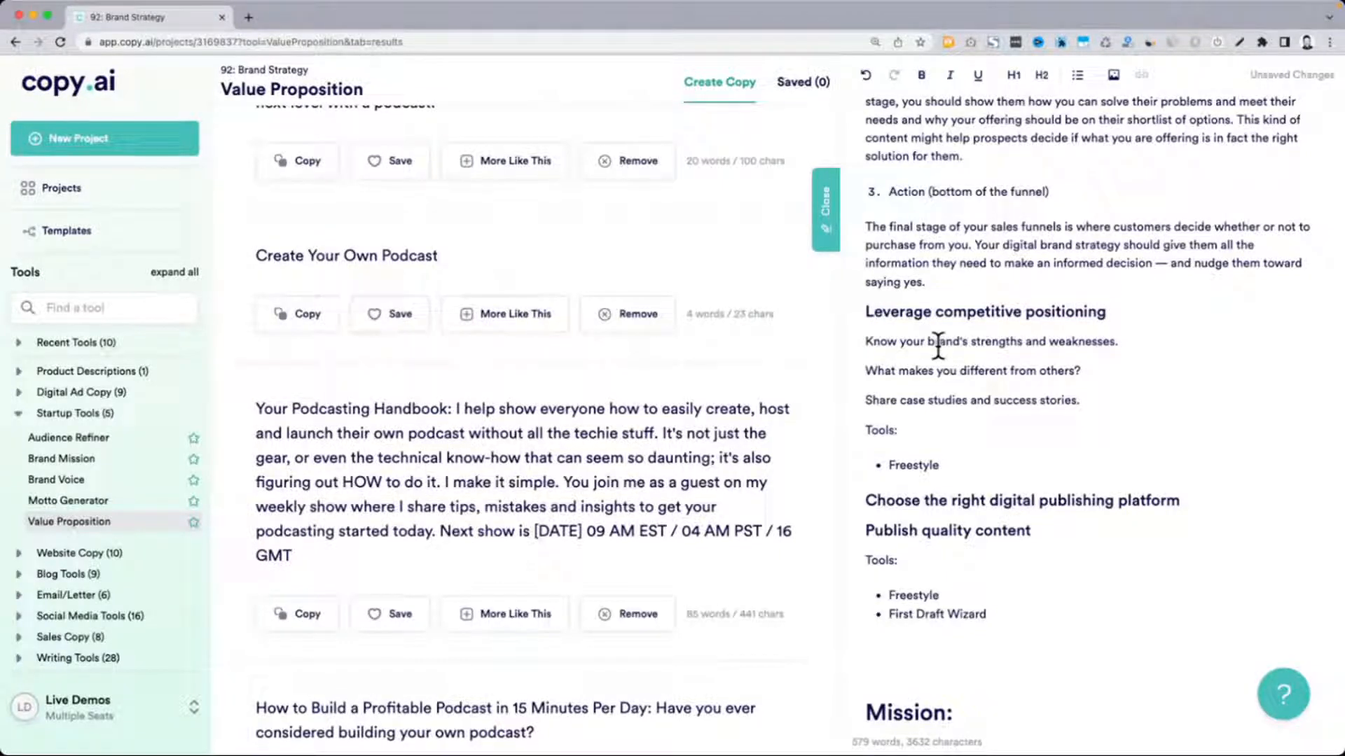
pyautogui.scroll(-3, 938, 344)
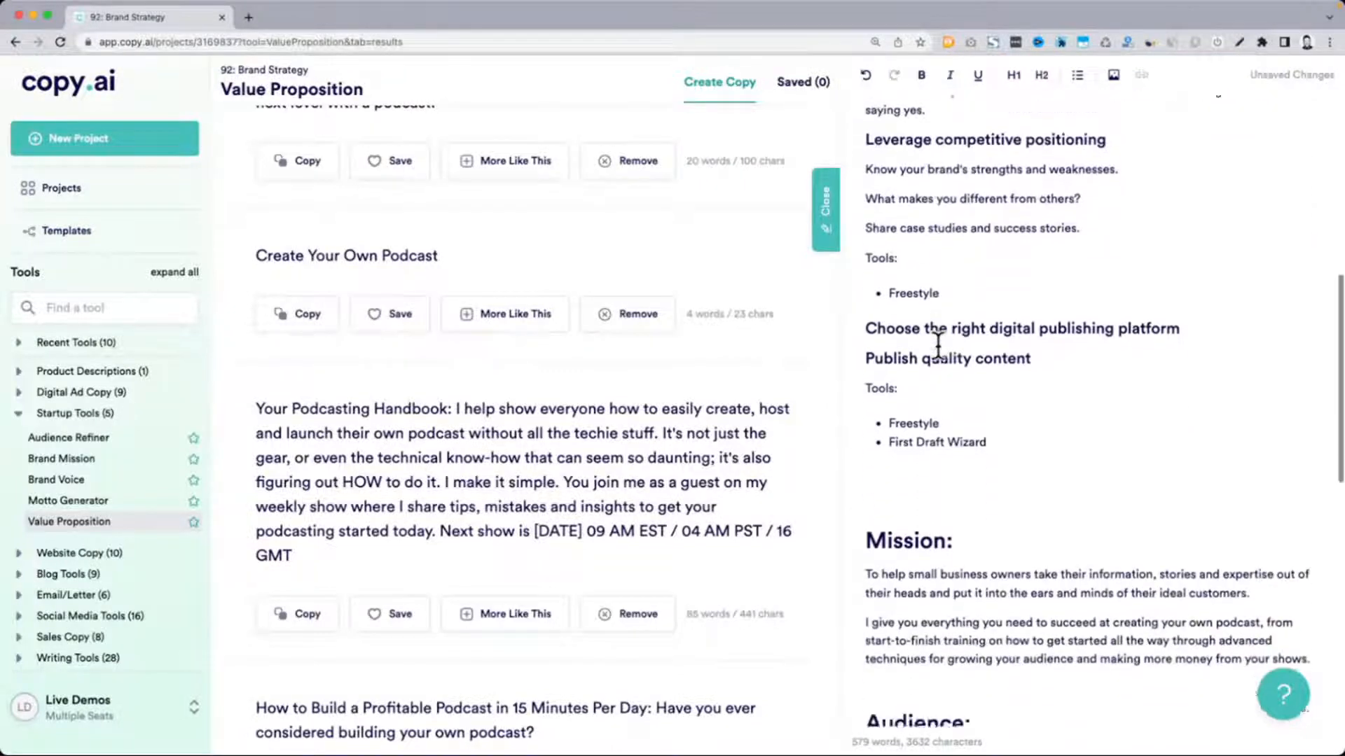
pyautogui.scroll(-8, 939, 345)
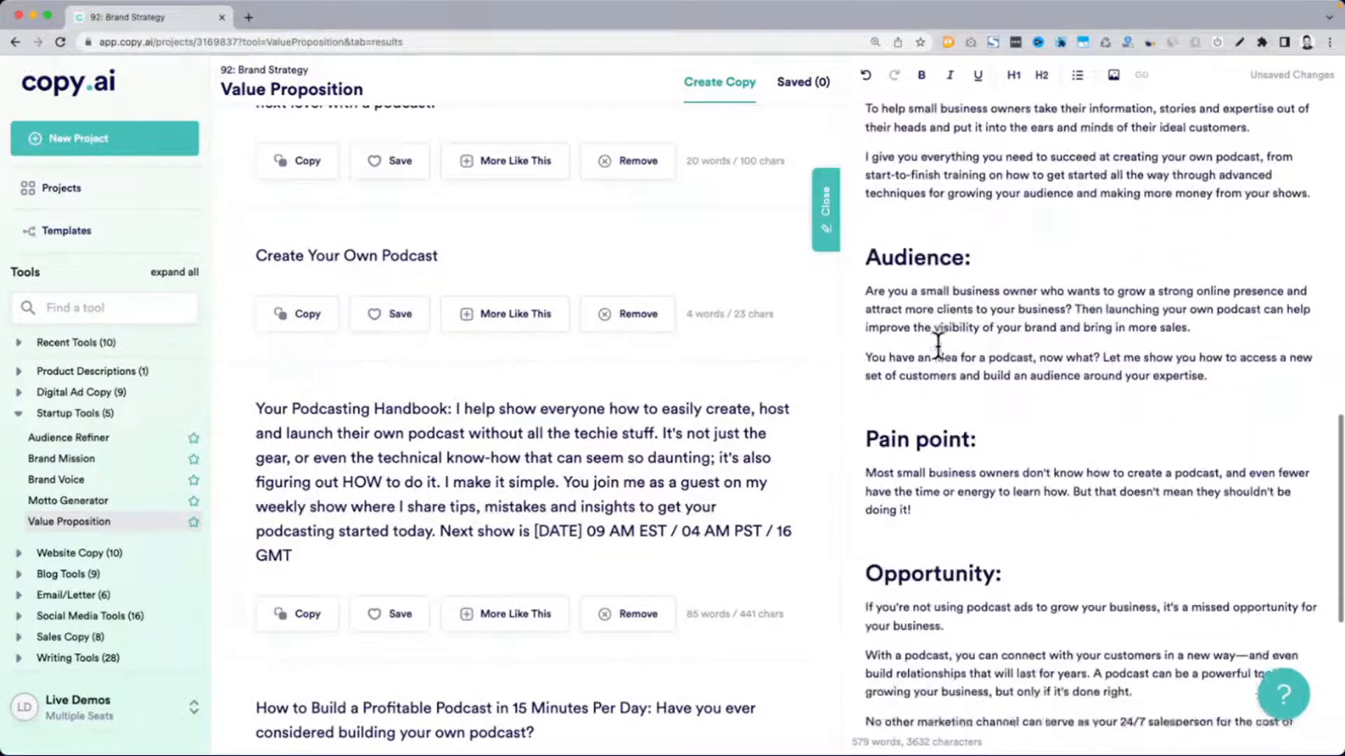
pyautogui.scroll(-5, 938, 344)
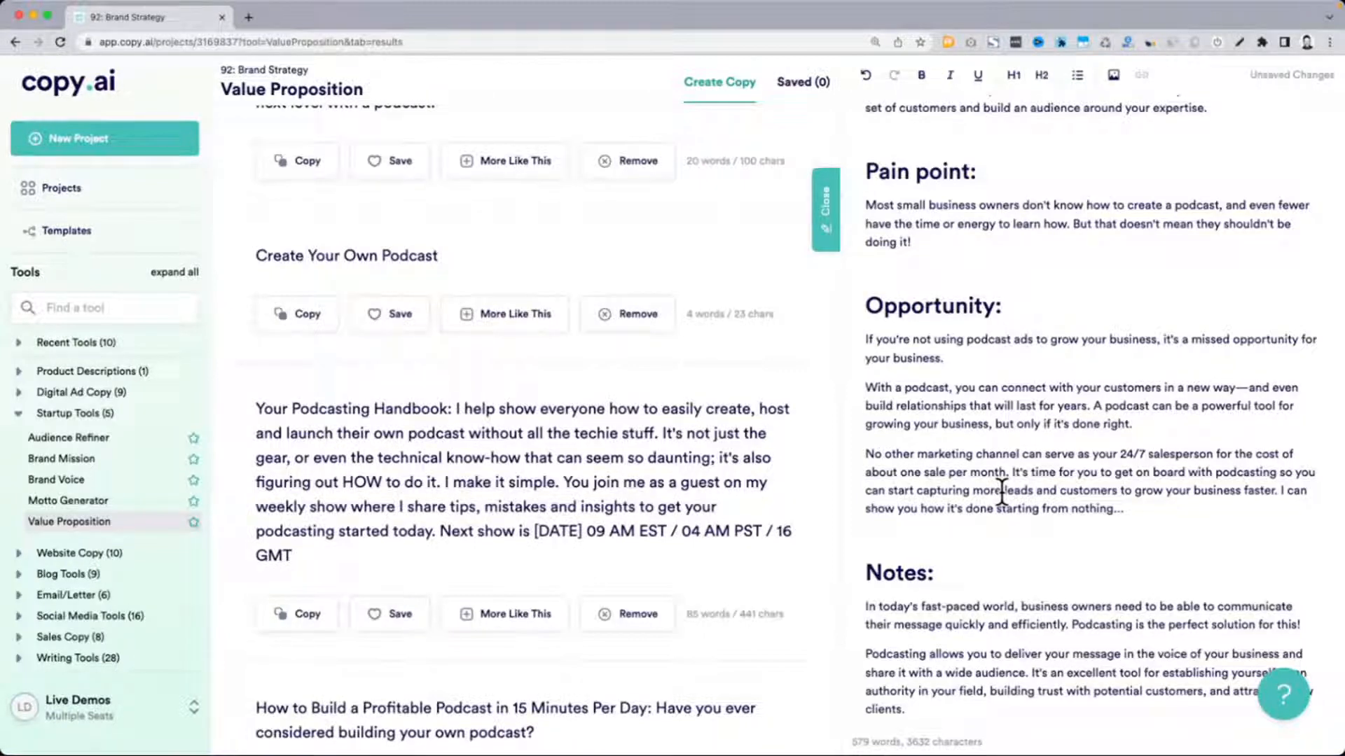
# Copy the "Your Podcasting Handbook" text from "I help show everyone" through "podcasting started today."
pyautogui.moveTo(455, 409); pyautogui.dragTo(660, 434)
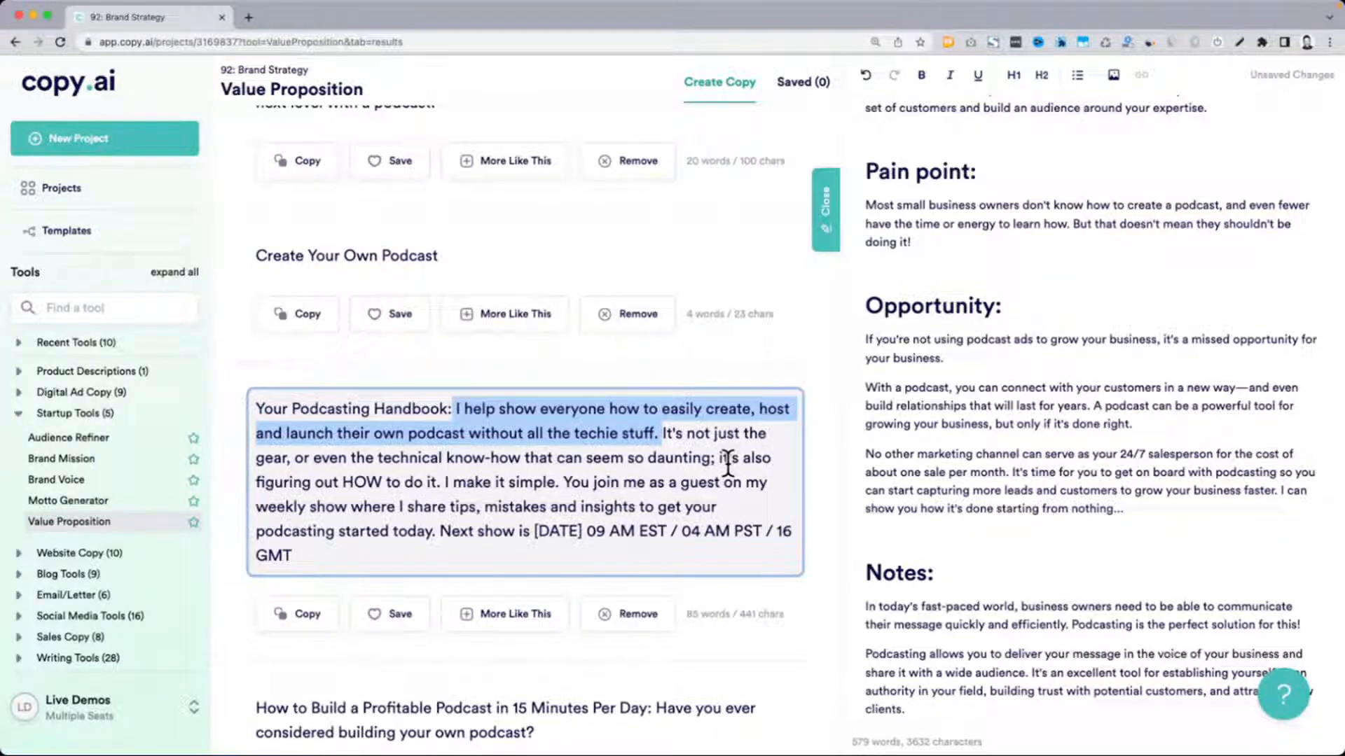
pyautogui.click(479, 406)
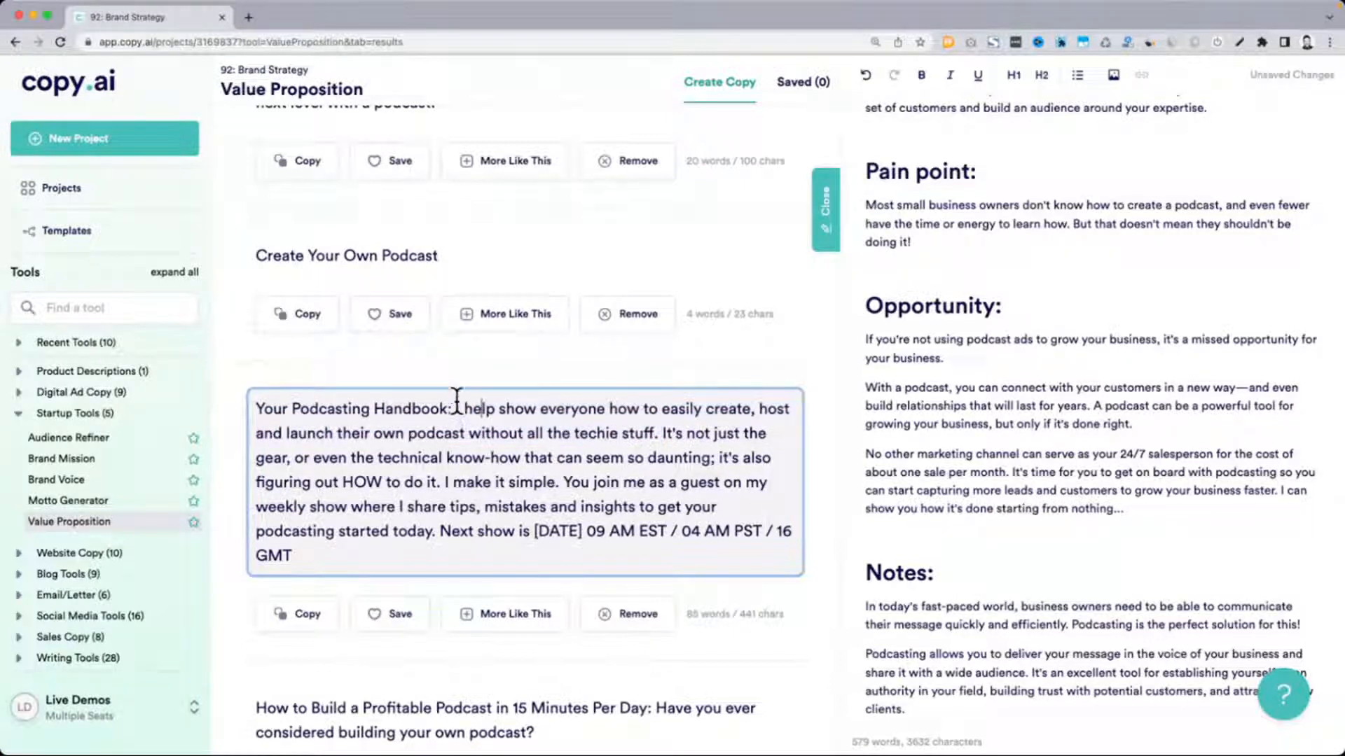
pyautogui.moveTo(456, 408); pyautogui.dragTo(659, 434)
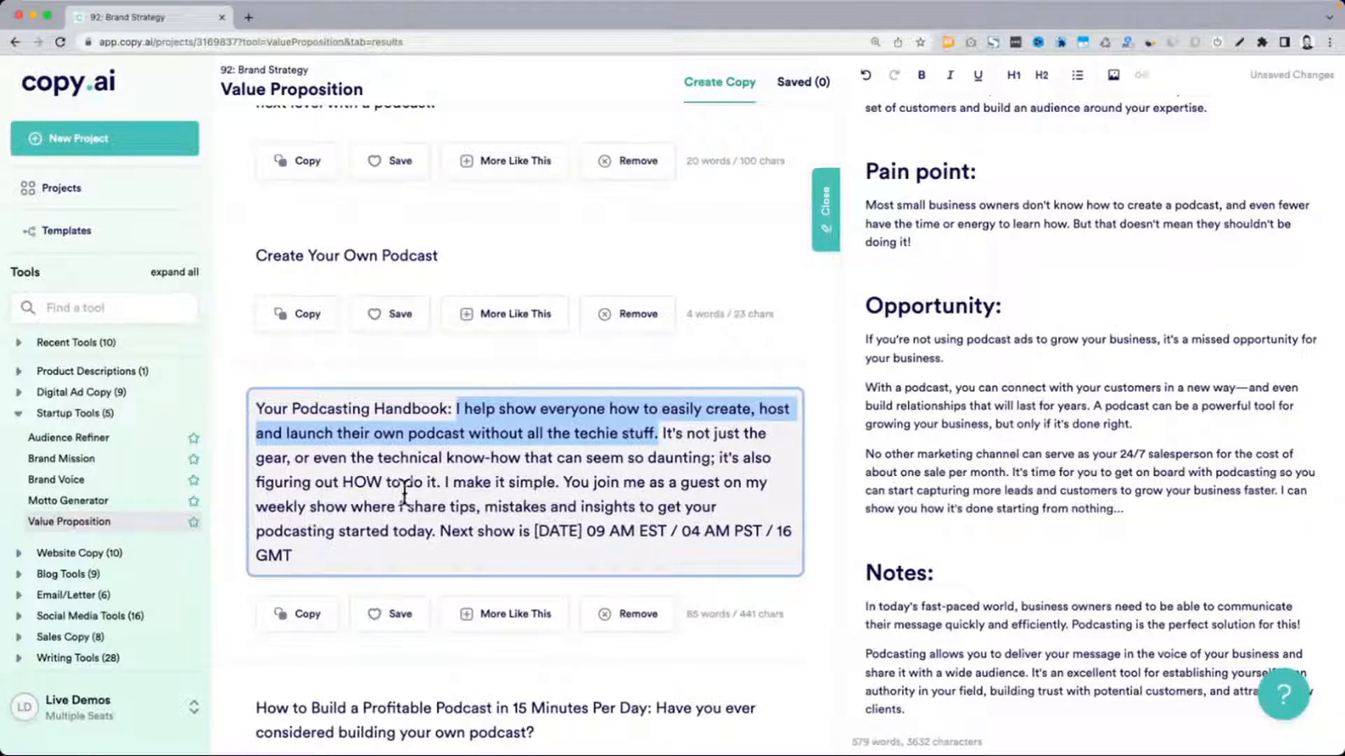
pyautogui.click(587, 491)
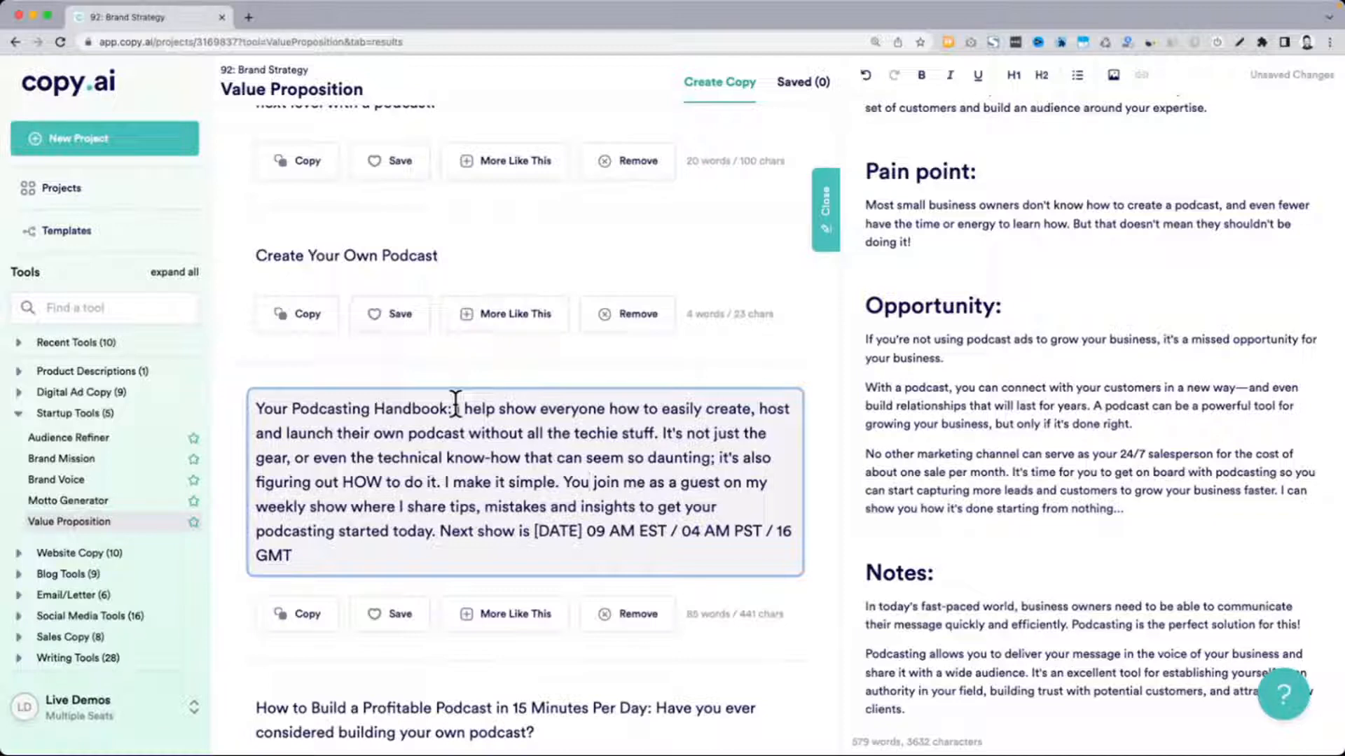
pyautogui.moveTo(455, 406); pyautogui.dragTo(436, 530)
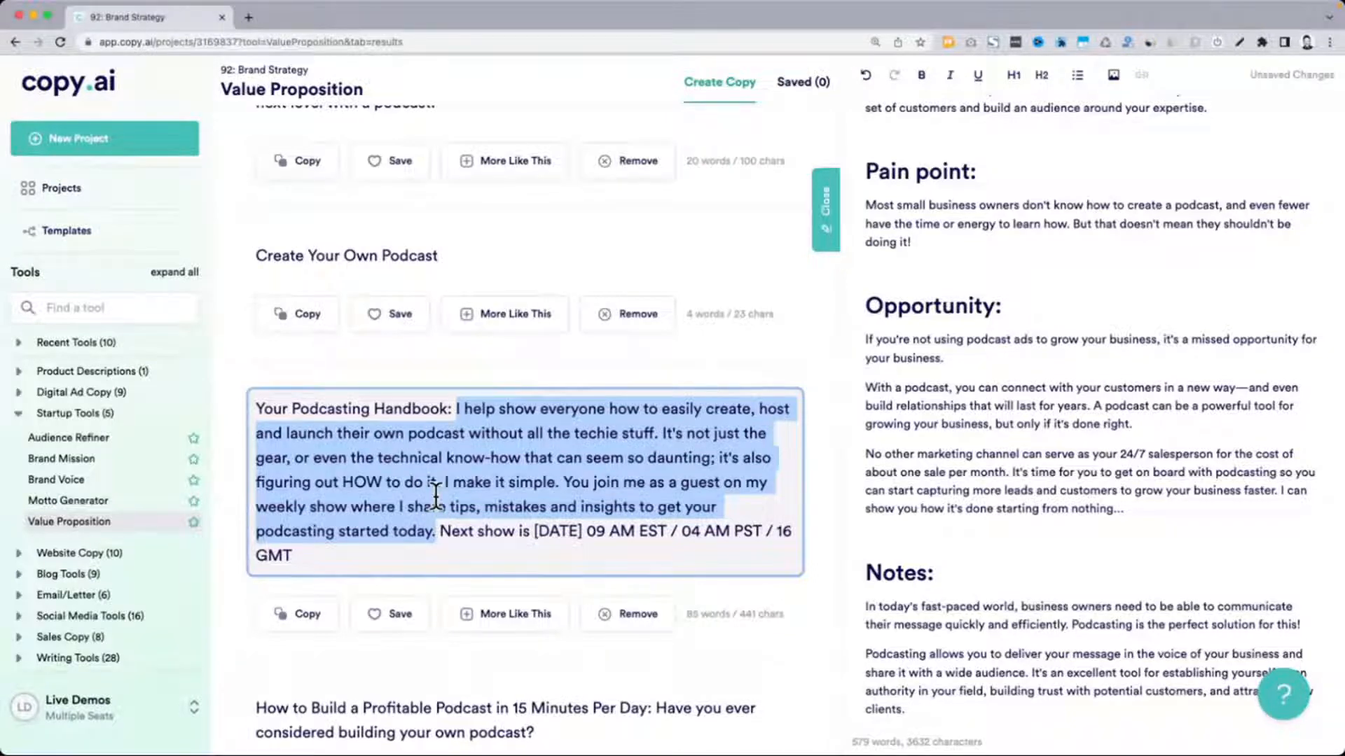
pyautogui.press('super+c')
pyautogui.click(501, 464)
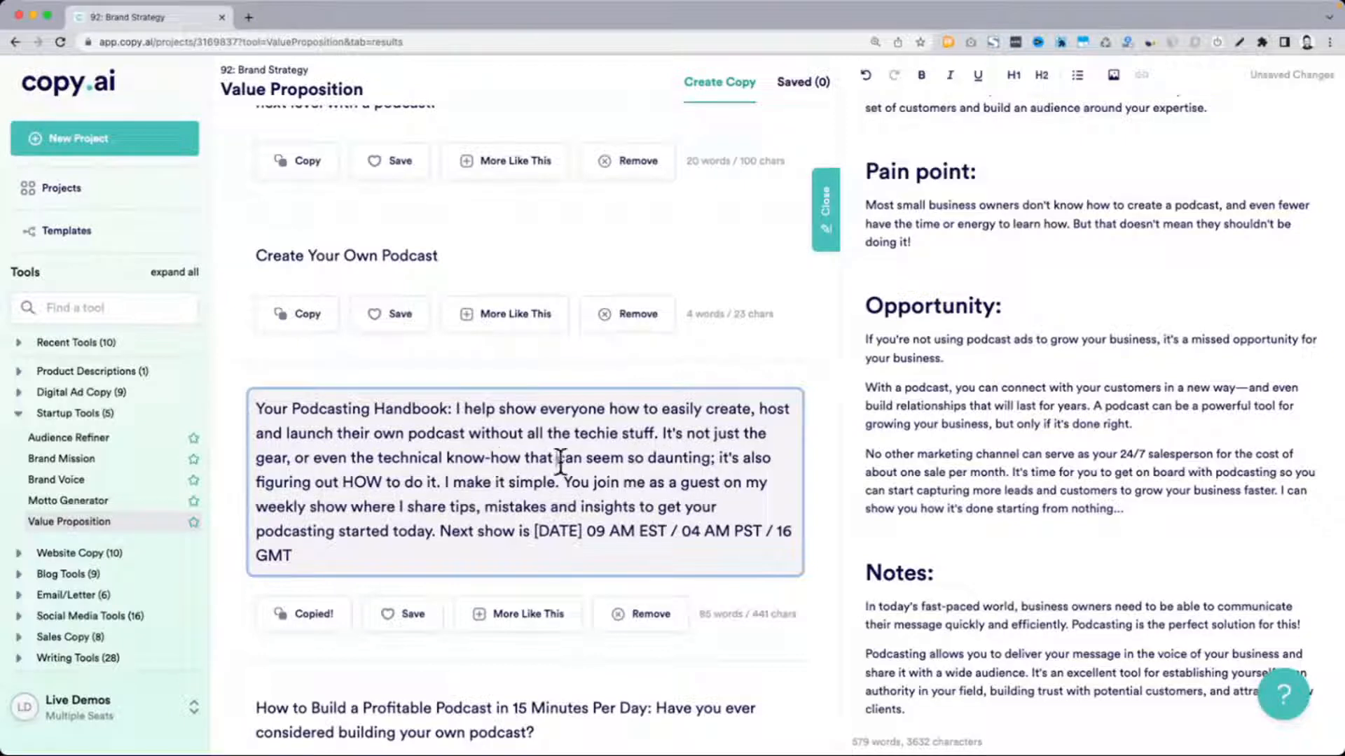
# Copy "everything you need to know to launch your very own show from scratch" from the "Getting Started Podcasting - Step-By-Step" result
pyautogui.scroll(-4, 357, 482)
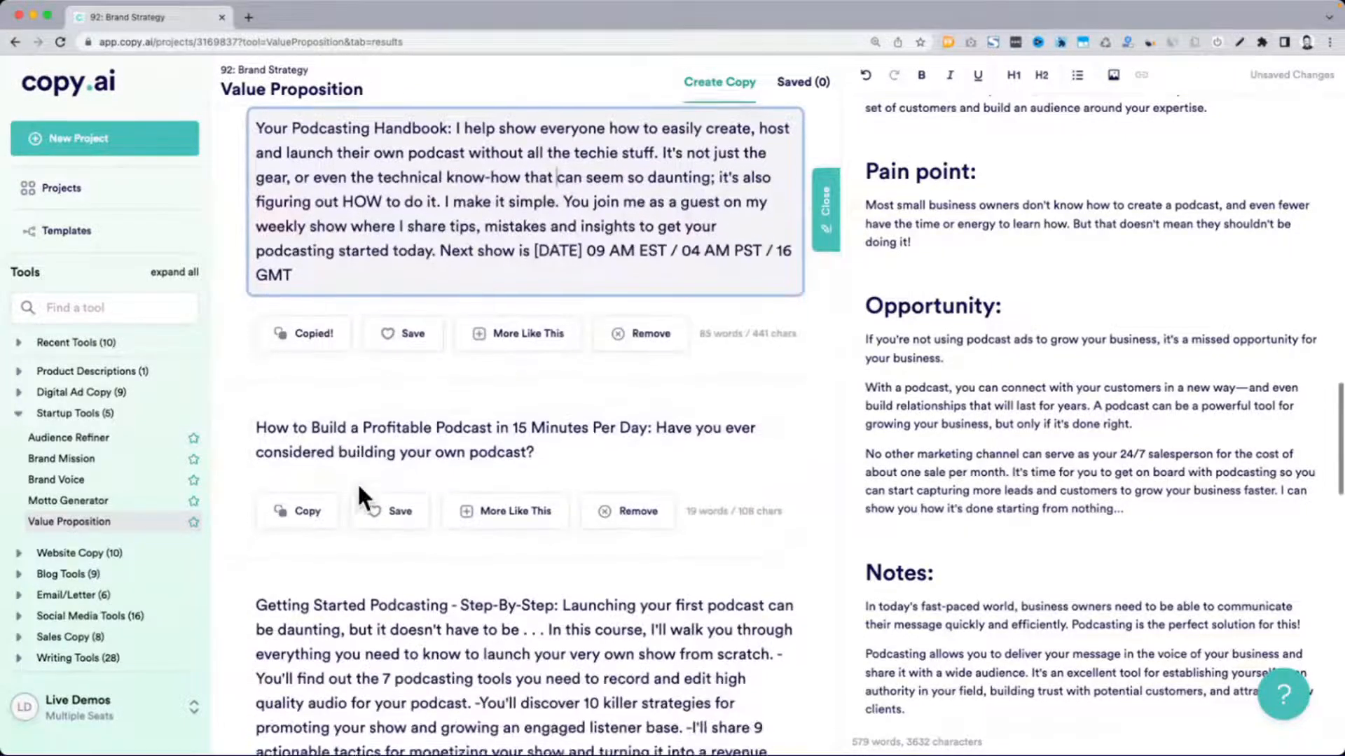
pyautogui.scroll(-2, 357, 482)
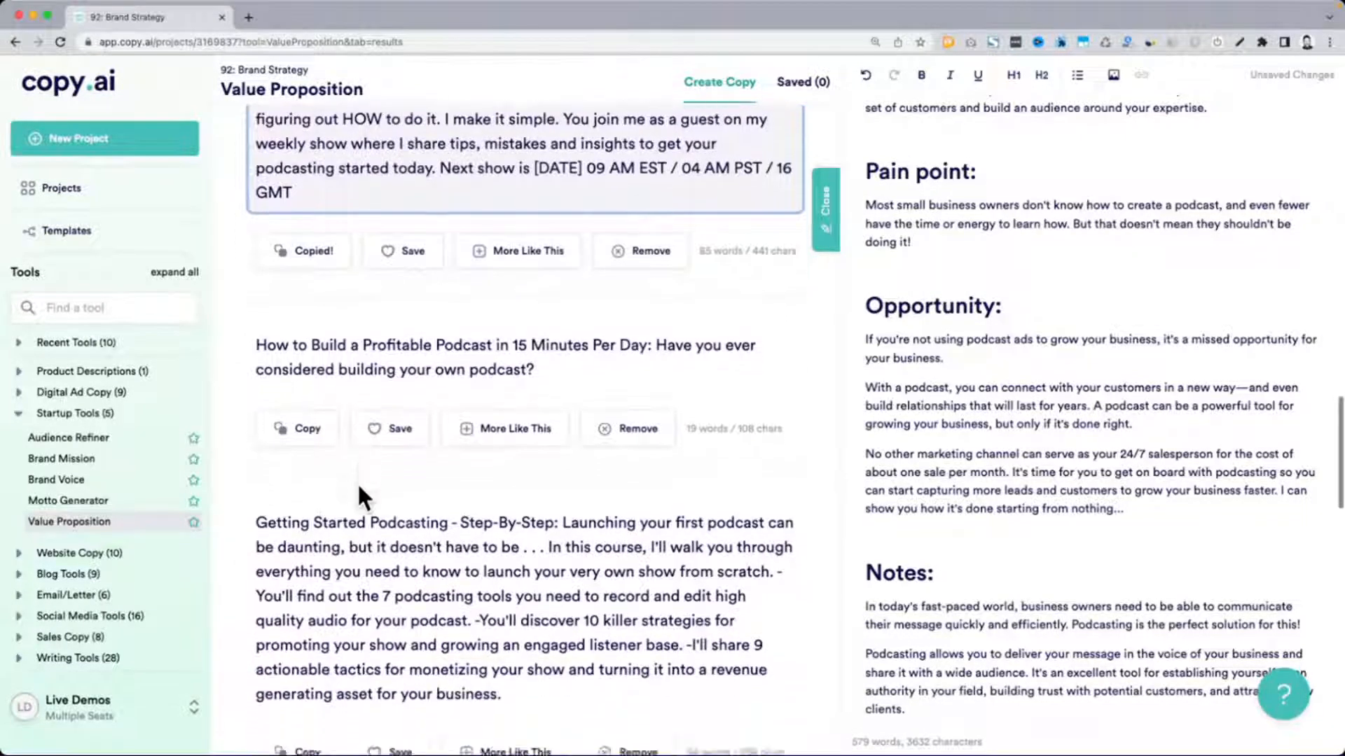
pyautogui.scroll(-2, 385, 312)
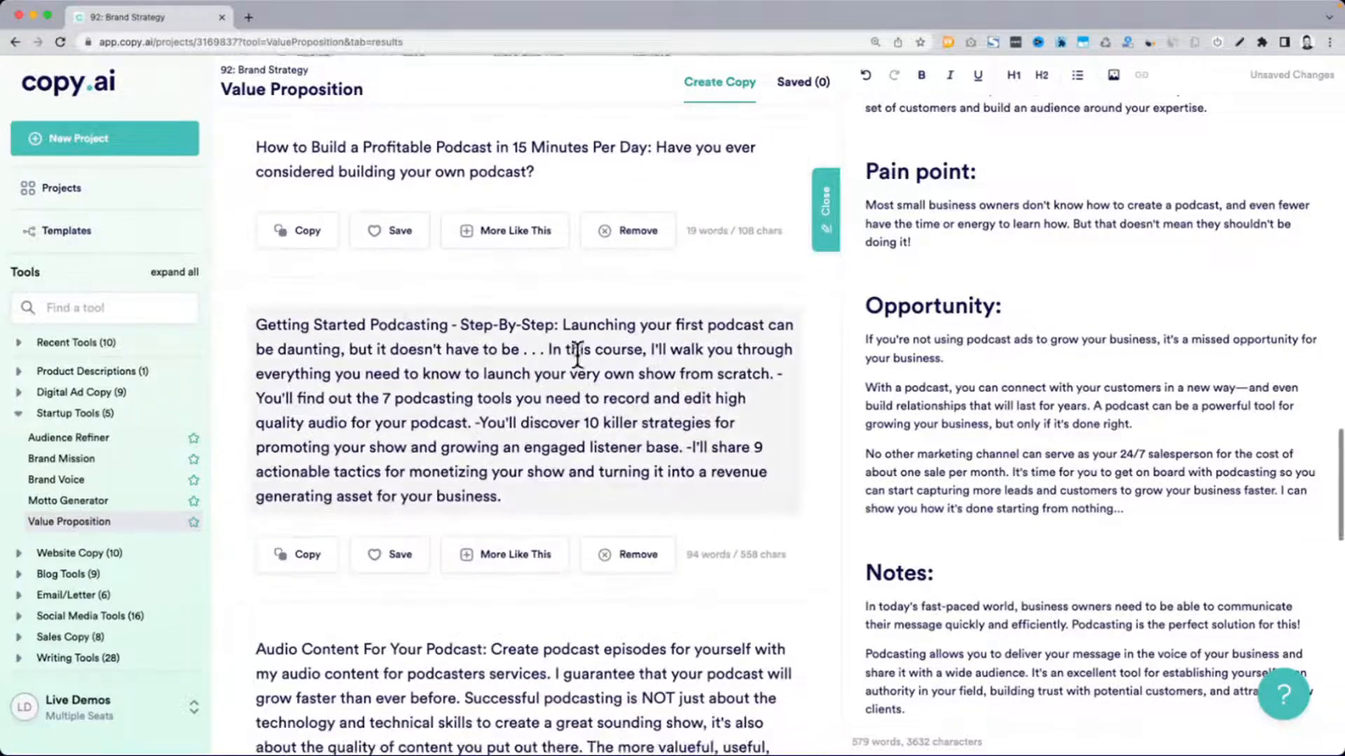
pyautogui.click(562, 326)
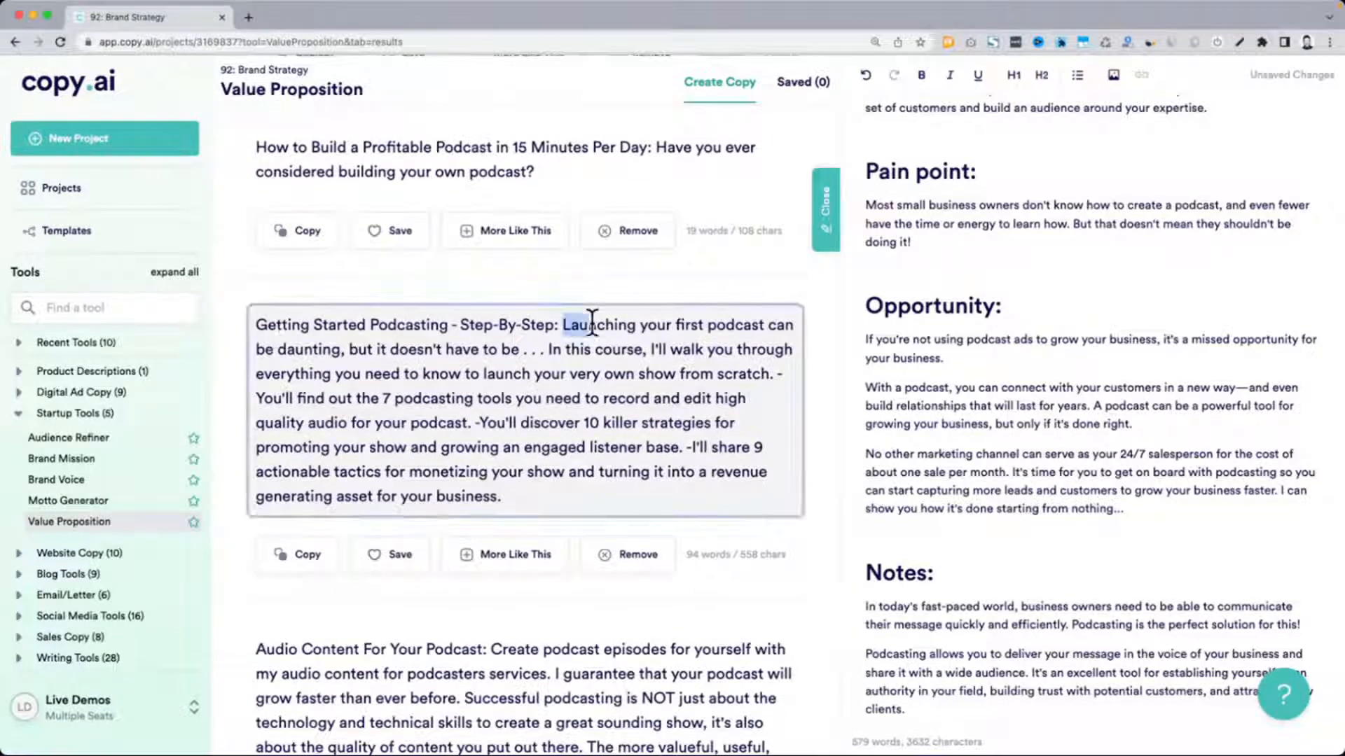
pyautogui.moveTo(560, 330); pyautogui.dragTo(530, 343)
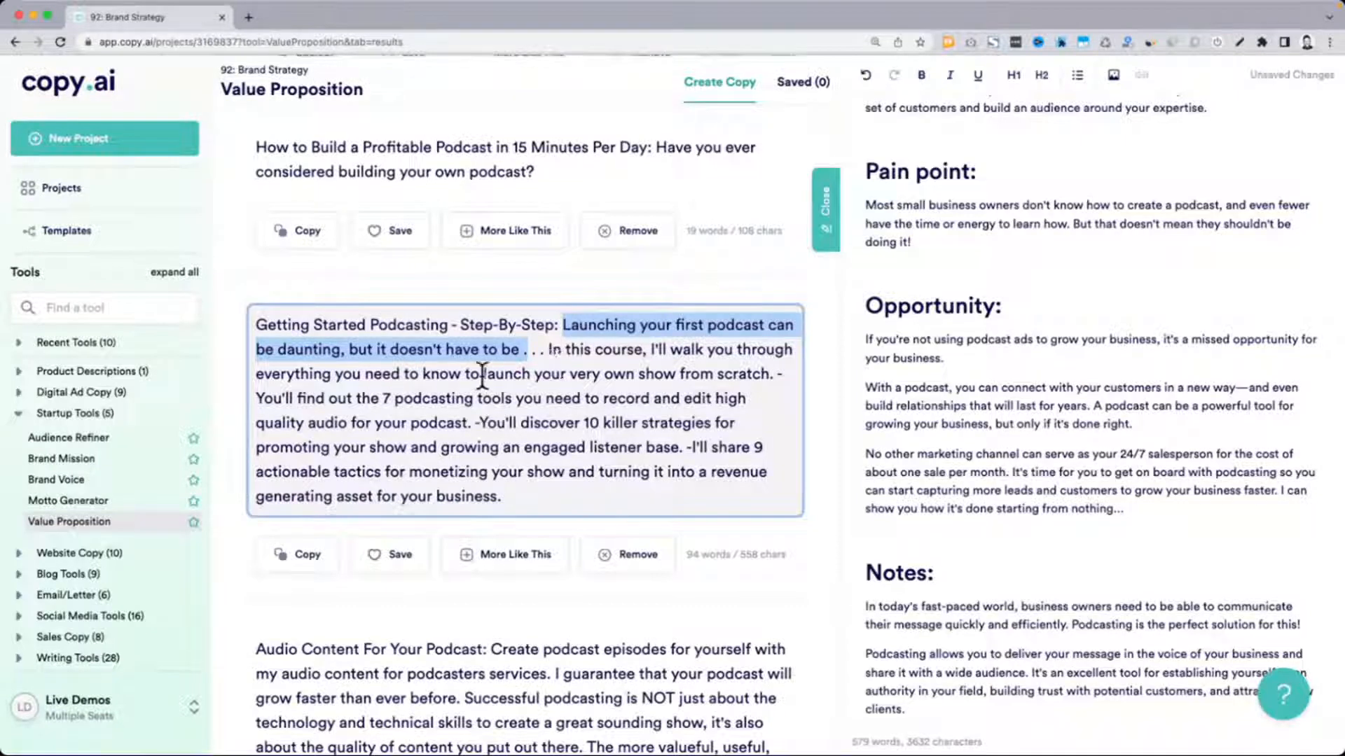
pyautogui.moveTo(405, 373); pyautogui.dragTo(691, 376)
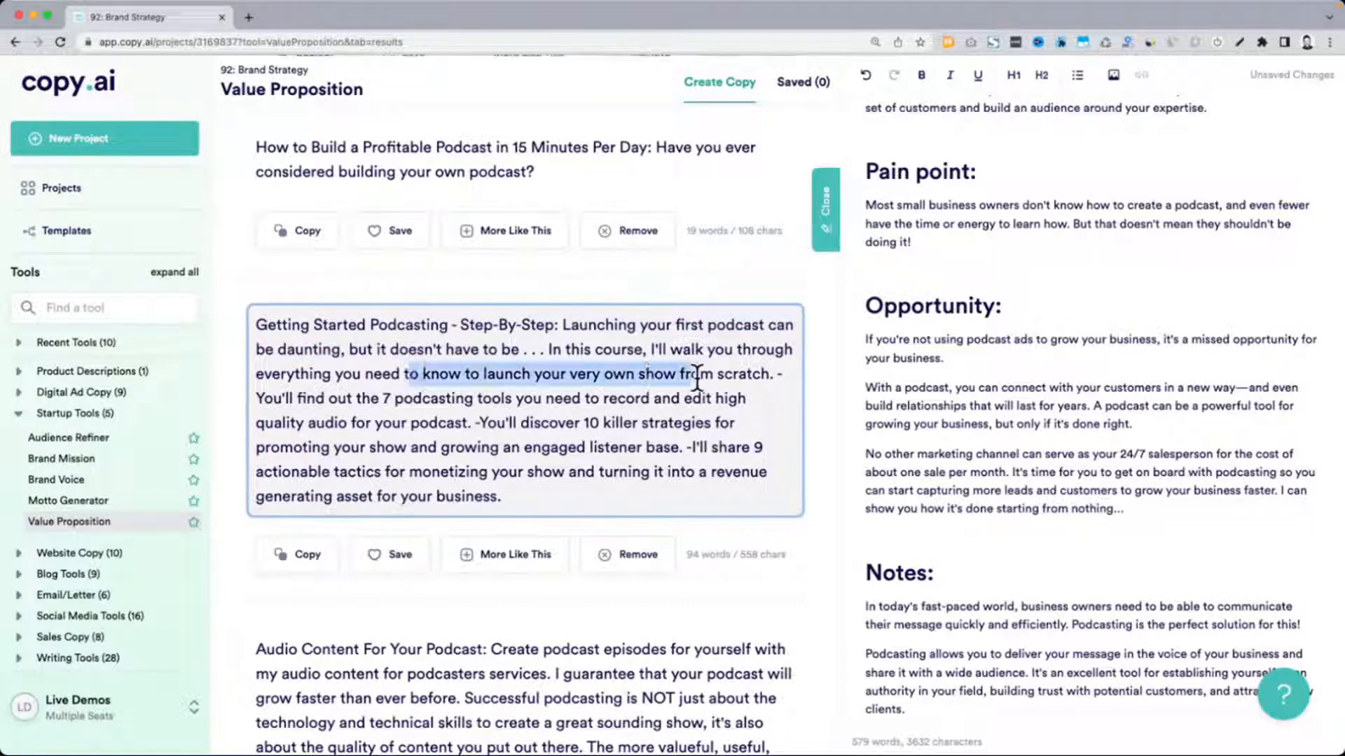
pyautogui.moveTo(252, 379); pyautogui.dragTo(769, 376)
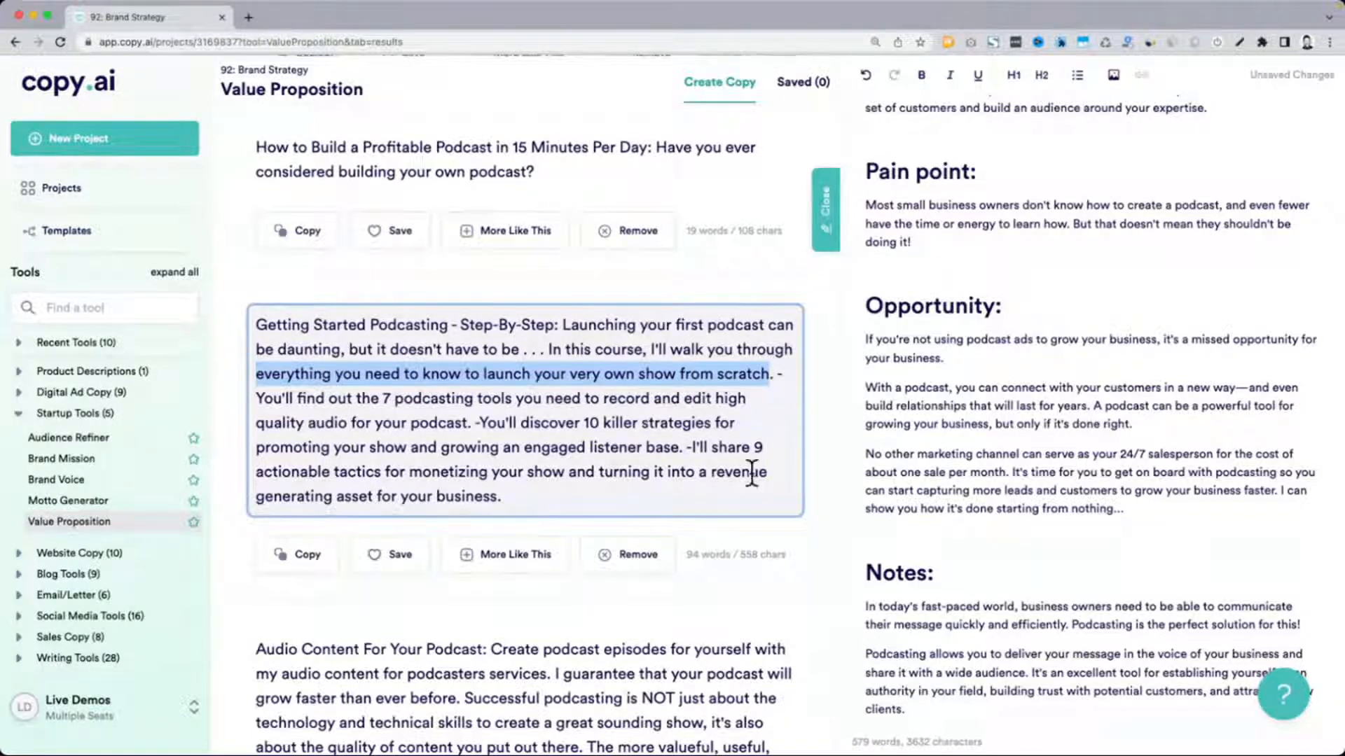
pyautogui.press('super+c')
# Add a "Positioning" level 1 heading between the document's Opportunity and Notes sections, after checking the "Leverage competitive positioning" heading
pyautogui.scroll(-2, 1036, 434)
pyautogui.scroll(-3, 1031, 459)
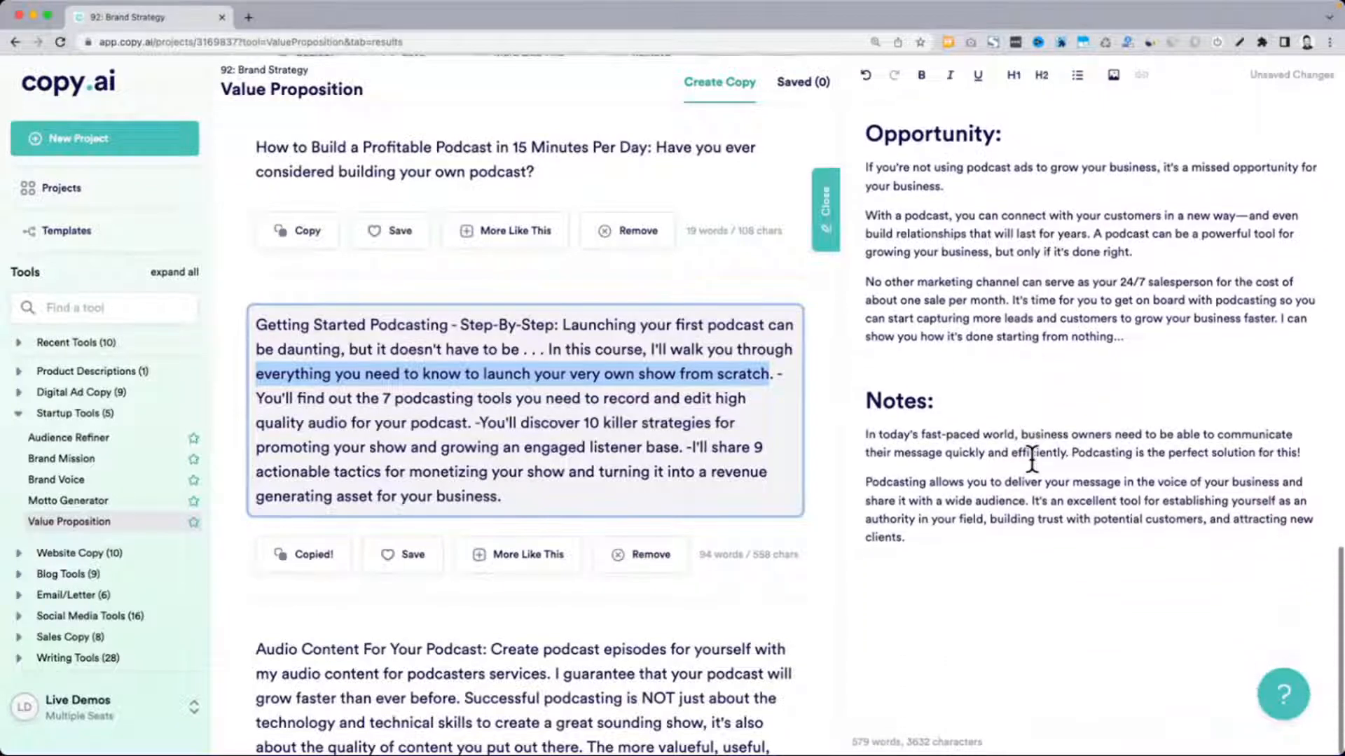
pyautogui.scroll(8, 1033, 459)
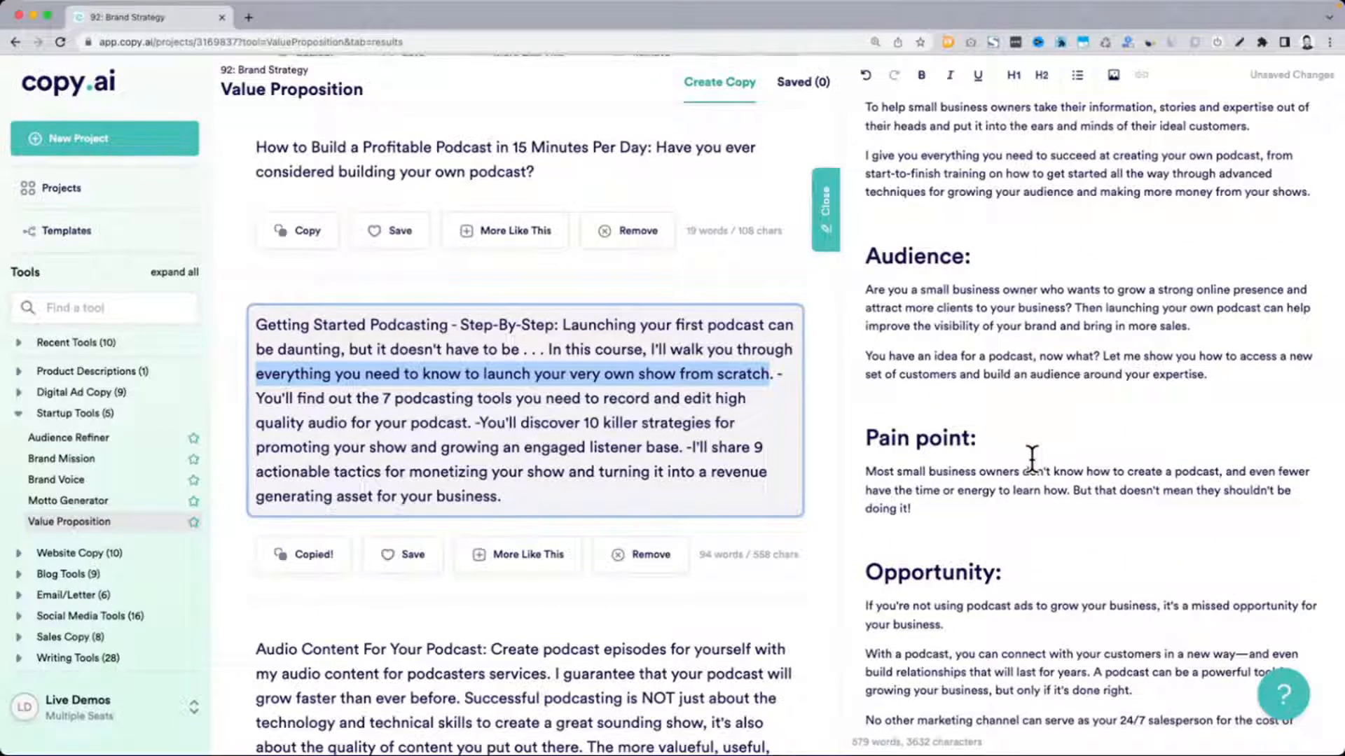
pyautogui.scroll(6, 1032, 458)
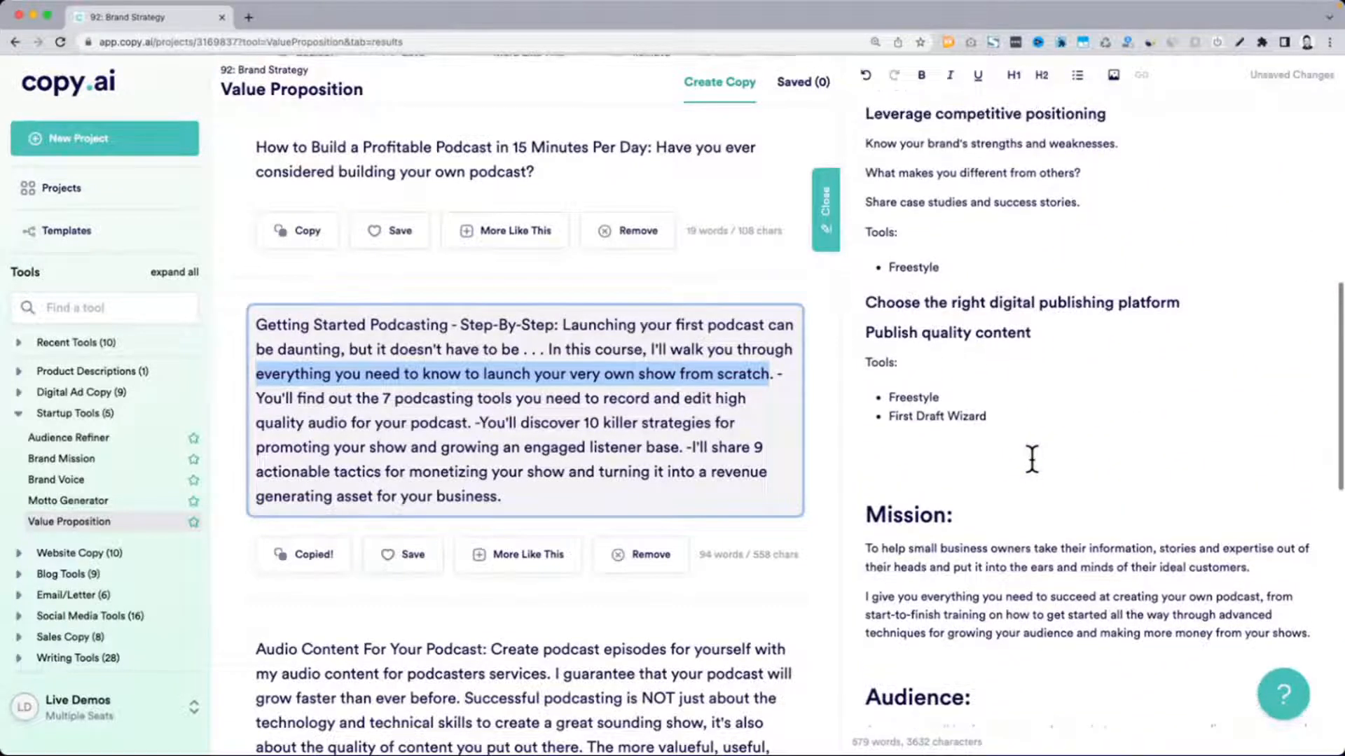
pyautogui.scroll(2, 1032, 459)
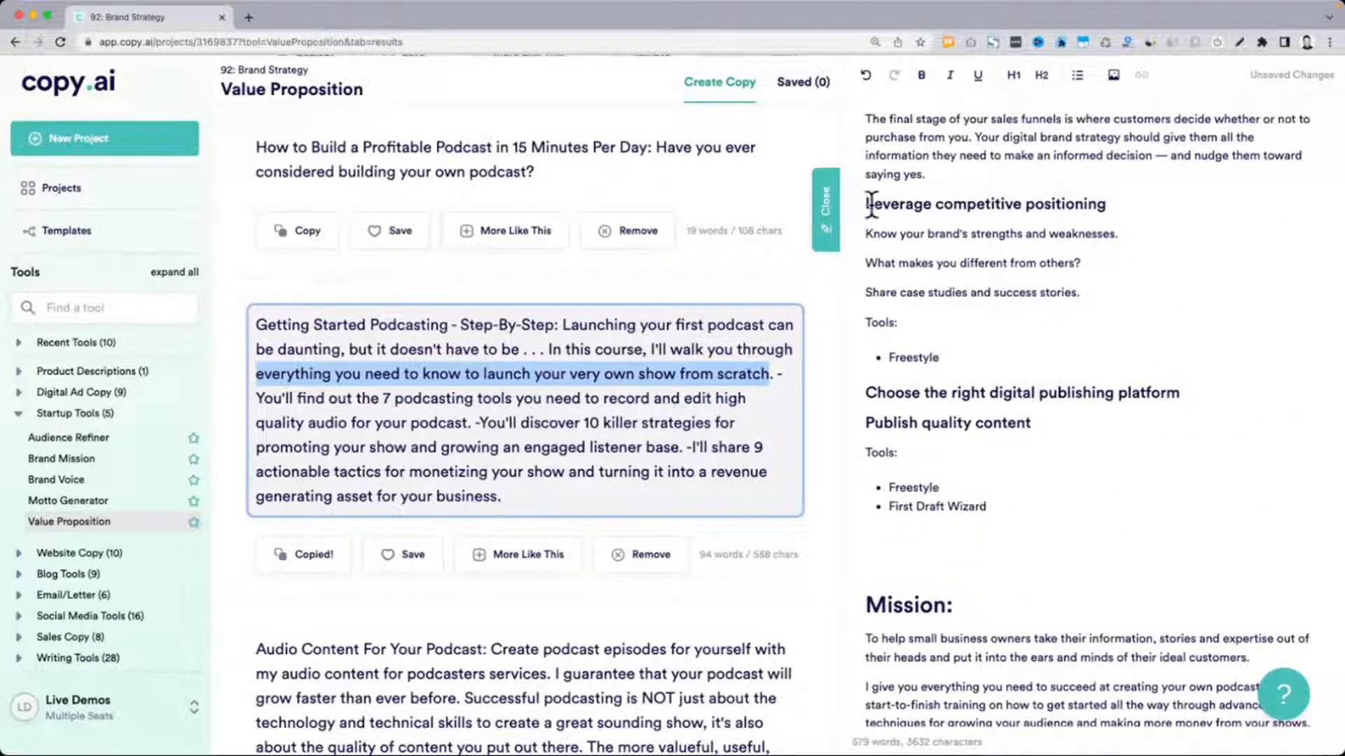
pyautogui.moveTo(867, 203); pyautogui.dragTo(1141, 204)
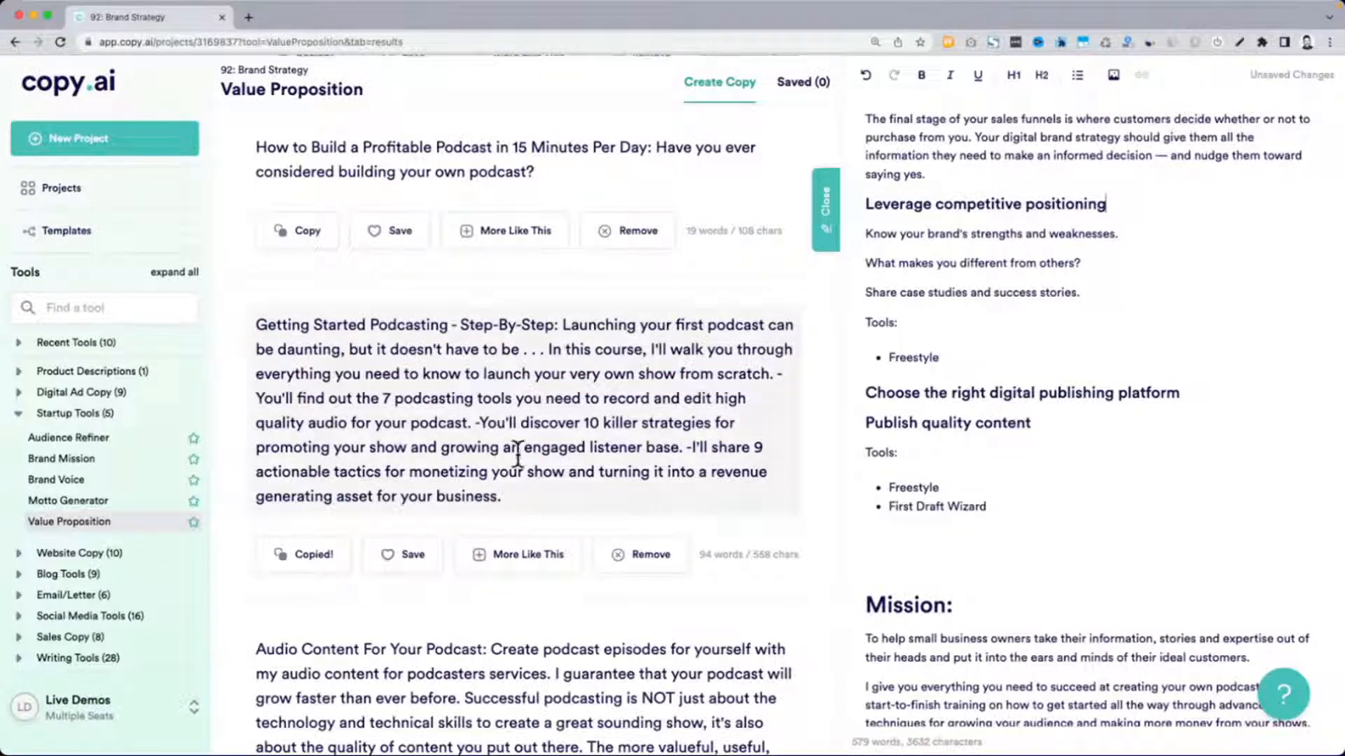
pyautogui.scroll(-2, 518, 454)
pyautogui.scroll(-5, 881, 520)
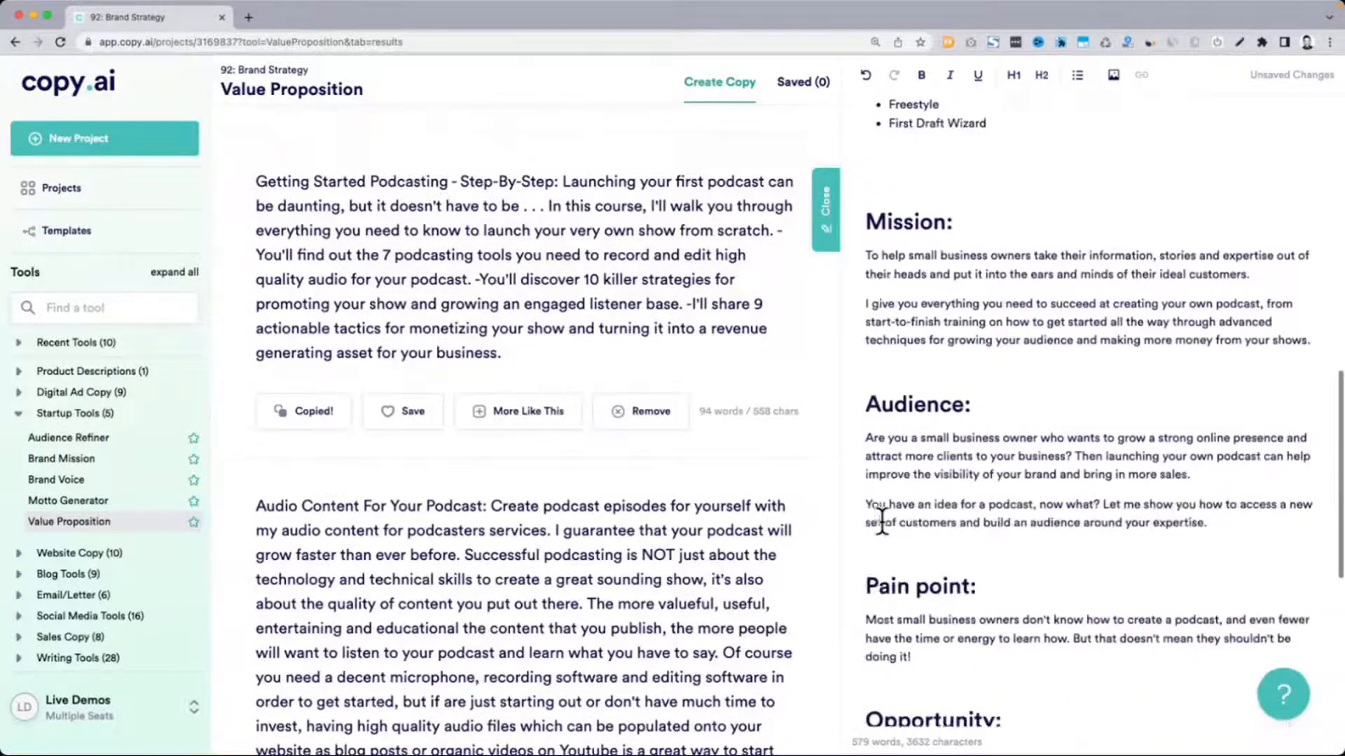
pyautogui.scroll(-6, 881, 519)
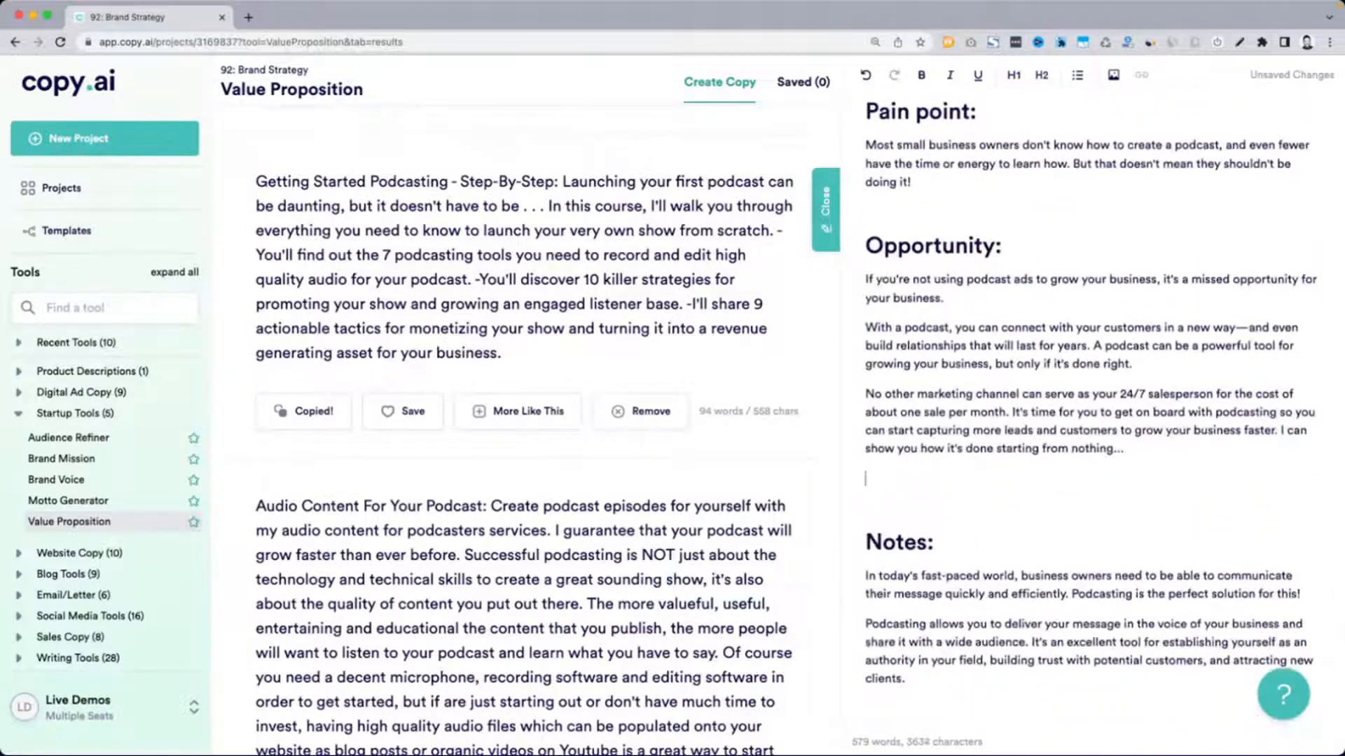
pyautogui.press('Return')
pyautogui.write('Positioning')
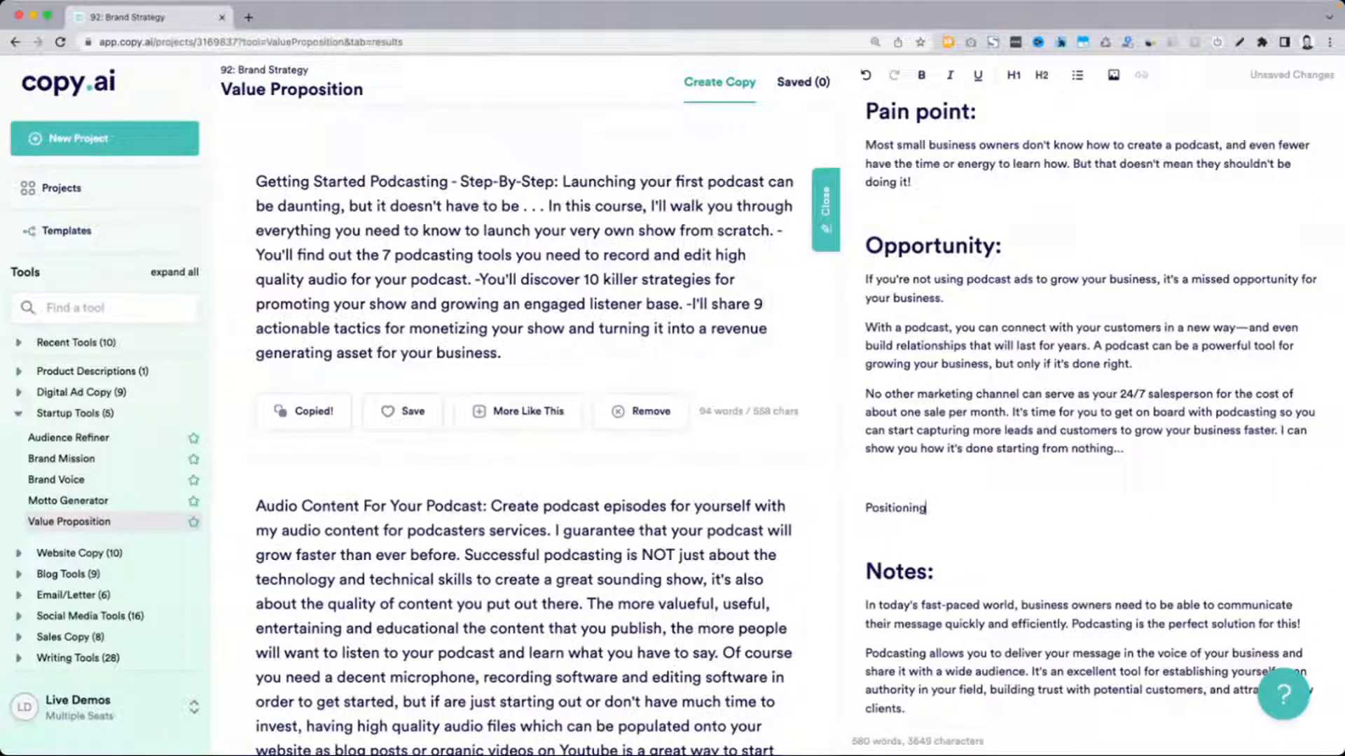
pyautogui.press('super+alt+1')
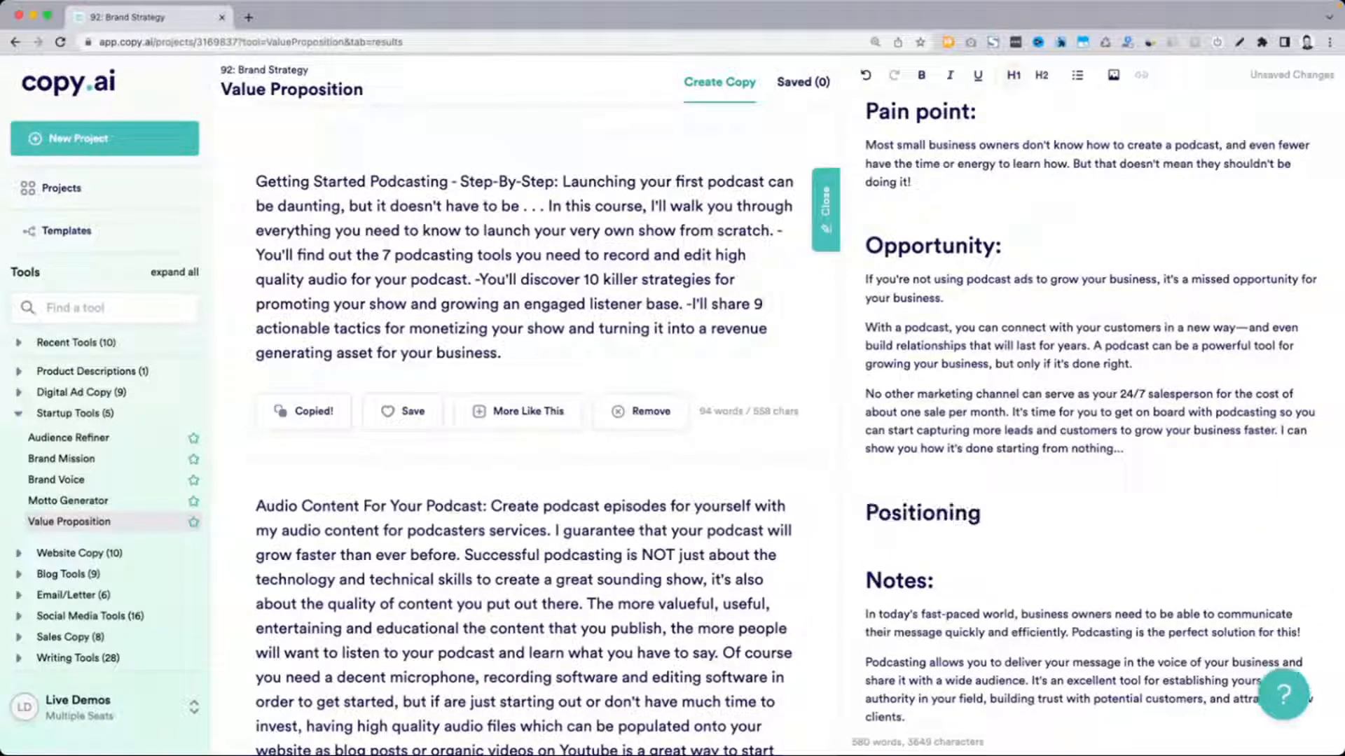
# Paste the copied phrase below the Positioning heading and capitalize its first word as "Everything"
pyautogui.press('Return')
pyautogui.write('everything you need to know to launch your very own show from scratch')
pyautogui.press('super+Left')
pyautogui.press('Delete')
pyautogui.write('E')
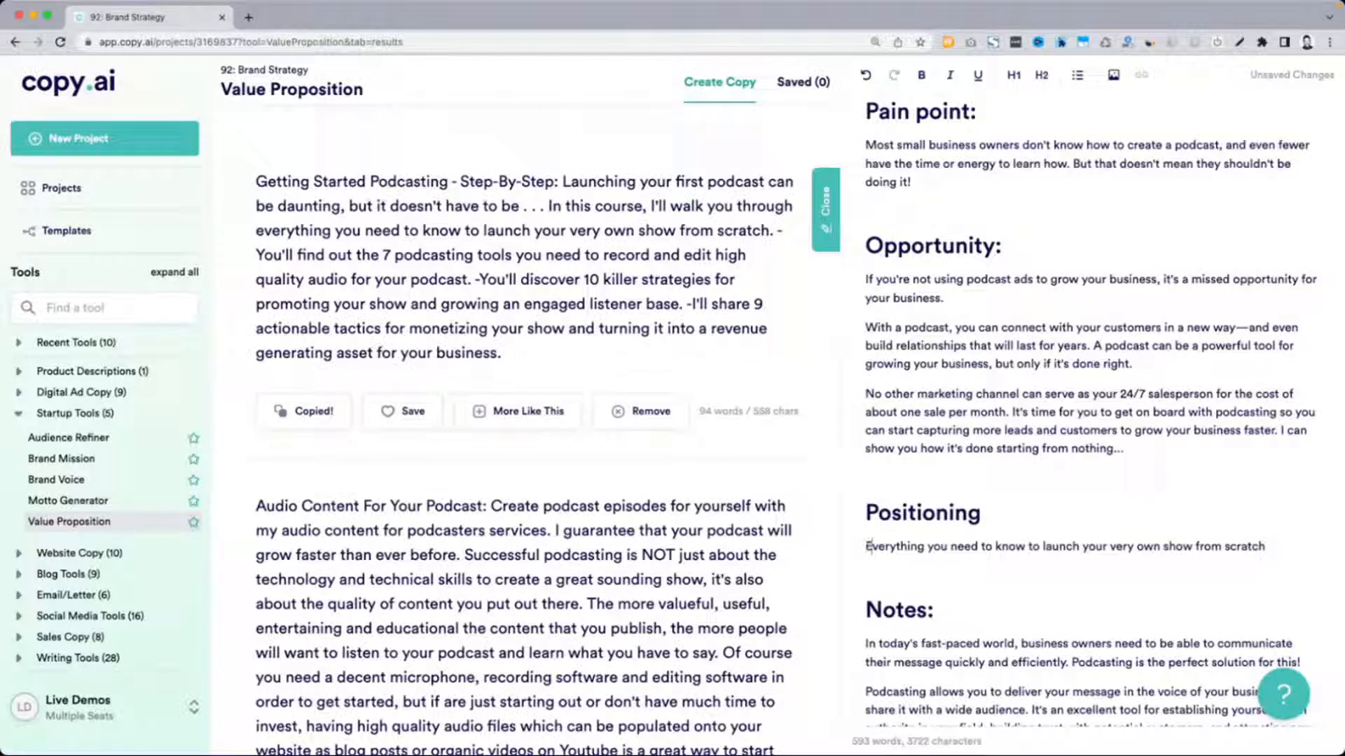
# Turn the phrase below the Positioning heading into a bullet and add an empty second bullet under it
pyautogui.scroll(1, 649, 389)
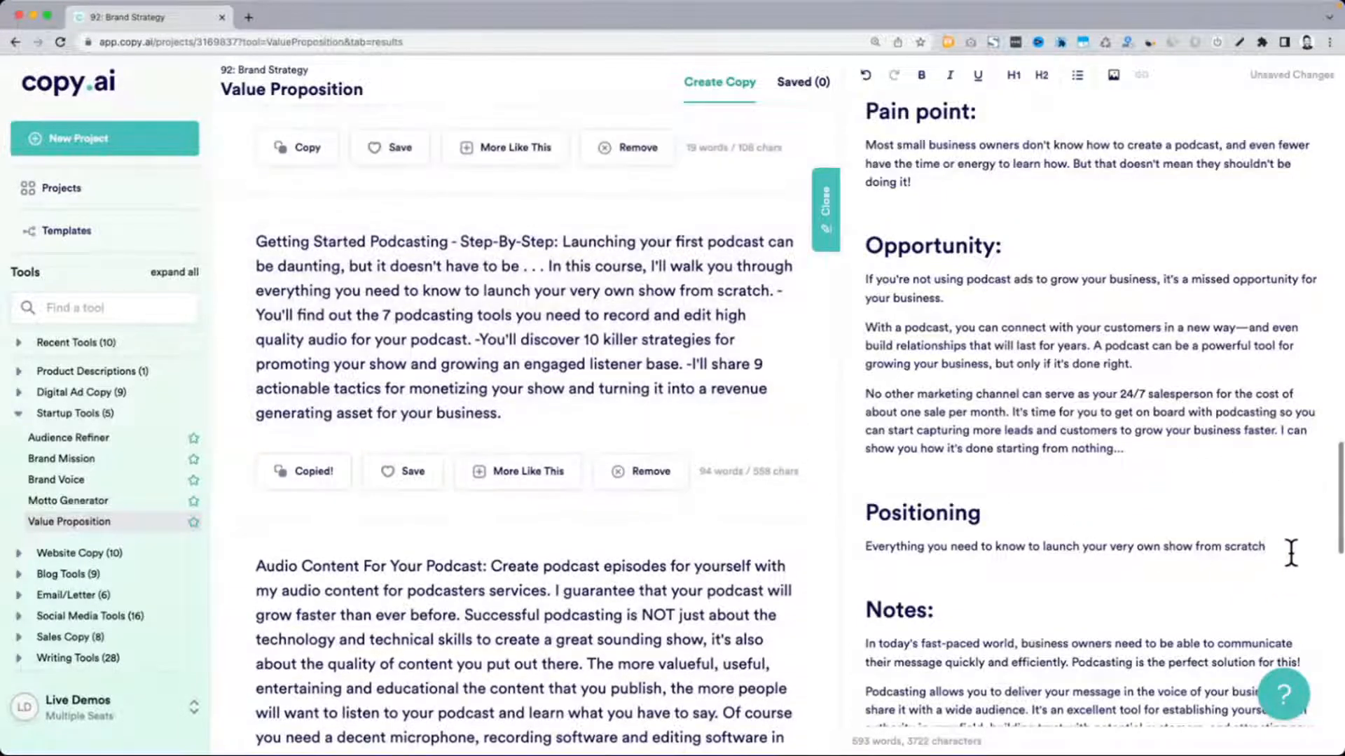
pyautogui.press('Return')
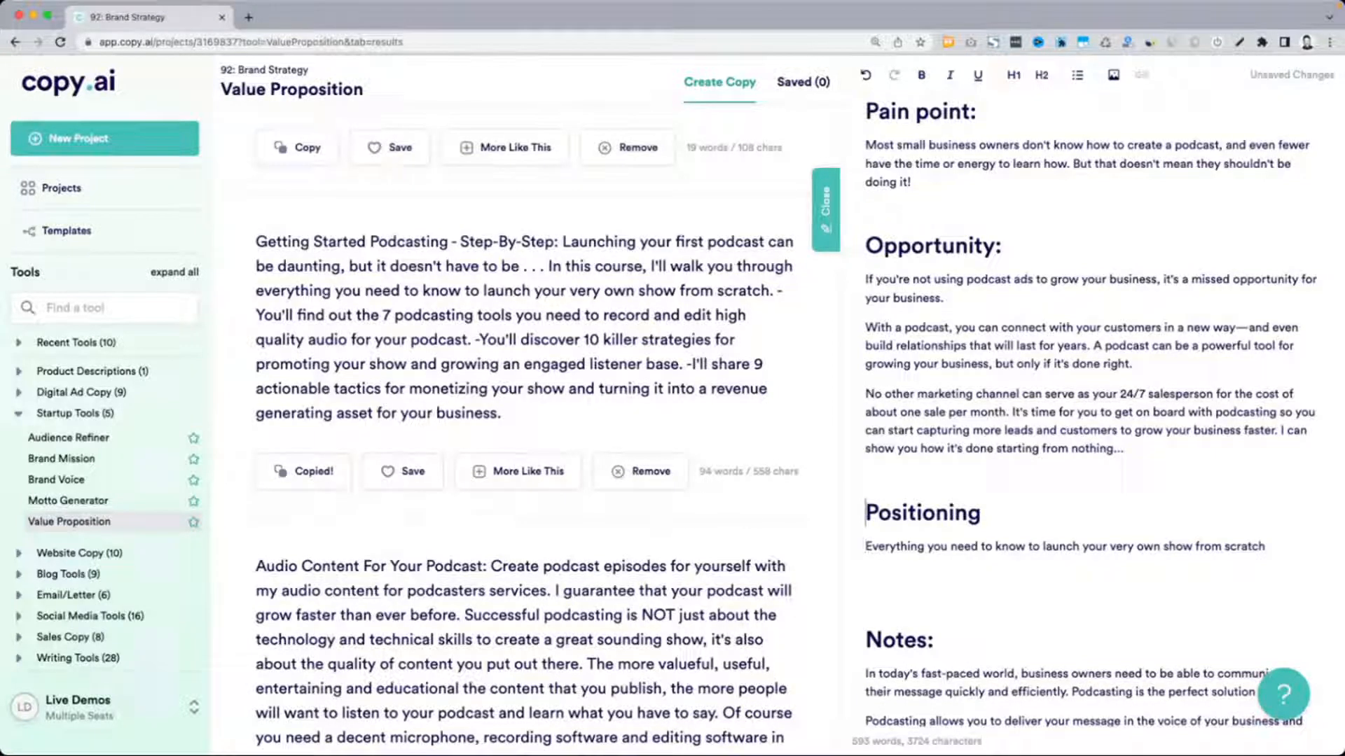
pyautogui.press('Down')
pyautogui.write('-')
pyautogui.press('super+Right')
pyautogui.press('Return')
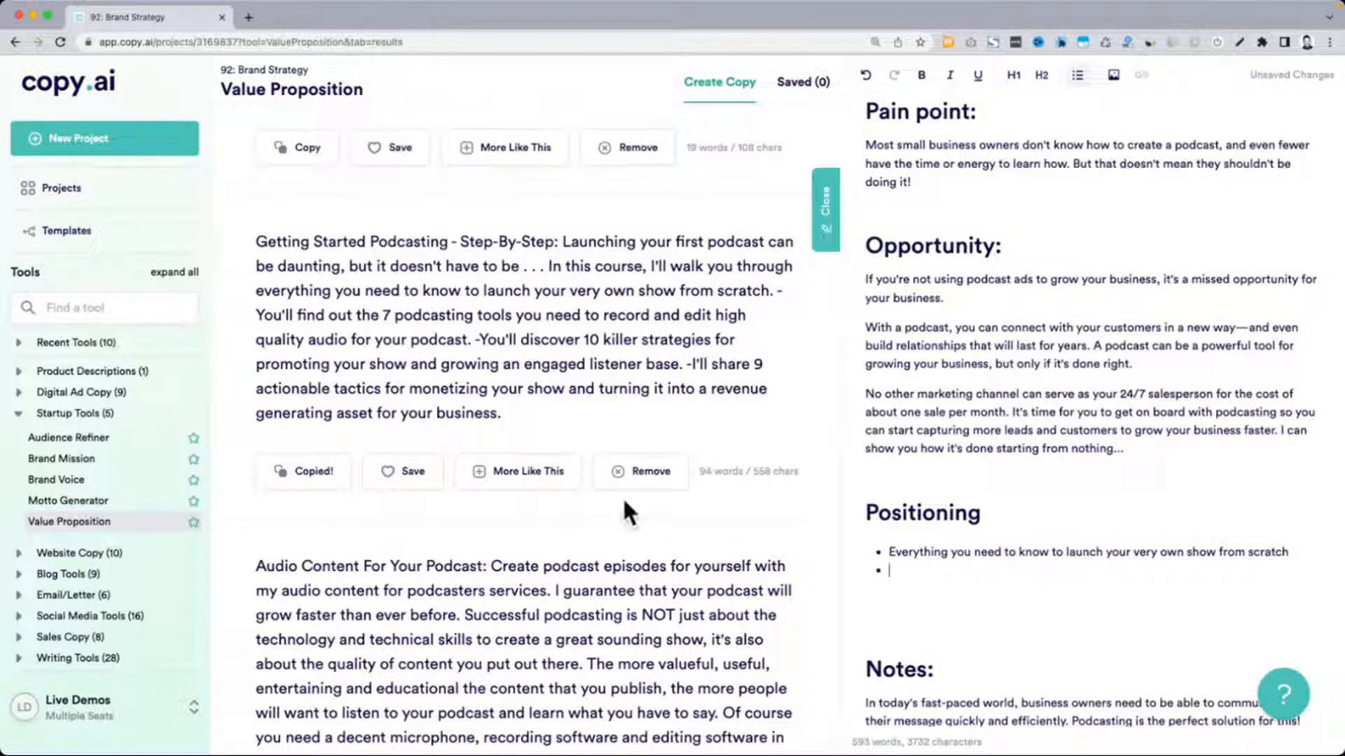
# Copy the "Successful podcasting is NOT just about the technology" sentence from the "Audio Content For Your Podcast" result into the second Positioning bullet
pyautogui.scroll(-2, 622, 497)
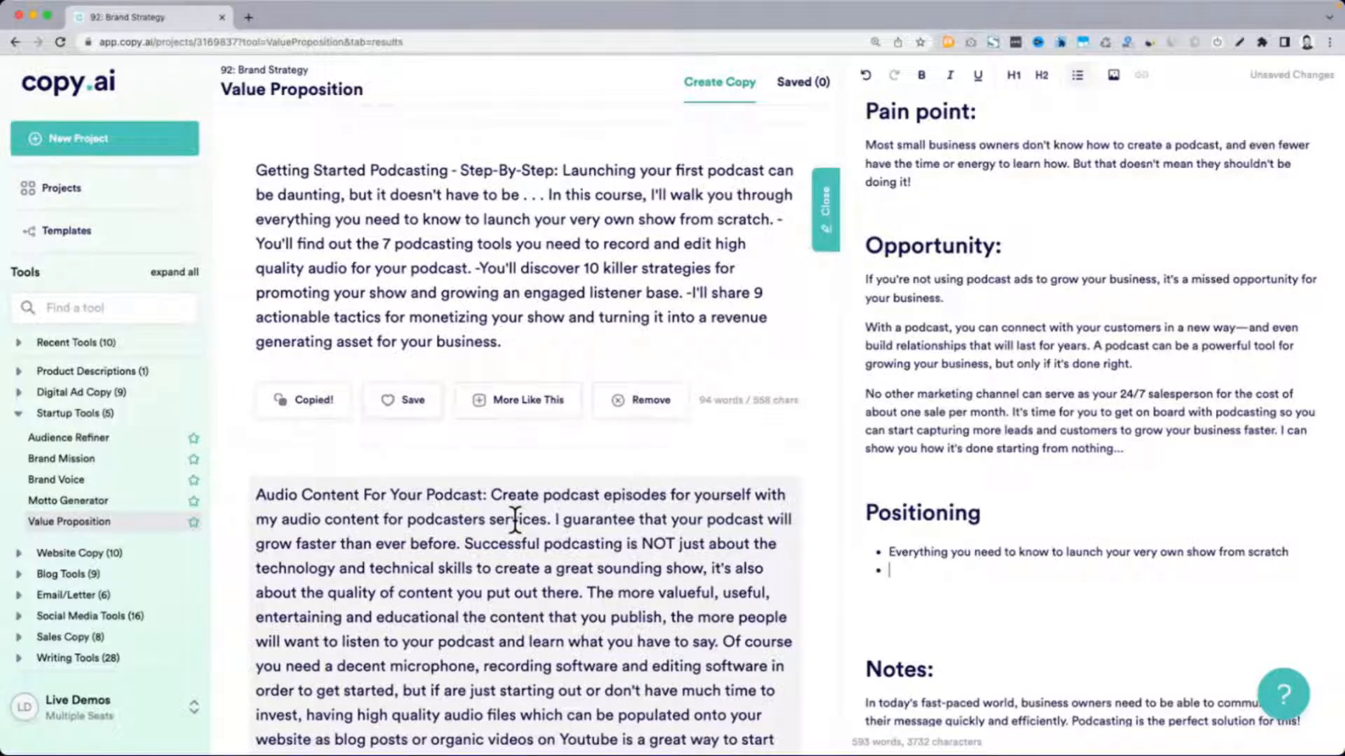
pyautogui.scroll(-4, 515, 518)
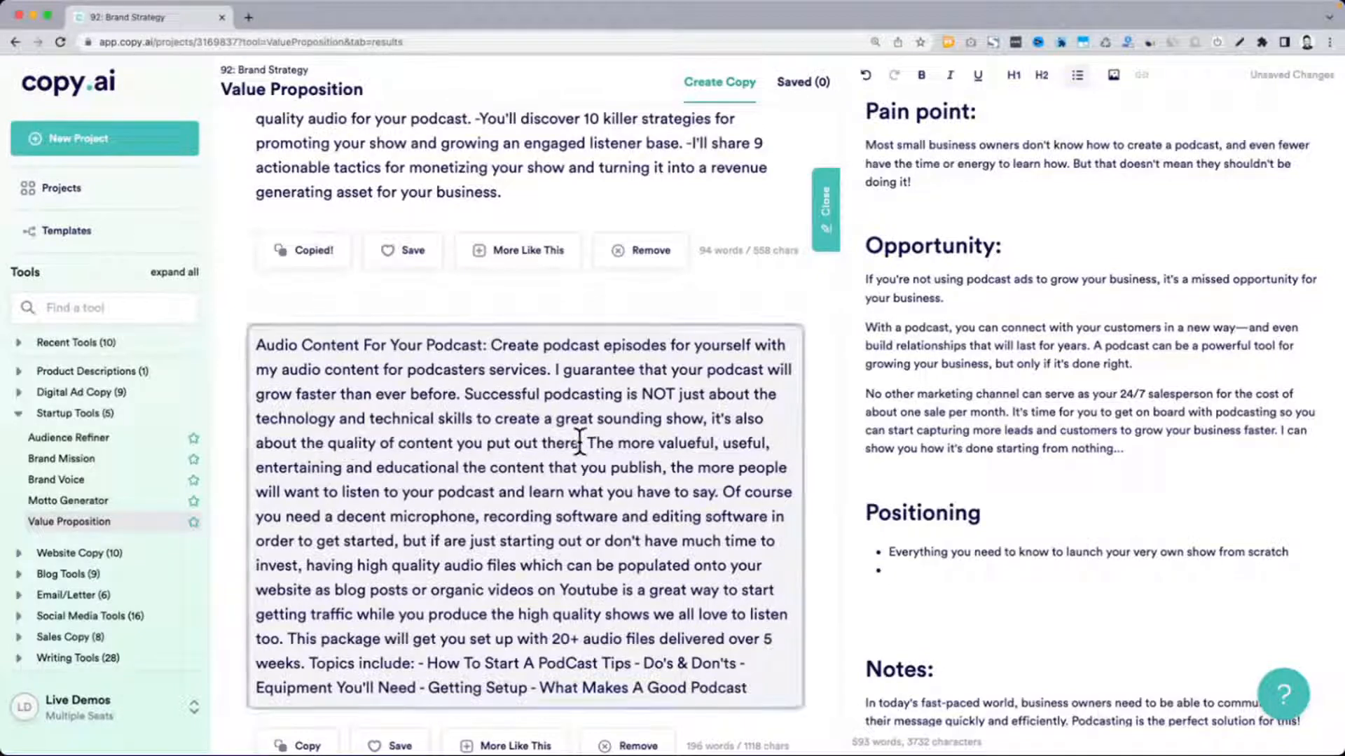
pyautogui.moveTo(579, 443); pyautogui.dragTo(364, 423)
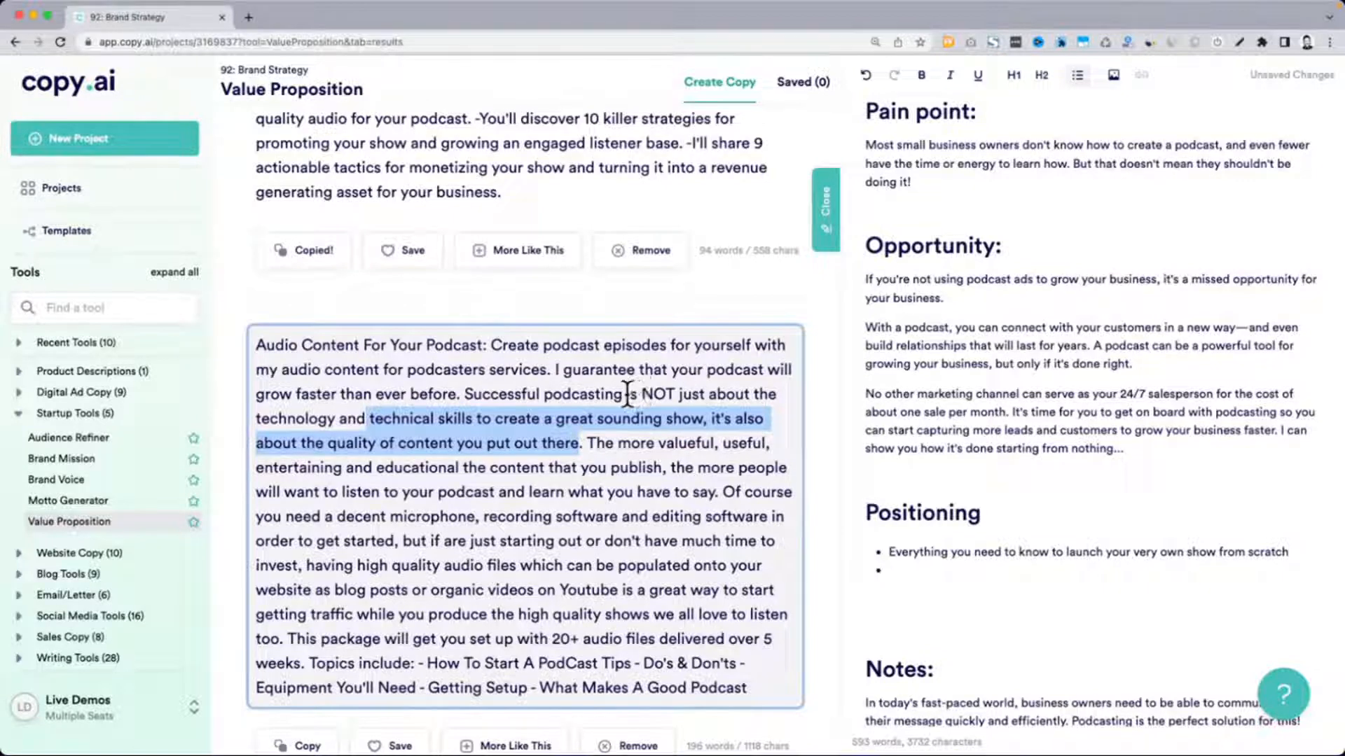
pyautogui.keyDown('shift'); pyautogui.click(464, 393); pyautogui.keyUp('shift')
pyautogui.press('super+c')
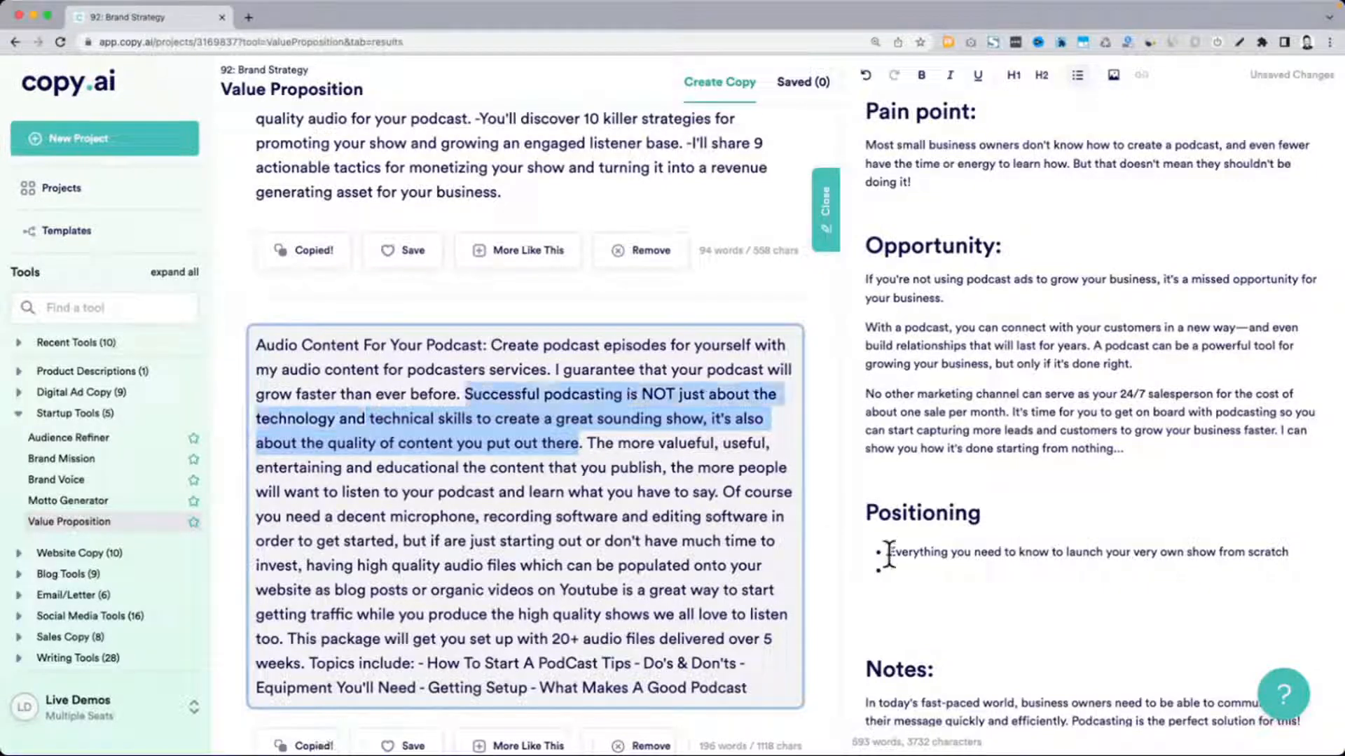
pyautogui.click(910, 567)
pyautogui.press('super+v')
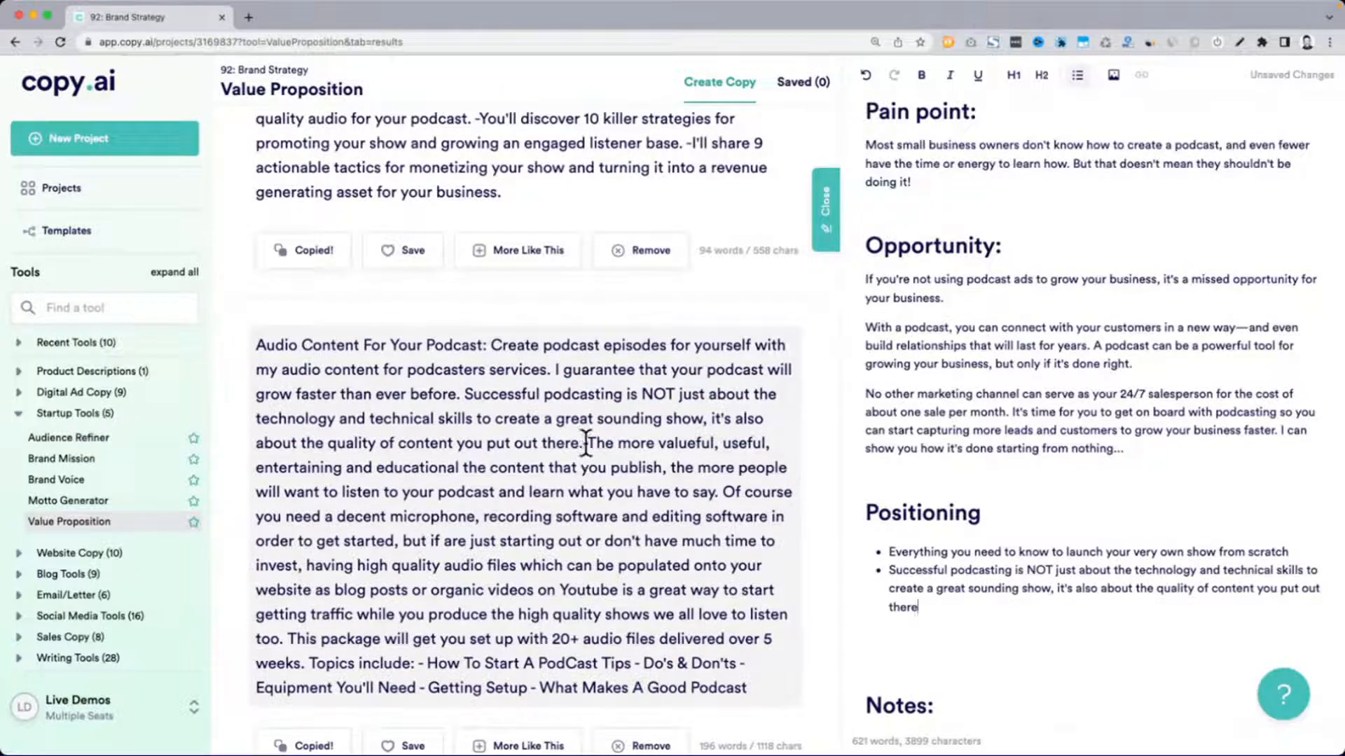
# Examine the rest of the "Audio Content For Your Podcast" result and review the two Positioning bullets
pyautogui.moveTo(585, 442); pyautogui.dragTo(717, 492)
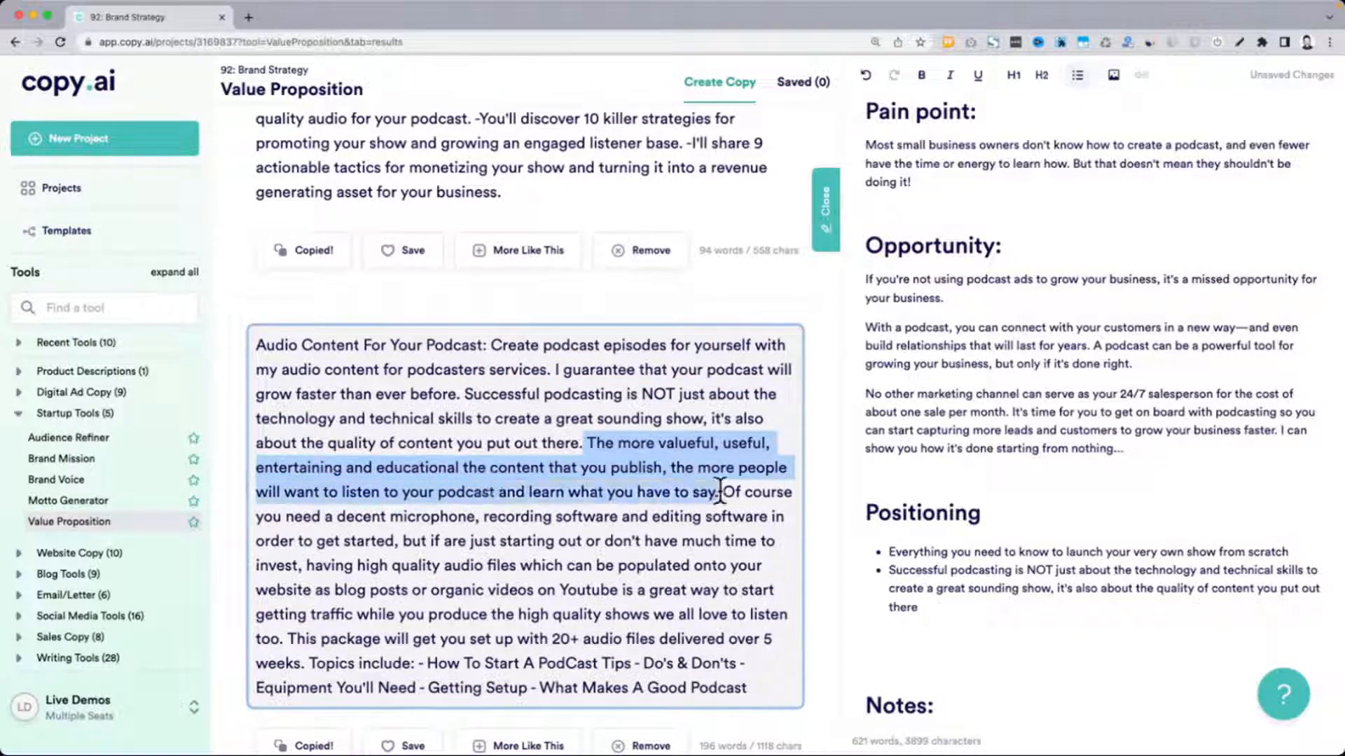
pyautogui.click(527, 518)
pyautogui.moveTo(587, 443); pyautogui.dragTo(611, 622)
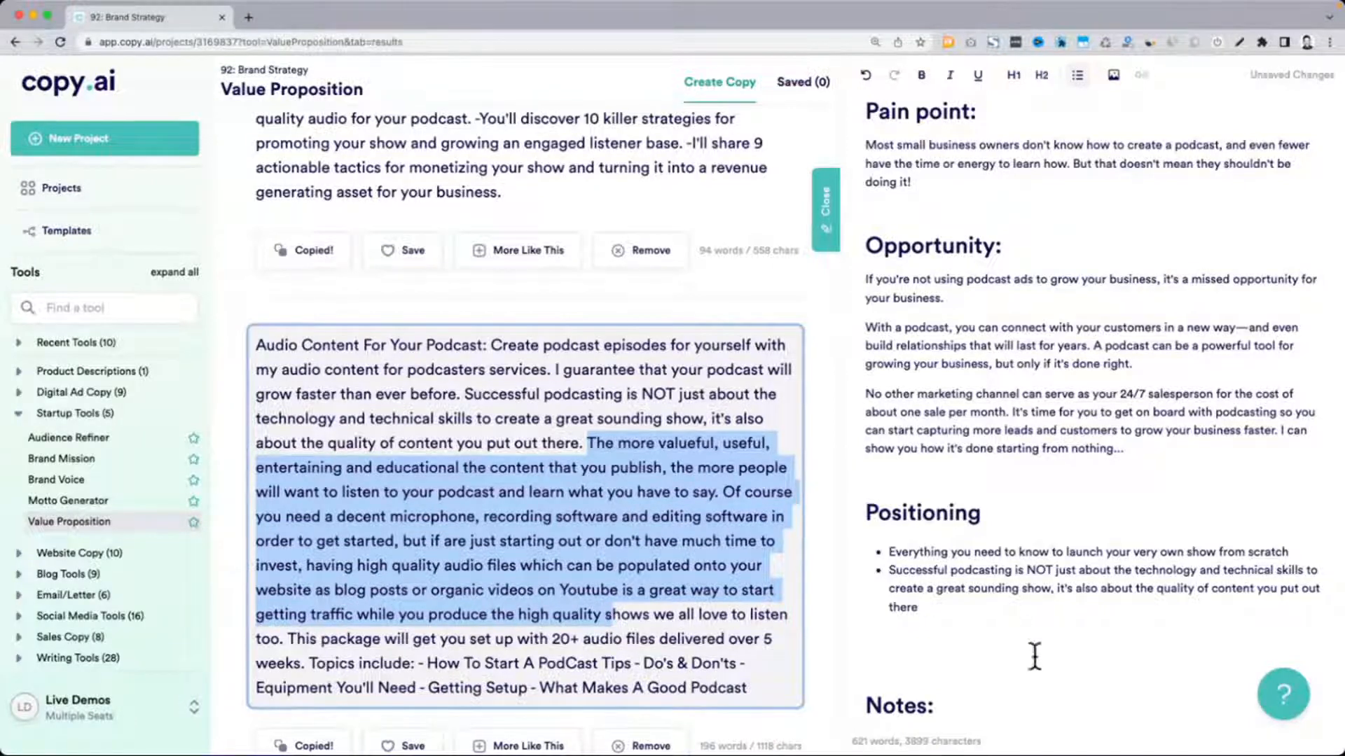
pyautogui.scroll(-2, 1049, 579)
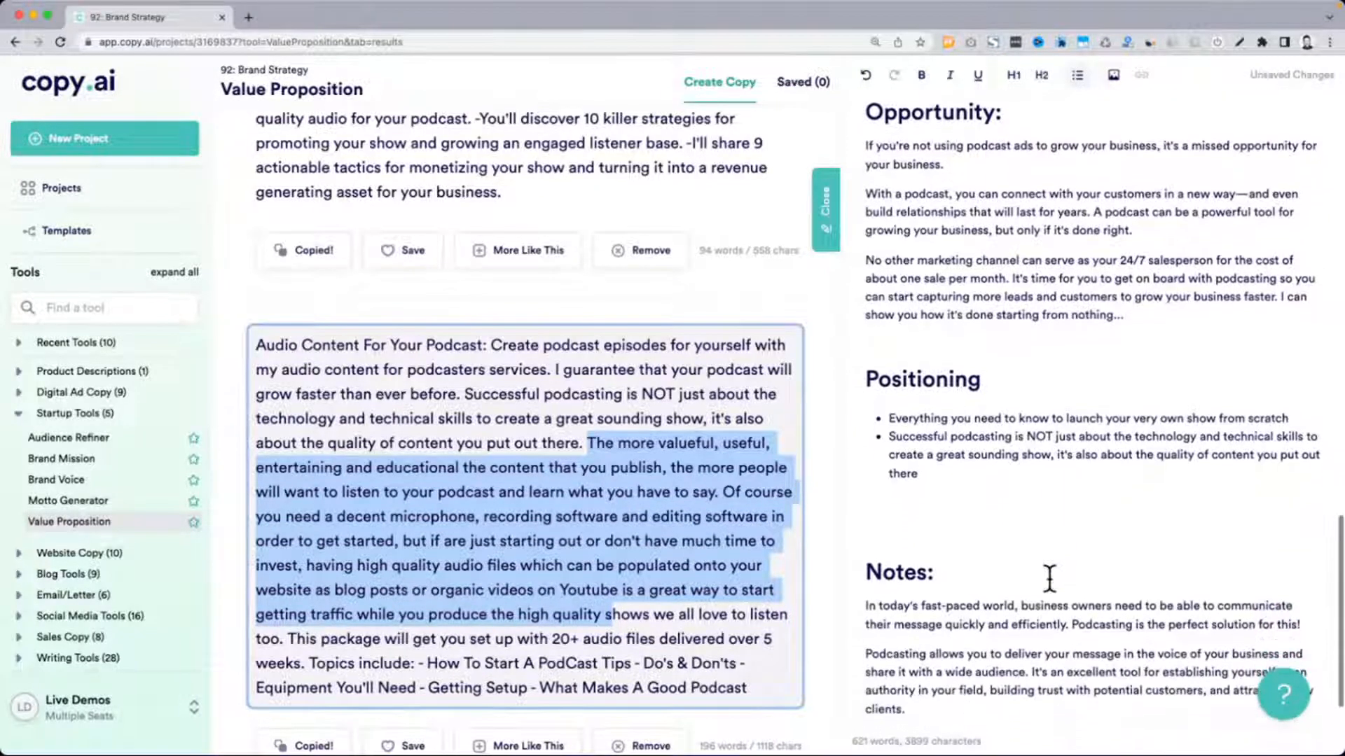
pyautogui.click(1183, 476)
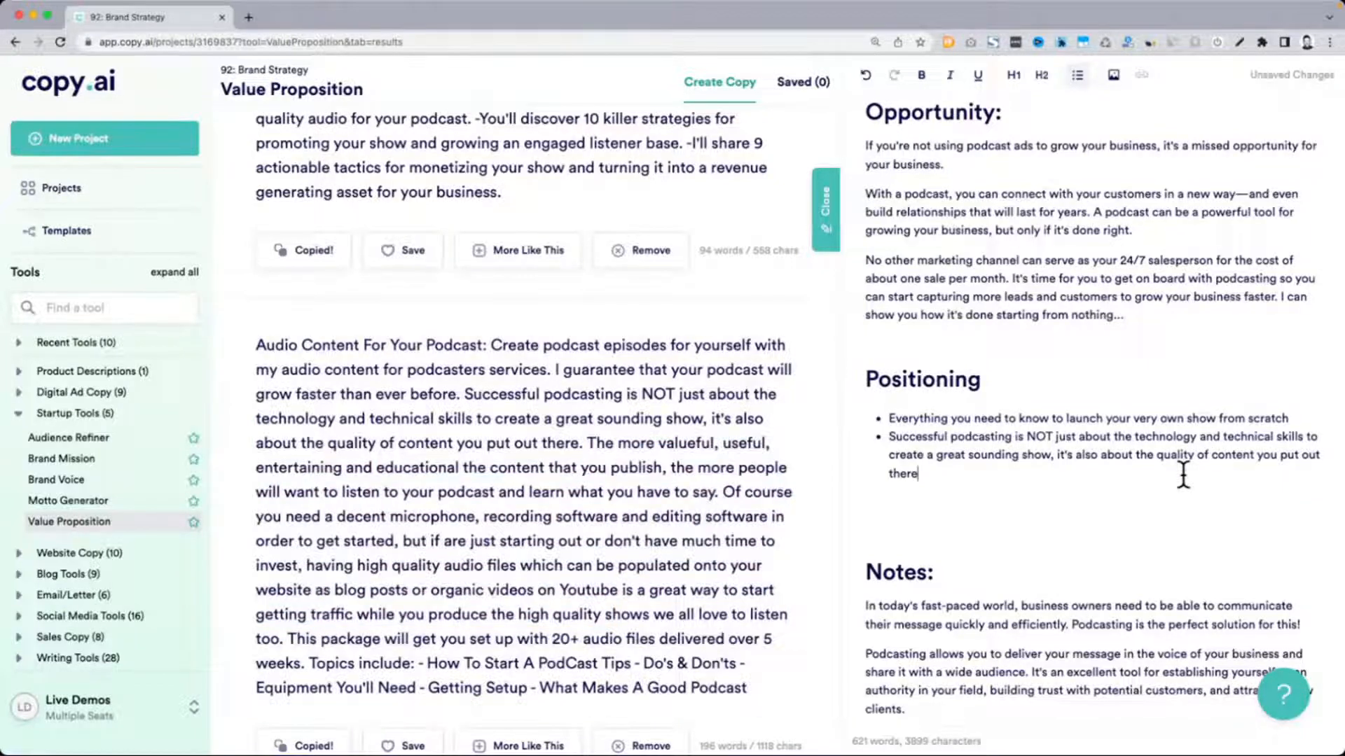
pyautogui.moveTo(887, 418); pyautogui.dragTo(951, 422)
pyautogui.click(1007, 417)
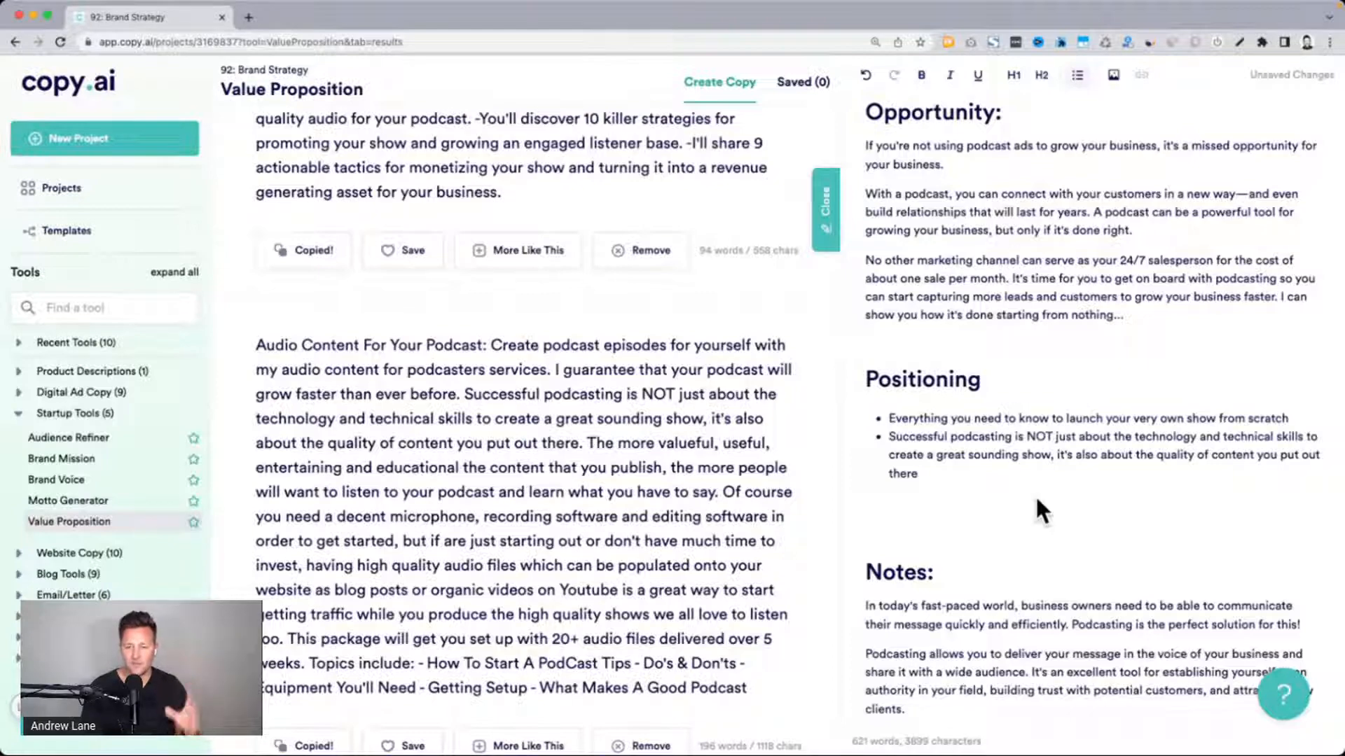
# Review the document's strategy outline above the Mission section and open the Audience Refiner tool
pyautogui.scroll(10, 1035, 495)
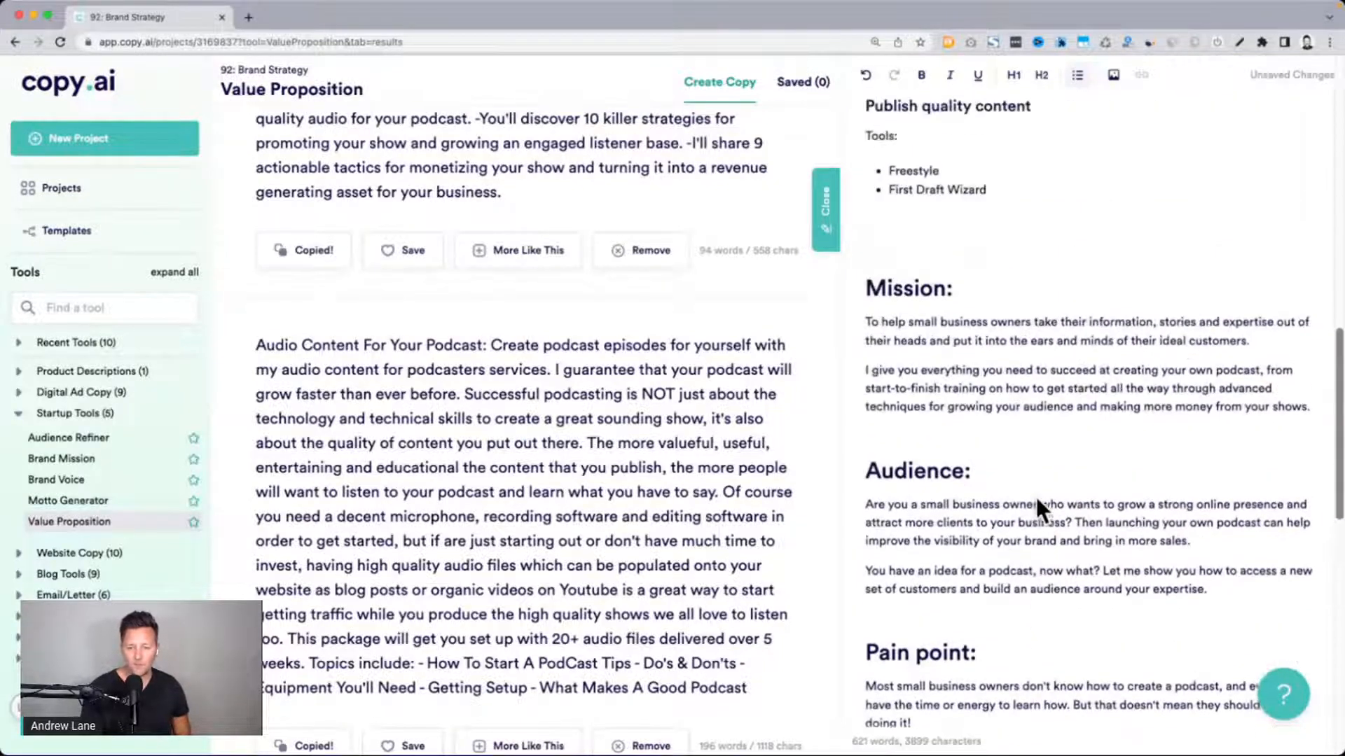
pyautogui.scroll(6, 1035, 494)
pyautogui.scroll(4, 692, 471)
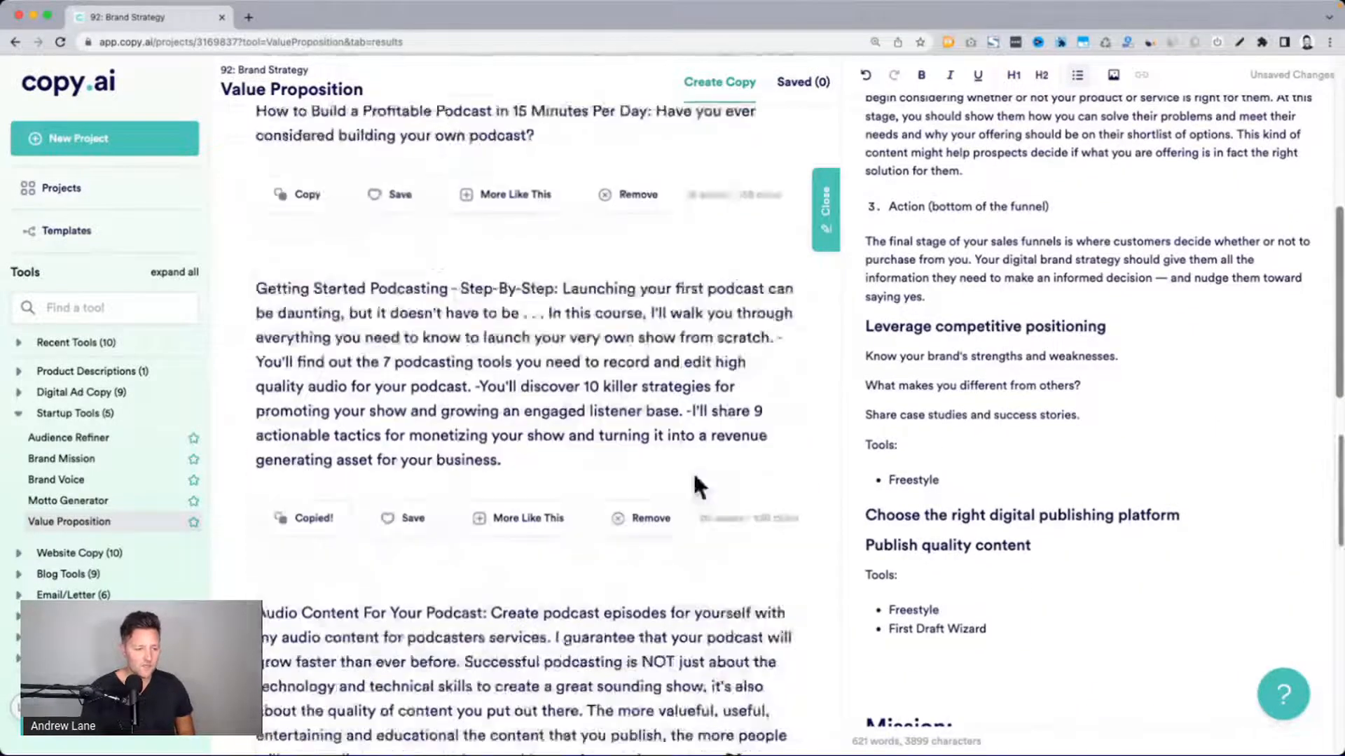
pyautogui.scroll(6, 694, 477)
pyautogui.click(71, 440)
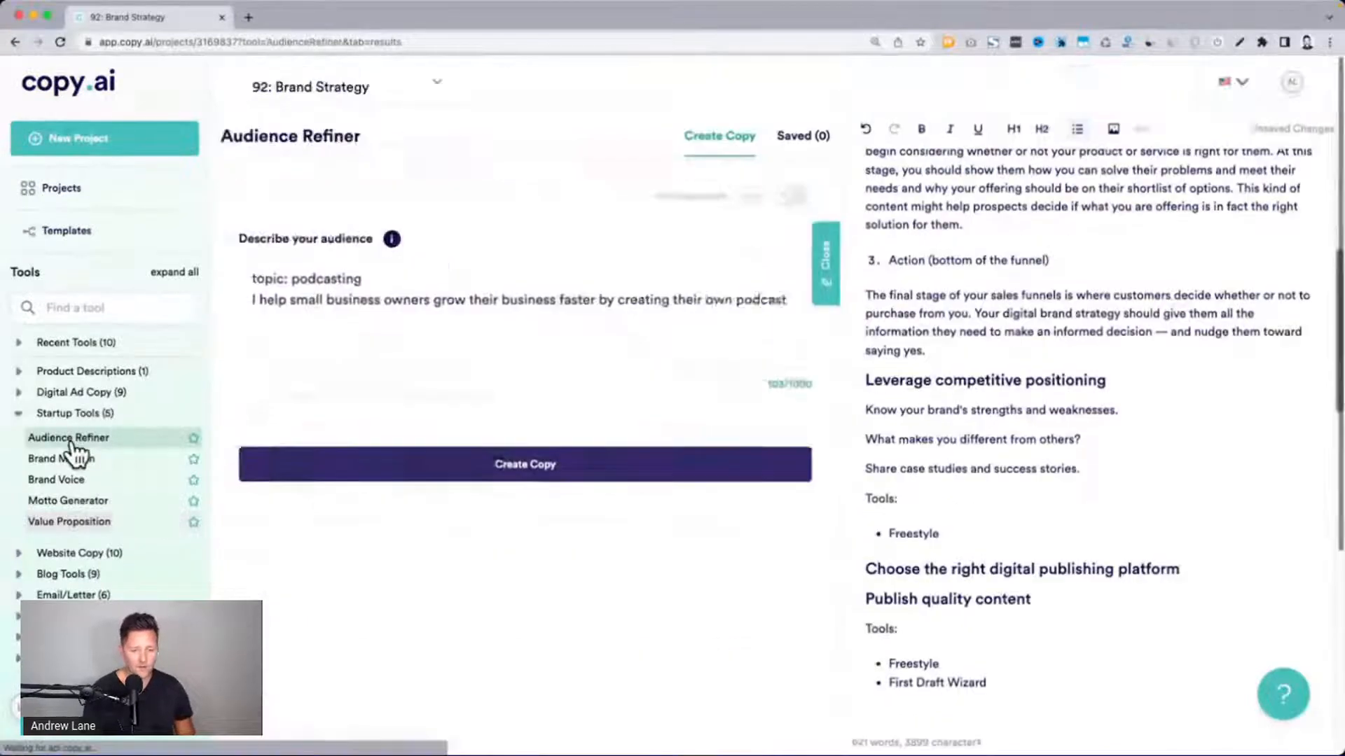
pyautogui.click(1253, 363)
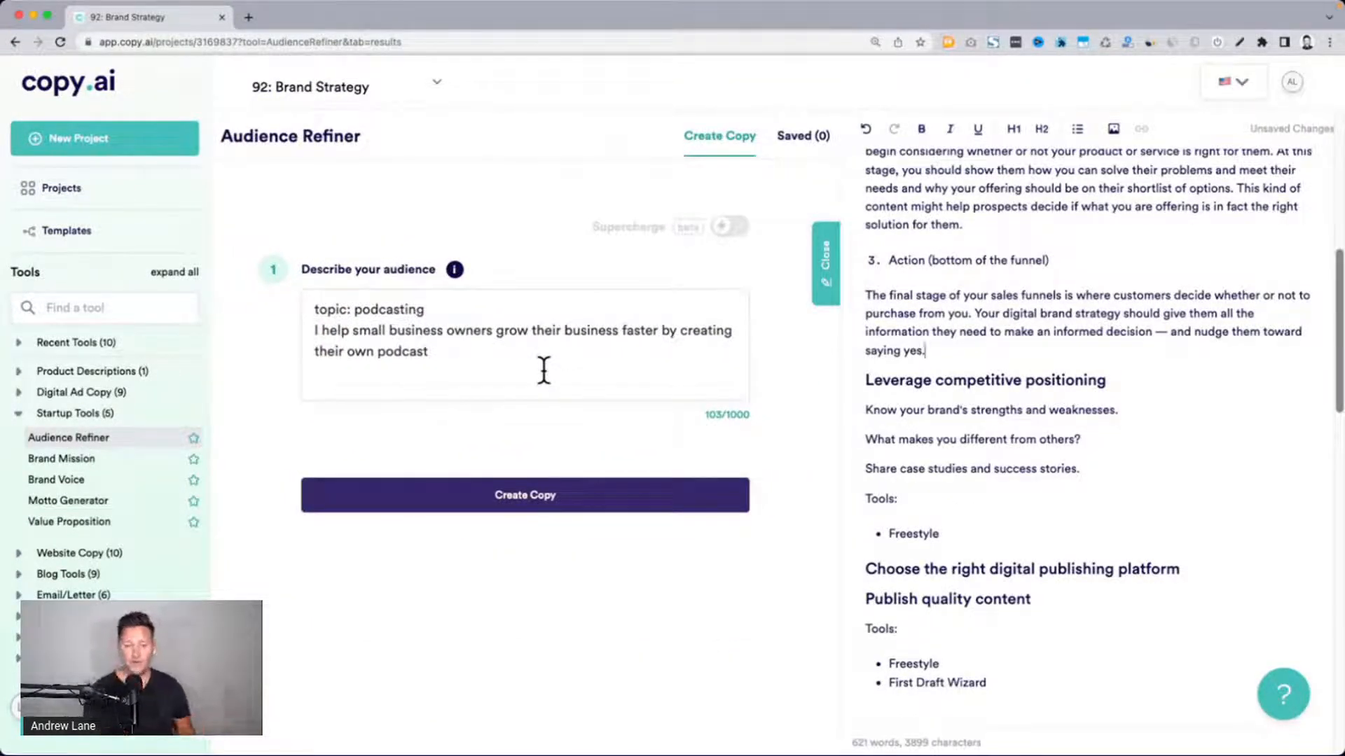
# Add a period and a line break at the end of the audience description, after checking the document's Audience section
pyautogui.scroll(-8, 1104, 474)
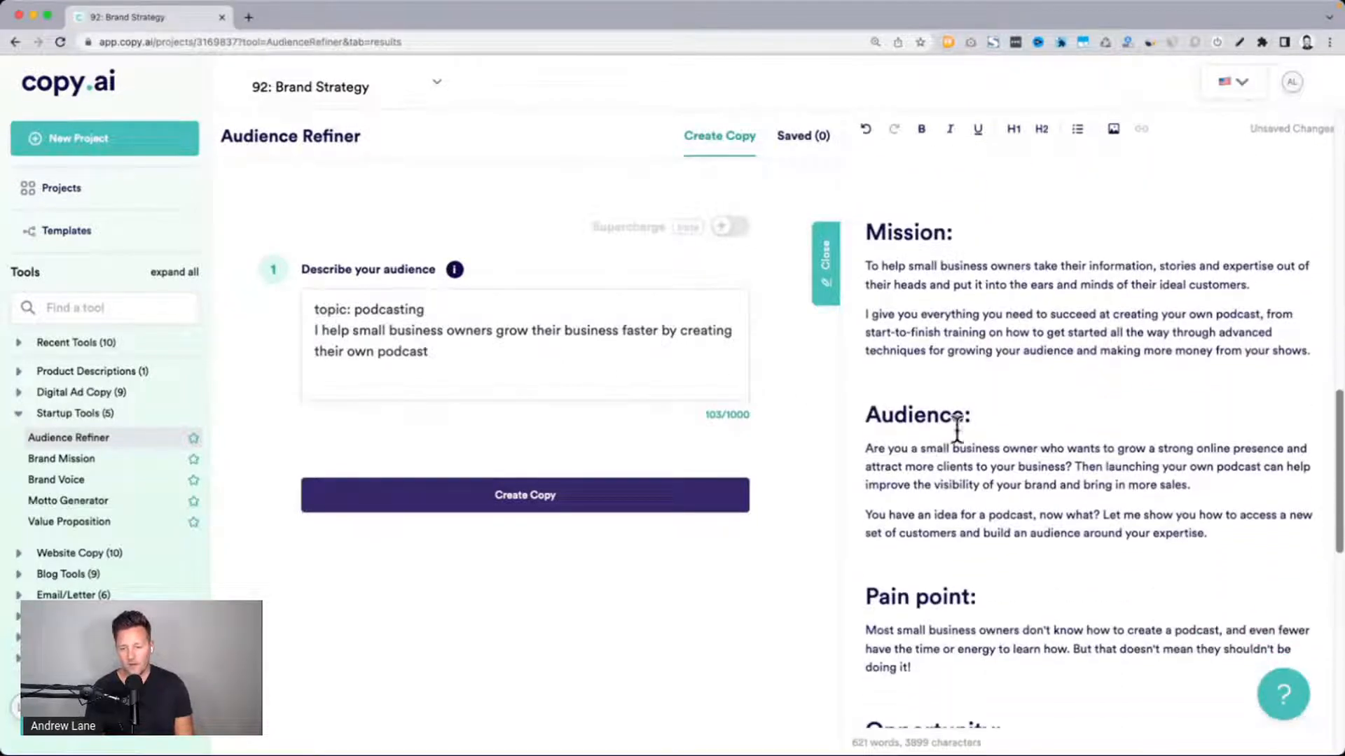
pyautogui.click(913, 419)
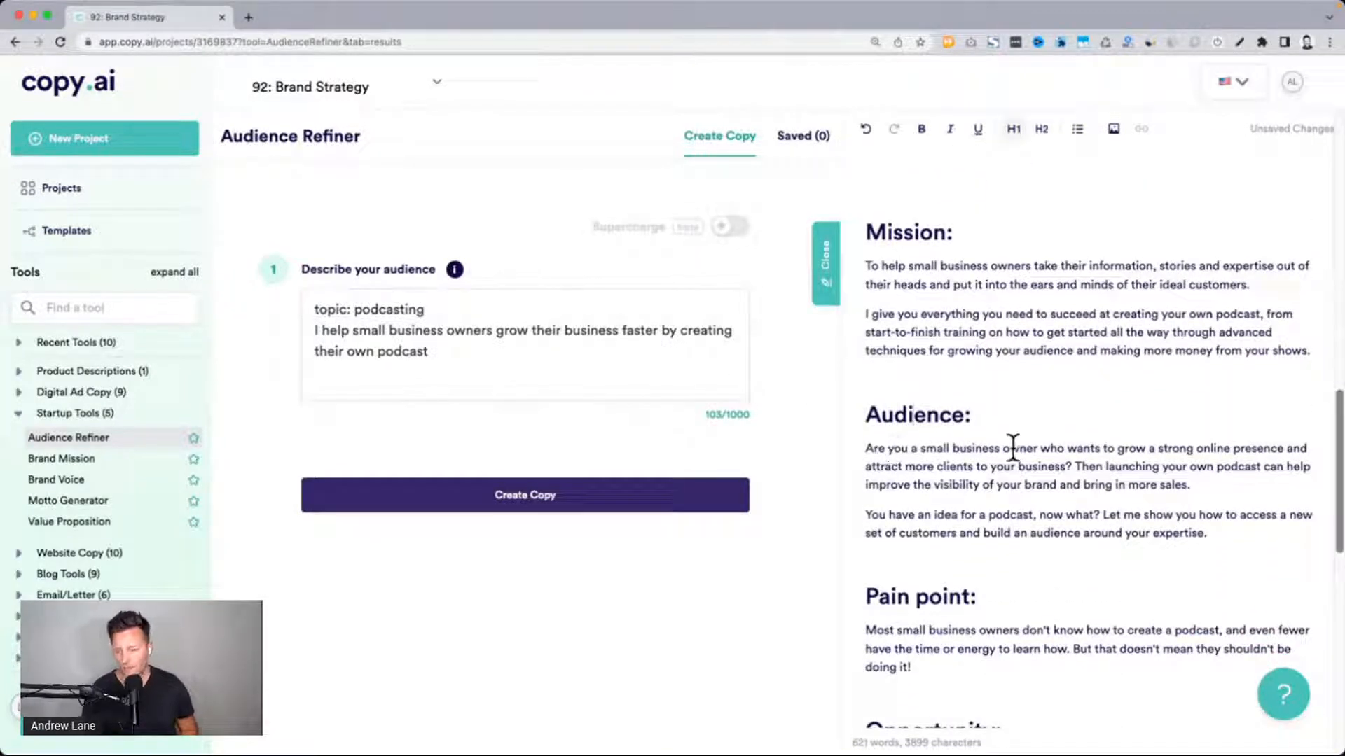
pyautogui.click(466, 343)
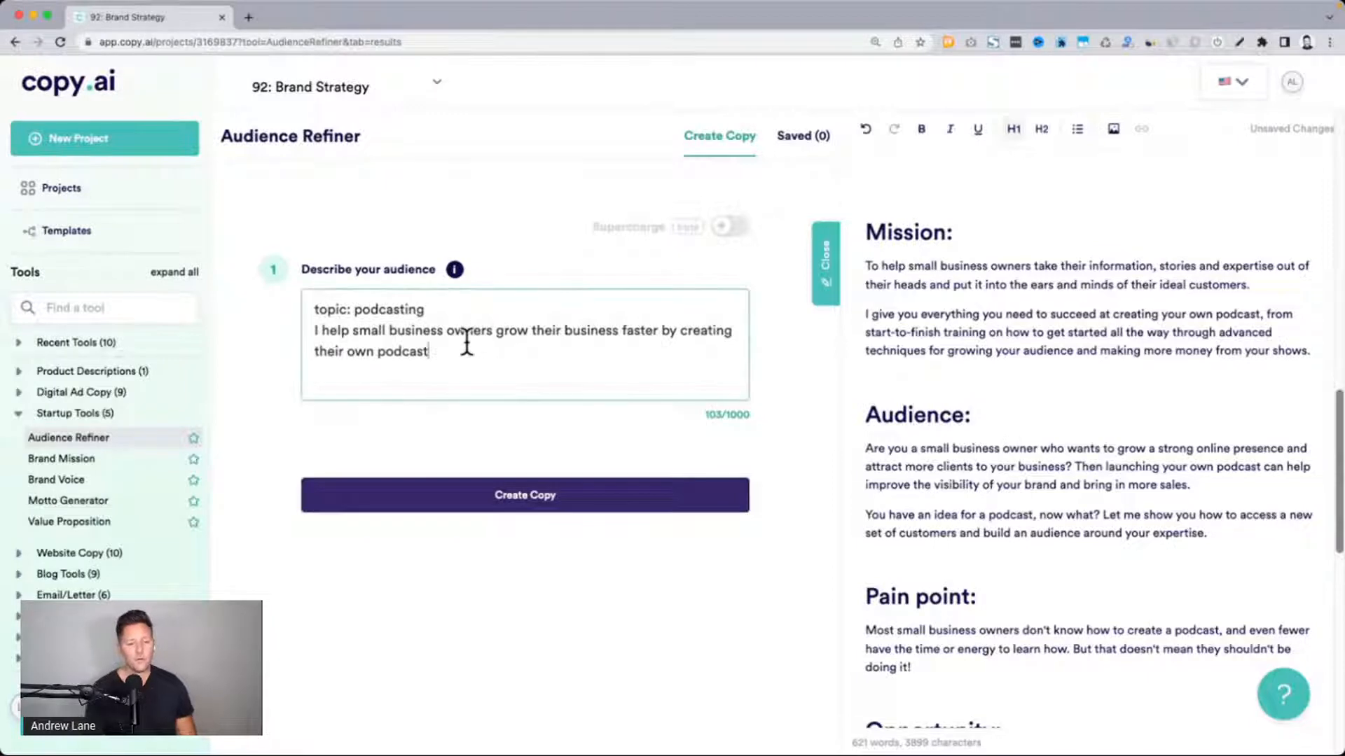
pyautogui.write('.')
pyautogui.press('Return')
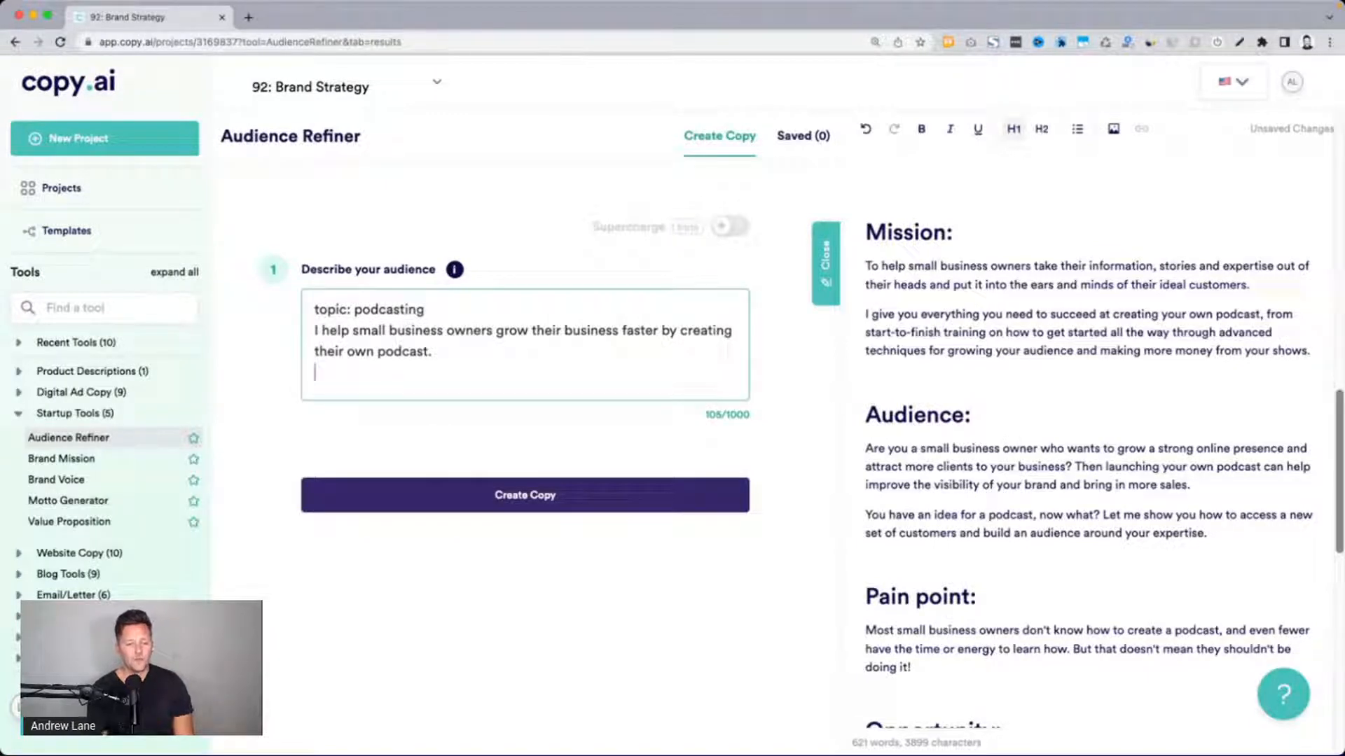
# Insert the document's first Mission sentence below "topic: podcasting" in the audience description and change its opening word to "My mission is to"
pyautogui.tripleClick(1009, 273)
pyautogui.press('cmd+c')
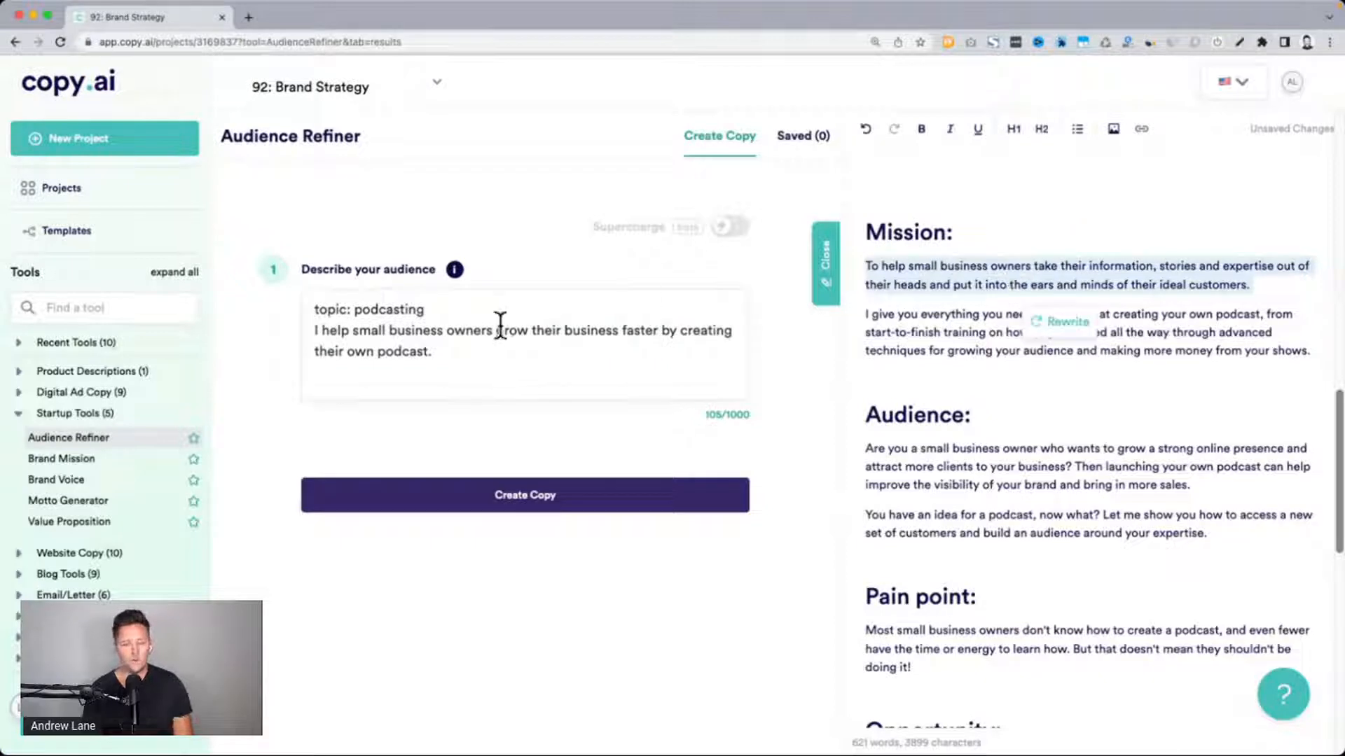
pyautogui.click(471, 306)
pyautogui.press('Return')
pyautogui.press('cmd+v')
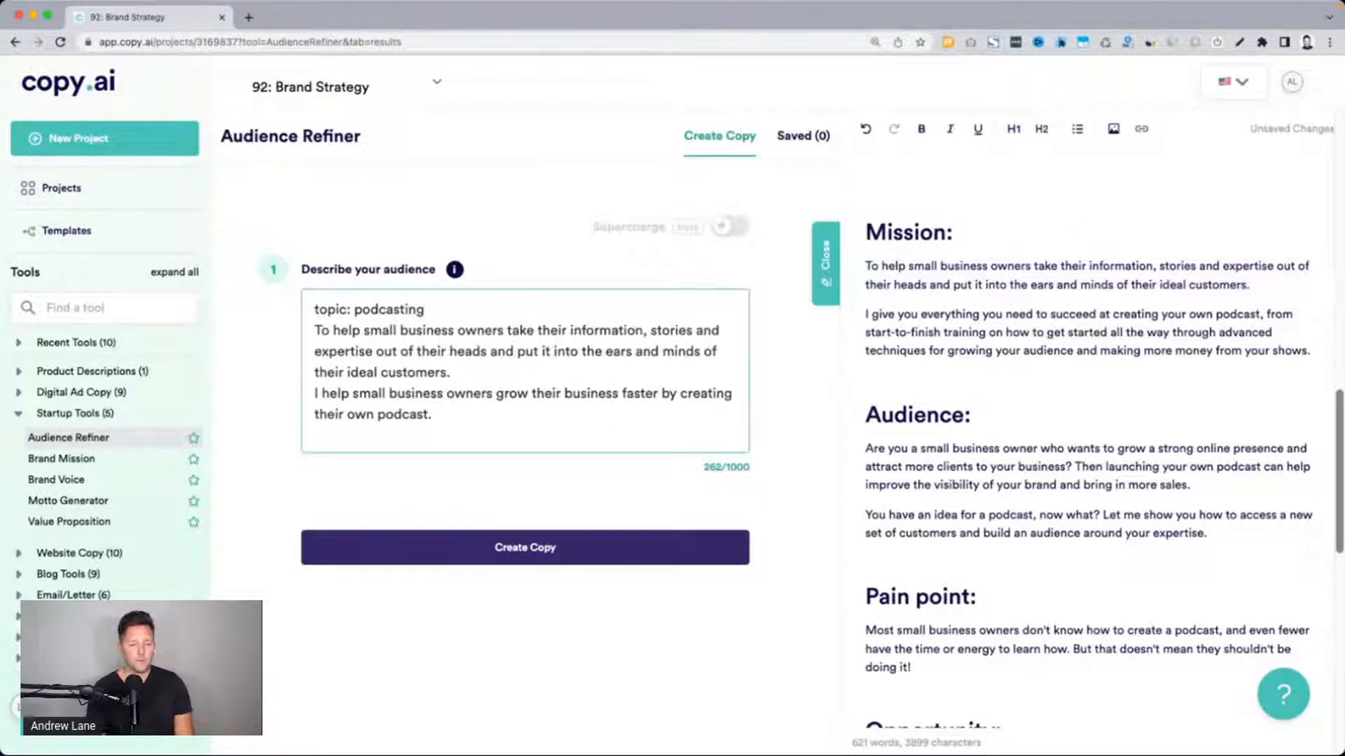
pyautogui.doubleClick(319, 330)
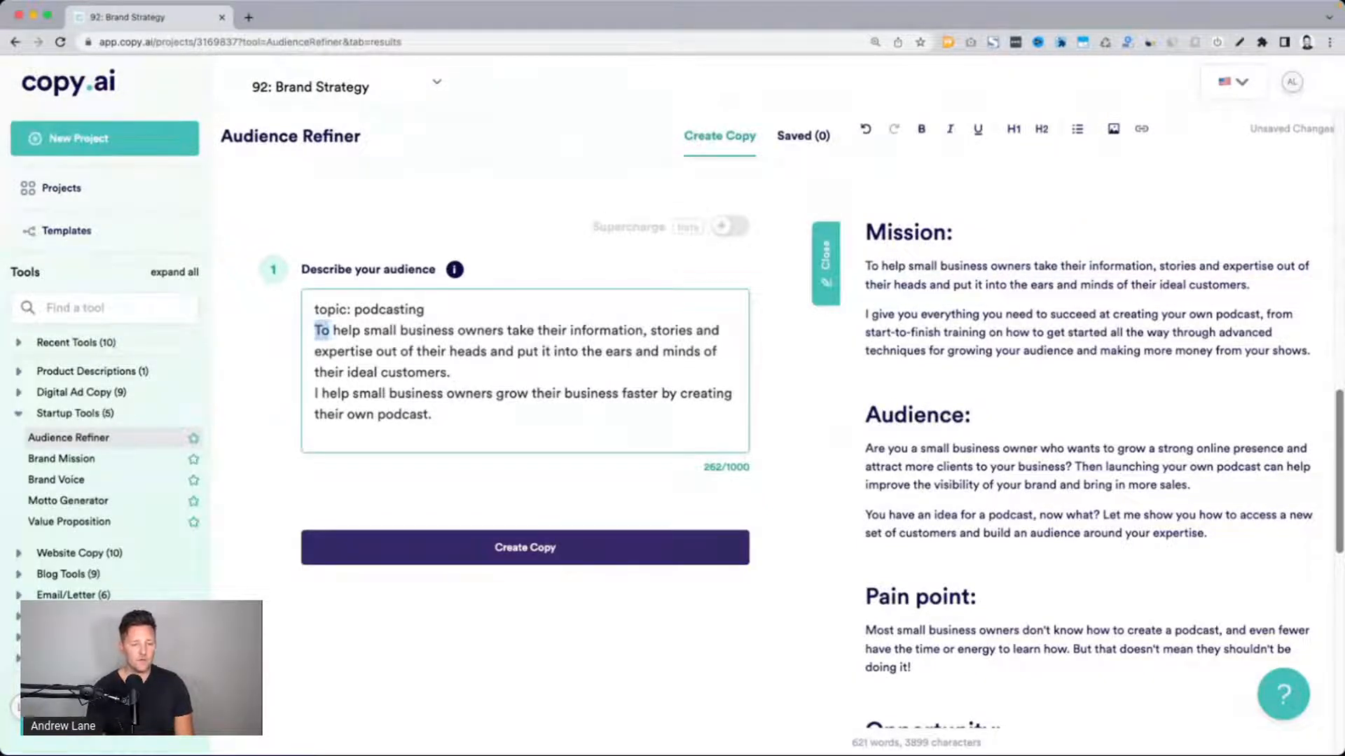
pyautogui.write('My mission is to')
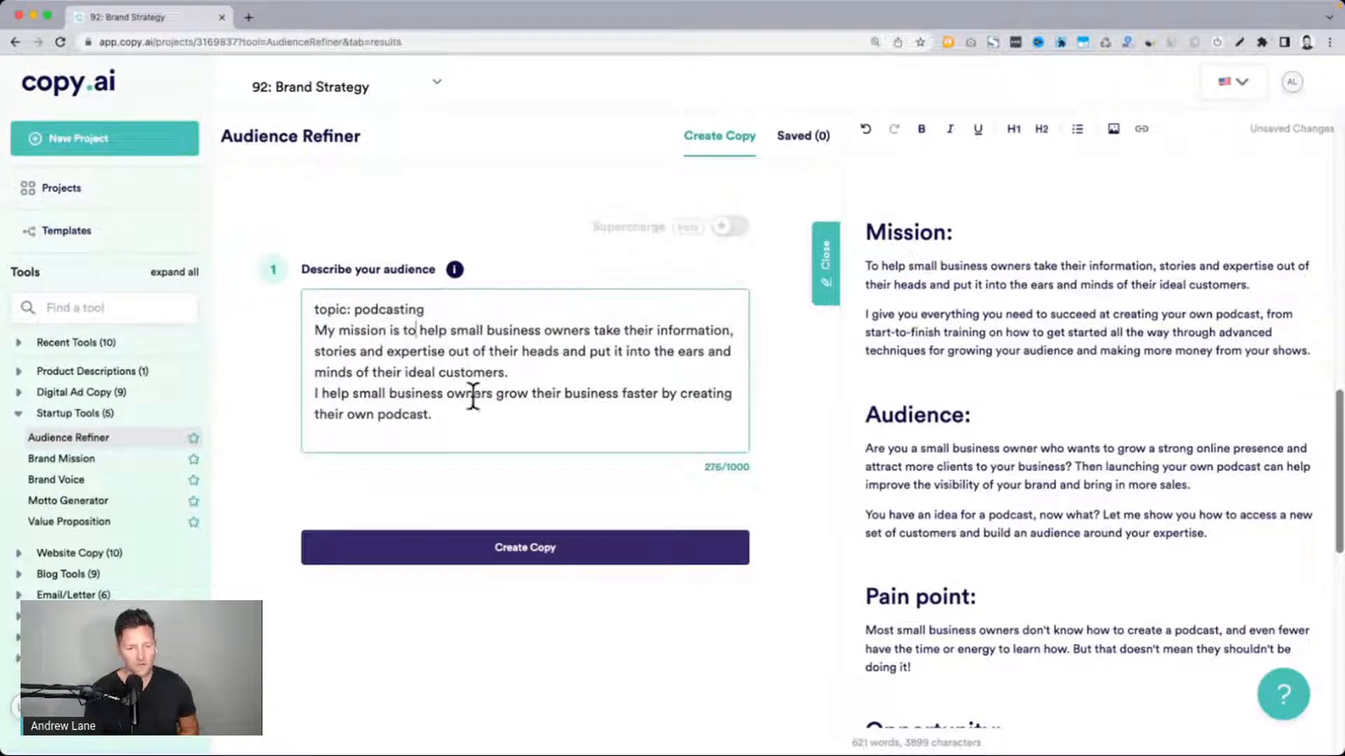
# Add a last line "This is for:" to the audience description and reword it as "What I do:"
pyautogui.click(536, 410)
pyautogui.press('Return')
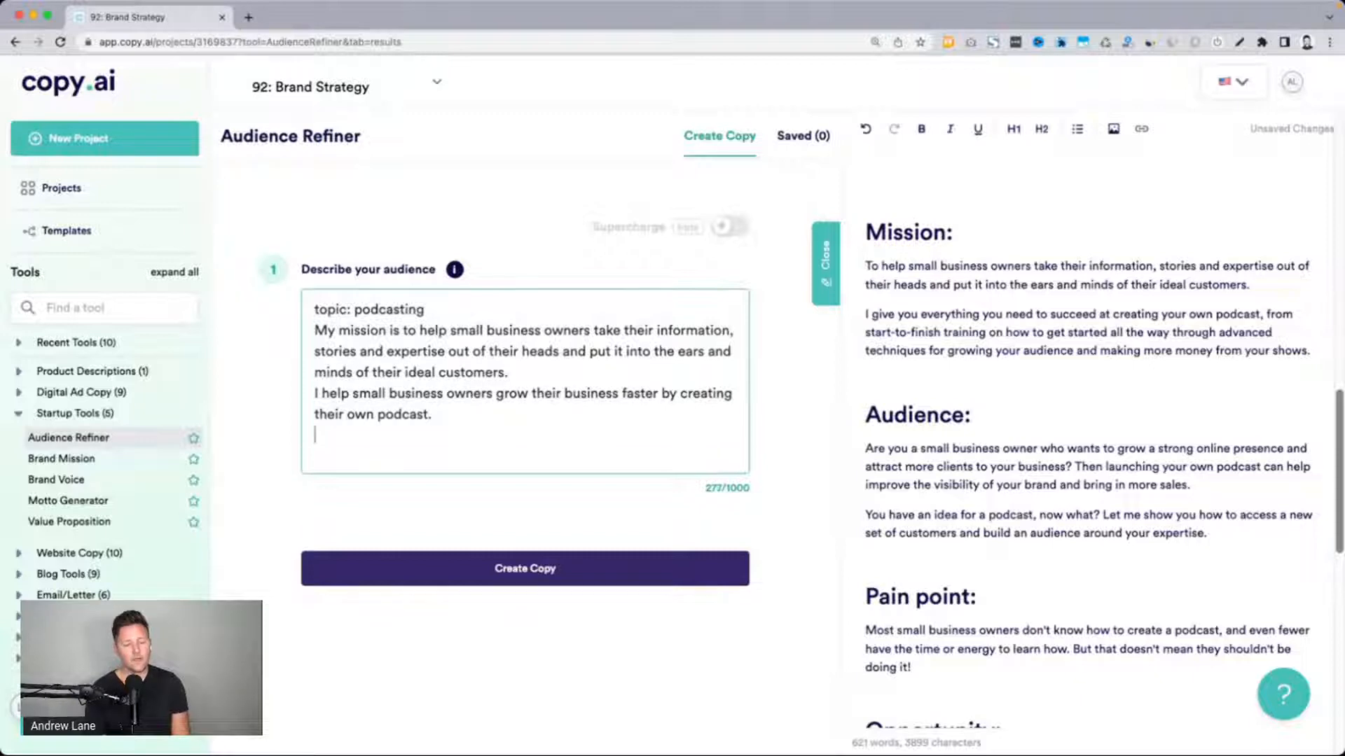
pyautogui.write('This is f')
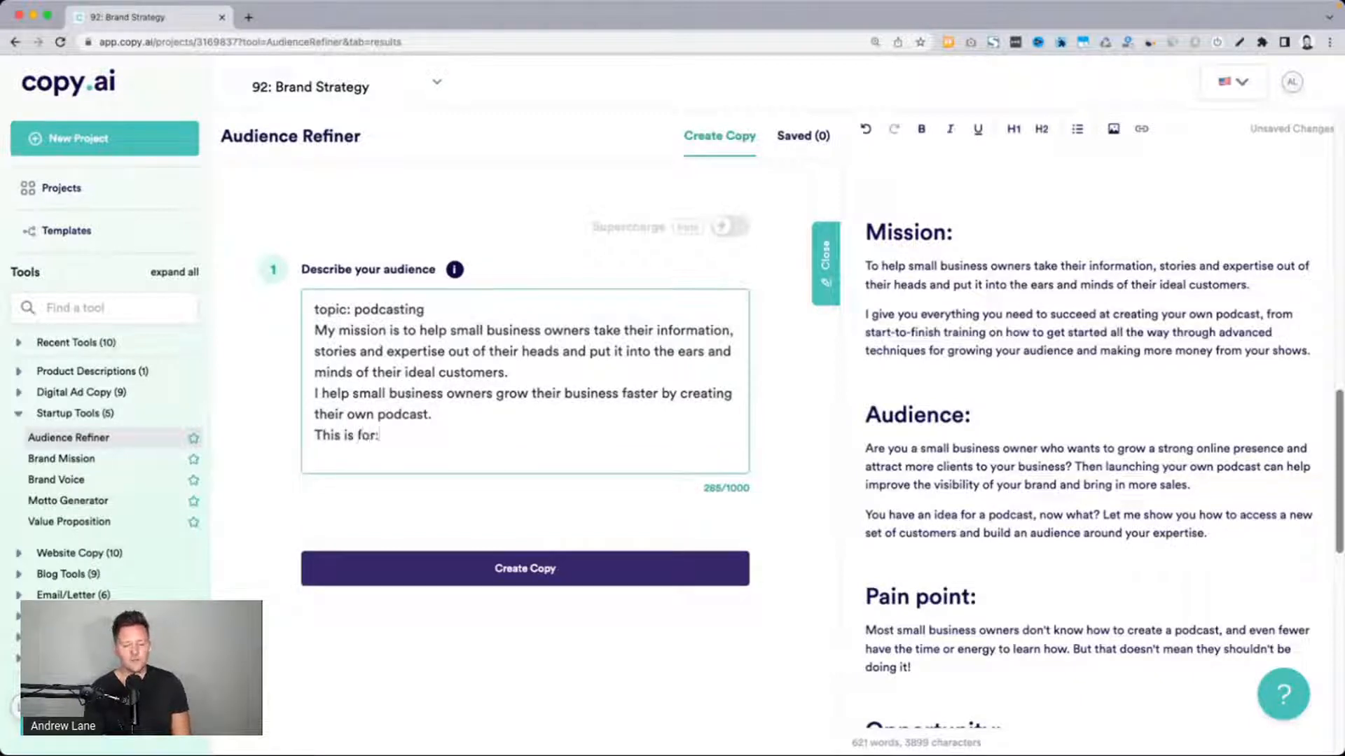
pyautogui.write('or:')
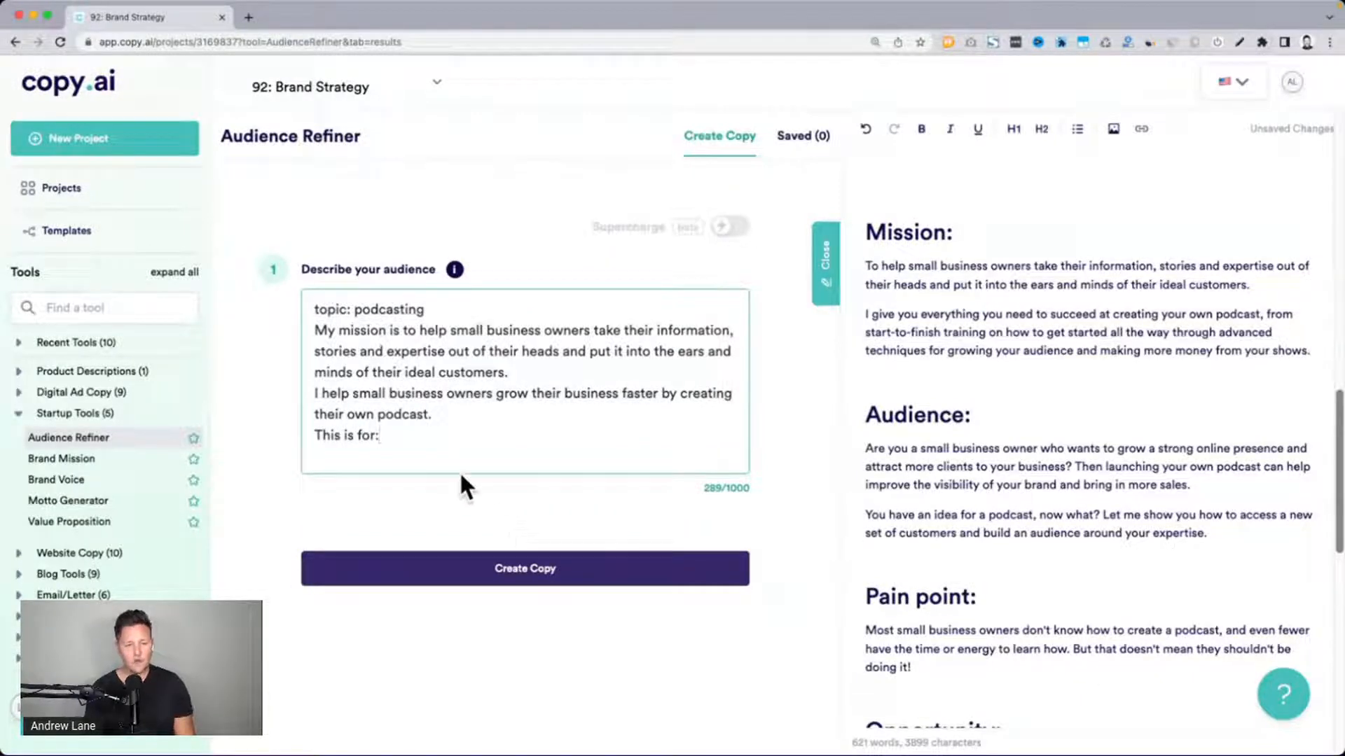
pyautogui.press('super+shift+Left')
pyautogui.write('What I do:')
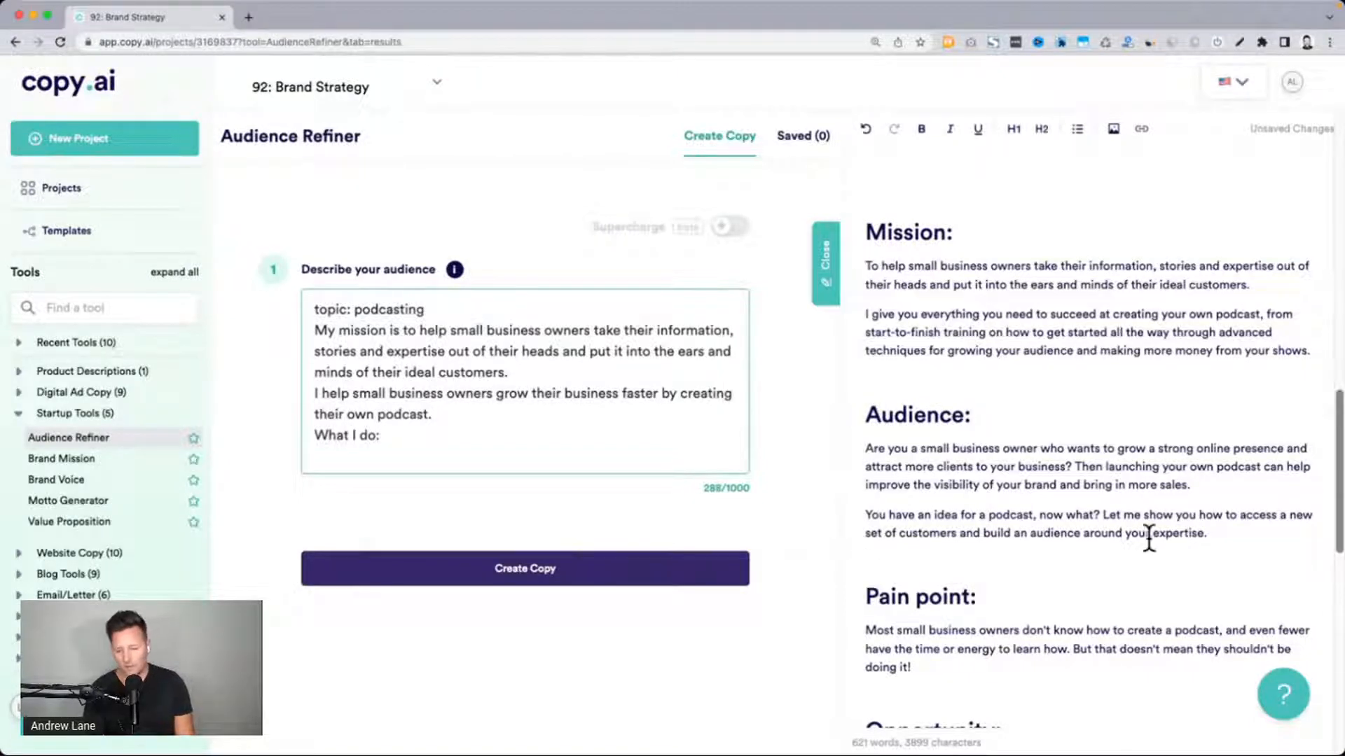
# Replace the "What I do:" line of the audience description with the document's two Positioning bullets
pyautogui.scroll(-6, 1123, 531)
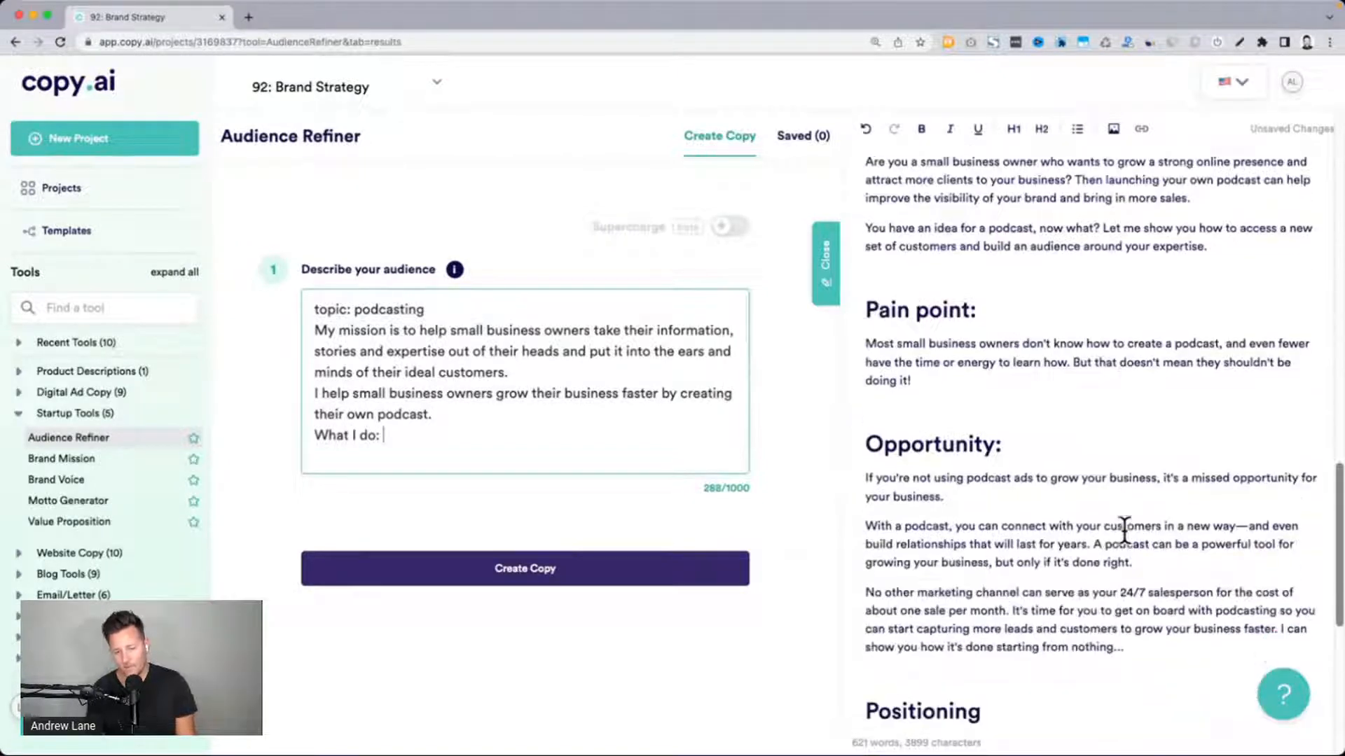
pyautogui.scroll(-3, 1123, 532)
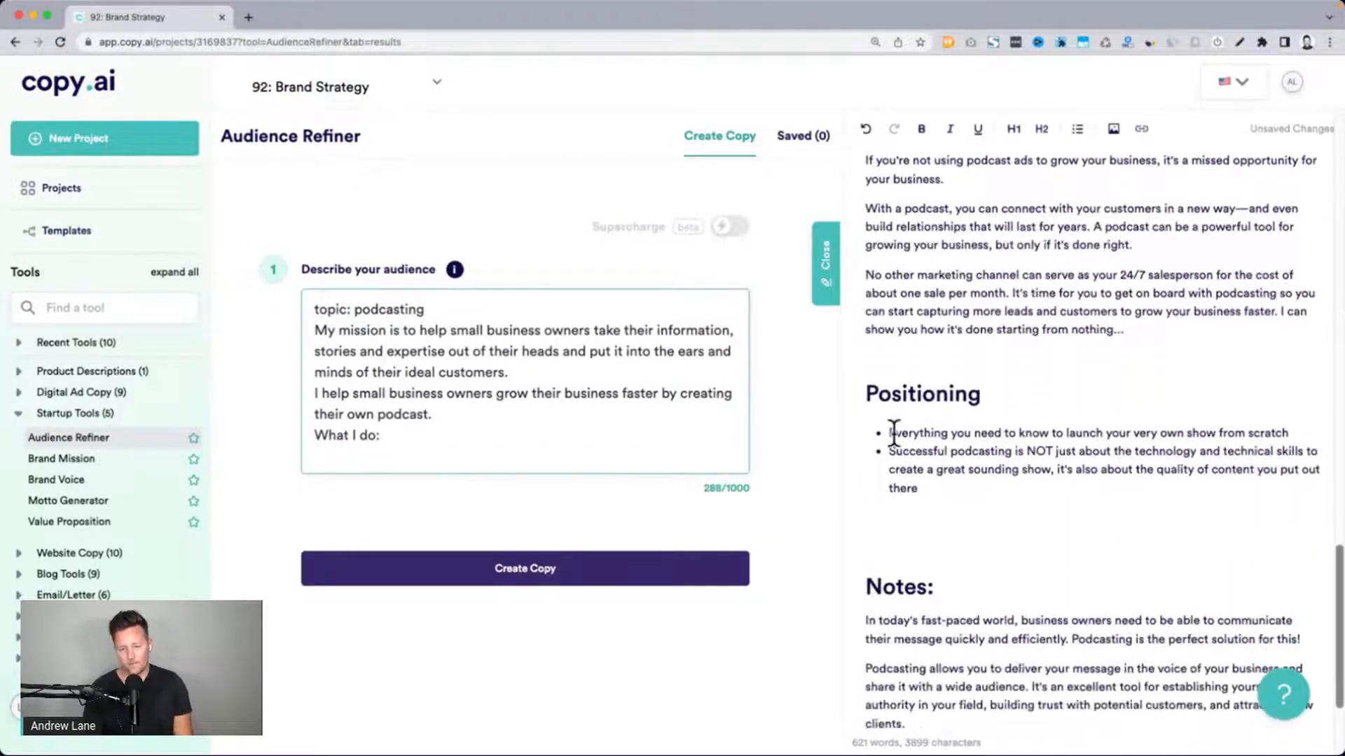
pyautogui.tripleClick(893, 432)
pyautogui.keyDown('shift'); pyautogui.click(933, 486); pyautogui.keyUp('shift')
pyautogui.hotkey('ctrl', 'c')
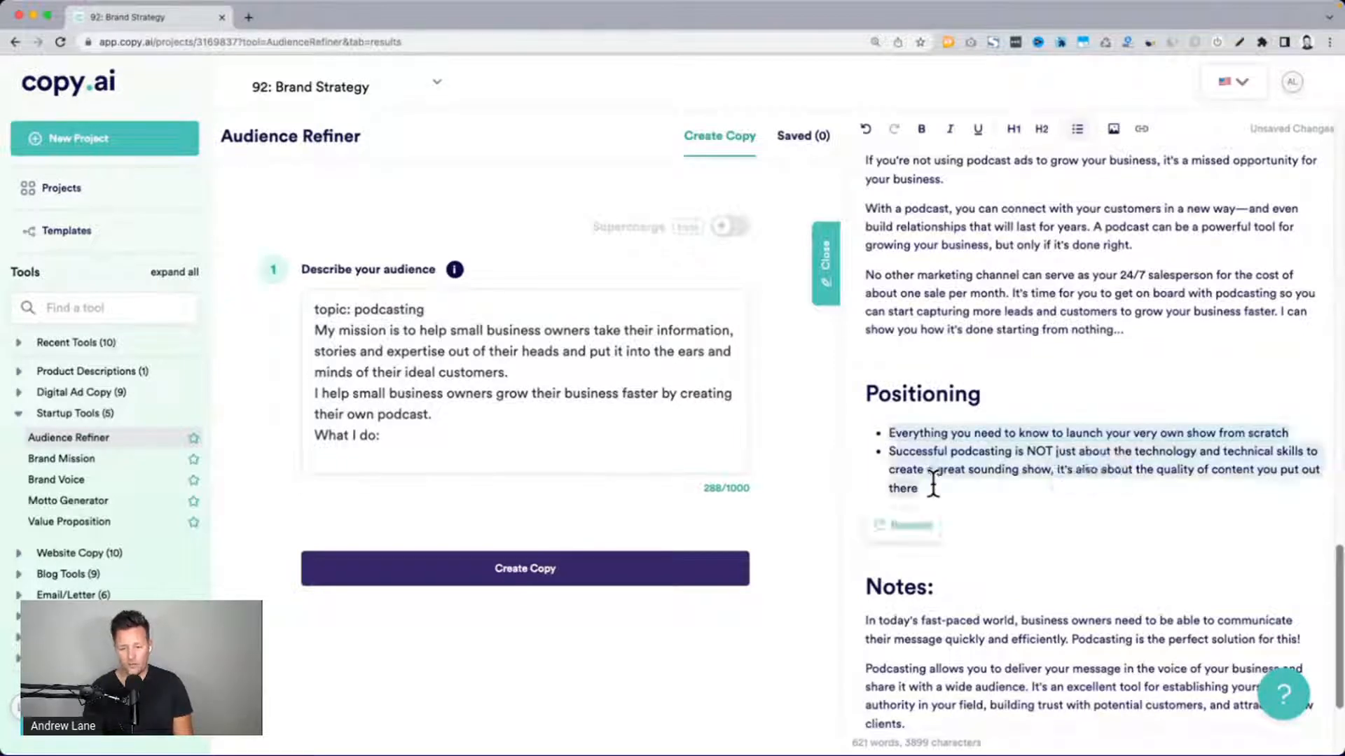
pyautogui.click(397, 432)
pyautogui.tripleClick(396, 433)
pyautogui.hotkey('ctrl', 'v')
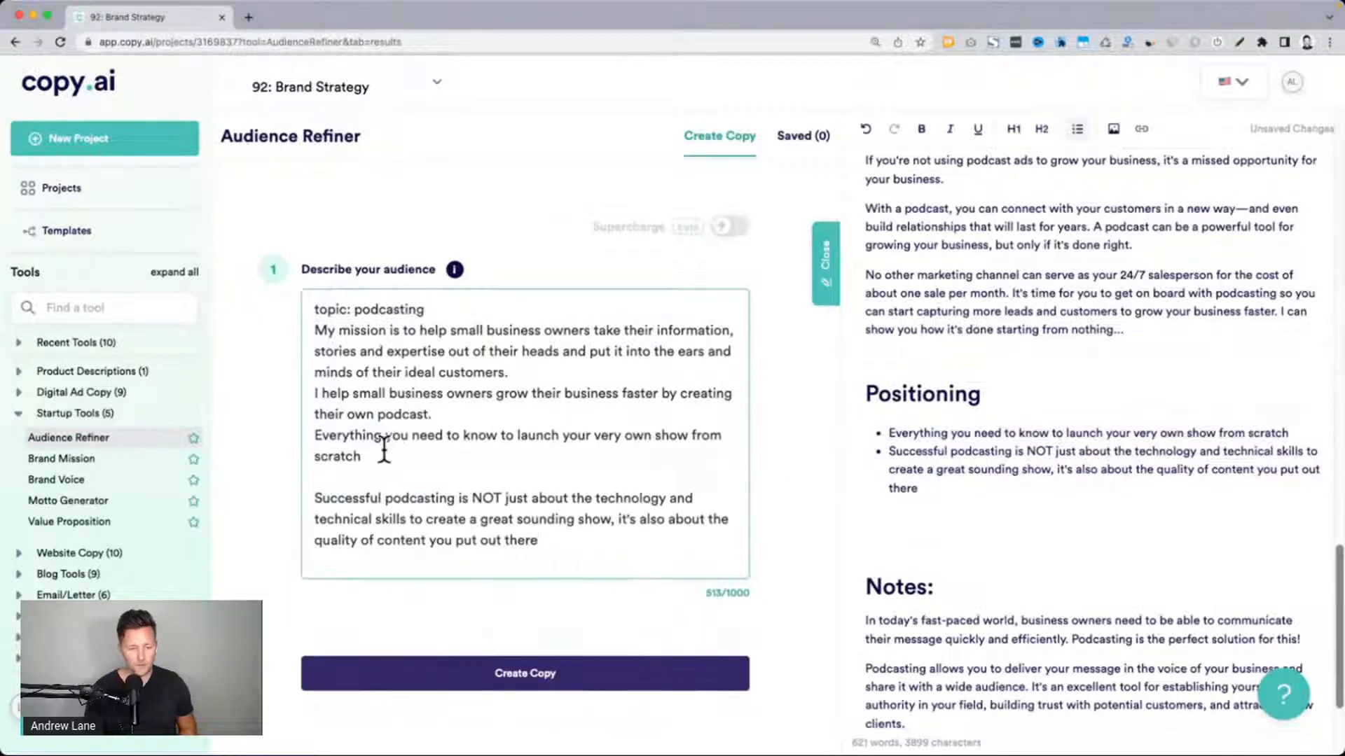
# Remove the blank line between the two pasted Positioning sentences and generate Audience Refiner copy from the description
pyautogui.click(349, 478)
pyautogui.press('BackSpace')
pyautogui.moveTo(226, 137); pyautogui.dragTo(346, 136)
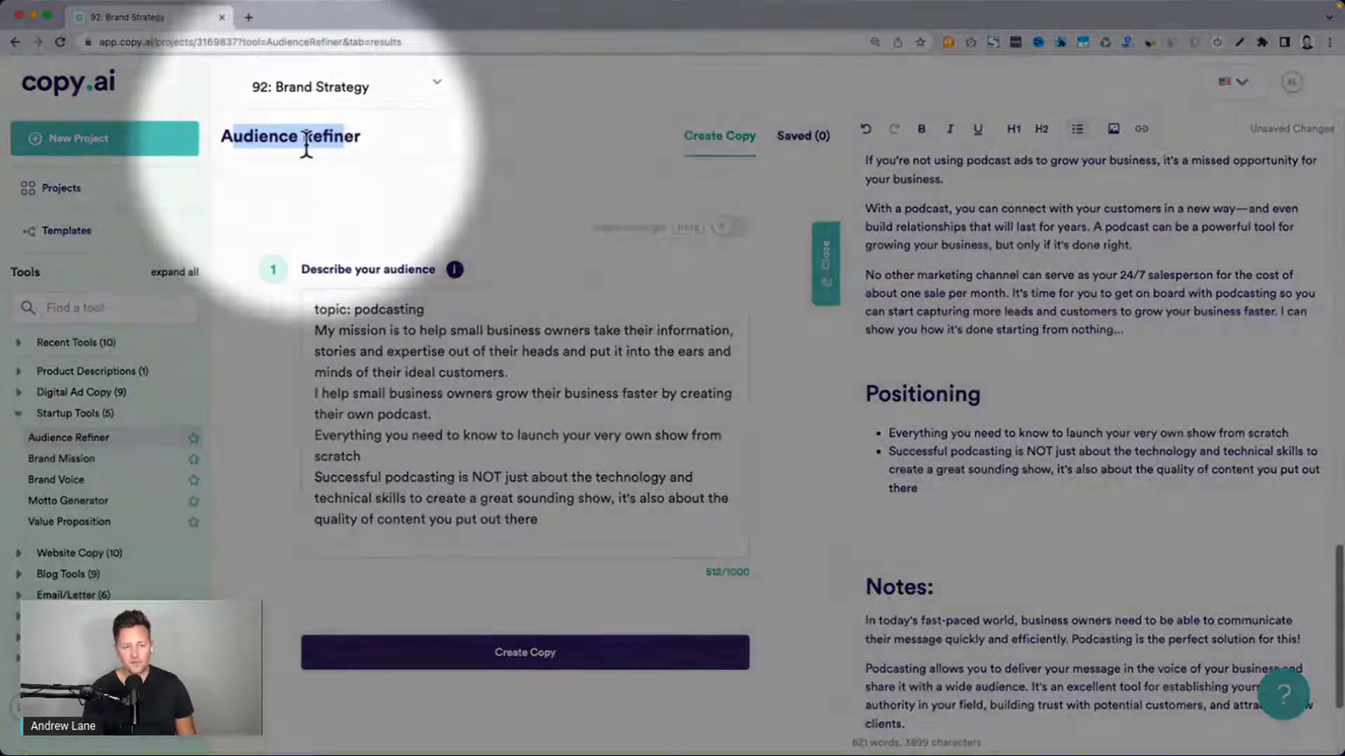
pyautogui.click(306, 144)
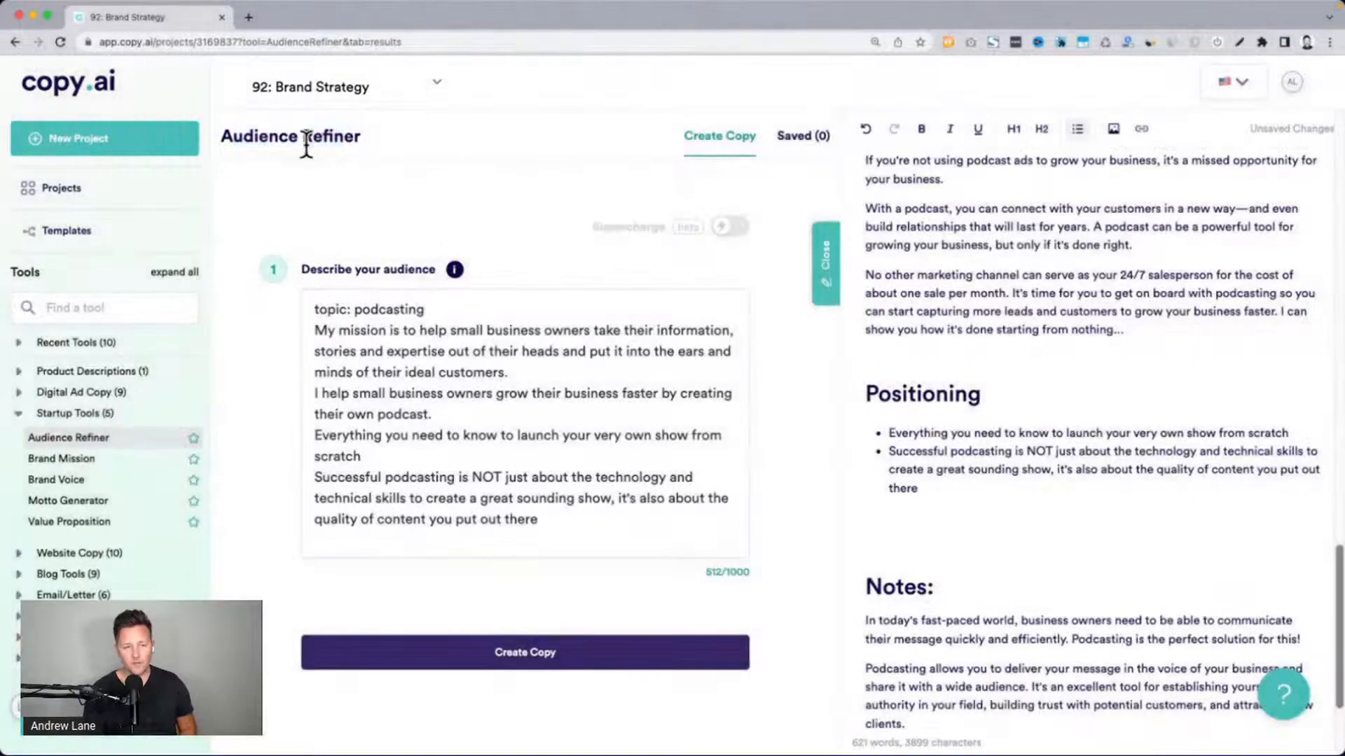
pyautogui.click(447, 647)
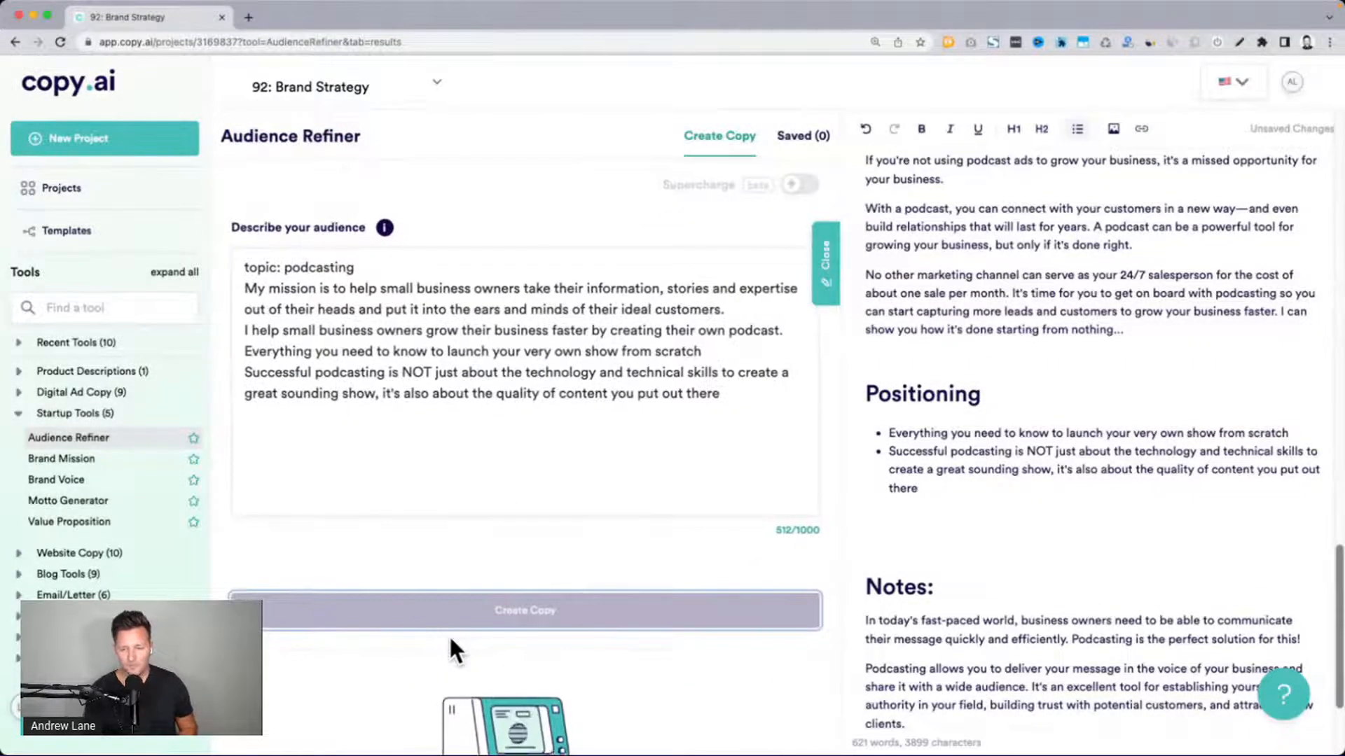
# Review the generated Audience Refiner results for descriptions that suit the document's Audience section
pyautogui.scroll(6, 1061, 483)
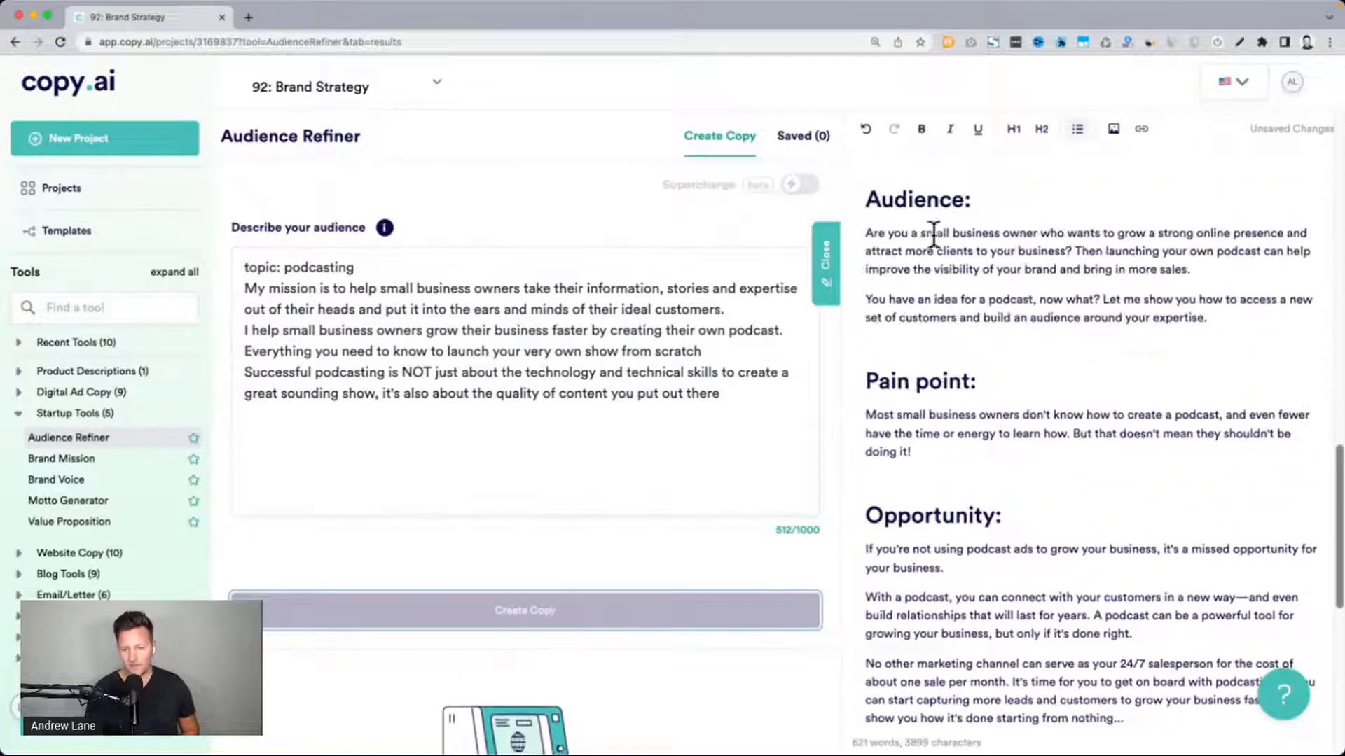
pyautogui.moveTo(868, 198); pyautogui.dragTo(985, 198)
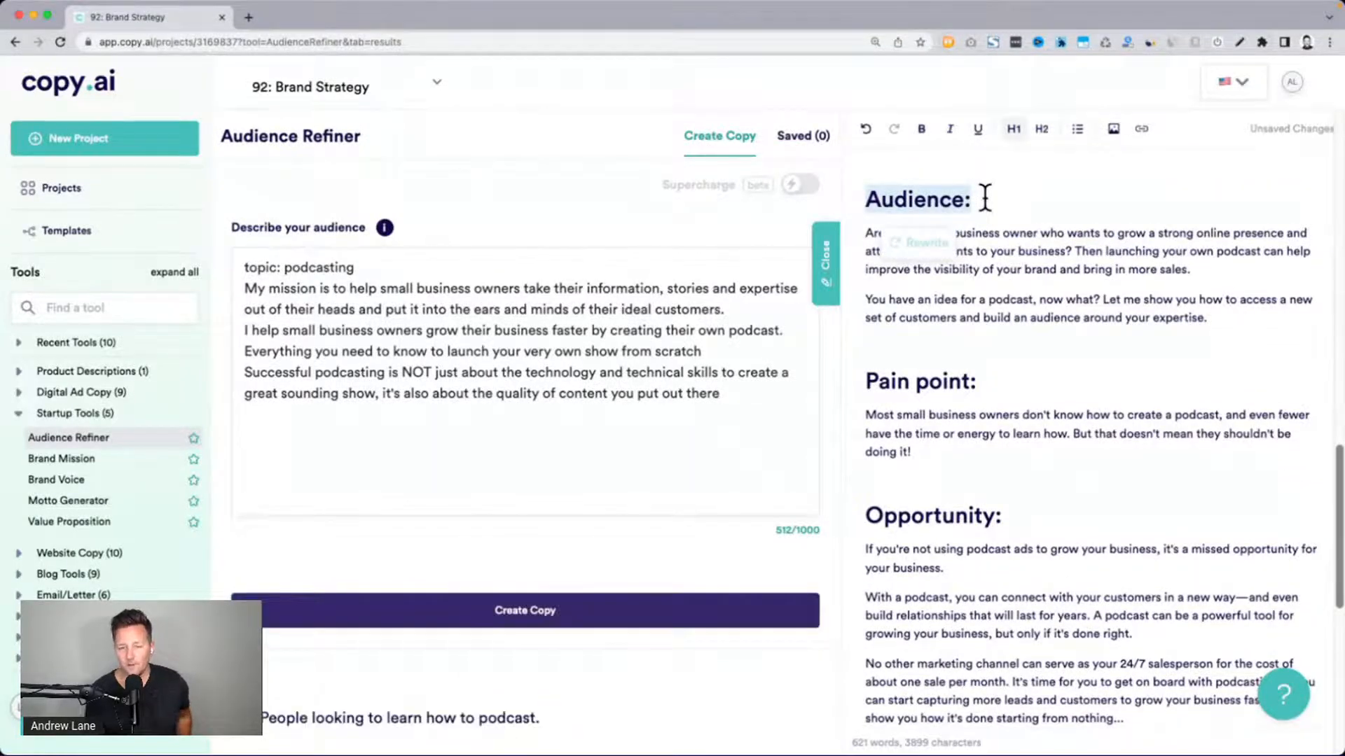
pyautogui.scroll(-5, 690, 345)
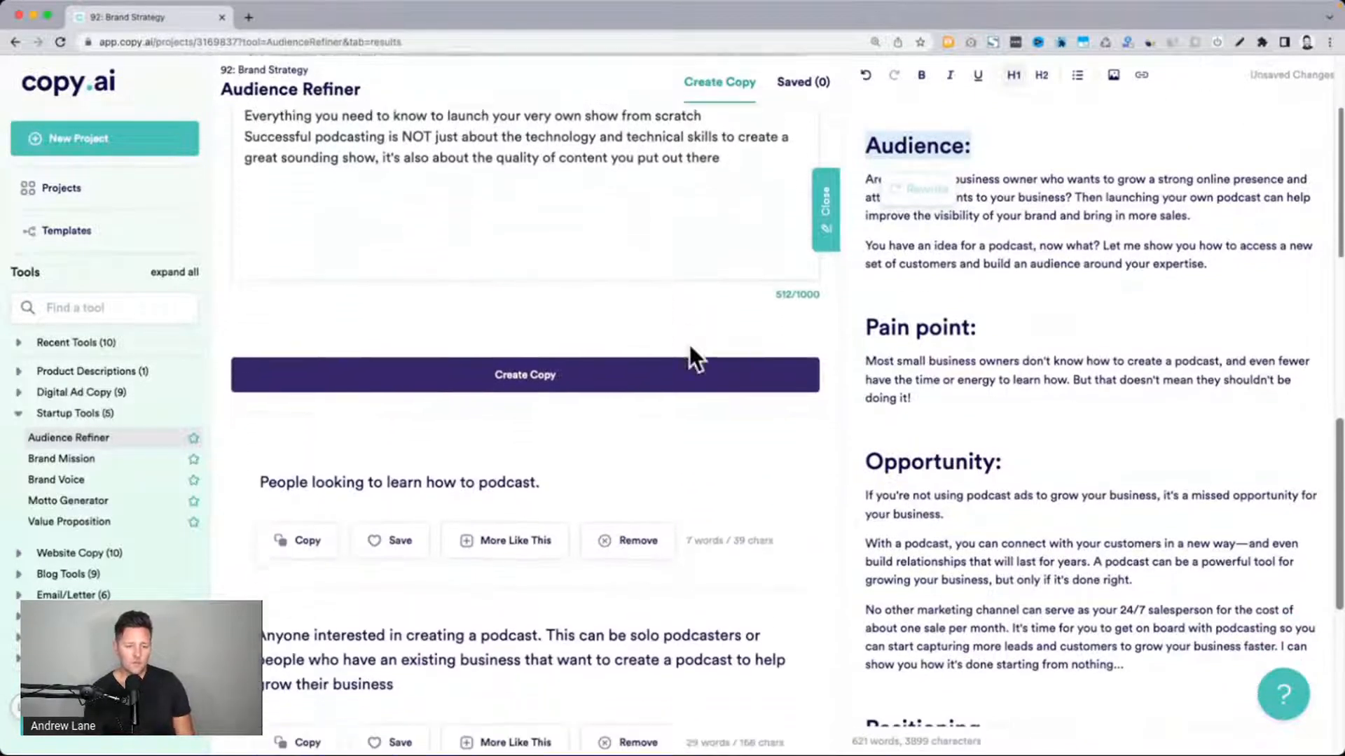
pyautogui.scroll(-3, 688, 343)
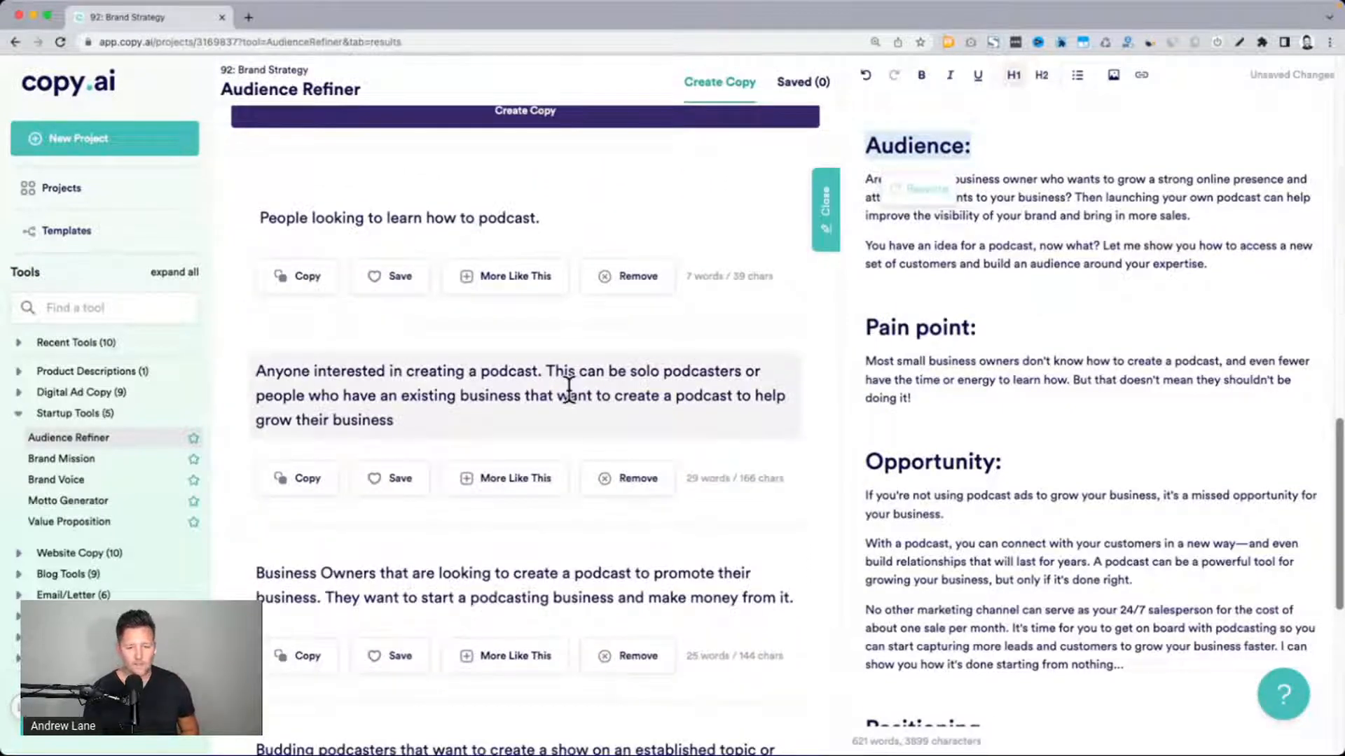
pyautogui.moveTo(321, 395); pyautogui.dragTo(548, 392)
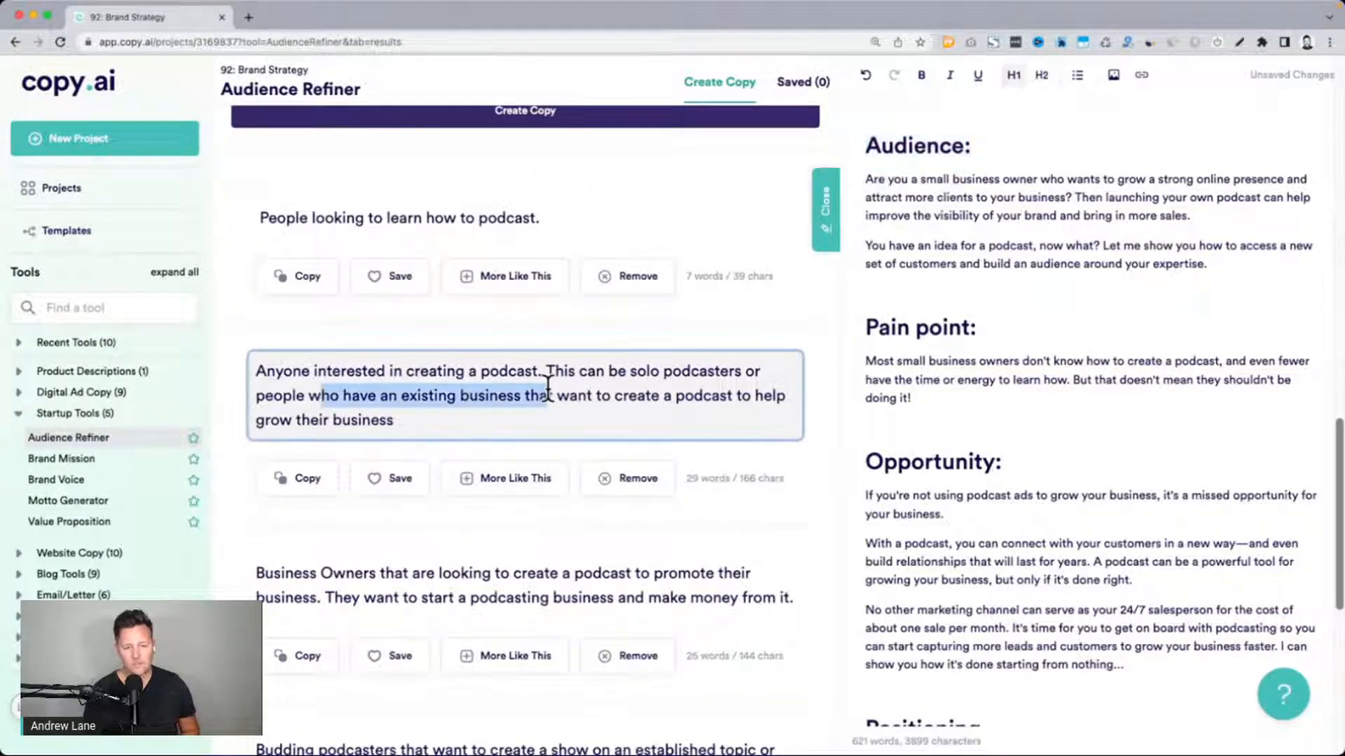
pyautogui.scroll(-1, 544, 390)
pyautogui.click(540, 384)
pyautogui.moveTo(421, 405); pyautogui.dragTo(254, 350)
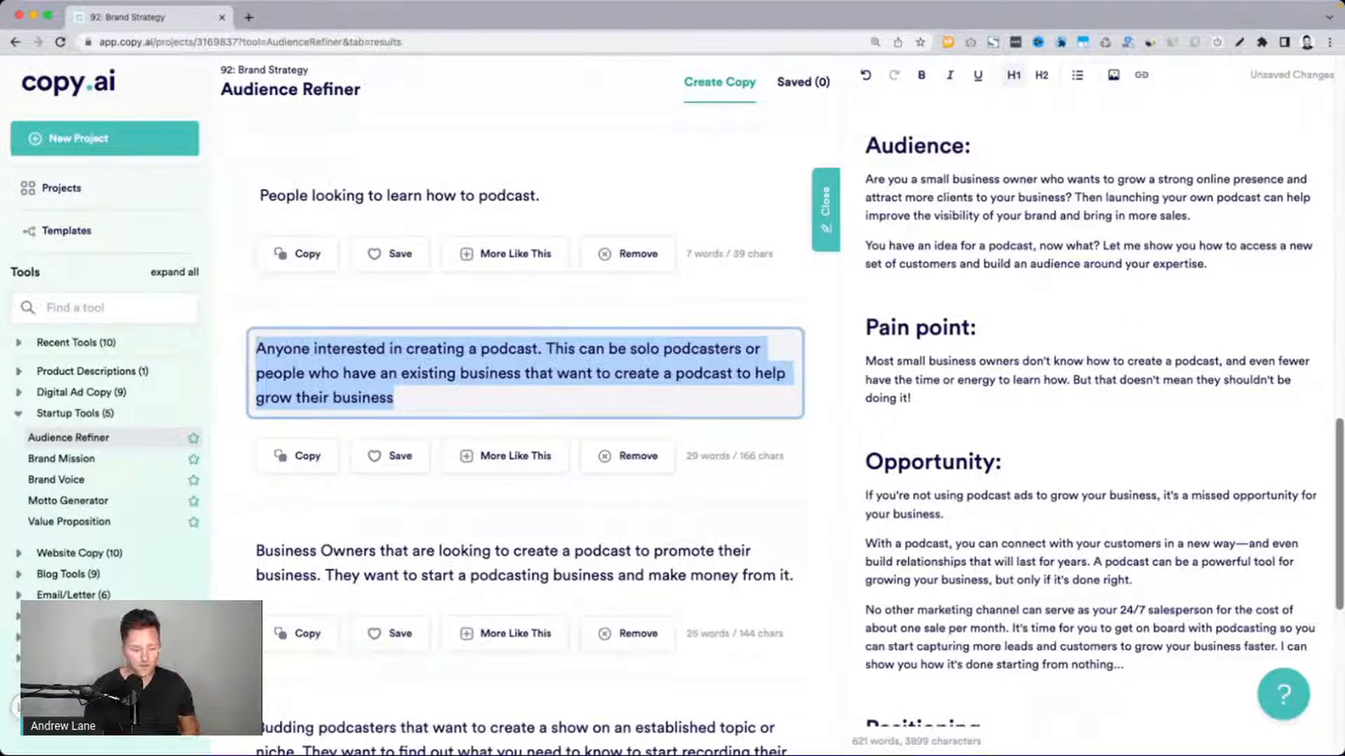
pyautogui.press('super+Tab')
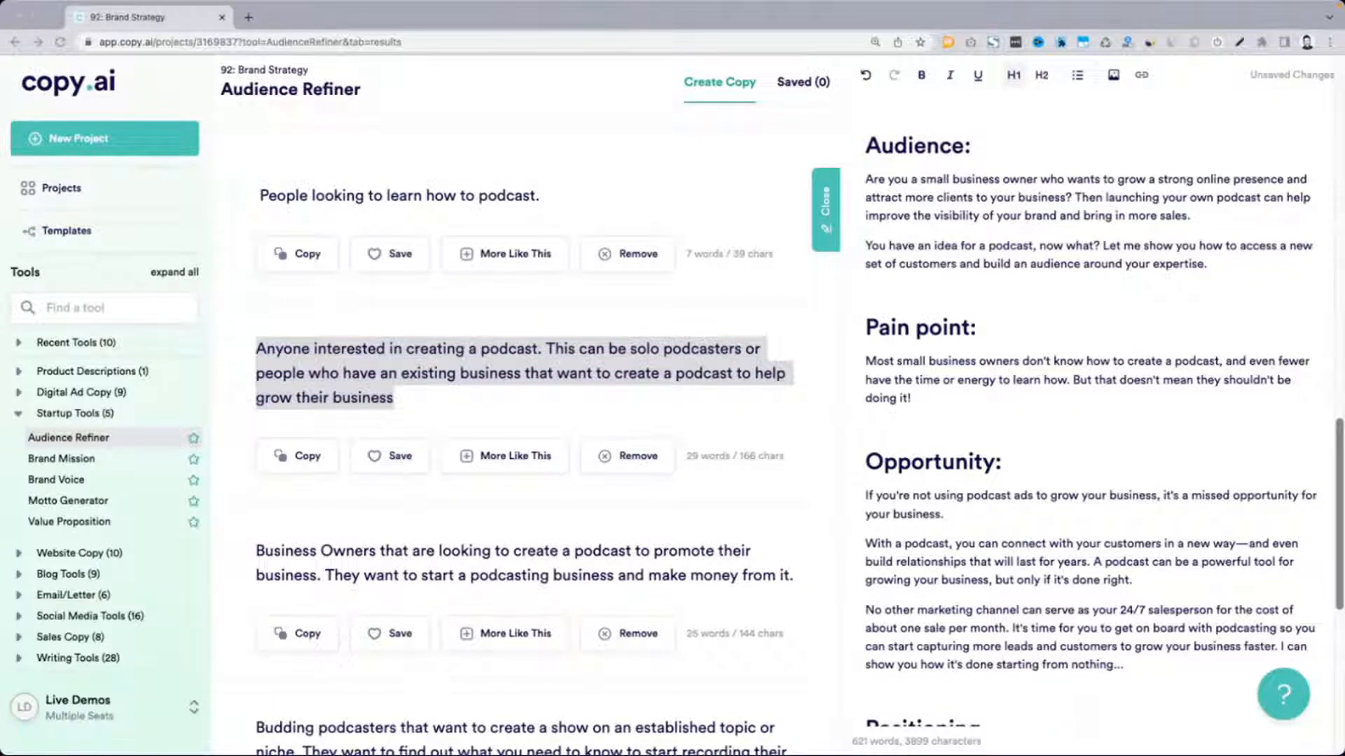
pyautogui.scroll(-5, 503, 704)
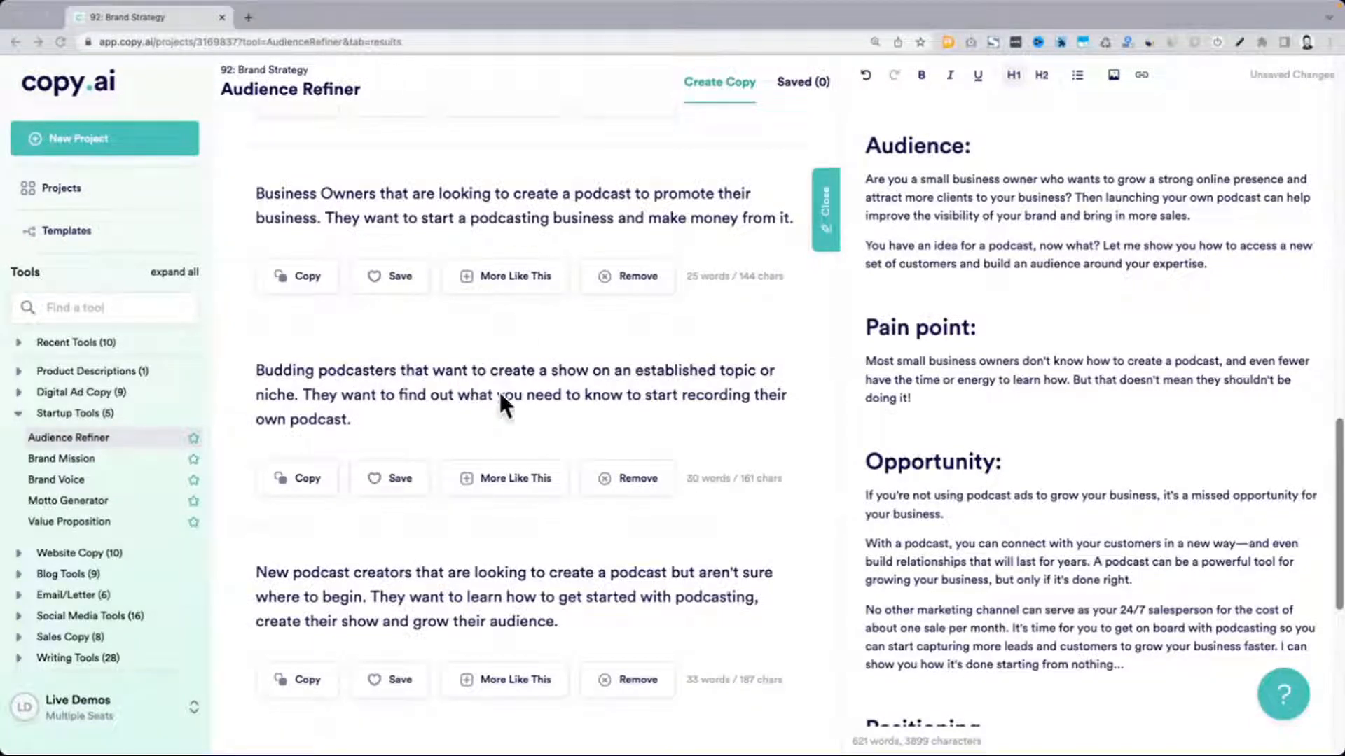
# Copy the "Budding podcasters that want to create a show" result into a new paragraph at the end of the Audience section
pyautogui.moveTo(255, 369); pyautogui.dragTo(338, 395)
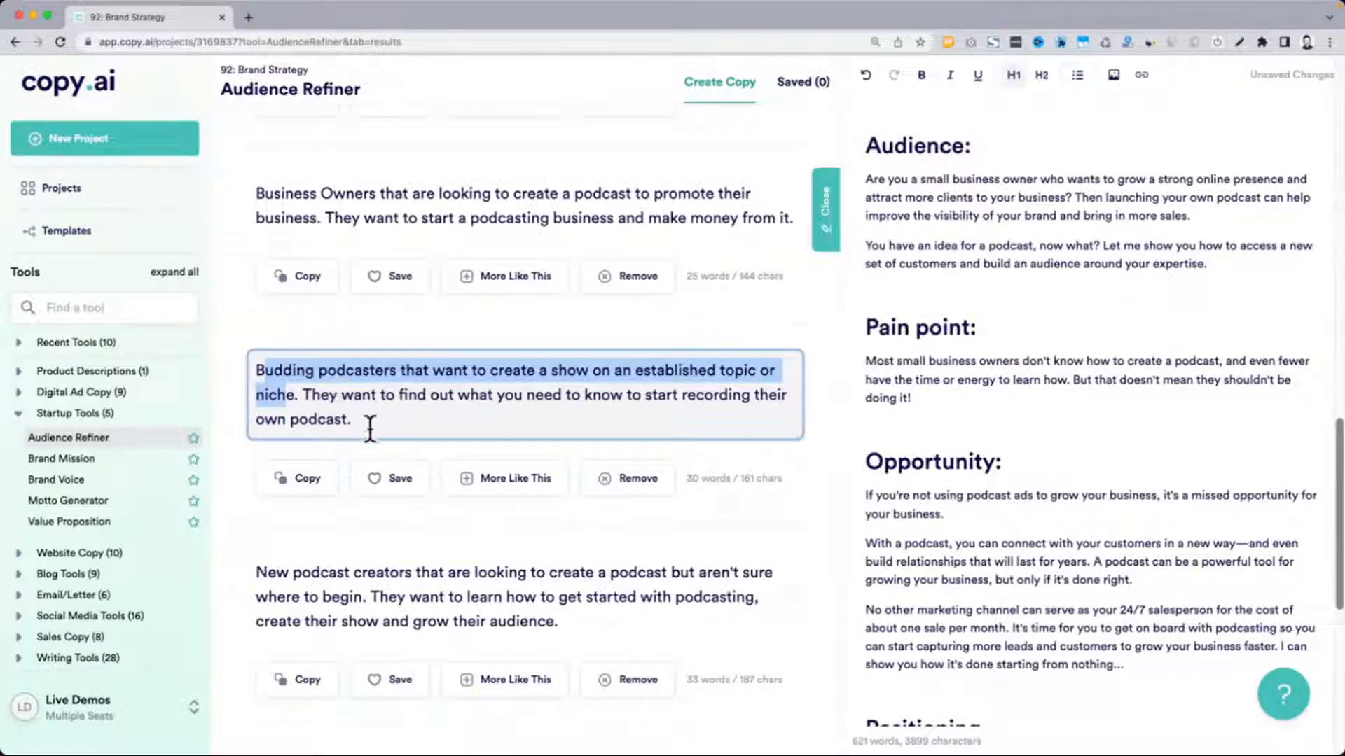
pyautogui.click(365, 420)
pyautogui.moveTo(365, 420); pyautogui.dragTo(245, 372)
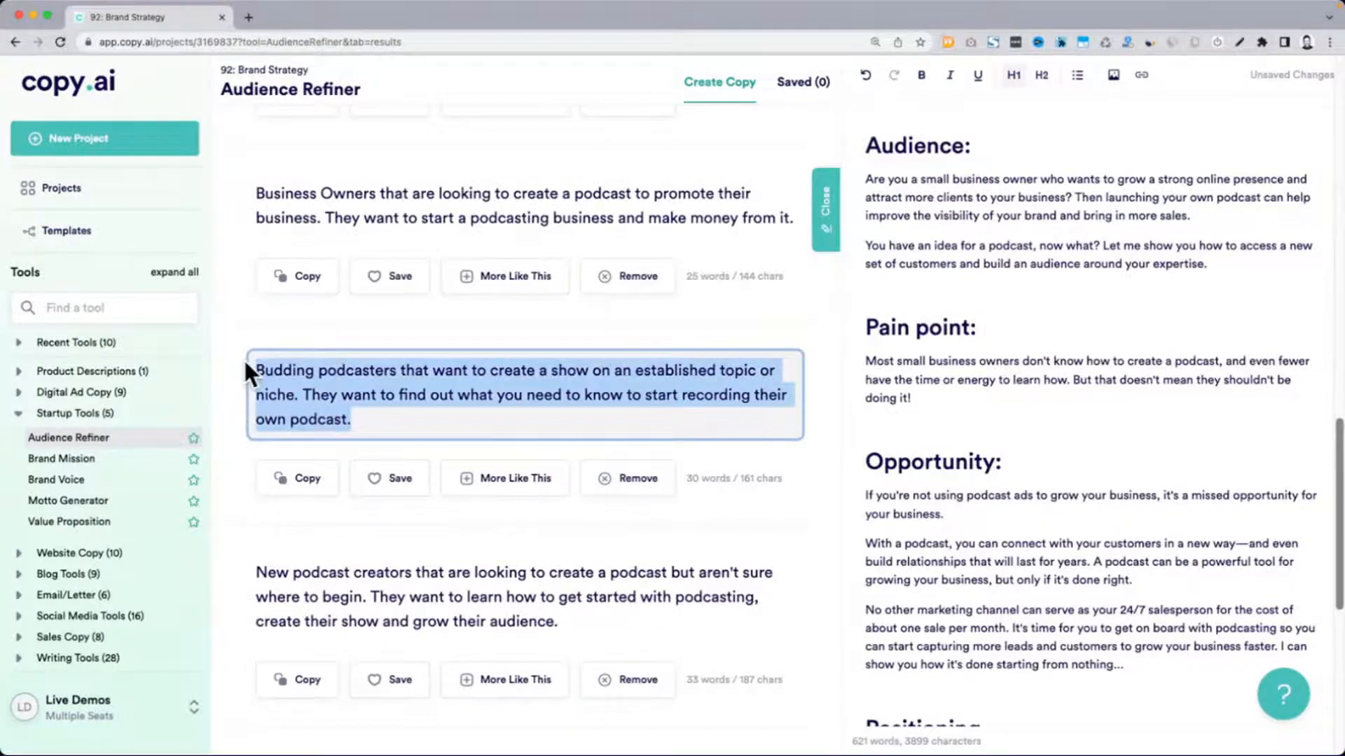
pyautogui.hotkey('ctrl', 'c')
pyautogui.click(1291, 301)
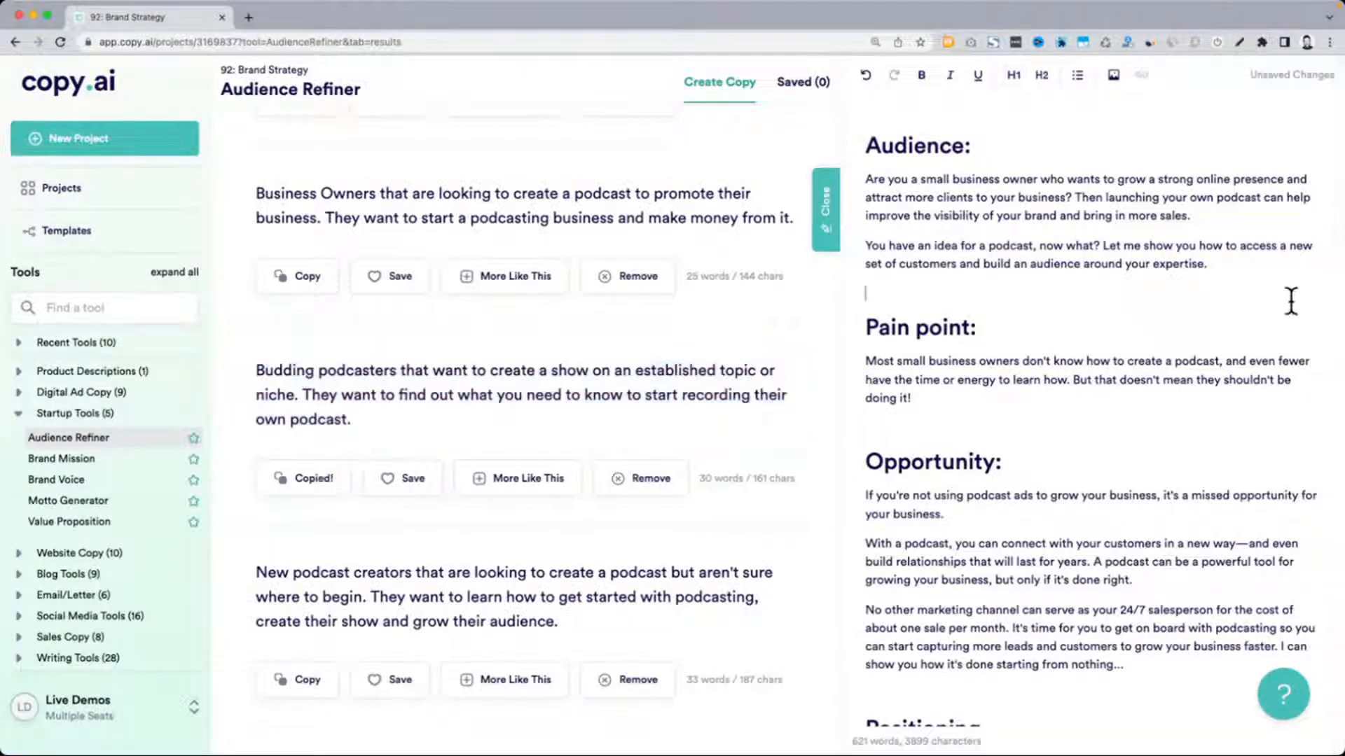
pyautogui.press('Return')
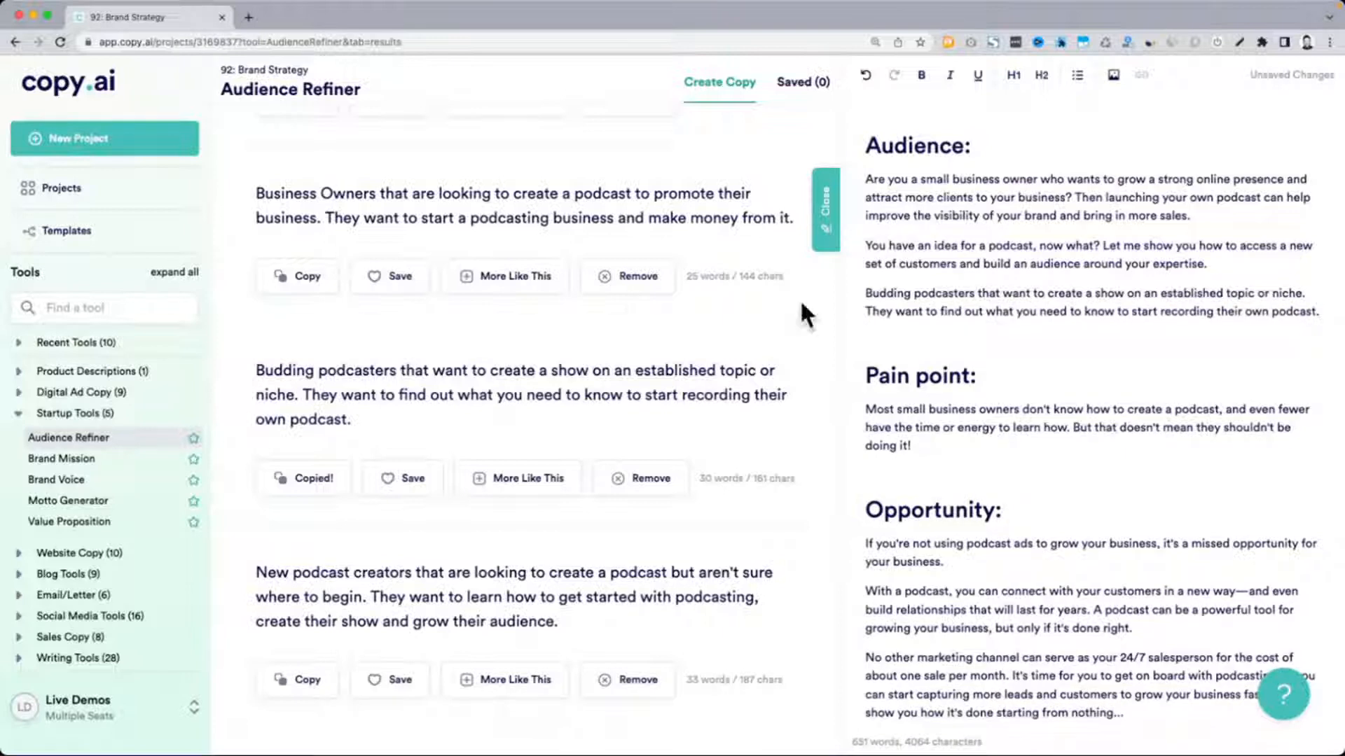
# Copy the "New podcast creators that are looking to create a podcast" result below the budding podcasters paragraph in the Audience section
pyautogui.scroll(-3, 626, 311)
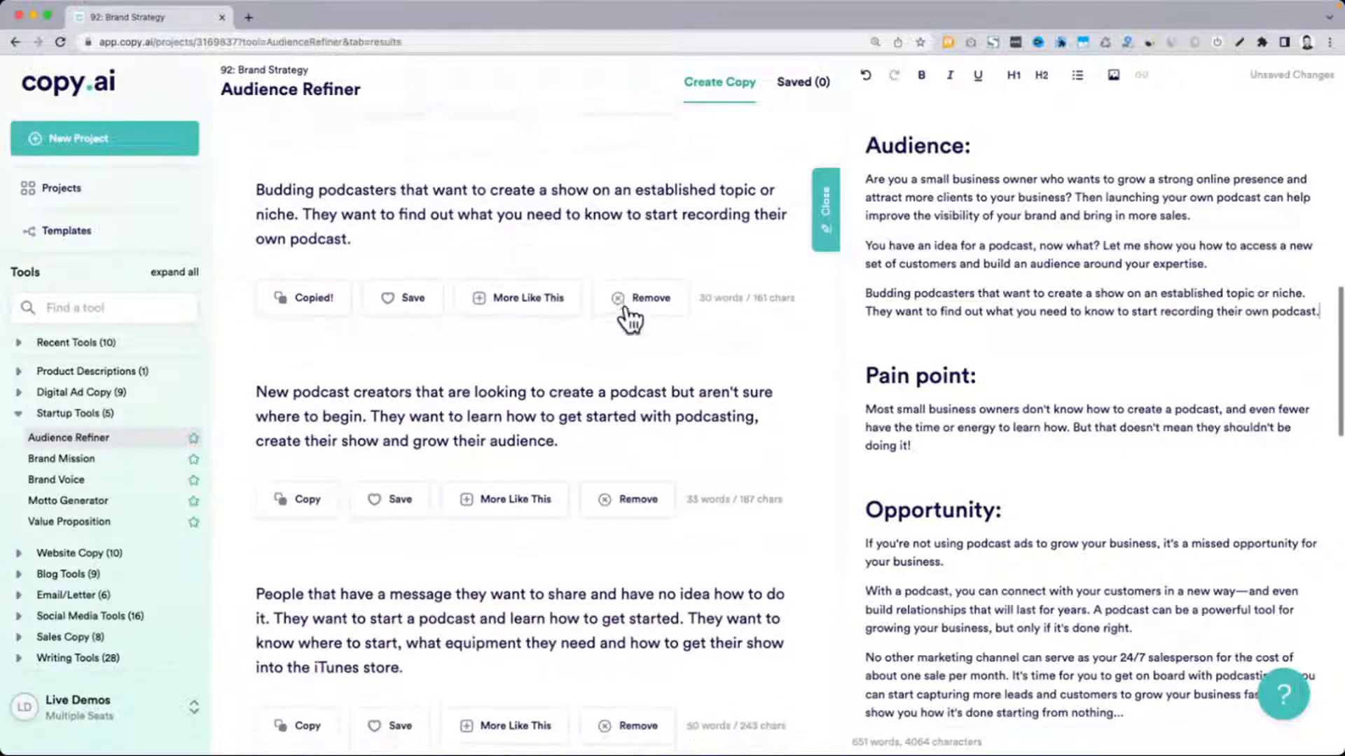
pyautogui.scroll(-2, 630, 321)
pyautogui.moveTo(254, 294); pyautogui.dragTo(368, 309)
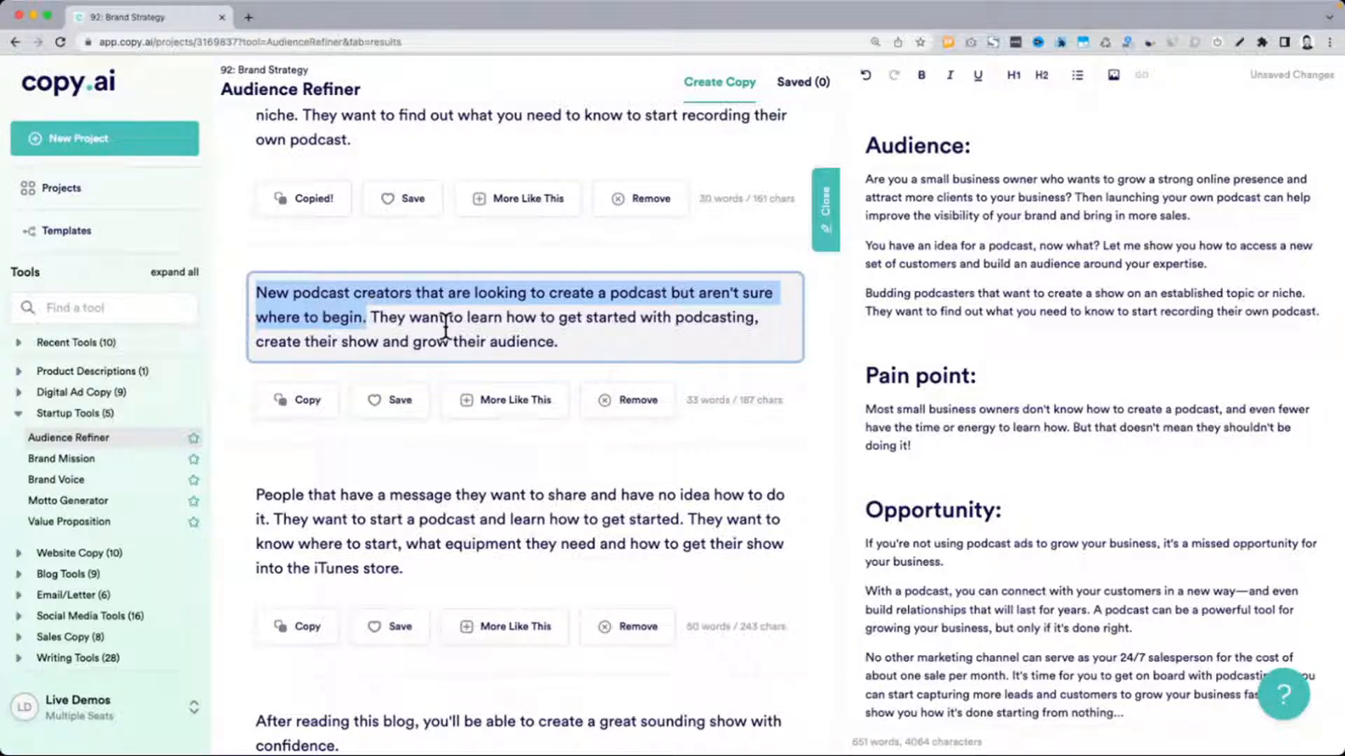
pyautogui.tripleClick(629, 339)
pyautogui.press('super+c')
pyautogui.click(1001, 331)
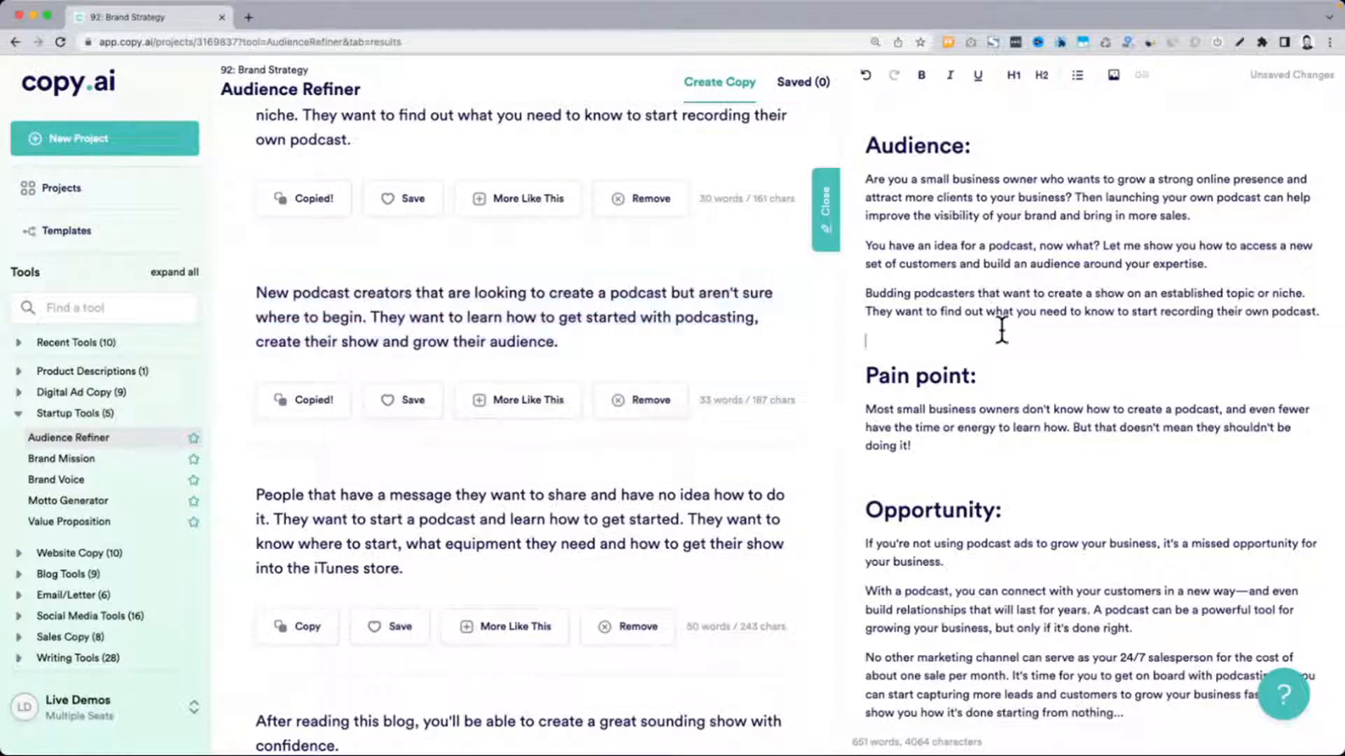
pyautogui.press('super+v')
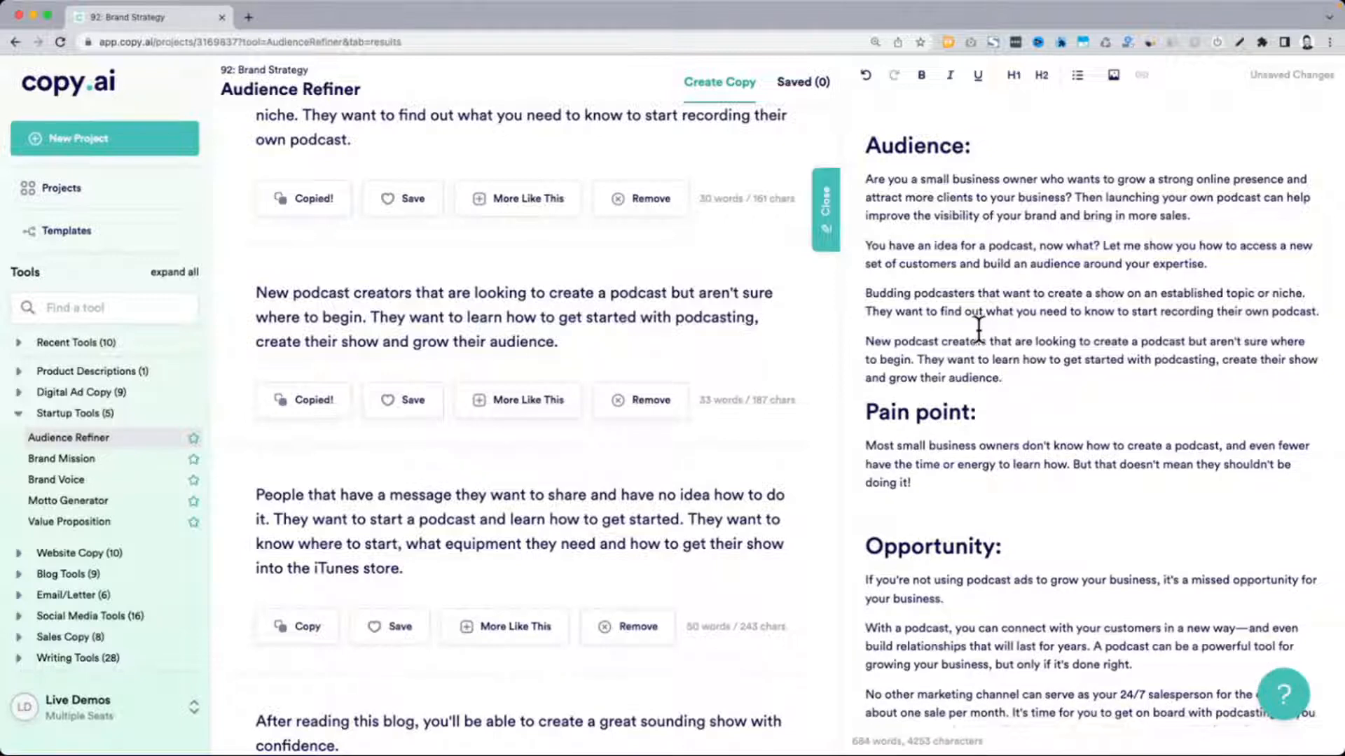
# Add the sentence "They want to know where to start, what equipment they need..." as a new paragraph ending the Audience section
pyautogui.scroll(-5, 687, 350)
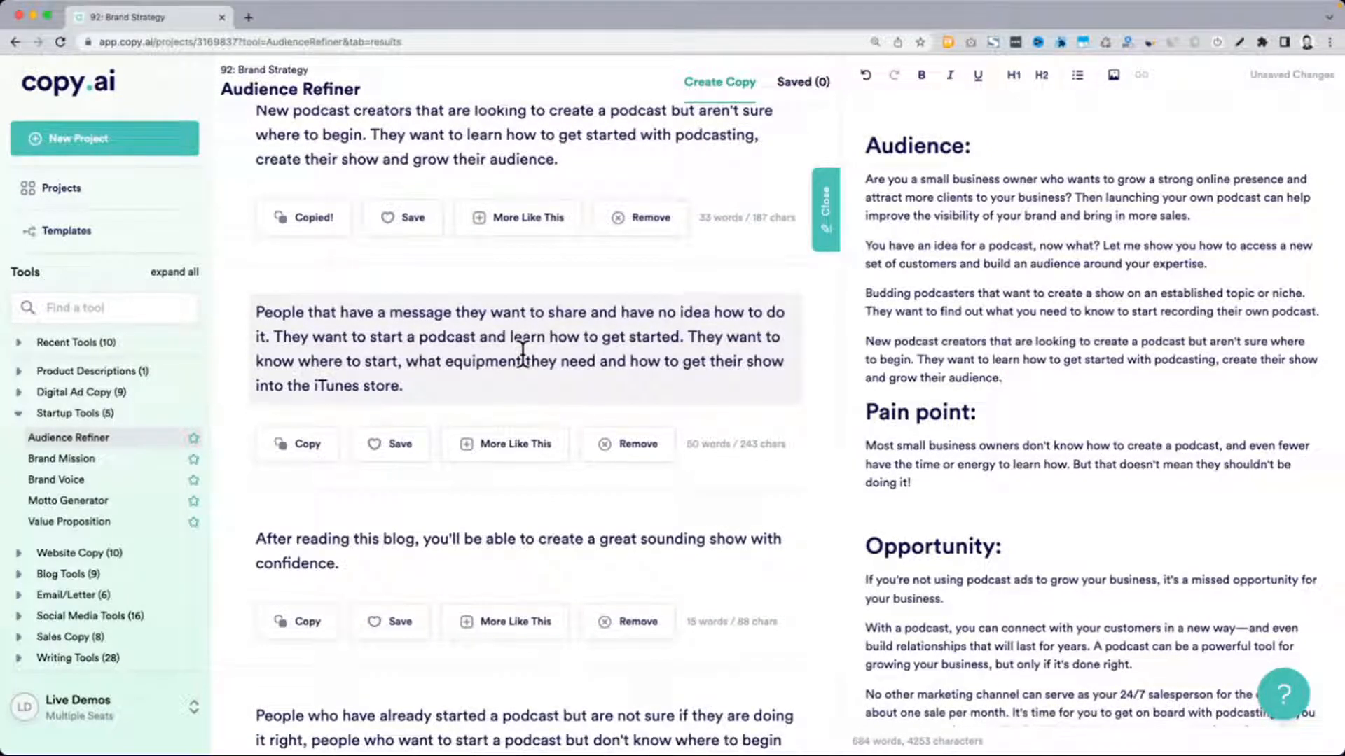
pyautogui.moveTo(274, 337); pyautogui.dragTo(662, 338)
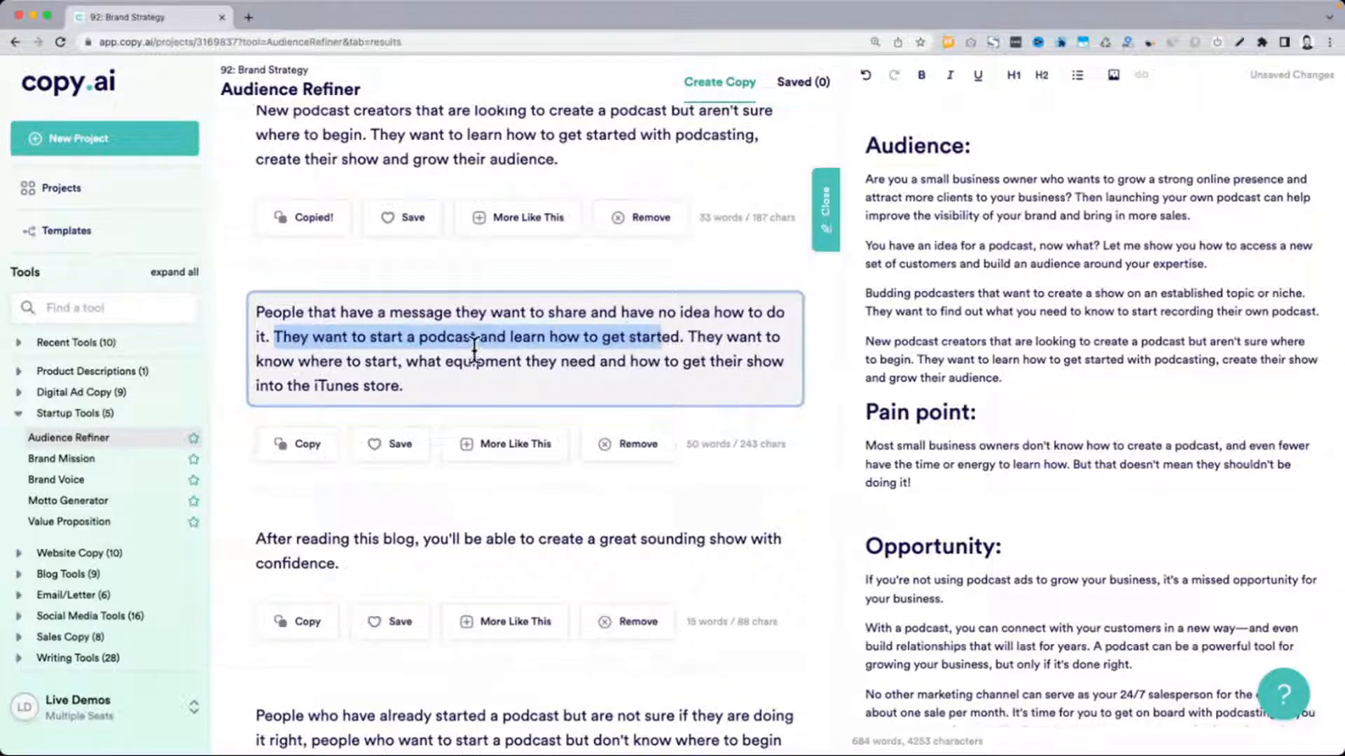
pyautogui.moveTo(492, 378); pyautogui.dragTo(688, 338)
pyautogui.press('super+c')
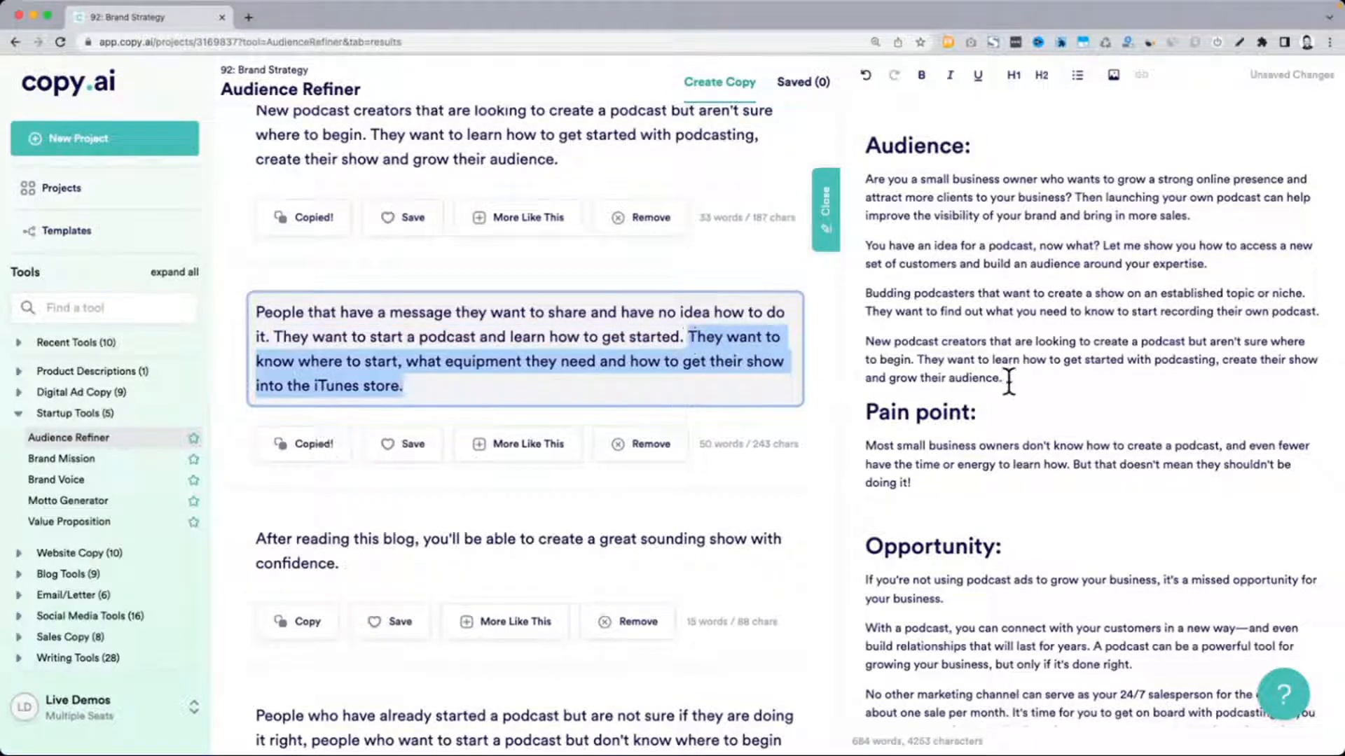
pyautogui.click(1008, 382)
pyautogui.press('Return')
pyautogui.press('super+v')
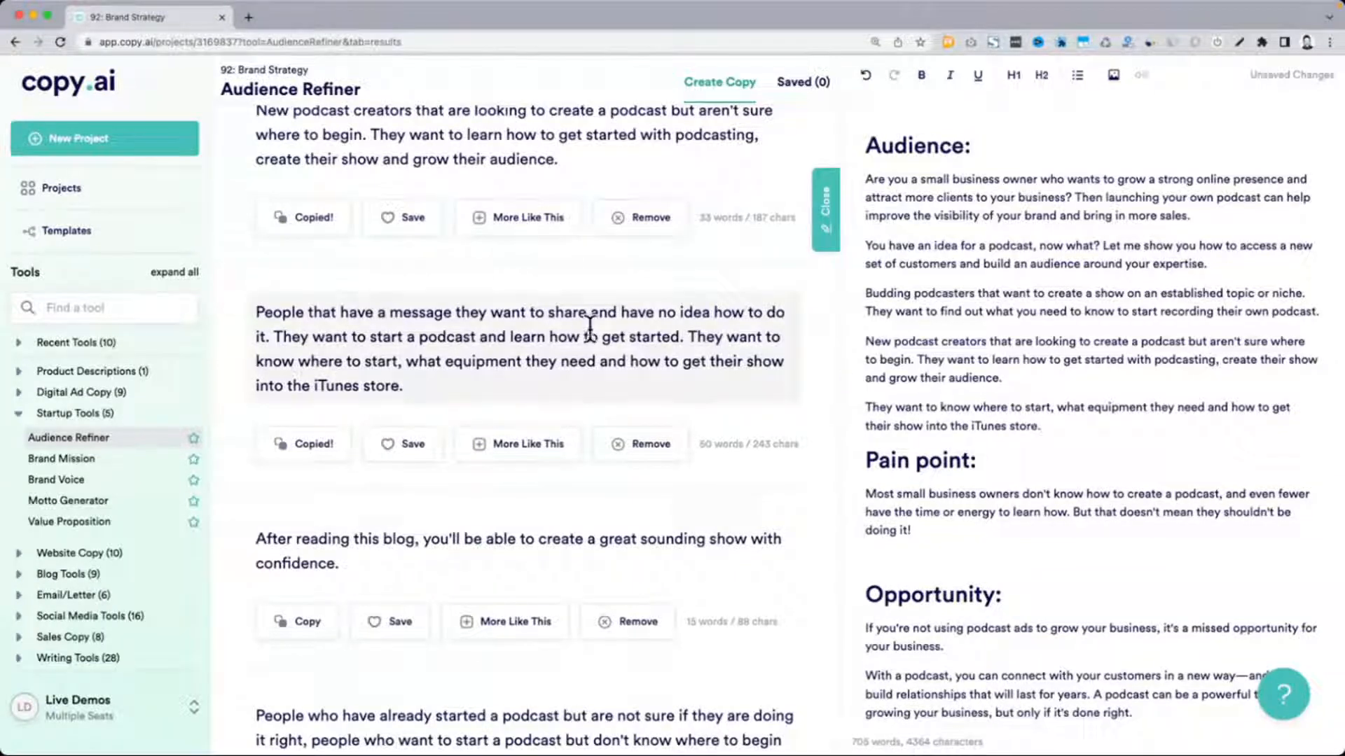
# Insert the result's opening "People that have a message they want to share and have no idea how to do it." above the equipment sentence
pyautogui.moveTo(255, 309); pyautogui.dragTo(300, 343)
pyautogui.press('super+c')
pyautogui.click(1050, 376)
pyautogui.press('Return')
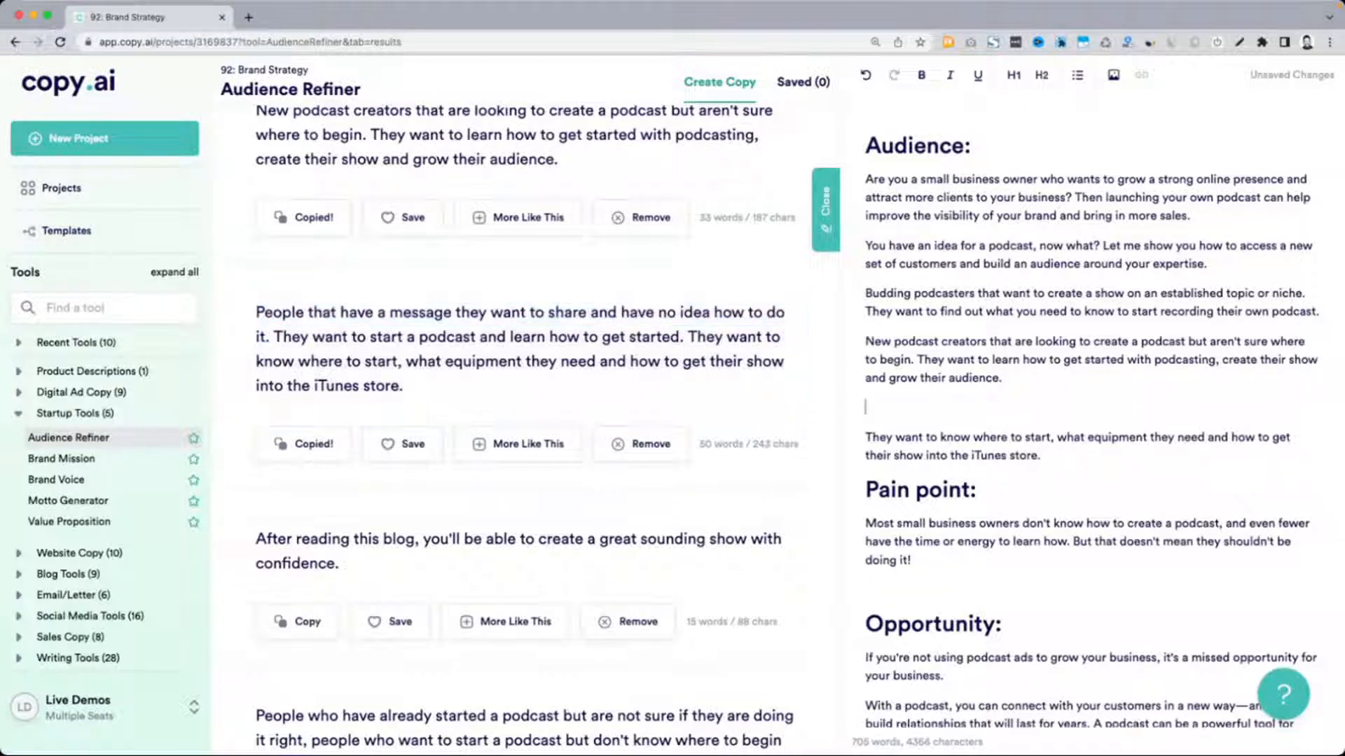
pyautogui.press('super+v')
# Insert "People who have already started a podcast but are not sure if they are doing it right." below the message-sharing line
pyautogui.scroll(-5, 361, 472)
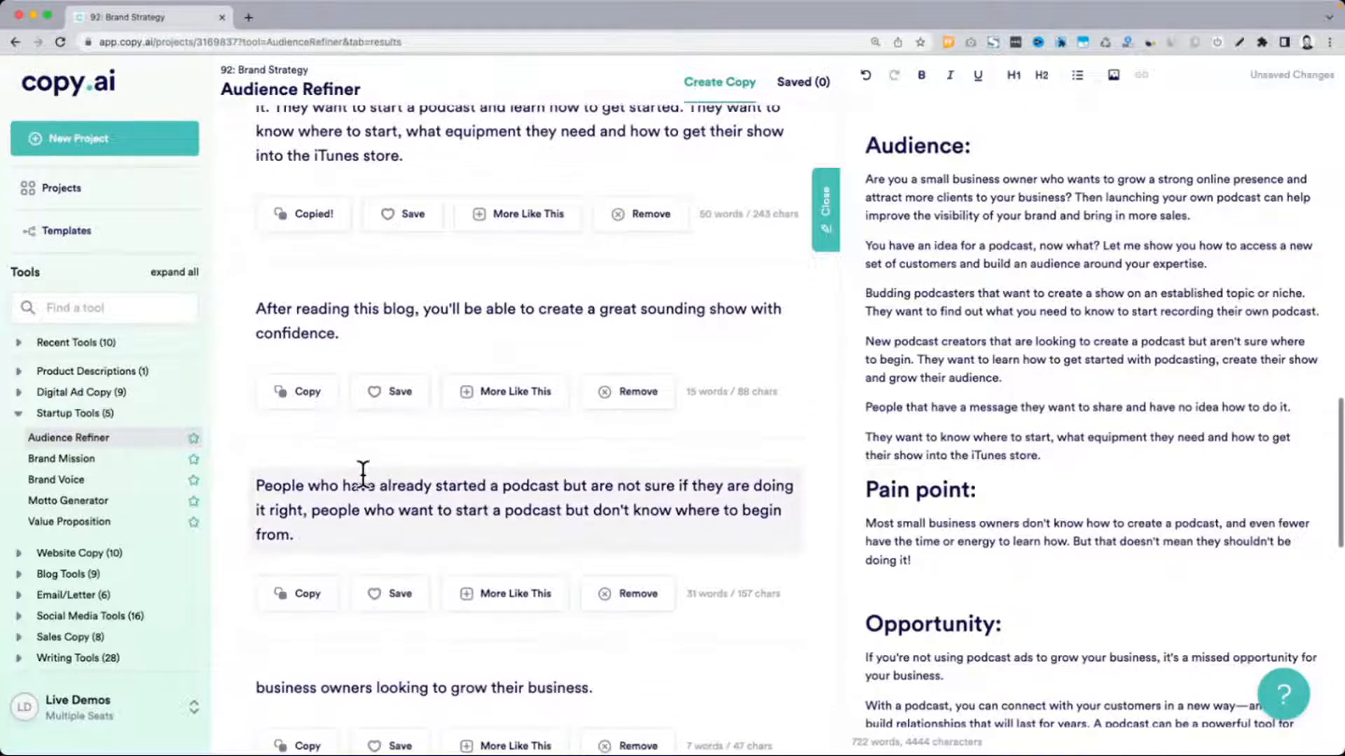
pyautogui.scroll(-3, 361, 472)
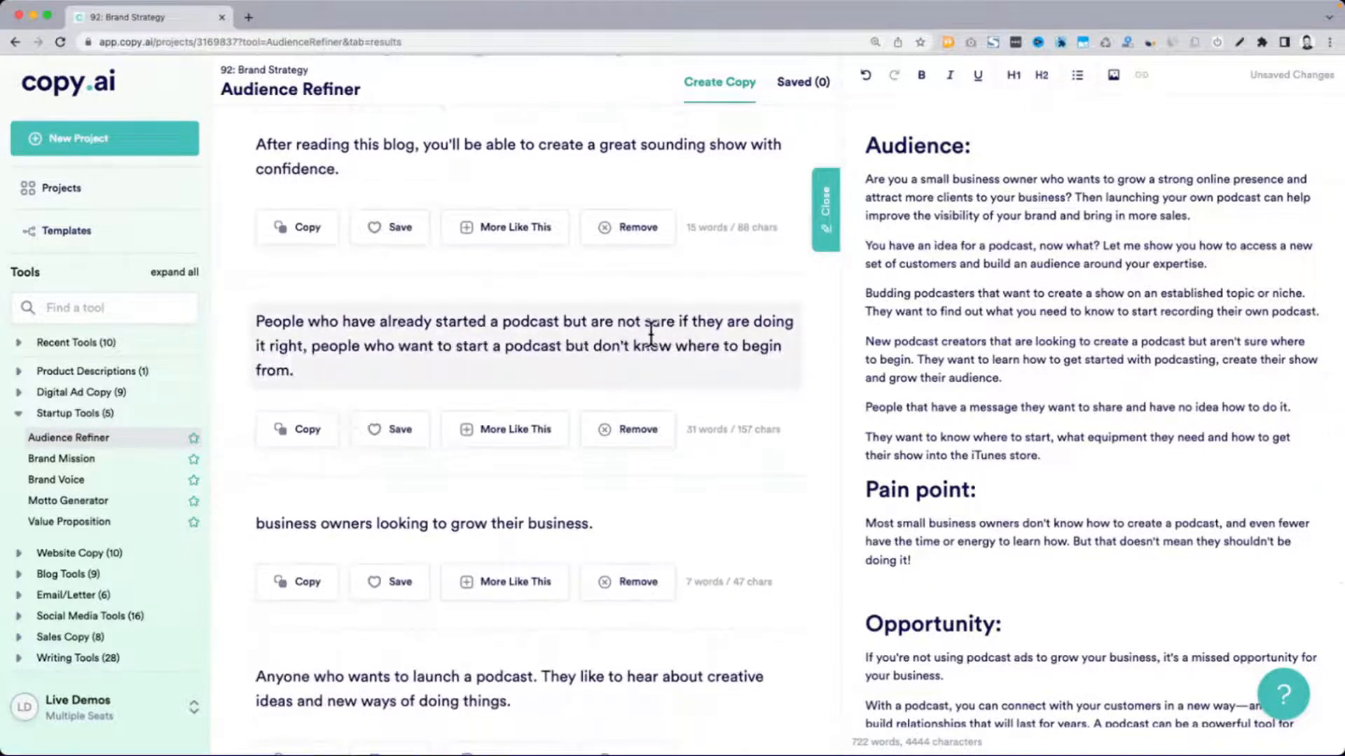
pyautogui.moveTo(256, 321); pyautogui.dragTo(304, 348)
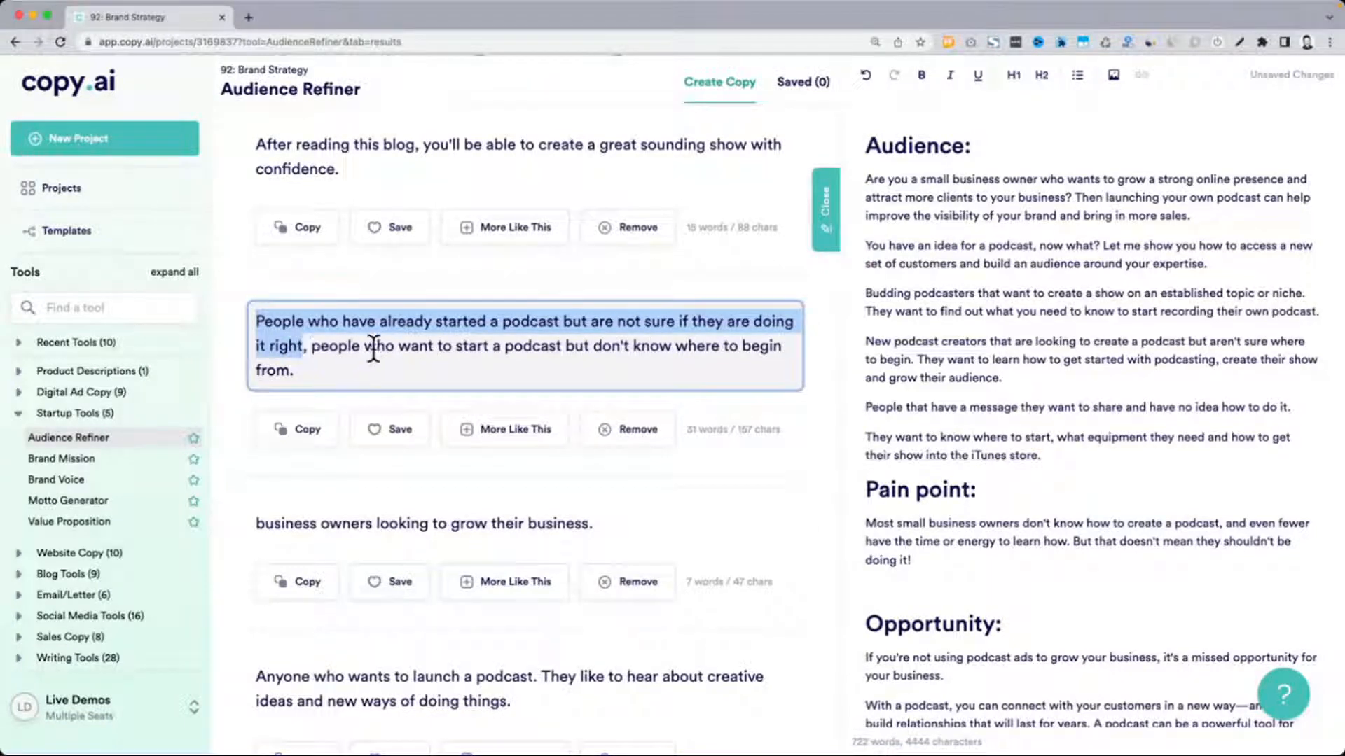
pyautogui.press('super+c')
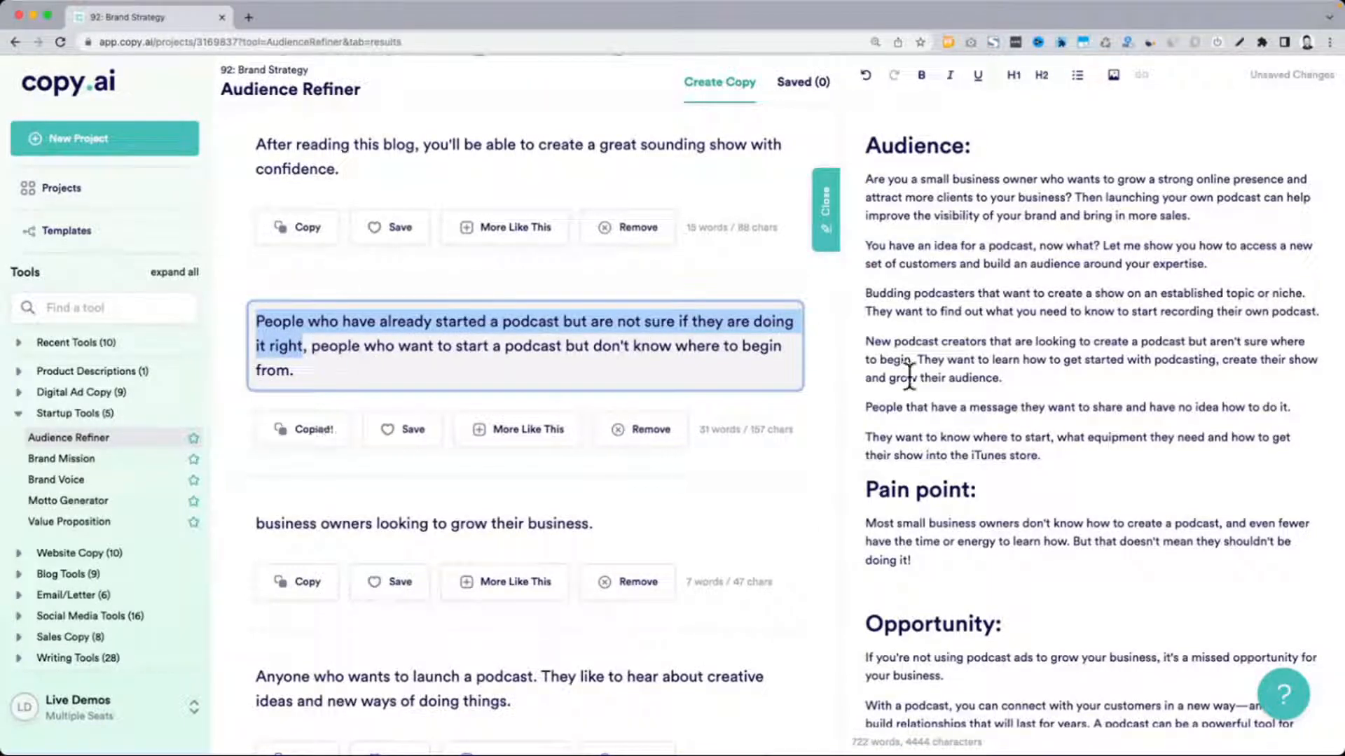
pyautogui.click(1294, 406)
pyautogui.press('Return')
pyautogui.press('super+v')
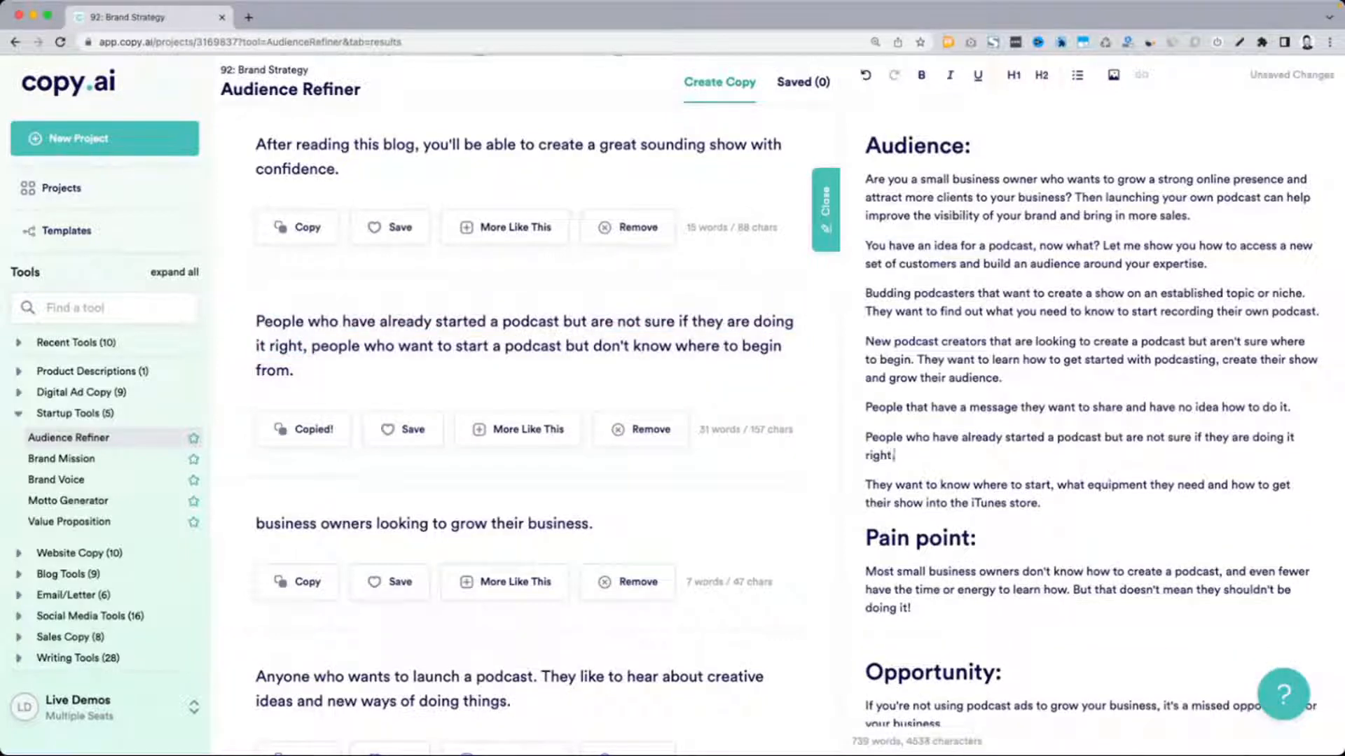
# Add "They like to hear about creative ideas and new ways of doing things." from the results as the Audience section's last paragraph
pyautogui.scroll(-5, 418, 410)
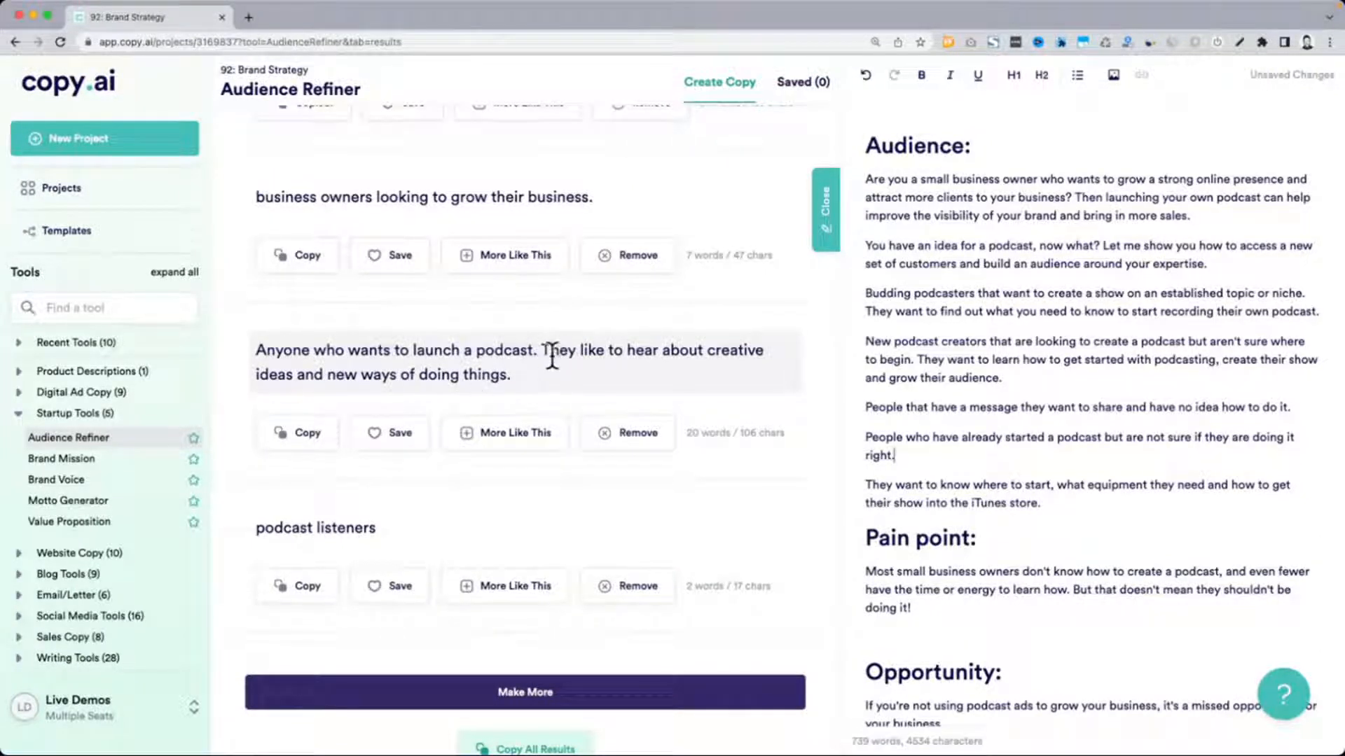
pyautogui.moveTo(544, 350); pyautogui.dragTo(546, 369)
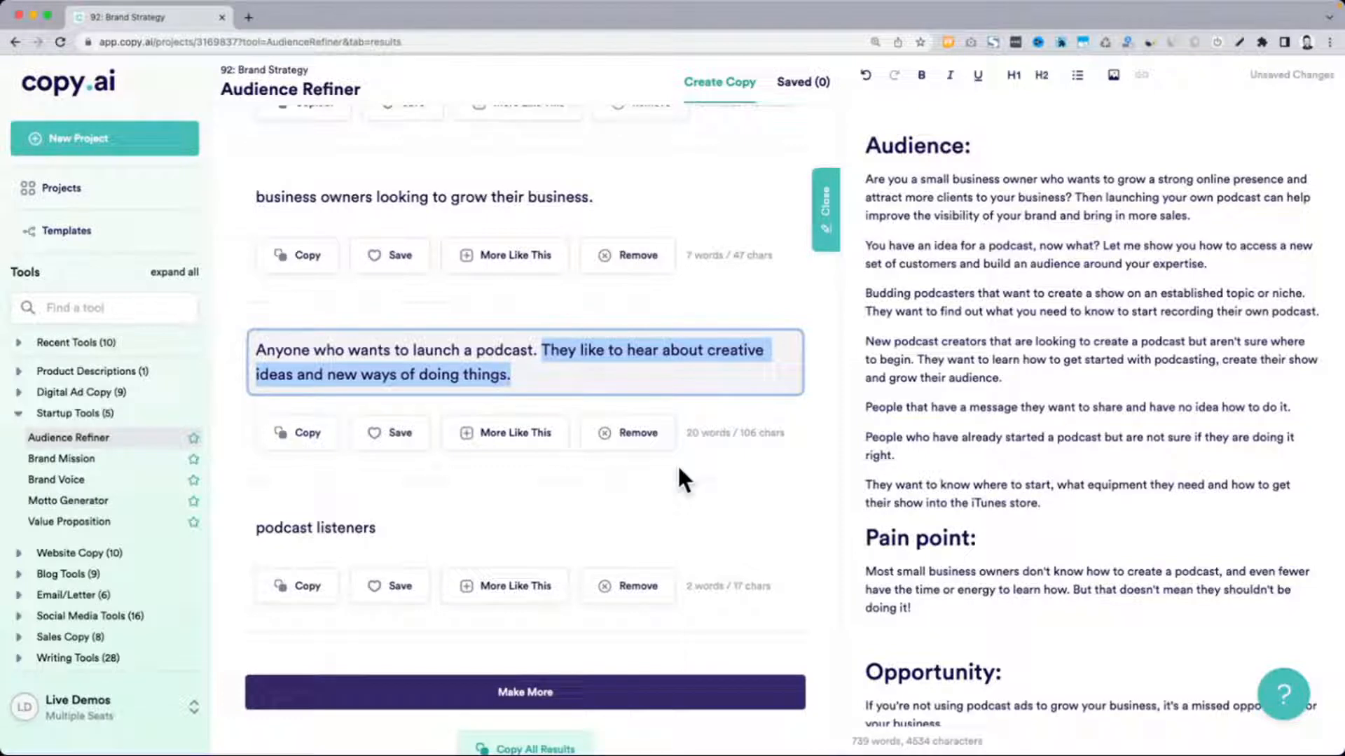
pyautogui.press('super+c')
pyautogui.click(1091, 500)
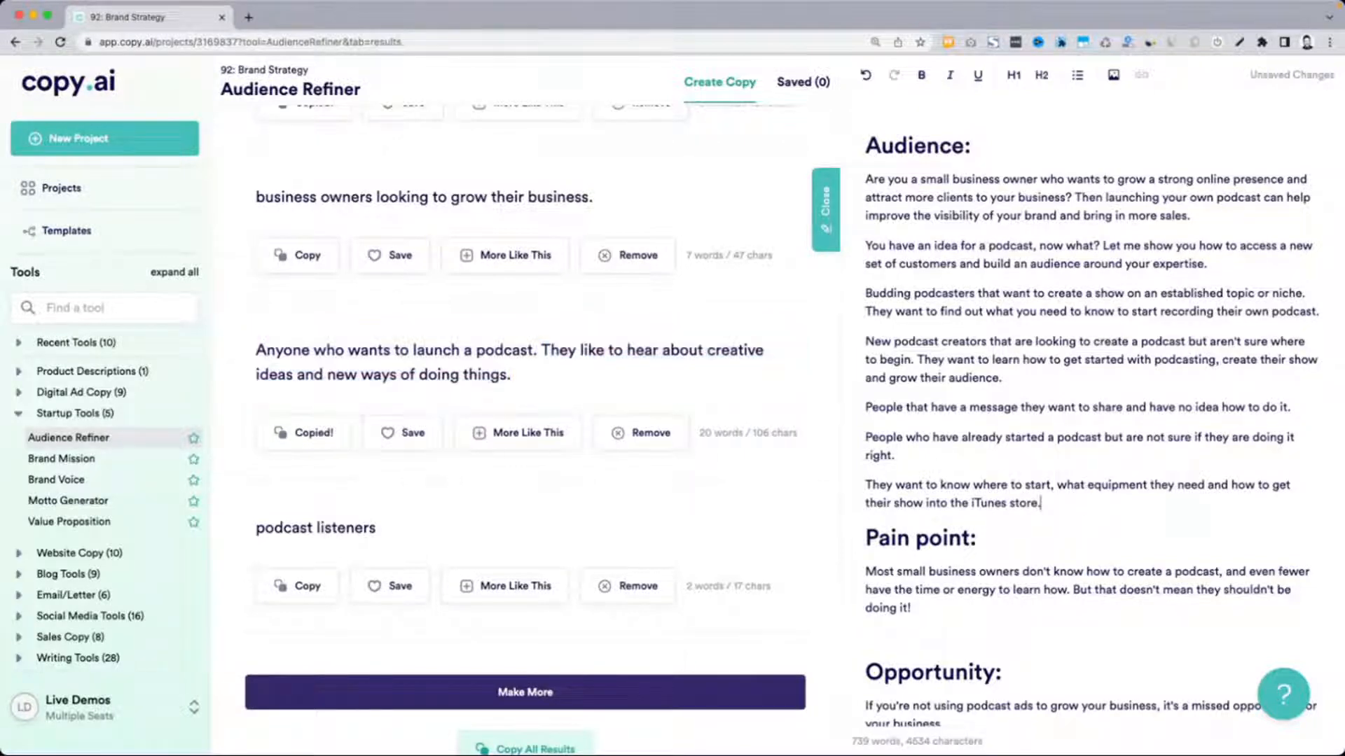
pyautogui.press('Return')
pyautogui.press('super+v')
# Review the Audience section's paragraphs and switch to the "How to Create a Digital Brand Strategy" slide
pyautogui.scroll(1, 1091, 501)
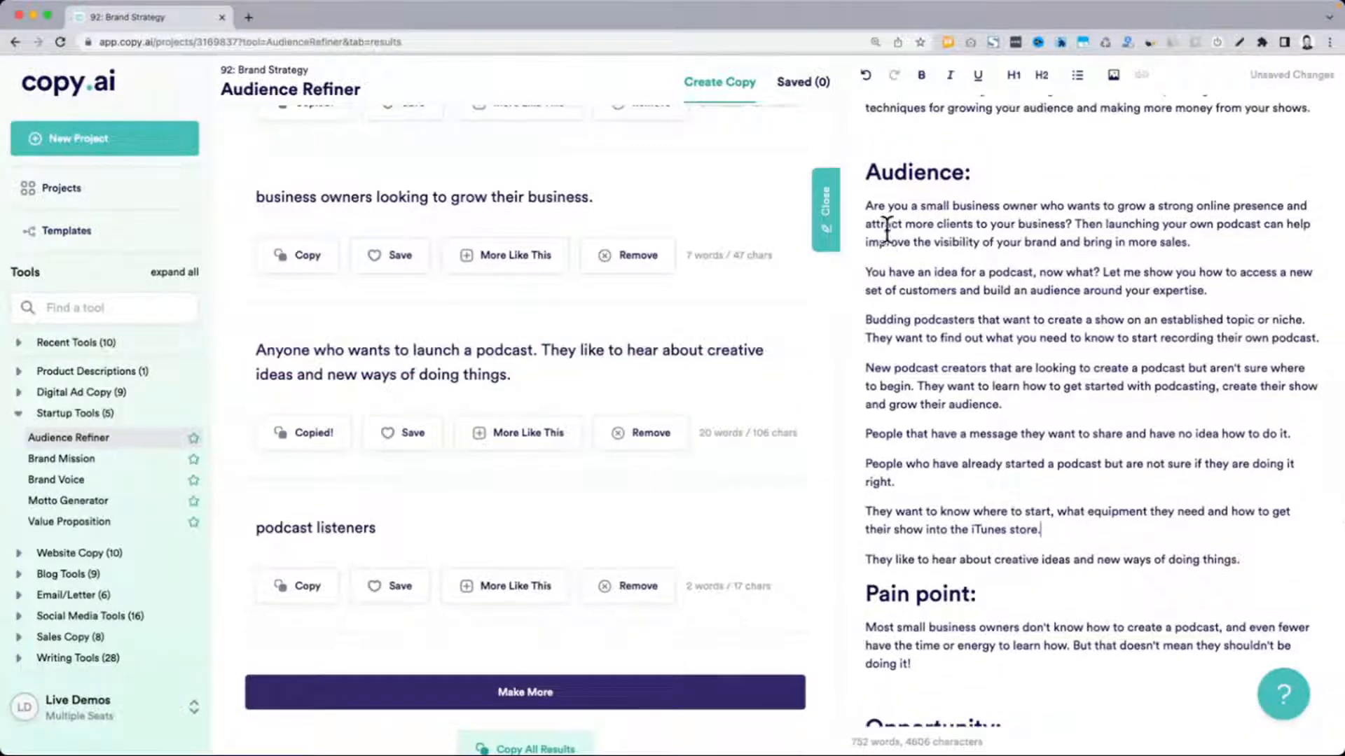
pyautogui.moveTo(875, 206); pyautogui.dragTo(987, 547)
pyautogui.scroll(15, 697, 561)
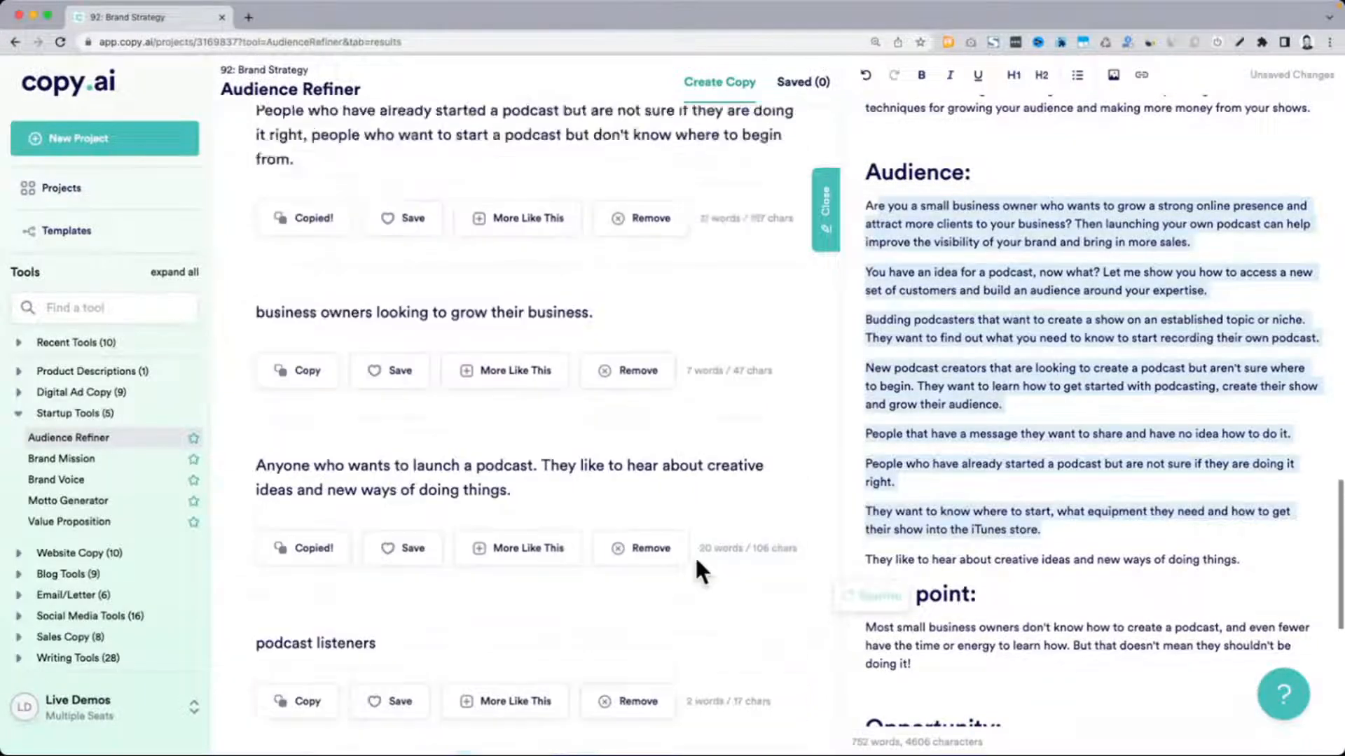
pyautogui.scroll(4, 976, 486)
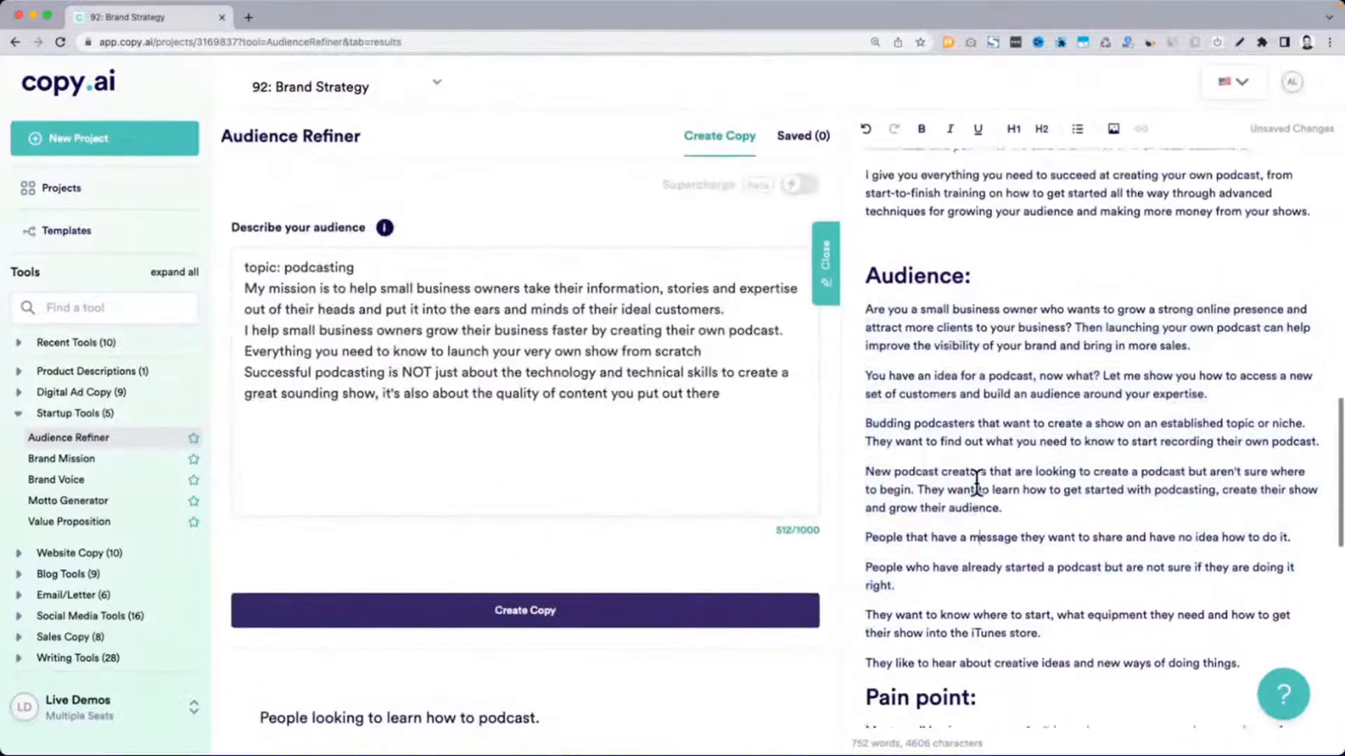
pyautogui.hotkey('ctrl', 'Up')
pyautogui.click(770, 36)
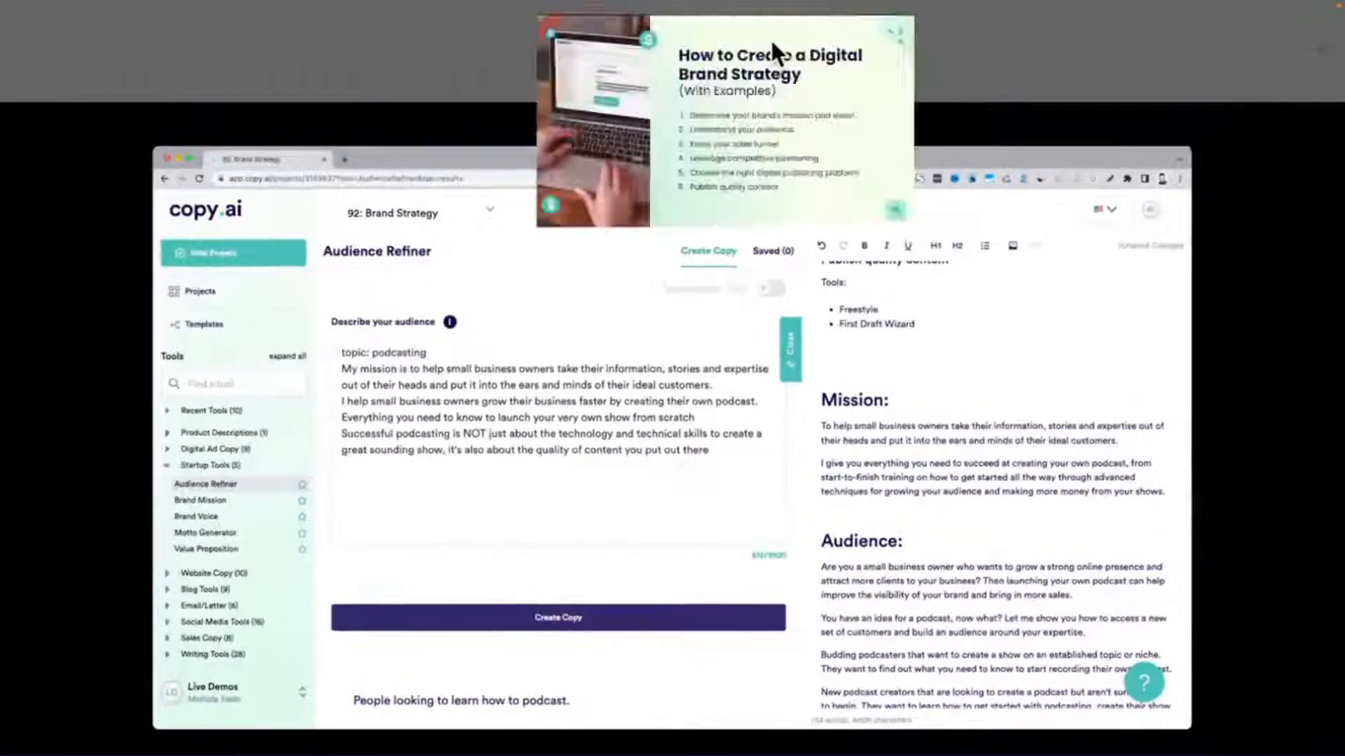
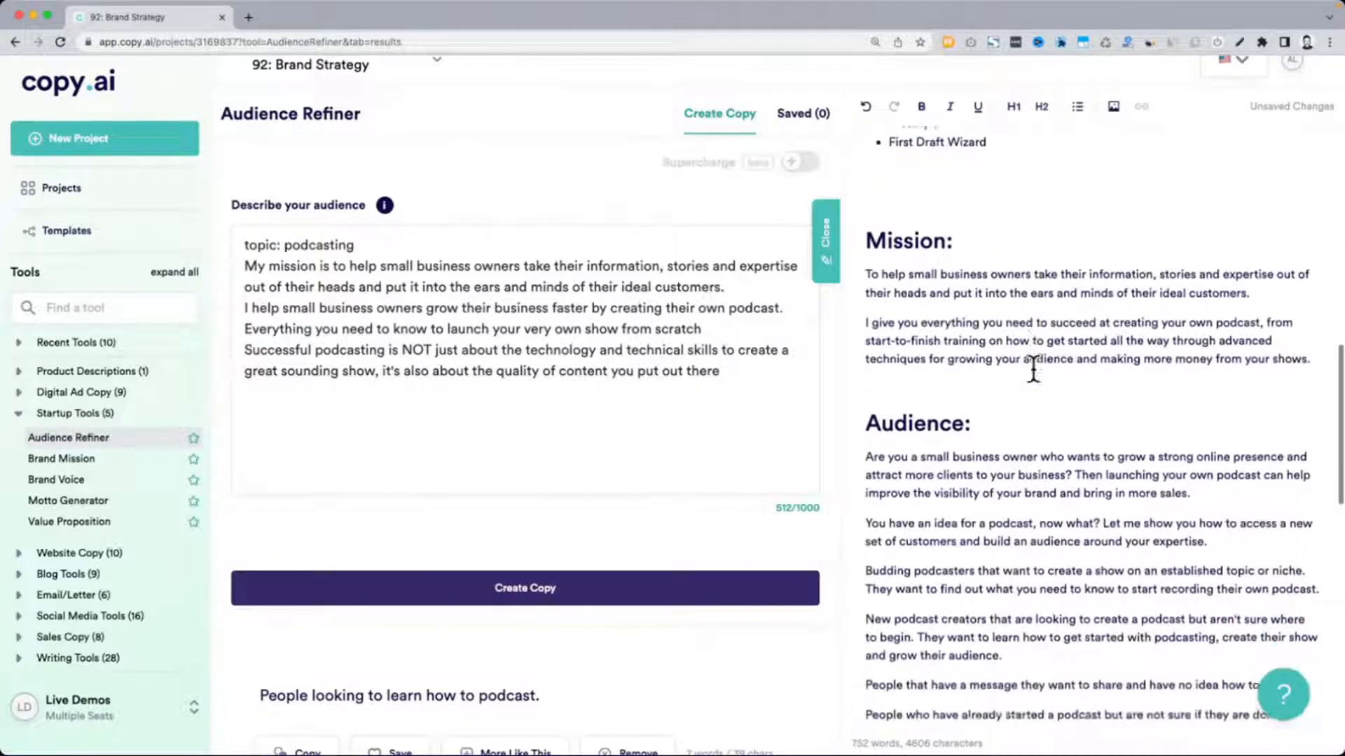
pyautogui.moveTo(868, 327); pyautogui.dragTo(1000, 329)
pyautogui.click(1000, 329)
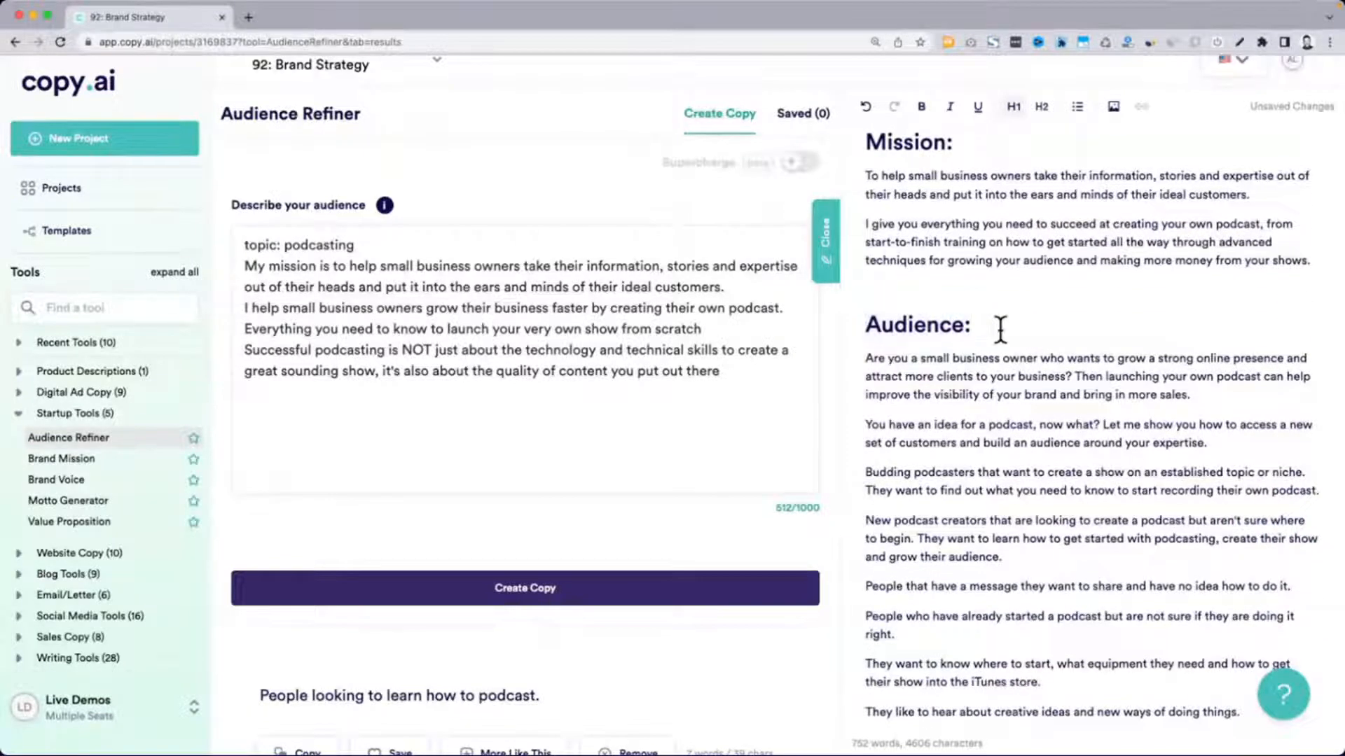
pyautogui.scroll(-2, 1000, 329)
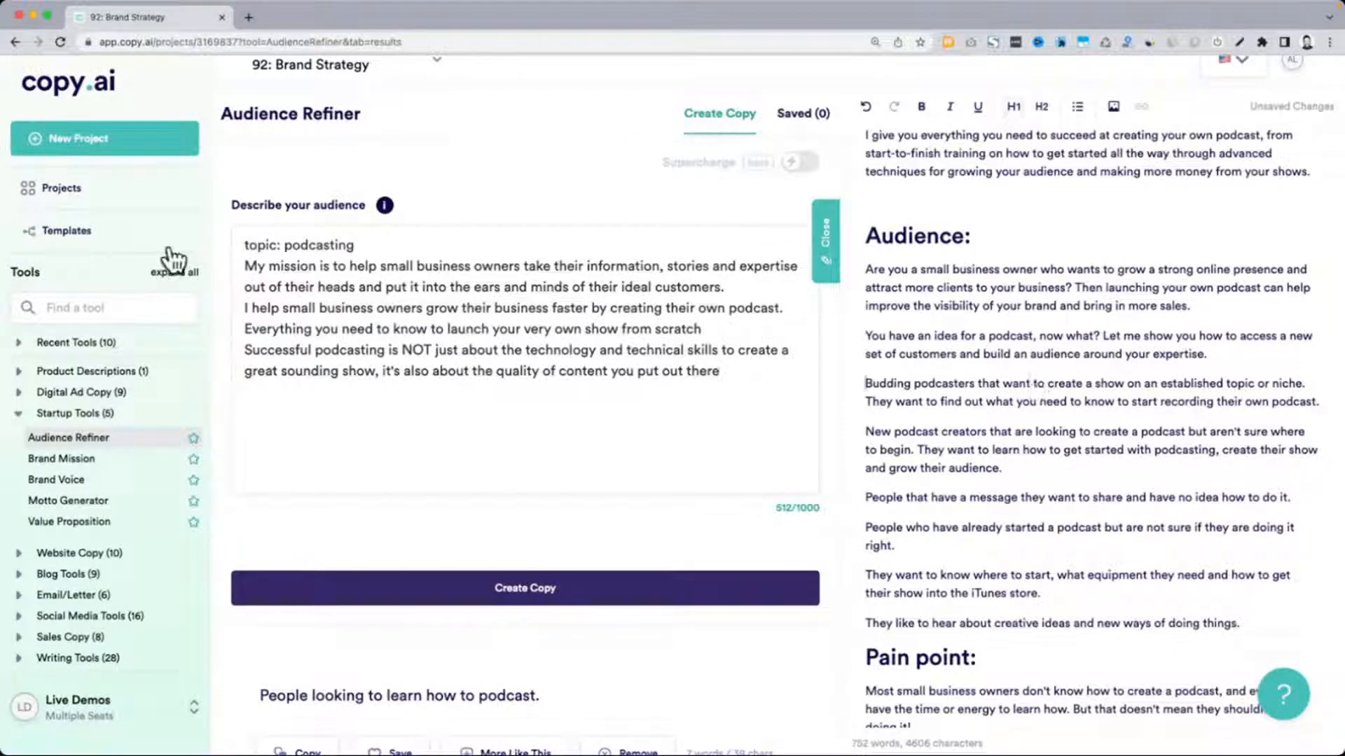
# Search the tools for "free" and open the Freestyle tool
pyautogui.click(137, 295)
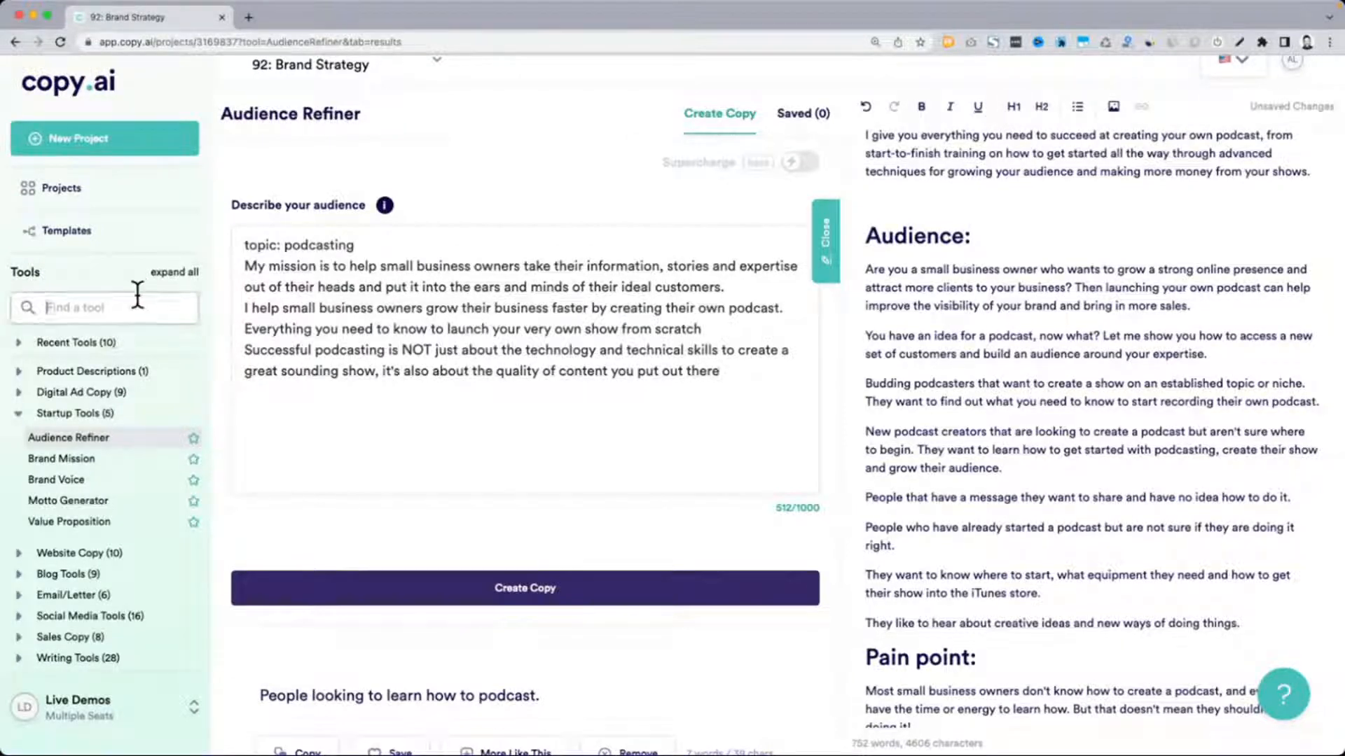
pyautogui.click(19, 413)
pyautogui.click(77, 310)
pyautogui.write('free')
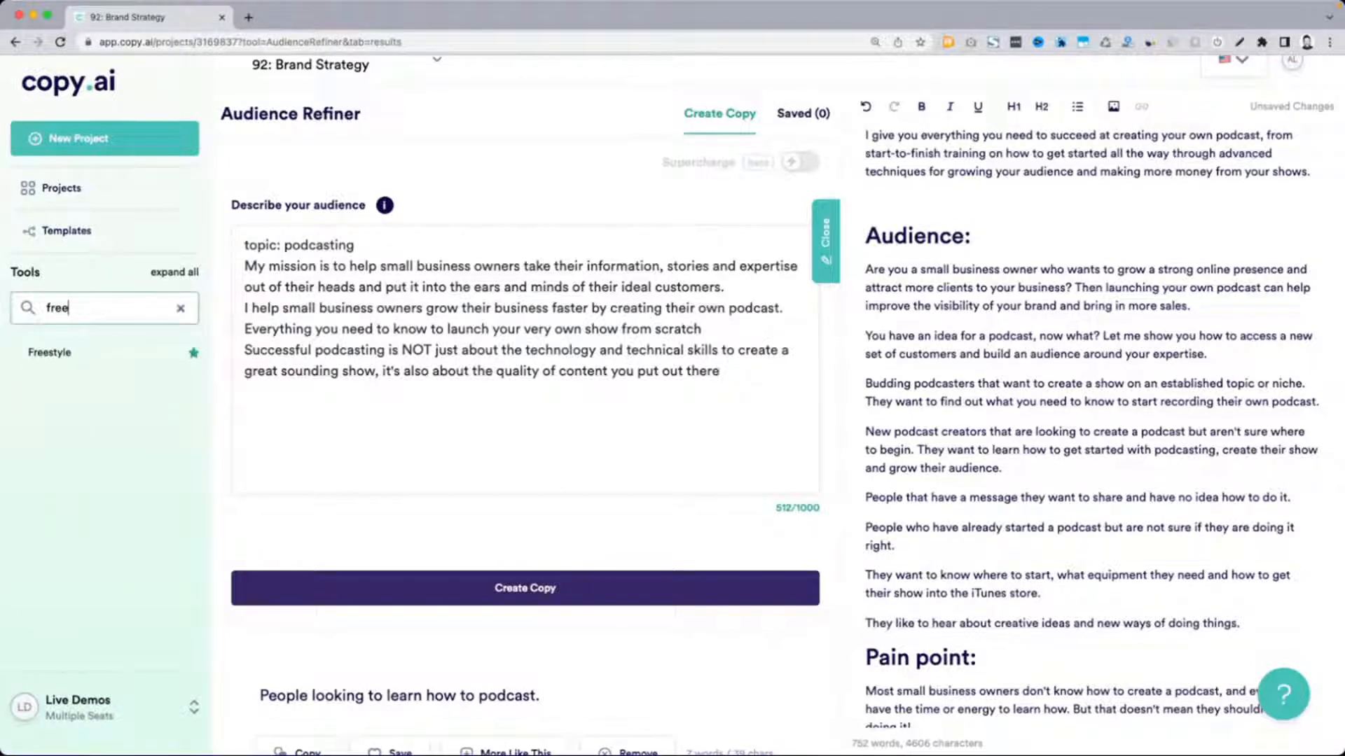
pyautogui.click(66, 360)
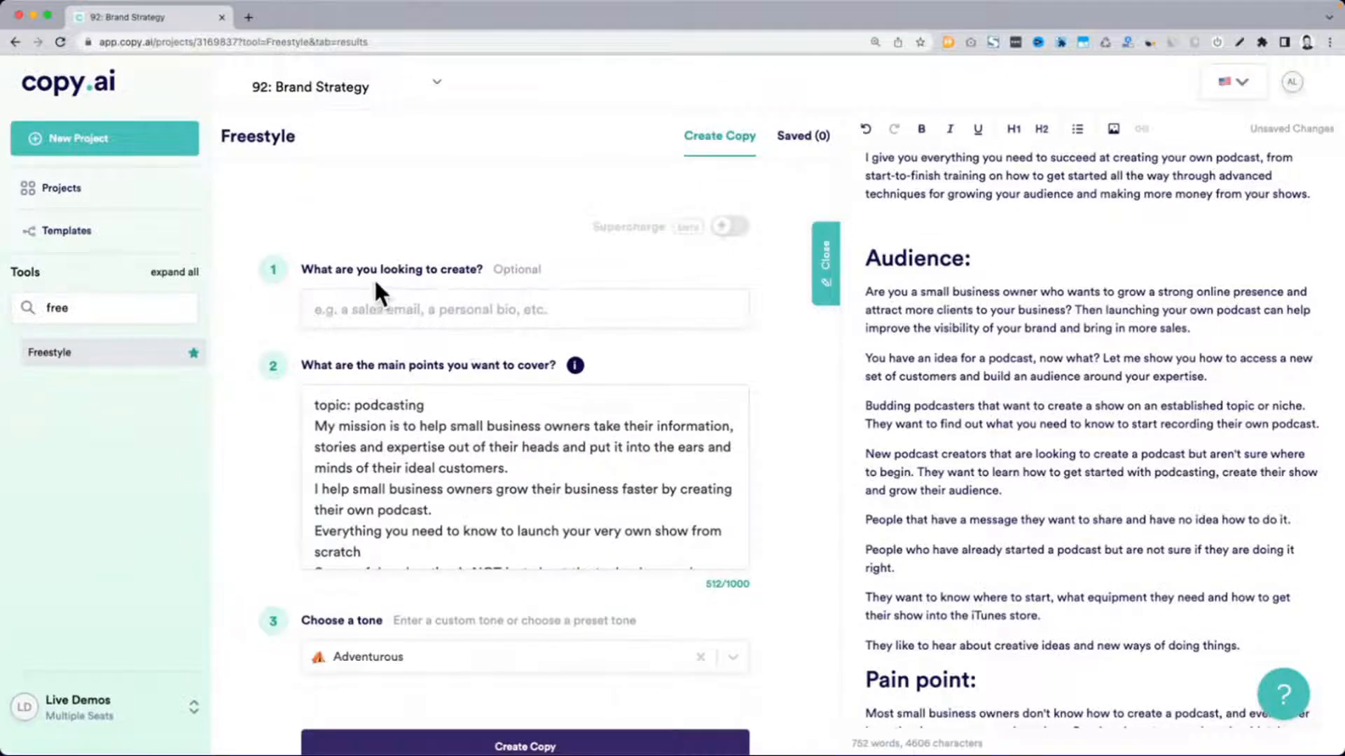
# Enter "A list of blog titles" as what the Freestyle tool should create
pyautogui.click(395, 310)
pyautogui.write('A list of free tra')
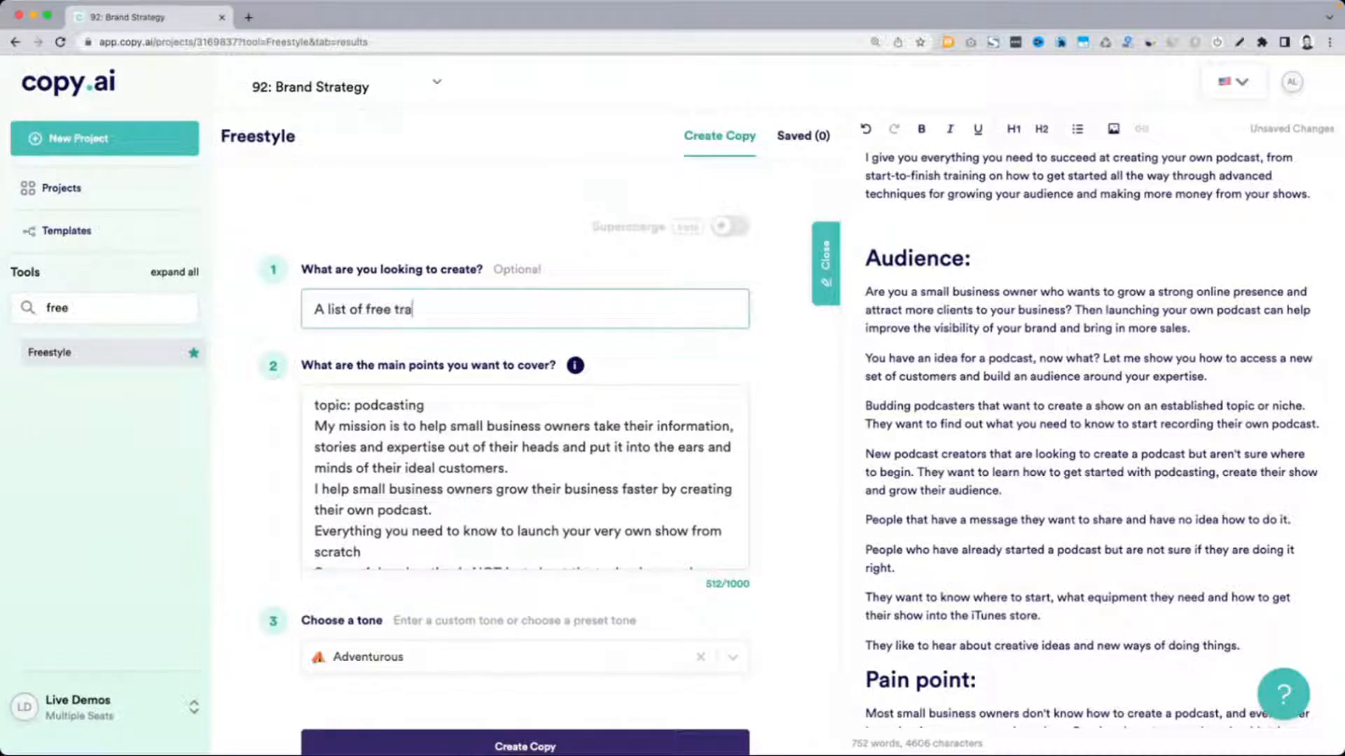
pyautogui.write('ining t')
pyautogui.moveTo(366, 308); pyautogui.dragTo(452, 309)
pyautogui.write('blog')
pyautogui.click(246, 458)
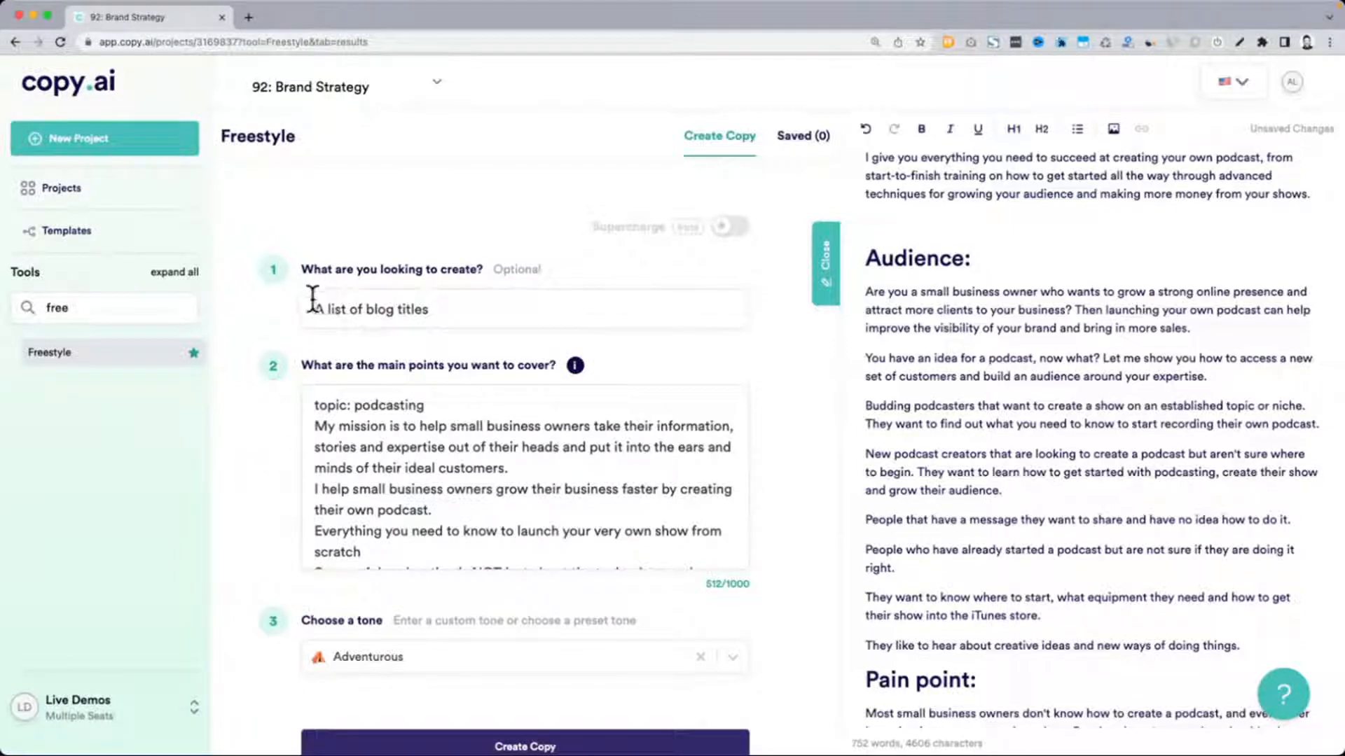
pyautogui.moveTo(312, 308); pyautogui.dragTo(427, 311)
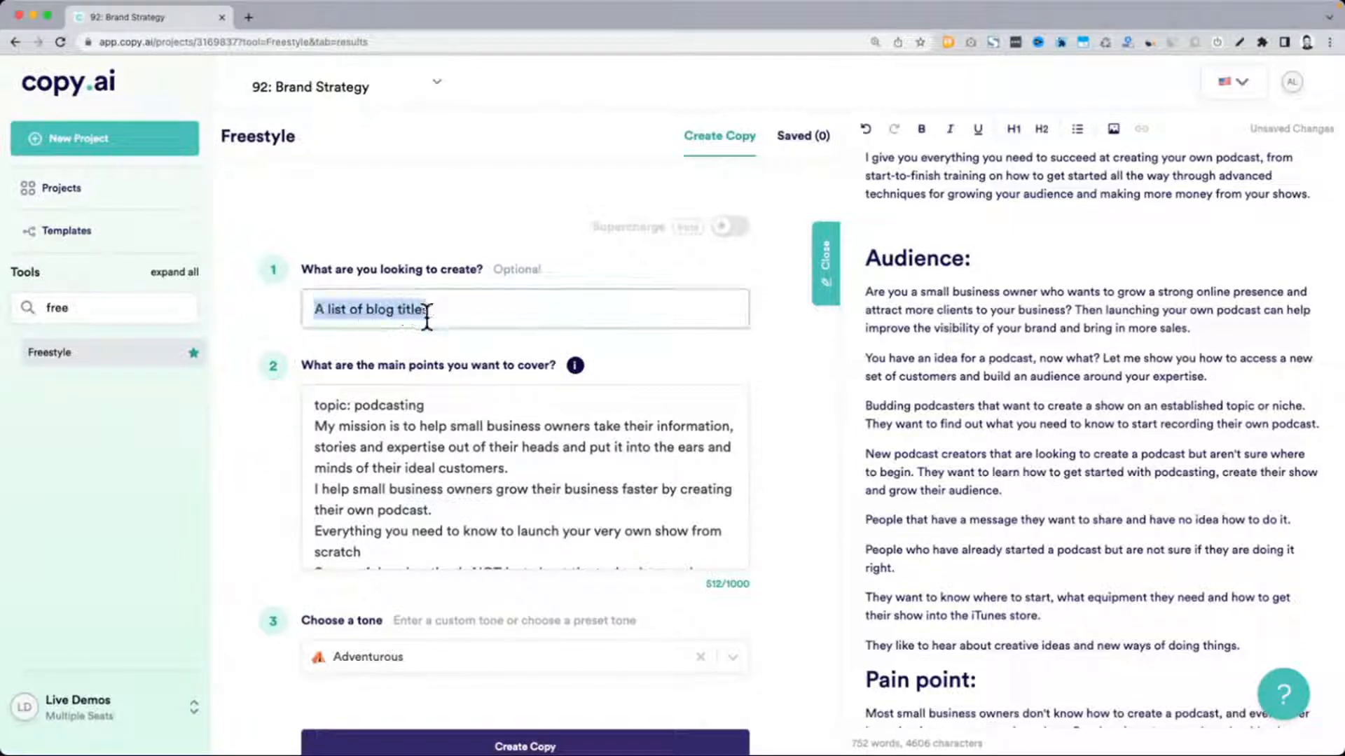
pyautogui.click(489, 323)
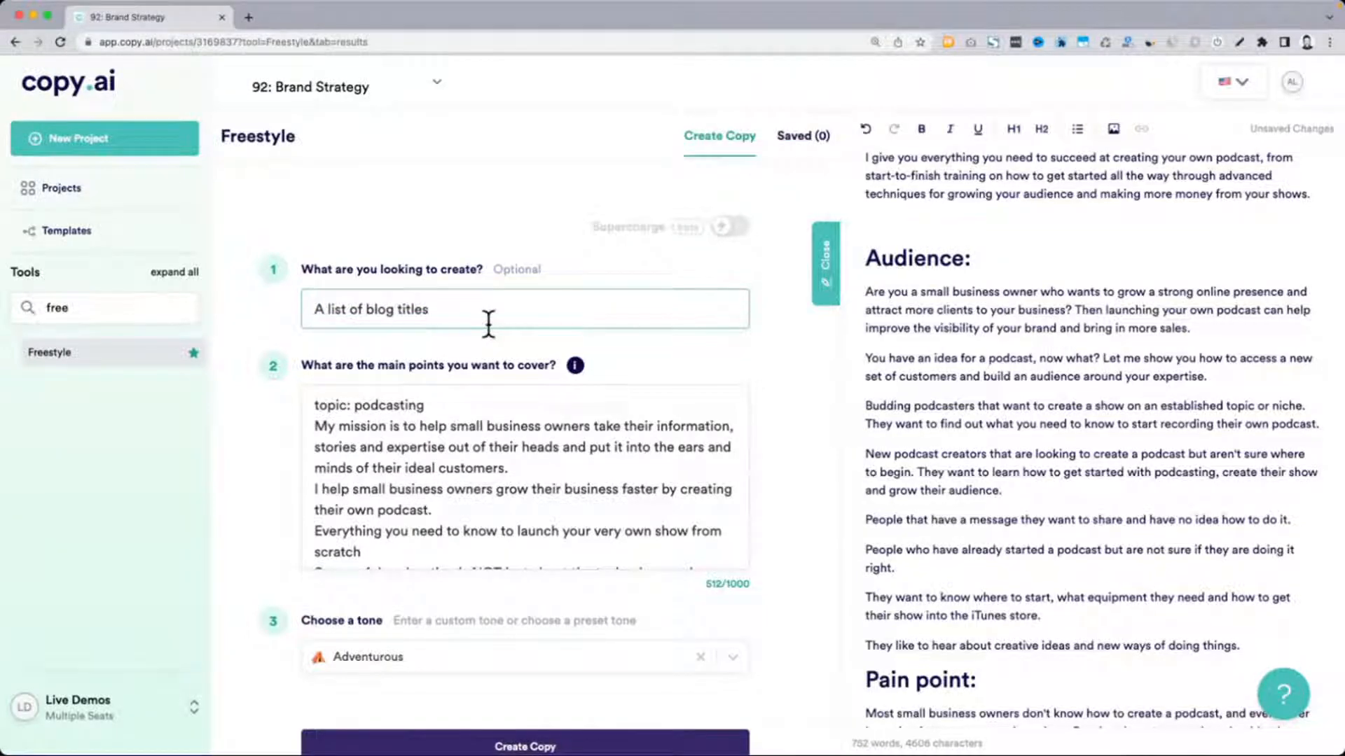
# Append the Audience paragraph starting "New podcast creators that are looking to create a podcast" to the end of the main points, without trailing blank lines
pyautogui.scroll(-2, 266, 466)
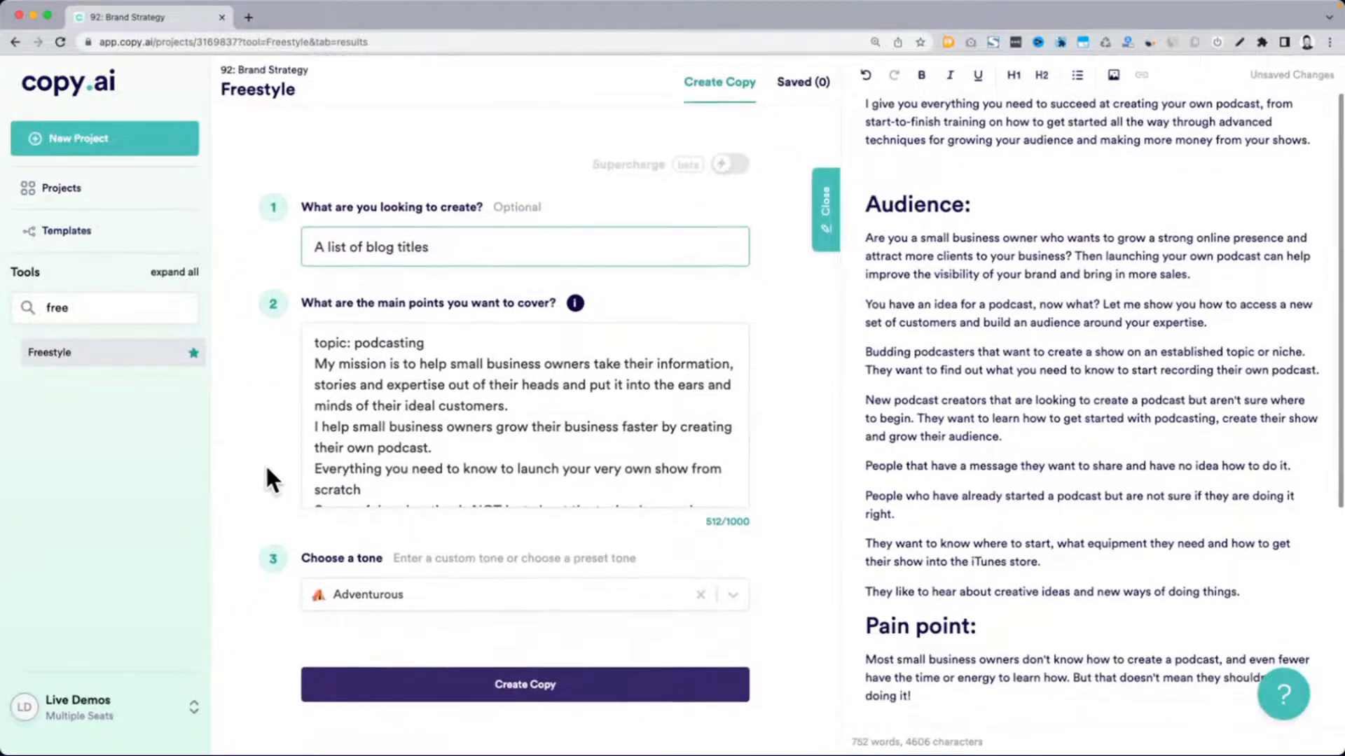
pyautogui.moveTo(302, 306); pyautogui.dragTo(557, 306)
pyautogui.moveTo(316, 344); pyautogui.dragTo(466, 500)
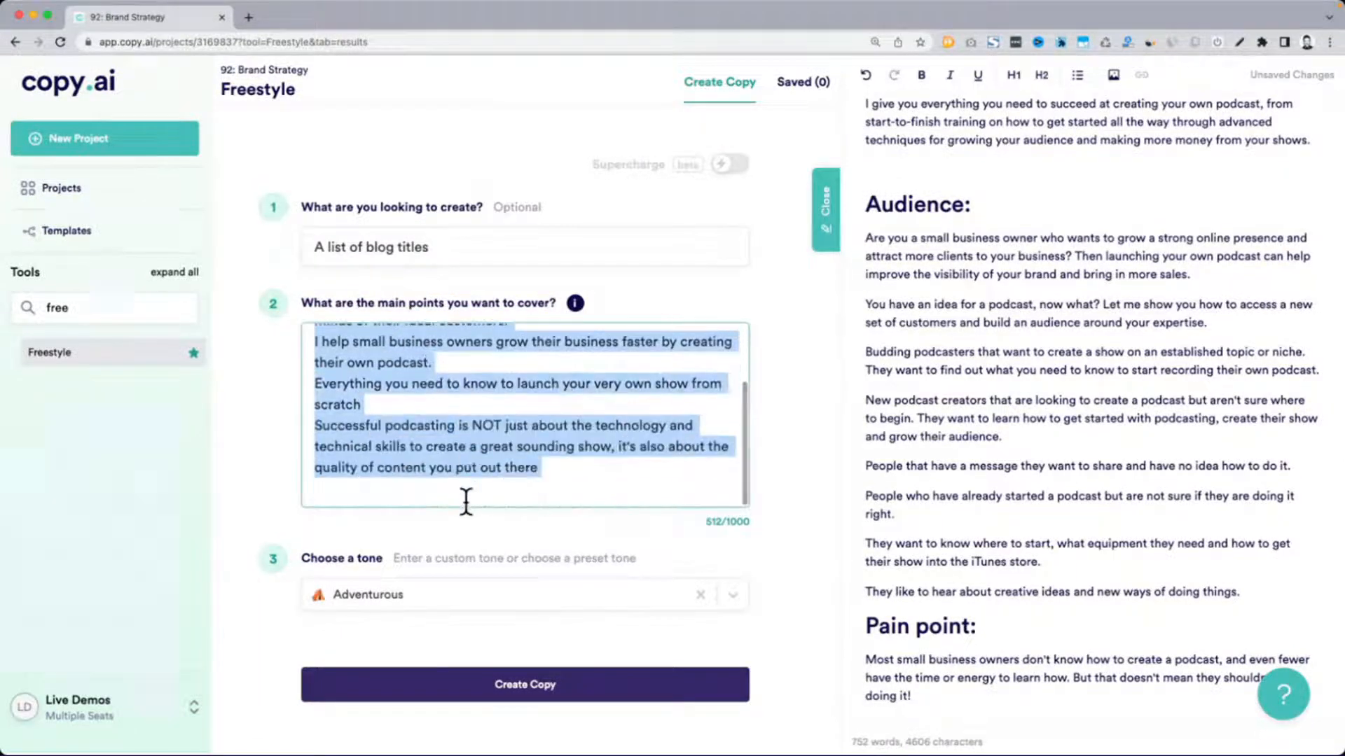
pyautogui.click(939, 490)
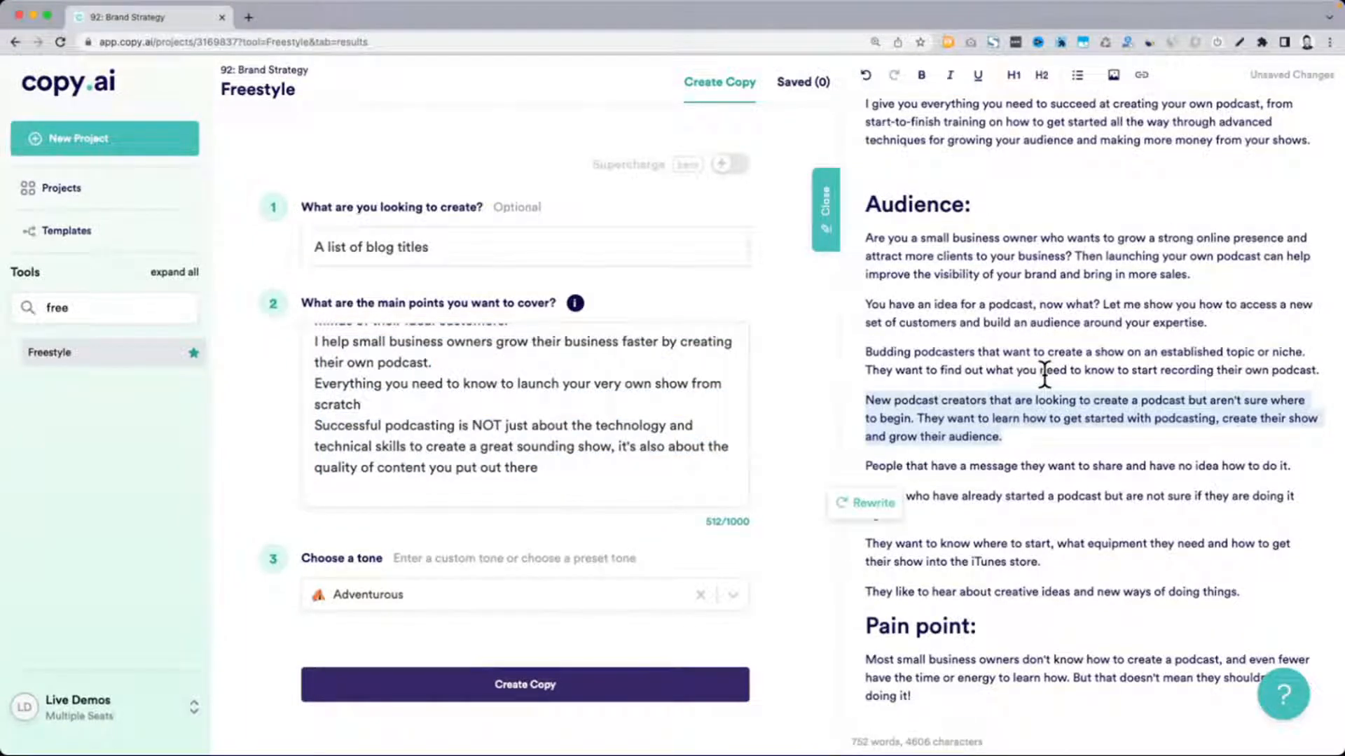
pyautogui.click(503, 498)
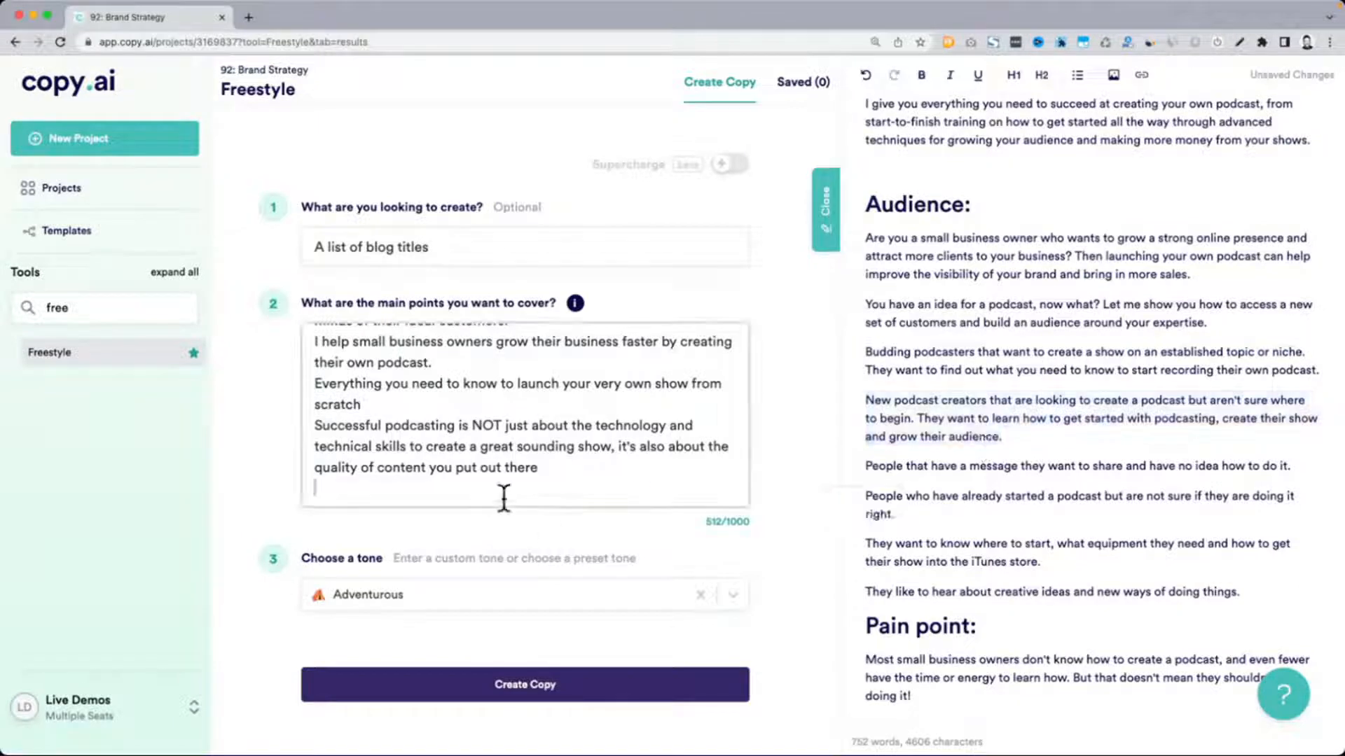
pyautogui.write("New podcast creators that are looking to create a podcast but aren't sure where to begin. They want to learn how to get started with podcasting, create their show and grow their audience.")
pyautogui.press('BackSpace')
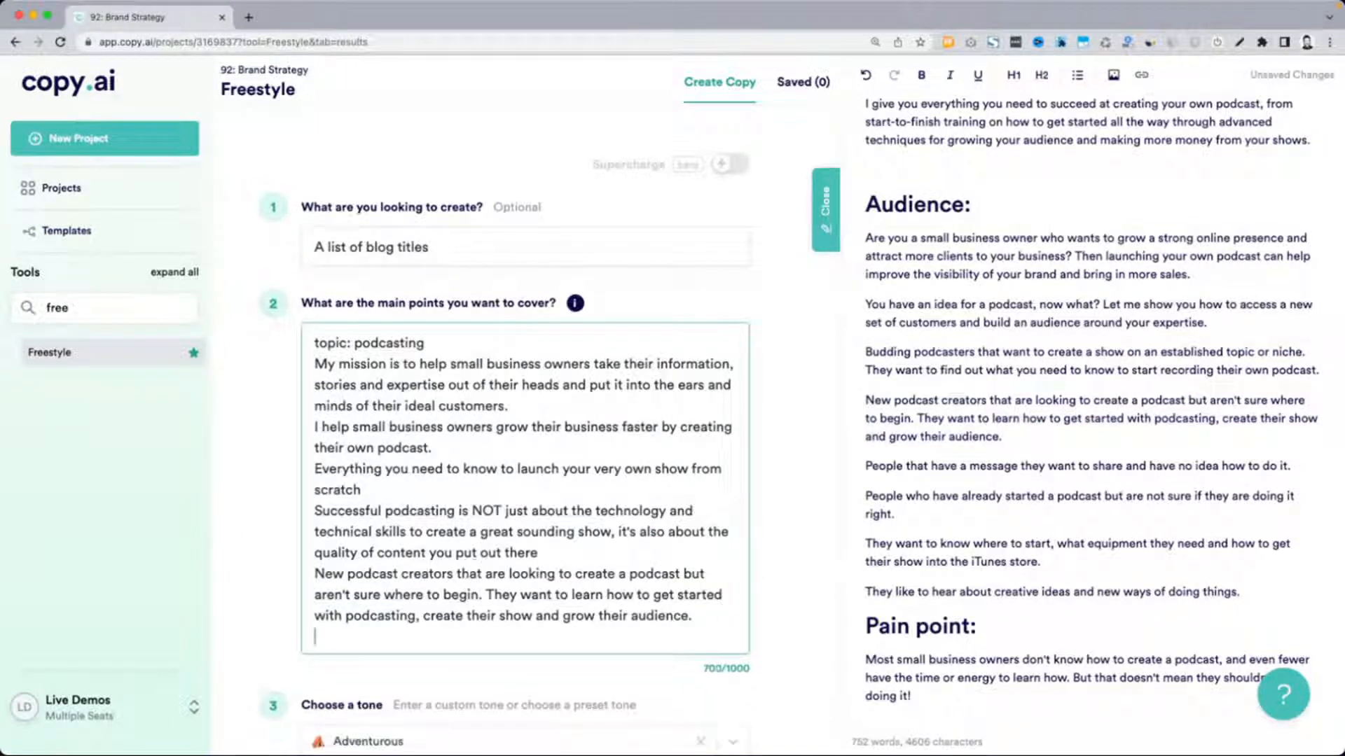
pyautogui.press('BackSpace')
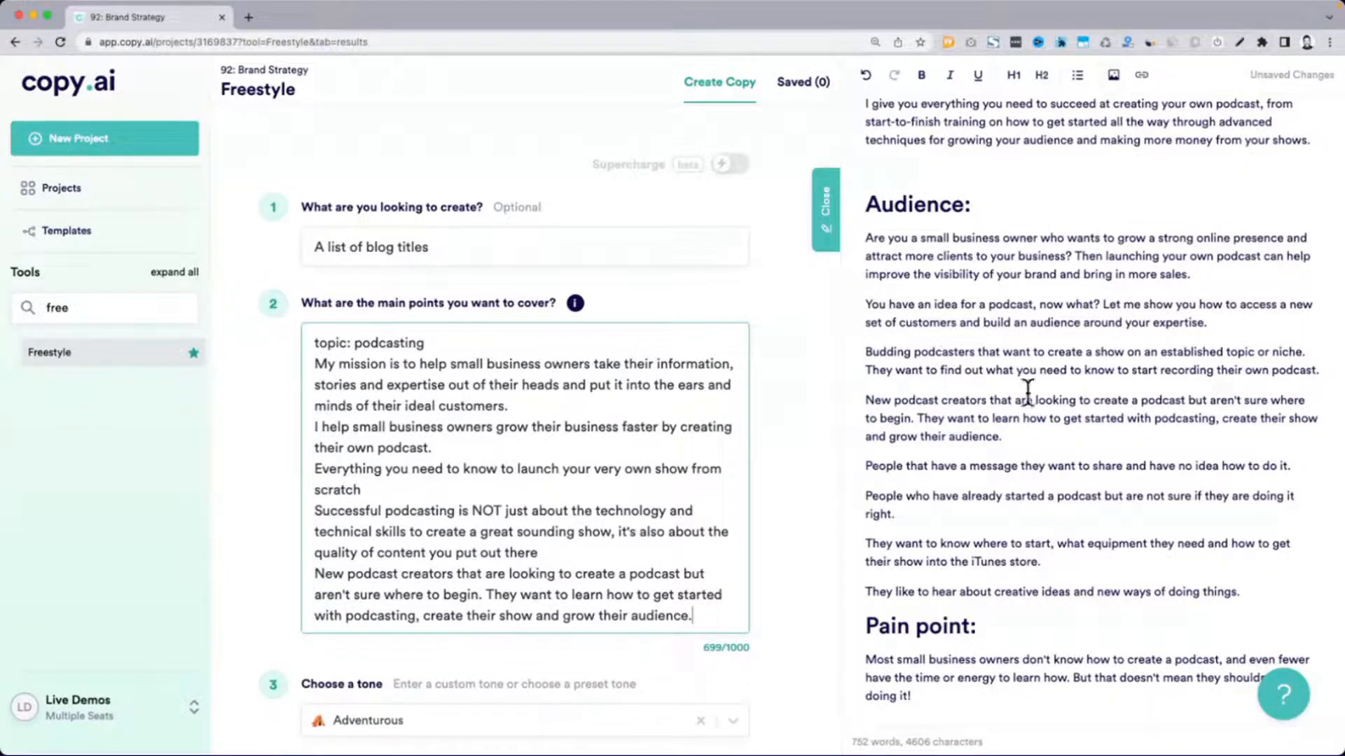
# Generate the blog titles from the extended main points, keeping the Adventurous tone, and bring up the results
pyautogui.scroll(-1, 543, 585)
pyautogui.moveTo(315, 342); pyautogui.dragTo(438, 553)
pyautogui.moveTo(317, 245); pyautogui.dragTo(467, 244)
pyautogui.click(240, 449)
pyautogui.scroll(-4, 238, 453)
pyautogui.click(452, 544)
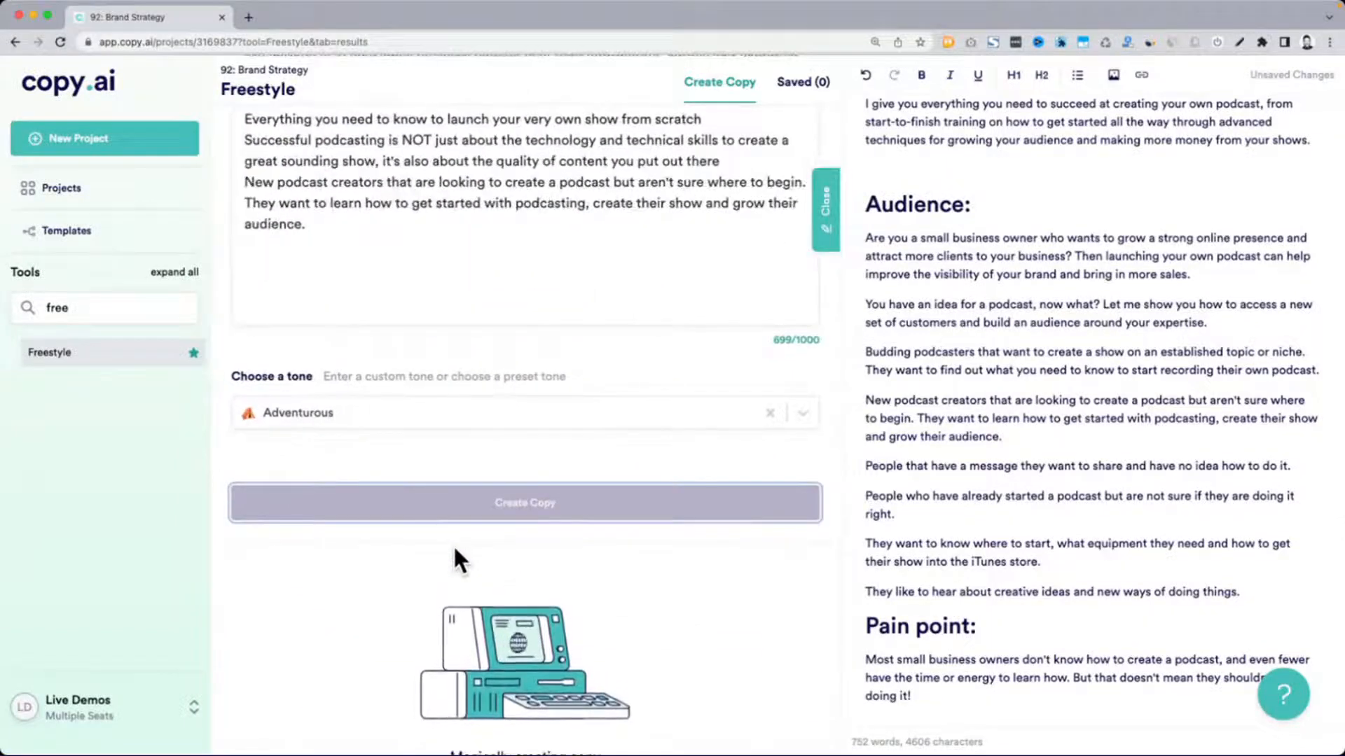
pyautogui.scroll(5, 453, 546)
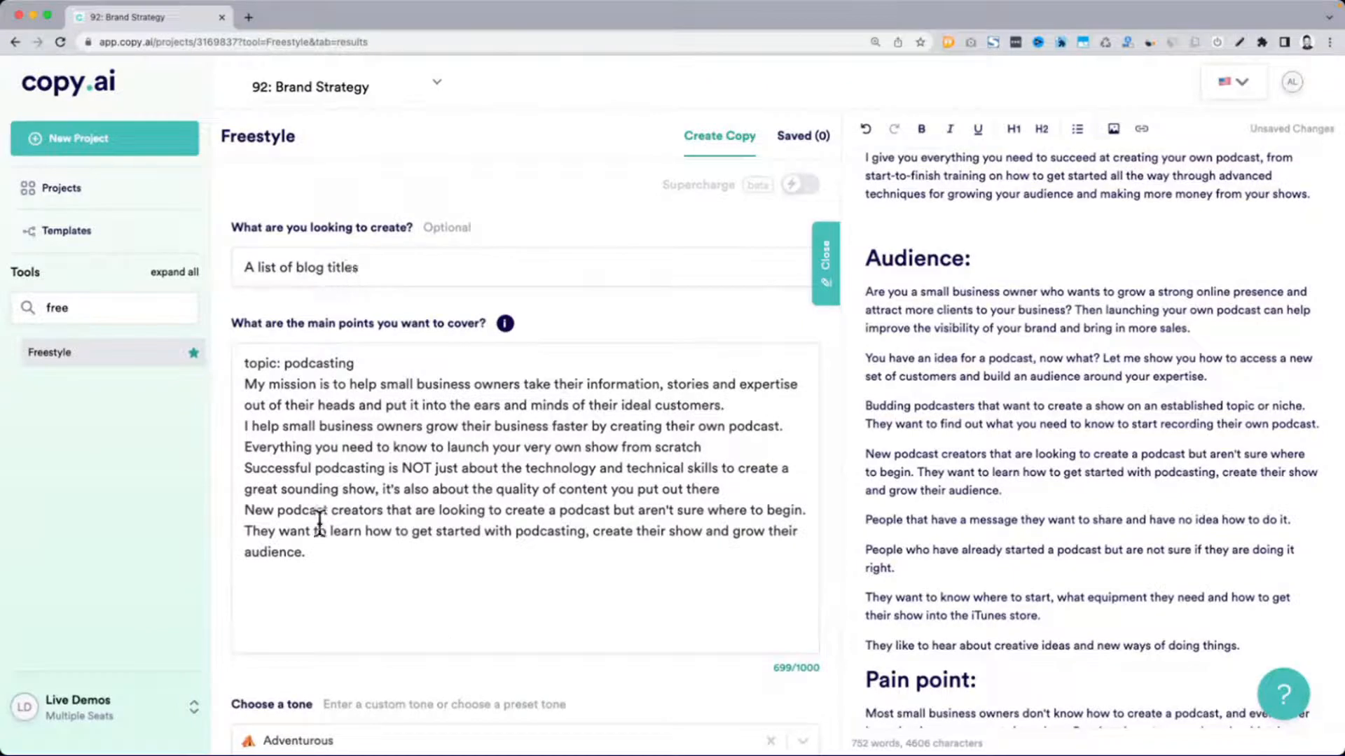
pyautogui.scroll(-1, 320, 524)
pyautogui.scroll(-5, 320, 524)
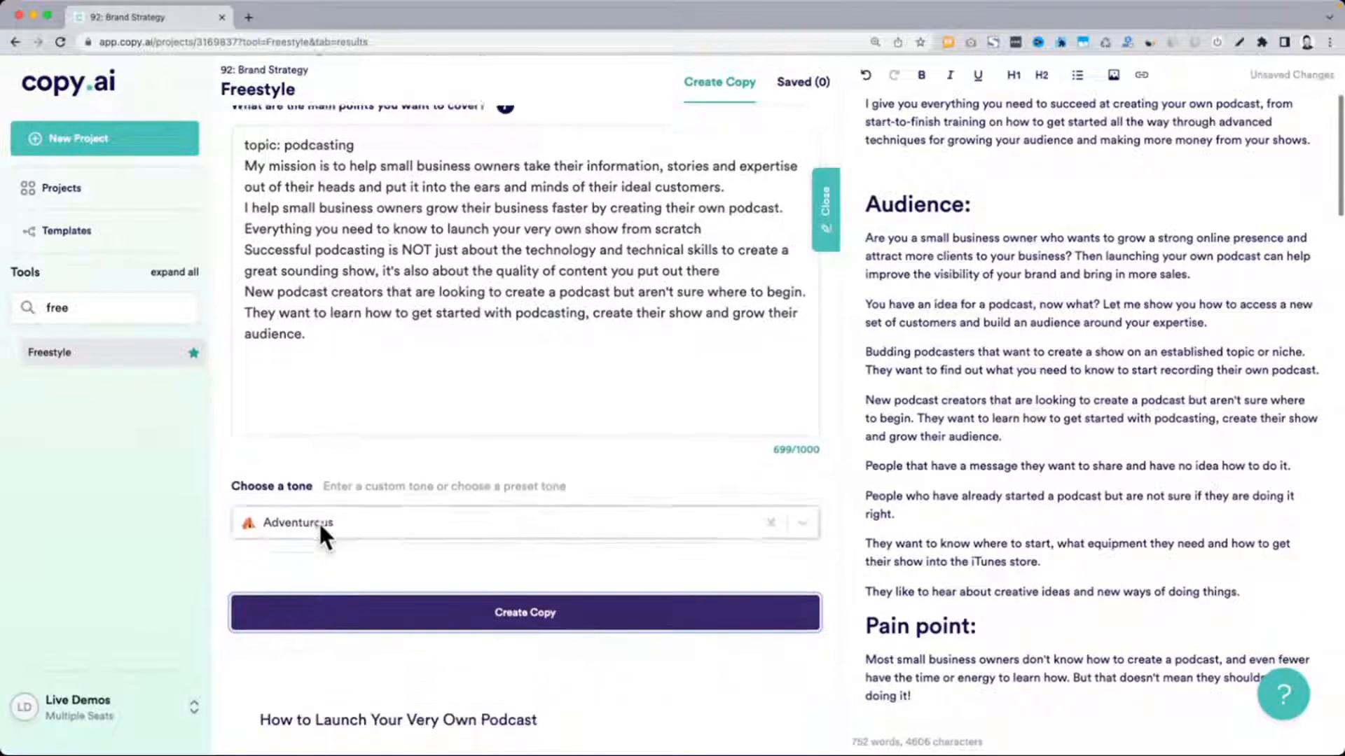
pyautogui.scroll(-4, 320, 527)
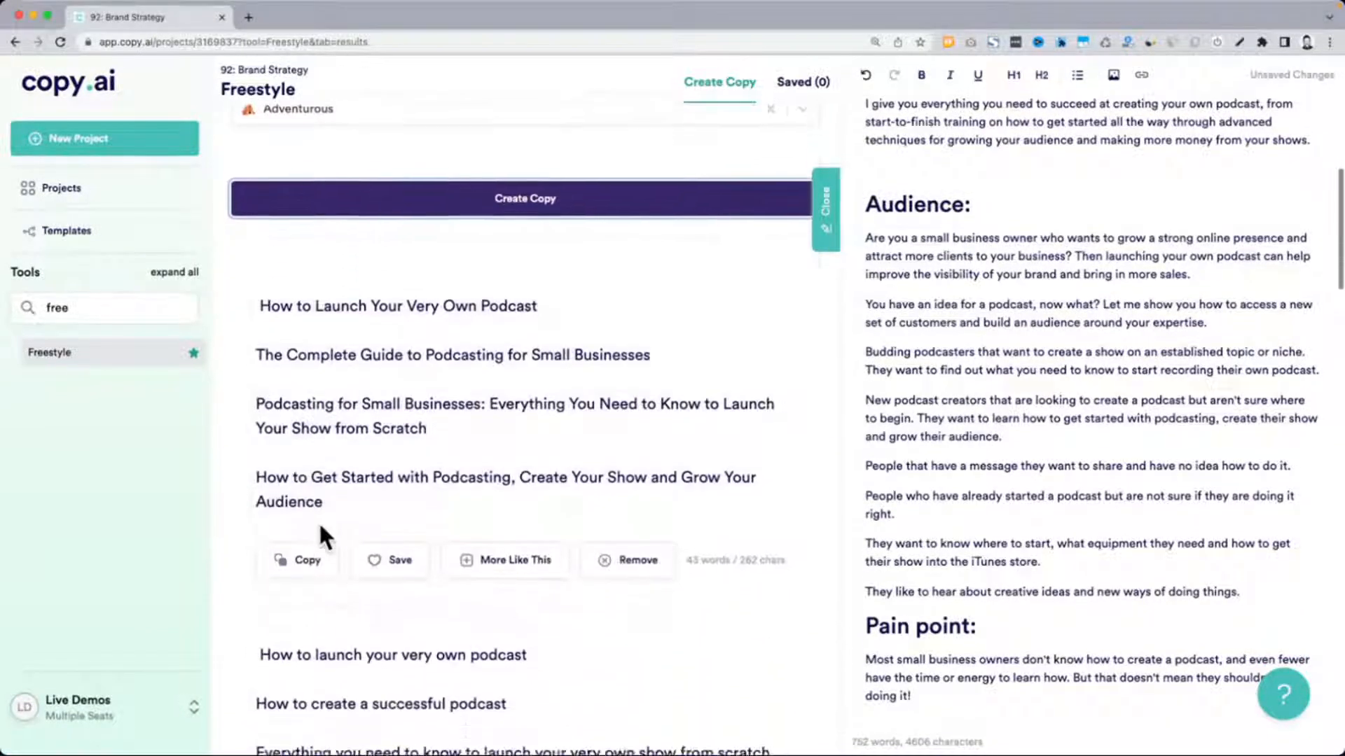
# Copy "Podcasting for Small Businesses: Everything You Need to Know to Launch Your Show from Scratch" into the document below the Notes section
pyautogui.tripleClick(536, 327)
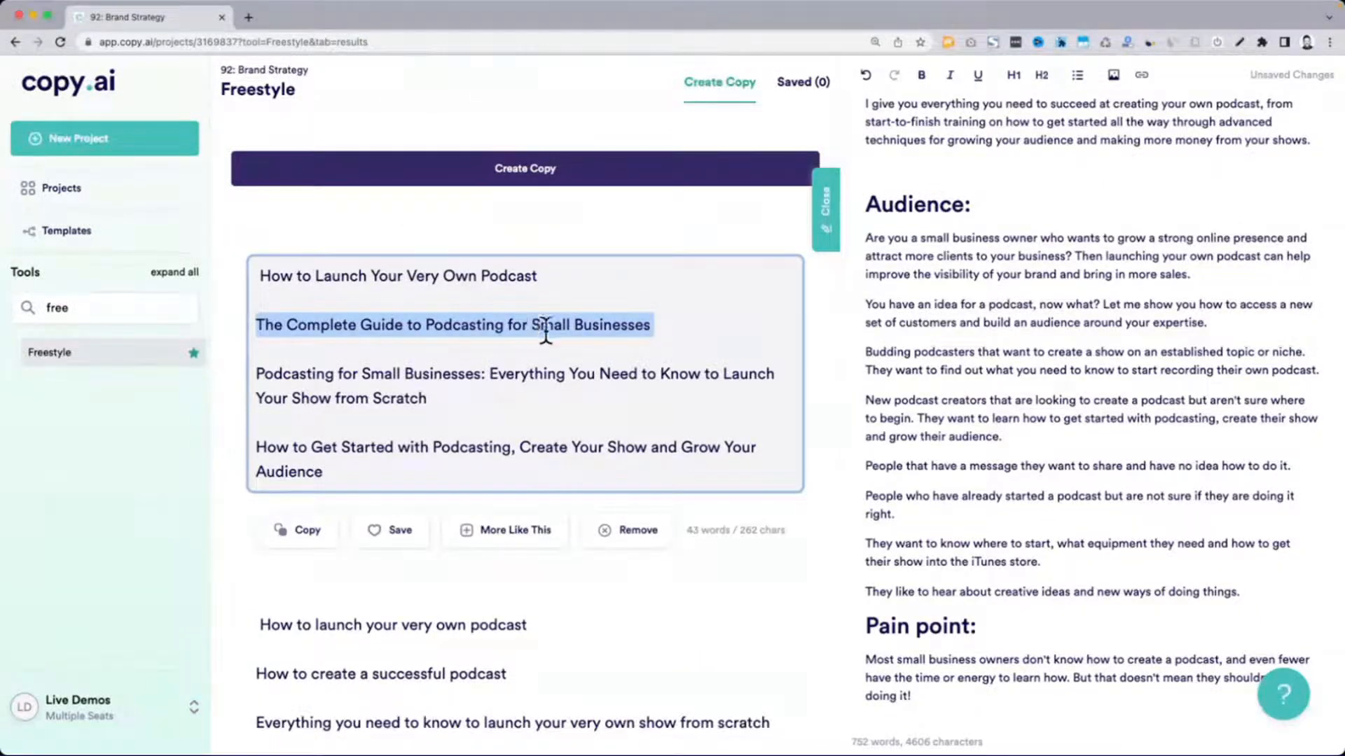
pyautogui.moveTo(426, 398); pyautogui.dragTo(260, 376)
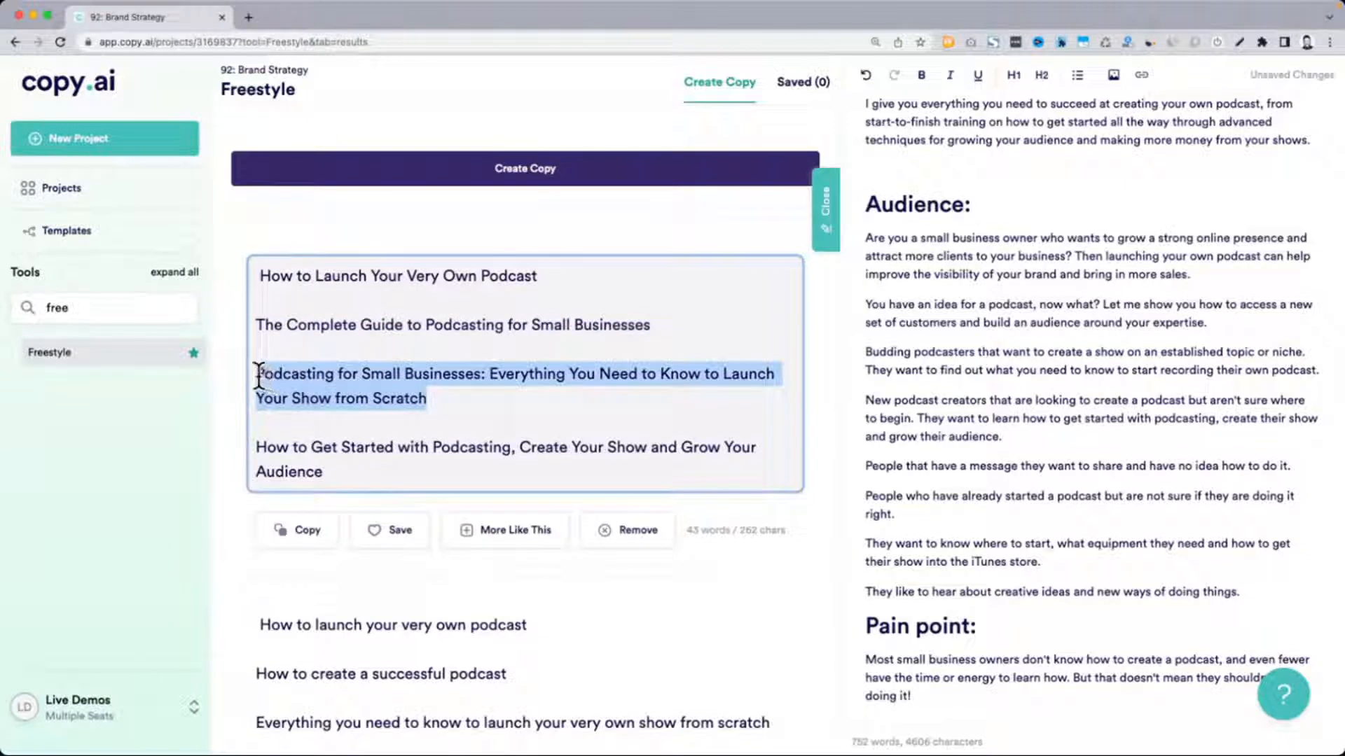
pyautogui.press('super+c')
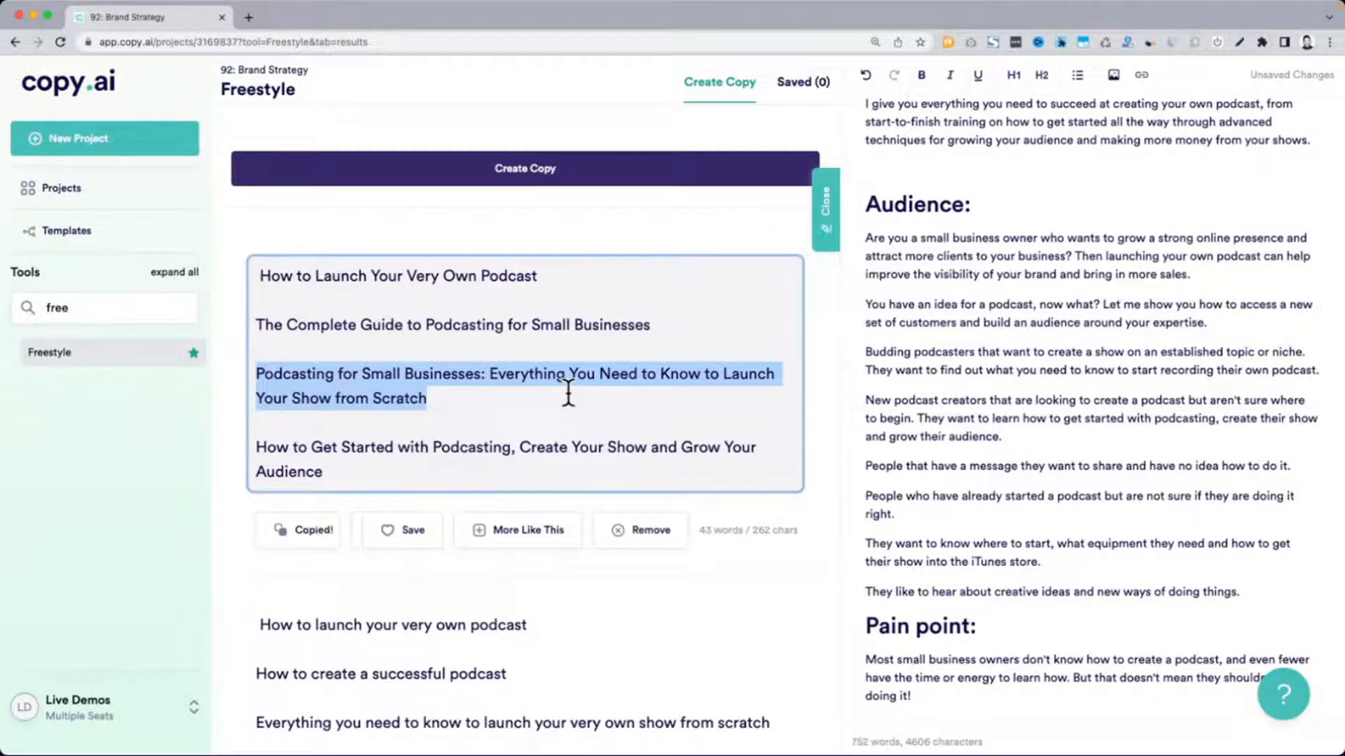
pyautogui.click(1040, 463)
pyautogui.scroll(-1, 1041, 462)
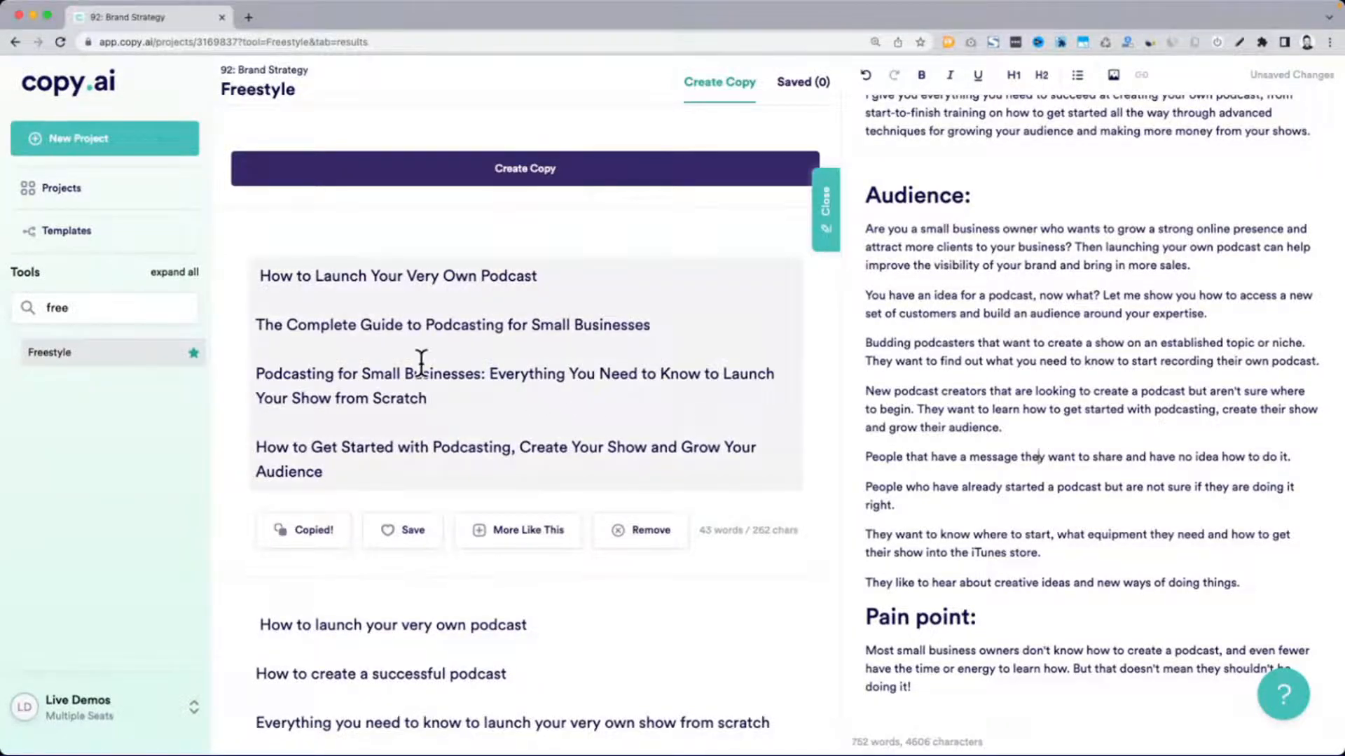
pyautogui.tripleClick(370, 376)
pyautogui.click(1032, 515)
pyautogui.scroll(-10, 1031, 515)
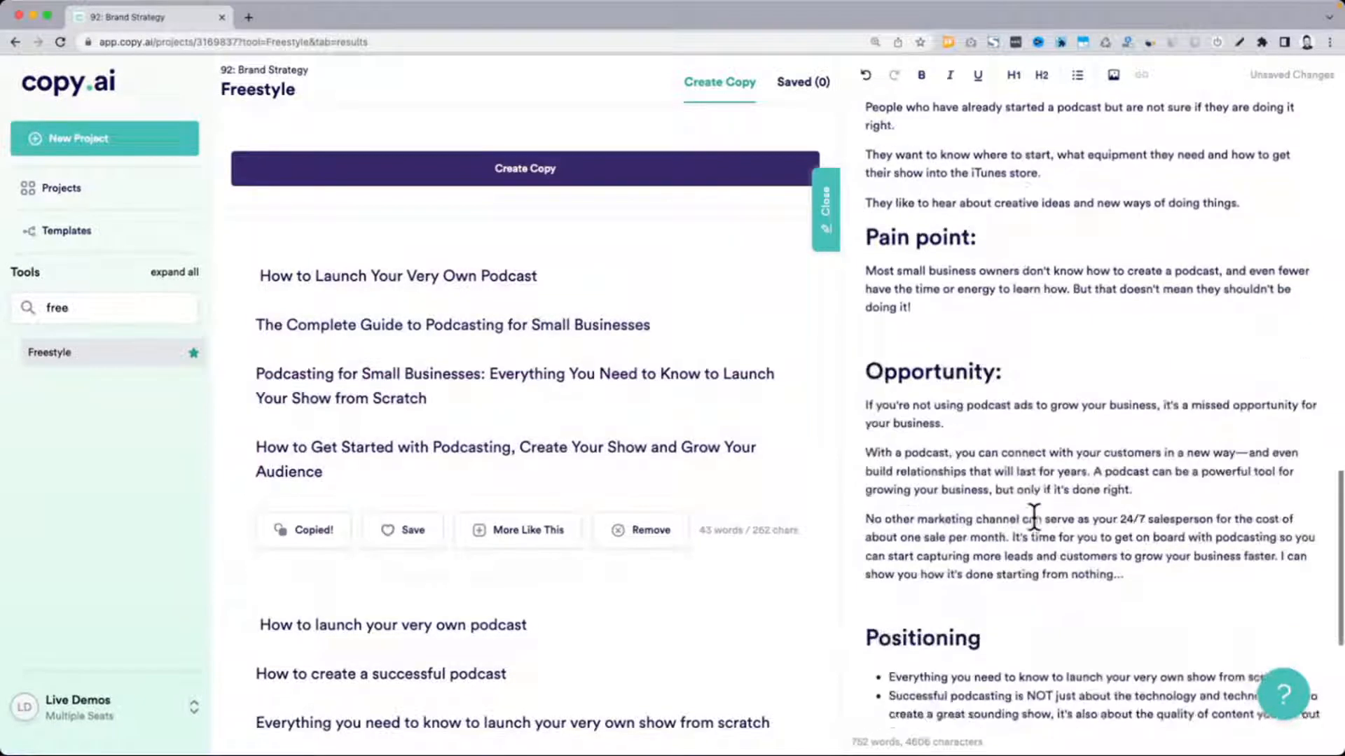
pyautogui.click(1015, 576)
pyautogui.press('Return')
pyautogui.press('Return')
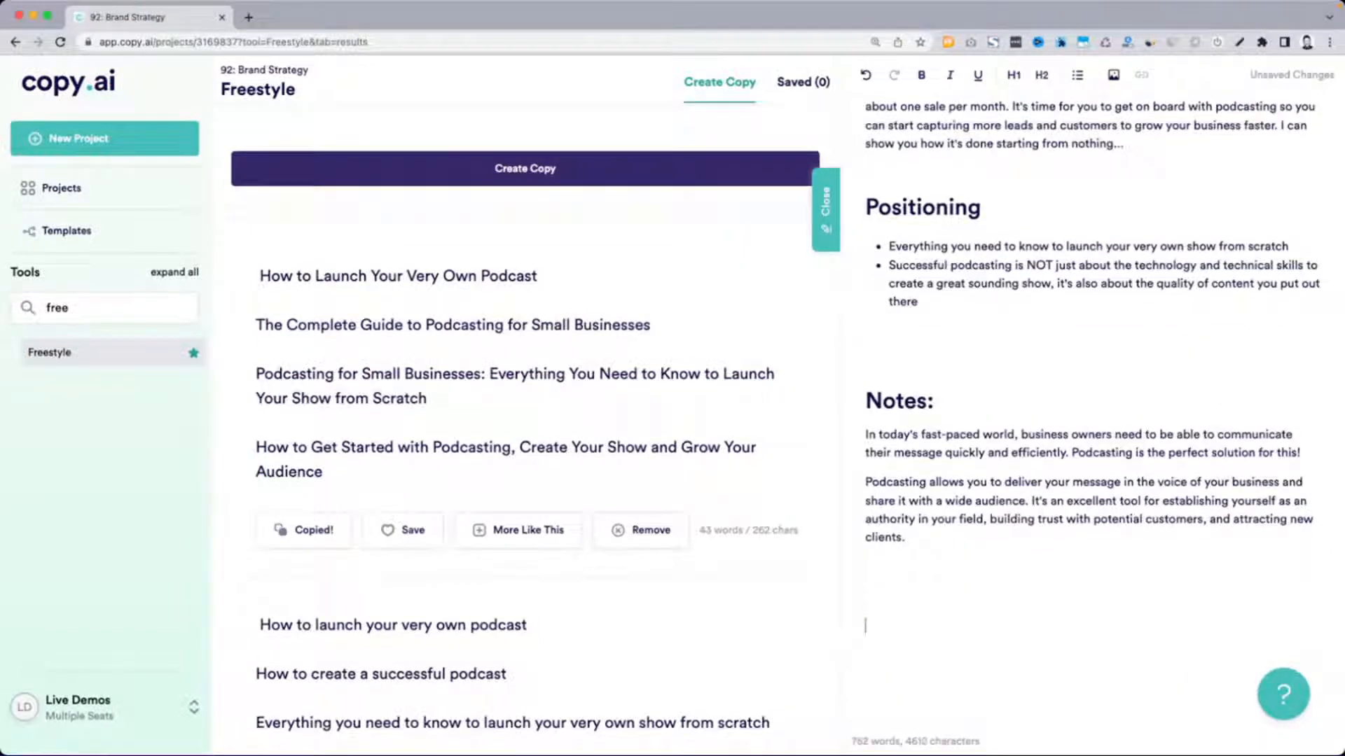
pyautogui.press('super+v')
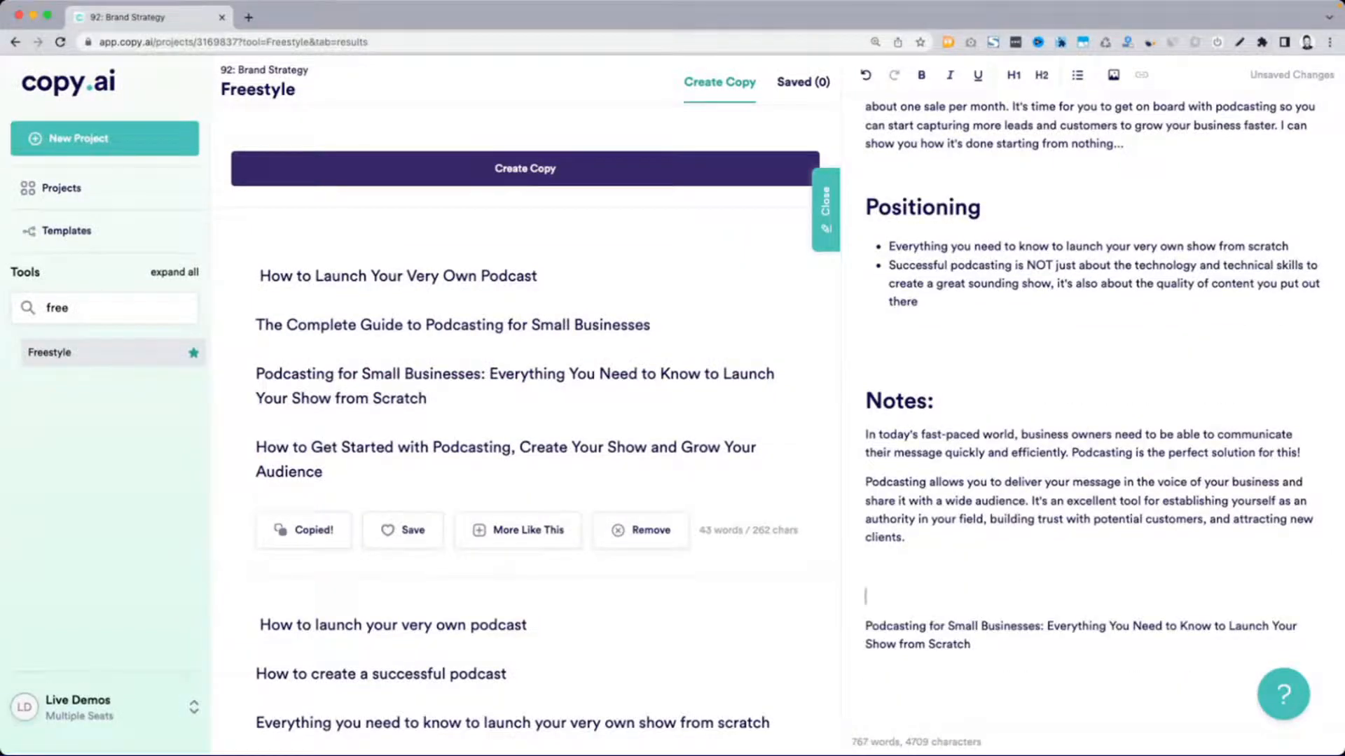
# Add a "Content ideas:" H1 heading above the pasted blog title
pyautogui.write('Content ideas')
pyautogui.press('super+alt+1')
pyautogui.write(':')
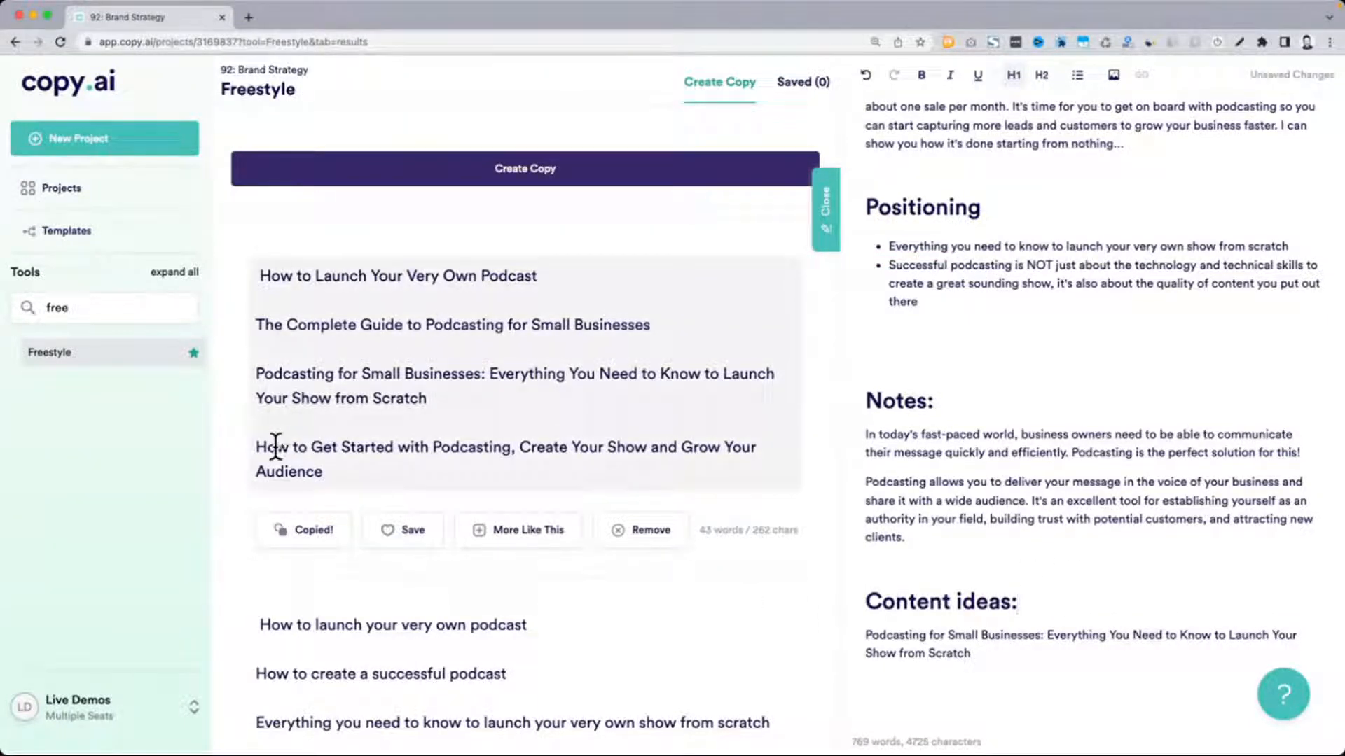
# Read through the first generated lists of blog titles, marking the ones that could serve as content ideas
pyautogui.moveTo(257, 446); pyautogui.dragTo(401, 489)
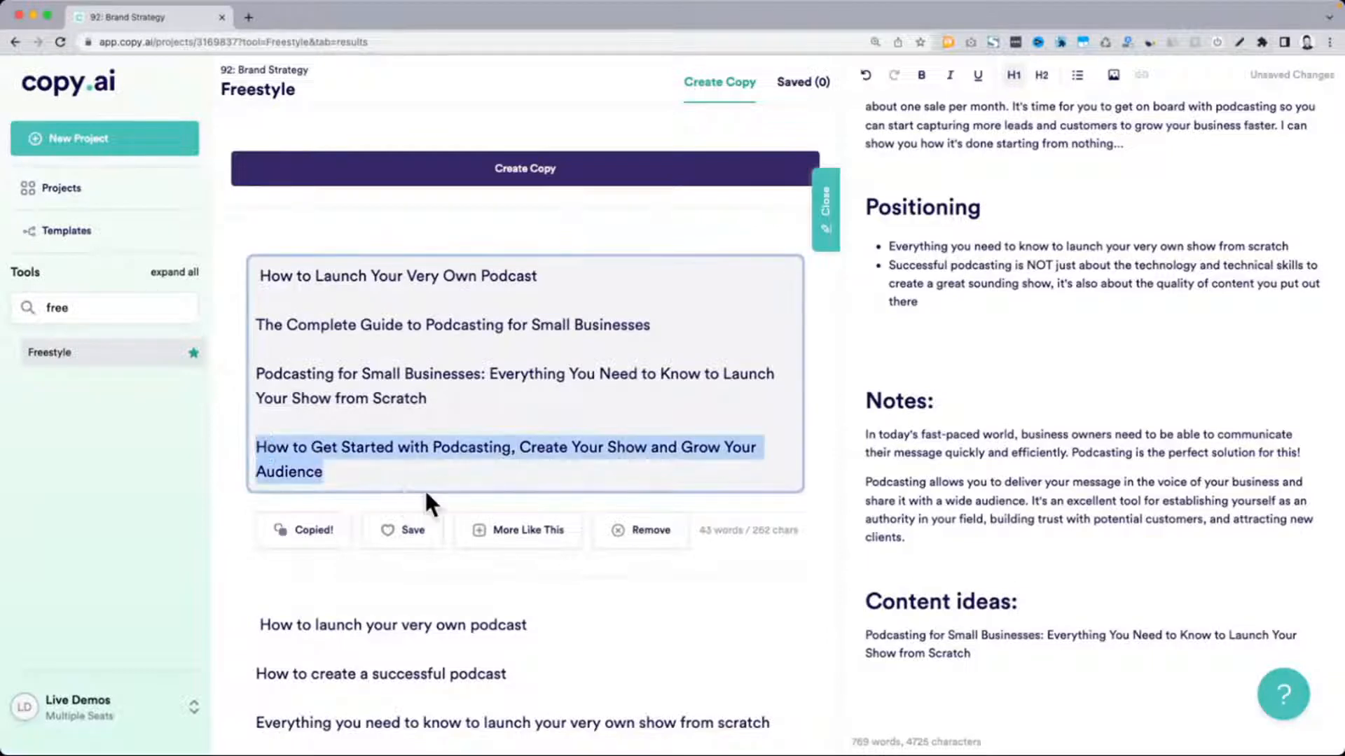
pyautogui.scroll(-5, 514, 490)
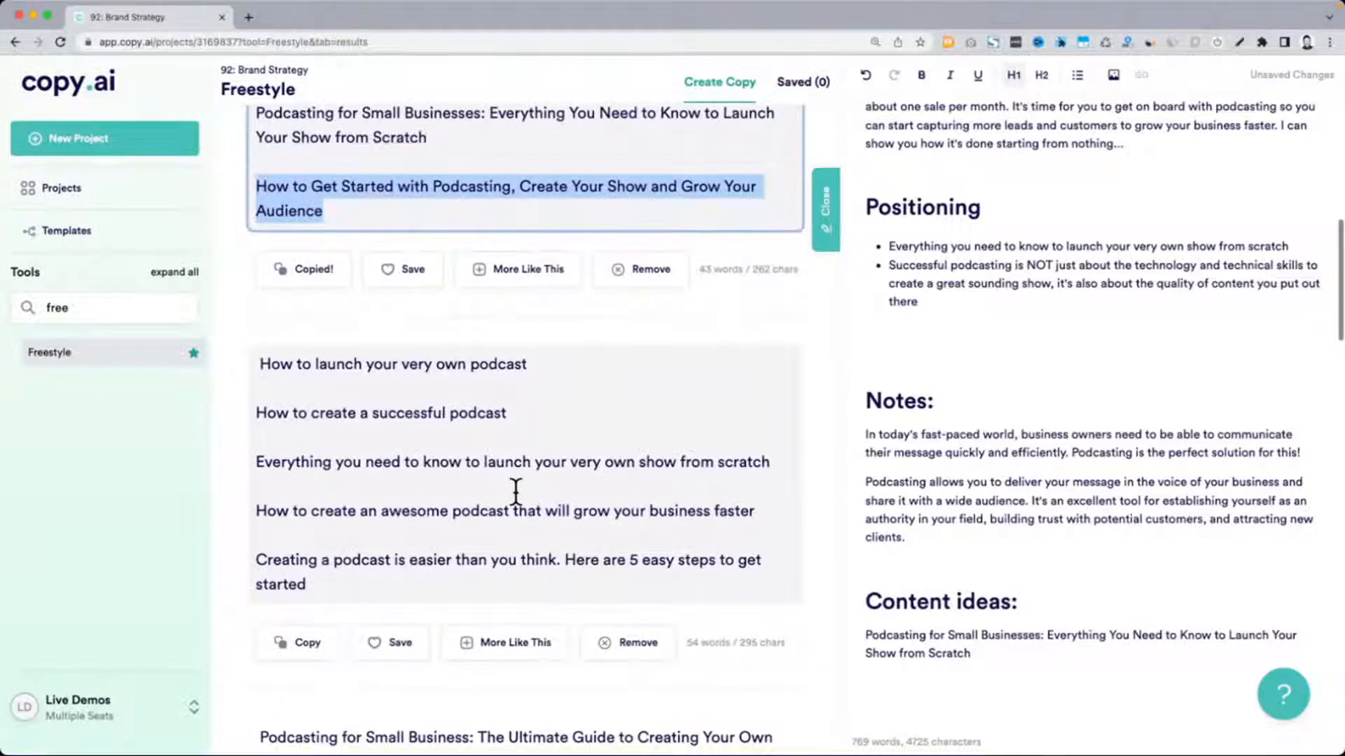
pyautogui.scroll(-1, 515, 491)
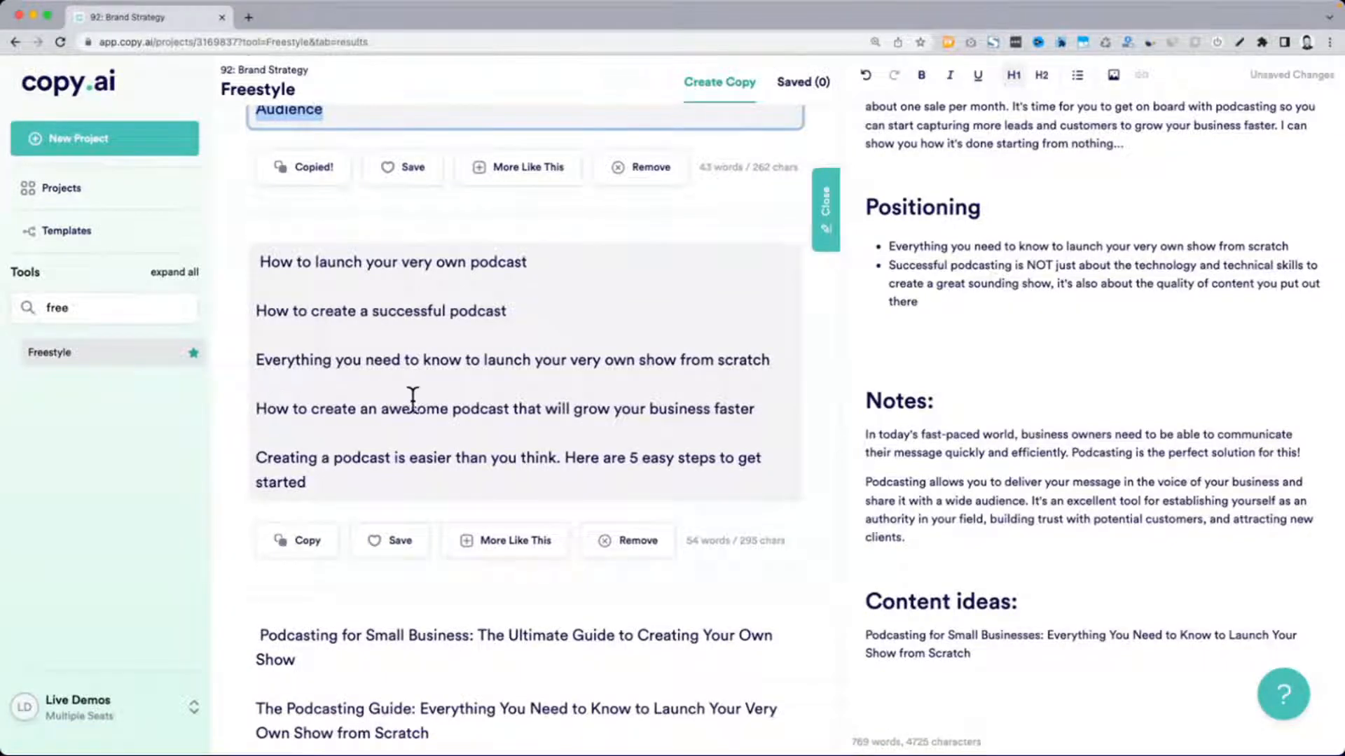
pyautogui.tripleClick(554, 412)
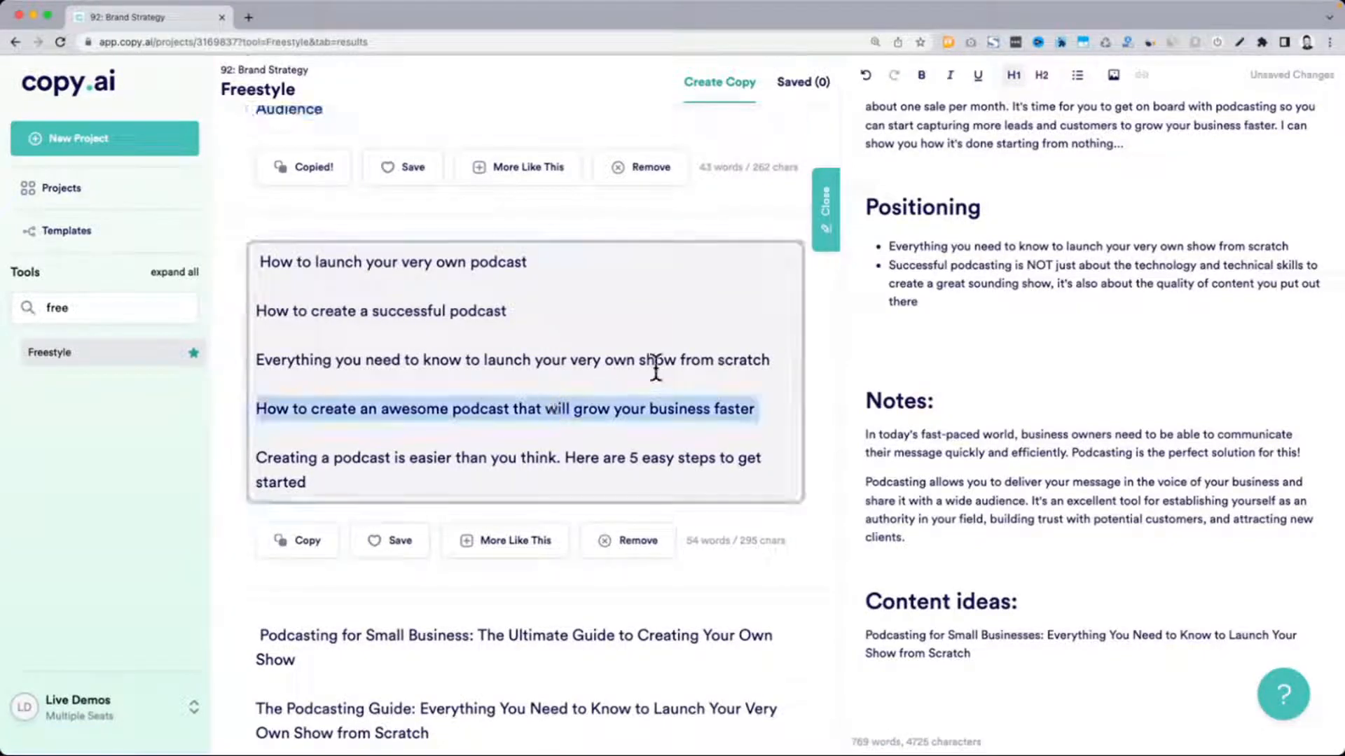
pyautogui.scroll(-3, 655, 369)
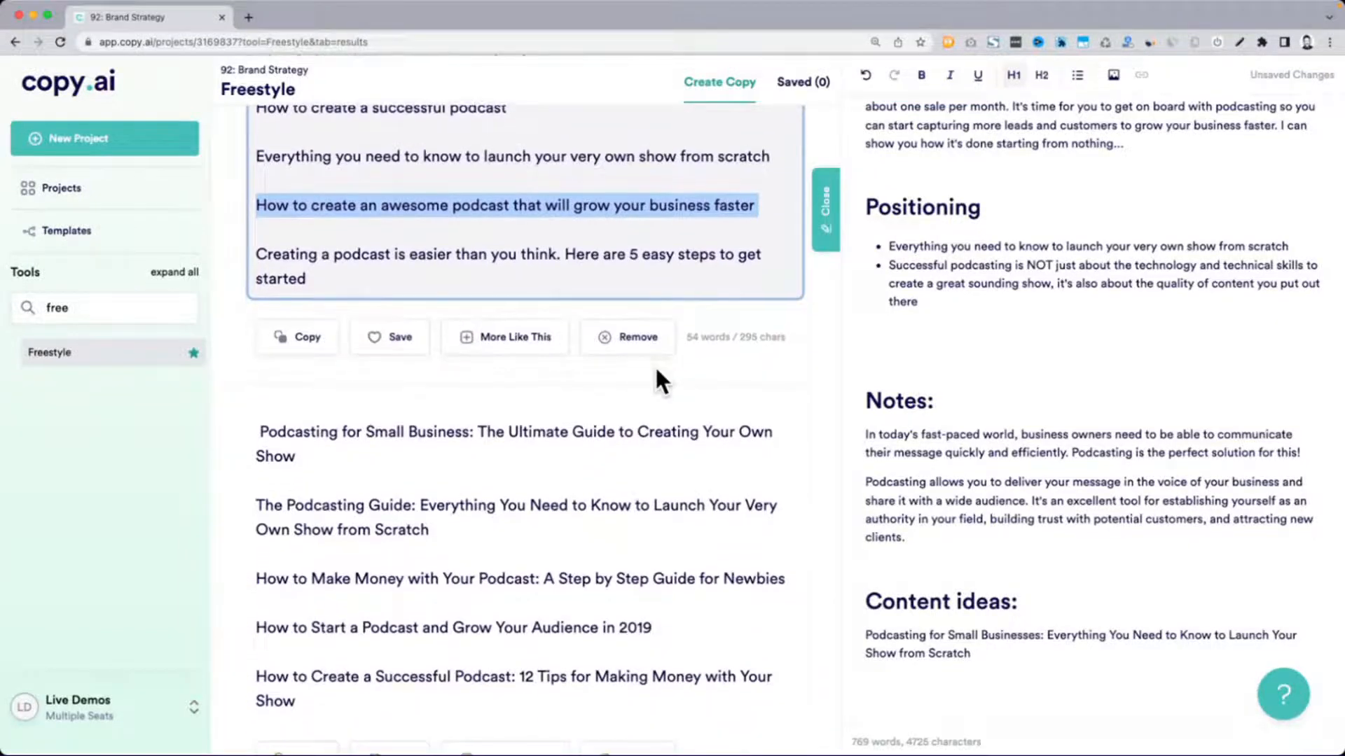
pyautogui.tripleClick(293, 254)
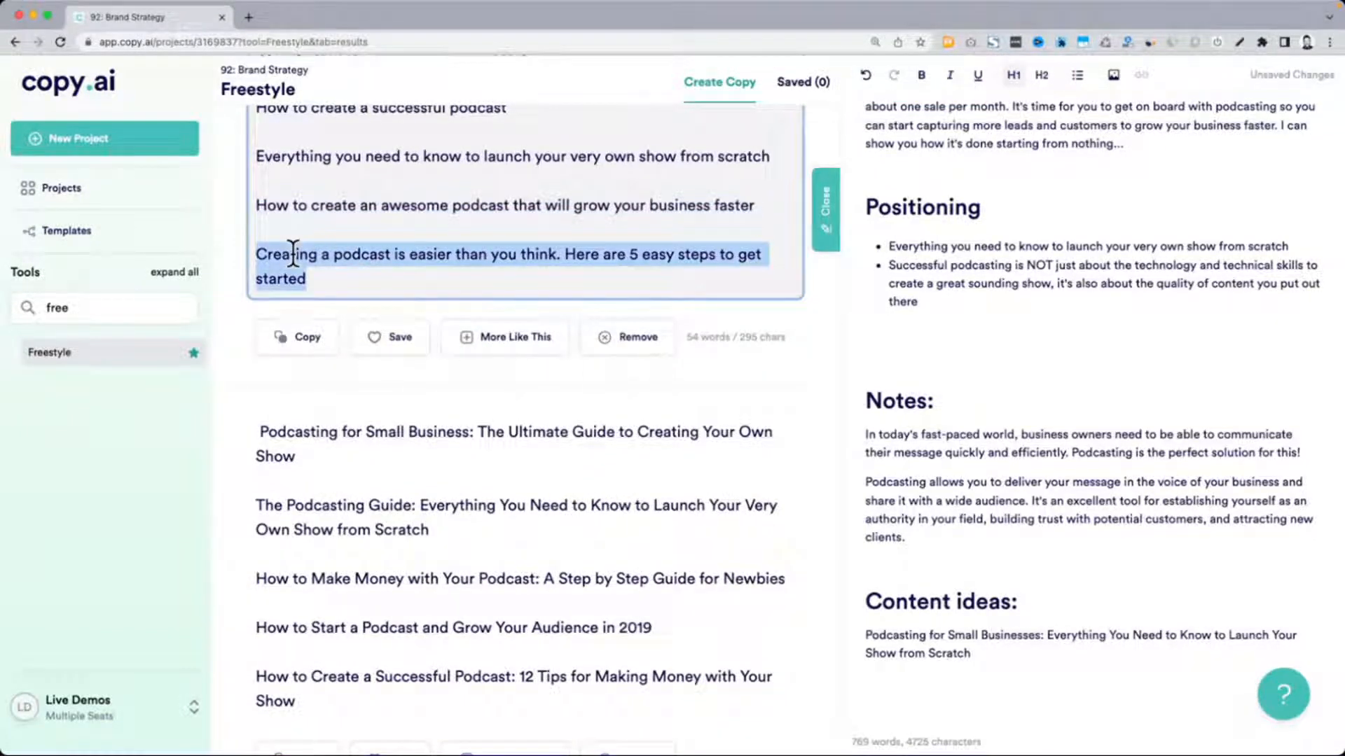
pyautogui.scroll(-2, 293, 254)
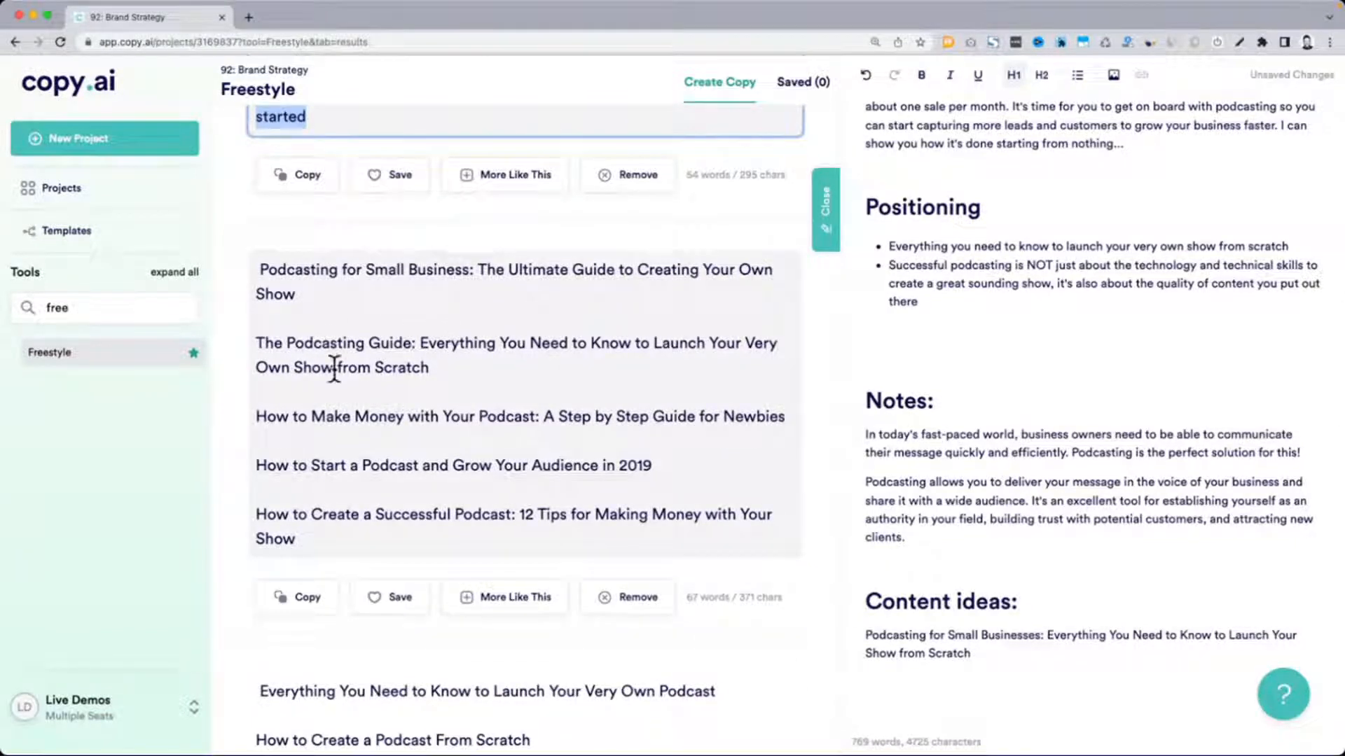
# Bullet the title under "Content ideas:" and add "How to Make Money with Your Podcast: A Step by Step Guide for Newbies" below it, followed by an empty bullet
pyautogui.tripleClick(332, 416)
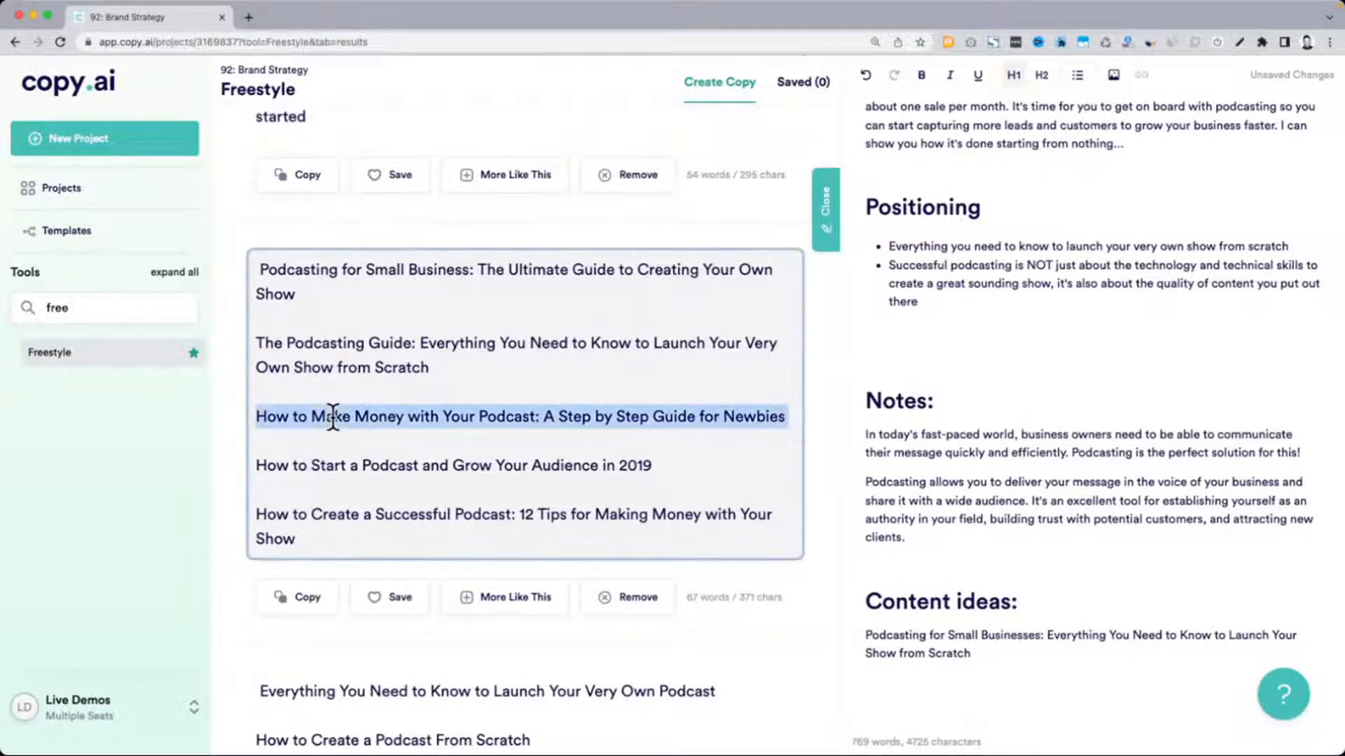
pyautogui.press('super+c')
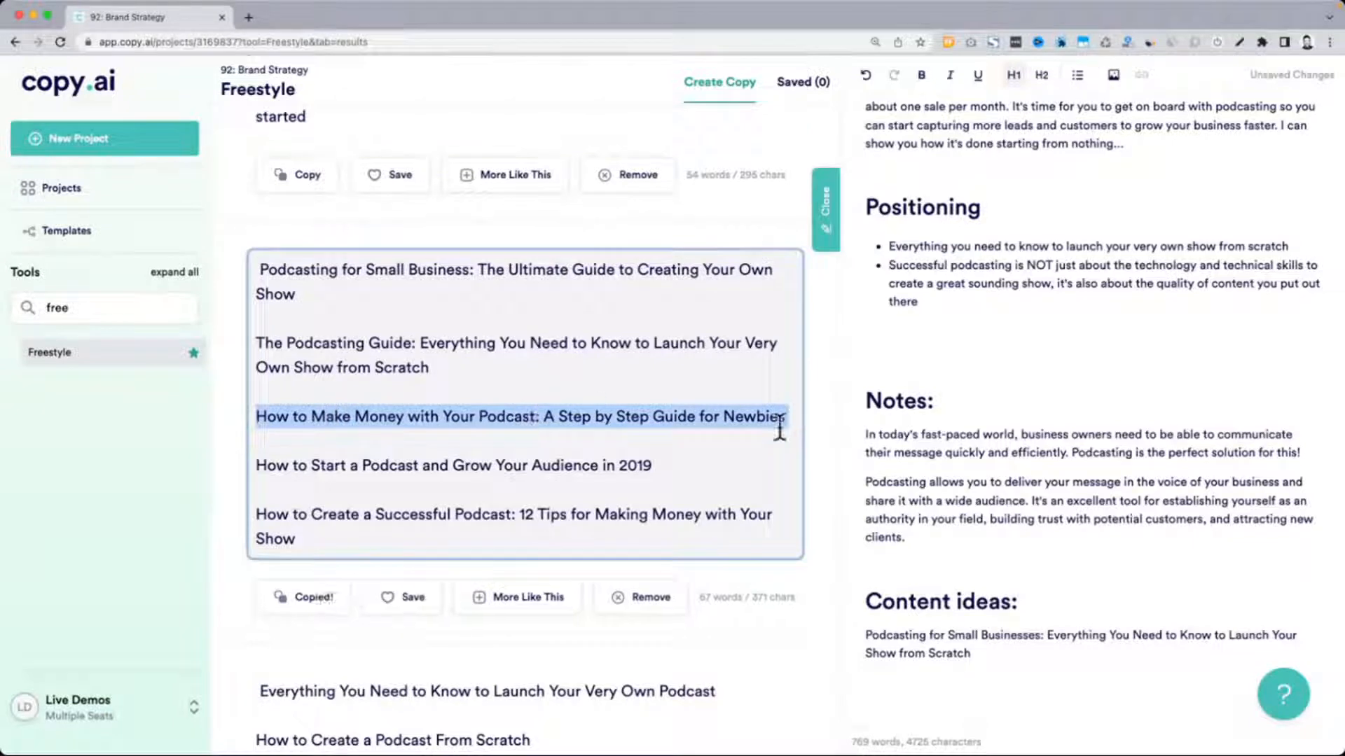
pyautogui.click(1043, 666)
pyautogui.write('-')
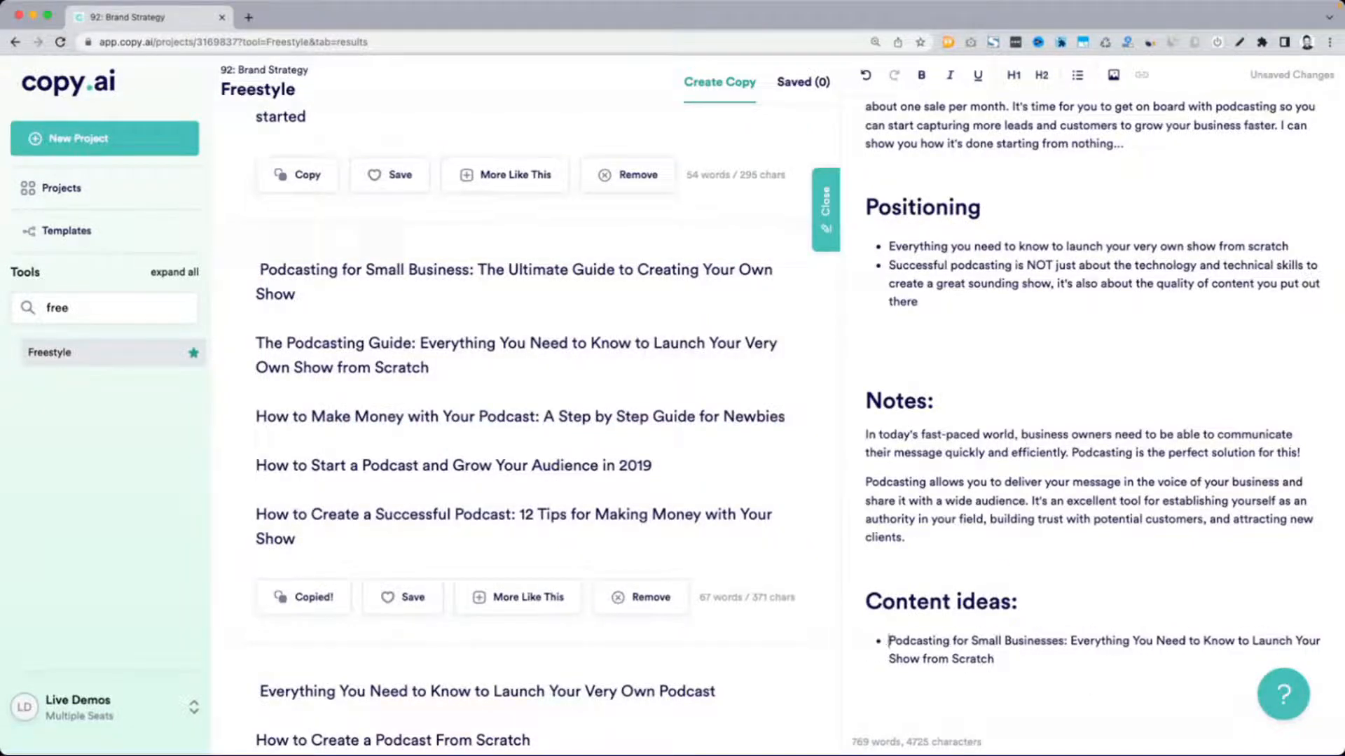
pyautogui.press('Return')
pyautogui.press('super+v')
pyautogui.scroll(-3, 1103, 402)
pyautogui.press('Return')
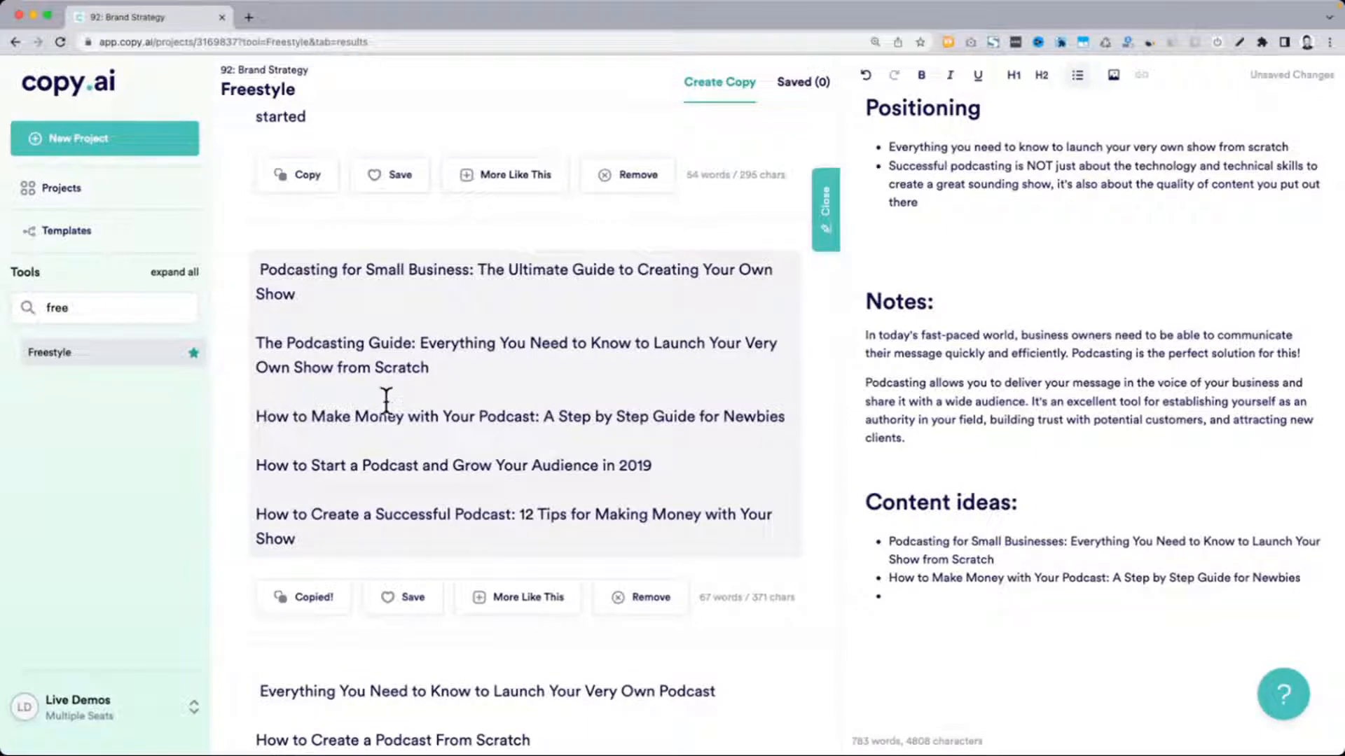
# Copy the generated title "The top 5 mistakes when it comes to creating a show" into the empty content-ideas bullet, without its leading hyphen
pyautogui.scroll(-3, 635, 421)
pyautogui.scroll(-3, 635, 420)
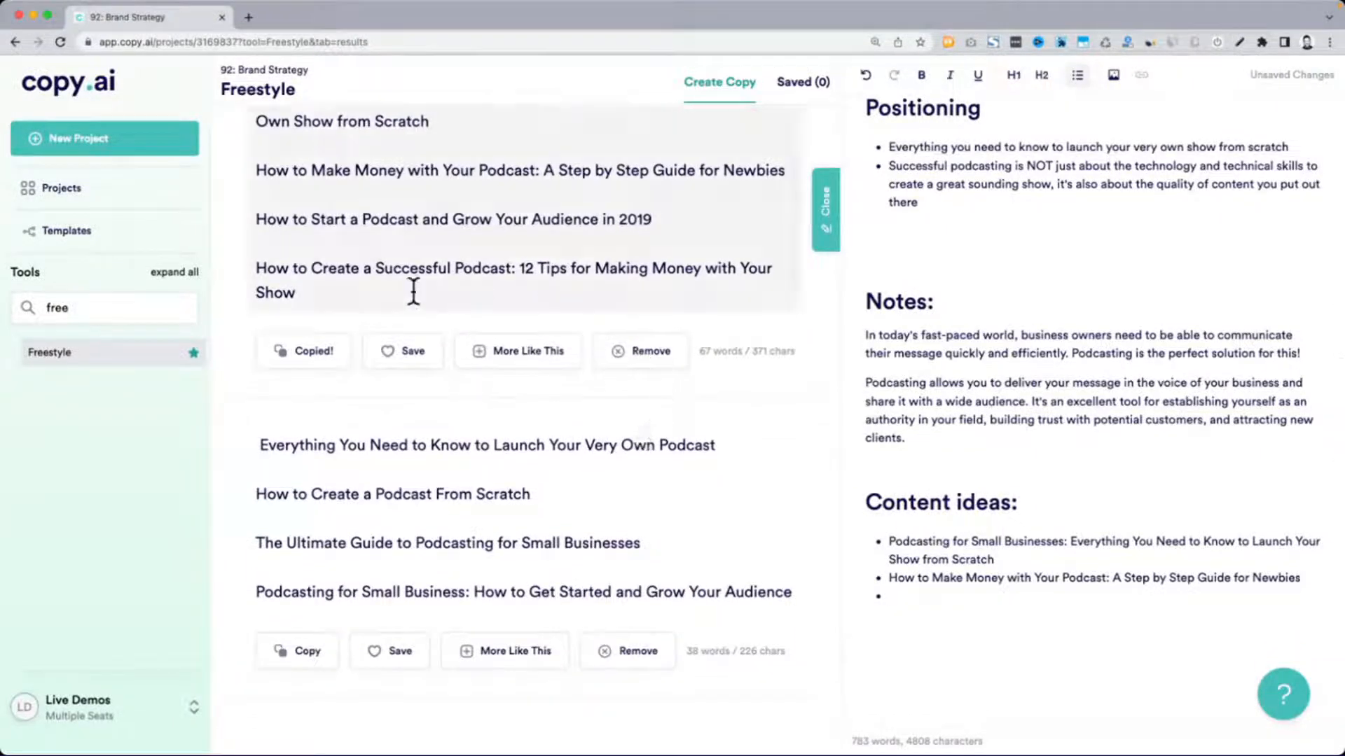
pyautogui.scroll(-1, 338, 287)
pyautogui.scroll(-4, 338, 287)
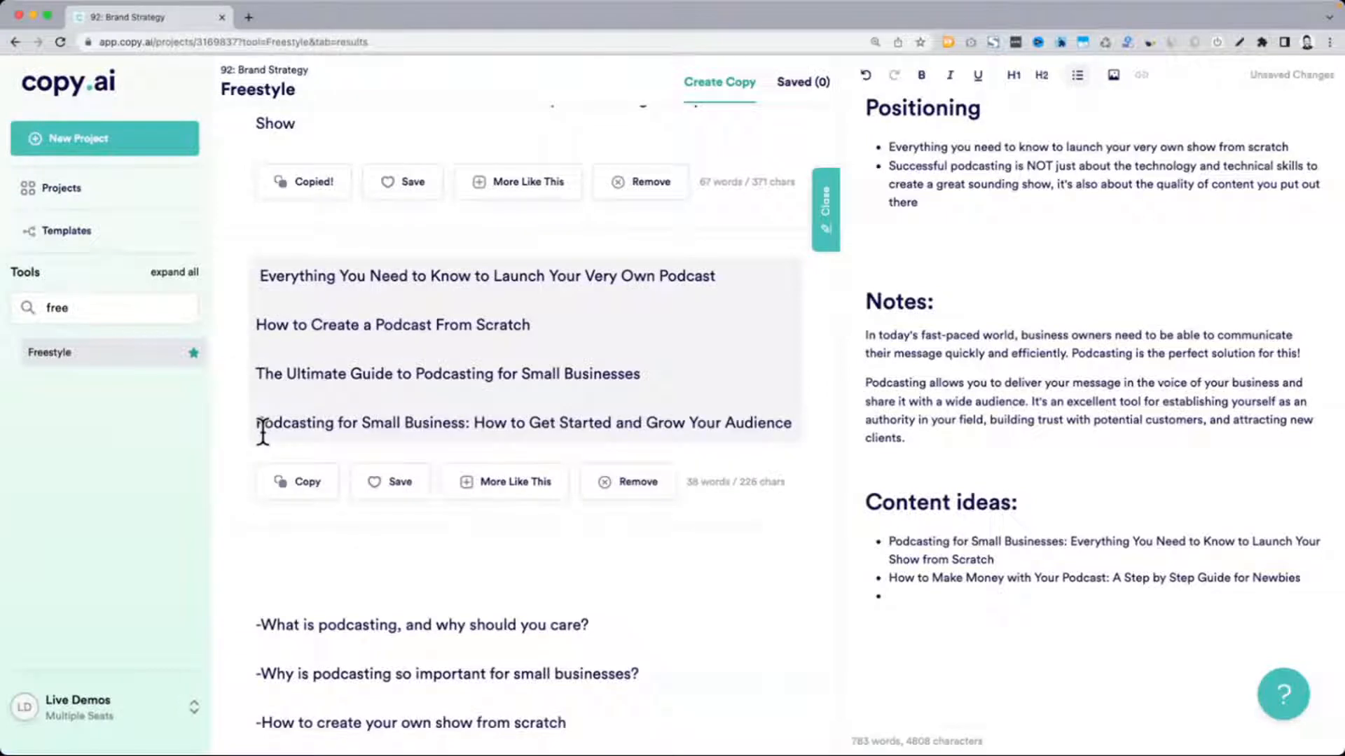
pyautogui.scroll(-10, 264, 431)
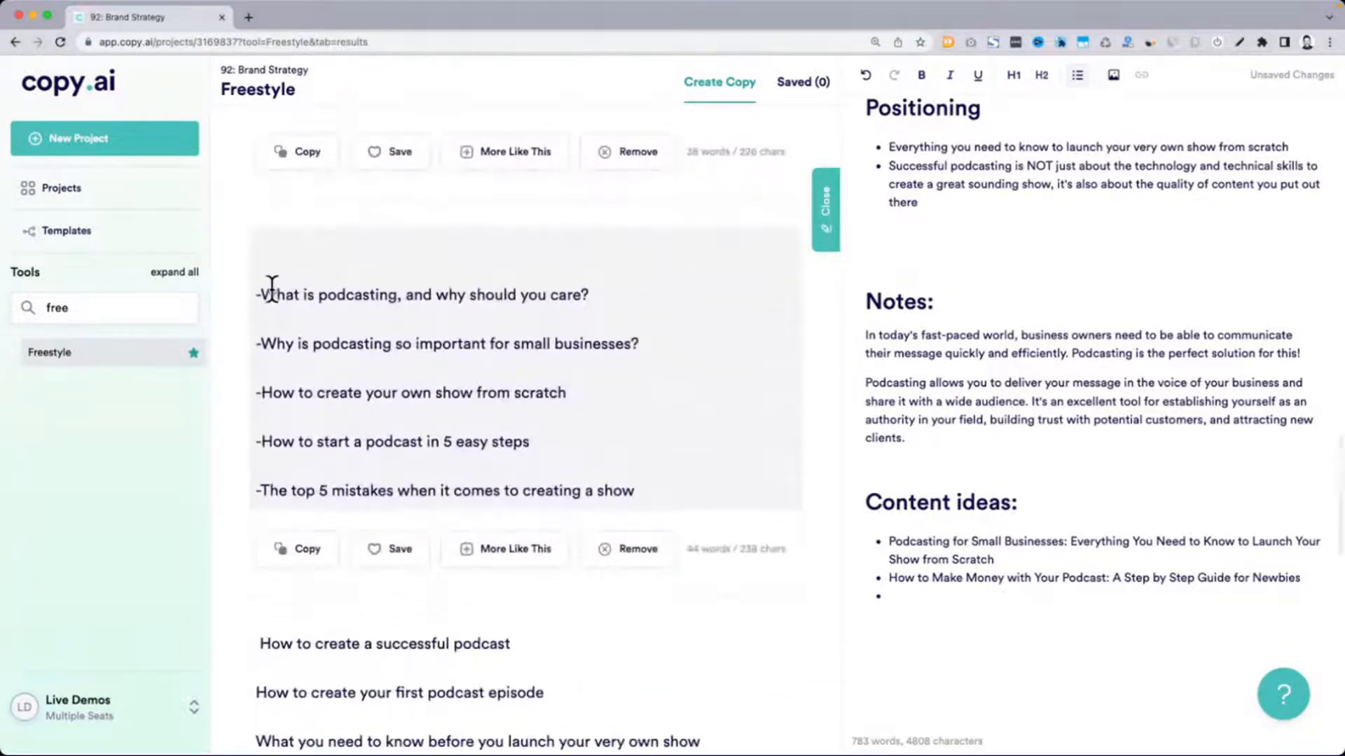
pyautogui.moveTo(254, 293); pyautogui.dragTo(652, 350)
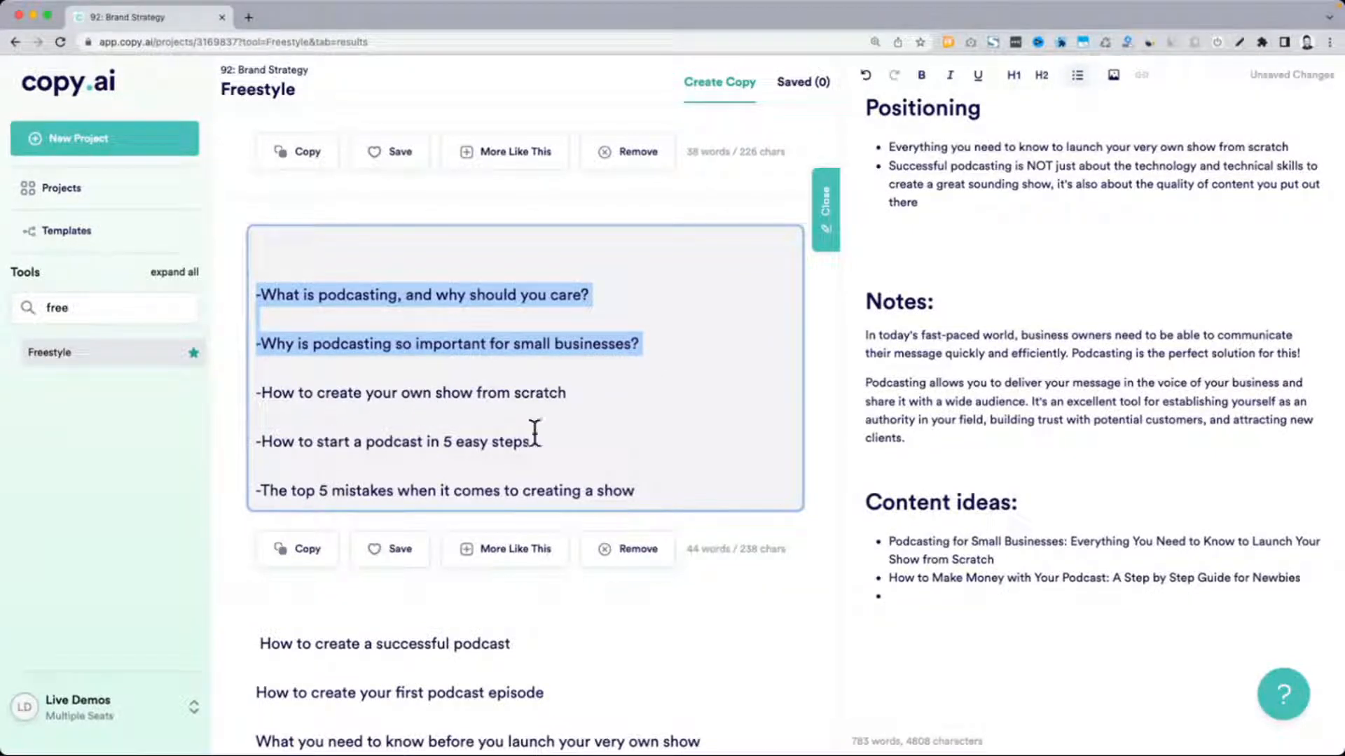
pyautogui.scroll(-5, 534, 434)
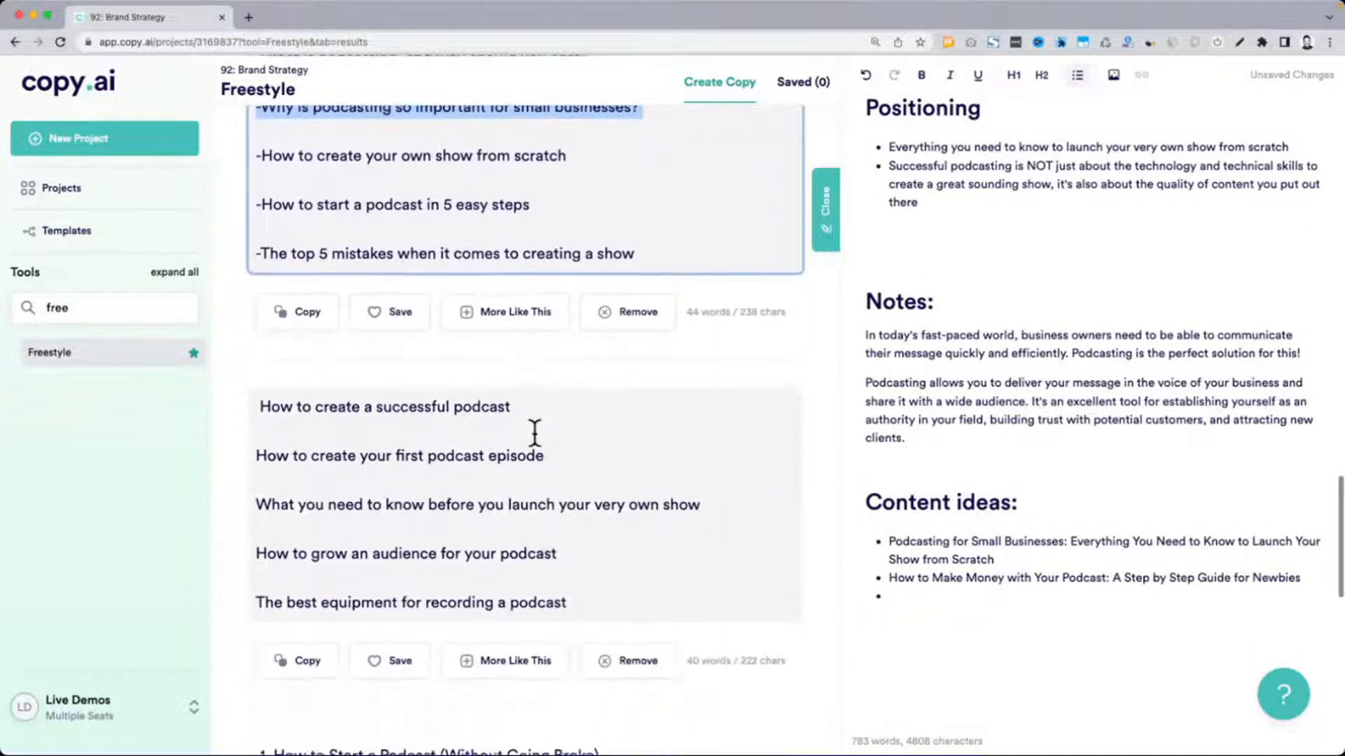
pyautogui.click(536, 248)
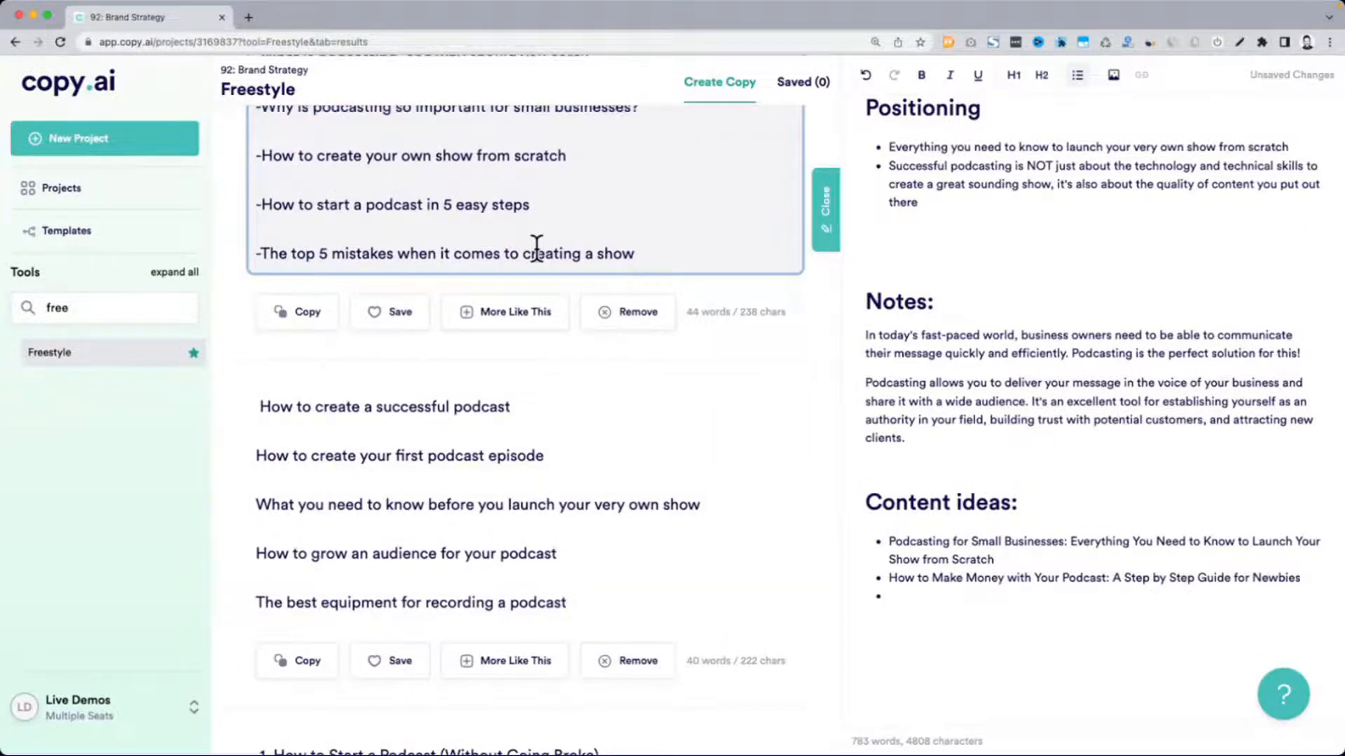
pyautogui.tripleClick(486, 253)
pyautogui.hotkey('ctrl', 'c')
pyautogui.click(923, 596)
pyautogui.hotkey('ctrl', 'v')
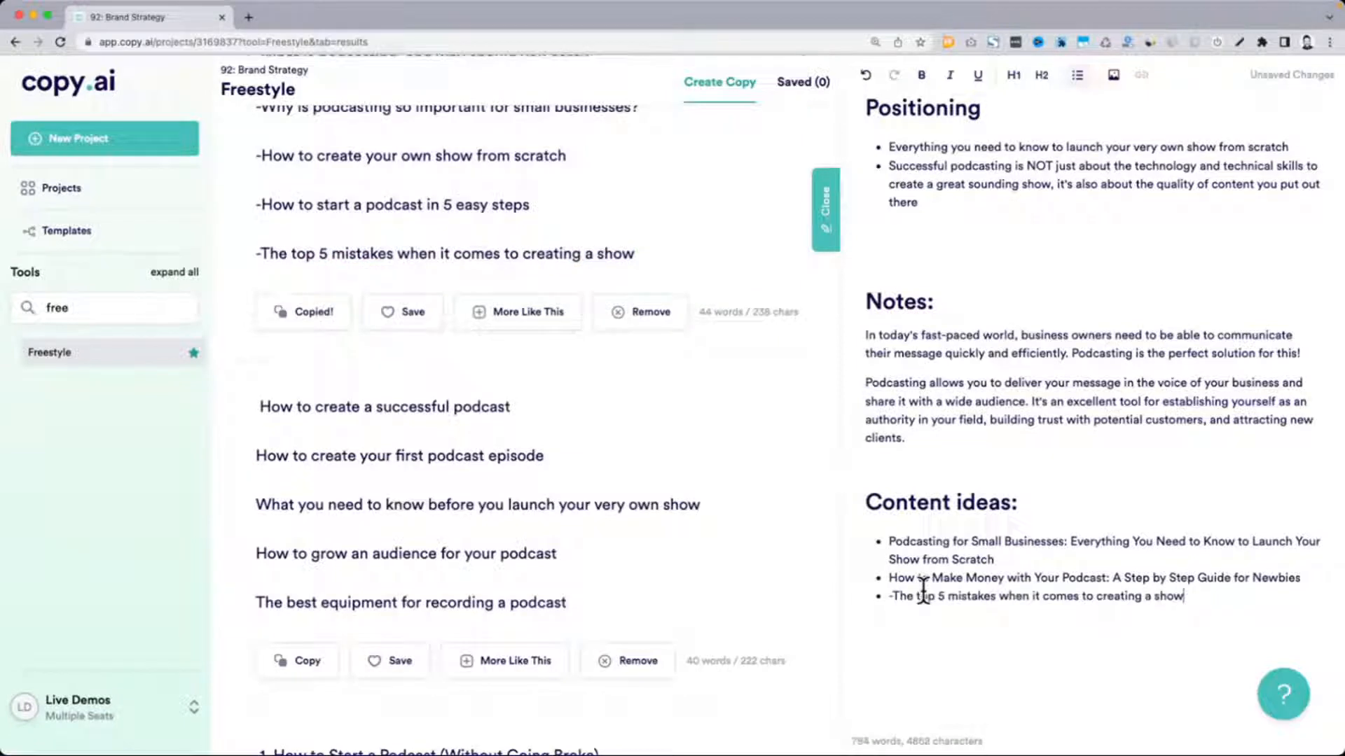
pyautogui.press('Delete')
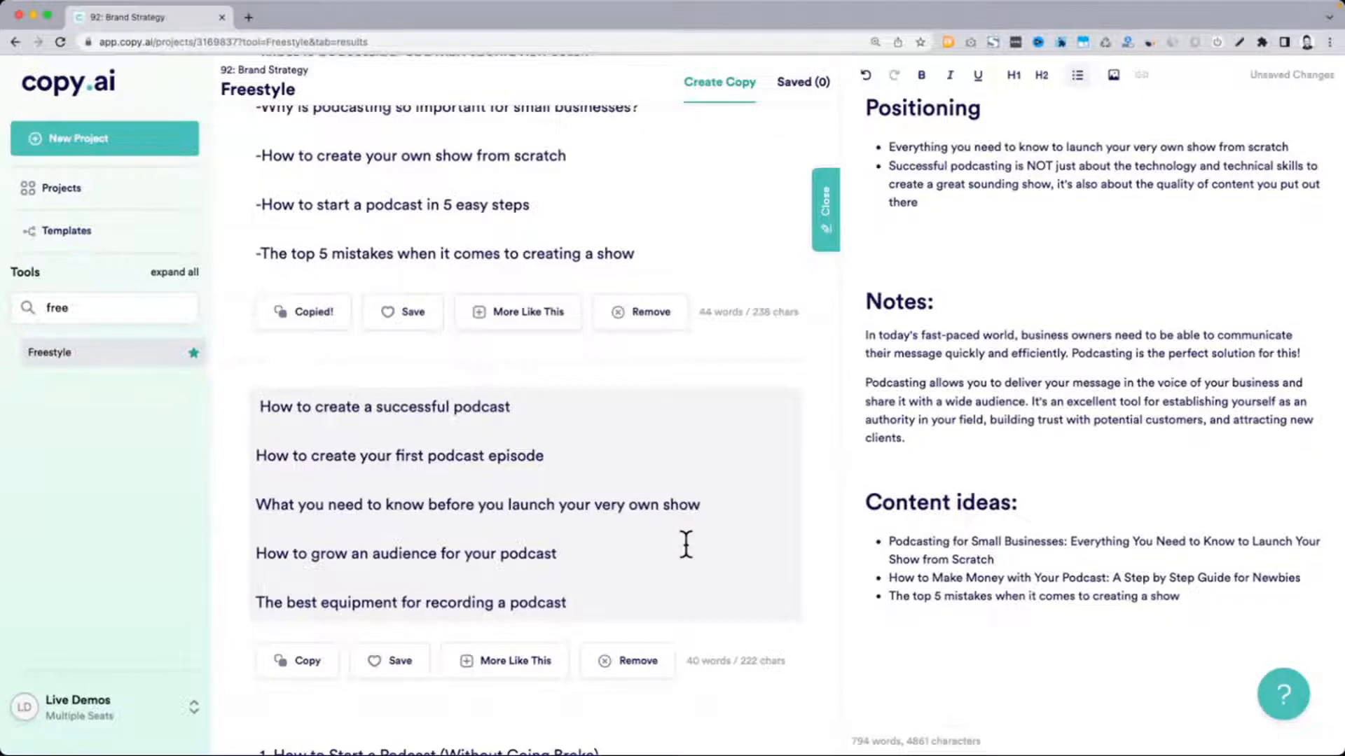
# Add the generated title "What you need to know before you launch your very own show" as a new bullet ending the content ideas
pyautogui.scroll(-5, 544, 432)
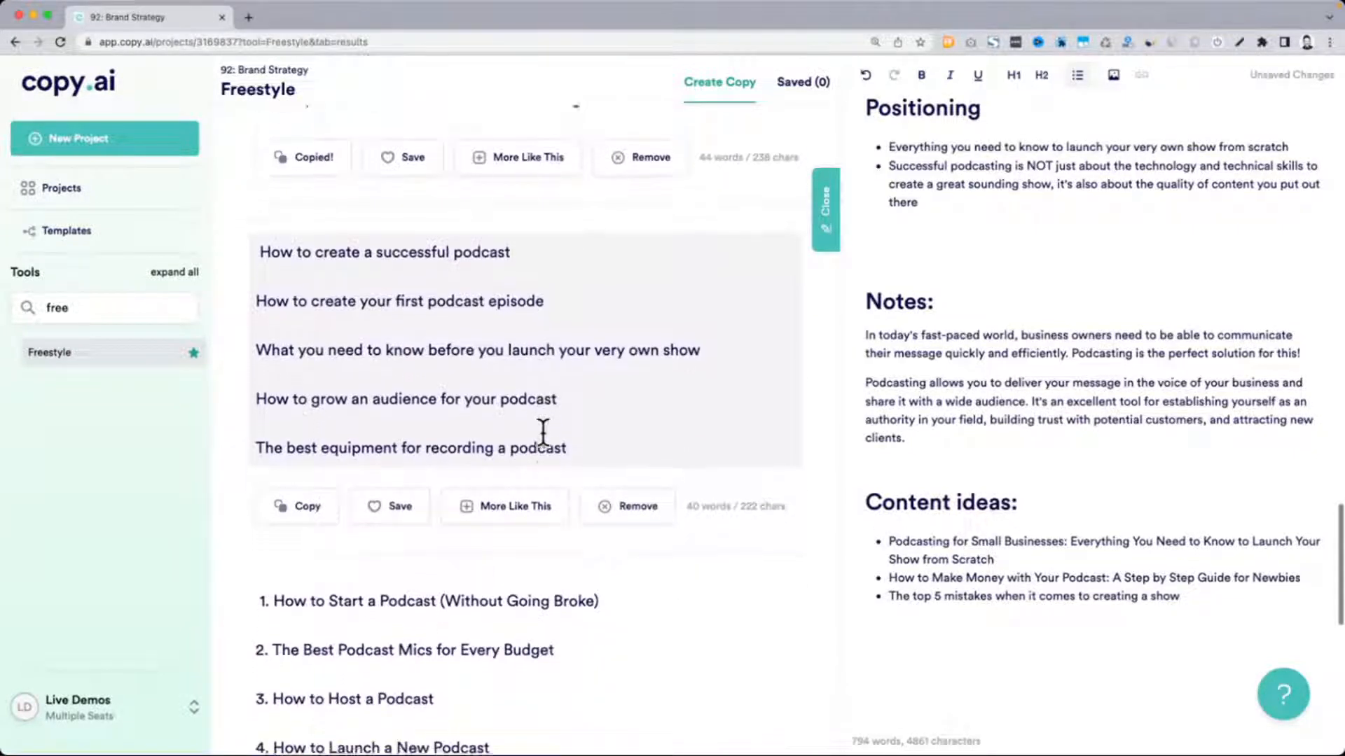
pyautogui.scroll(-1, 544, 432)
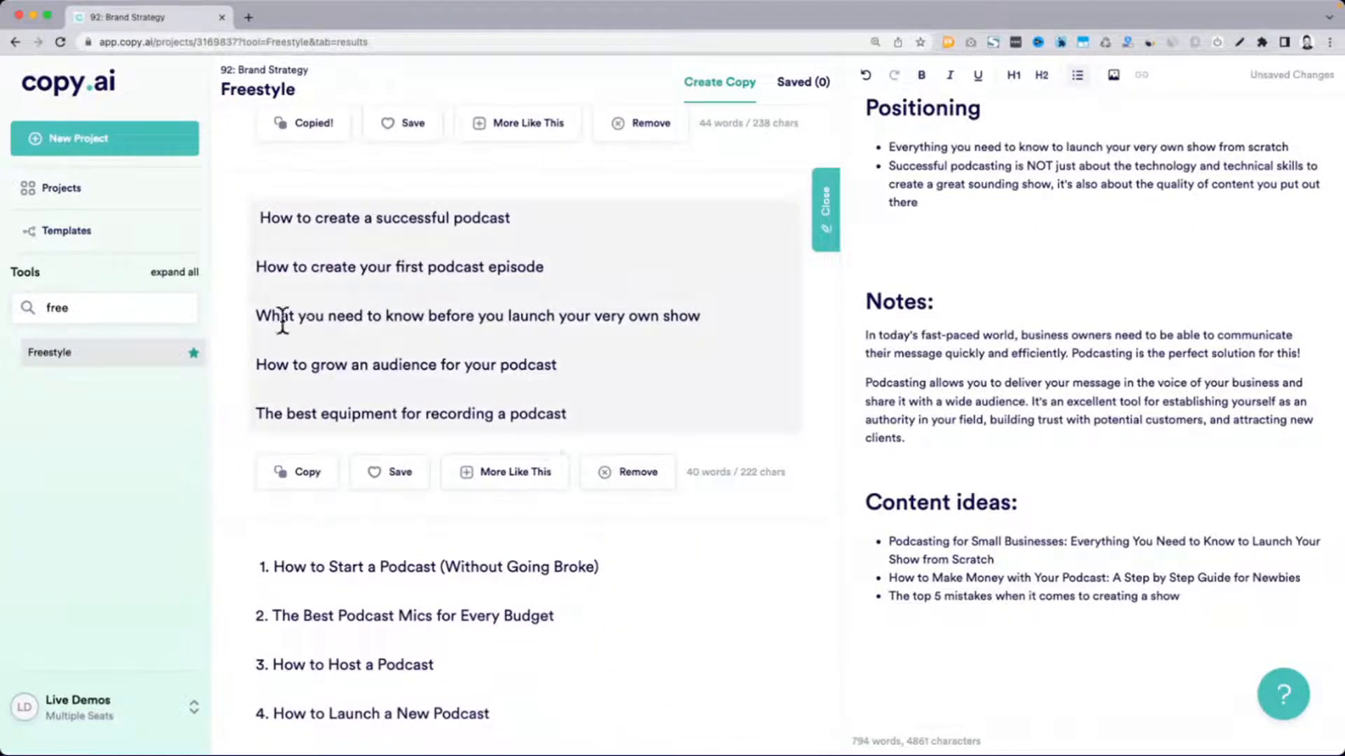
pyautogui.moveTo(255, 316); pyautogui.dragTo(702, 316)
pyautogui.press('super+c')
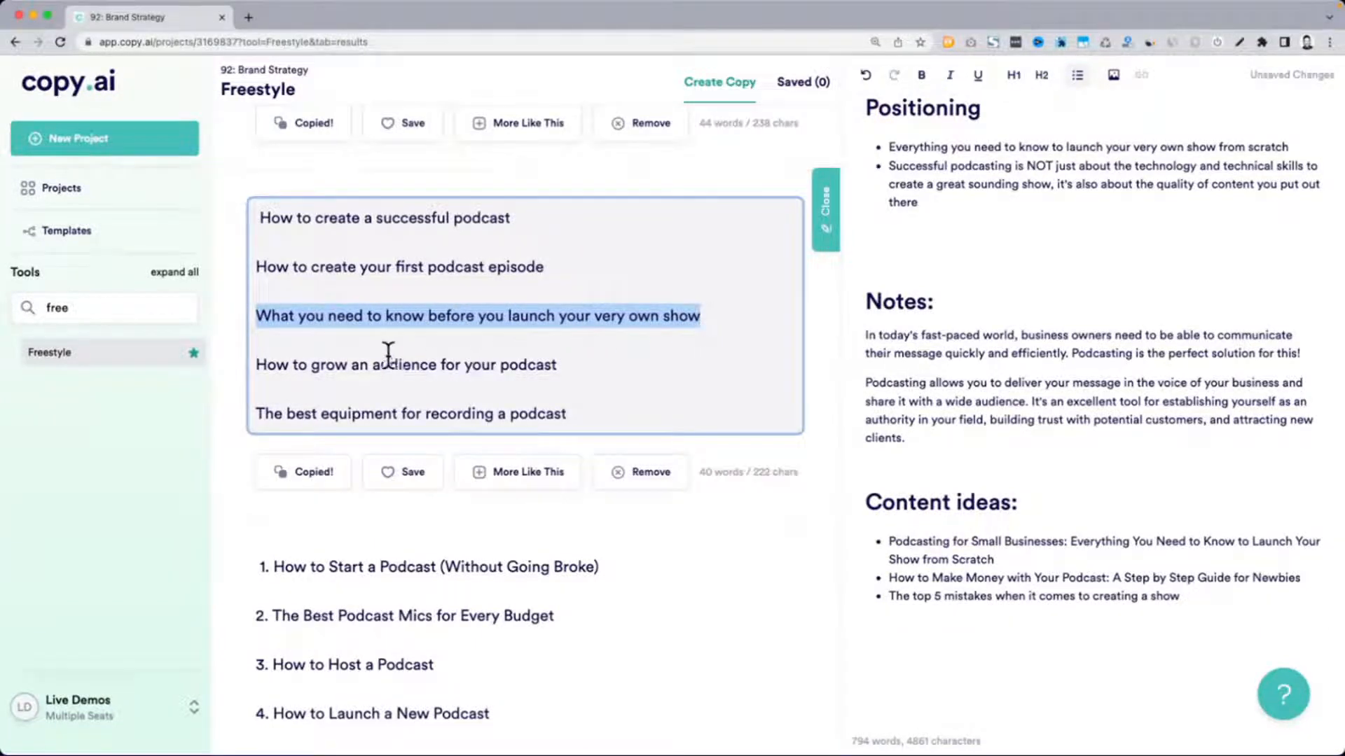
pyautogui.click(1206, 608)
pyautogui.press('Return')
pyautogui.press('super+v')
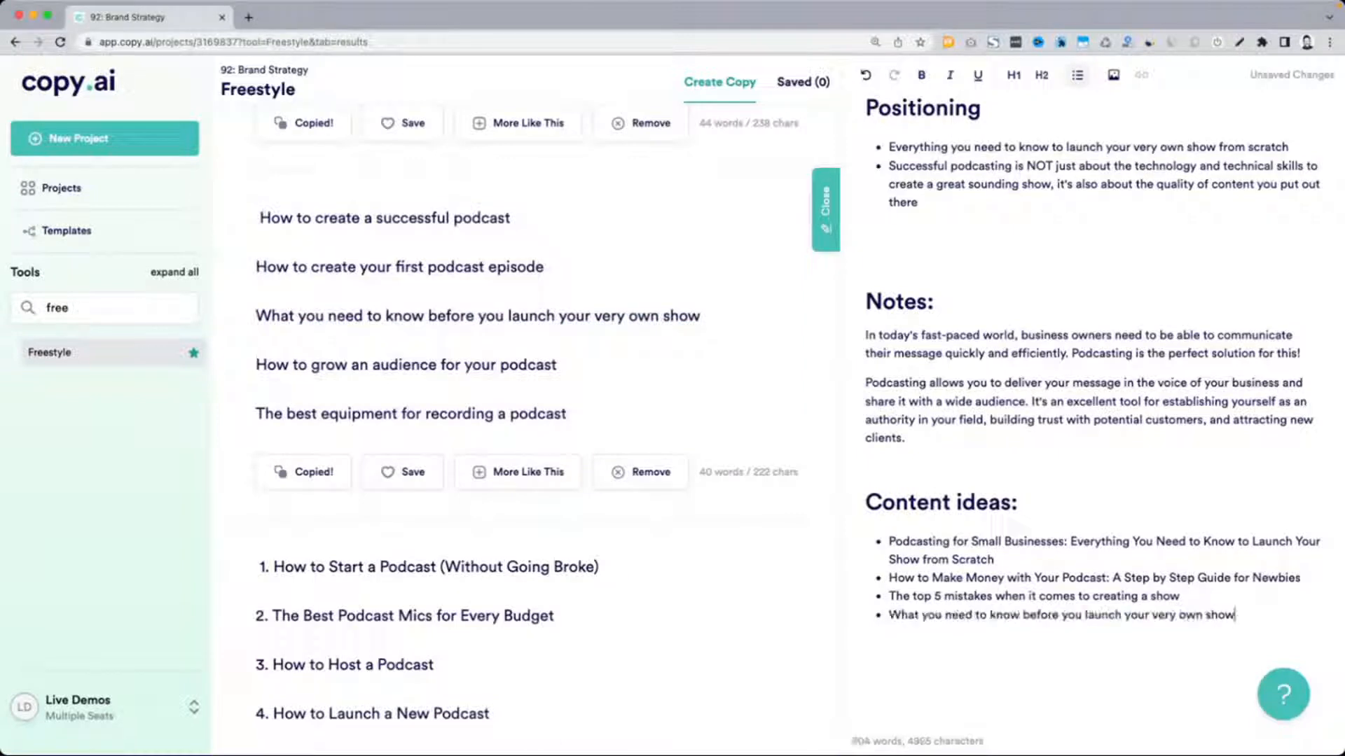
# Add the generated title "How to grow an audience for your podcast" as the next content-ideas bullet
pyautogui.tripleClick(354, 365)
pyautogui.press('super+c')
pyautogui.click(1252, 611)
pyautogui.press('Return')
pyautogui.press('super+v')
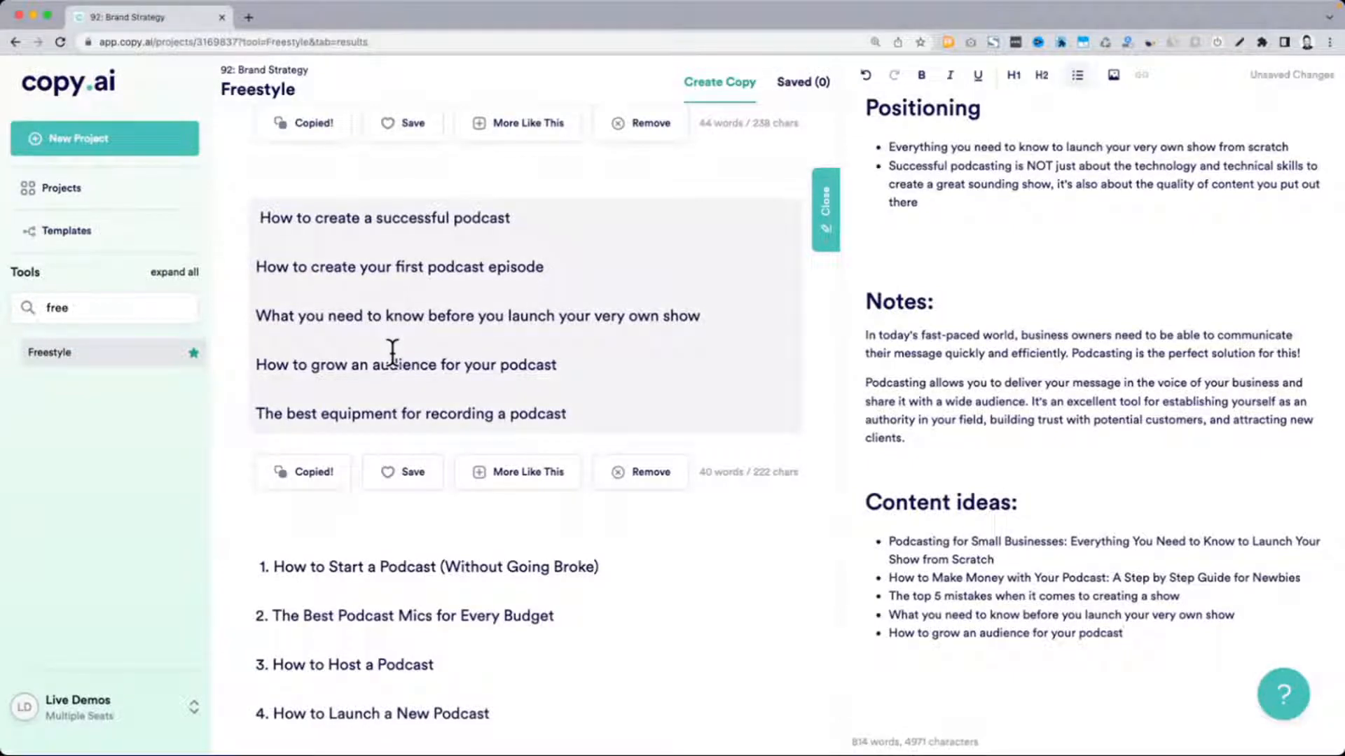
# Review the main points behind the blog titles, from the mission statement to the audience description
pyautogui.scroll(15, 393, 350)
pyautogui.scroll(10, 392, 353)
pyautogui.moveTo(245, 382); pyautogui.dragTo(1127, 481)
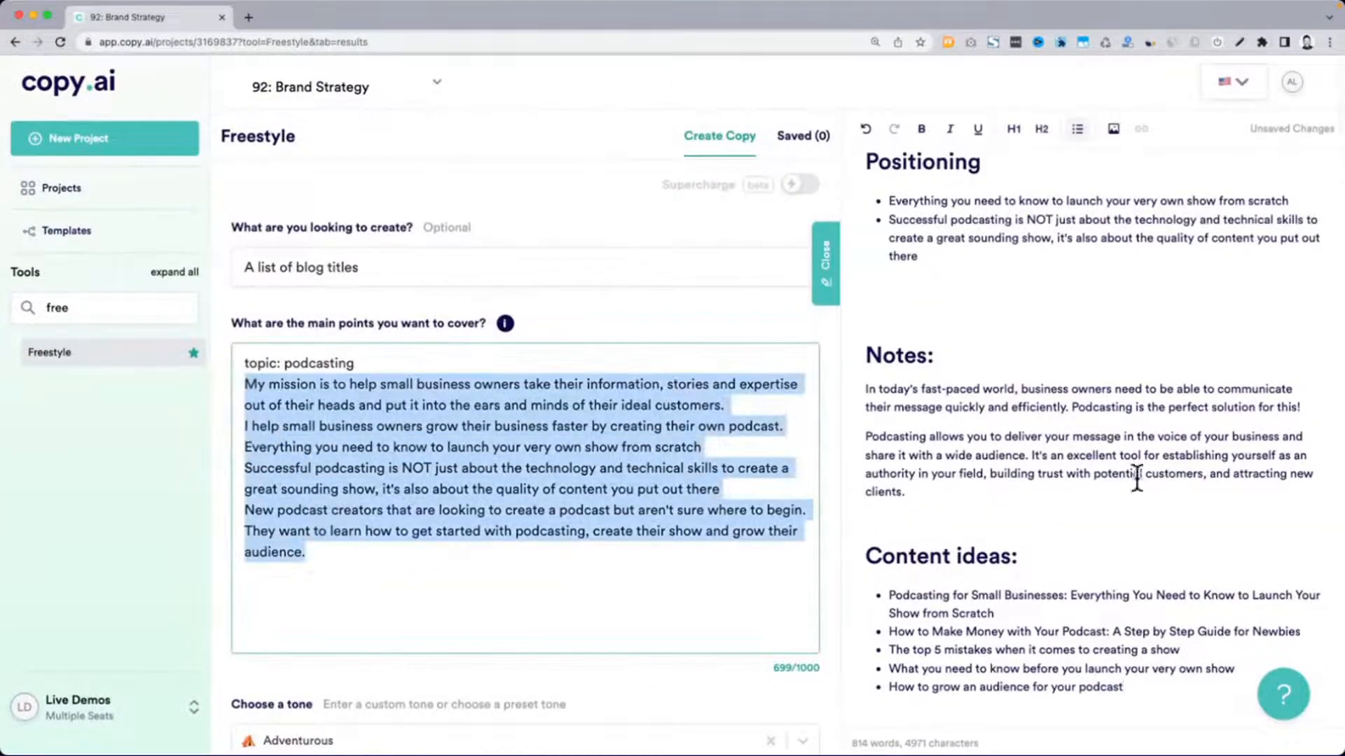
pyautogui.scroll(-1, 530, 591)
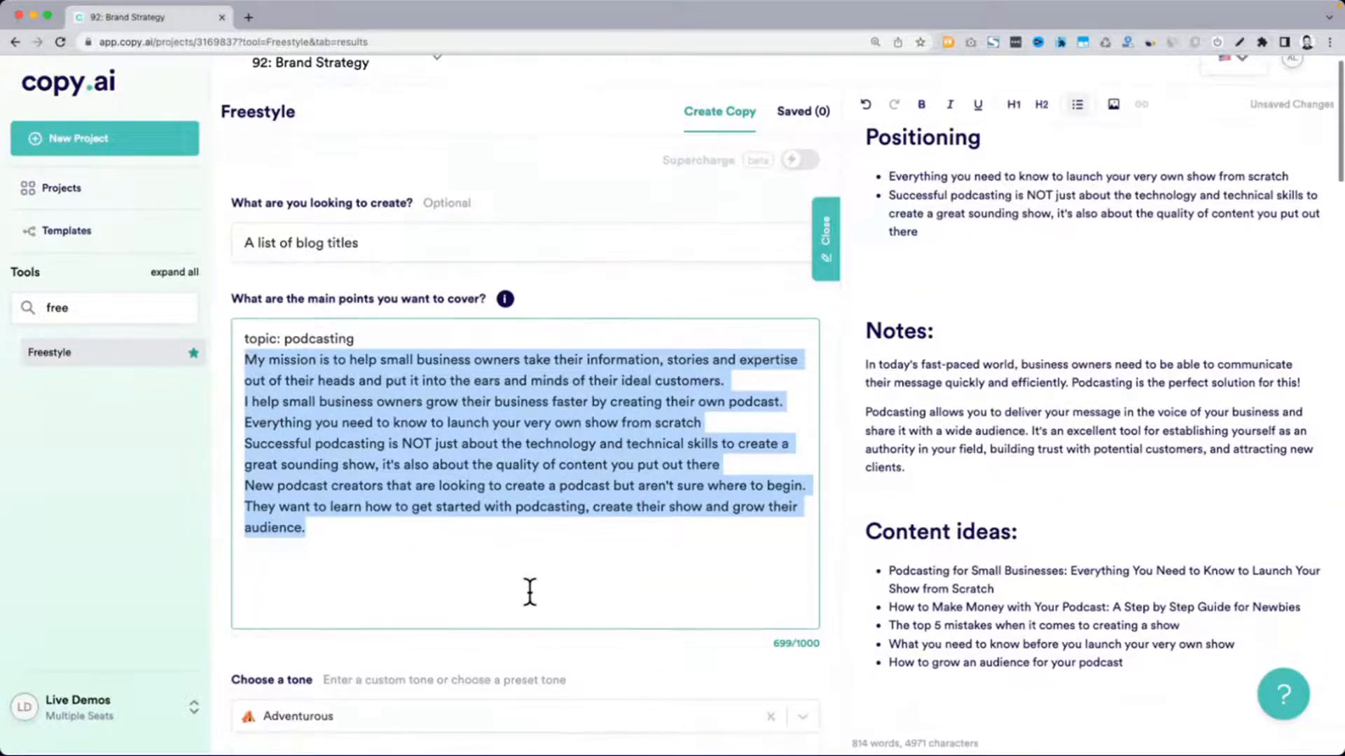
pyautogui.moveTo(245, 359); pyautogui.dragTo(350, 545)
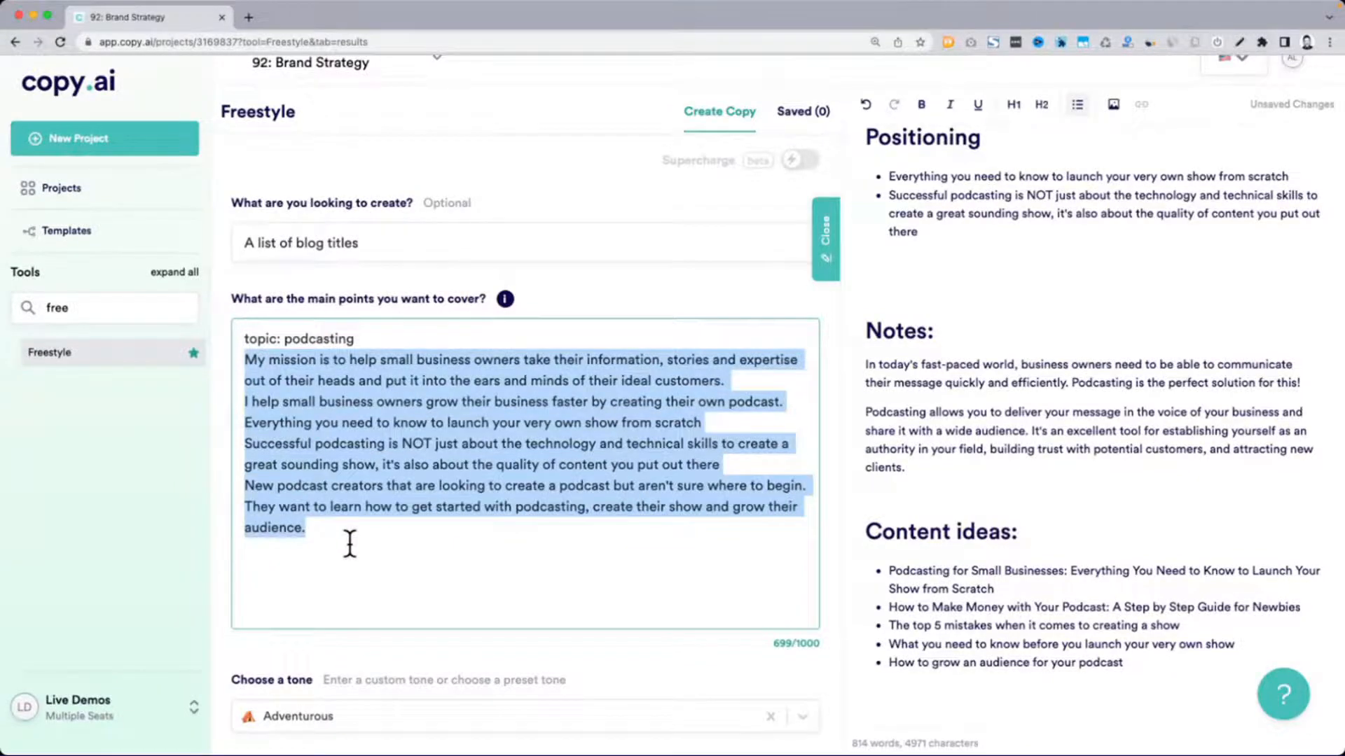
# Add "The Best Podcast Mics for Every Budget" from the last generated list, without its number, as a new content-ideas bullet
pyautogui.scroll(-10, 350, 543)
pyautogui.scroll(-20, 350, 543)
pyautogui.scroll(-5, 350, 547)
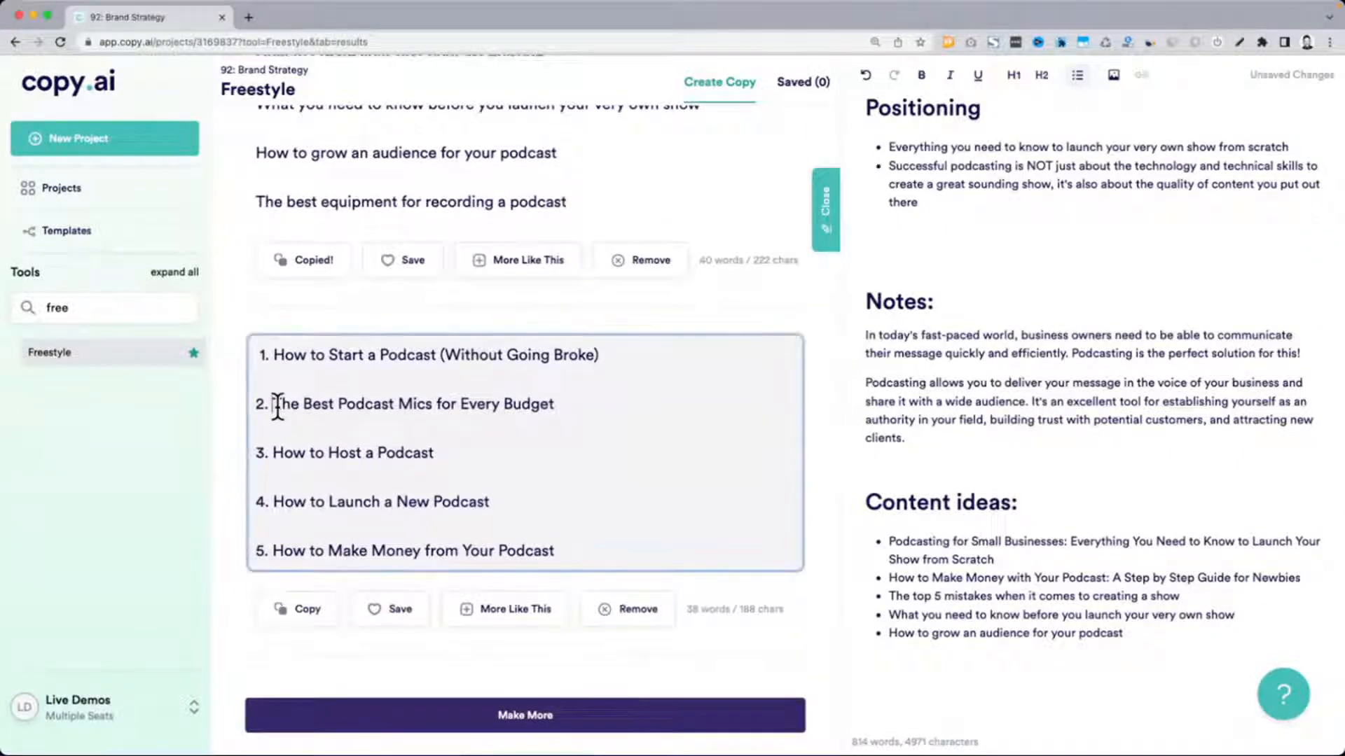
pyautogui.moveTo(277, 407); pyautogui.dragTo(600, 411)
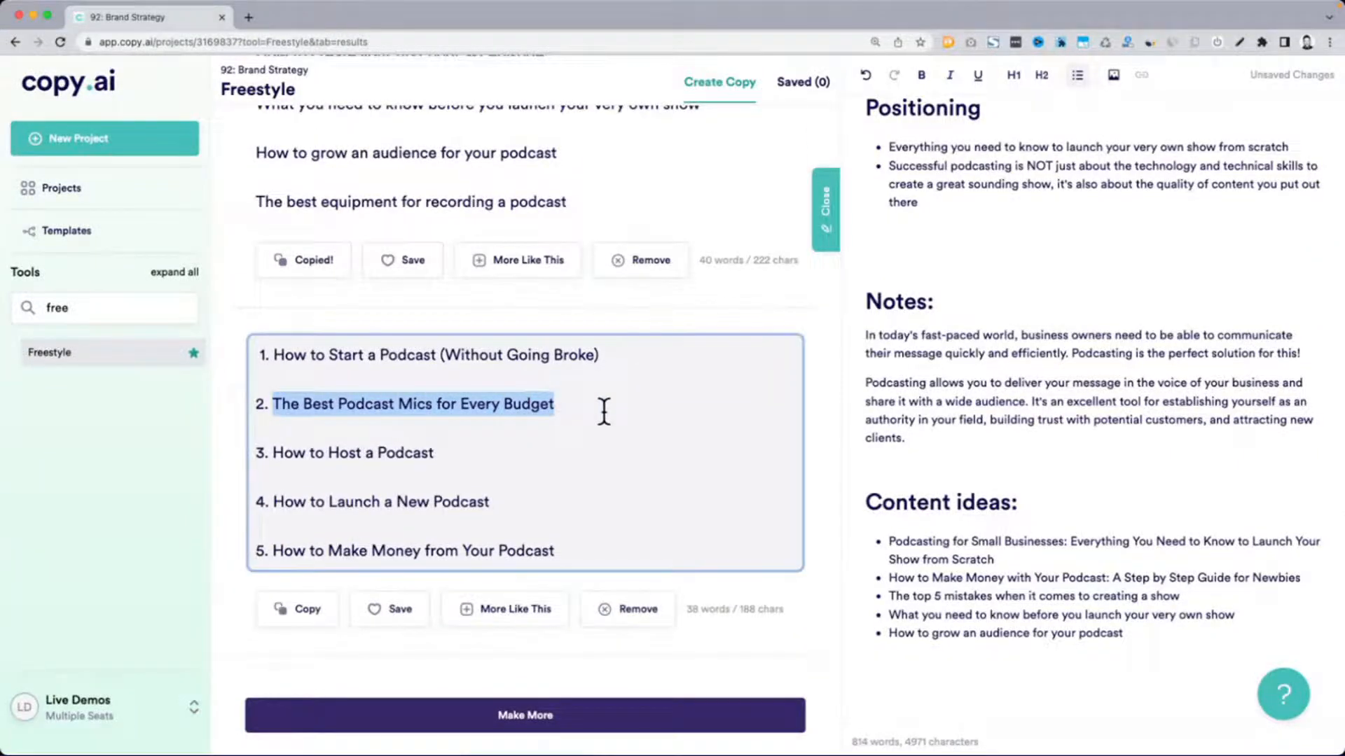
pyautogui.hotkey('ctrl', 'c')
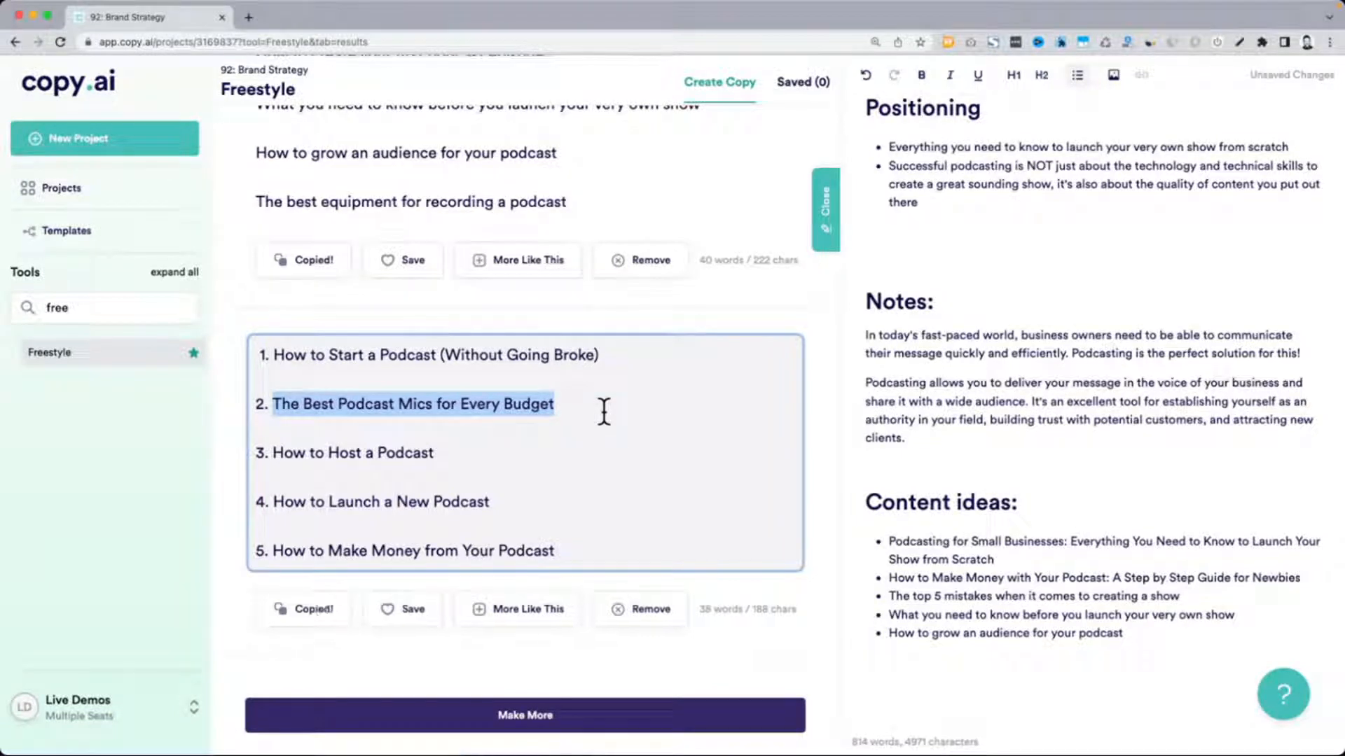
pyautogui.click(1170, 625)
pyautogui.click(1171, 633)
pyautogui.press('Return')
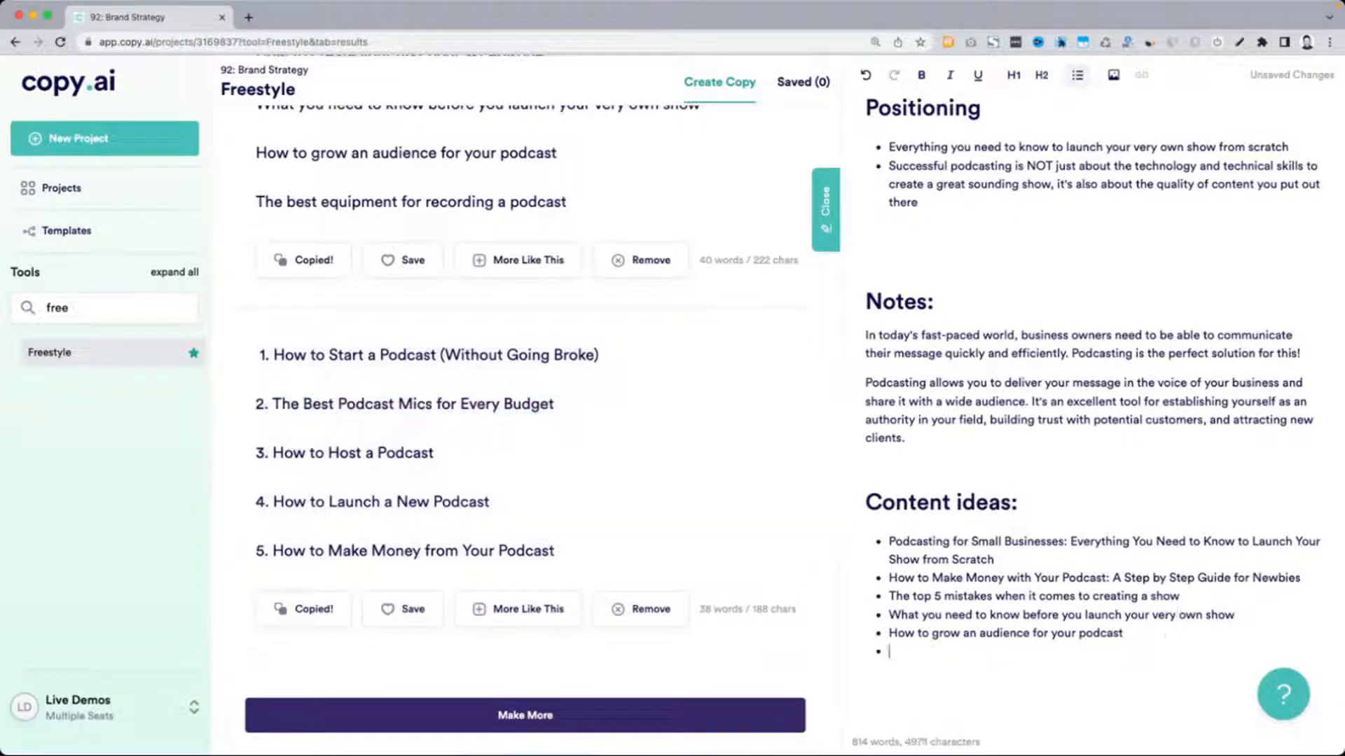
pyautogui.hotkey('ctrl', 'v')
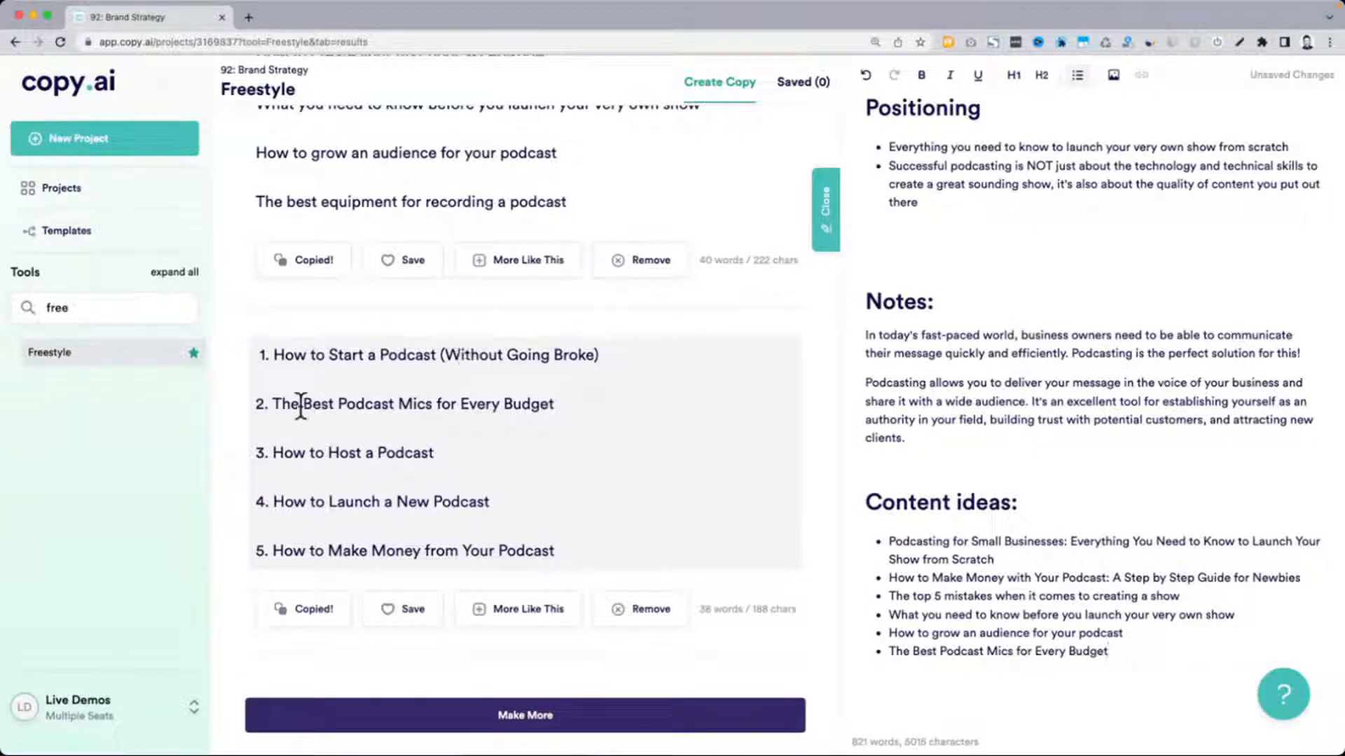
# Compare the remaining generated titles with the main points and the bulleted content ideas collected in the document
pyautogui.moveTo(287, 355); pyautogui.dragTo(662, 373)
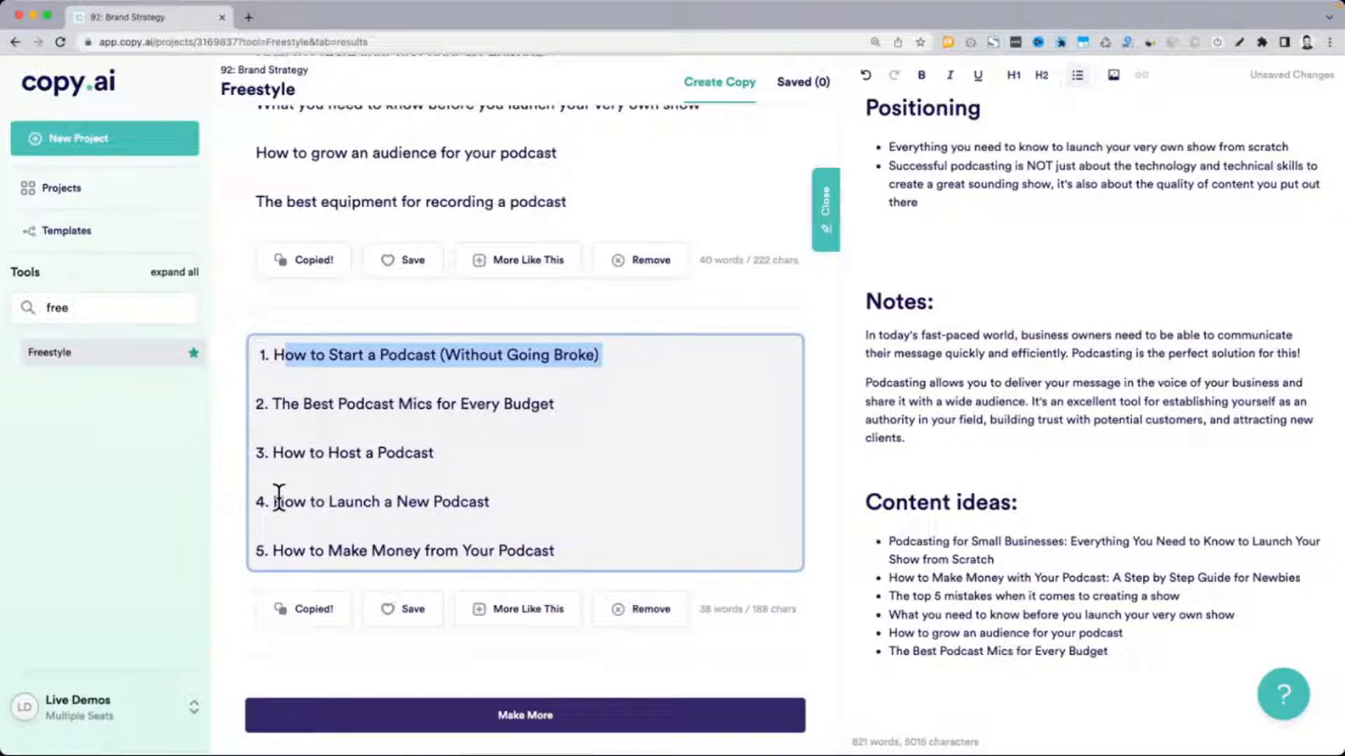
pyautogui.moveTo(278, 499); pyautogui.dragTo(490, 501)
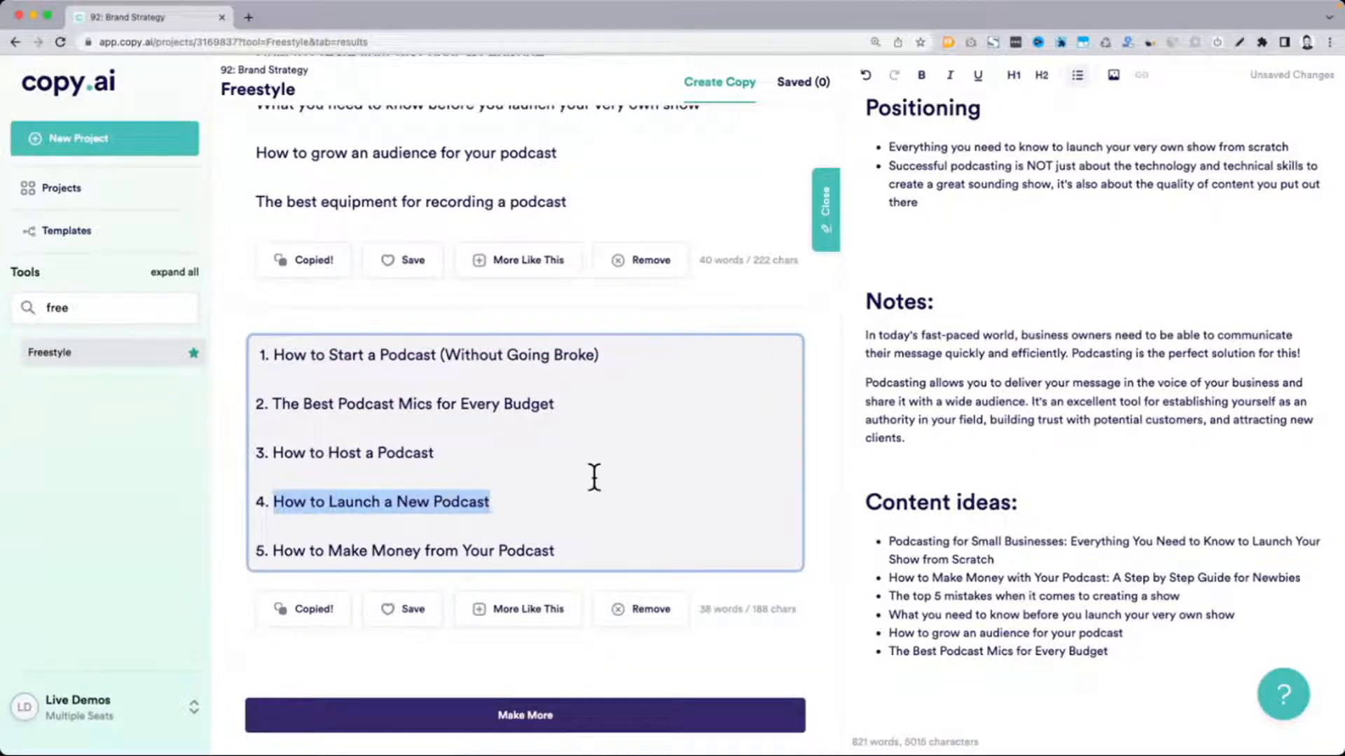
pyautogui.scroll(-1, 595, 475)
pyautogui.click(989, 614)
pyautogui.scroll(-10, 666, 565)
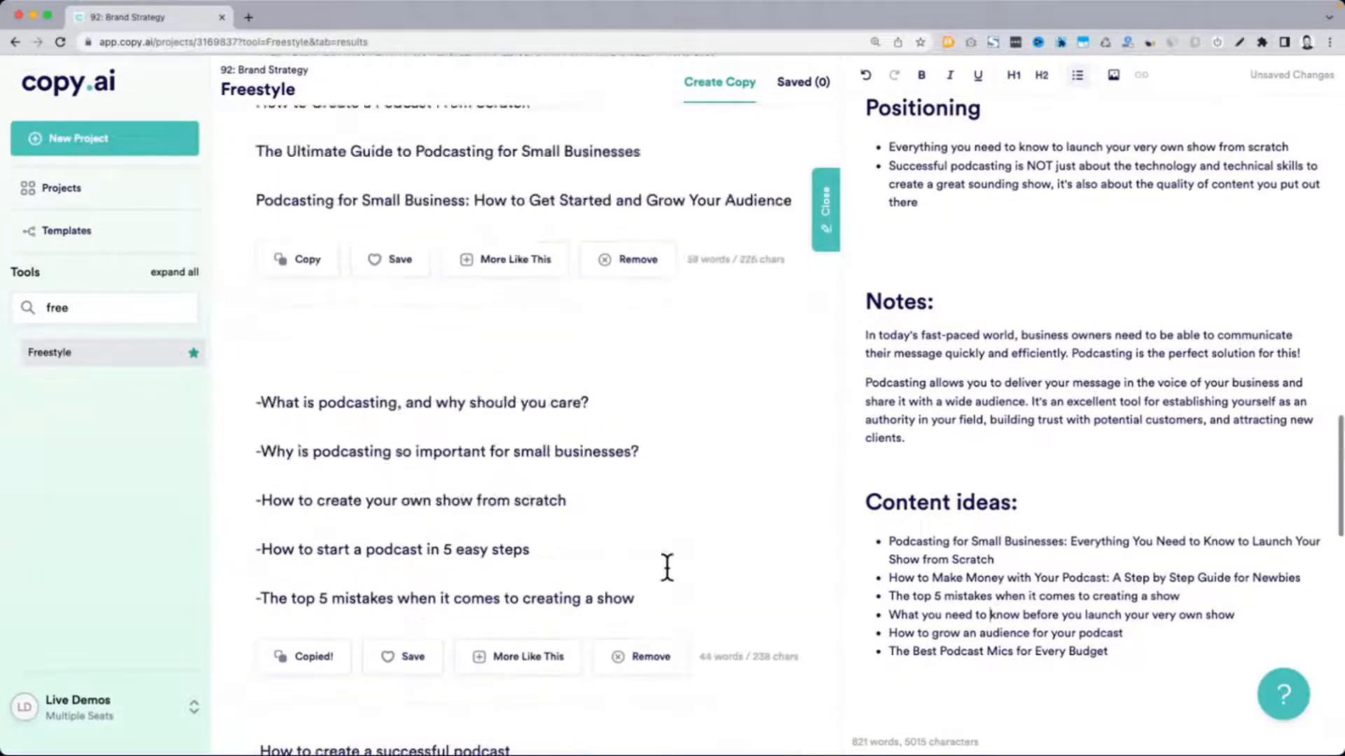
pyautogui.scroll(15, 666, 565)
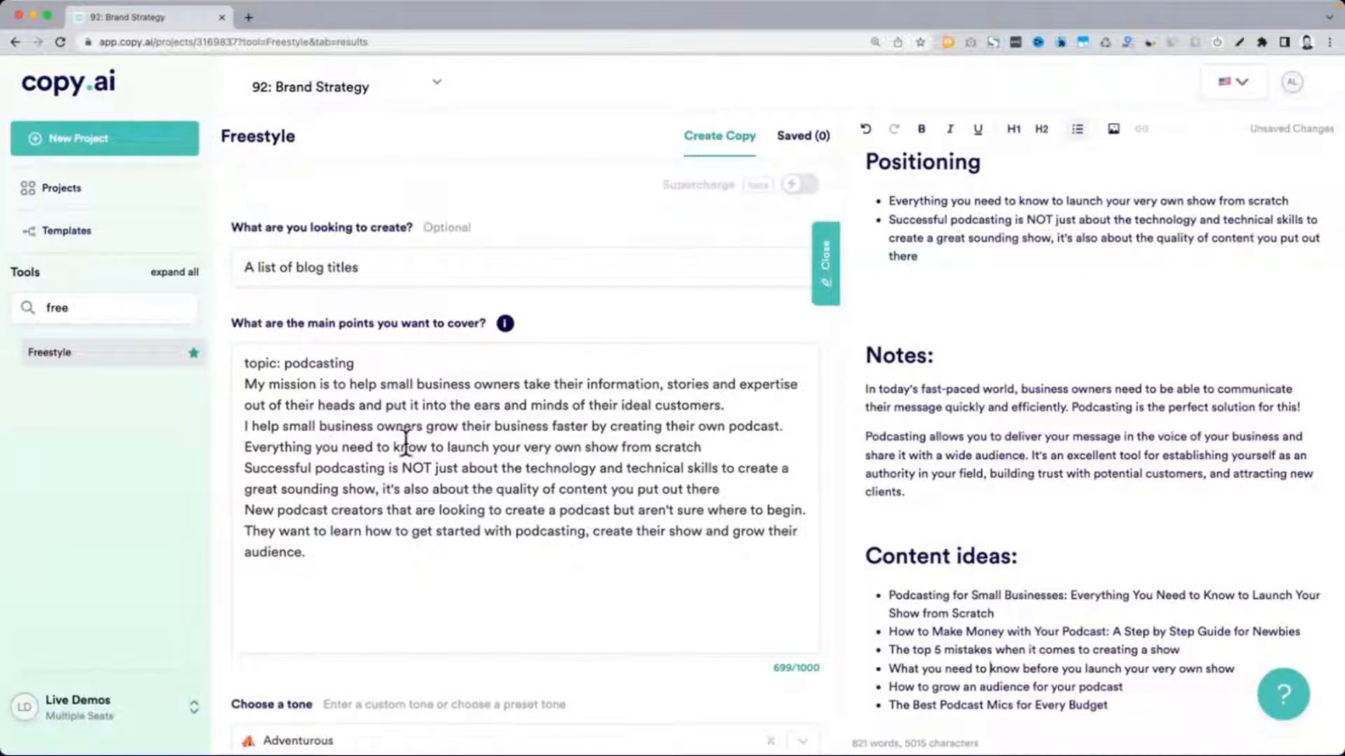
pyautogui.scroll(-1, 1008, 489)
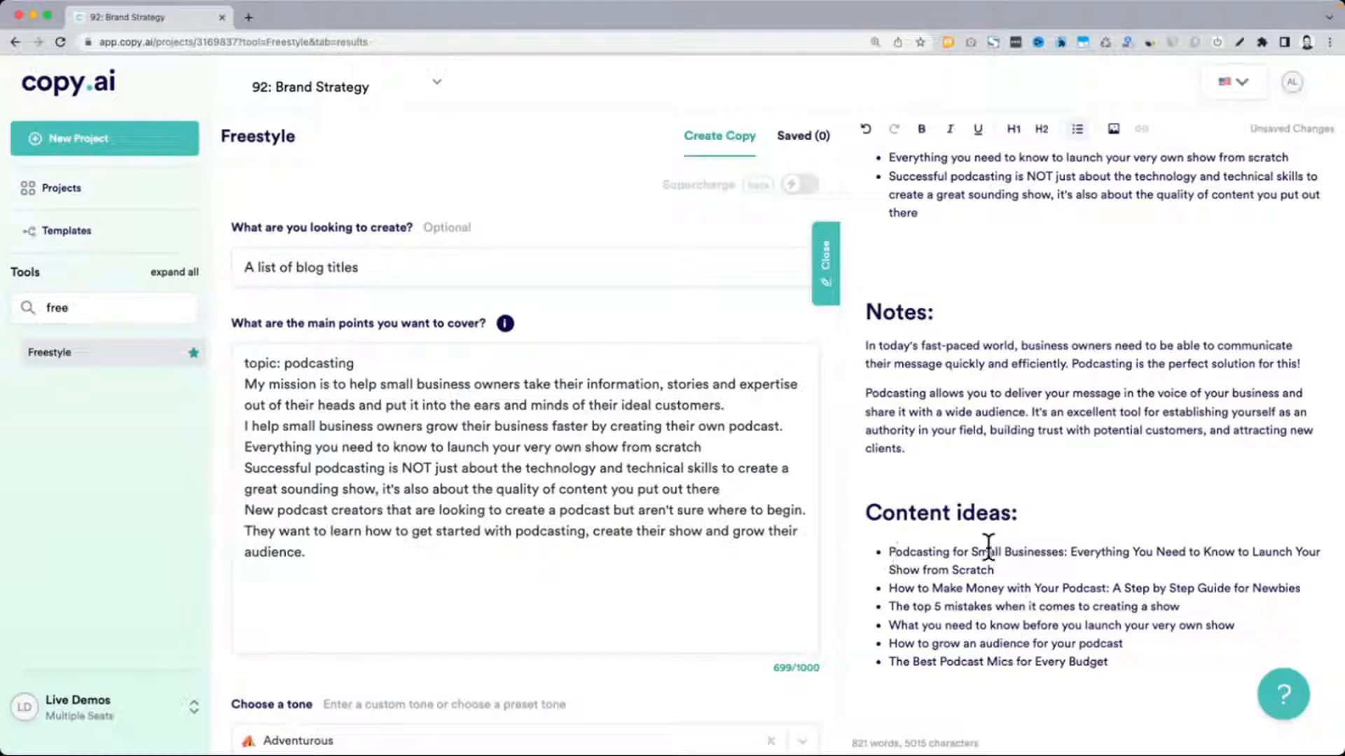
pyautogui.tripleClick(1014, 562)
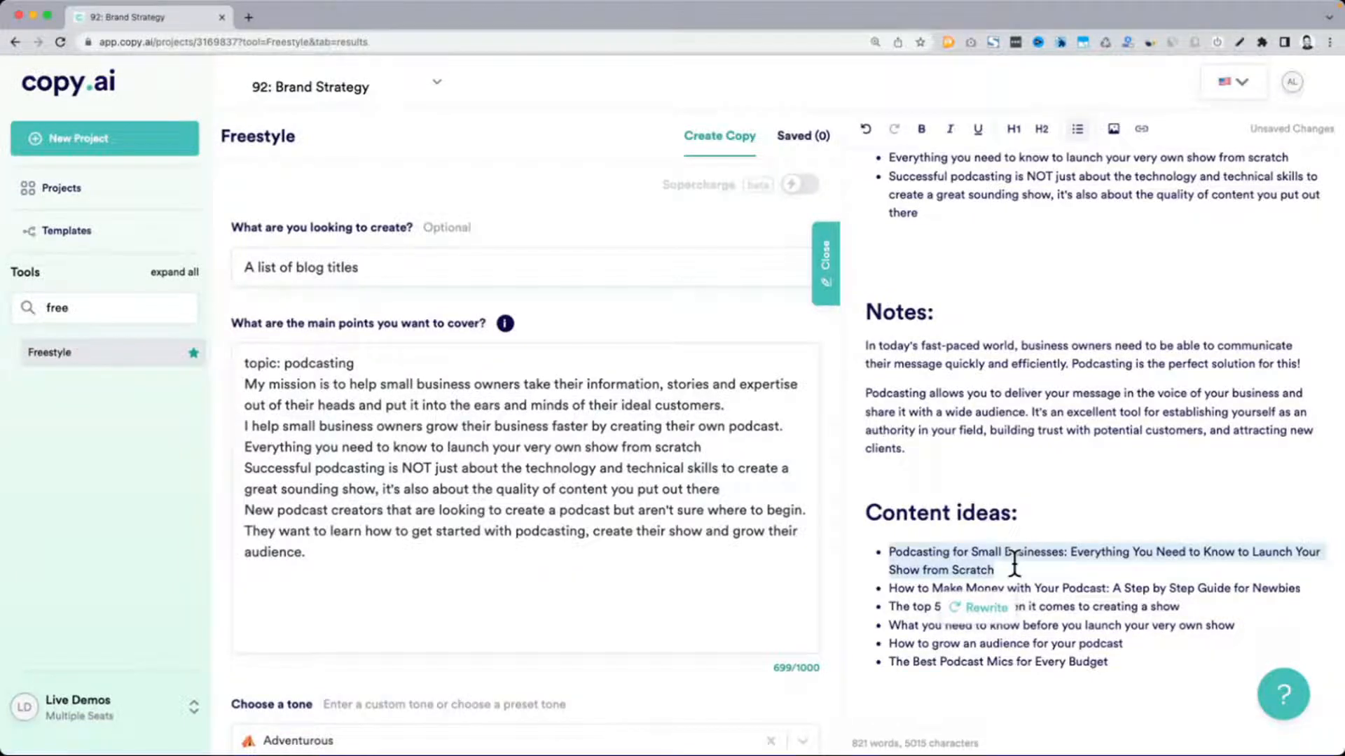
# Switch to the full-screen presentation showing the "How to Create a Digital Brand Strategy (With Examples)" slide
pyautogui.hotkey('ctrl', 'Up')
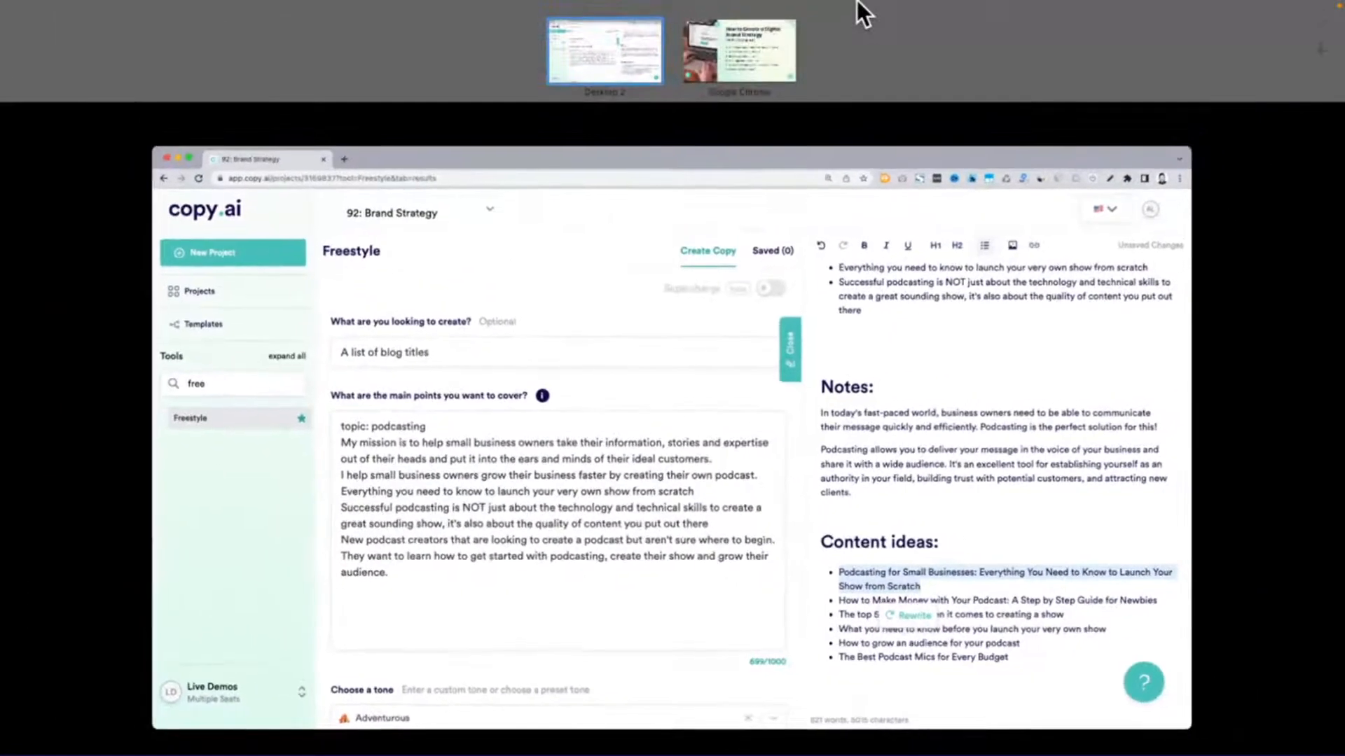
pyautogui.click(765, 34)
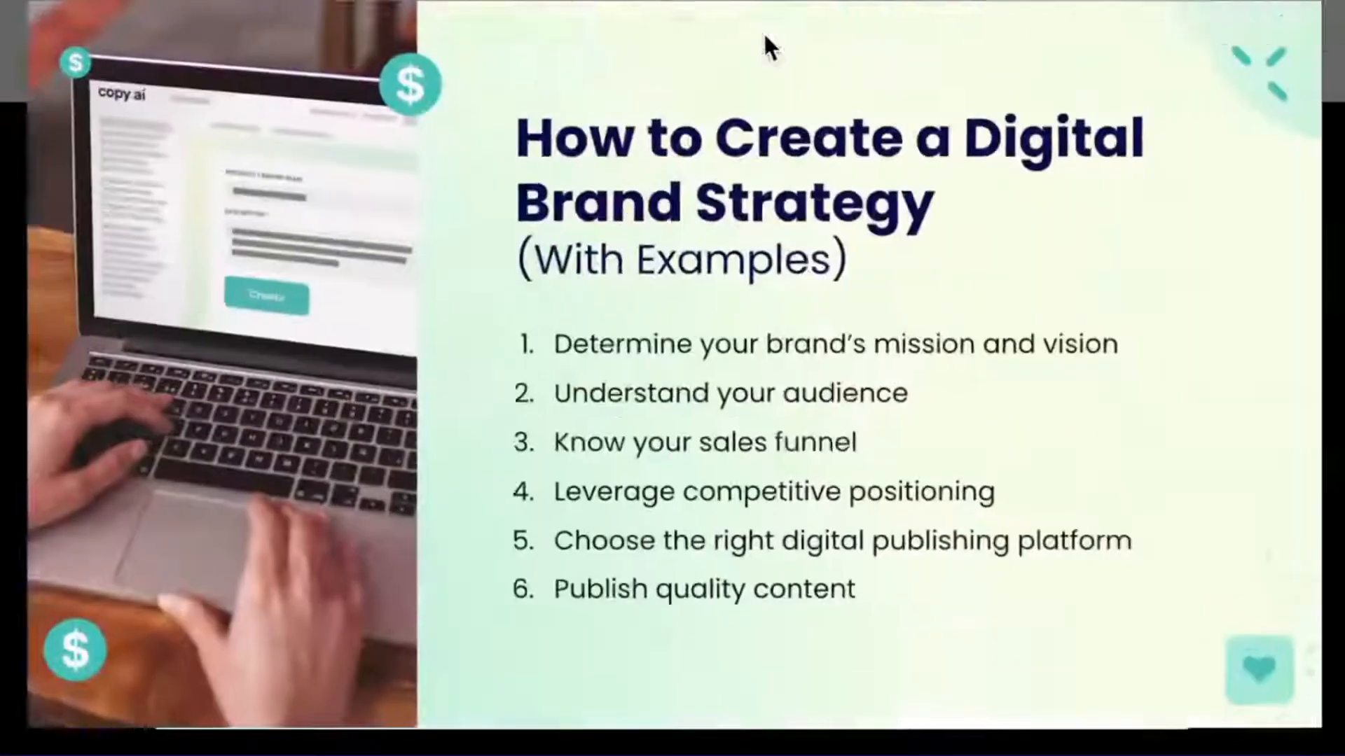
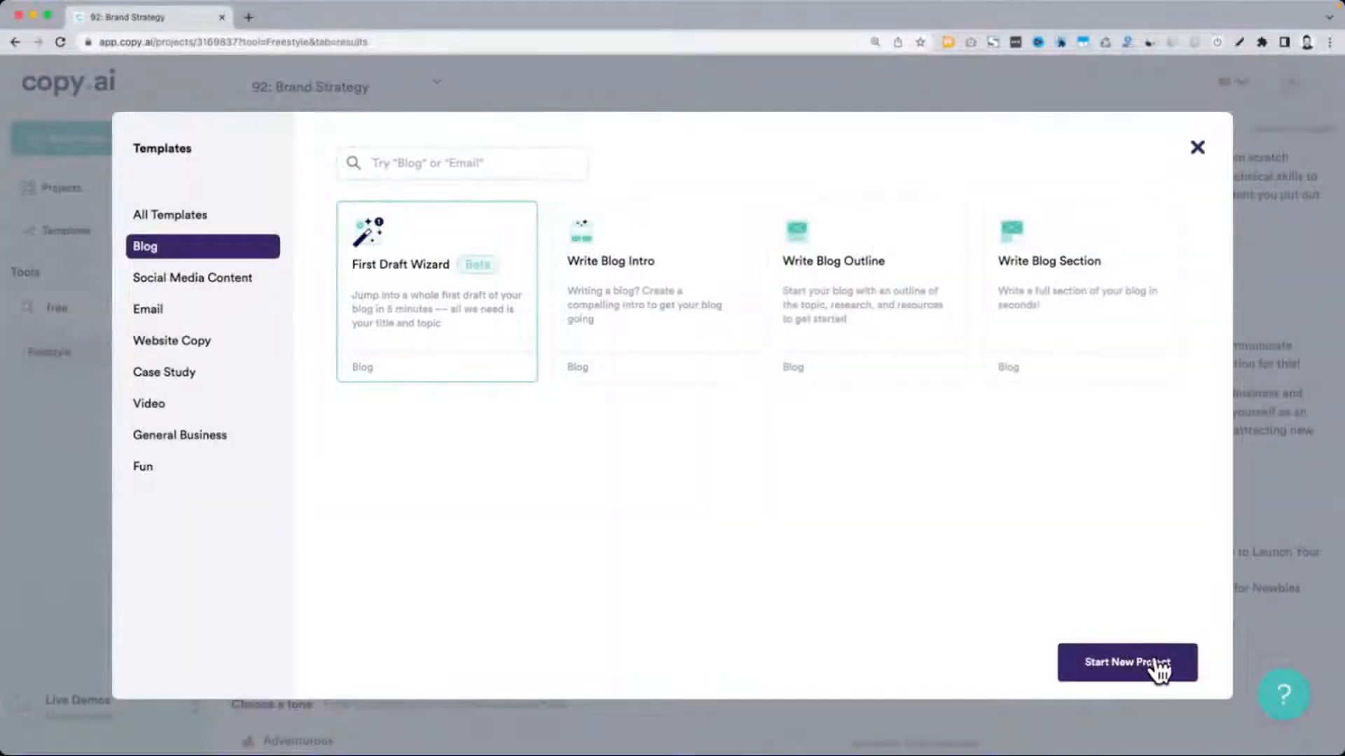
# Start a First Draft Wizard blog project with the title "Podcasting for Small Businesses: Everything You Need to Know to Launch Your Show from Scratch"
pyautogui.click(1156, 664)
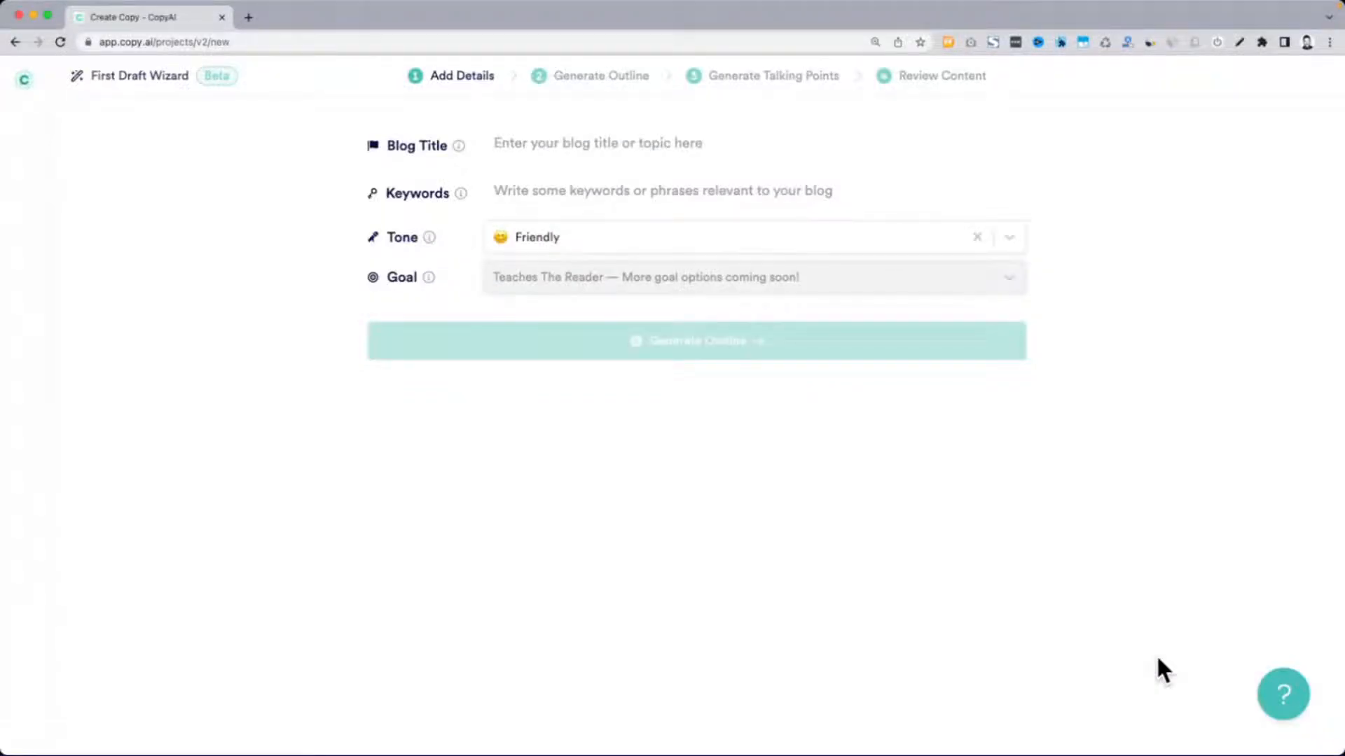
pyautogui.click(551, 142)
pyautogui.write('Podcasting for Small Businesses: Everything You Need to Know to Launch Your Show from Scratch')
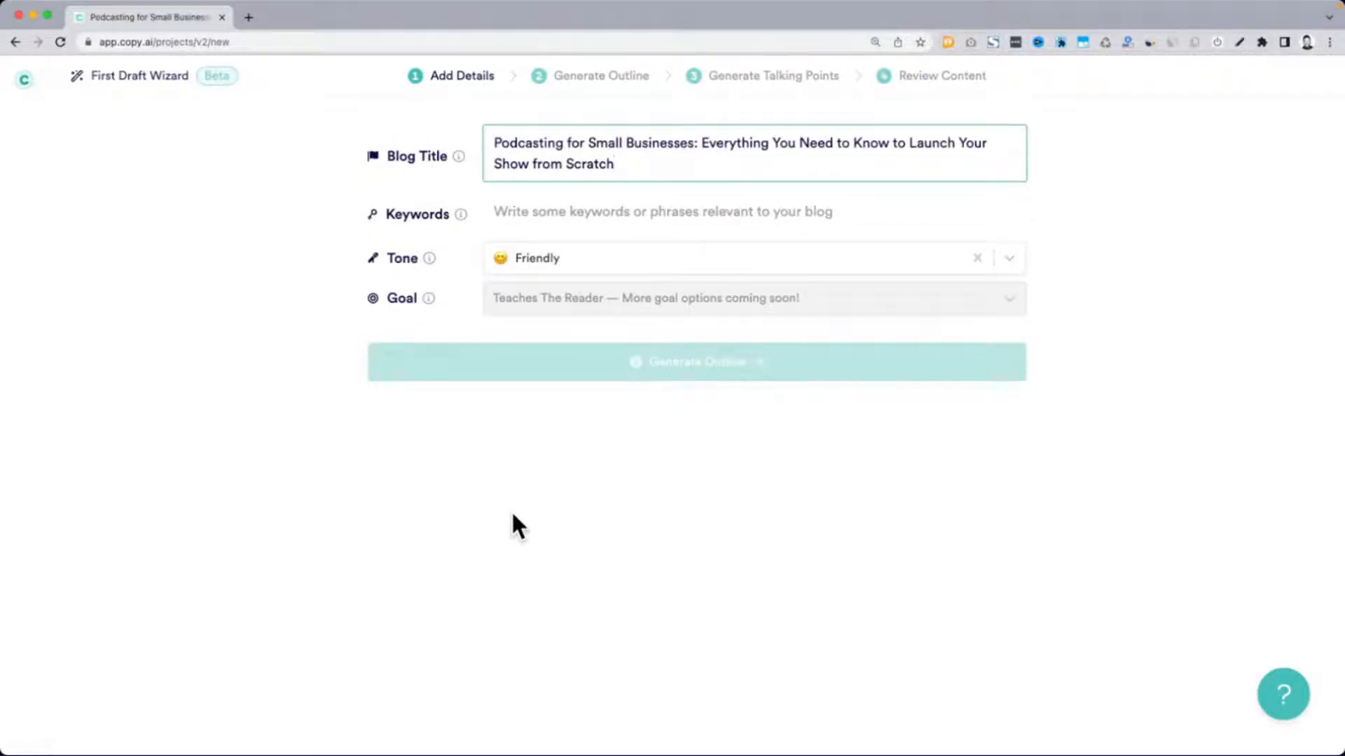
pyautogui.moveTo(494, 143); pyautogui.dragTo(591, 142)
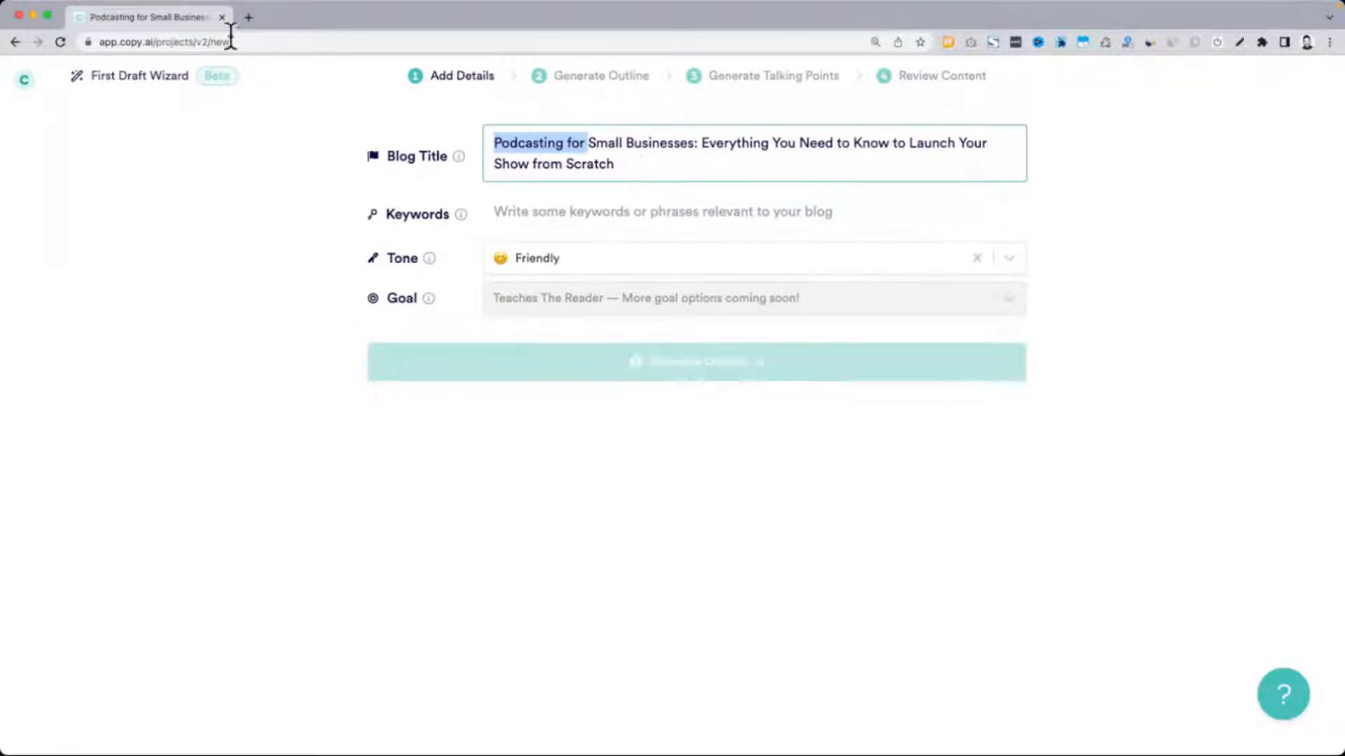
# Open Copy.ai in a second browser tab, log in and open the "92: Brand Strategy" project
pyautogui.click(247, 17)
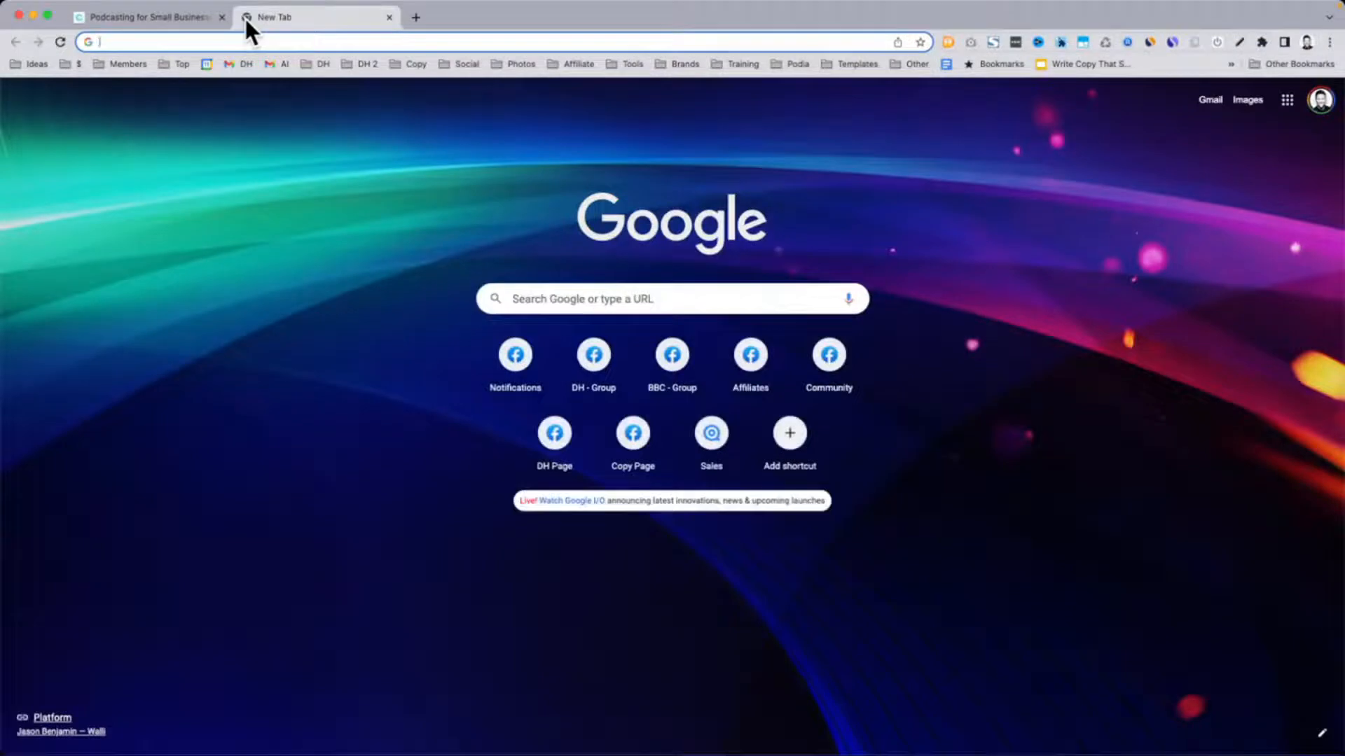
pyautogui.write('copy')
pyautogui.press('Return')
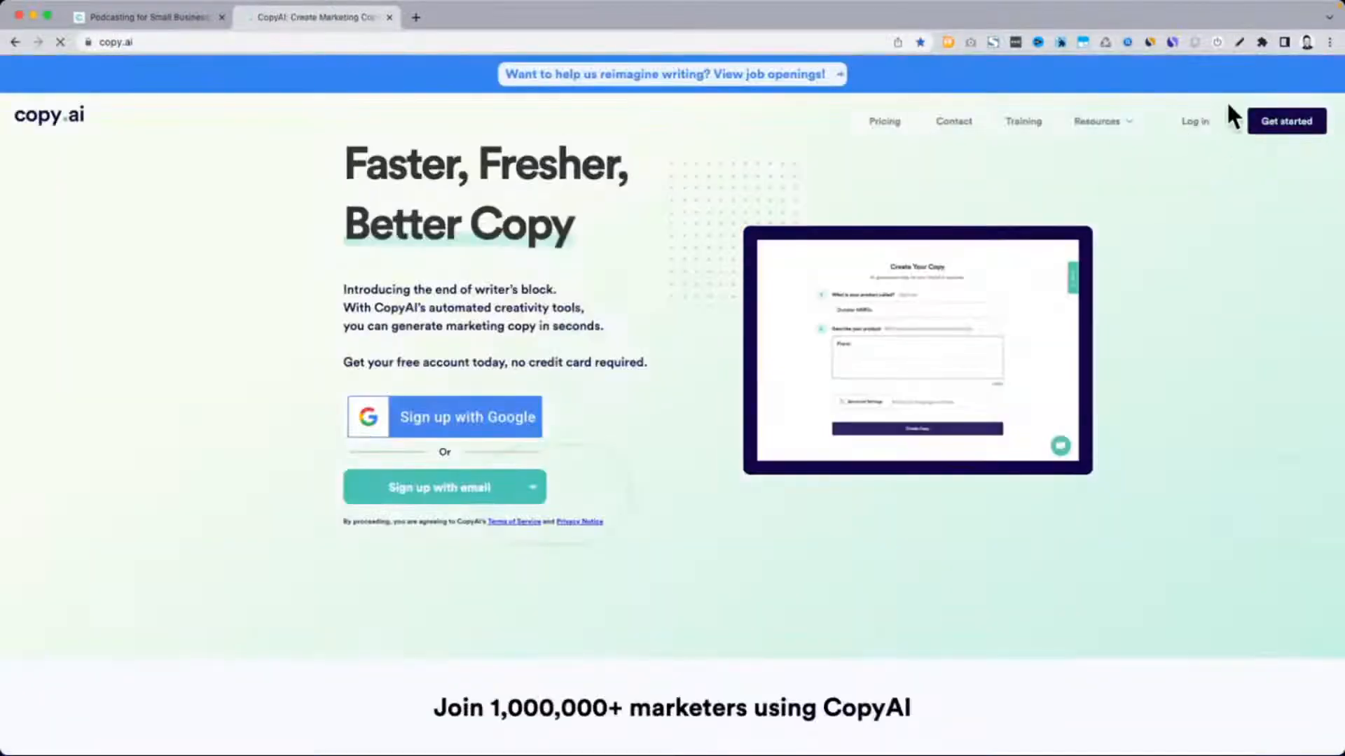
pyautogui.click(1205, 121)
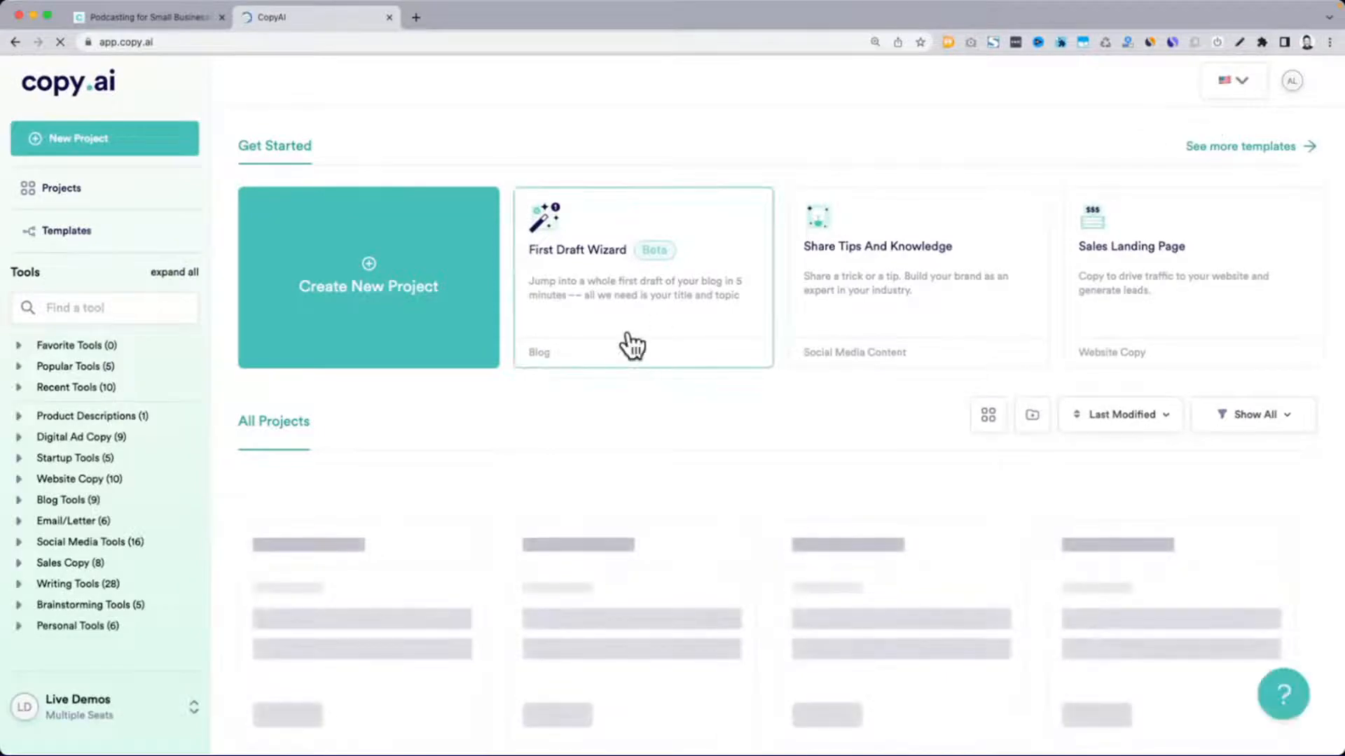
pyautogui.scroll(-2, 631, 342)
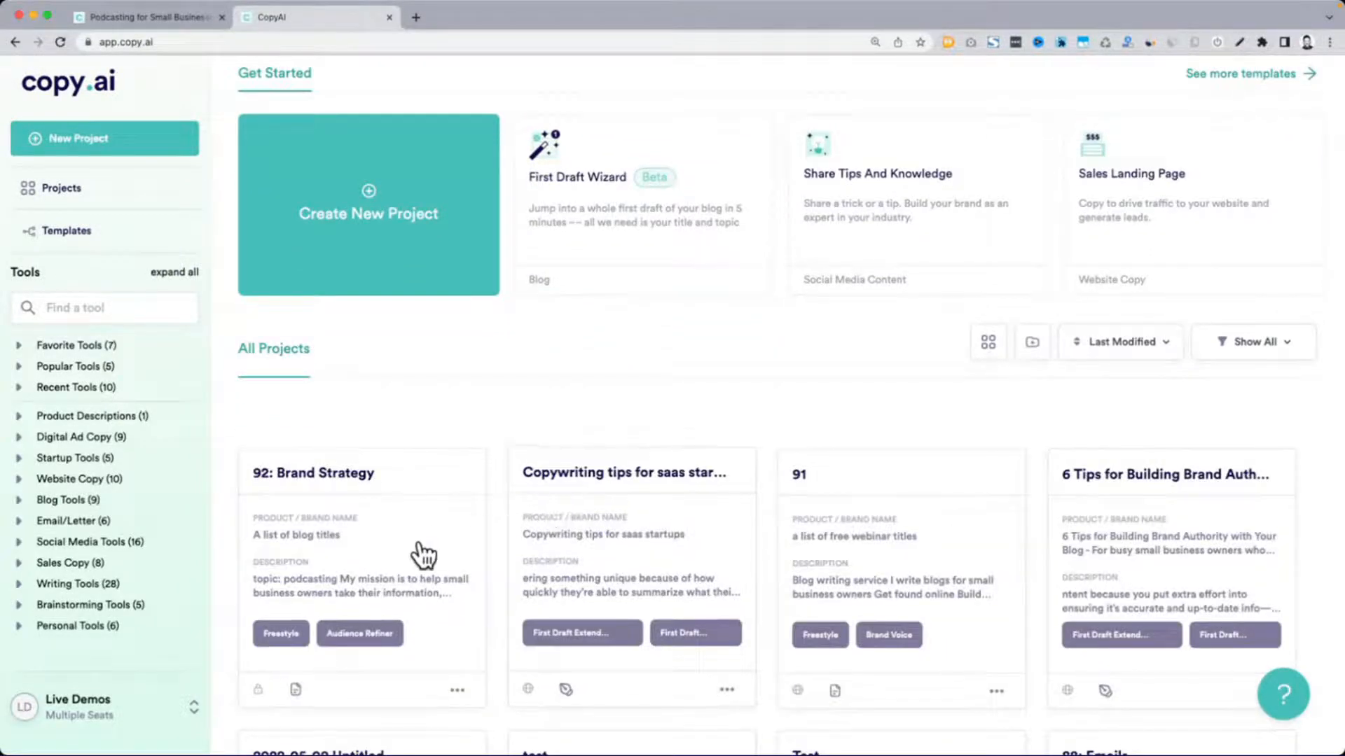
pyautogui.click(411, 545)
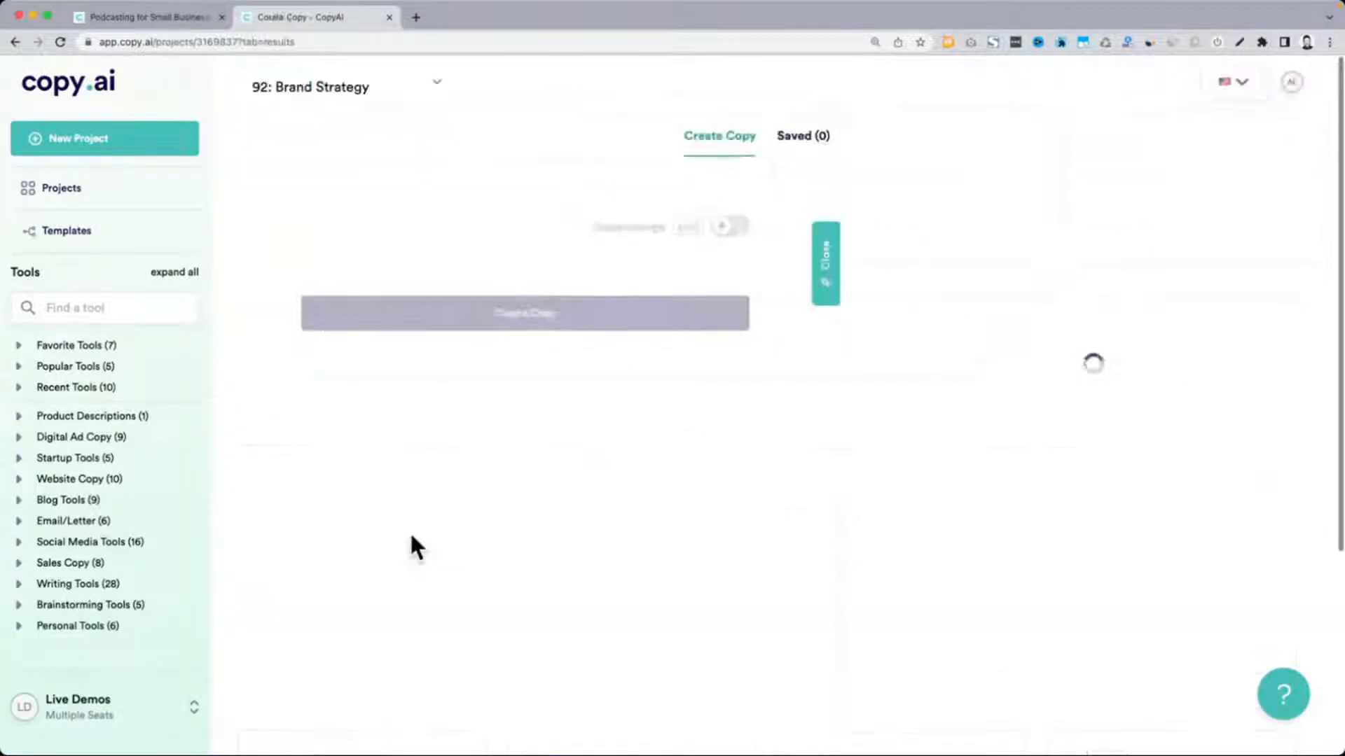
# Look through the project's document for the notes and content ideas collected under the digital brand strategy steps
pyautogui.click(1061, 424)
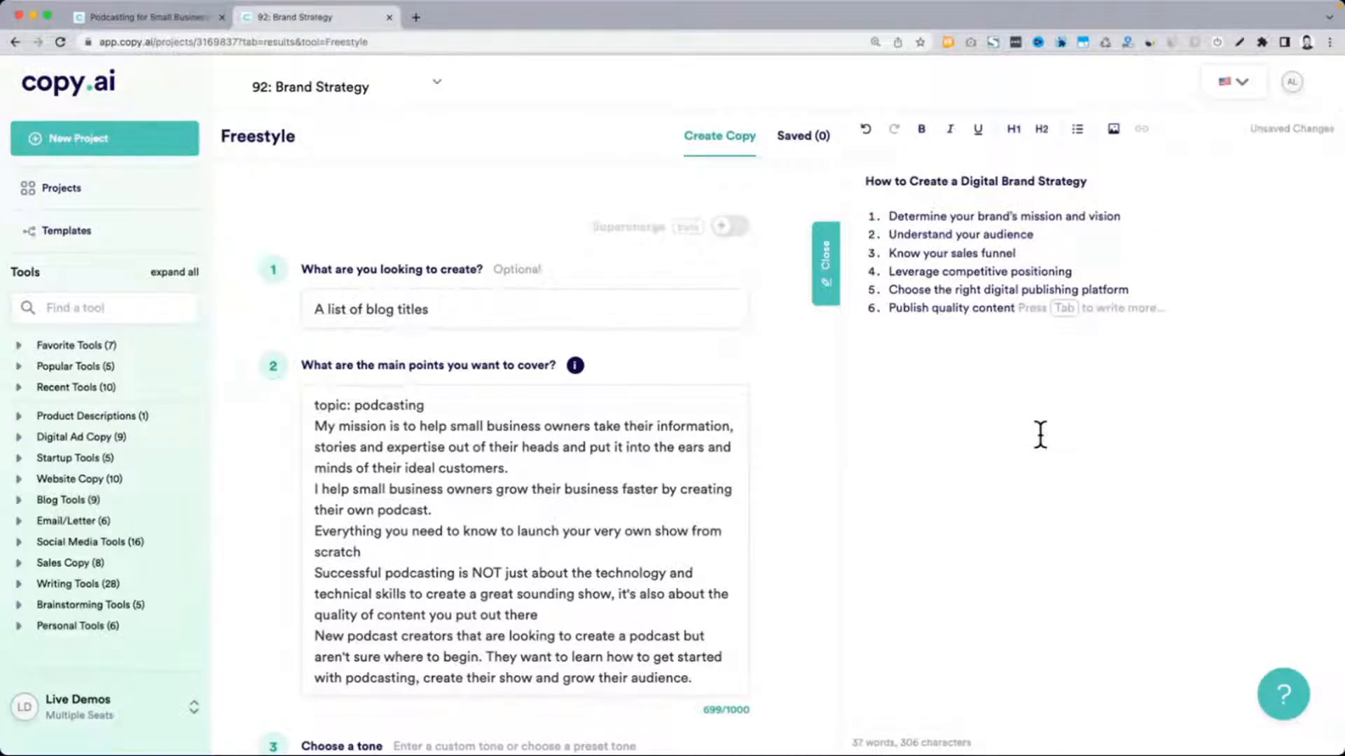
pyautogui.scroll(-3, 958, 268)
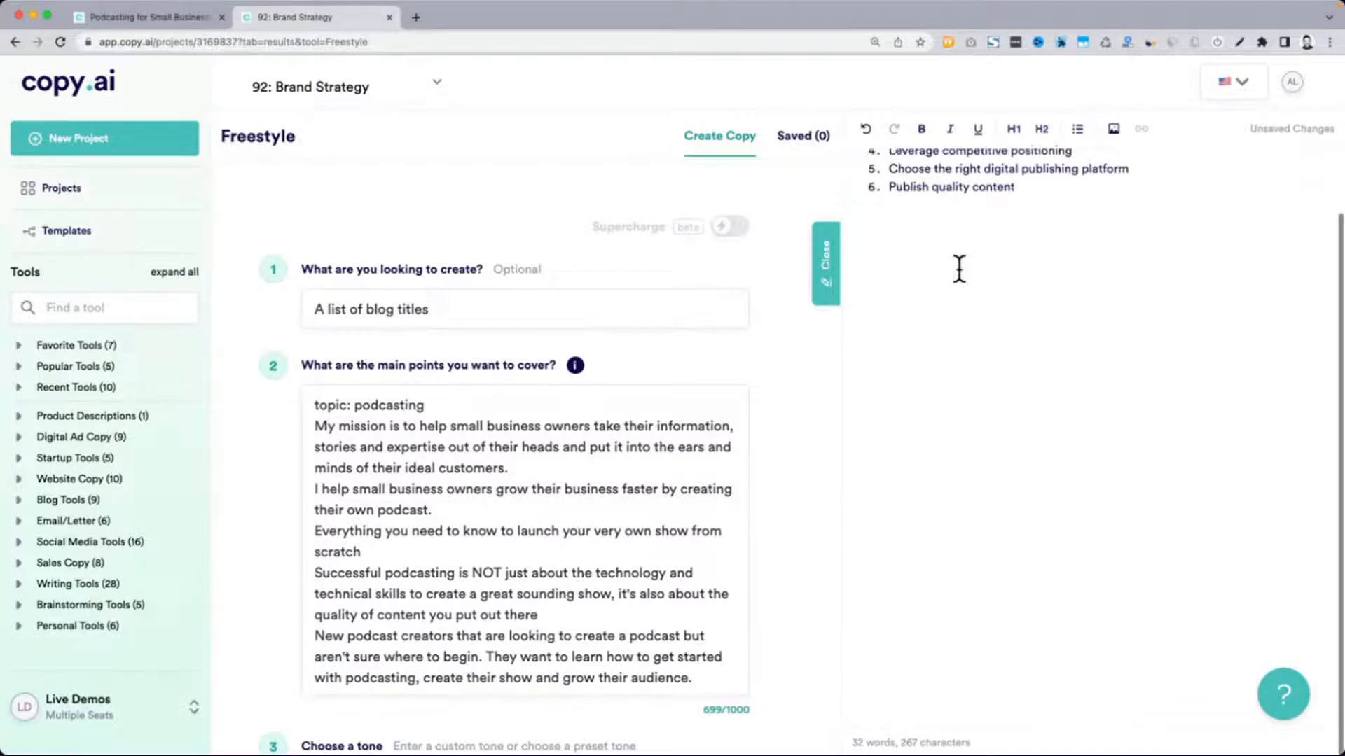
pyautogui.scroll(3, 959, 268)
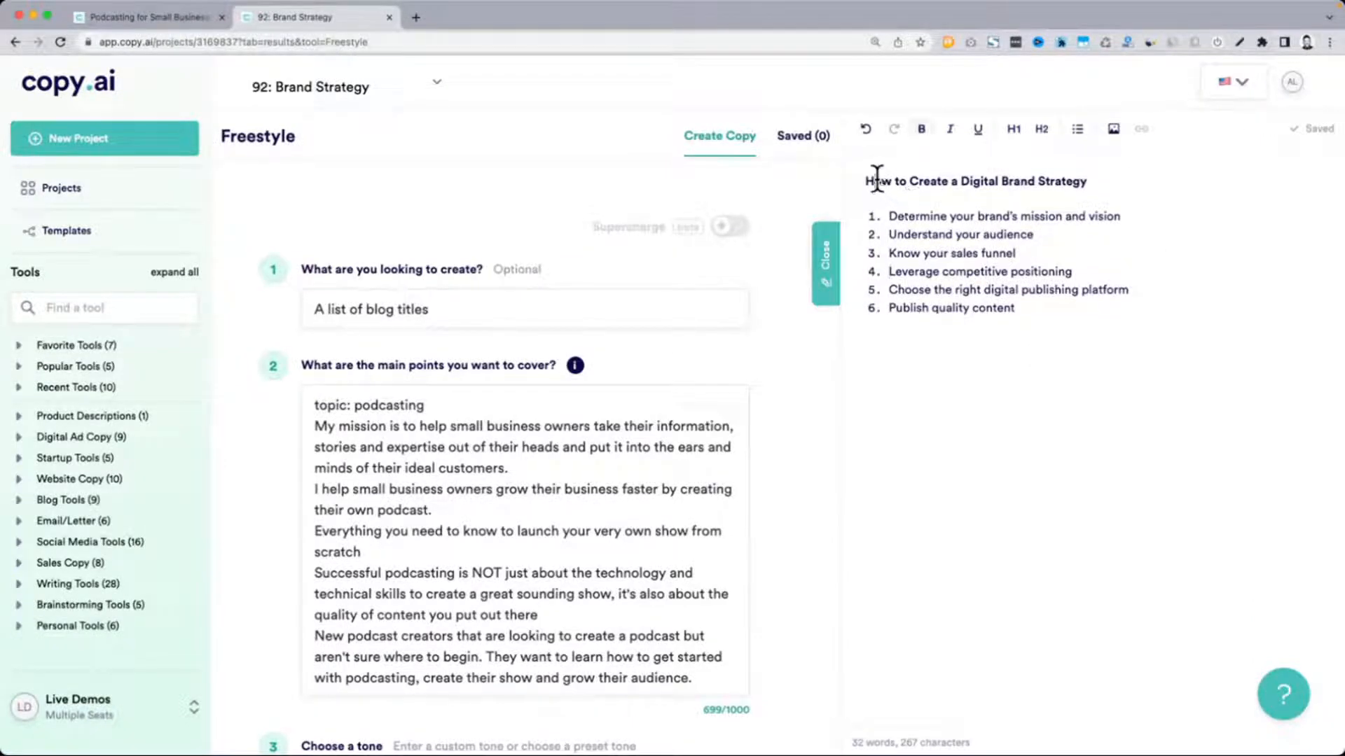
pyautogui.moveTo(877, 179); pyautogui.dragTo(1065, 423)
pyautogui.click(1095, 546)
pyautogui.scroll(-3, 1095, 546)
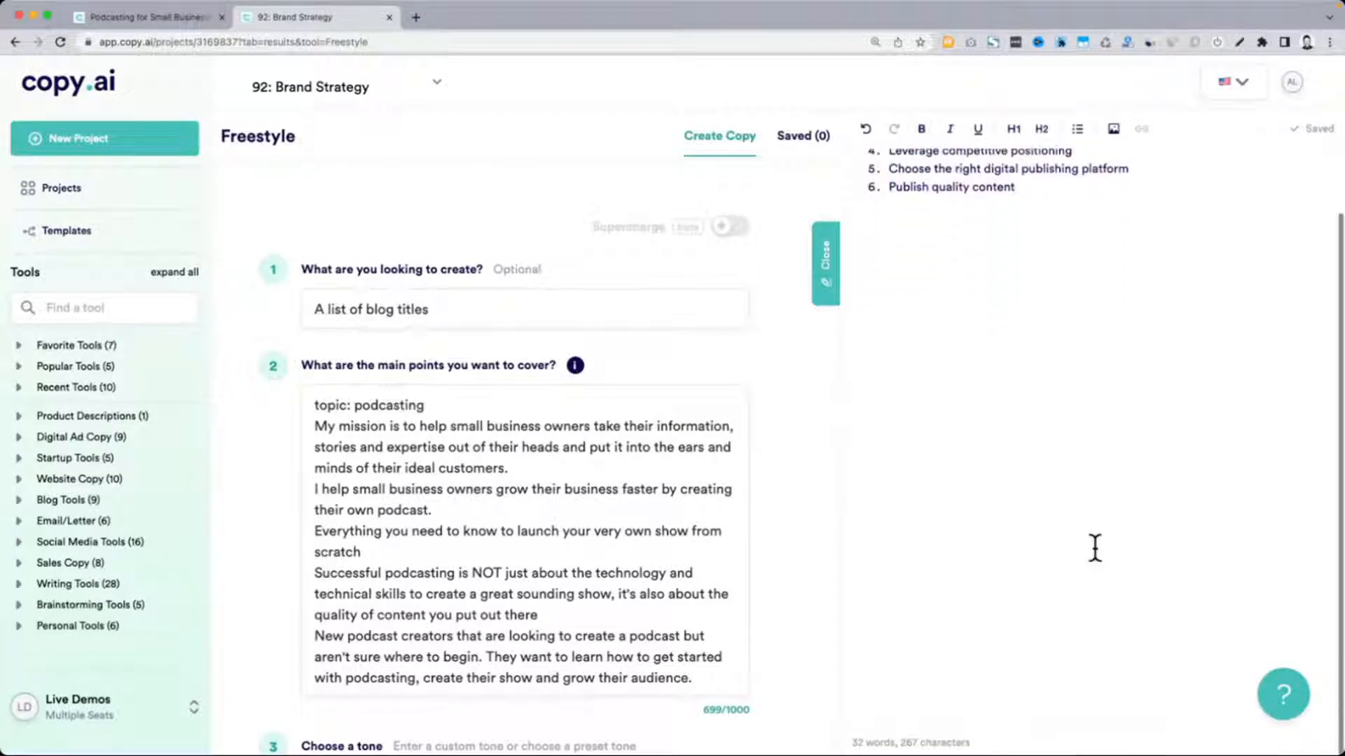
pyautogui.scroll(-10, 1095, 546)
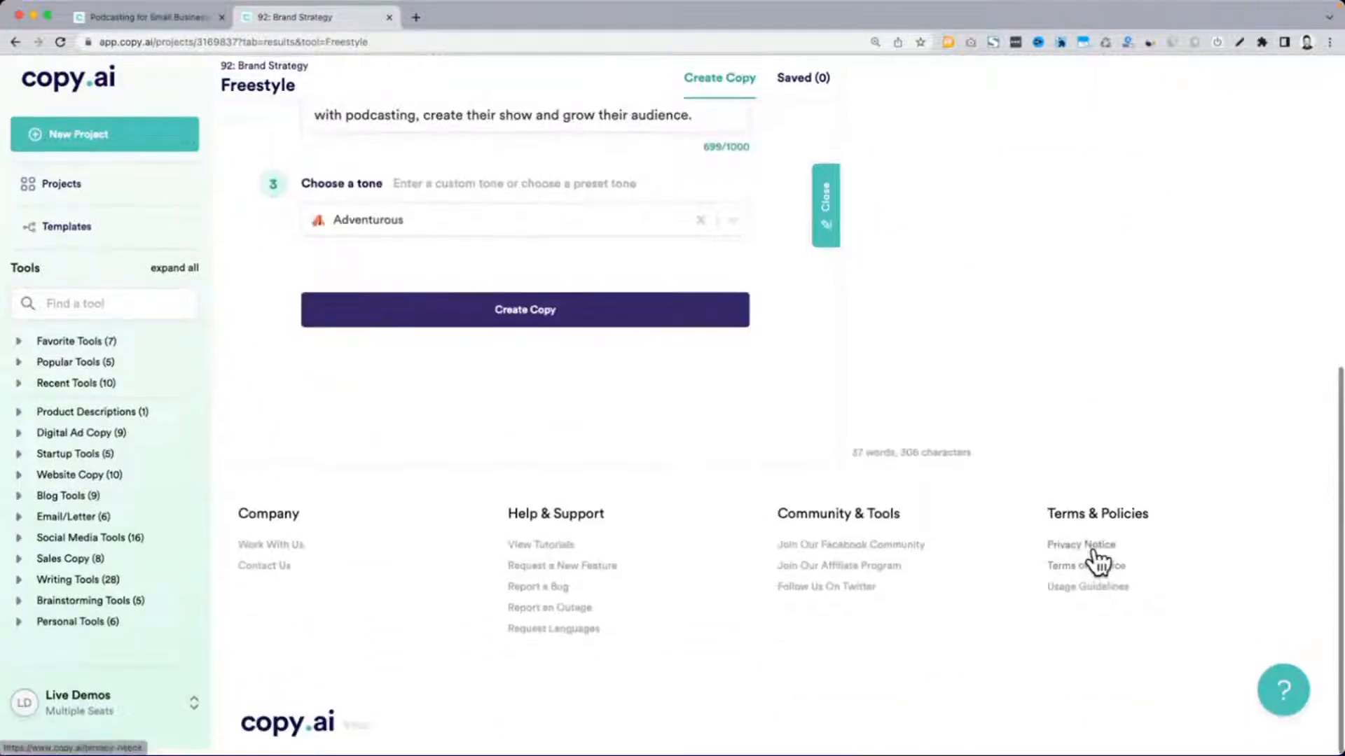
pyautogui.scroll(10, 1095, 549)
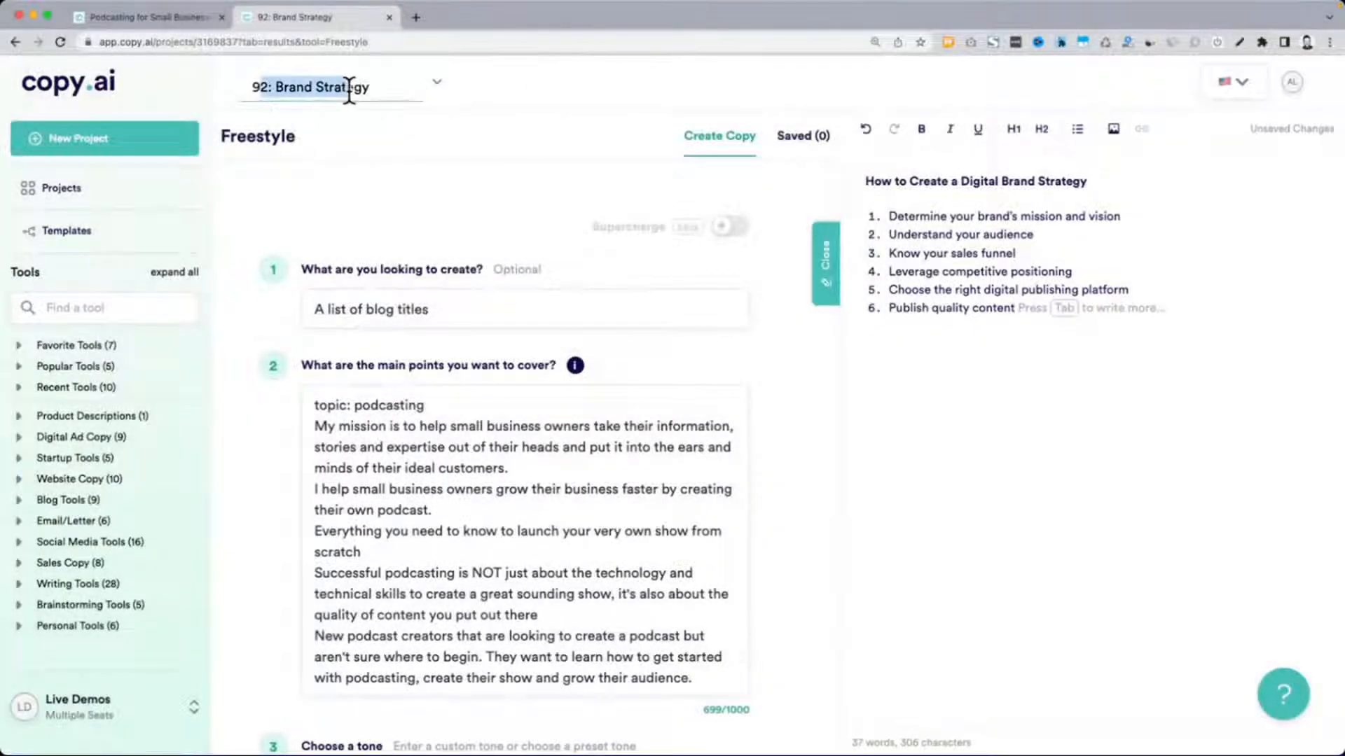
pyautogui.click(957, 234)
# Copy the audience sentence "They want to learn how to get started with podcasting, create their show and grow their audience" from the main points
pyautogui.click(620, 504)
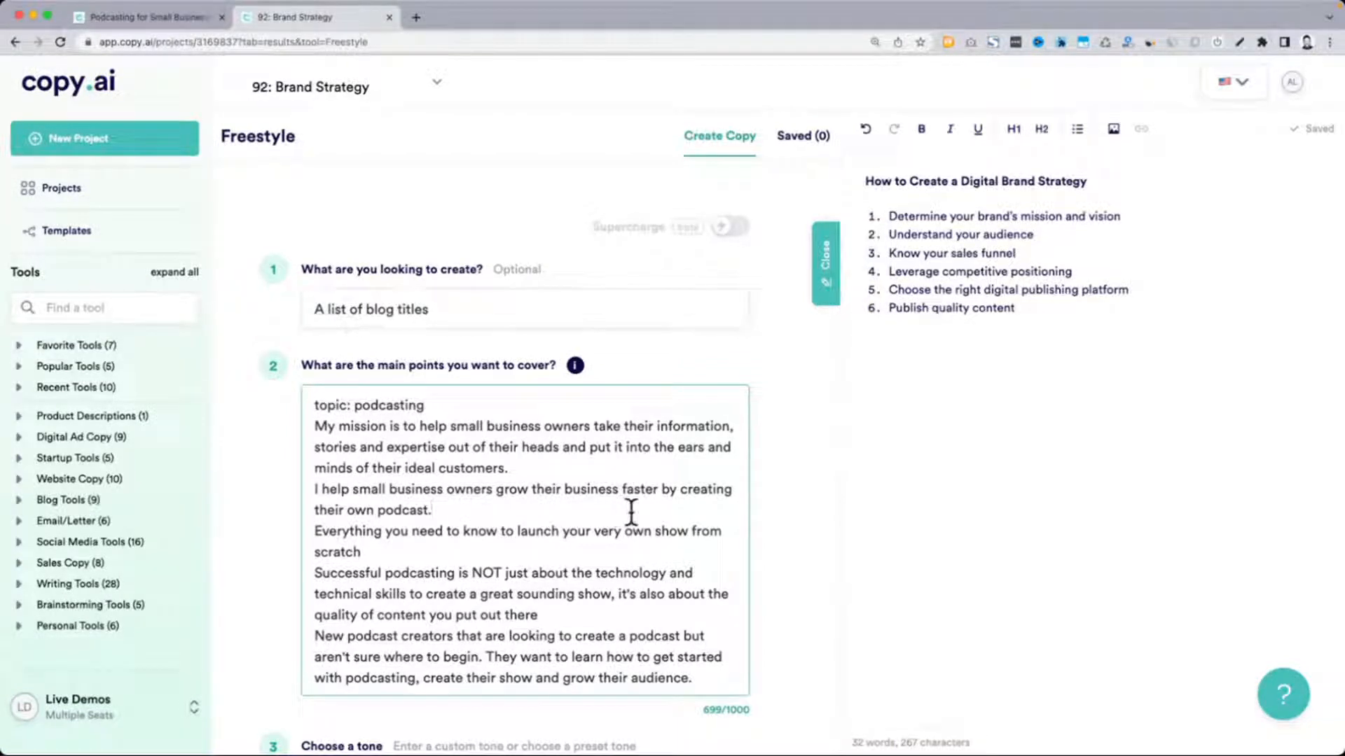
pyautogui.scroll(-1, 513, 489)
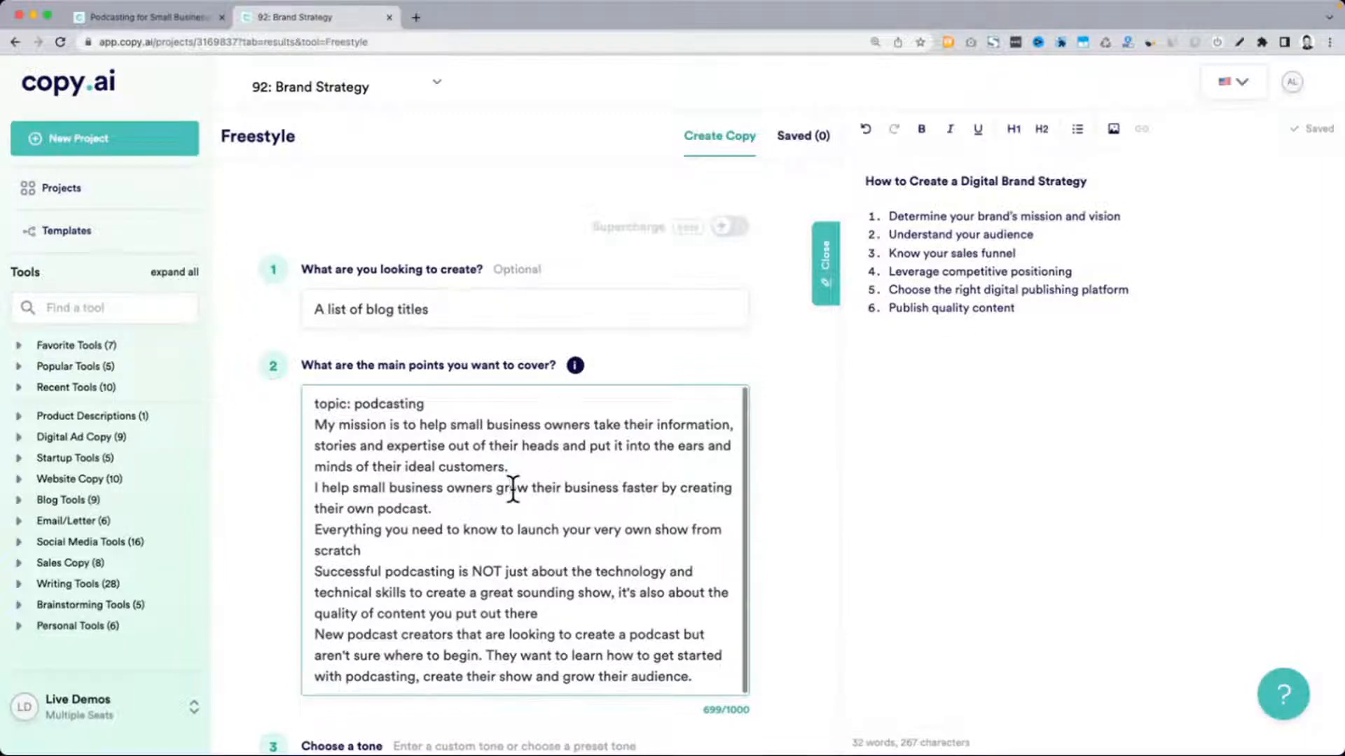
pyautogui.click(545, 571)
pyautogui.scroll(5, 545, 571)
pyautogui.scroll(-4, 545, 572)
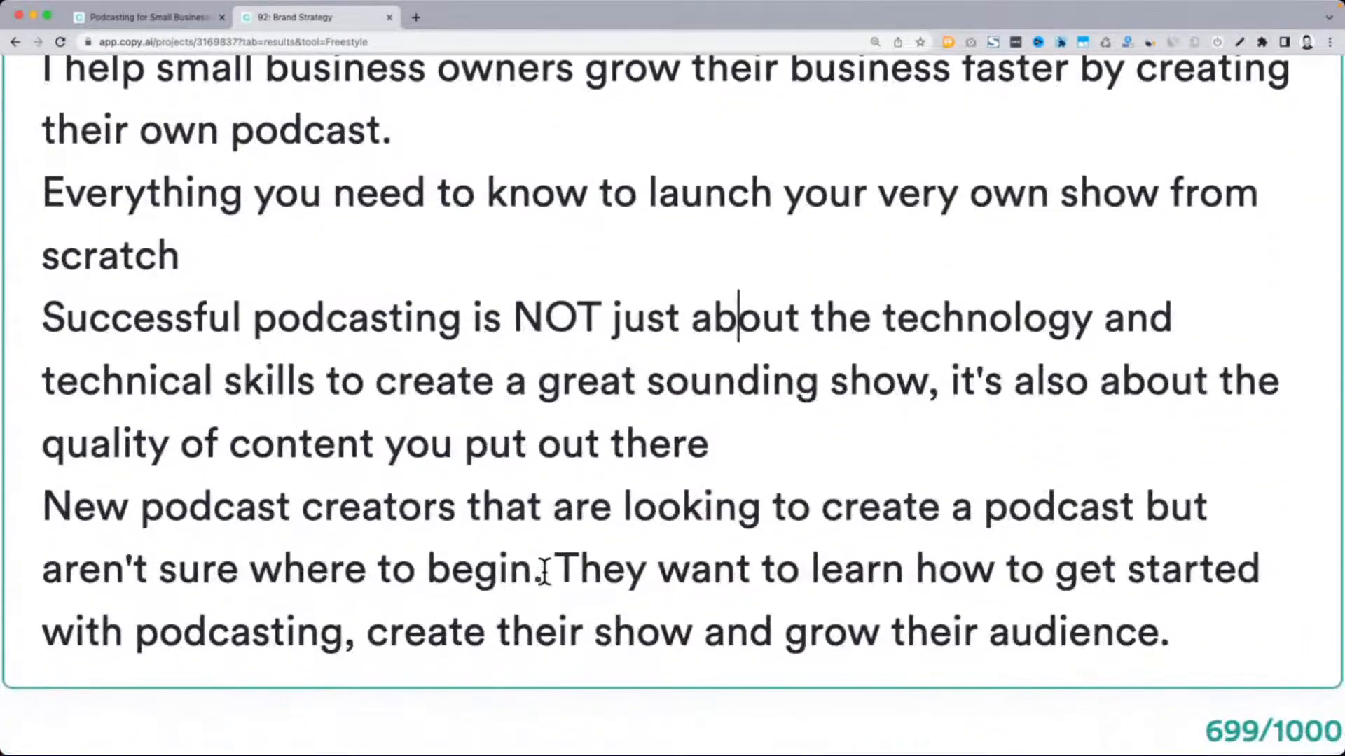
pyautogui.scroll(-2, 545, 572)
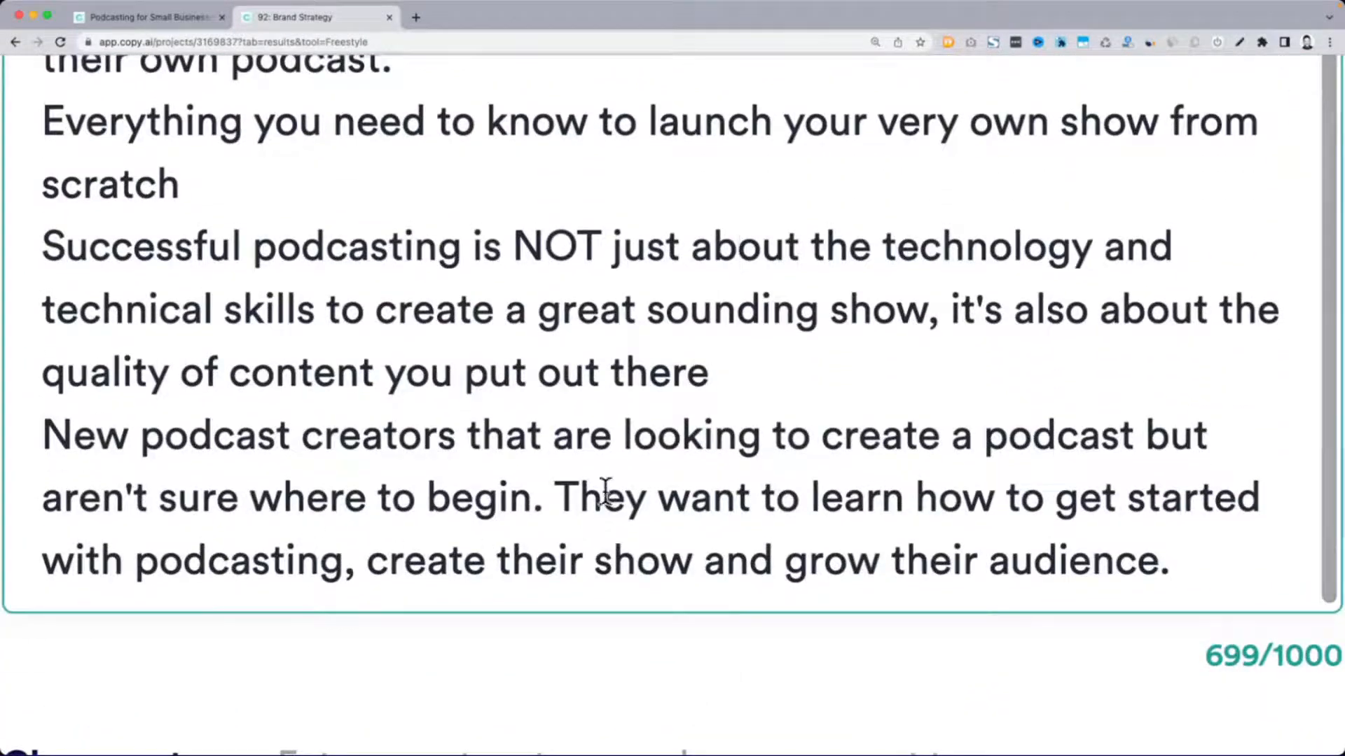
pyautogui.moveTo(558, 496); pyautogui.dragTo(1164, 585)
pyautogui.press('cmd+c')
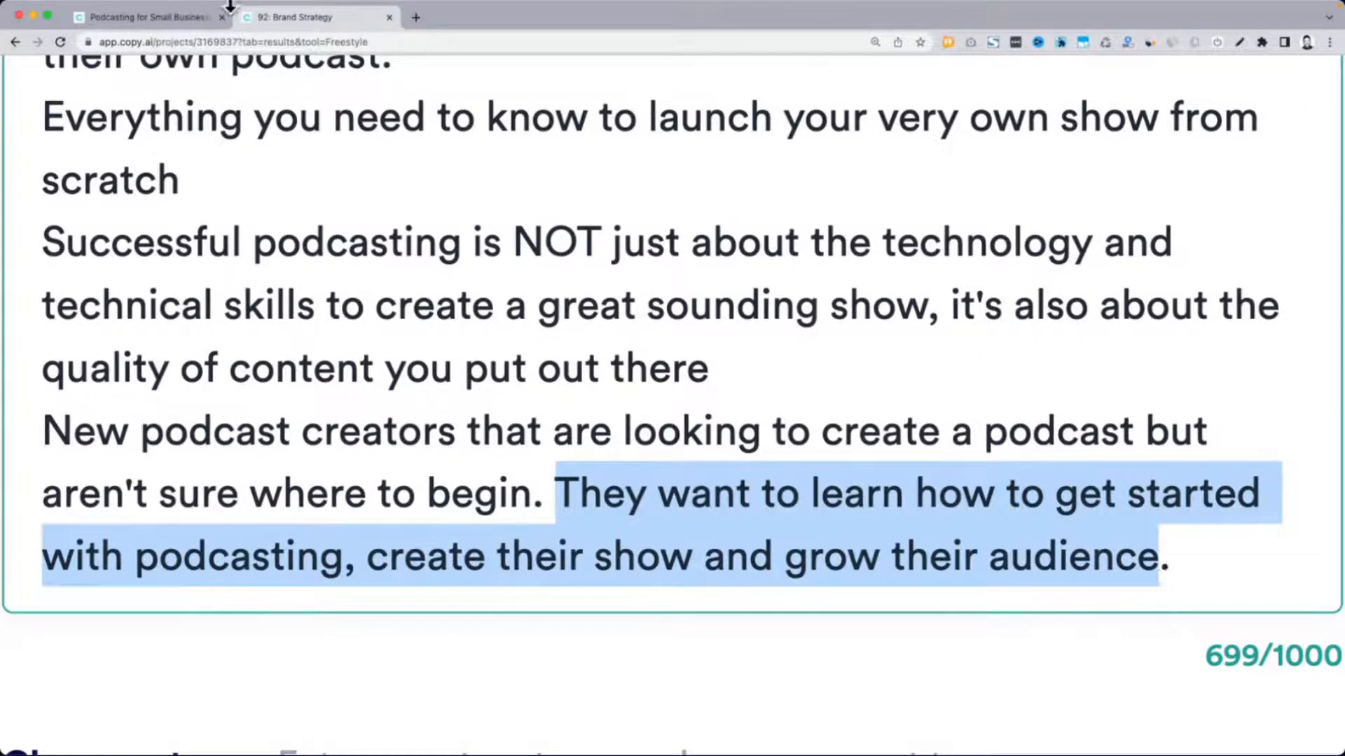
# Return to the First Draft Wizard and append a hyphen and the copied audience sentence to the blog title
pyautogui.click(195, 18)
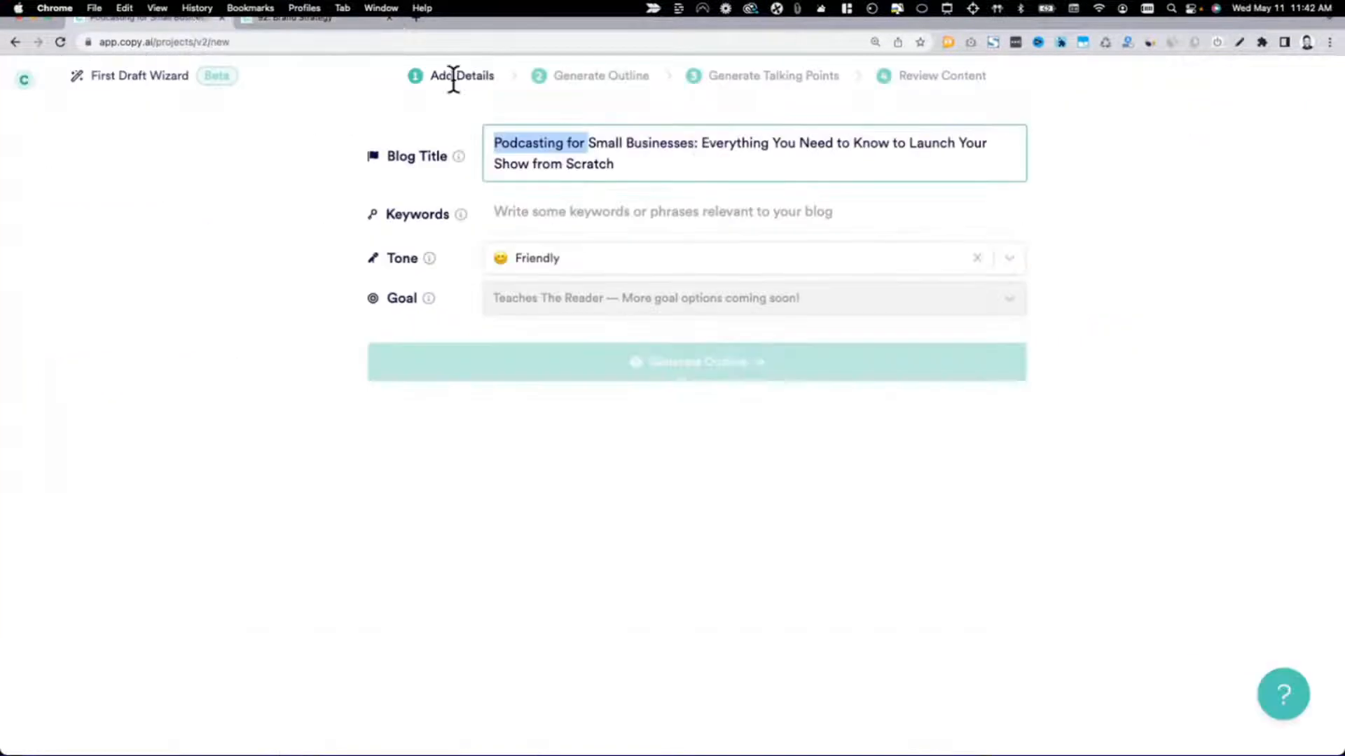
pyautogui.click(691, 162)
pyautogui.write('-')
pyautogui.press('cmd+v')
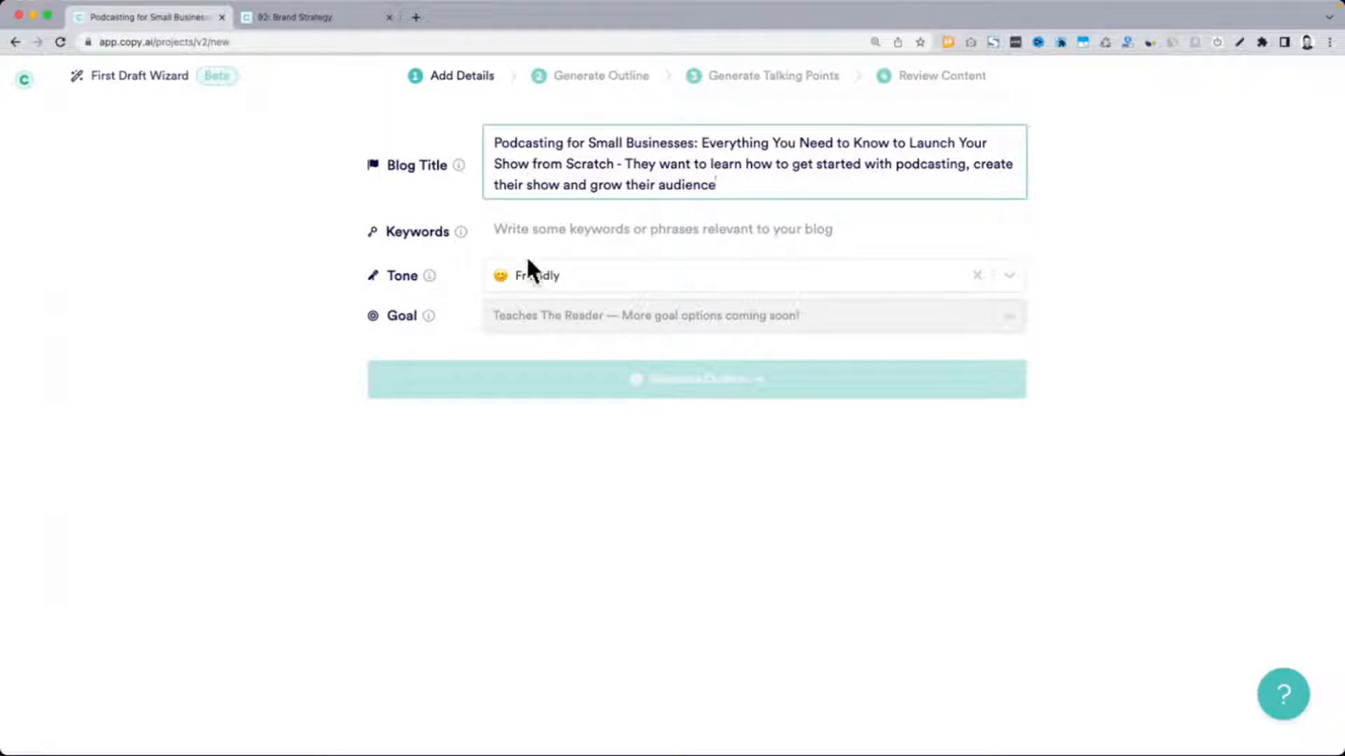
# Enter the keywords "Podcasting for Small Businesses, podcasting, grow your audience, grow your business faster", reusing the title's opening phrase
pyautogui.click(694, 142)
pyautogui.press('shift+super+Left')
pyautogui.press('super+c')
pyautogui.click(603, 218)
pyautogui.press('super+v')
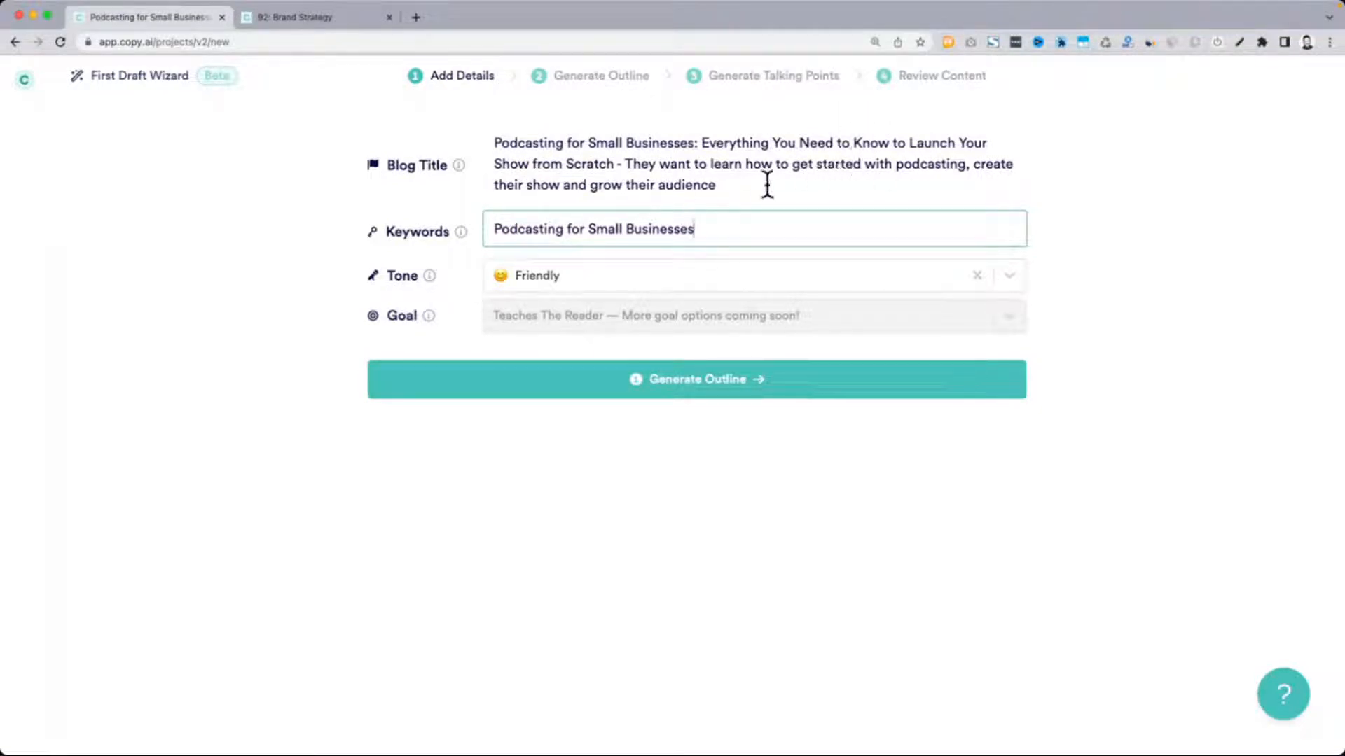
pyautogui.write(', podcasting, grow your ')
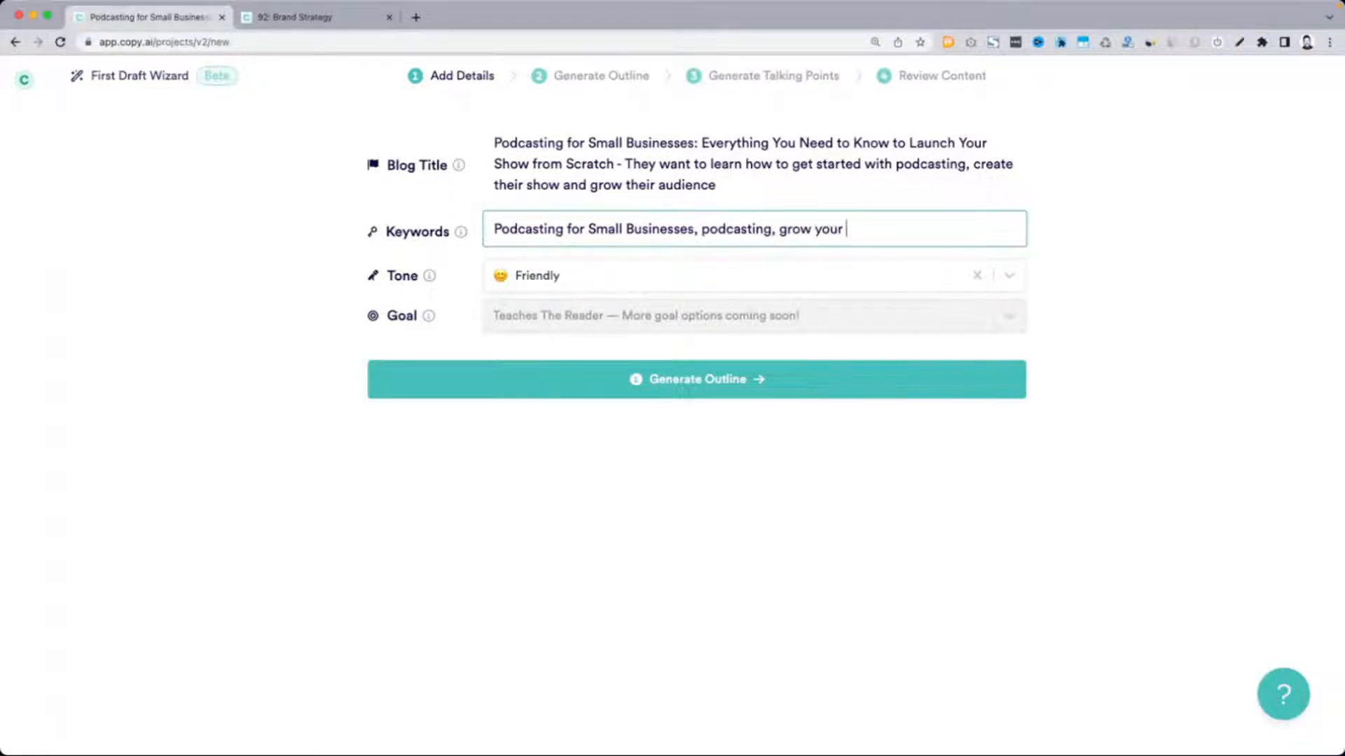
pyautogui.write('audience, grow your bu')
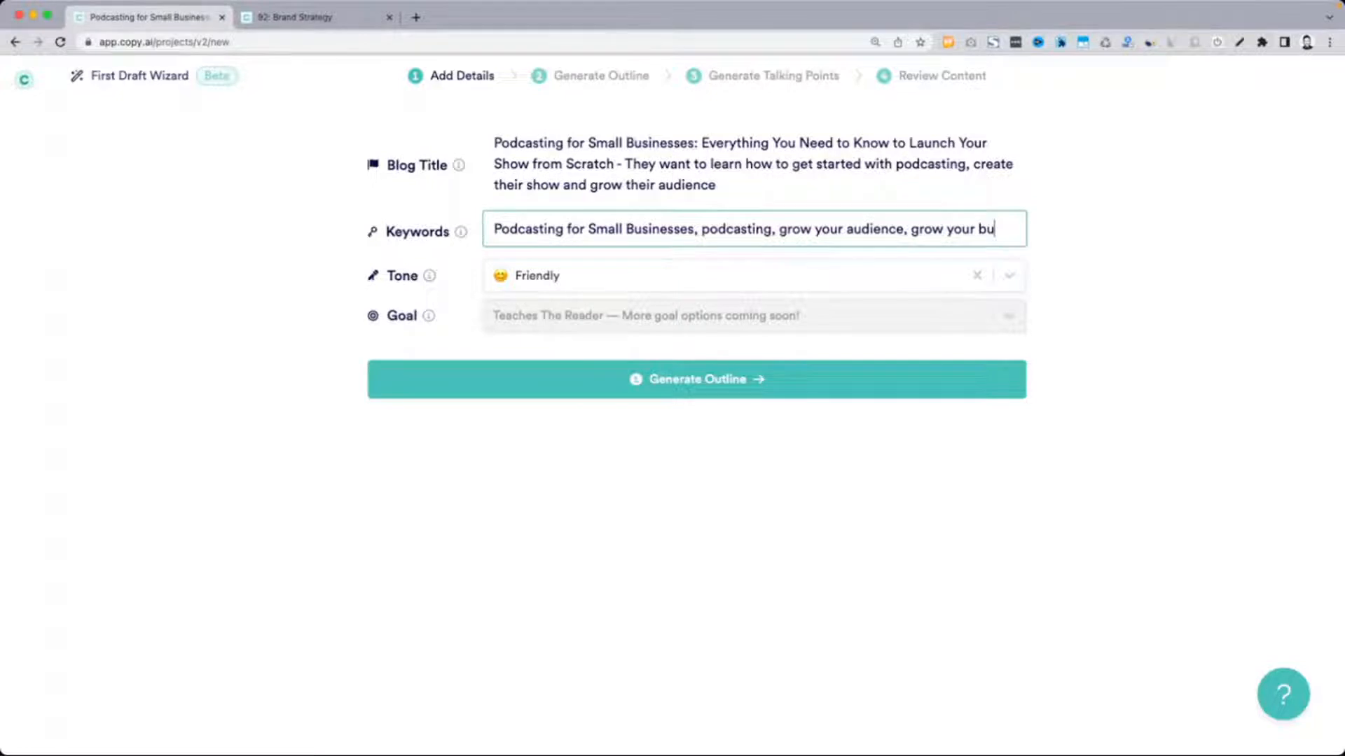
pyautogui.write('siness faster')
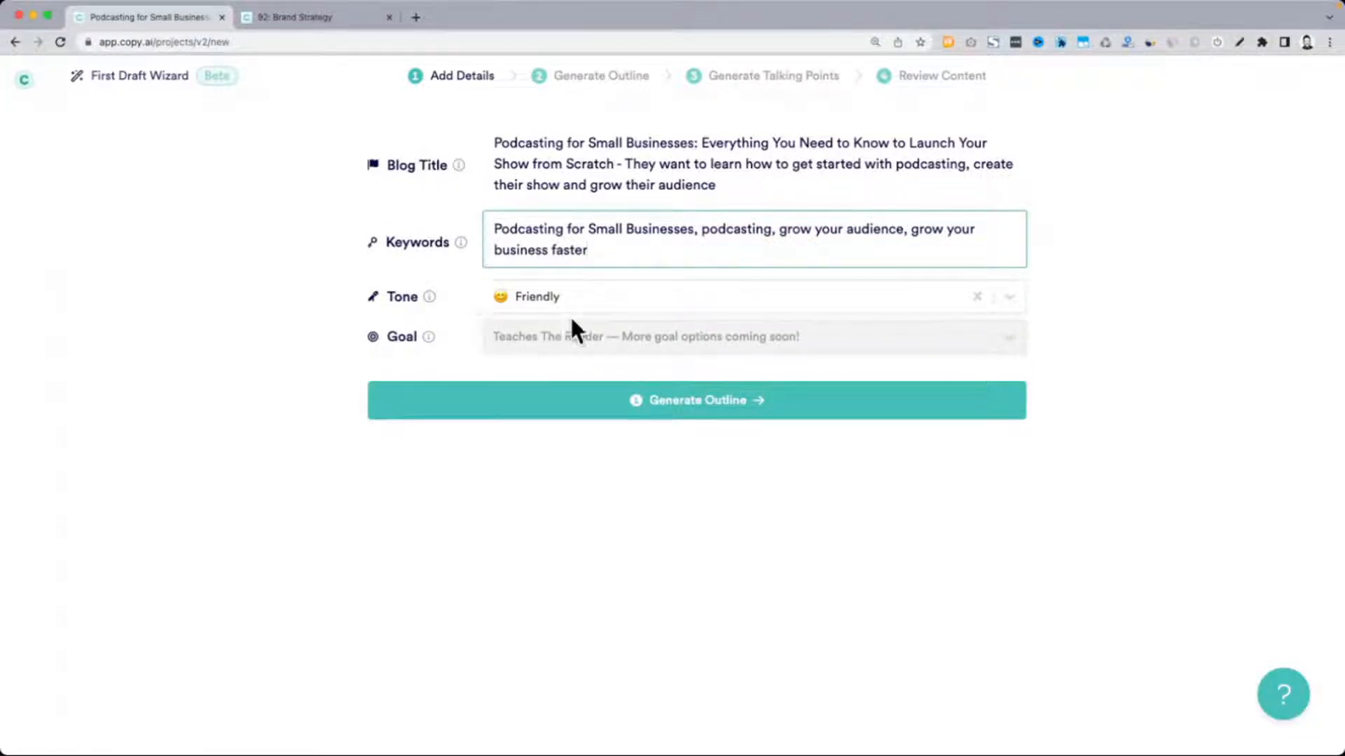
# Set the blog's tone to Adventurous and generate the outline
pyautogui.click(535, 300)
pyautogui.scroll(-3, 569, 501)
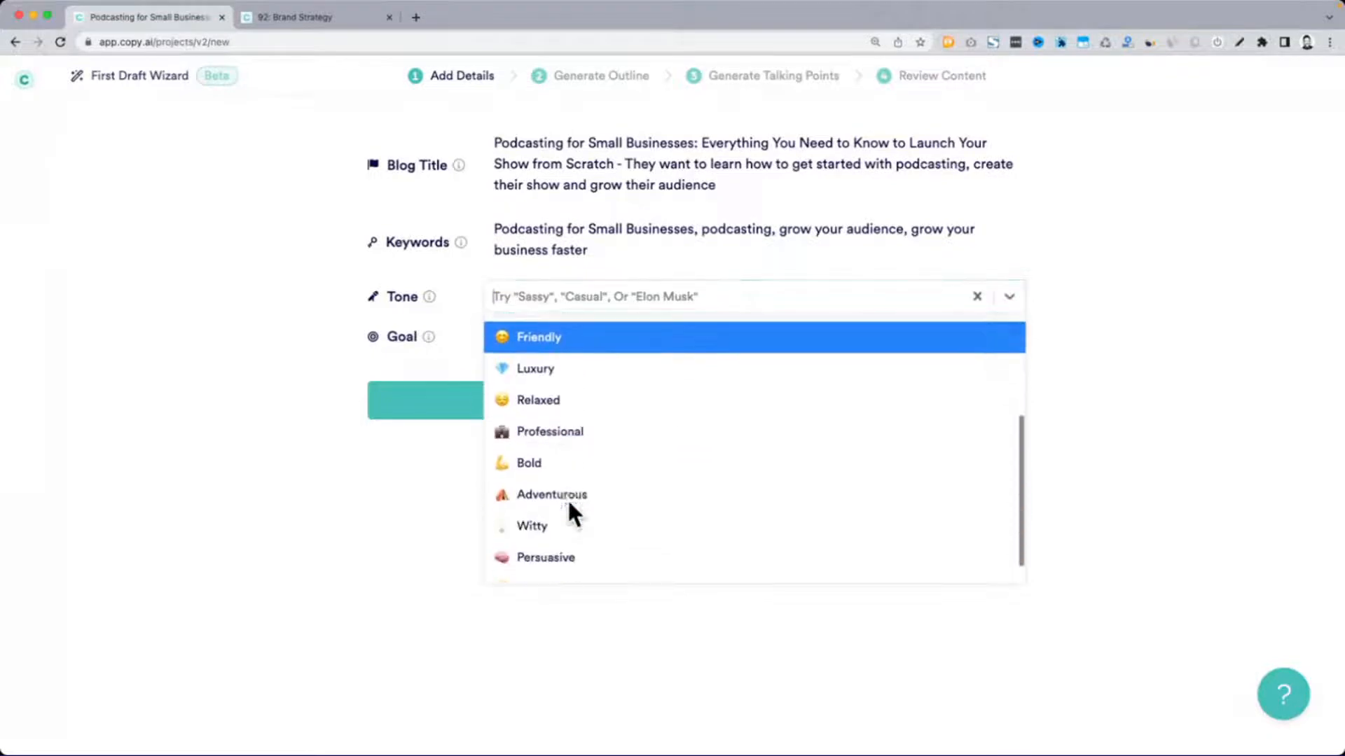
pyautogui.click(590, 493)
pyautogui.click(651, 417)
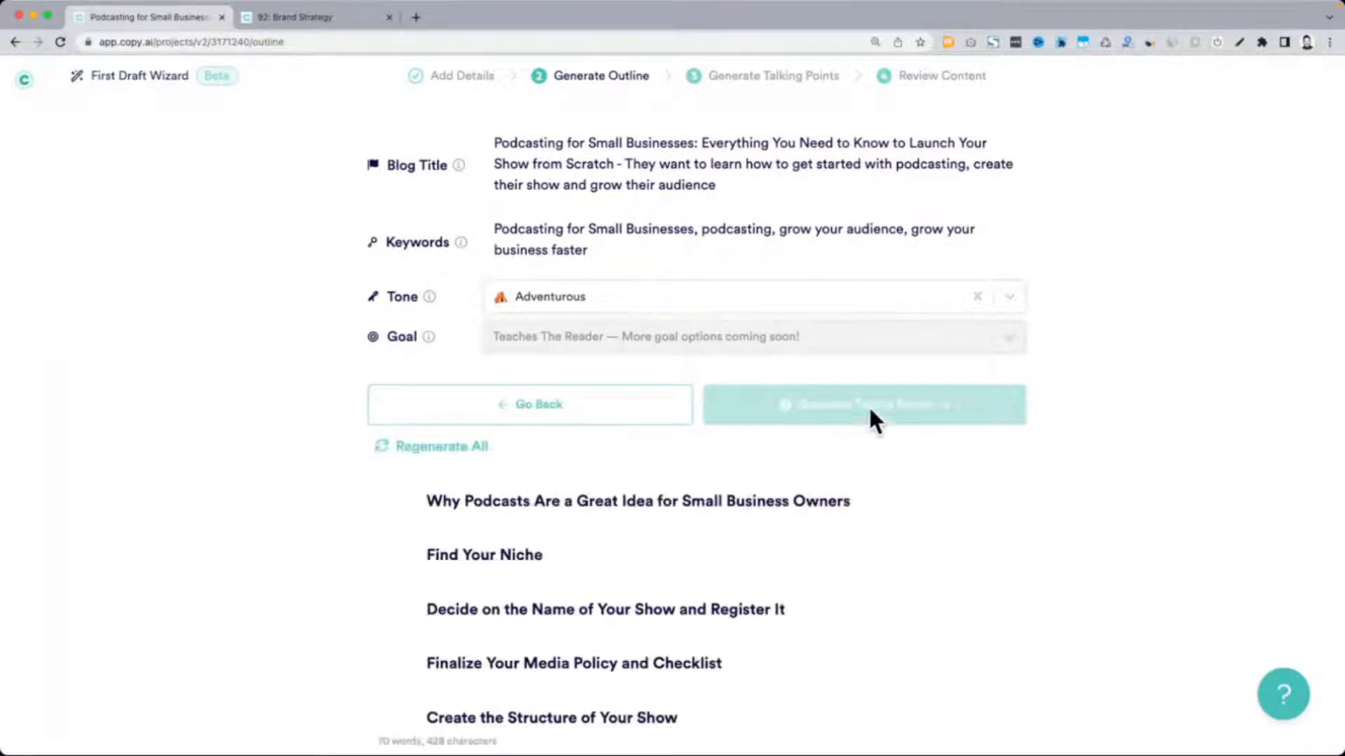
# Review the generated outline, delete the "Finalize Your Media Policy and Checklist" section, and generate the talking points
pyautogui.scroll(-3, 577, 207)
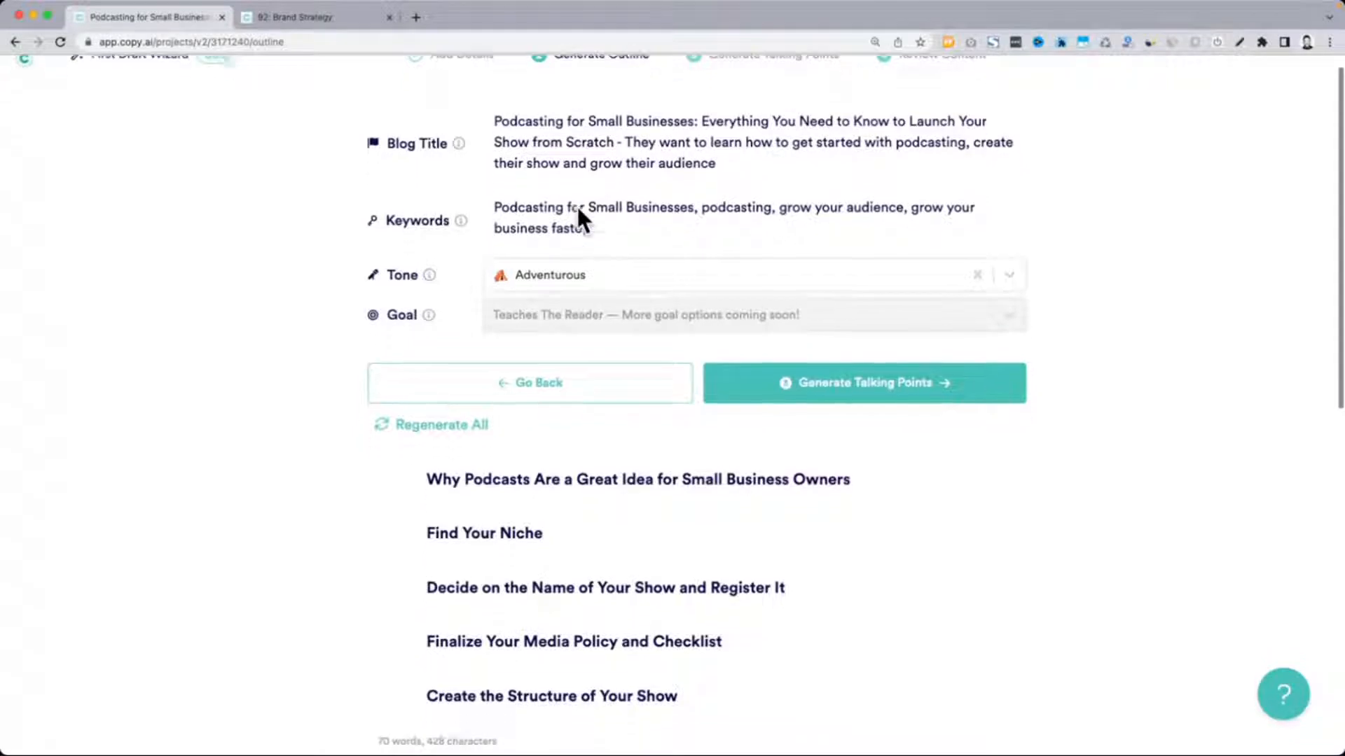
pyautogui.scroll(-2, 576, 204)
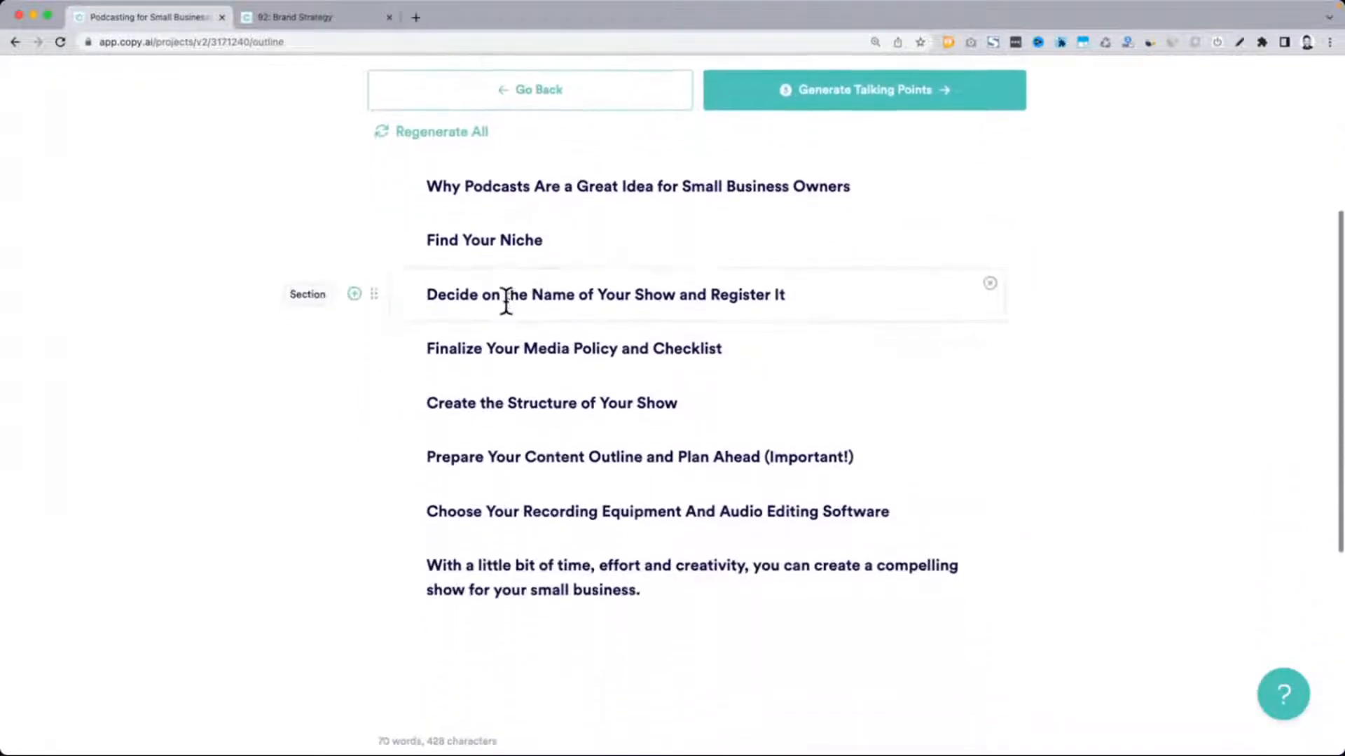
pyautogui.scroll(1, 770, 276)
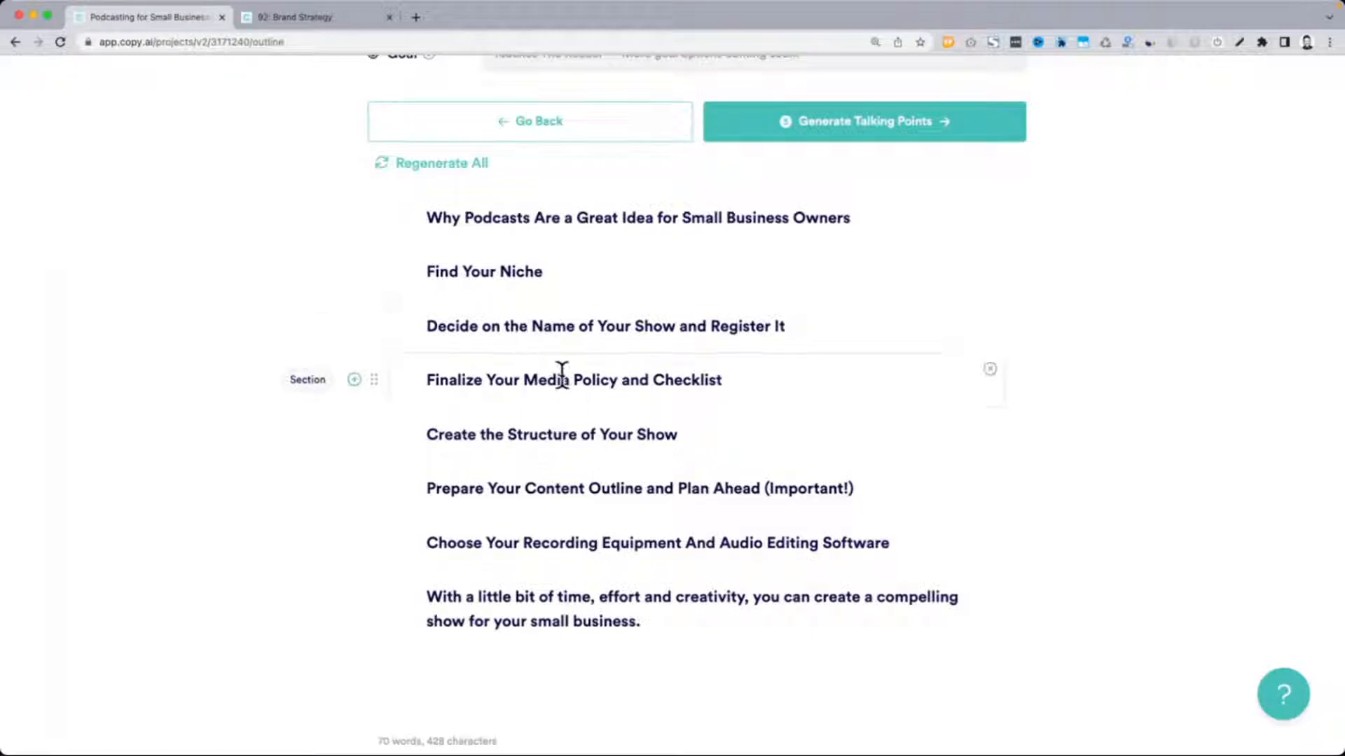
pyautogui.scroll(-1, 793, 380)
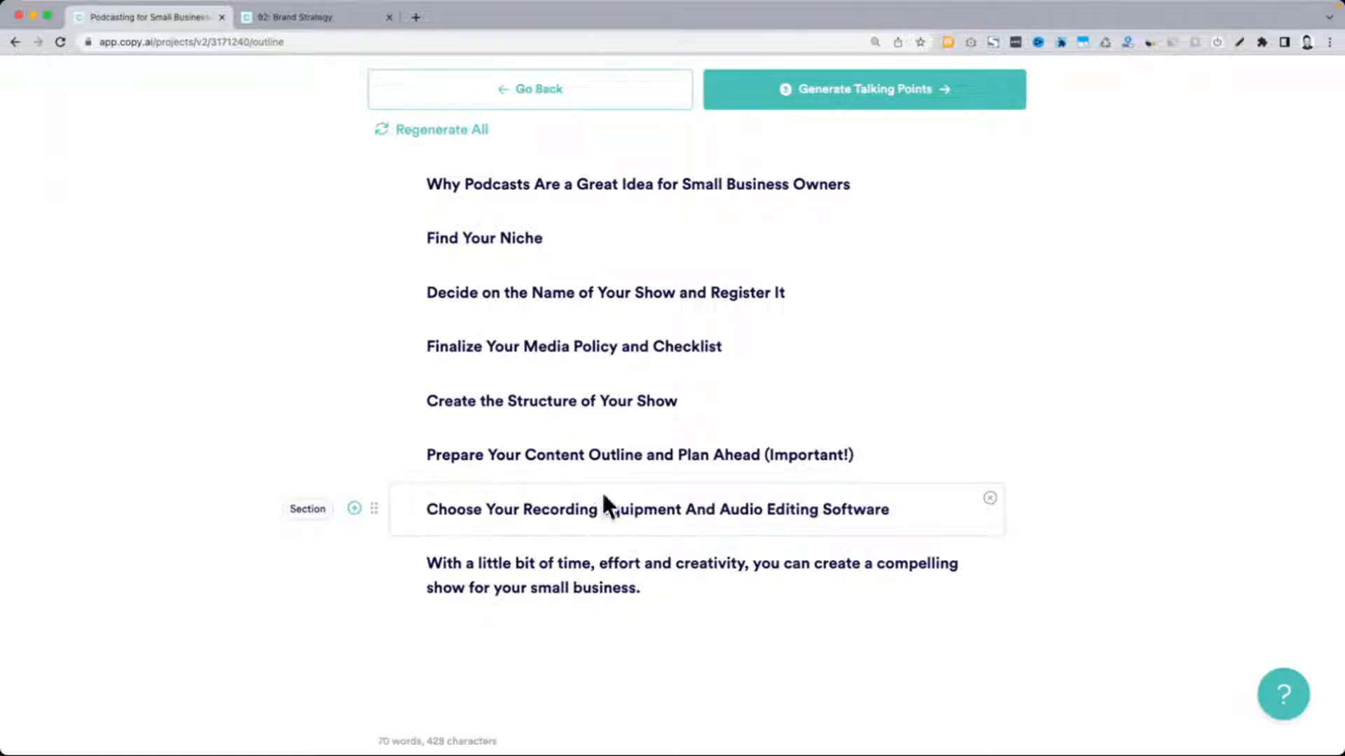
pyautogui.scroll(-1, 719, 530)
pyautogui.scroll(2, 770, 587)
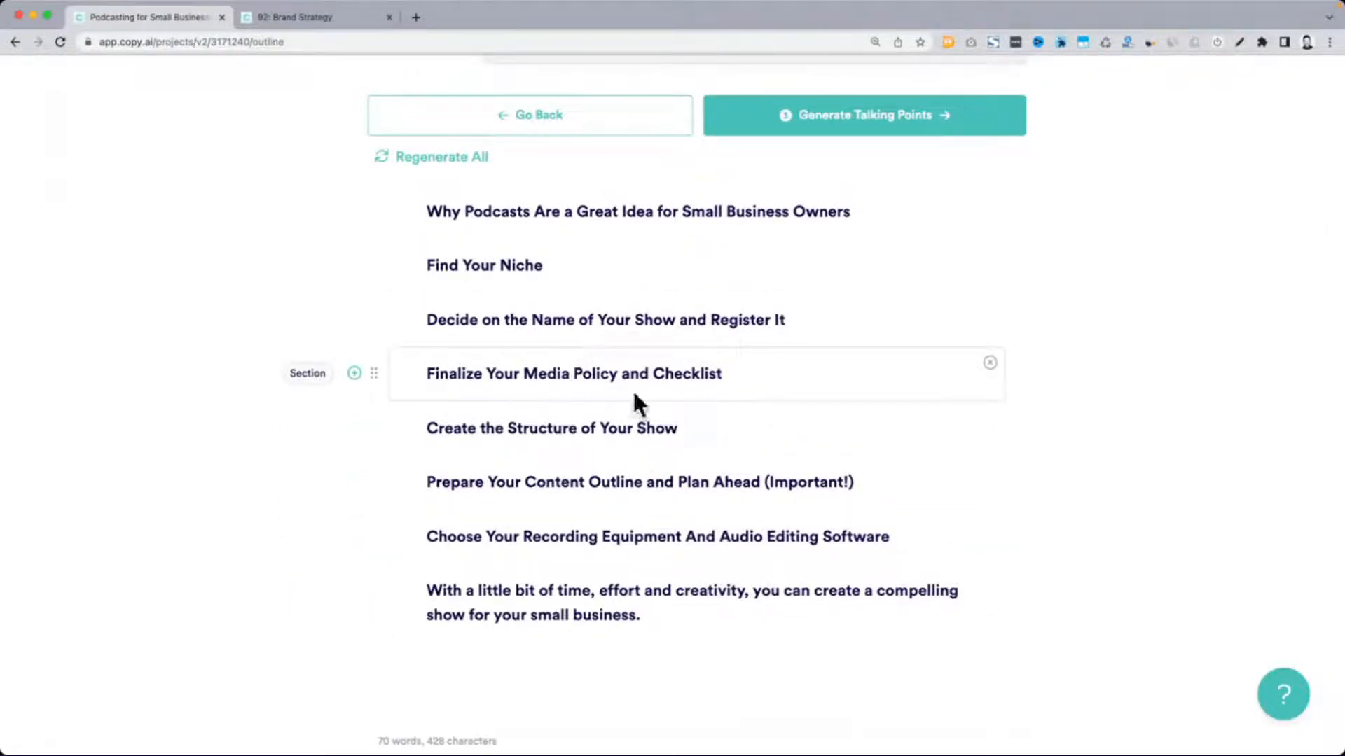
pyautogui.click(989, 362)
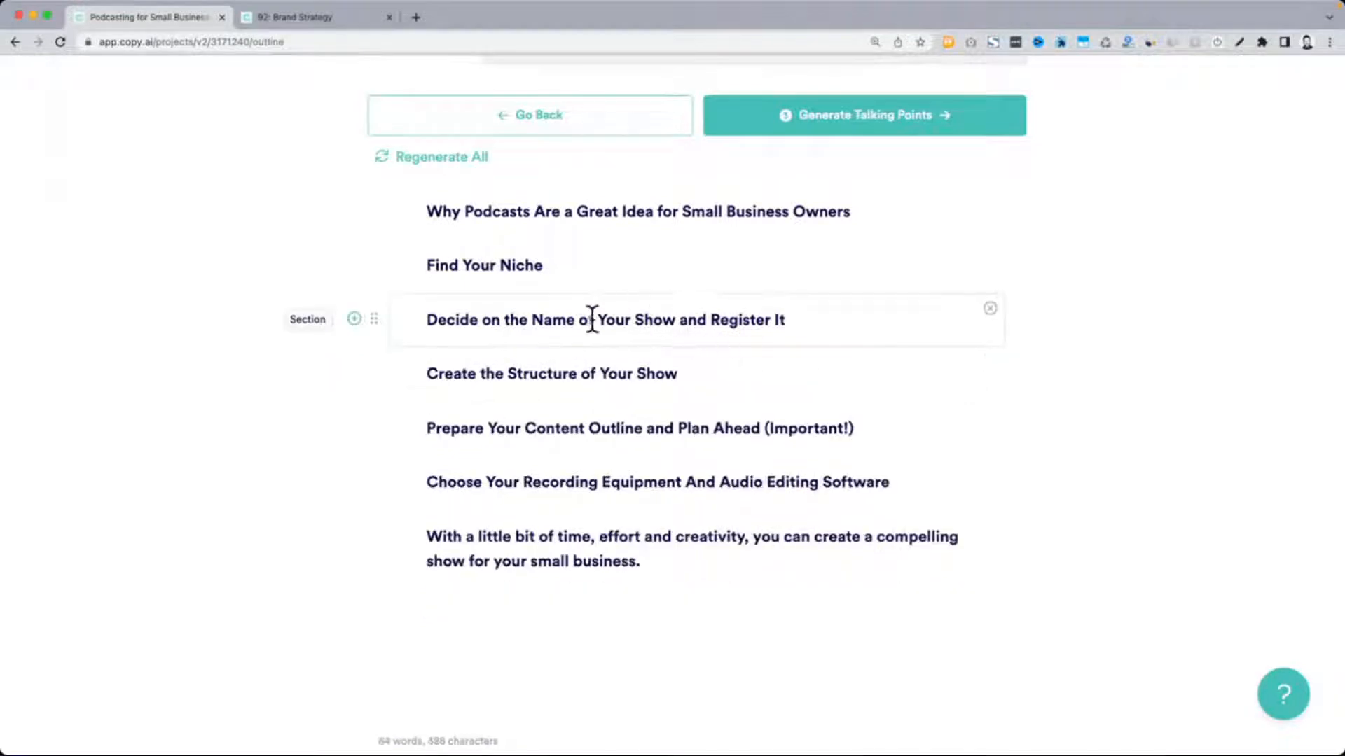
pyautogui.scroll(5, 566, 258)
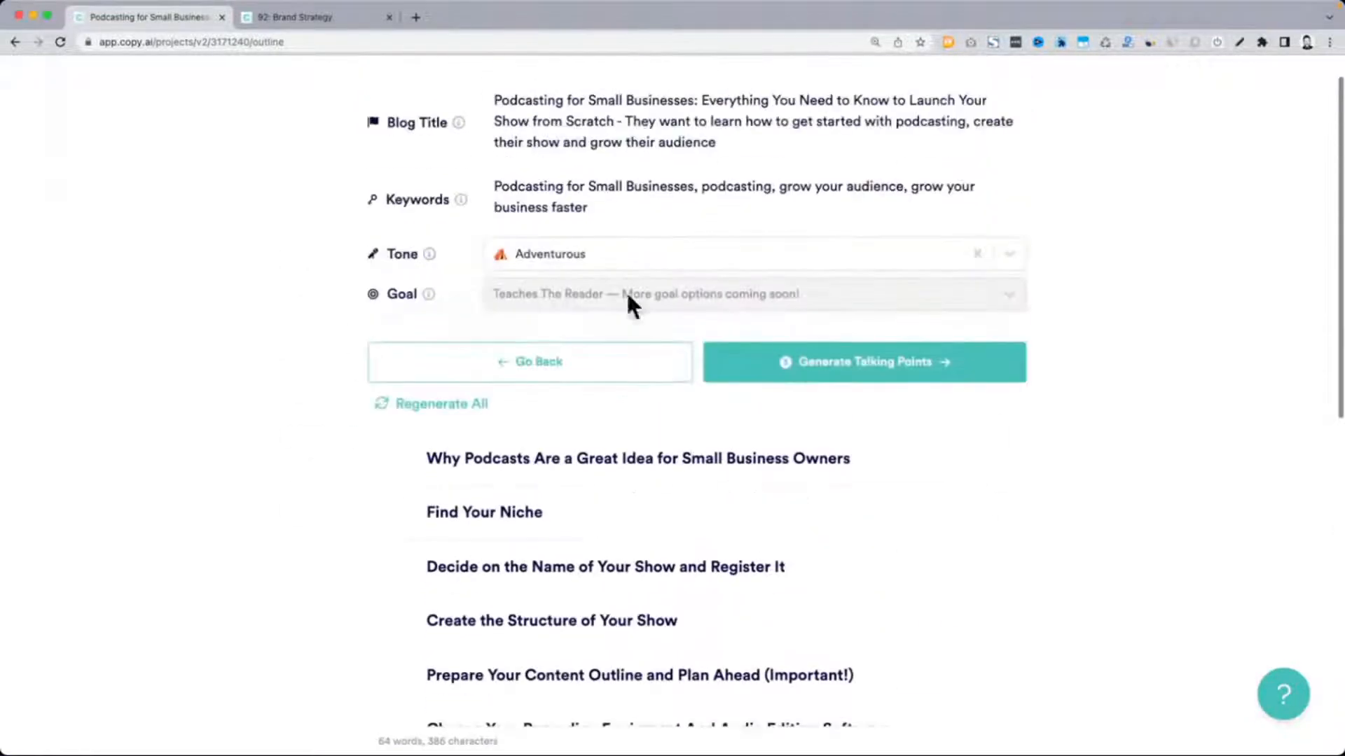
pyautogui.click(871, 372)
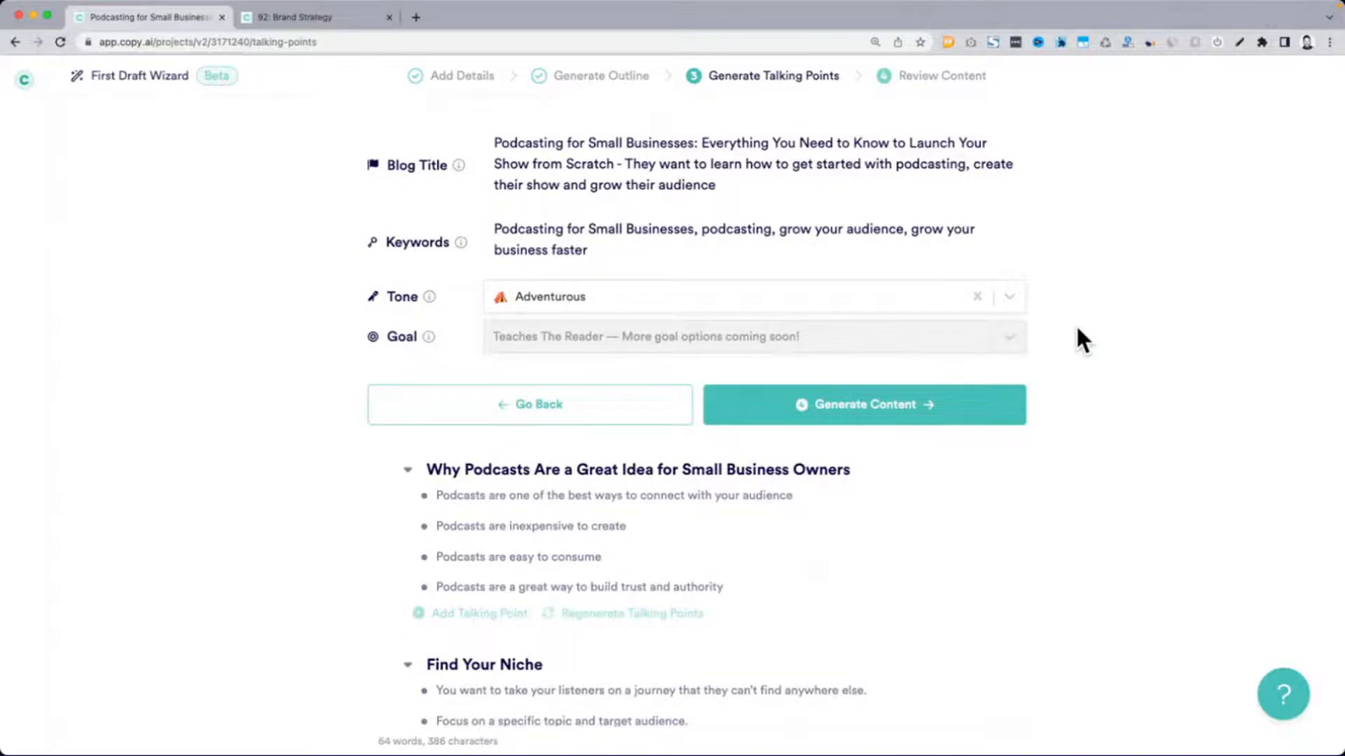
# Review the generated talking points for each blog section and generate the blog content
pyautogui.scroll(-5, 1079, 336)
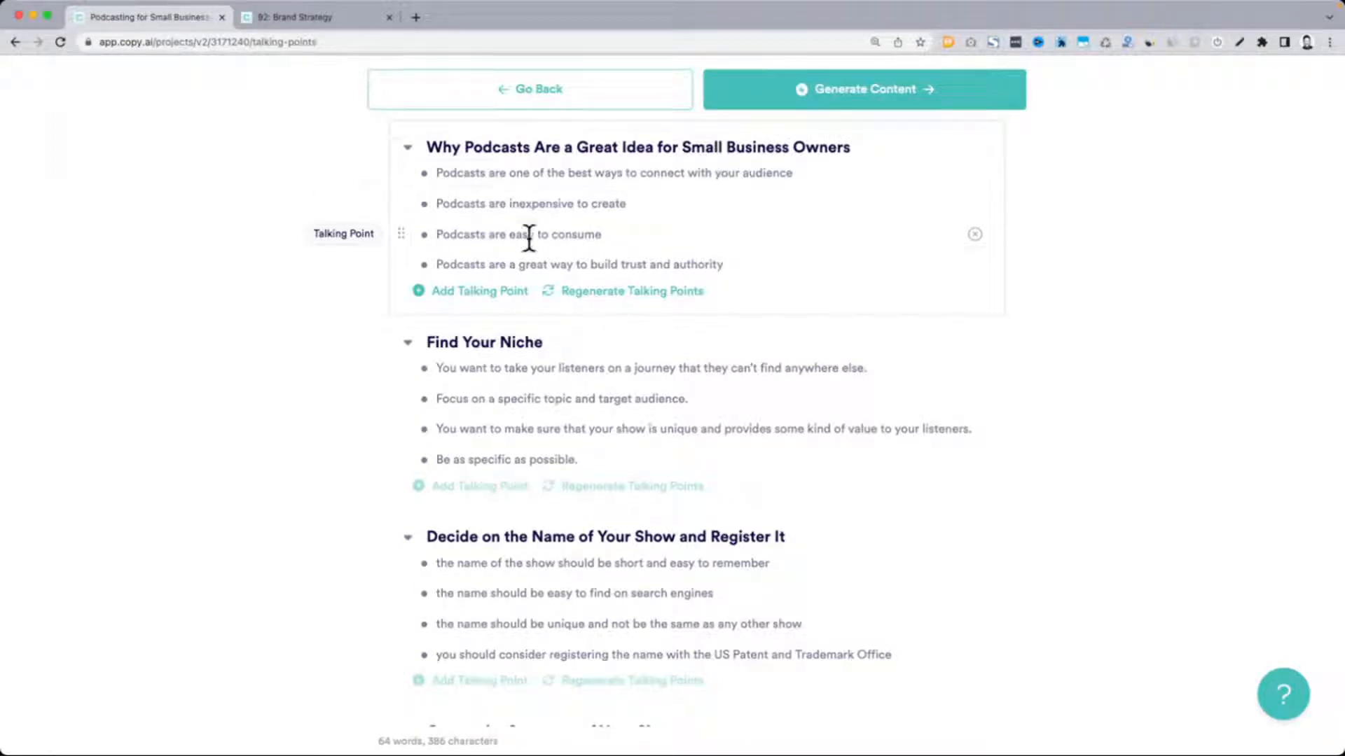
pyautogui.scroll(-3, 521, 259)
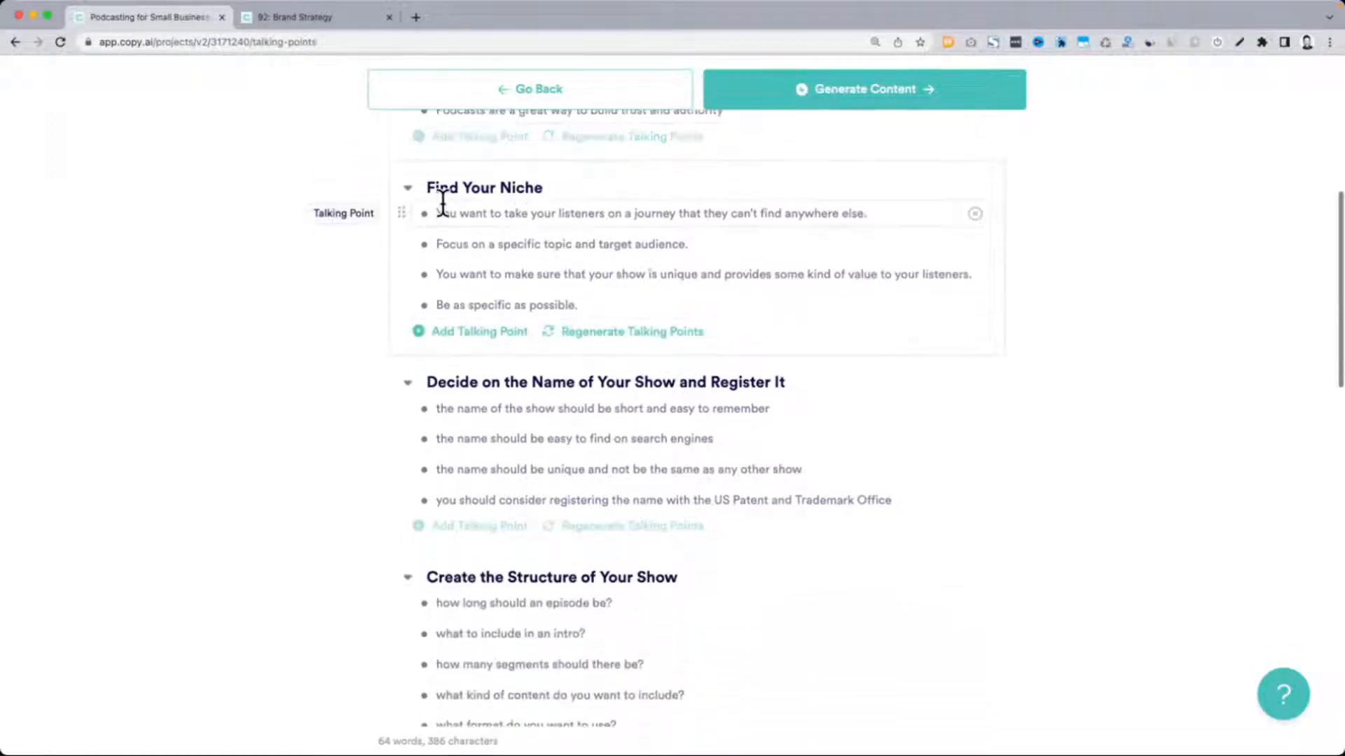
pyautogui.scroll(-8, 607, 228)
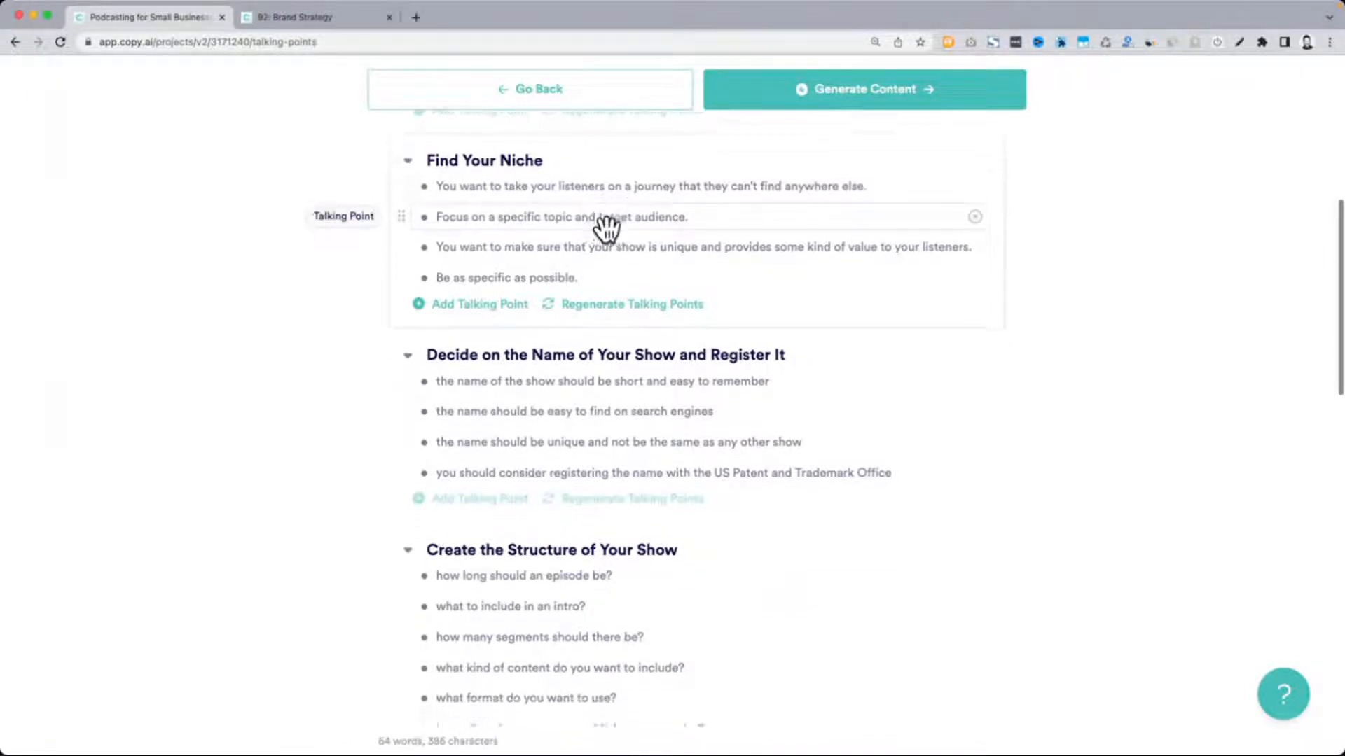
pyautogui.scroll(12, 607, 227)
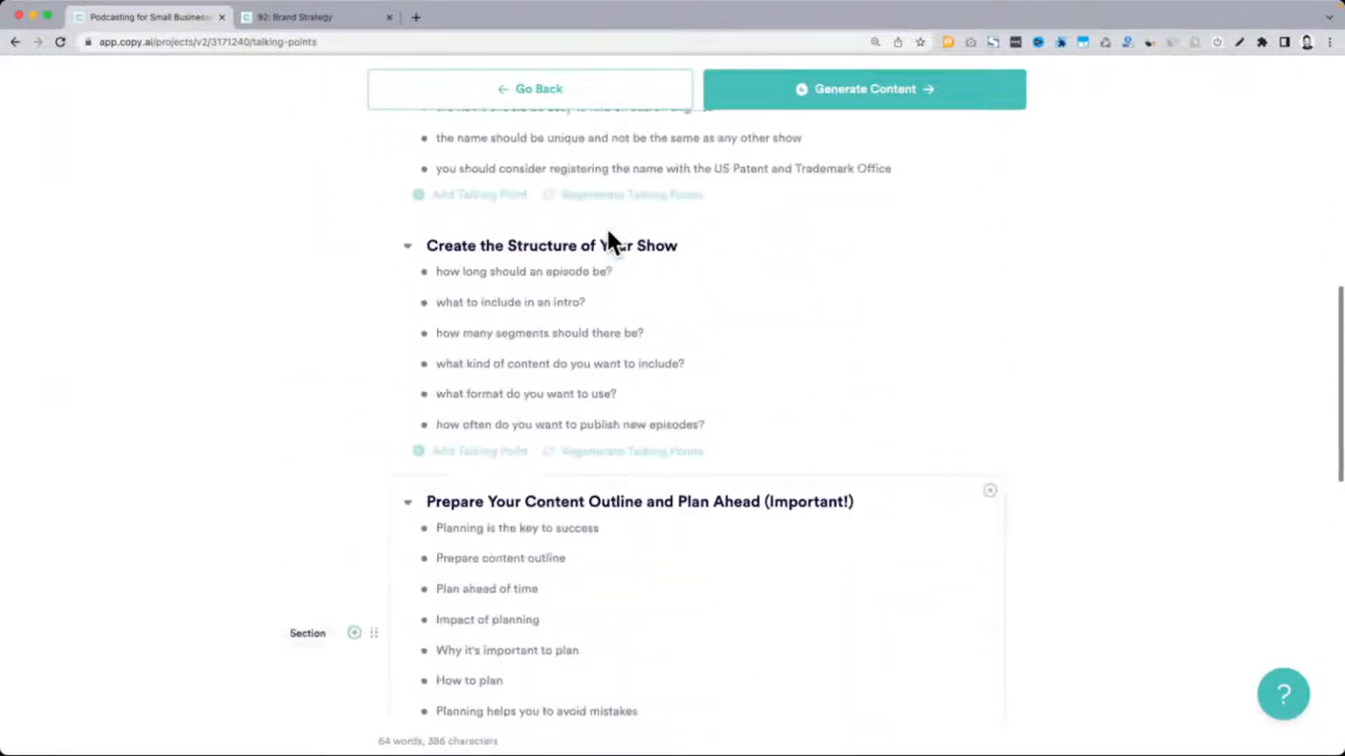
pyautogui.click(857, 213)
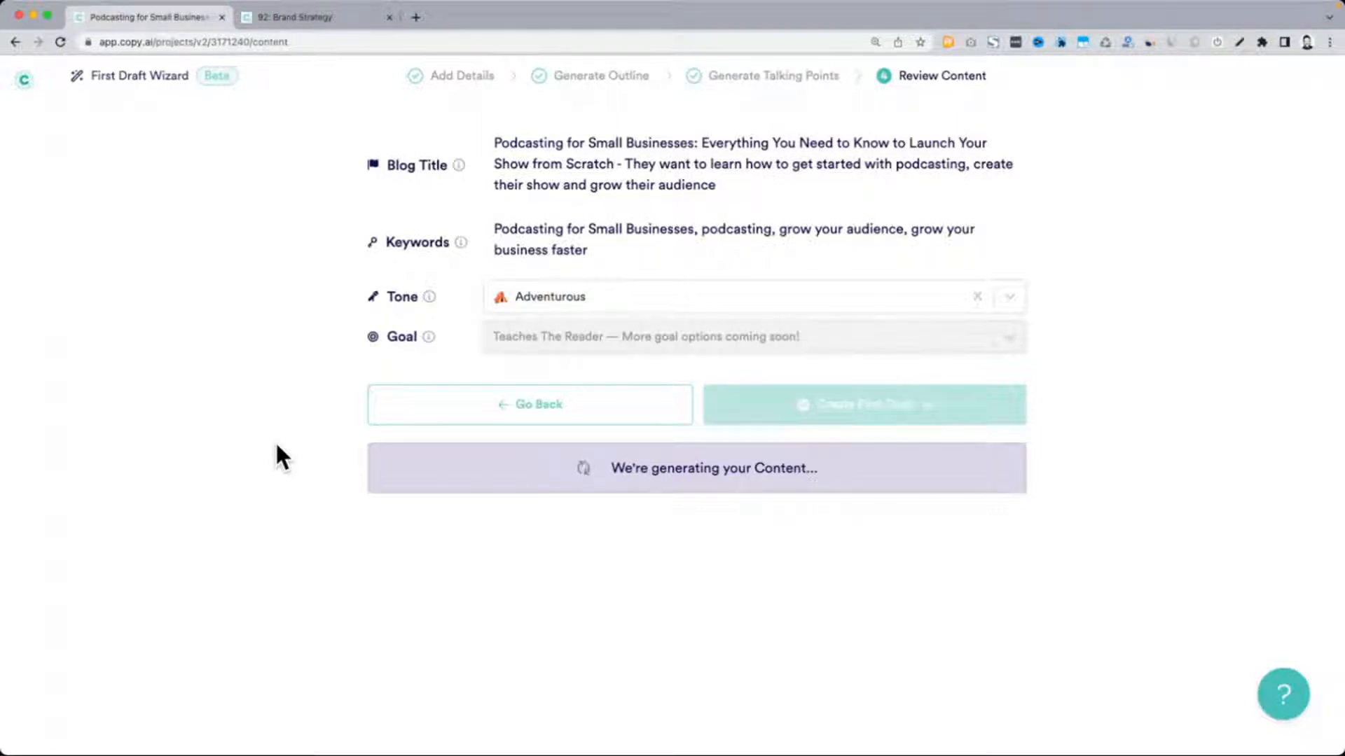
pyautogui.scroll(-5, 276, 446)
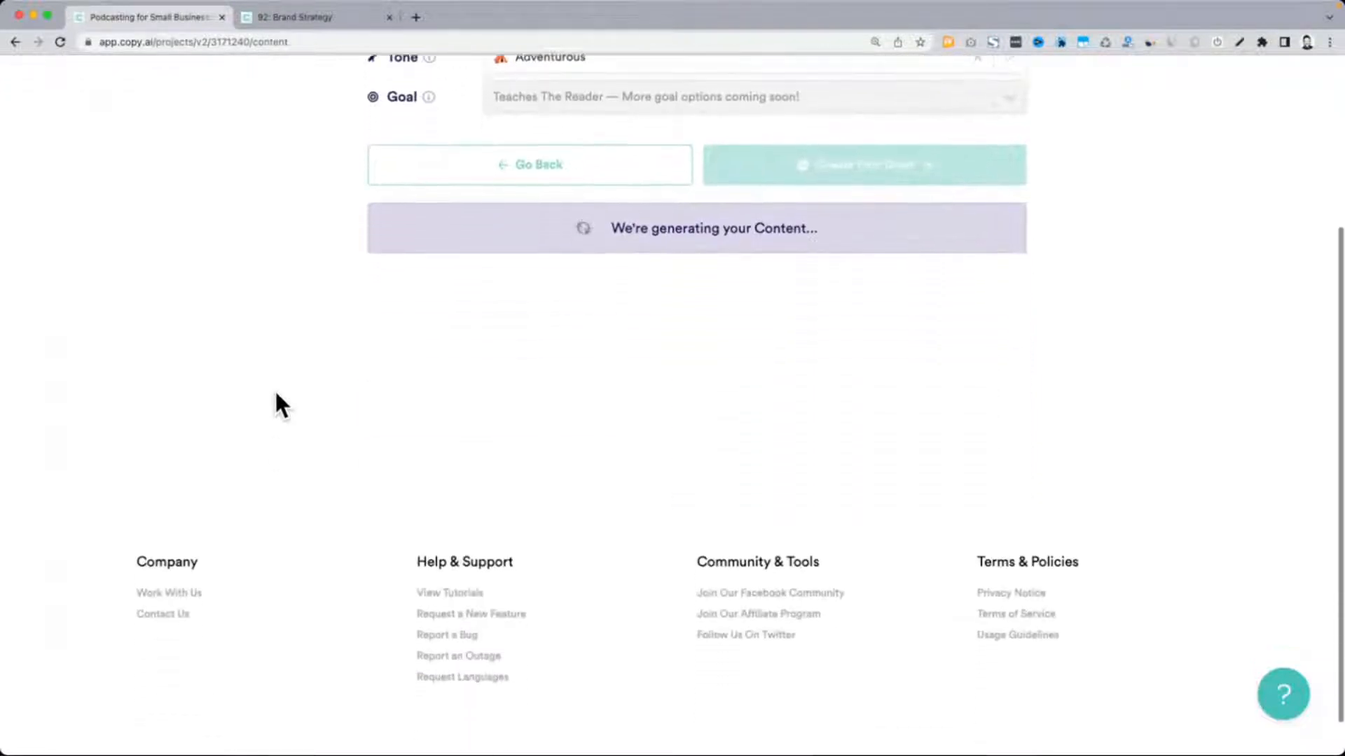
pyautogui.scroll(3, 275, 394)
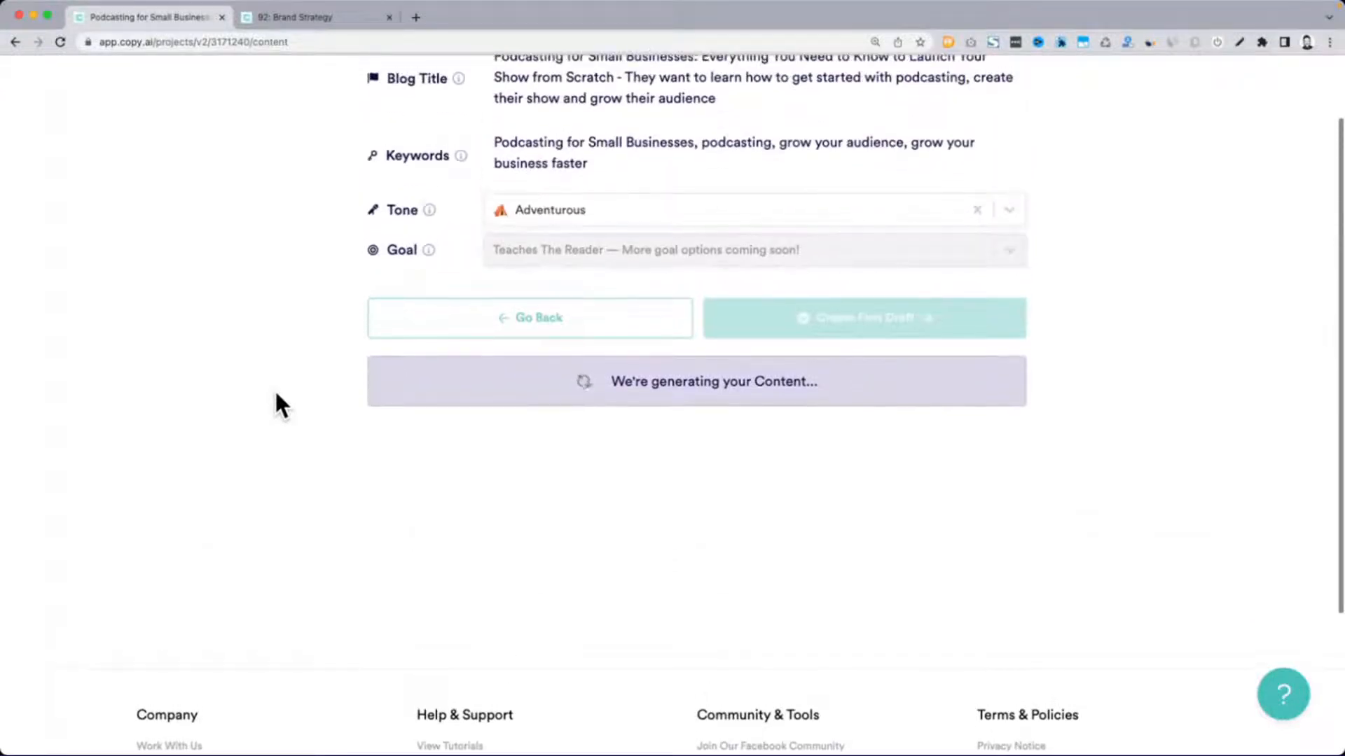
pyautogui.scroll(1, 274, 404)
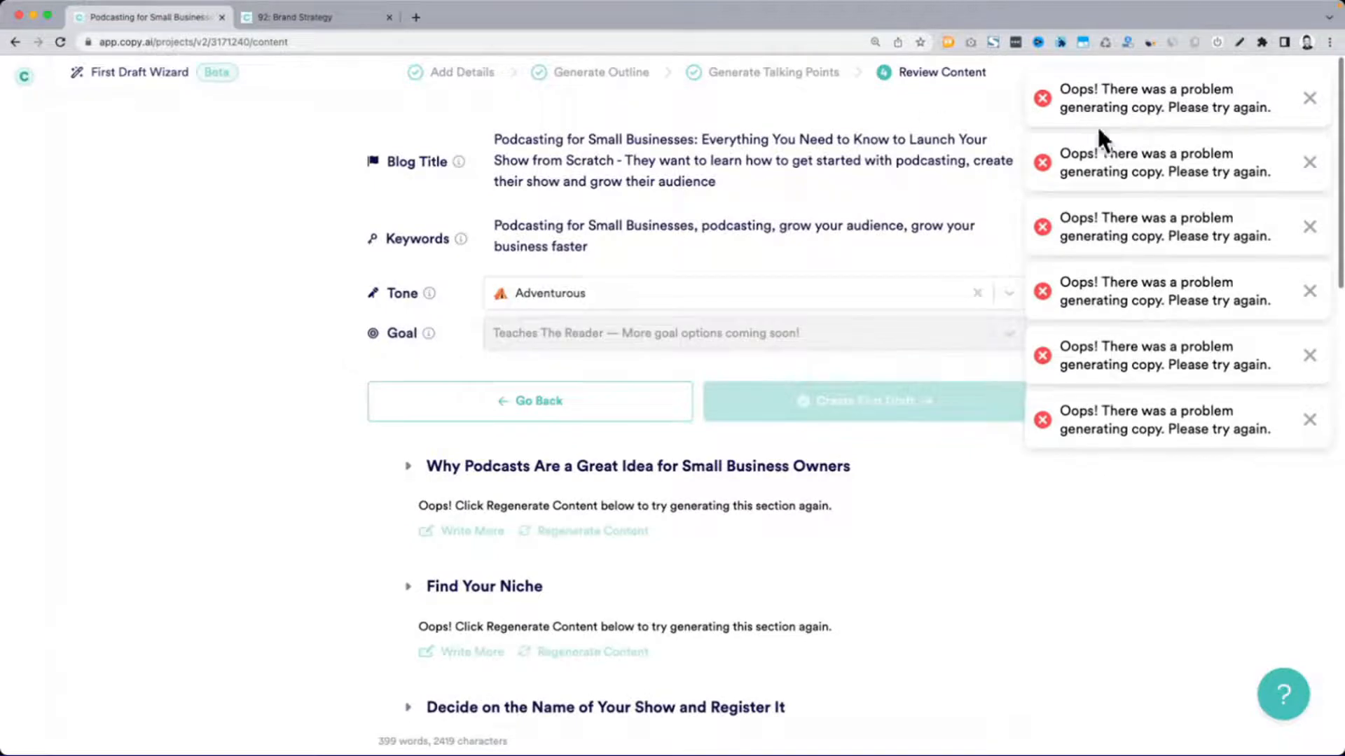
# Regenerate the content of the "Why Podcasts Are a Great Idea for Small Business Owners" section
pyautogui.scroll(-2, 423, 316)
pyautogui.scroll(-1, 532, 336)
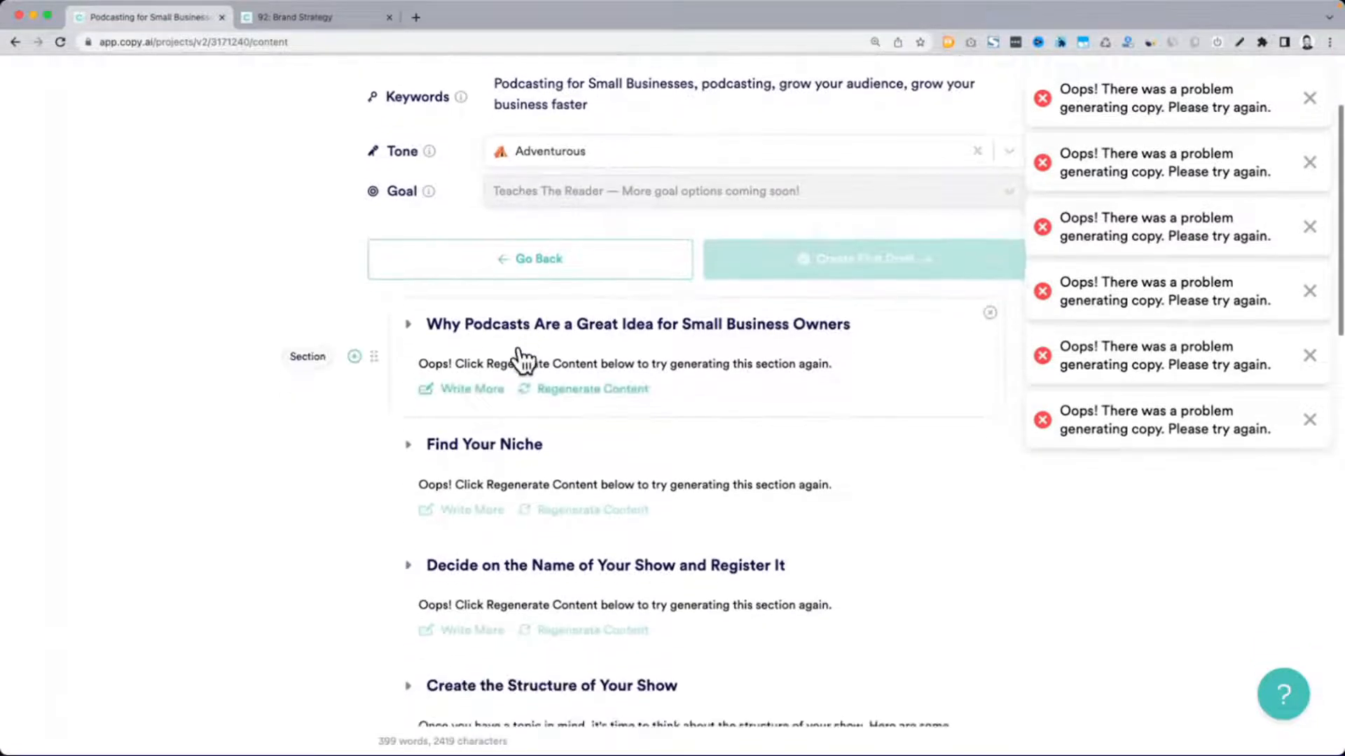
pyautogui.click(606, 391)
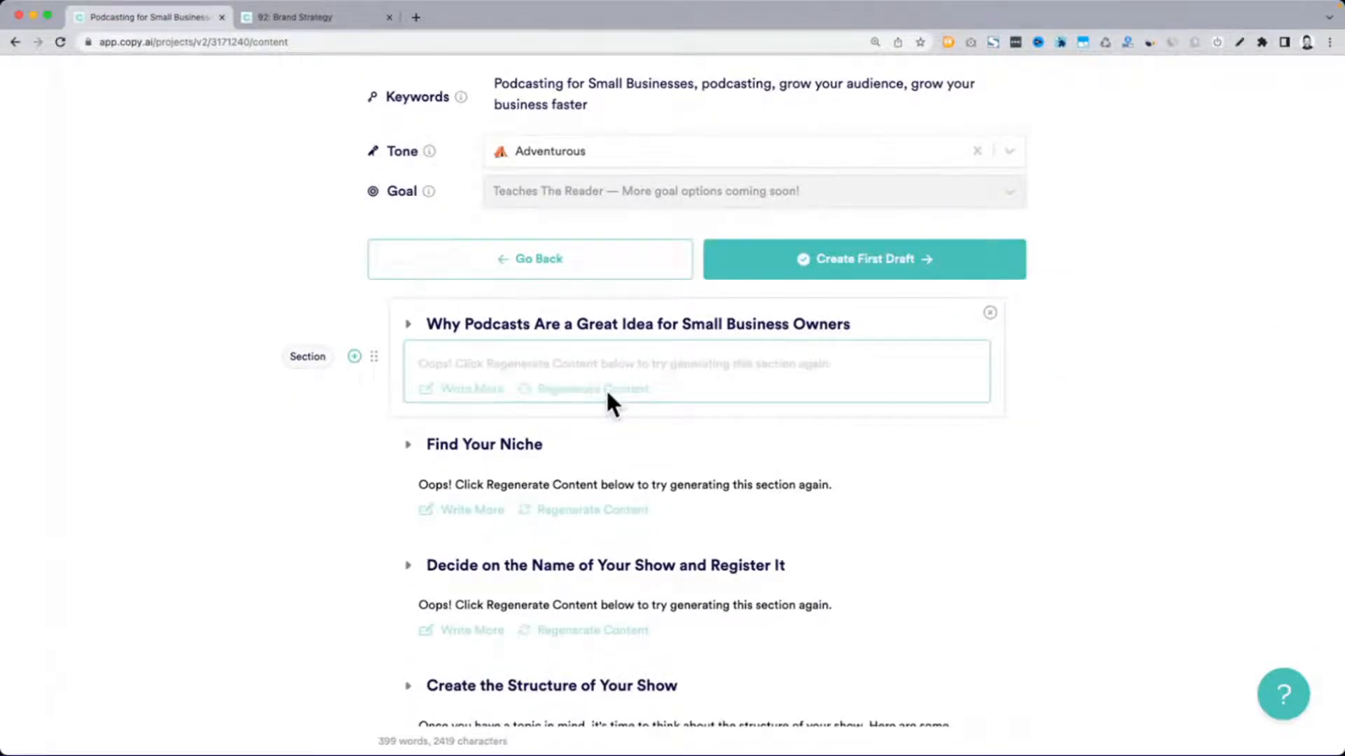
pyautogui.scroll(-6, 605, 388)
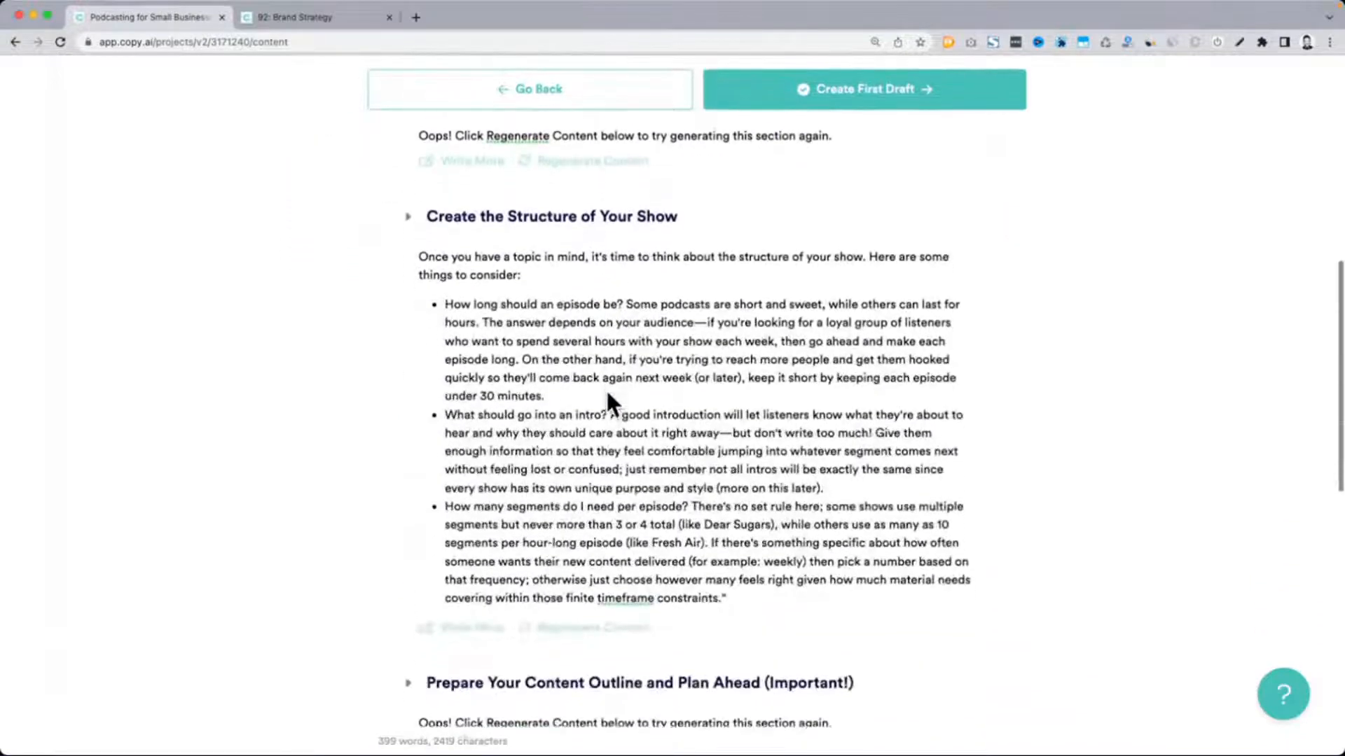
pyautogui.scroll(7, 605, 387)
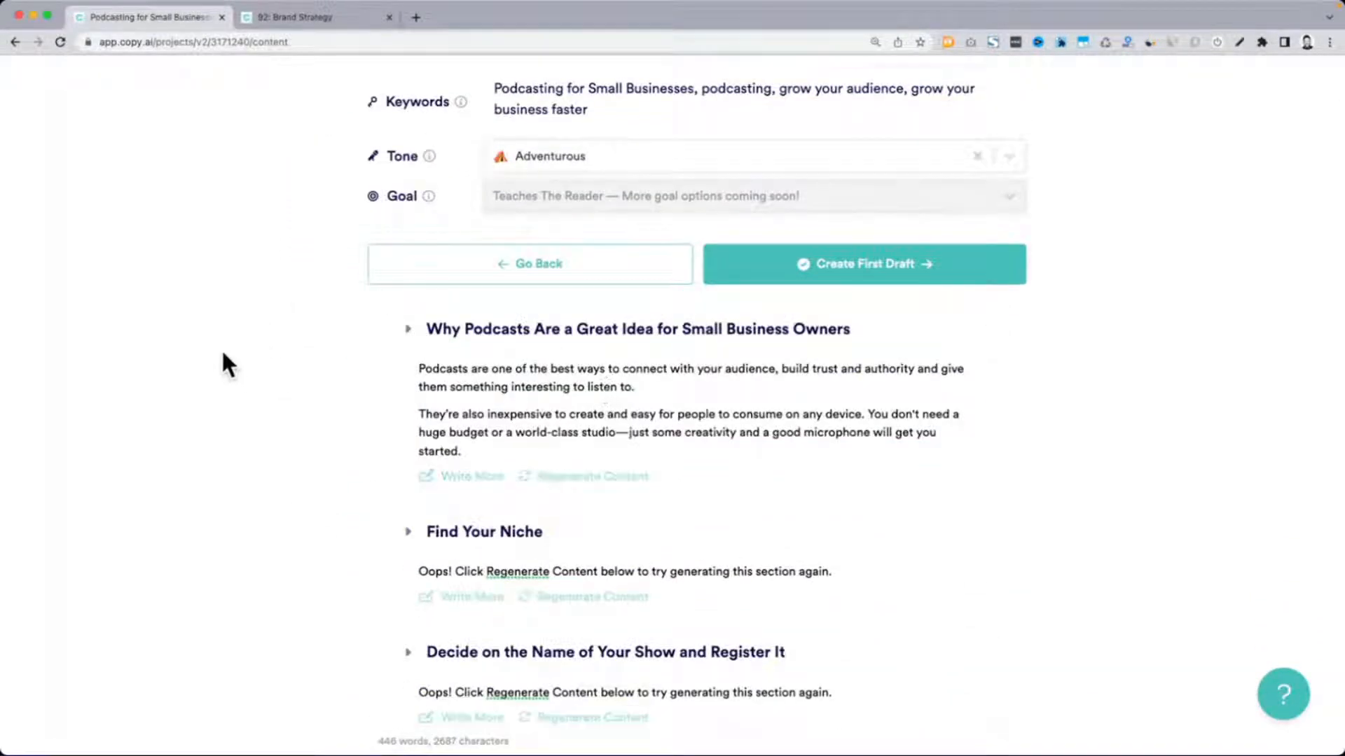
# Compare the "Why Podcasts Are a Great Idea" section's talking points with its text and extend the section using Write More
pyautogui.click(409, 329)
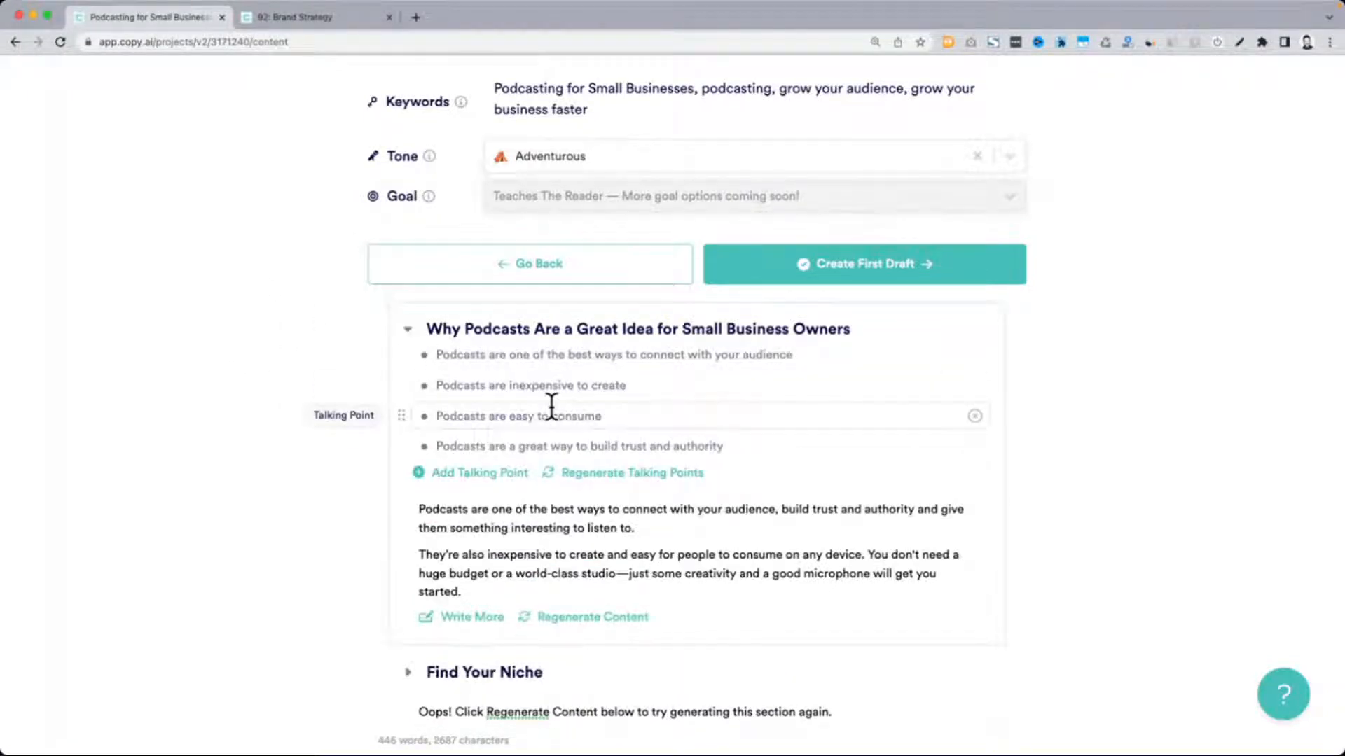
pyautogui.scroll(5, 551, 406)
pyautogui.hscroll(-2, 551, 406)
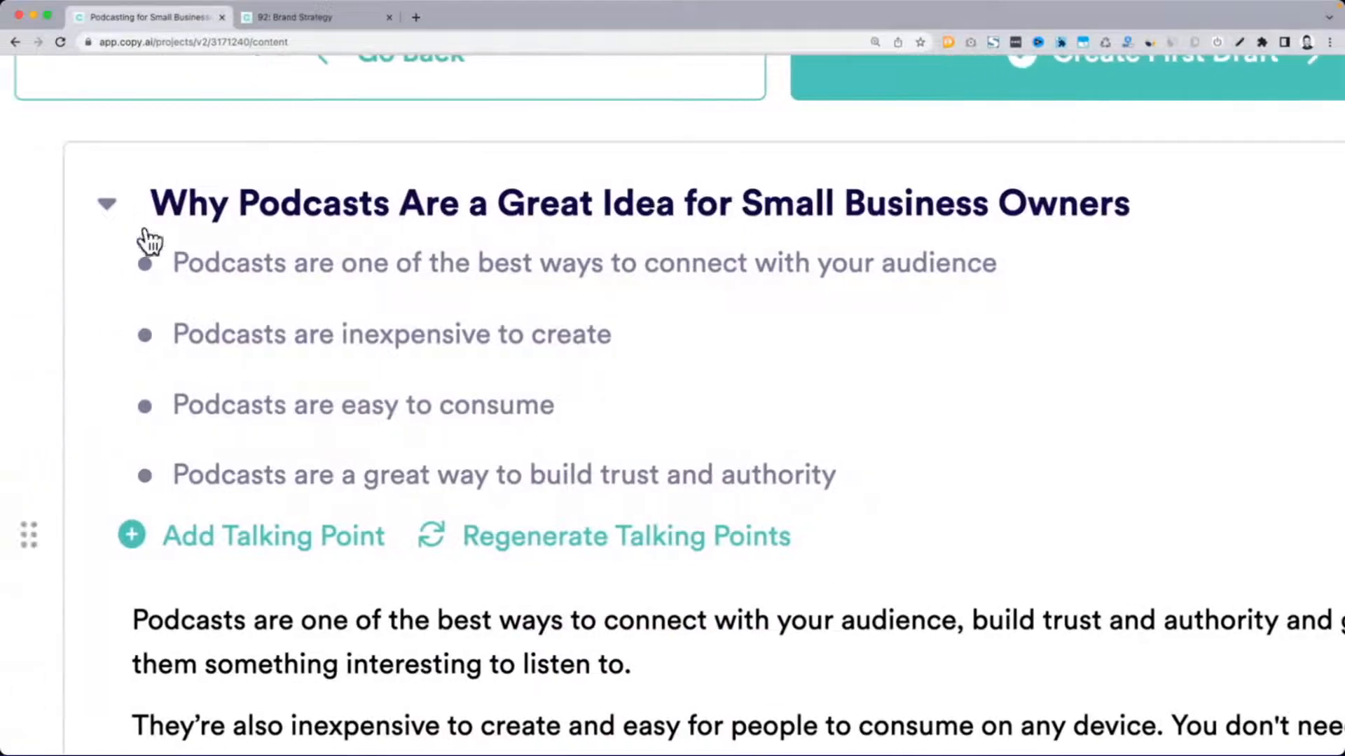
pyautogui.click(108, 205)
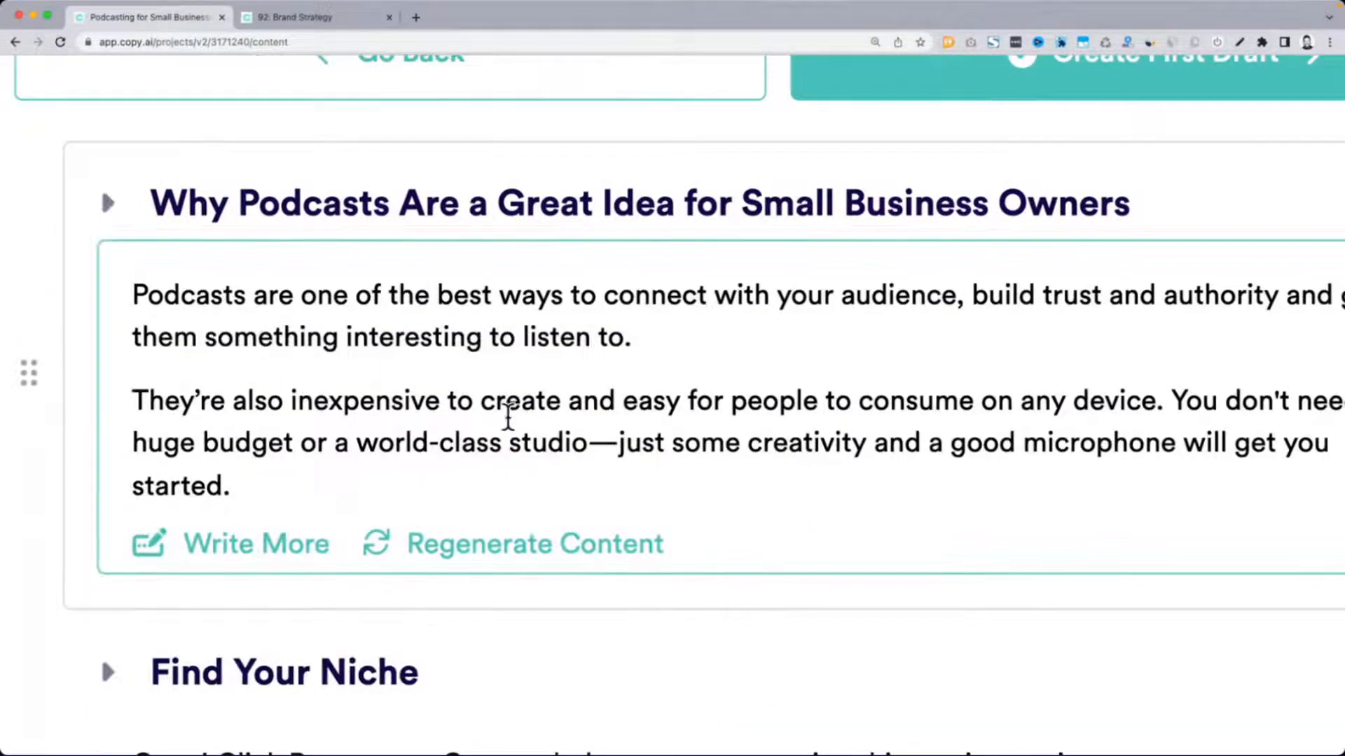
pyautogui.hscroll(3, 508, 418)
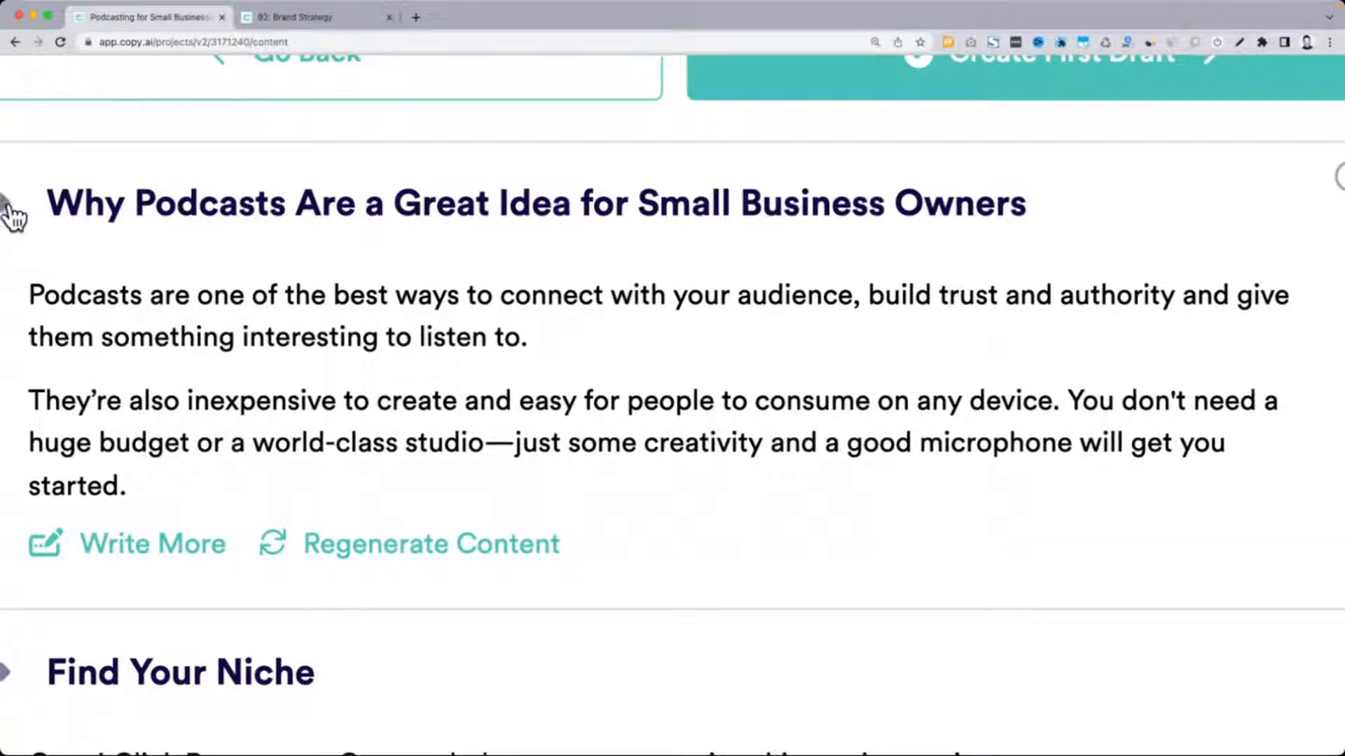
pyautogui.click(157, 544)
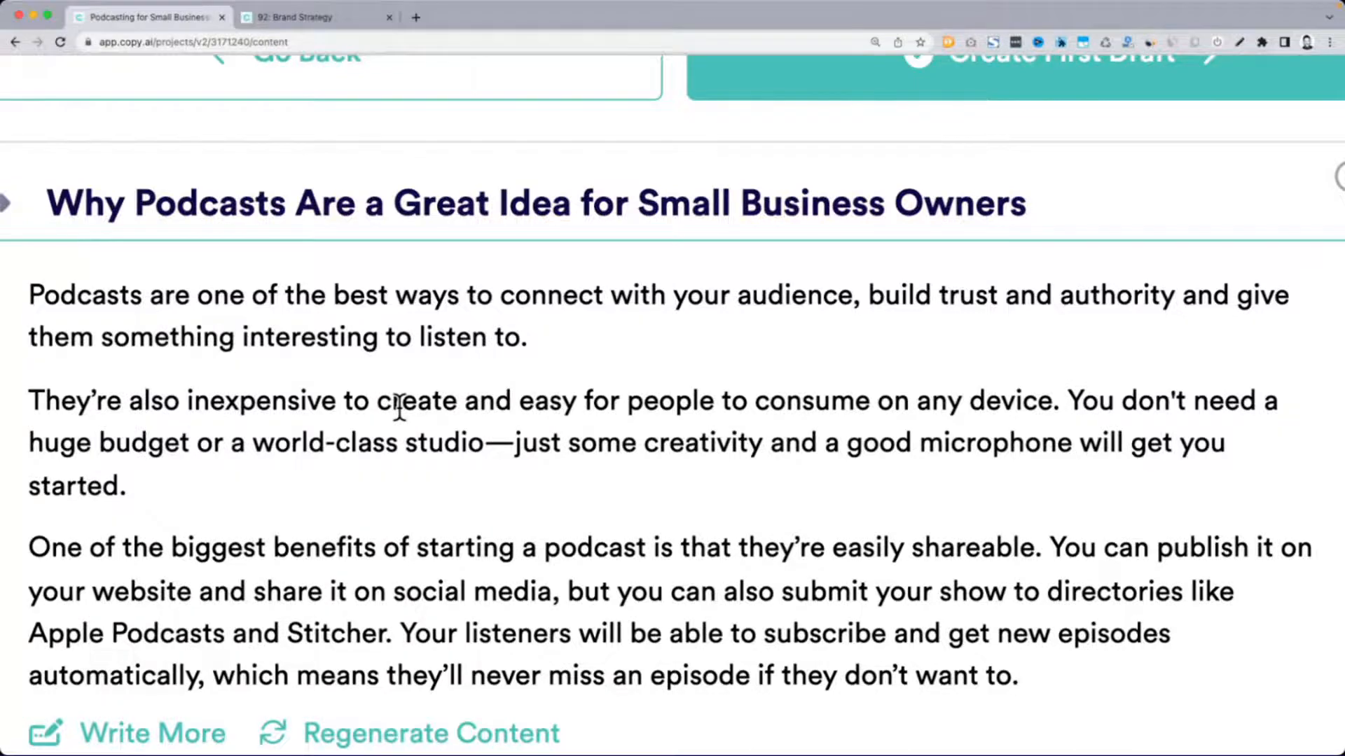
pyautogui.scroll(-1, 399, 408)
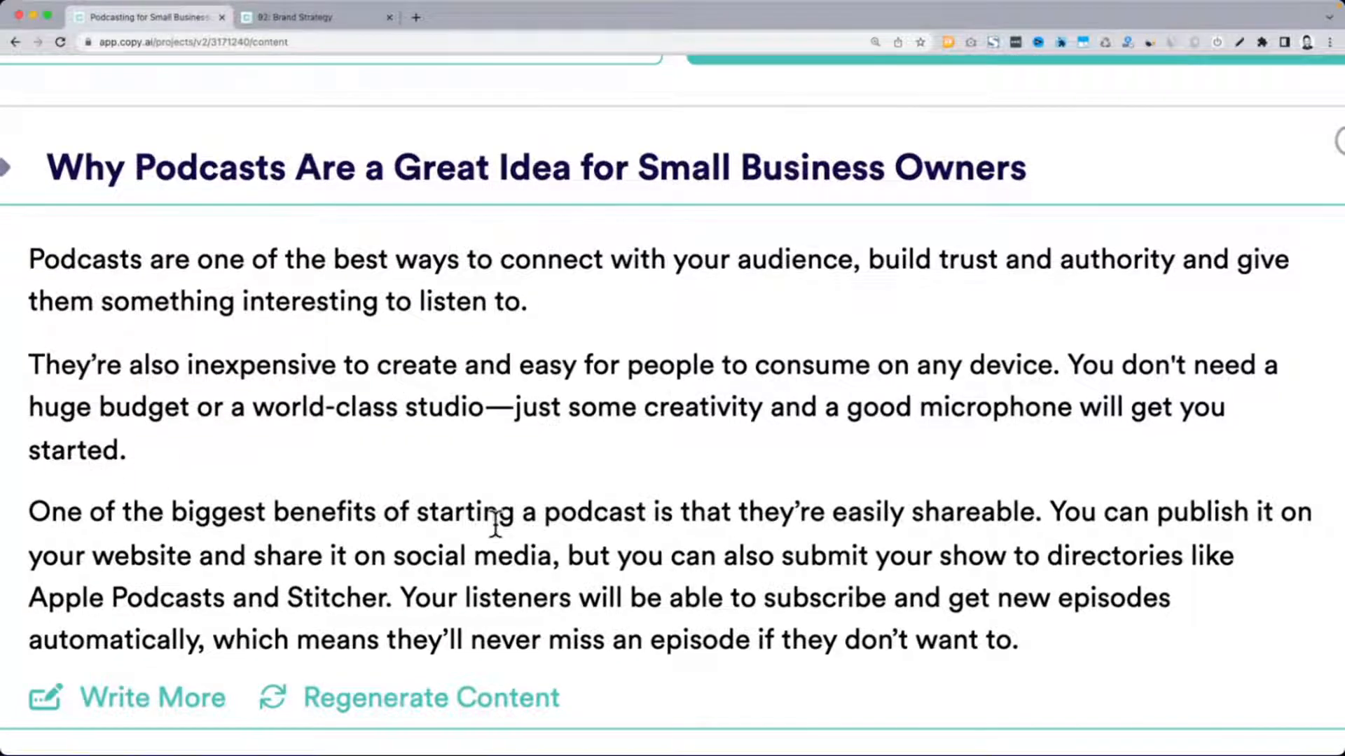
pyautogui.scroll(-1, 1010, 536)
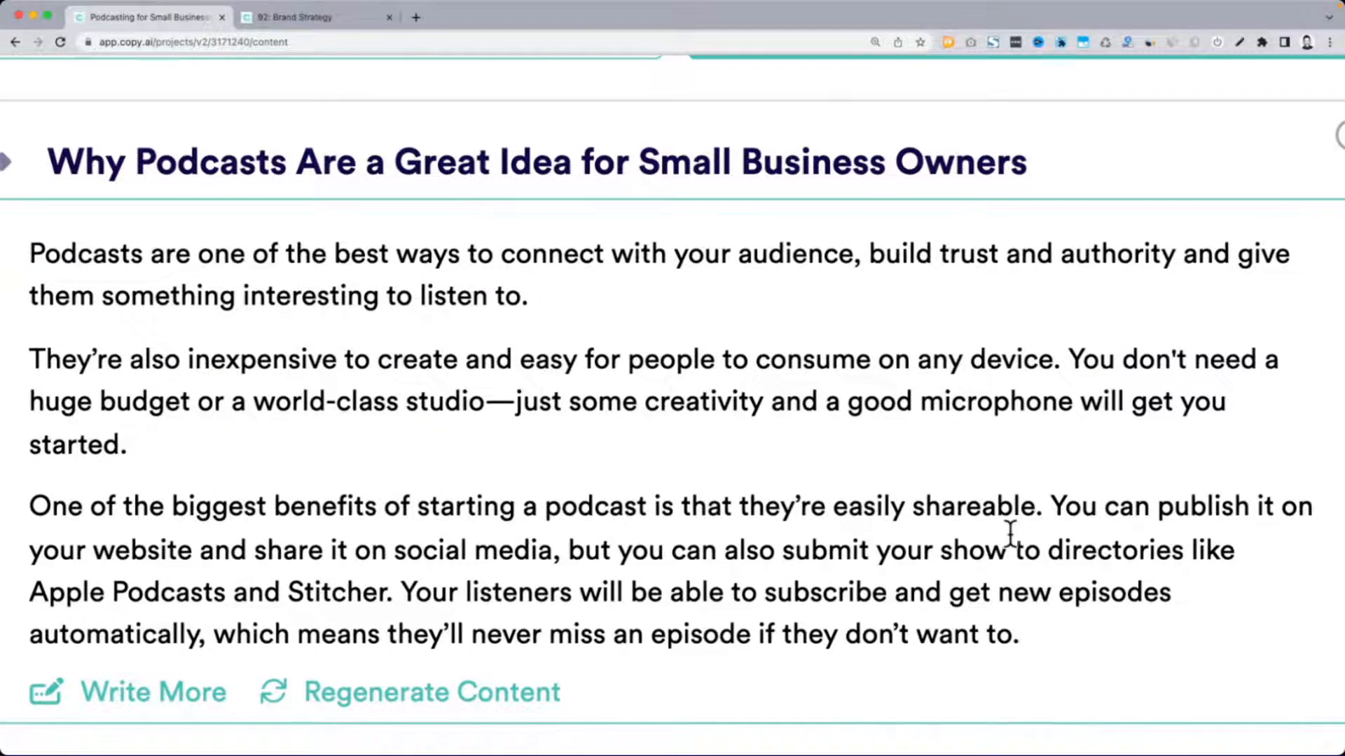
pyautogui.scroll(-1, 1010, 536)
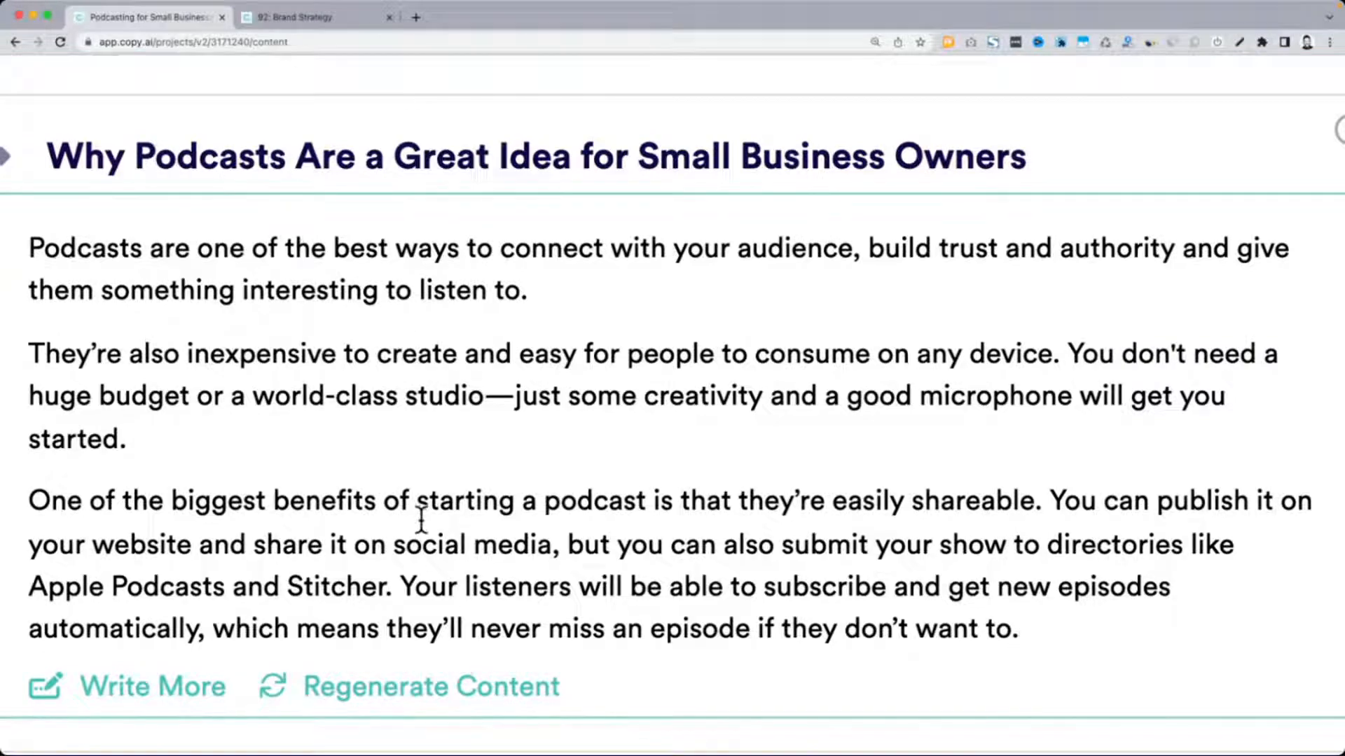
# Regenerate the content of the "Find Your Niche" section and compare it with the section's talking points
pyautogui.scroll(-6, 421, 519)
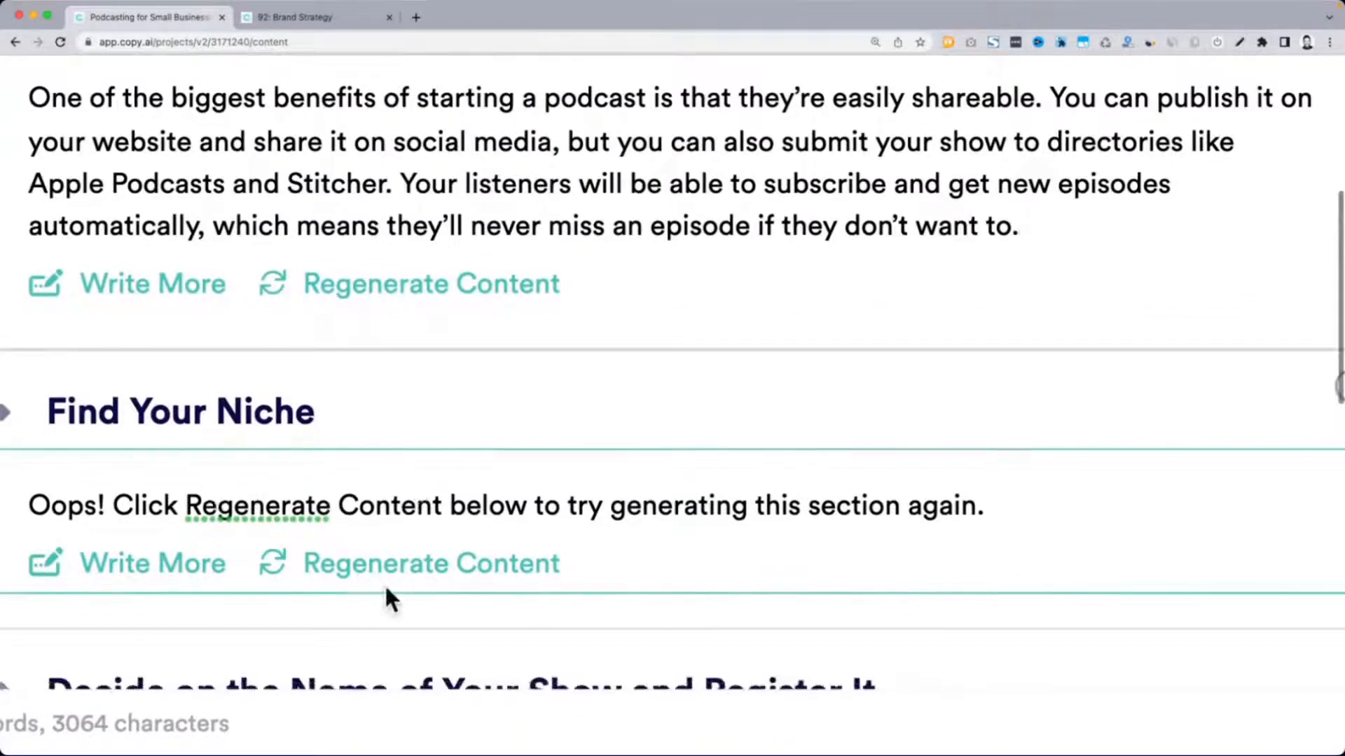
pyautogui.click(406, 566)
pyautogui.scroll(-3, 755, 211)
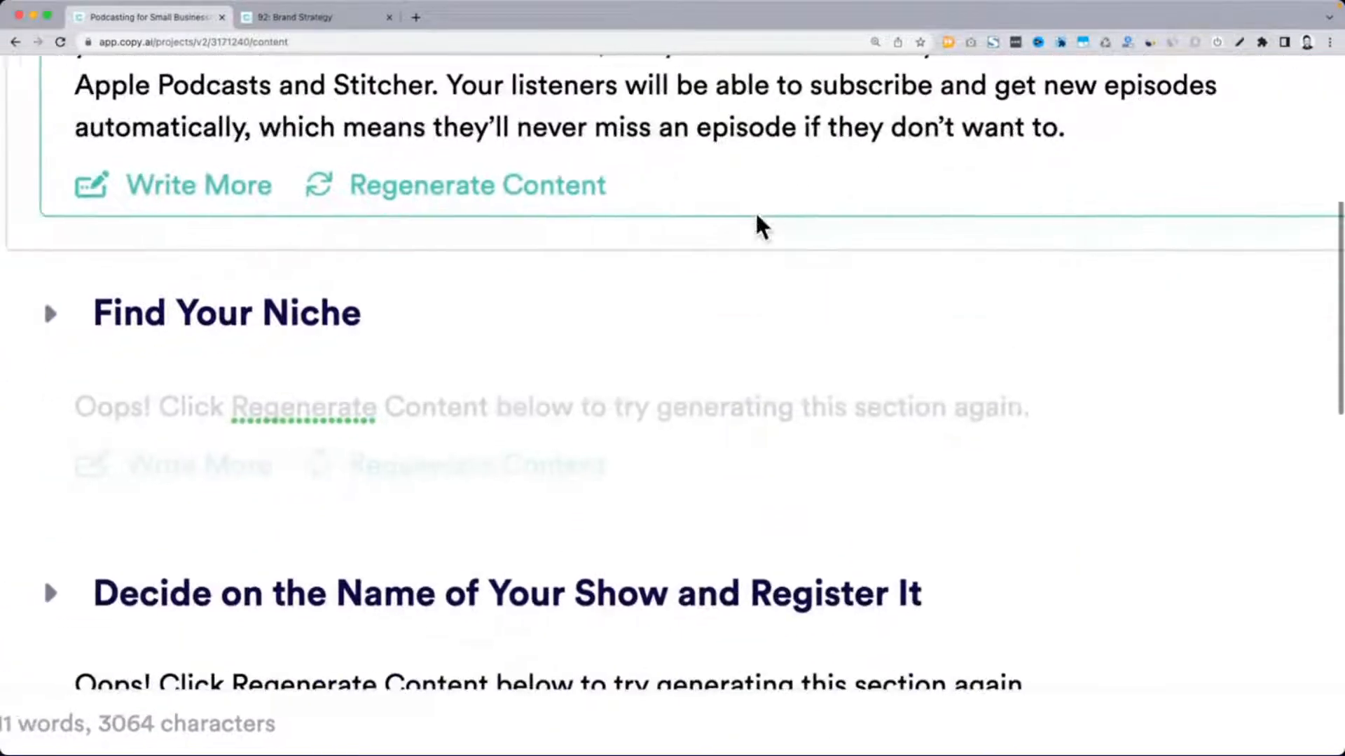
pyautogui.click(68, 272)
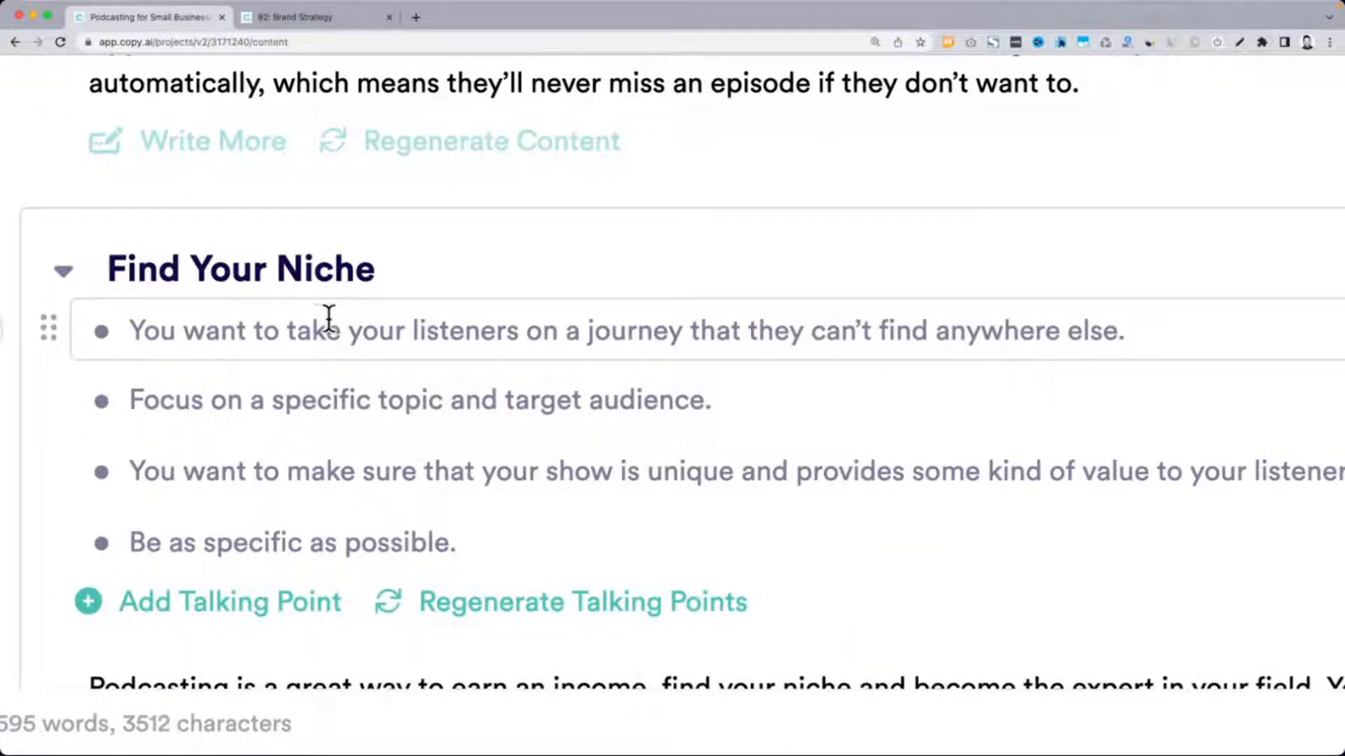
pyautogui.hscroll(2, 516, 444)
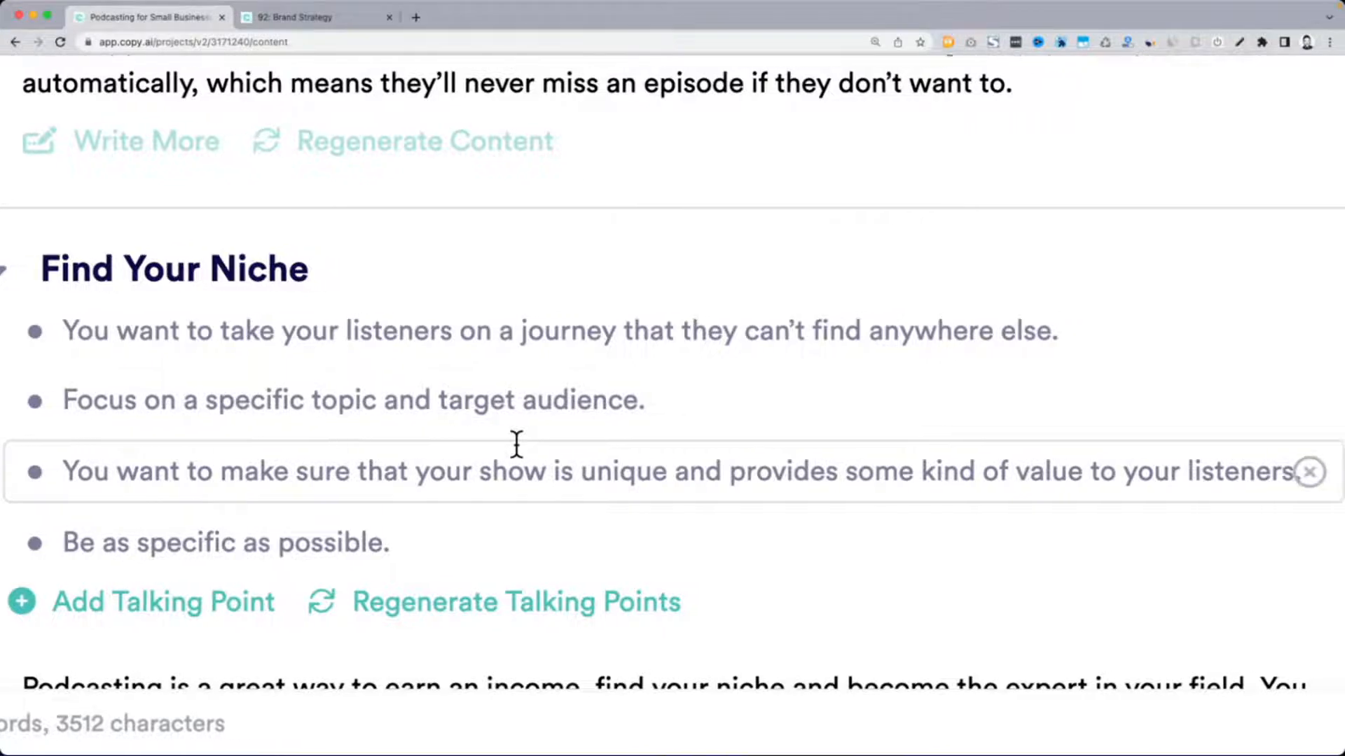
pyautogui.hscroll(-2, 516, 444)
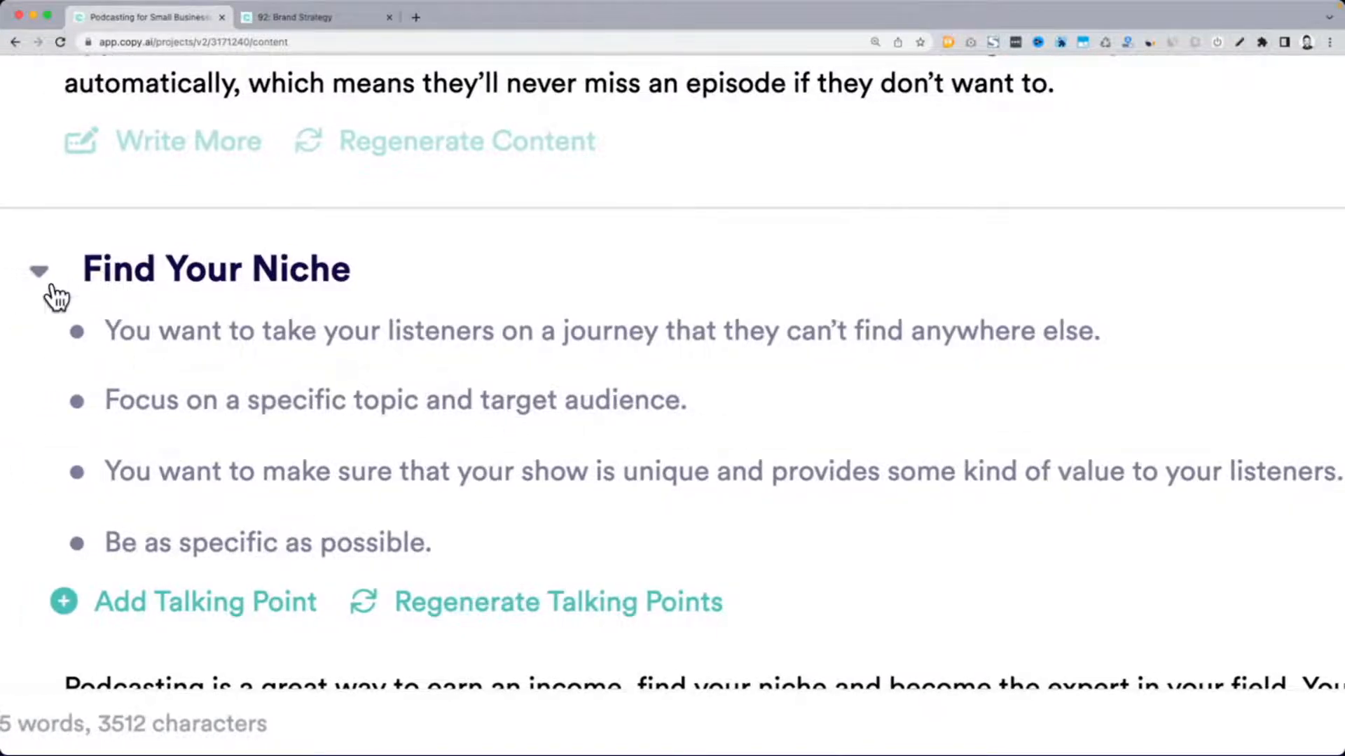
pyautogui.click(51, 288)
pyautogui.scroll(-2, 291, 276)
pyautogui.hscroll(1, 291, 276)
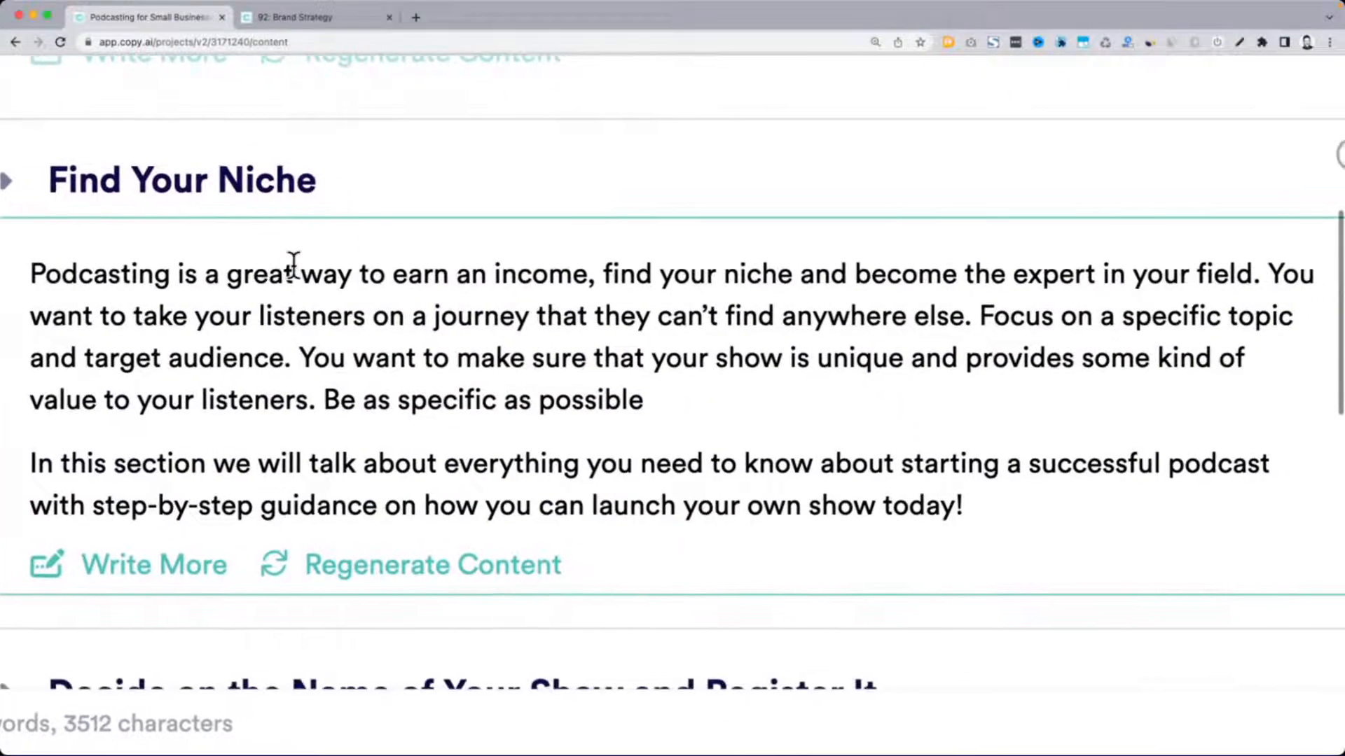
# End the first paragraph of "Find Your Niche" with a period and extend the section using Write More
pyautogui.scroll(1, 294, 265)
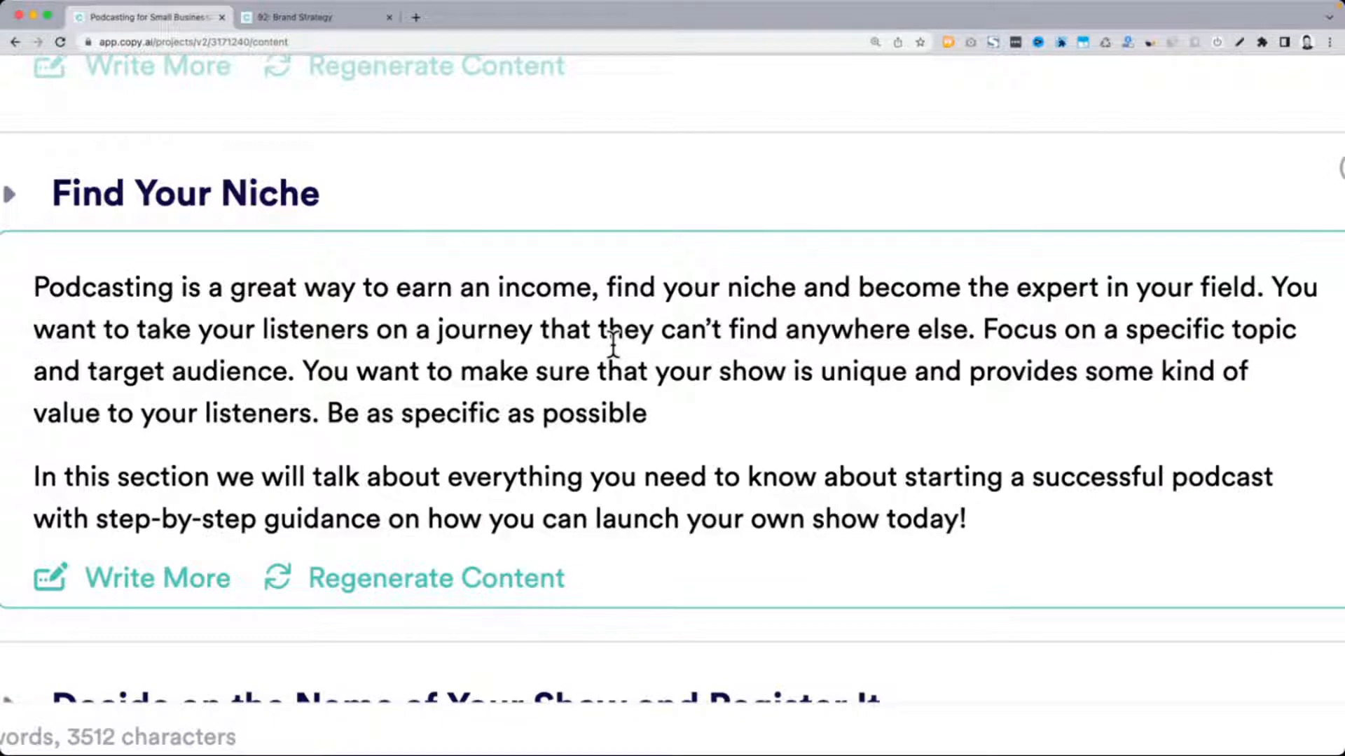
pyautogui.click(652, 400)
pyautogui.write('.')
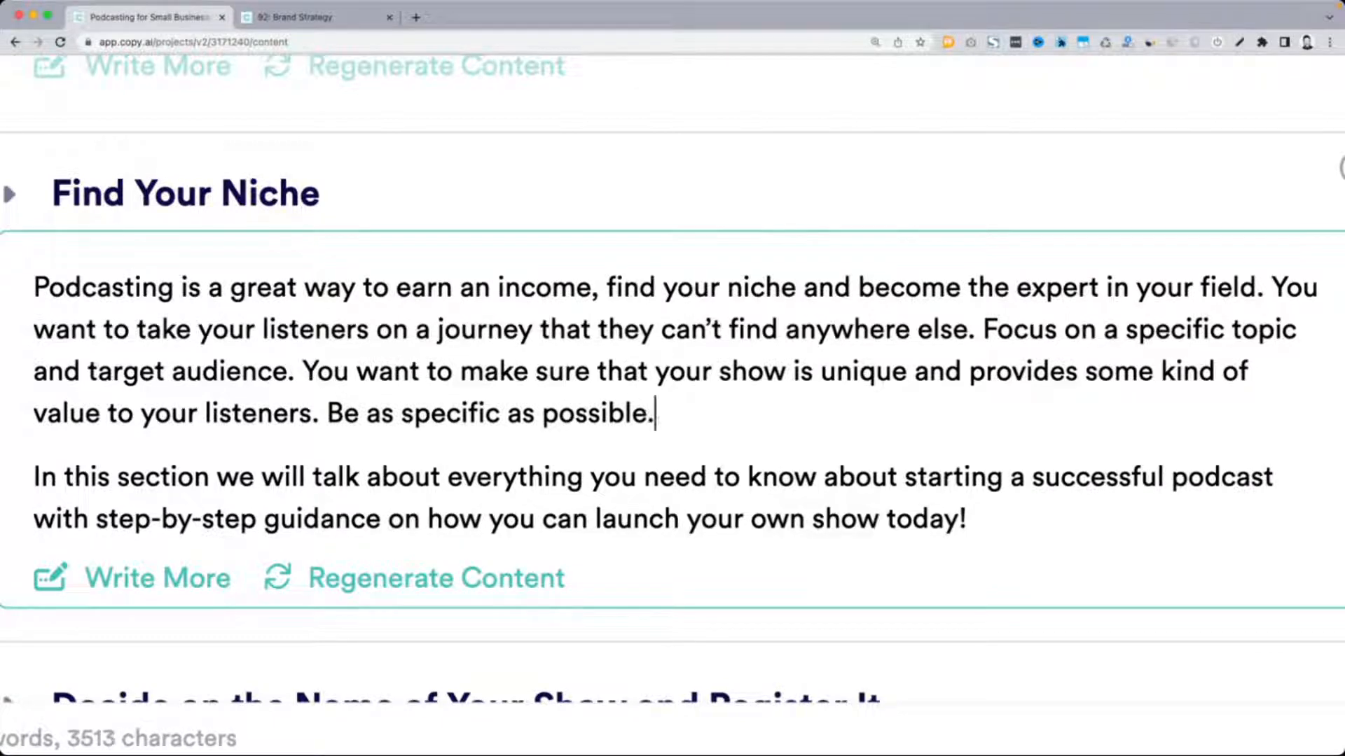
pyautogui.click(164, 594)
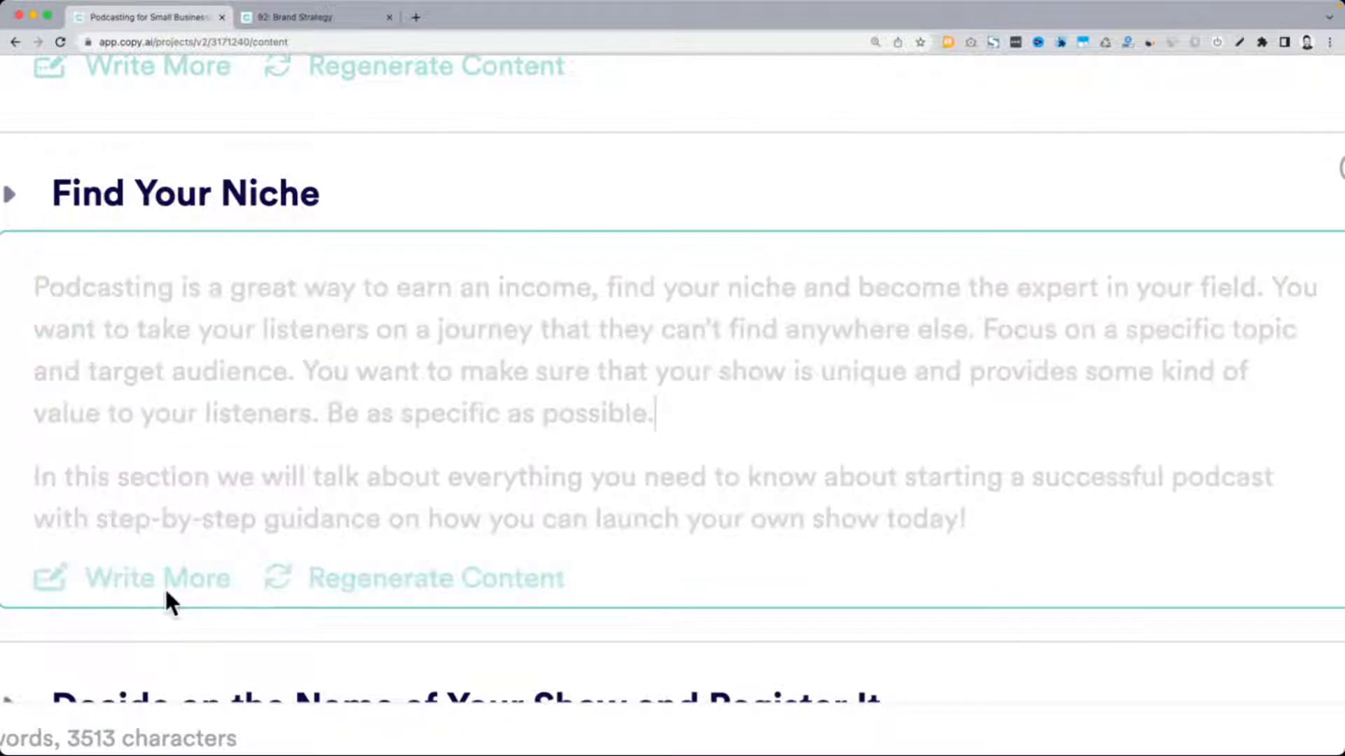
pyautogui.scroll(-1, 474, 483)
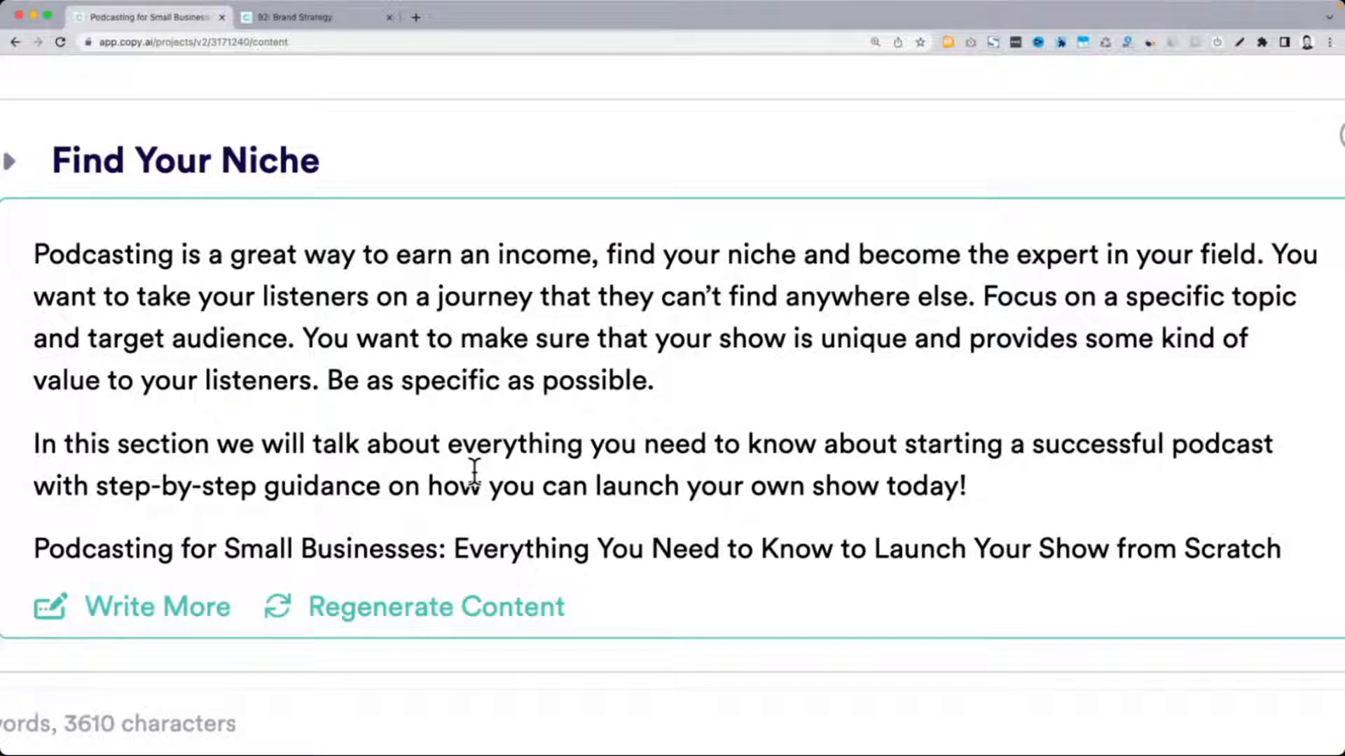
# Look over the blog sections from "Why Podcasts Are a Great Idea" to "Create the Structure of Your Show"
pyautogui.scroll(-5, 474, 472)
pyautogui.scroll(6, 474, 471)
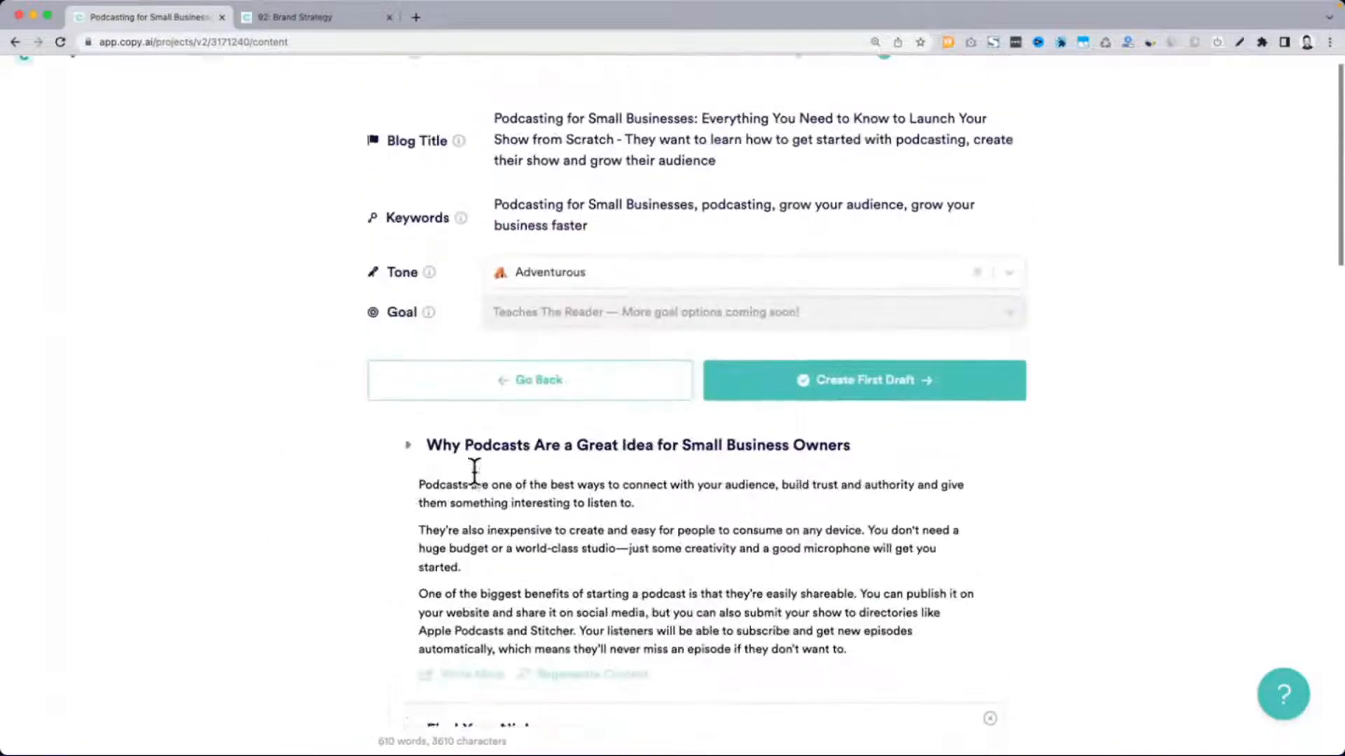
pyautogui.scroll(-5, 474, 476)
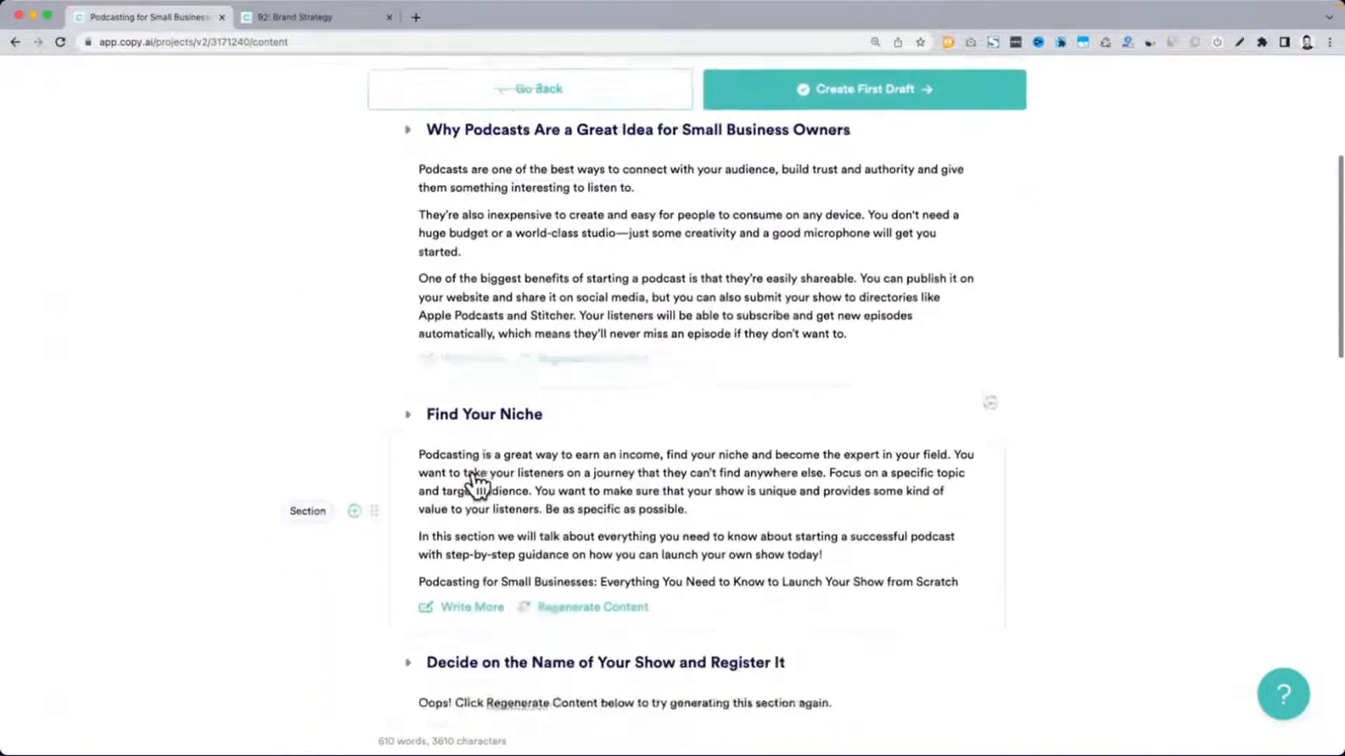
pyautogui.scroll(-7, 476, 476)
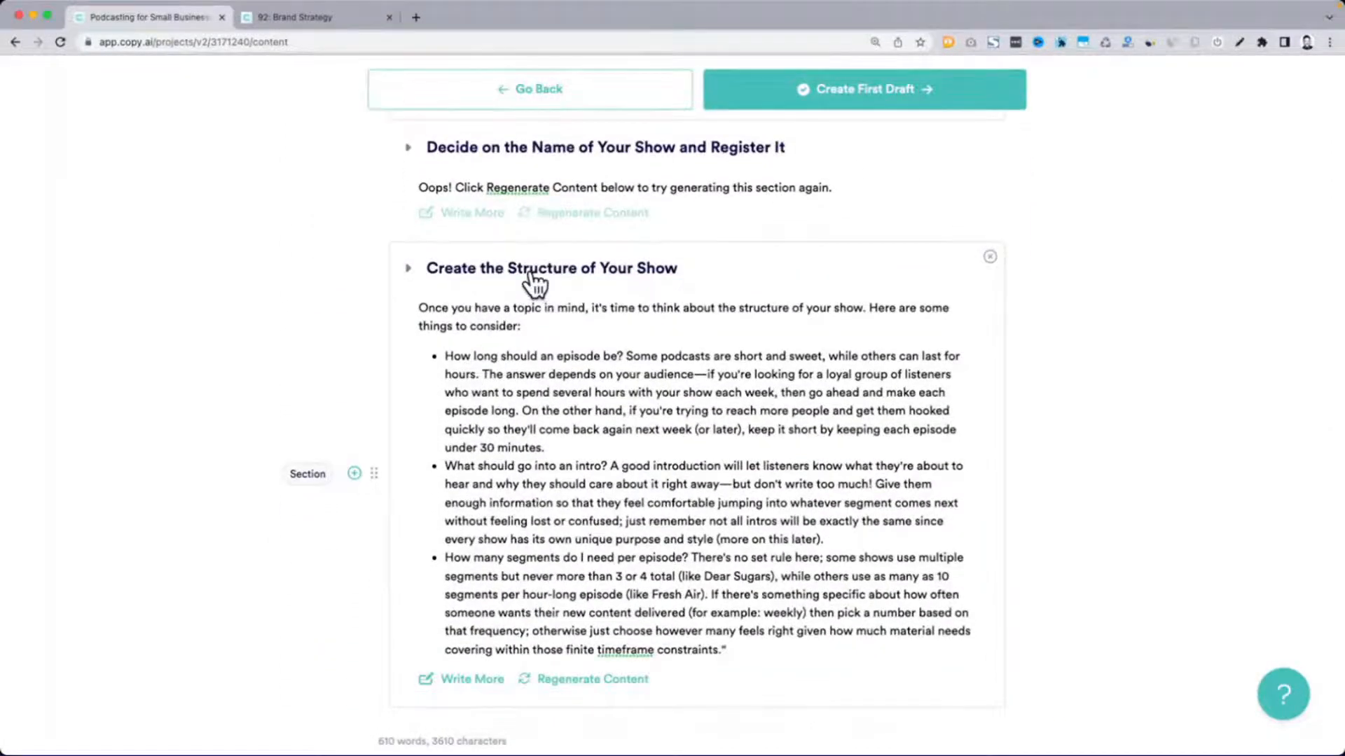
pyautogui.scroll(5, 531, 274)
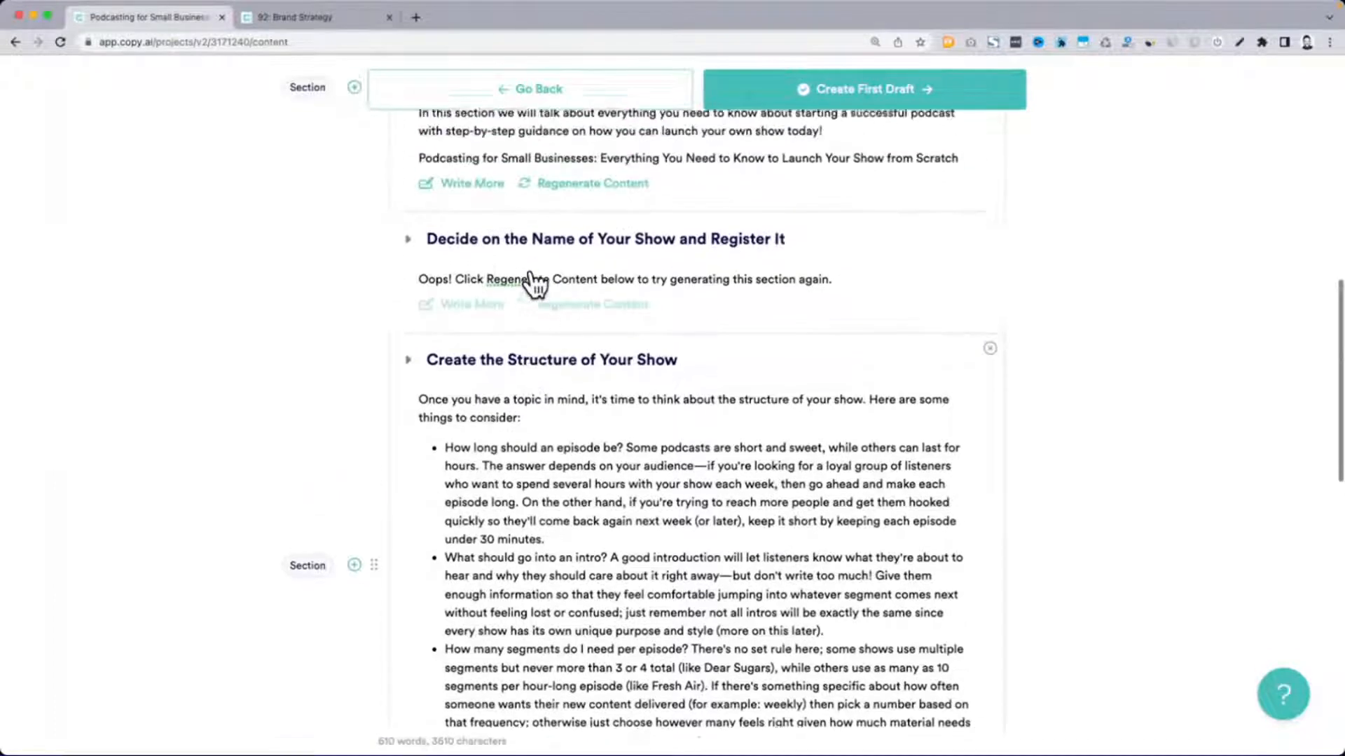
pyautogui.scroll(4, 519, 354)
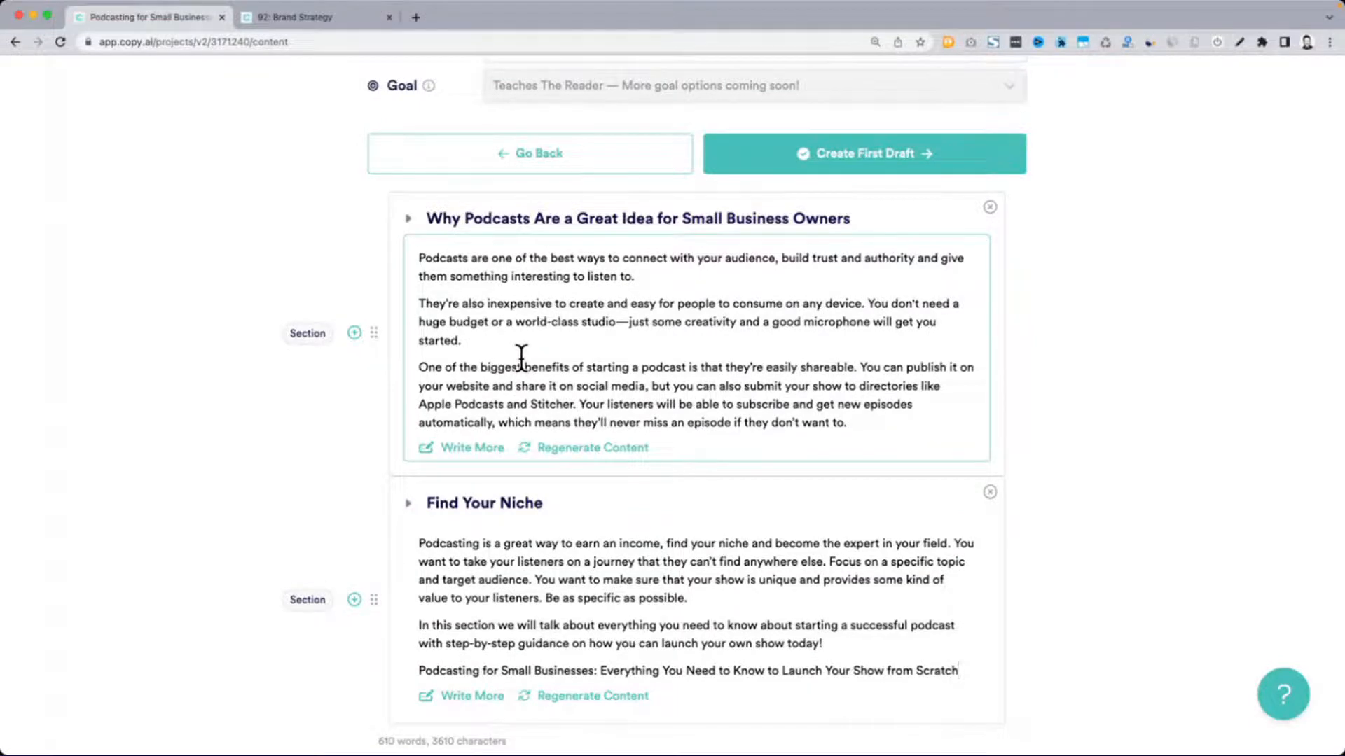
# Extend the "Find Your Niche" section using Write More and read through the added paragraph
pyautogui.scroll(-3, 521, 357)
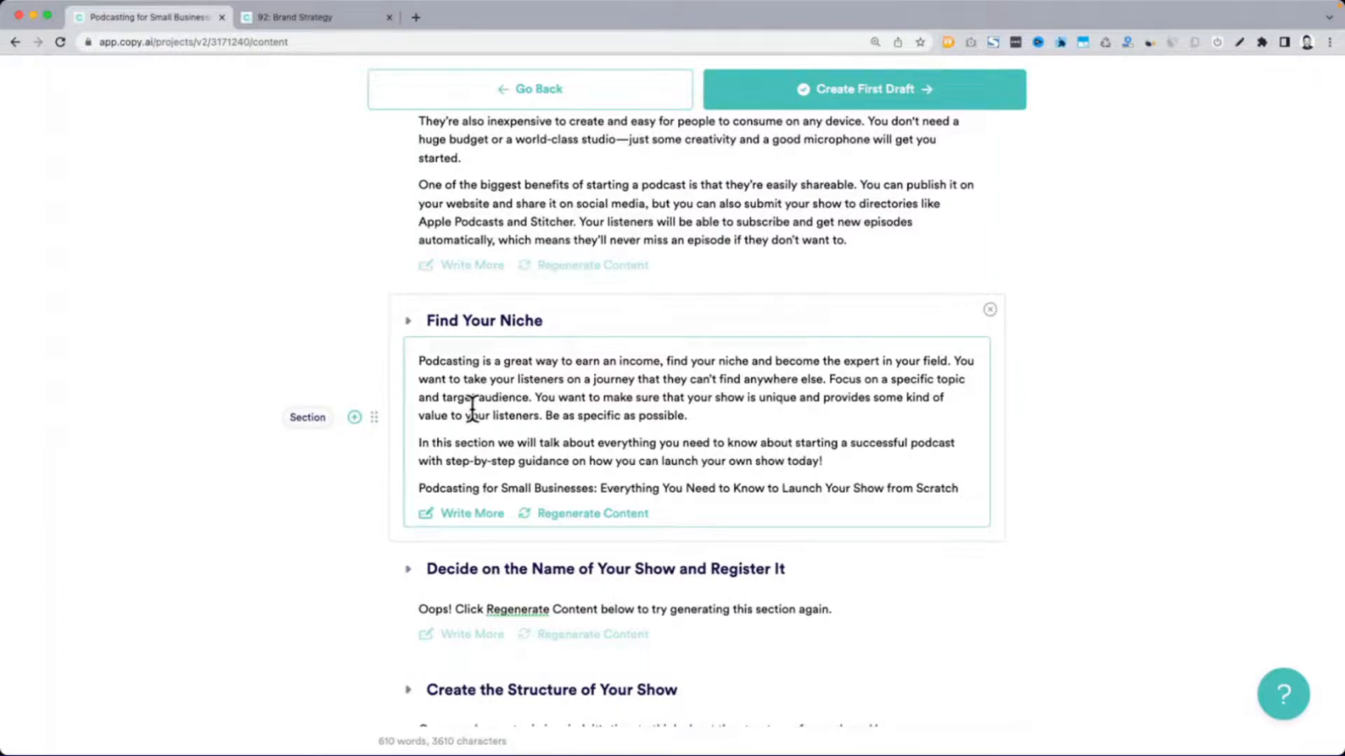
pyautogui.scroll(5, 472, 409)
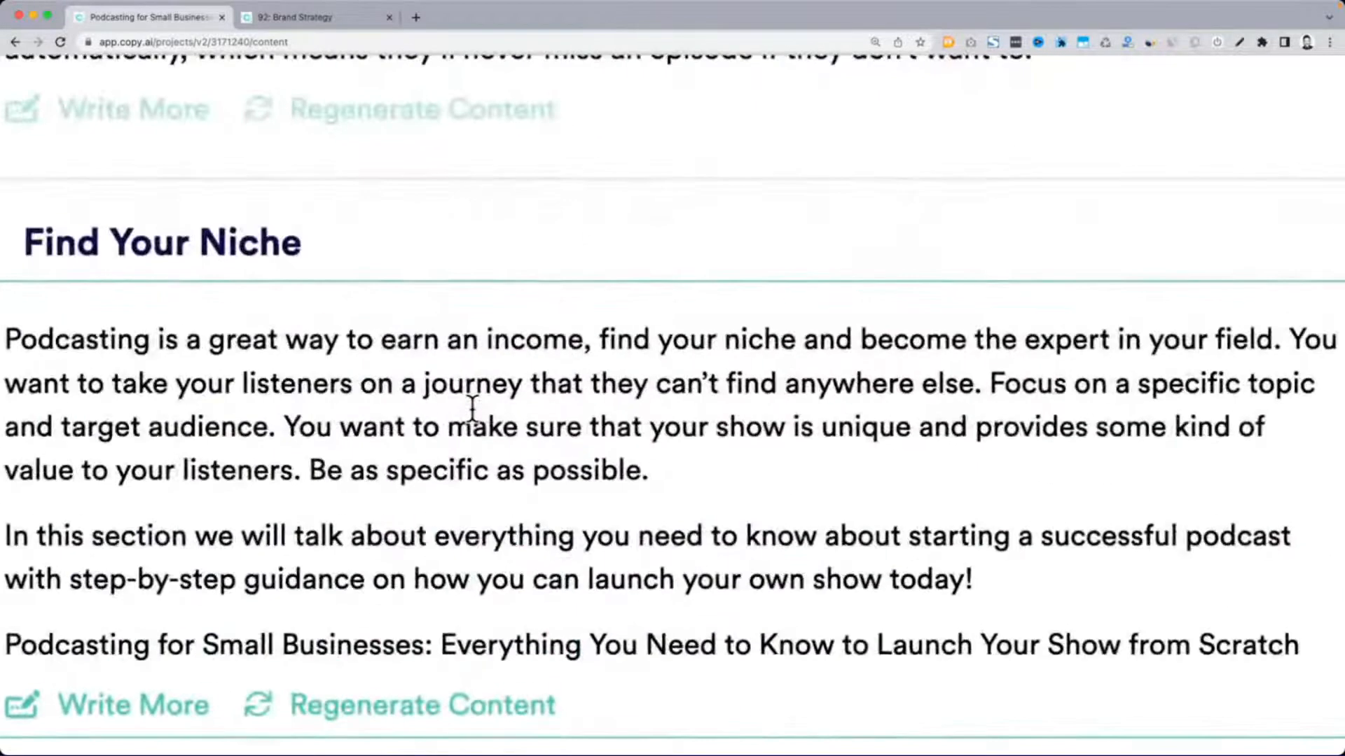
pyautogui.scroll(-1, 472, 409)
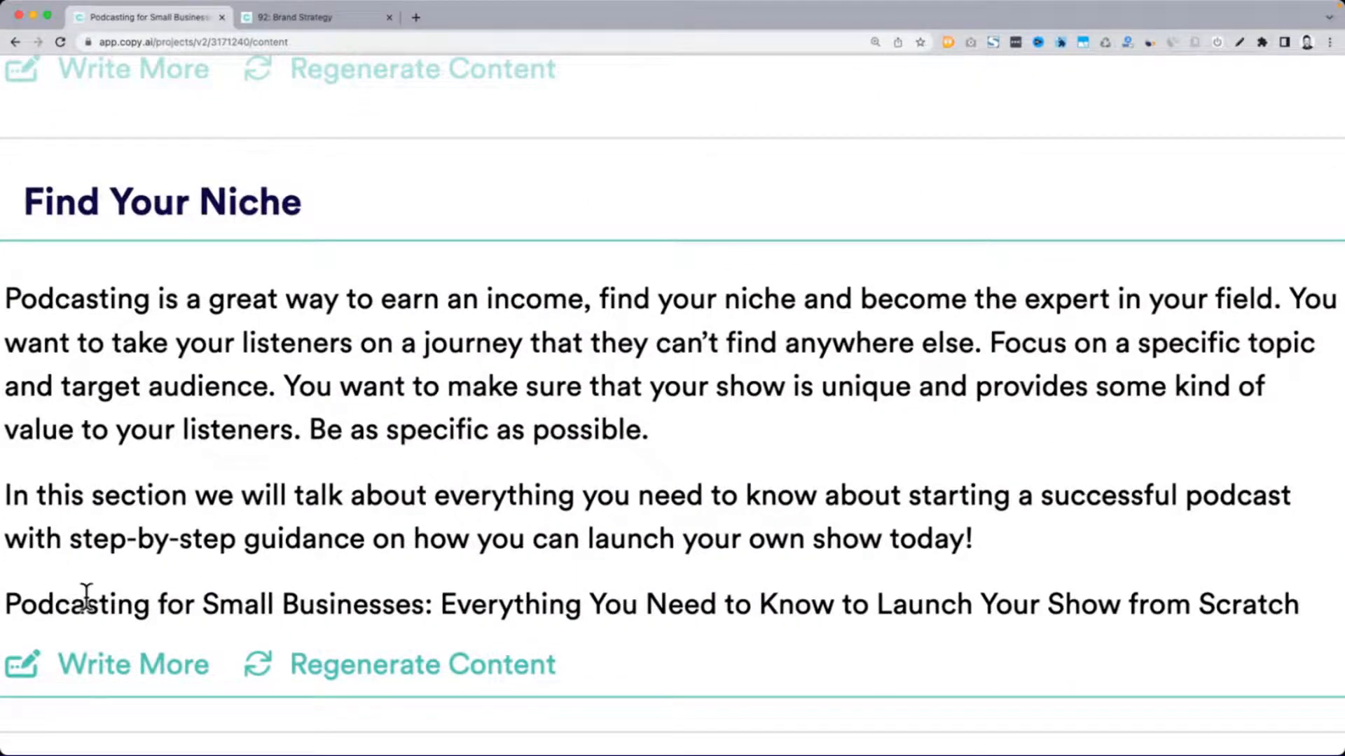
pyautogui.click(144, 666)
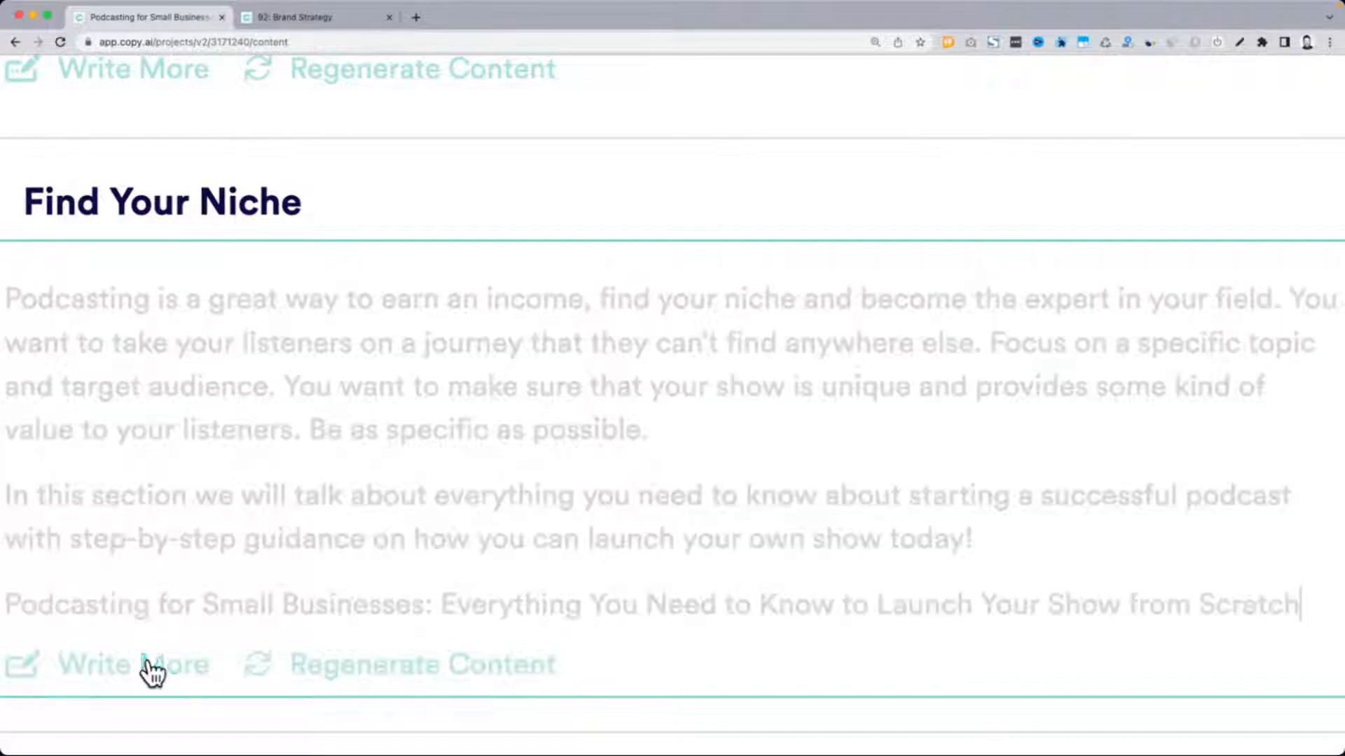
pyautogui.scroll(-1, 413, 439)
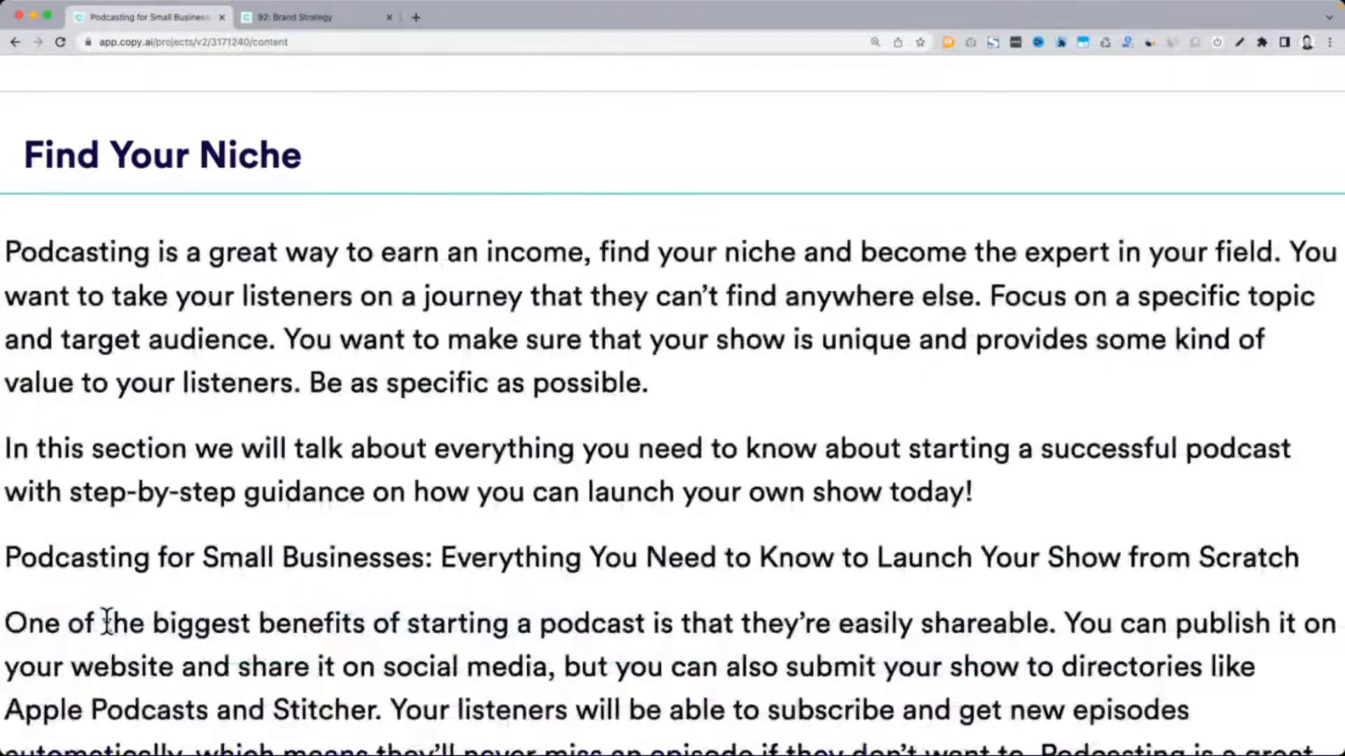
pyautogui.scroll(-1, 149, 495)
pyautogui.scroll(-2, 149, 495)
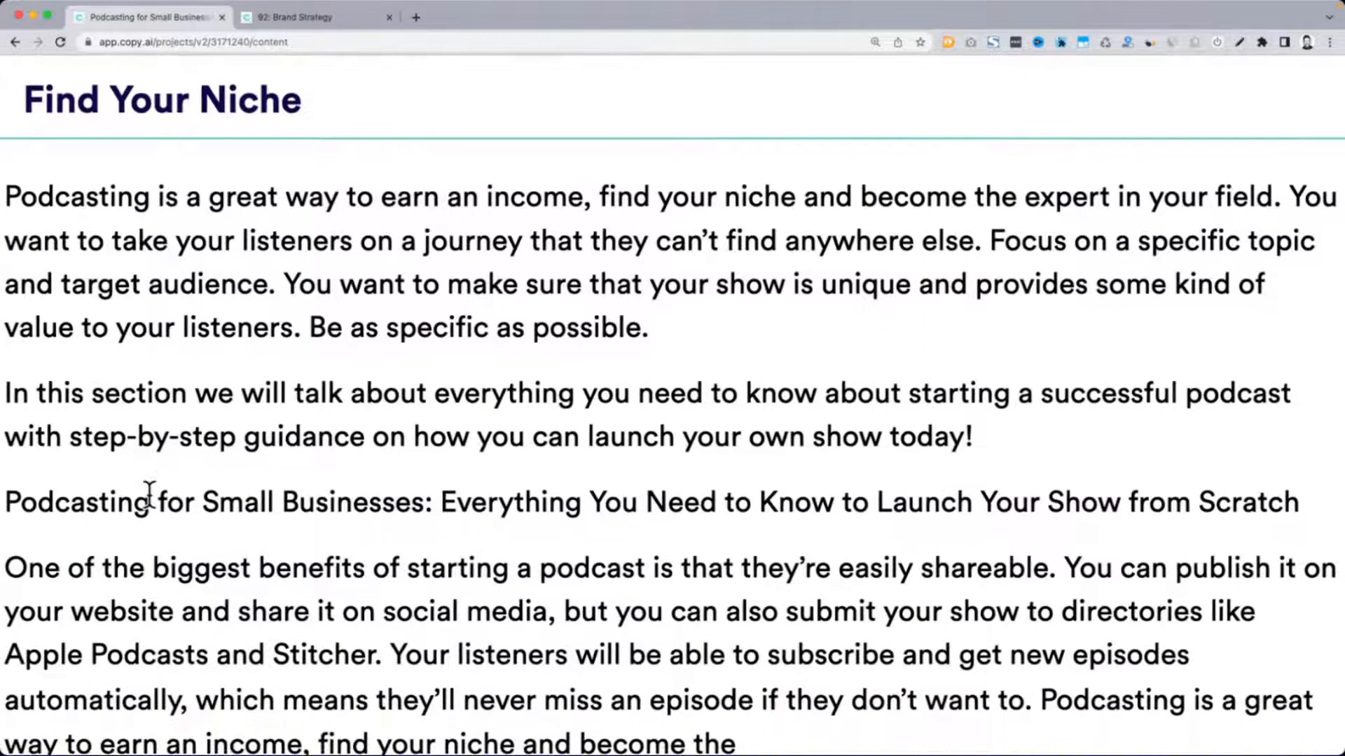
pyautogui.scroll(-2, 149, 495)
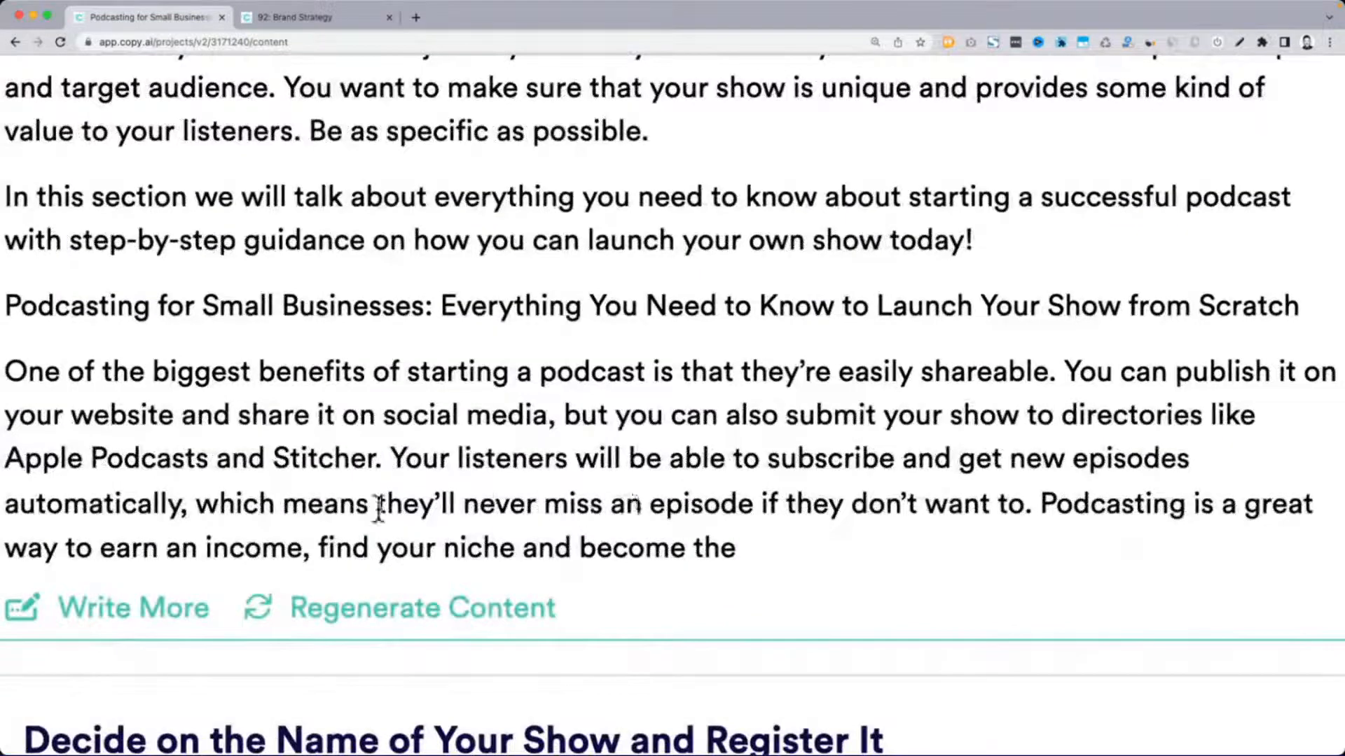
# Delete the repeated blog title line and the final paragraph from "Find Your Niche", and run Write More on the section
pyautogui.moveTo(11, 369); pyautogui.dragTo(373, 370)
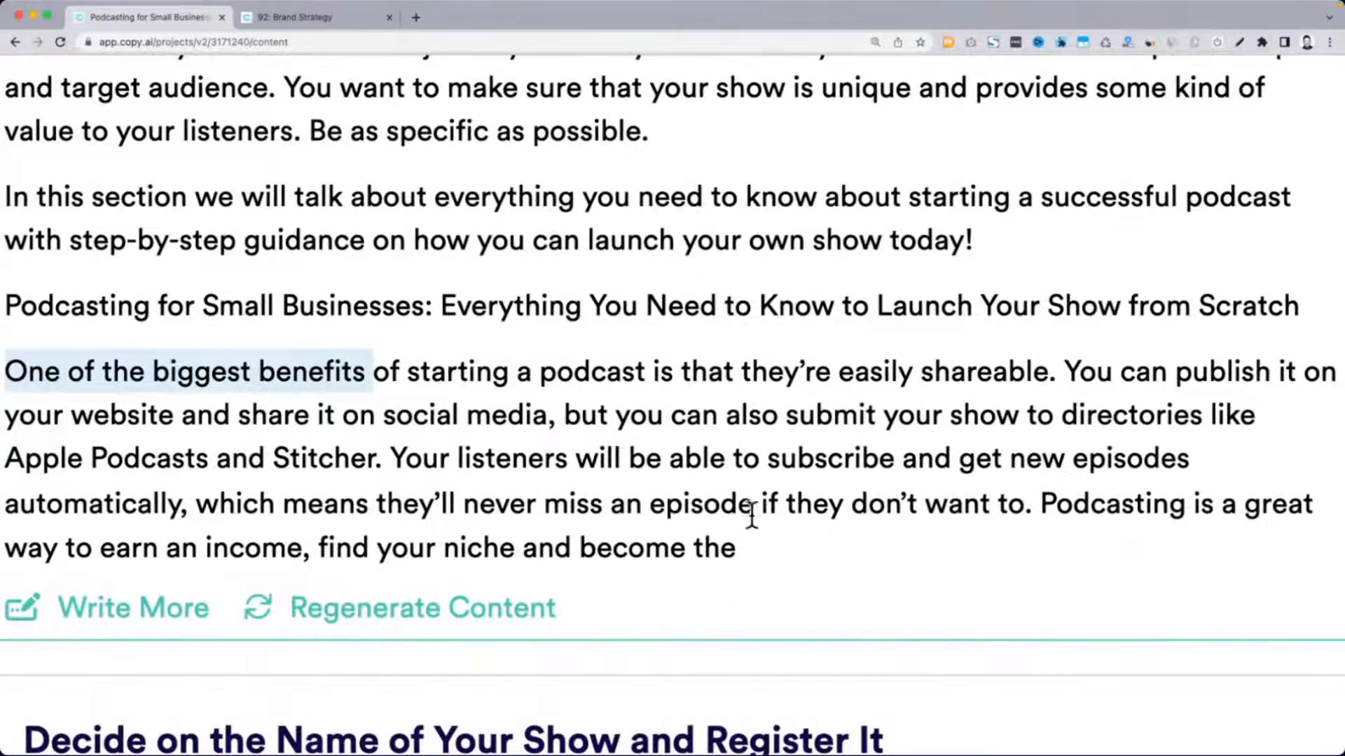
pyautogui.moveTo(9, 303); pyautogui.dragTo(836, 560)
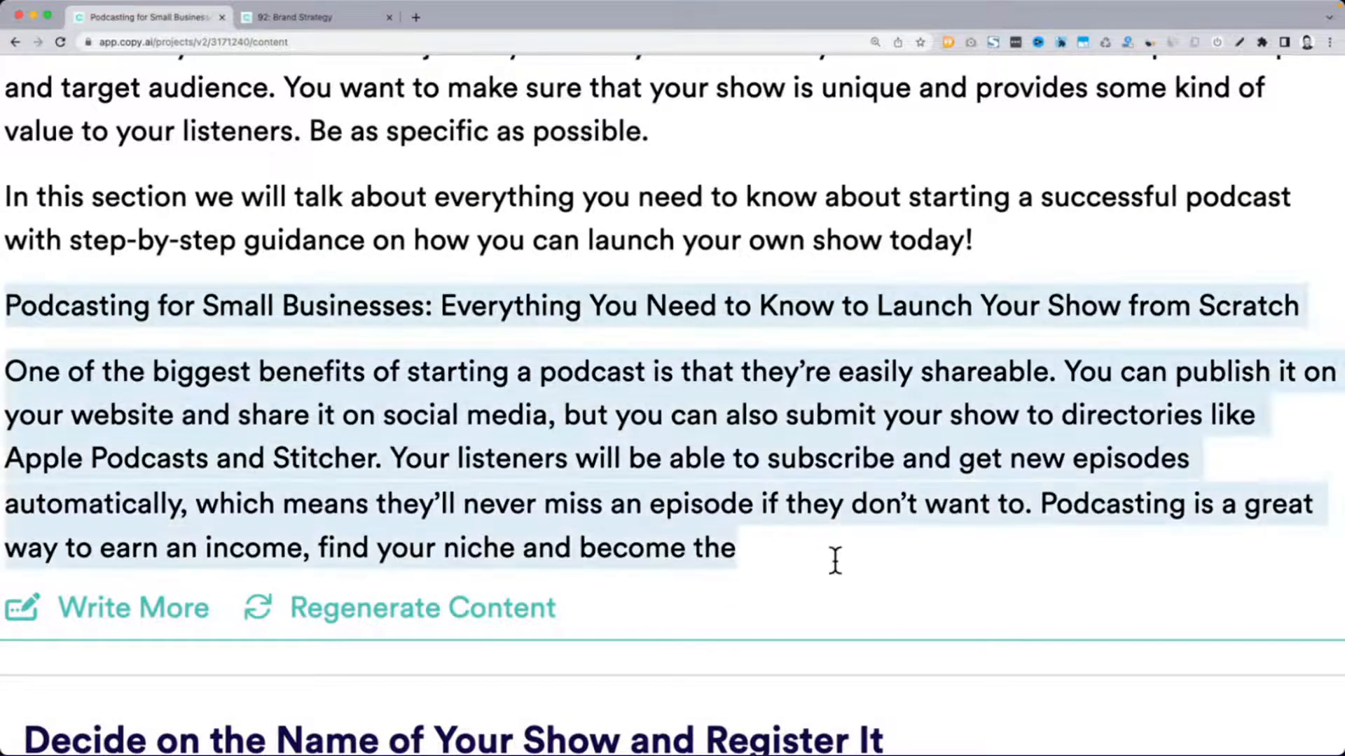
pyautogui.press('BackSpace')
pyautogui.click(148, 375)
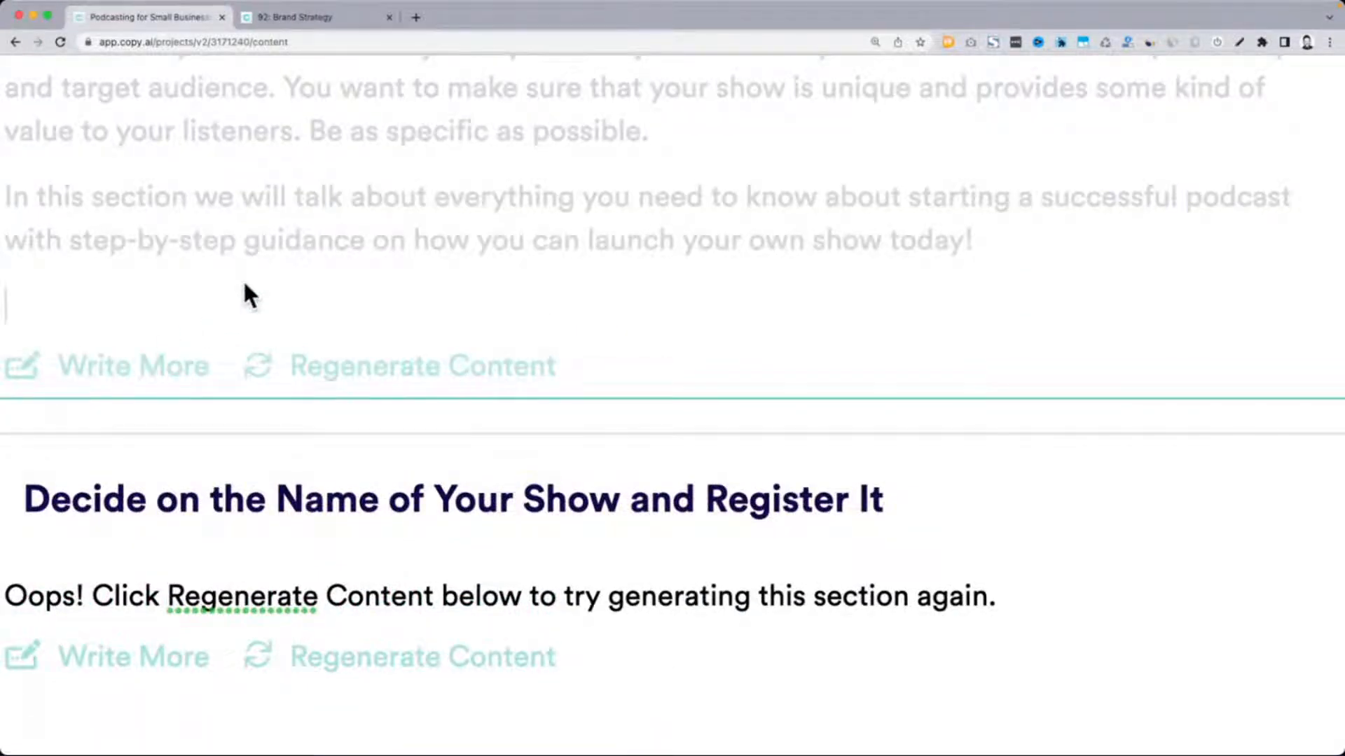
pyautogui.scroll(-5, 244, 284)
pyautogui.scroll(2, 633, 378)
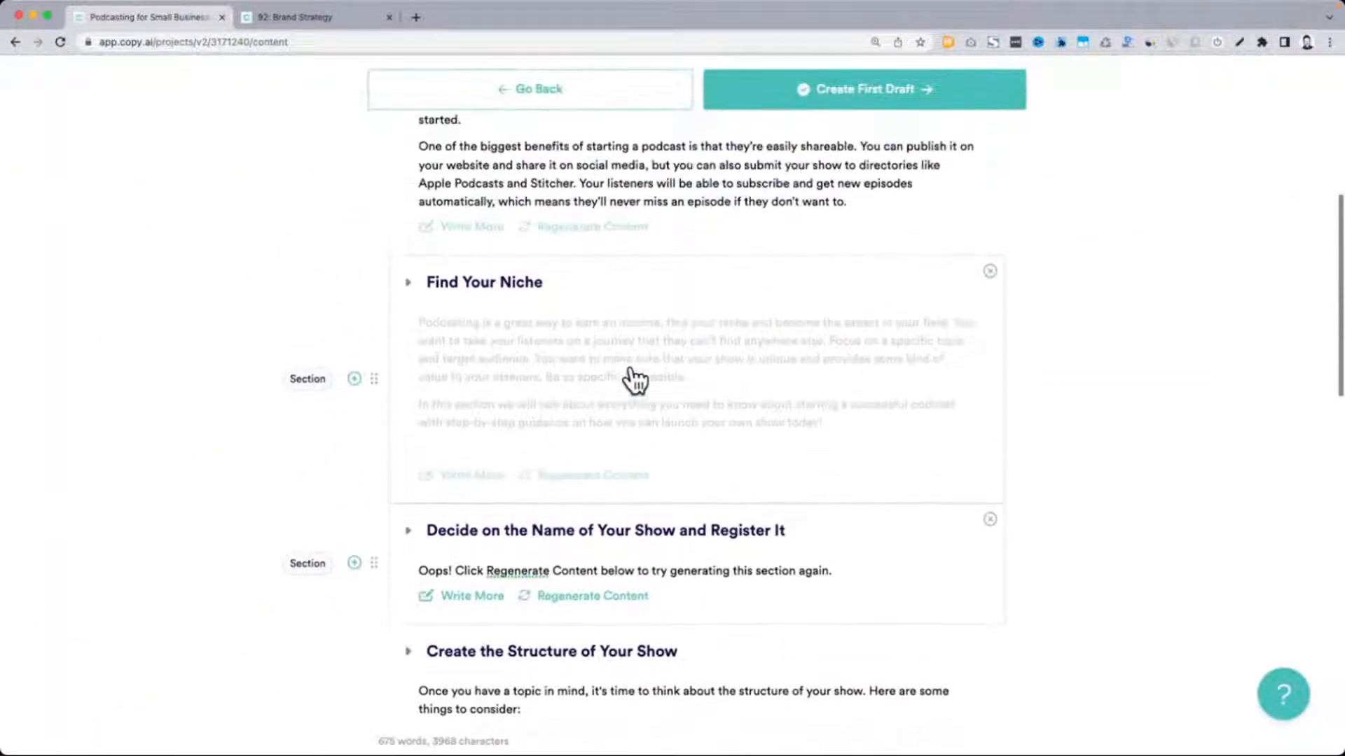
# Regenerate the content of the "Decide on the Name of Your Show and Register It" and "Prepare Your Content Outline and Plan Ahead" sections
pyautogui.click(595, 597)
pyautogui.scroll(-2, 594, 596)
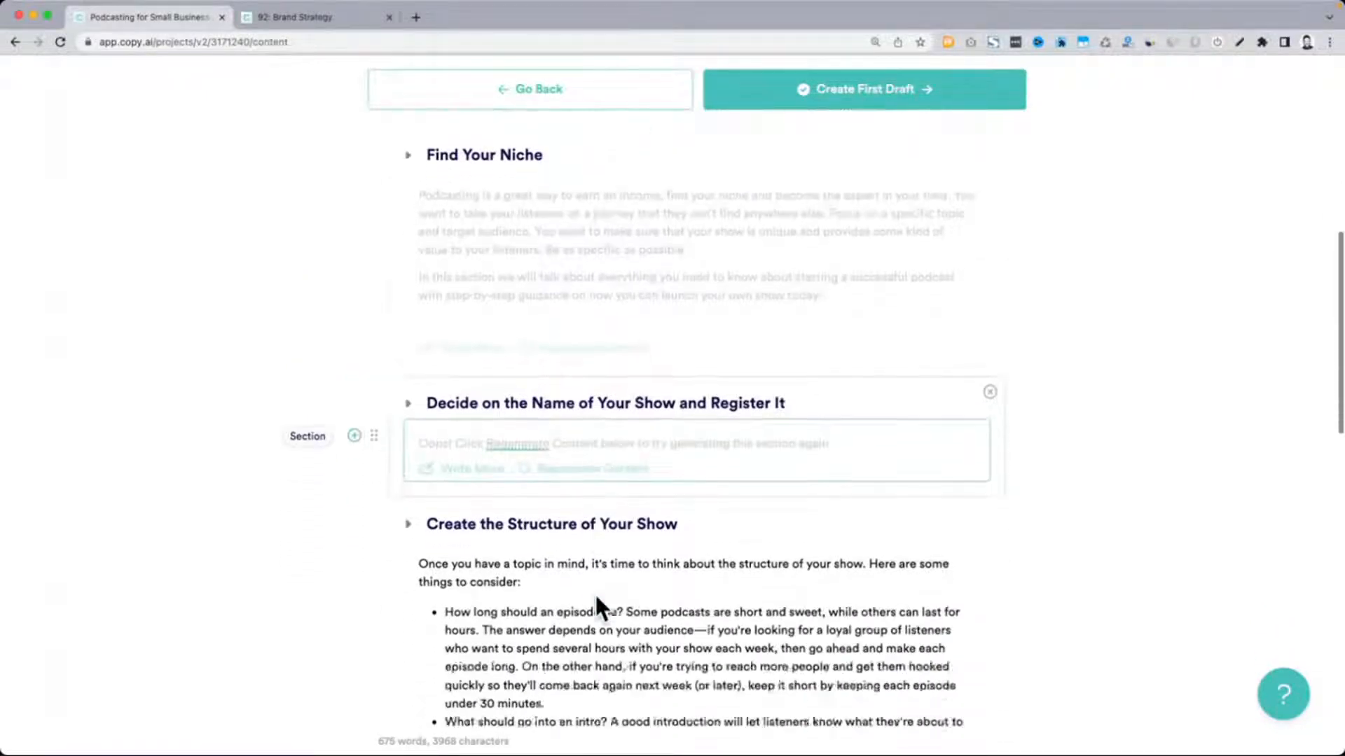
pyautogui.scroll(-8, 593, 591)
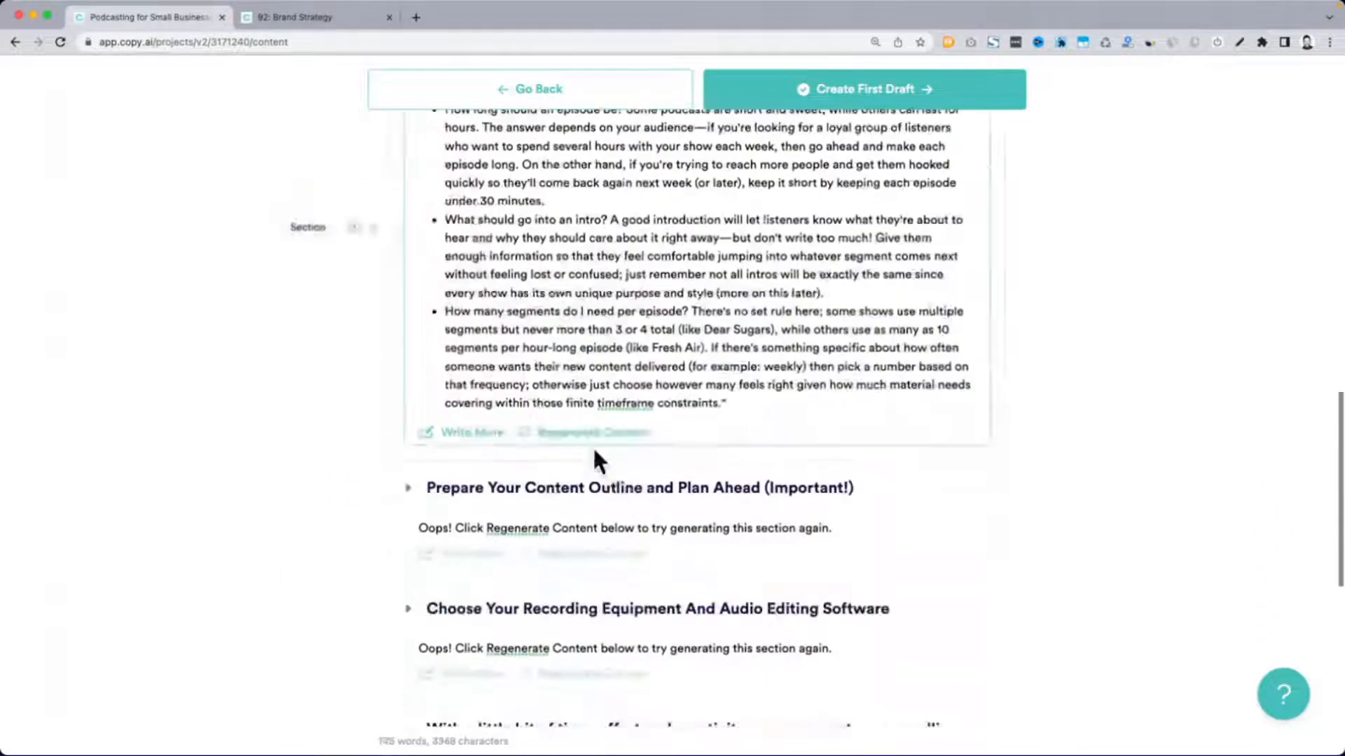
pyautogui.scroll(-1, 595, 507)
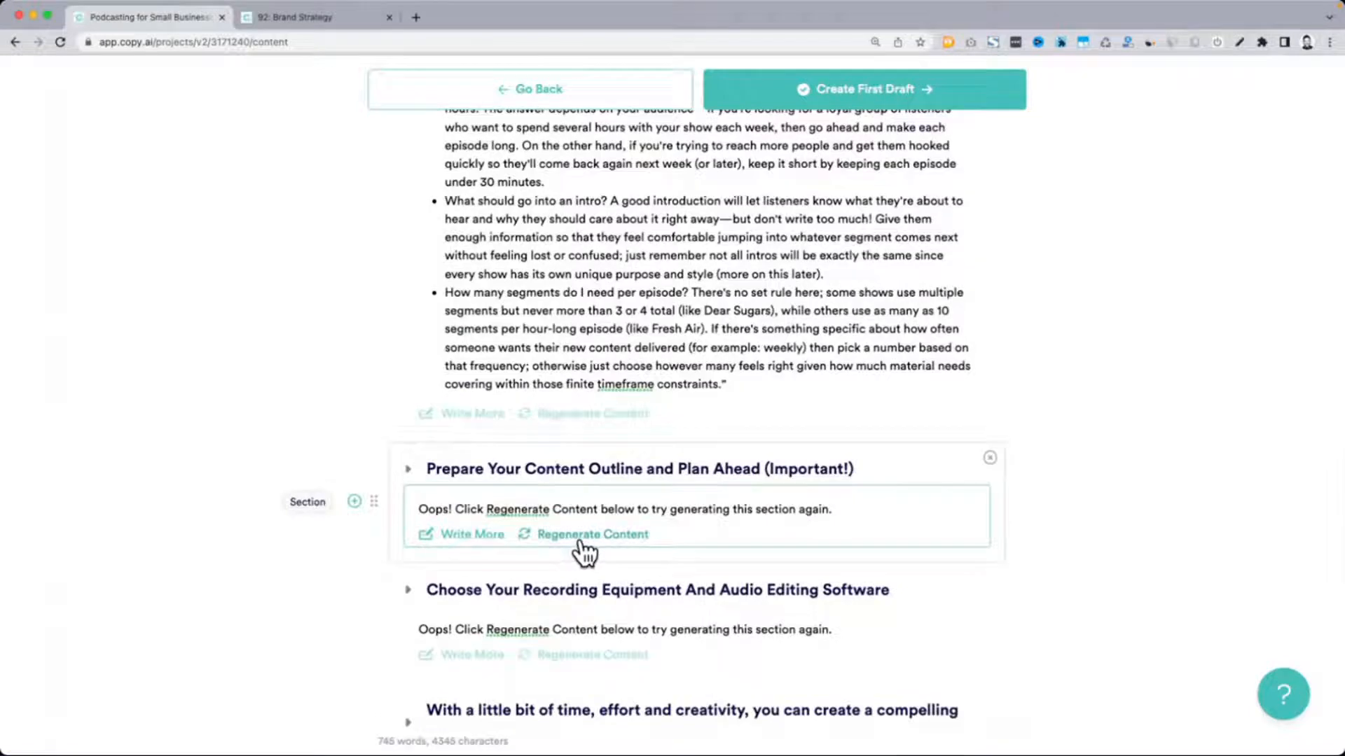
pyautogui.scroll(7, 581, 539)
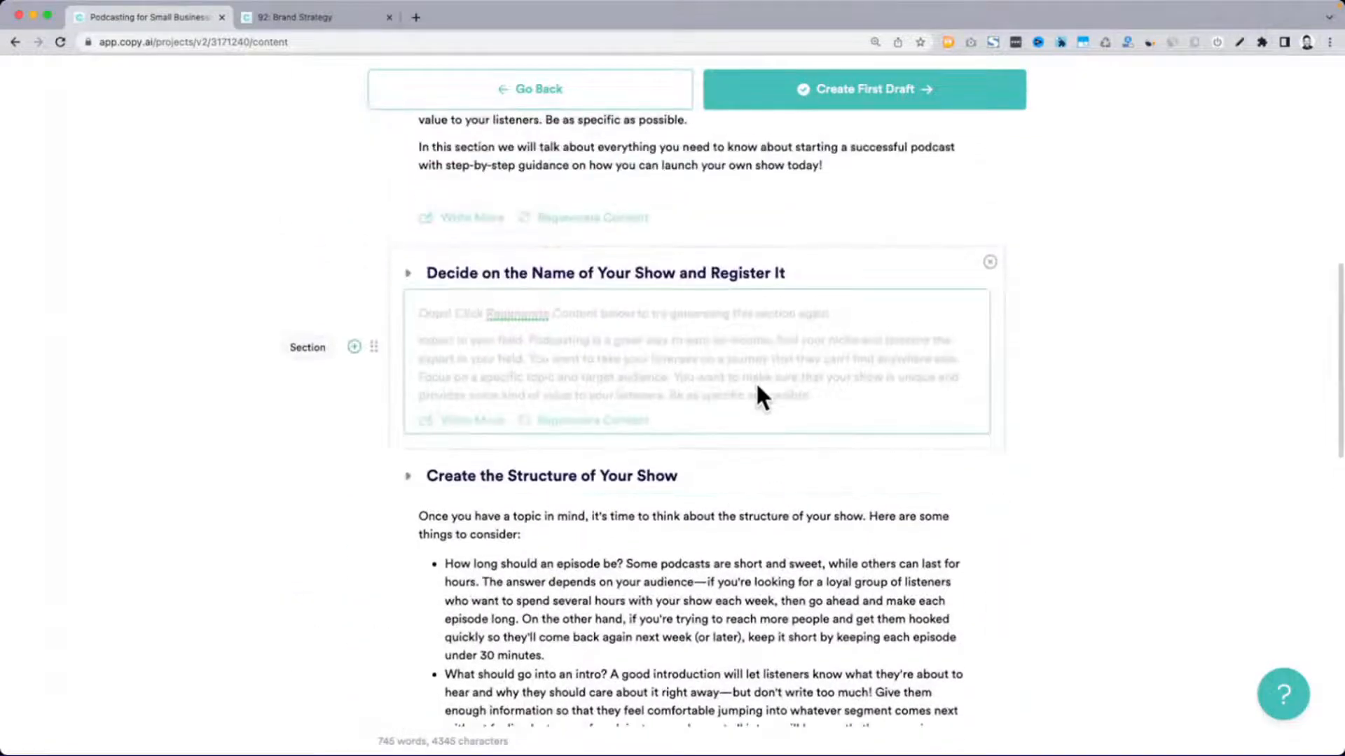
# Try once more to extend the "Find Your Niche" section using Write More
pyautogui.scroll(3, 543, 329)
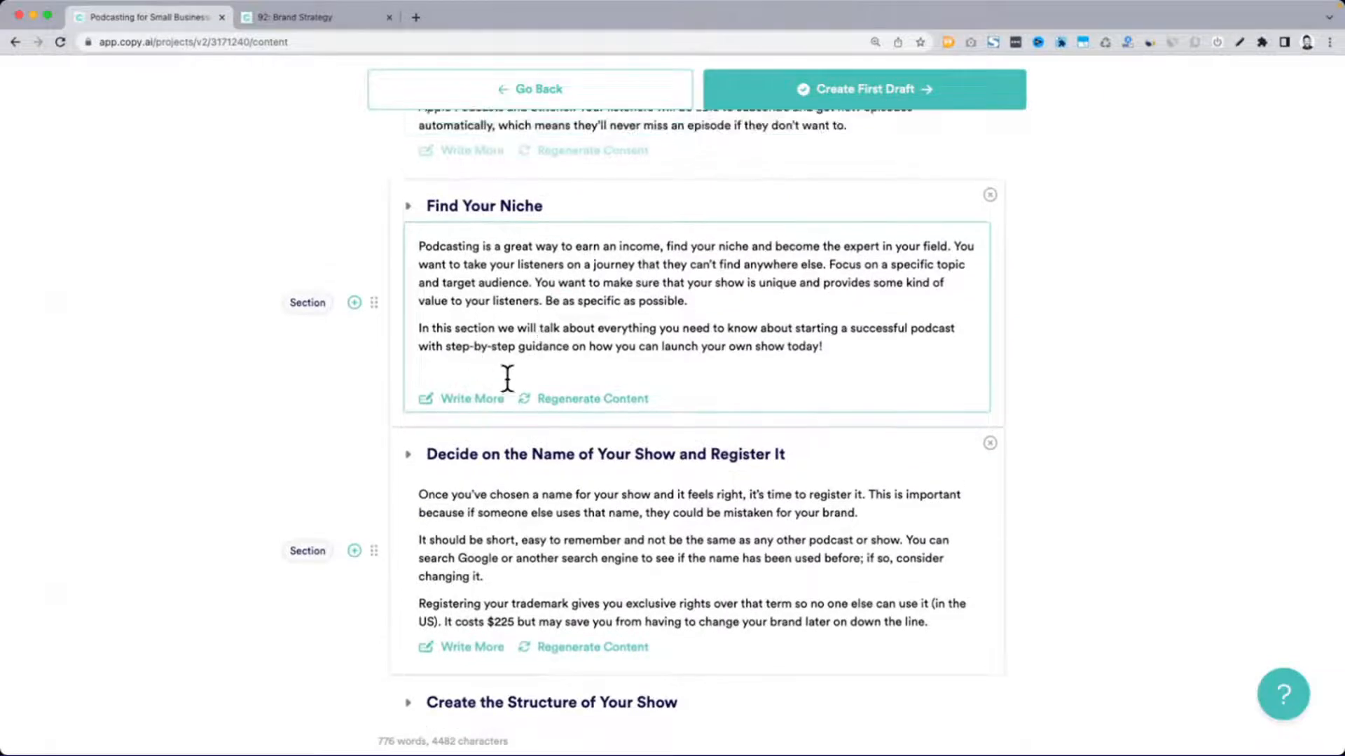
pyautogui.click(487, 401)
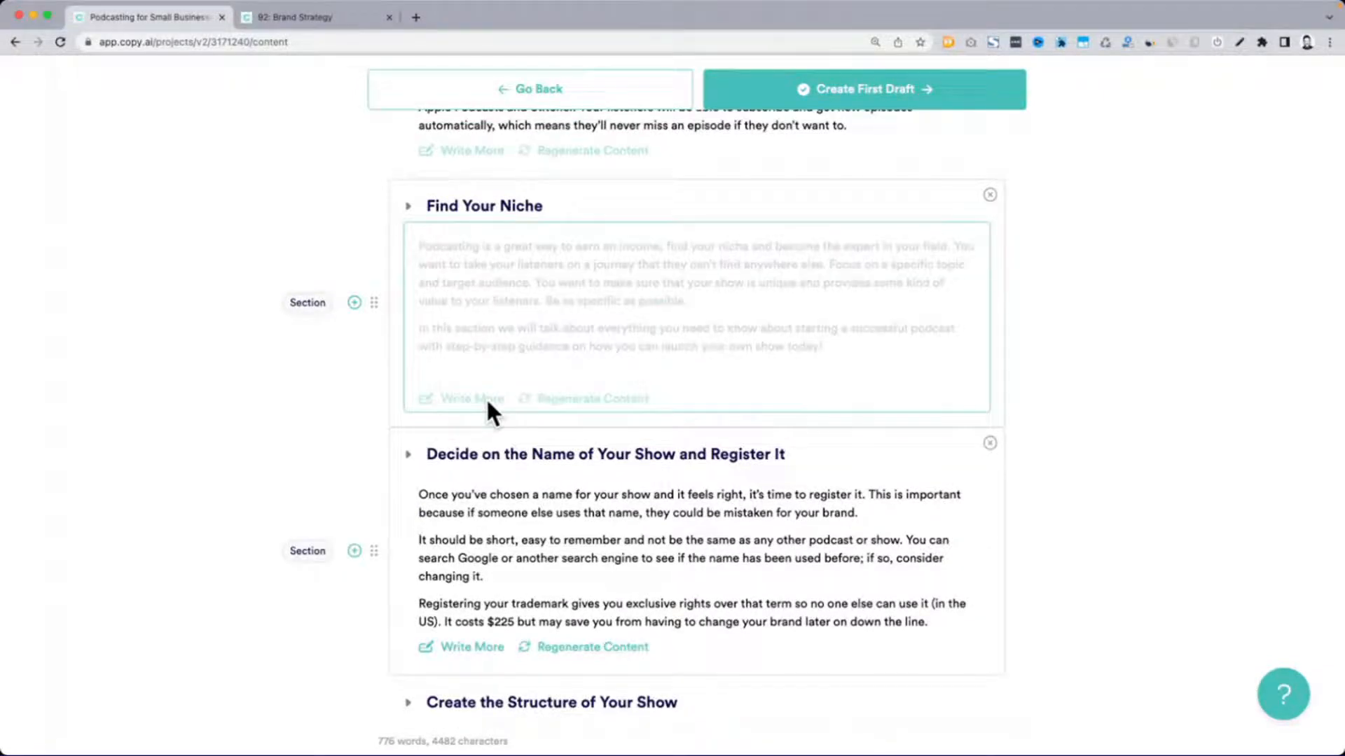
pyautogui.scroll(-2, 487, 401)
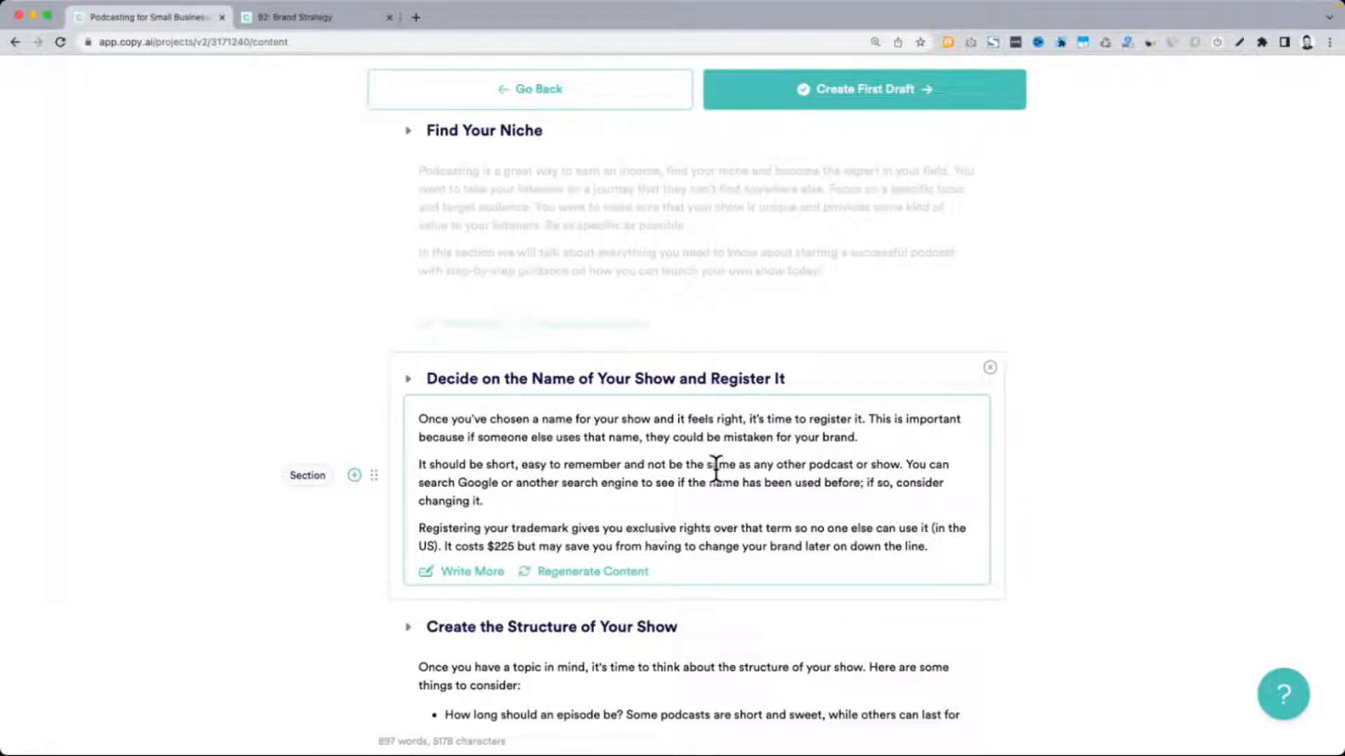
# Extend the "Prepare Your Content Outline and Plan Ahead" section using Write More
pyautogui.scroll(-10, 715, 471)
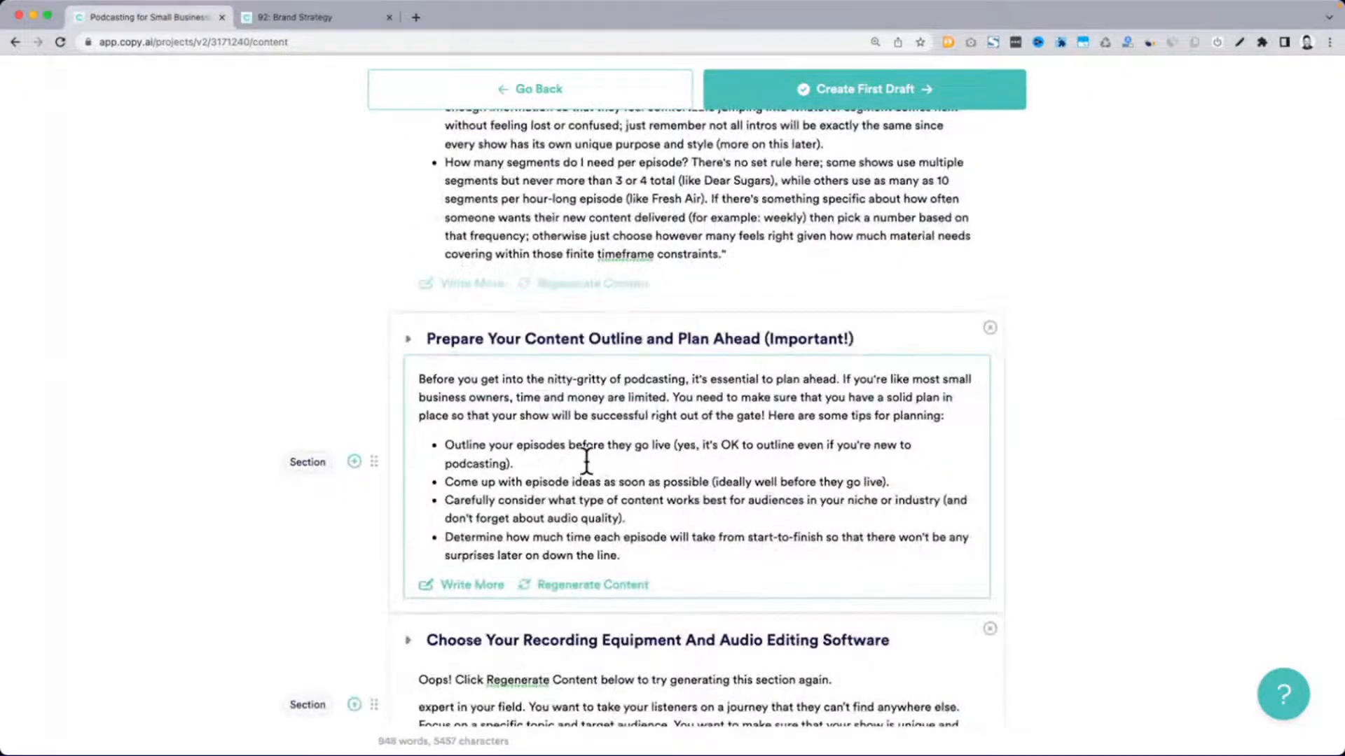
pyautogui.scroll(-1, 587, 460)
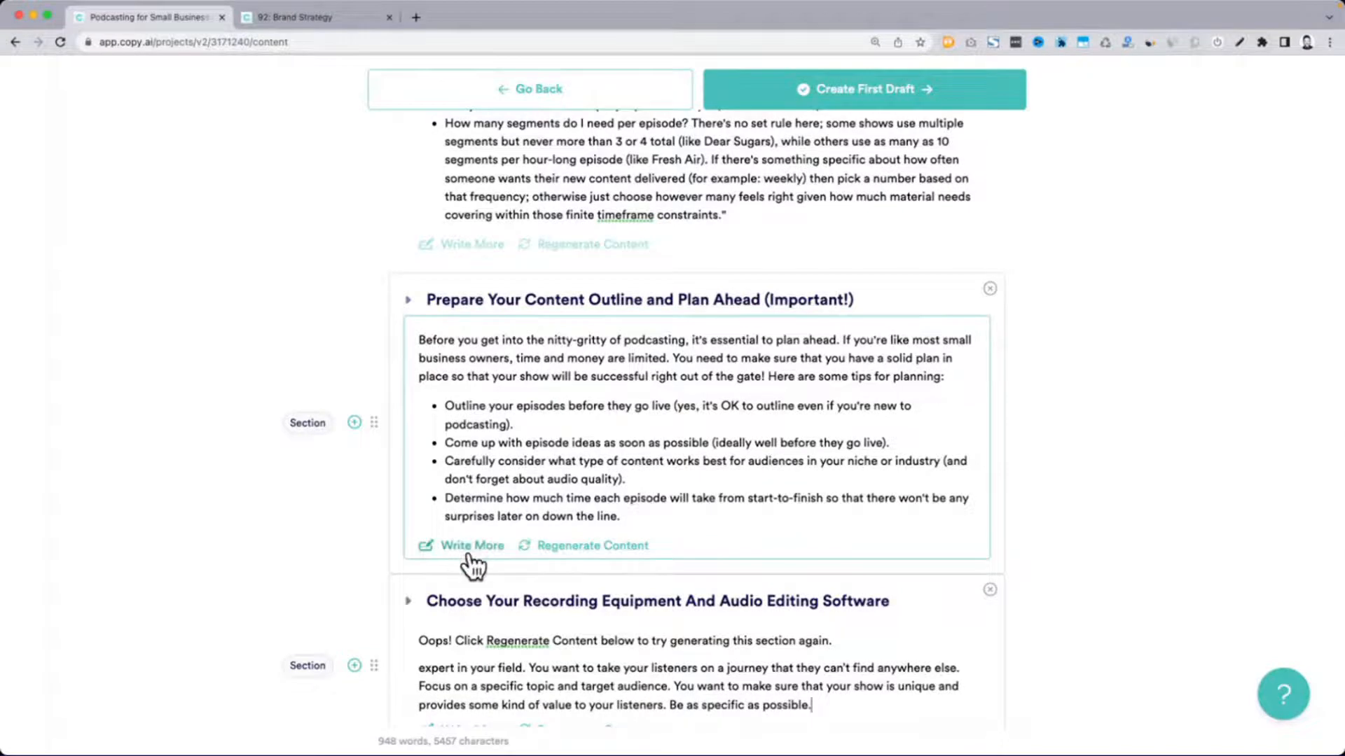
pyautogui.click(470, 550)
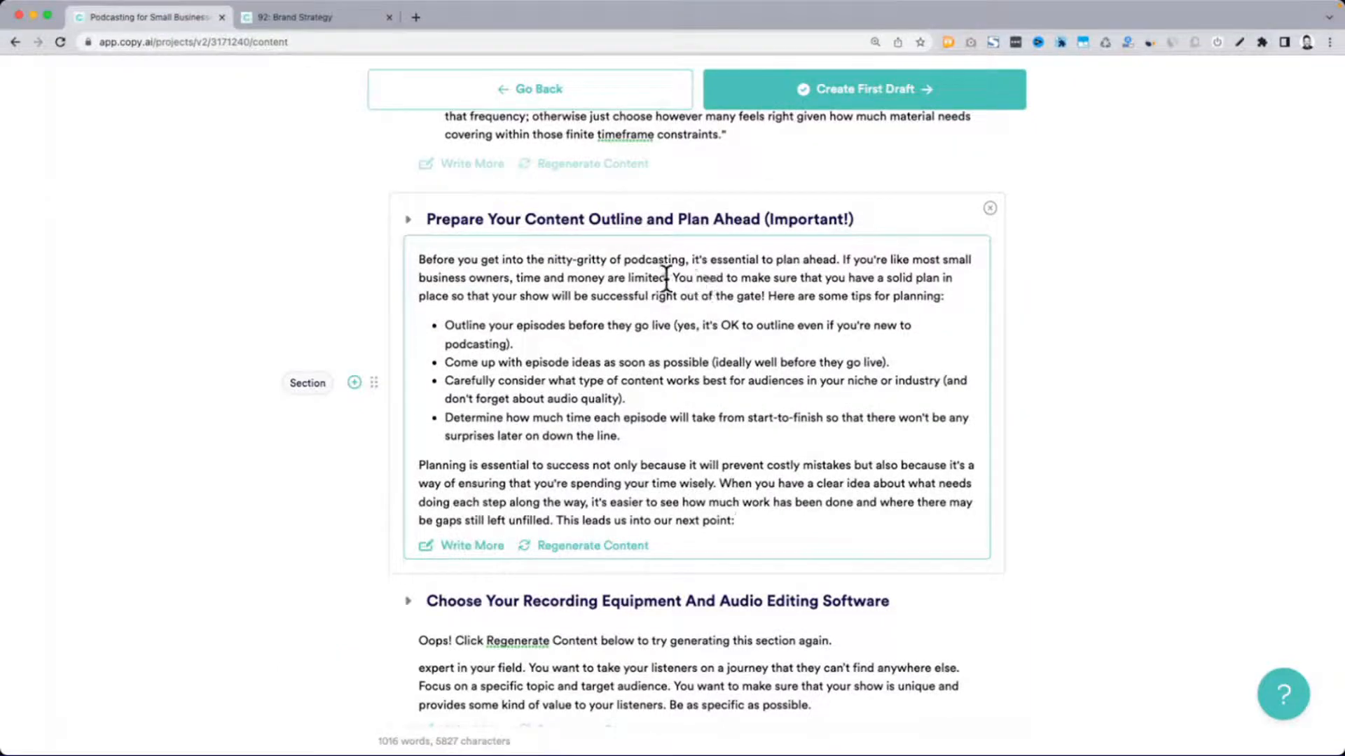
# Compare the opening sentences of "Prepare Your Content Outline and Plan Ahead" with the full blog title
pyautogui.moveTo(670, 278); pyautogui.dragTo(416, 262)
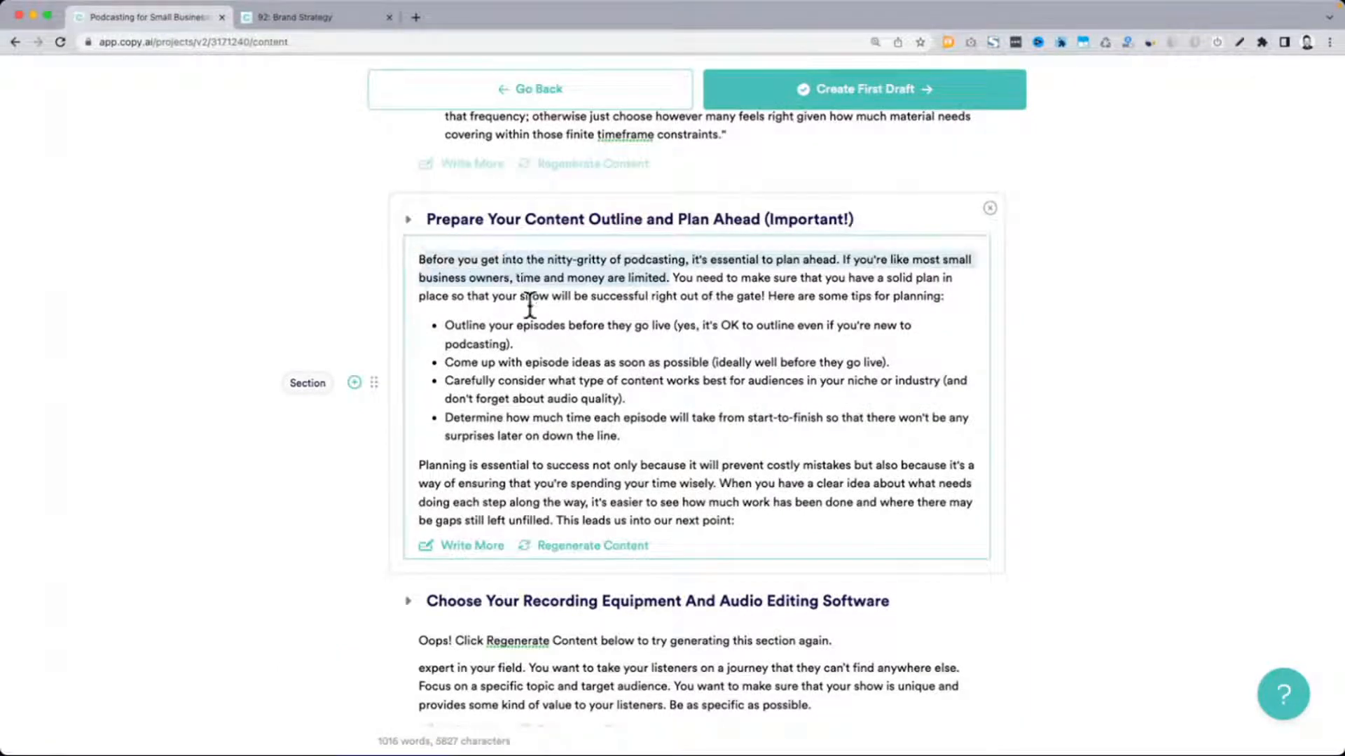
pyautogui.scroll(10, 530, 303)
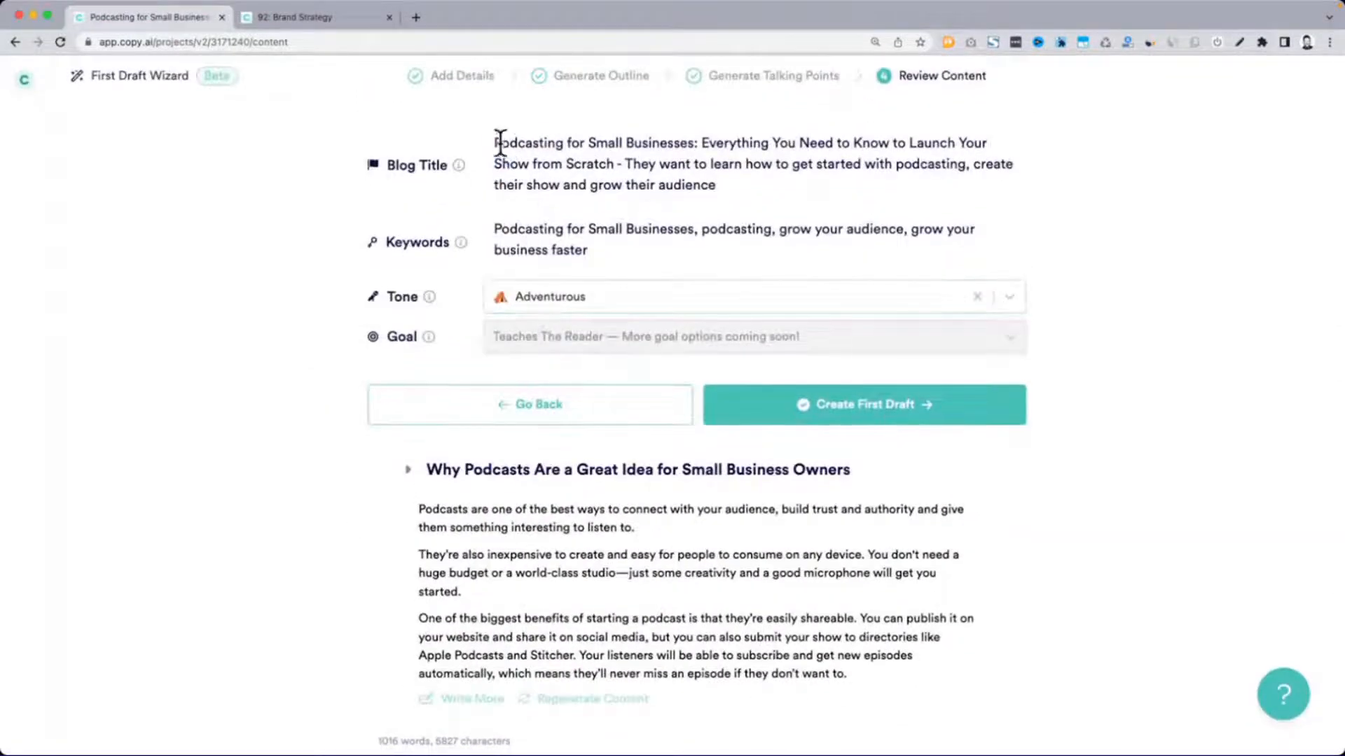
pyautogui.moveTo(496, 142); pyautogui.dragTo(756, 183)
pyautogui.scroll(-1, 758, 184)
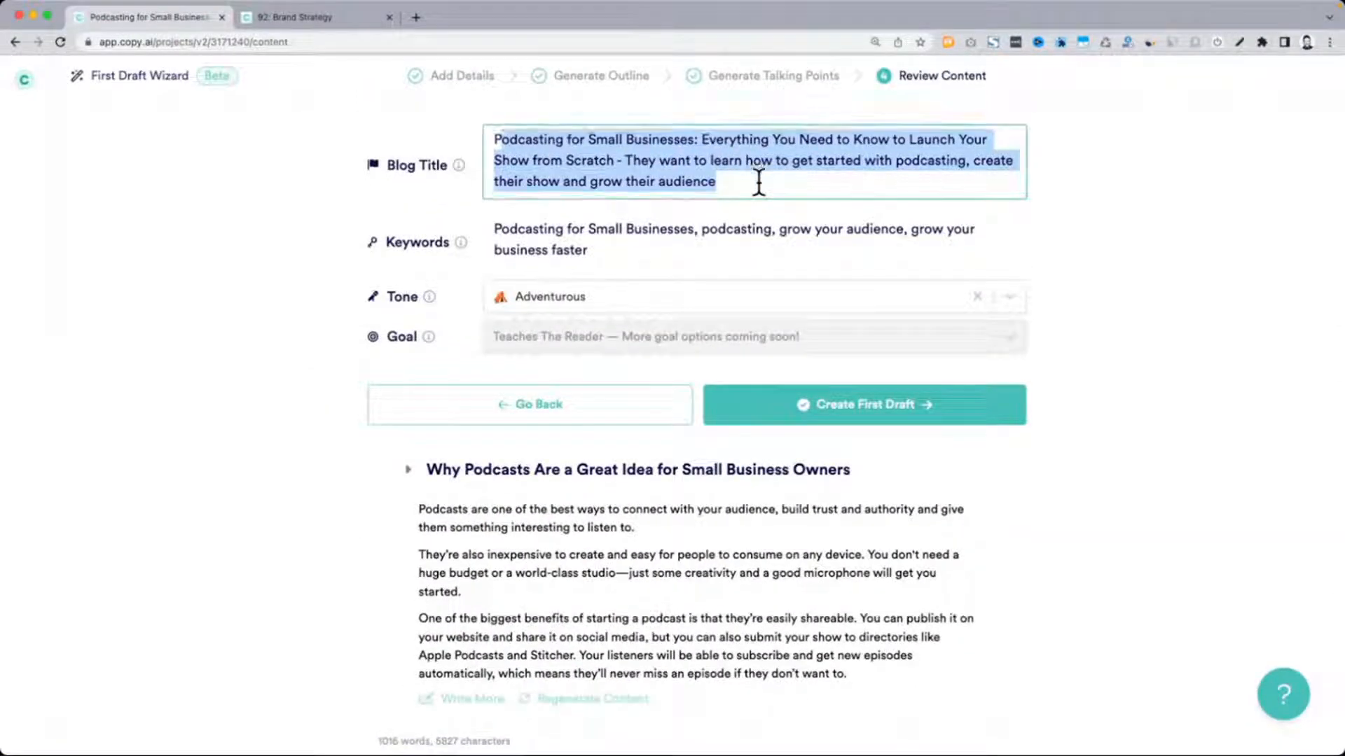
pyautogui.scroll(-5, 726, 405)
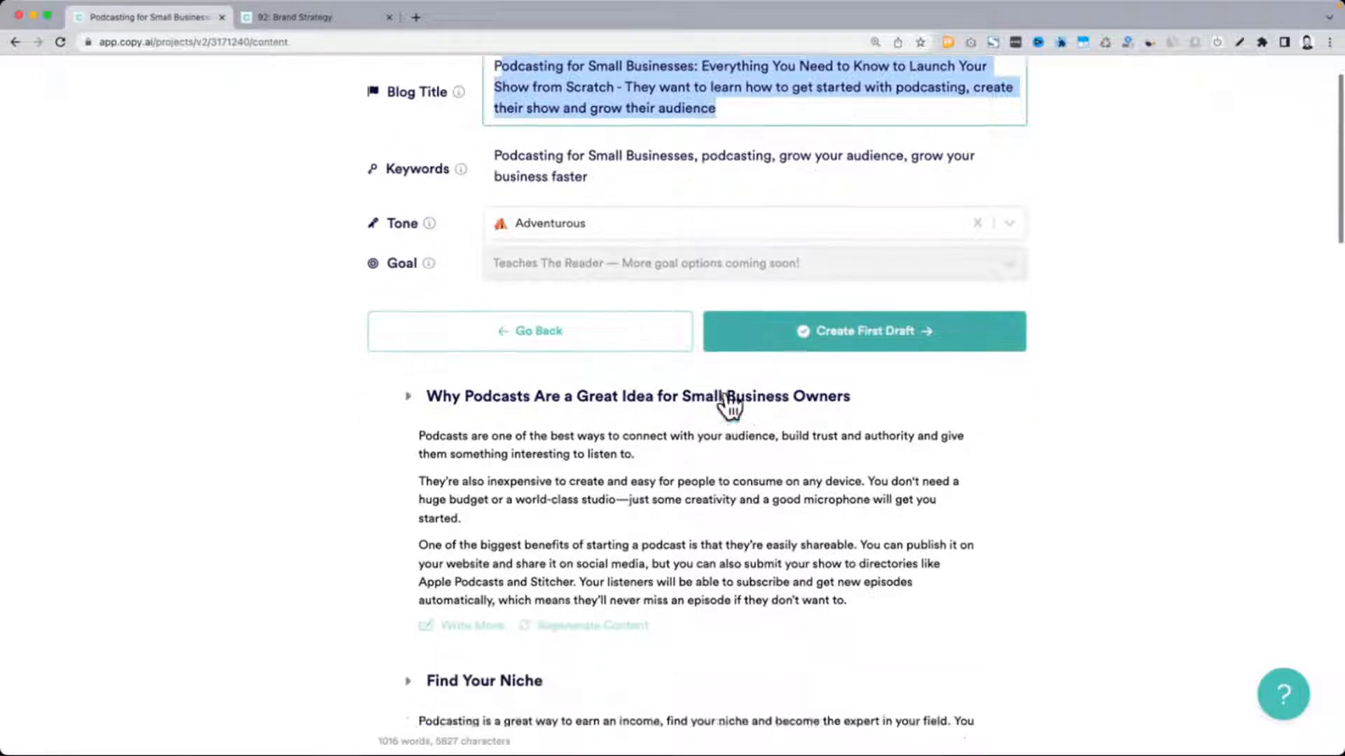
# Extend both "Create the Structure of Your Show" and "Prepare Your Content Outline and Plan Ahead" using Write More
pyautogui.scroll(-3, 726, 394)
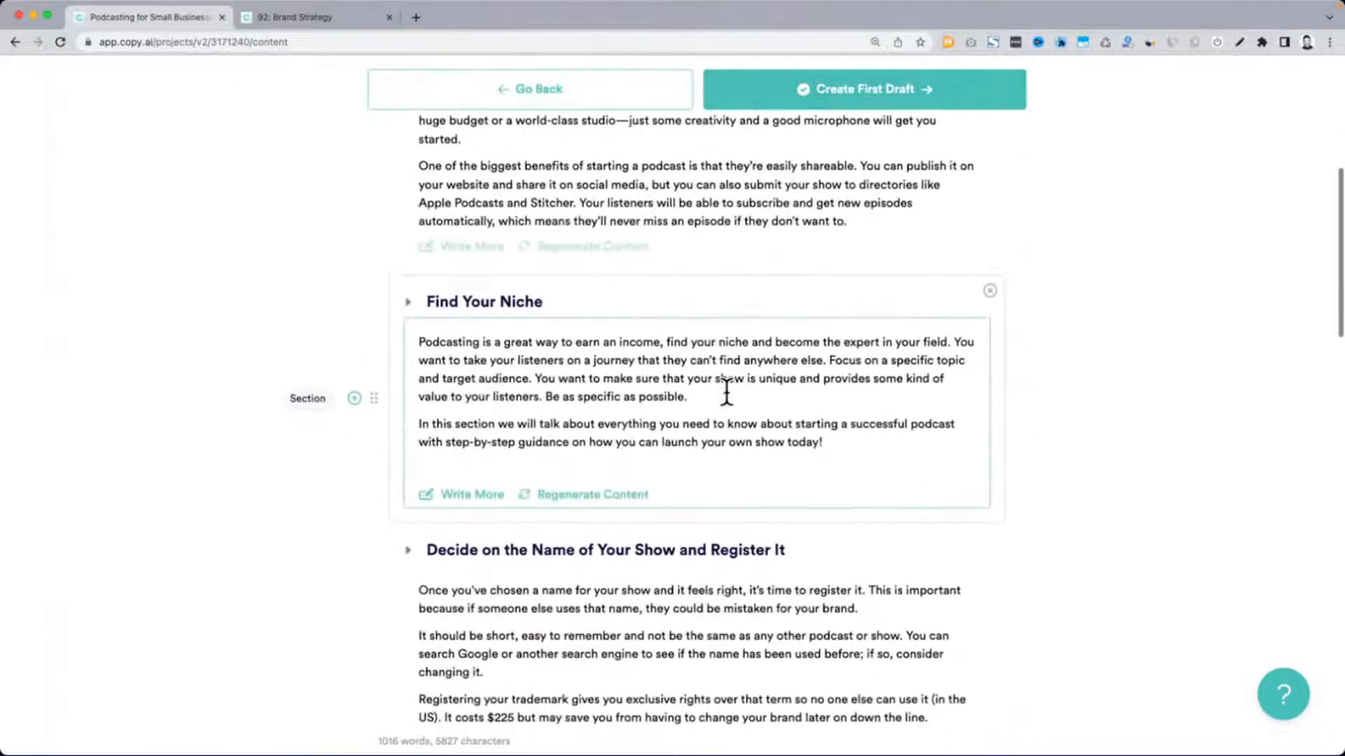
pyautogui.scroll(-3, 460, 459)
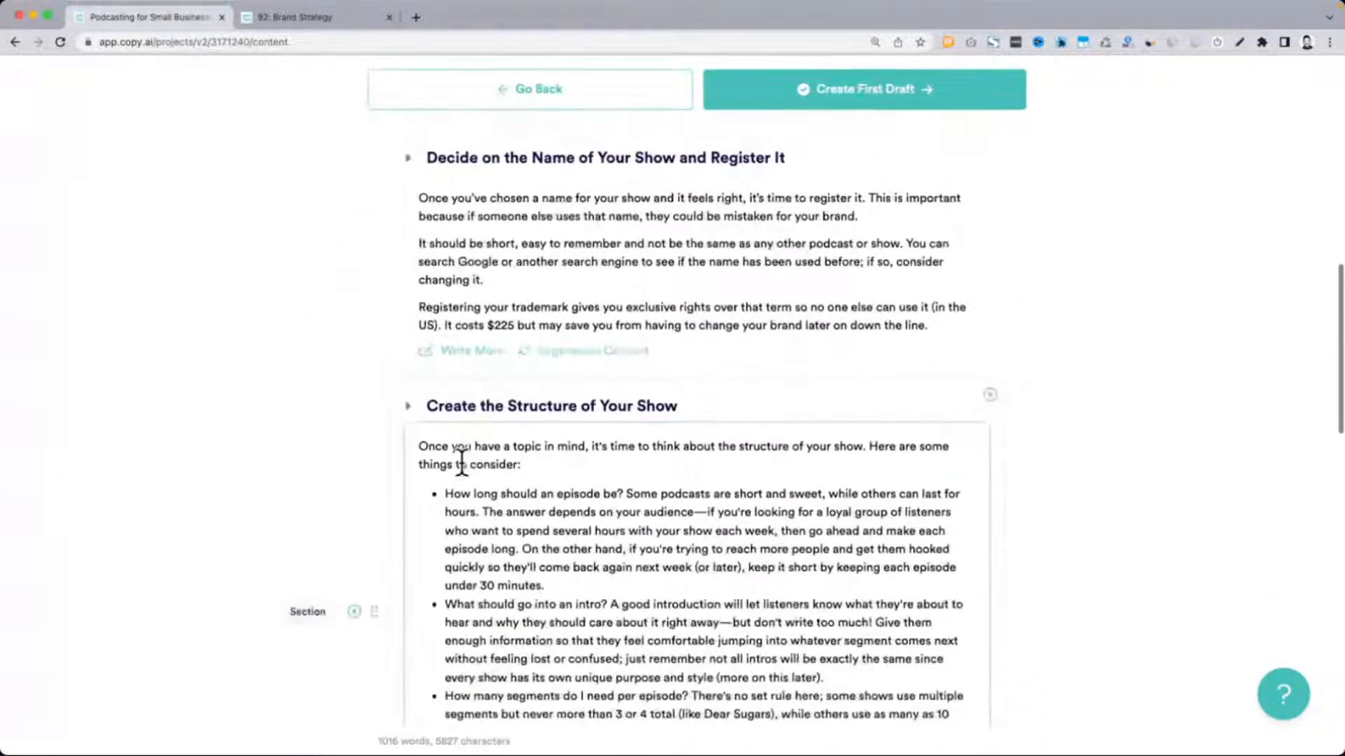
pyautogui.scroll(-3, 639, 429)
pyautogui.scroll(-1, 606, 456)
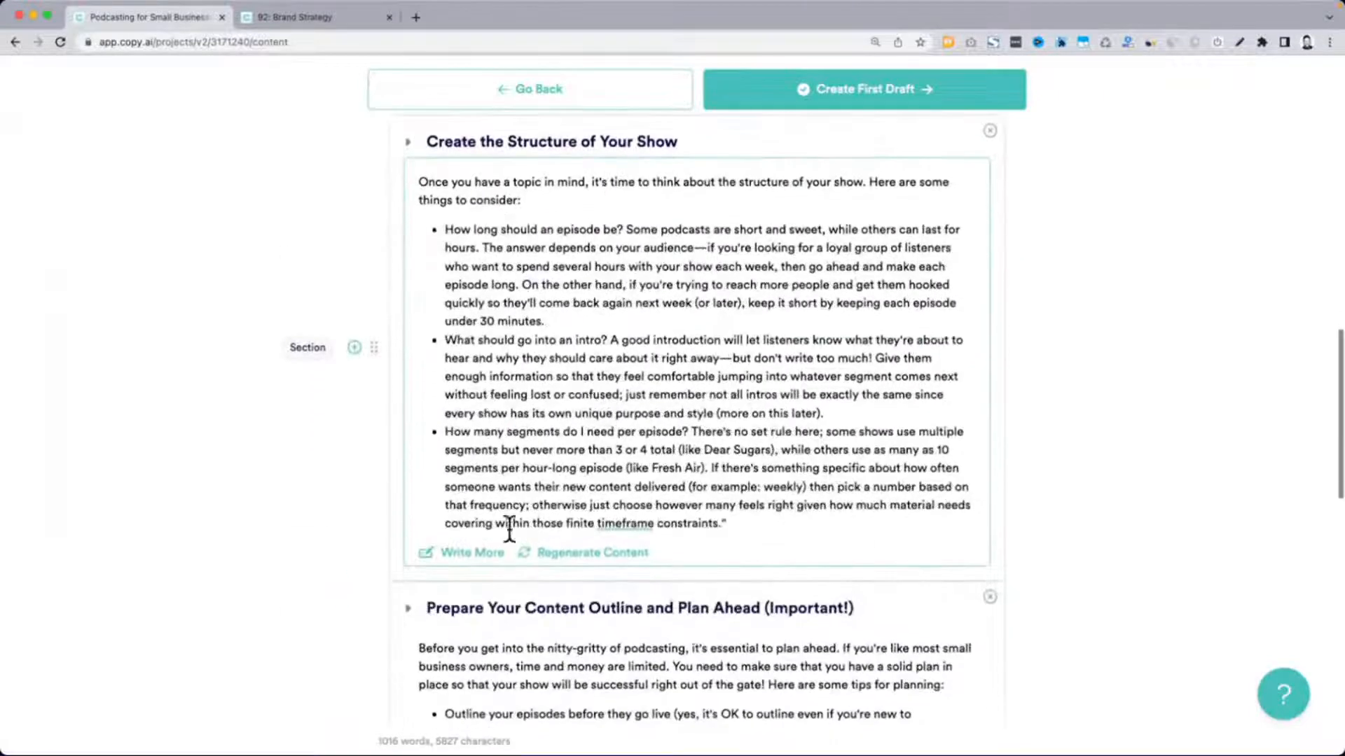
pyautogui.click(473, 554)
pyautogui.scroll(-5, 669, 452)
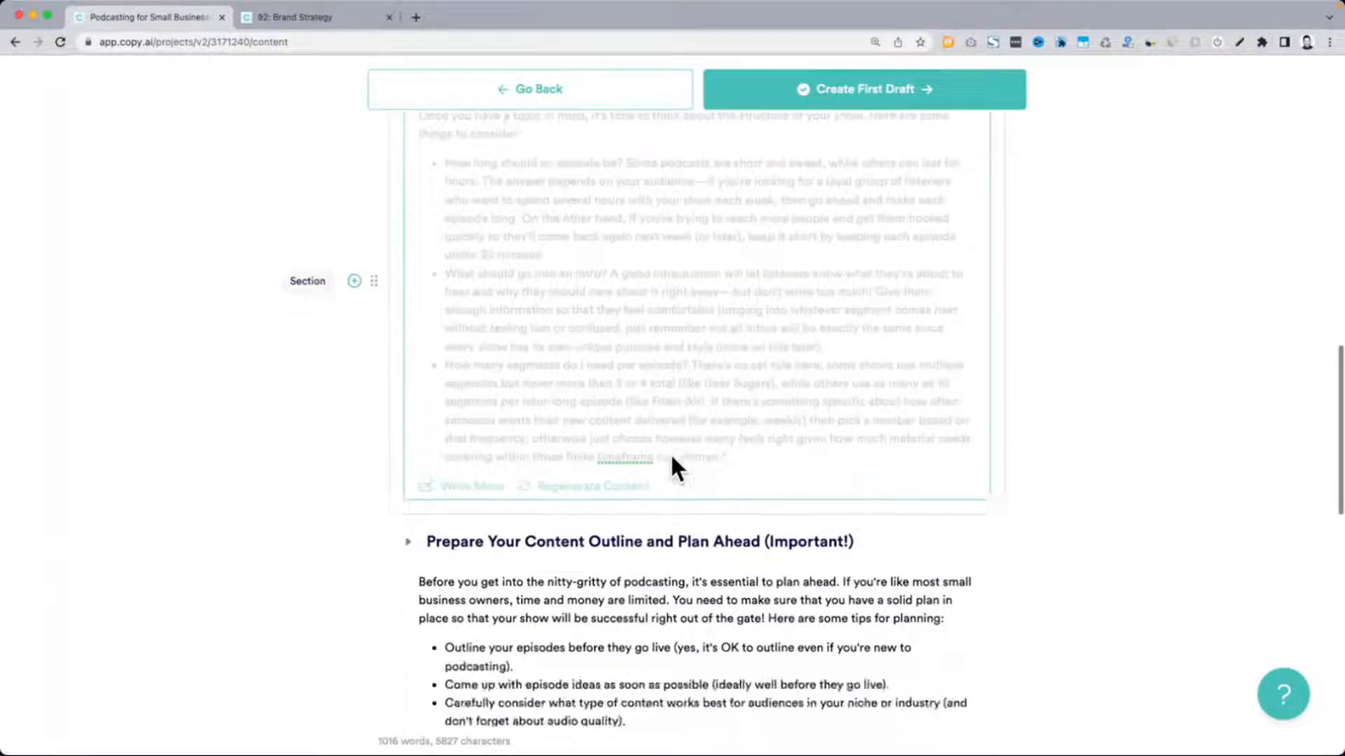
pyautogui.click(483, 560)
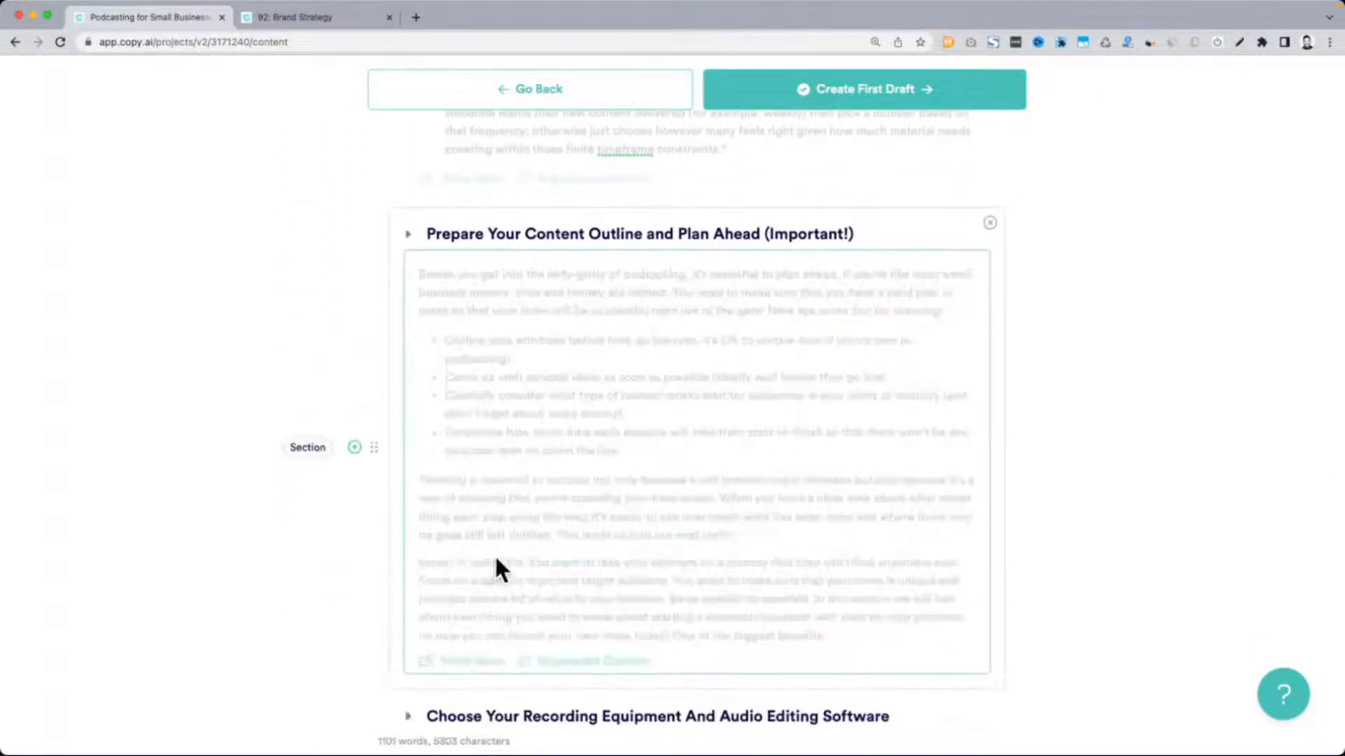
# Run Write More on "Choose Your Recording Equipment And Audio Editing Software" and regenerate the content of the closing section
pyautogui.scroll(-5, 628, 515)
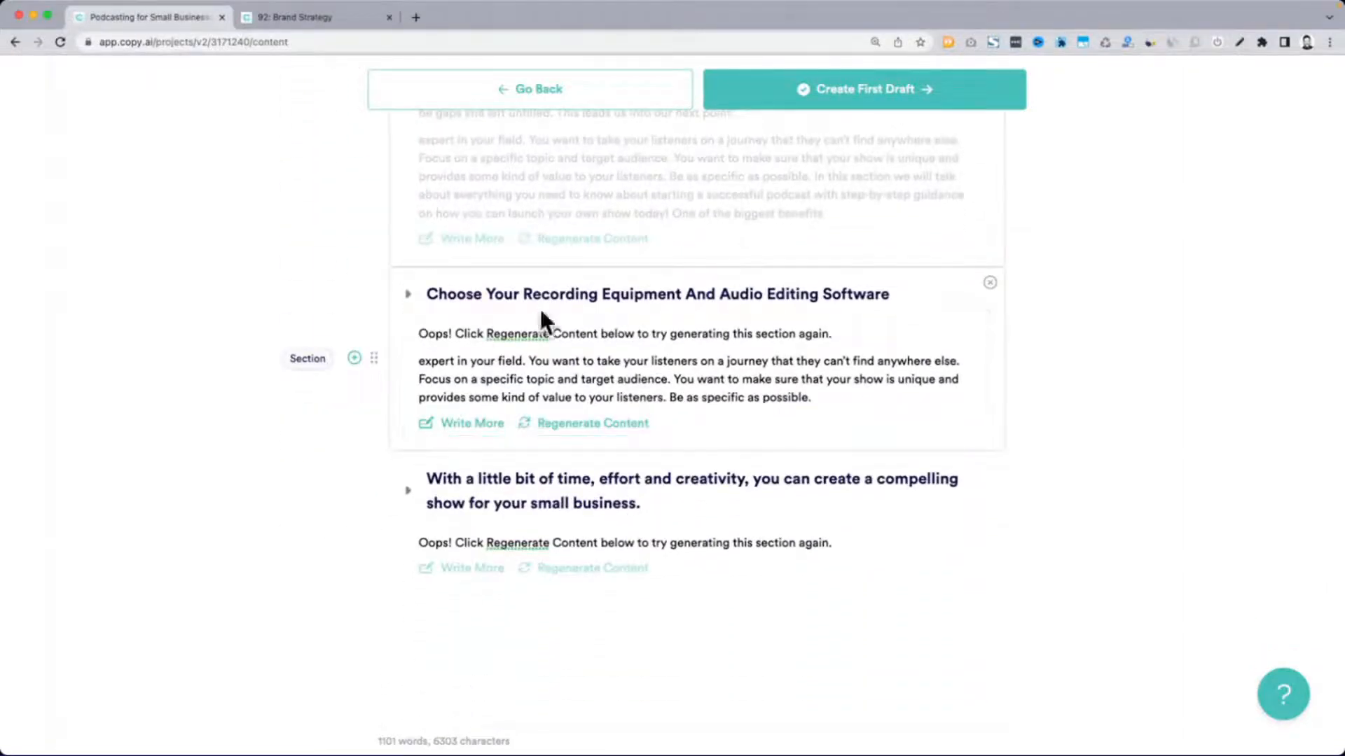
pyautogui.click(471, 516)
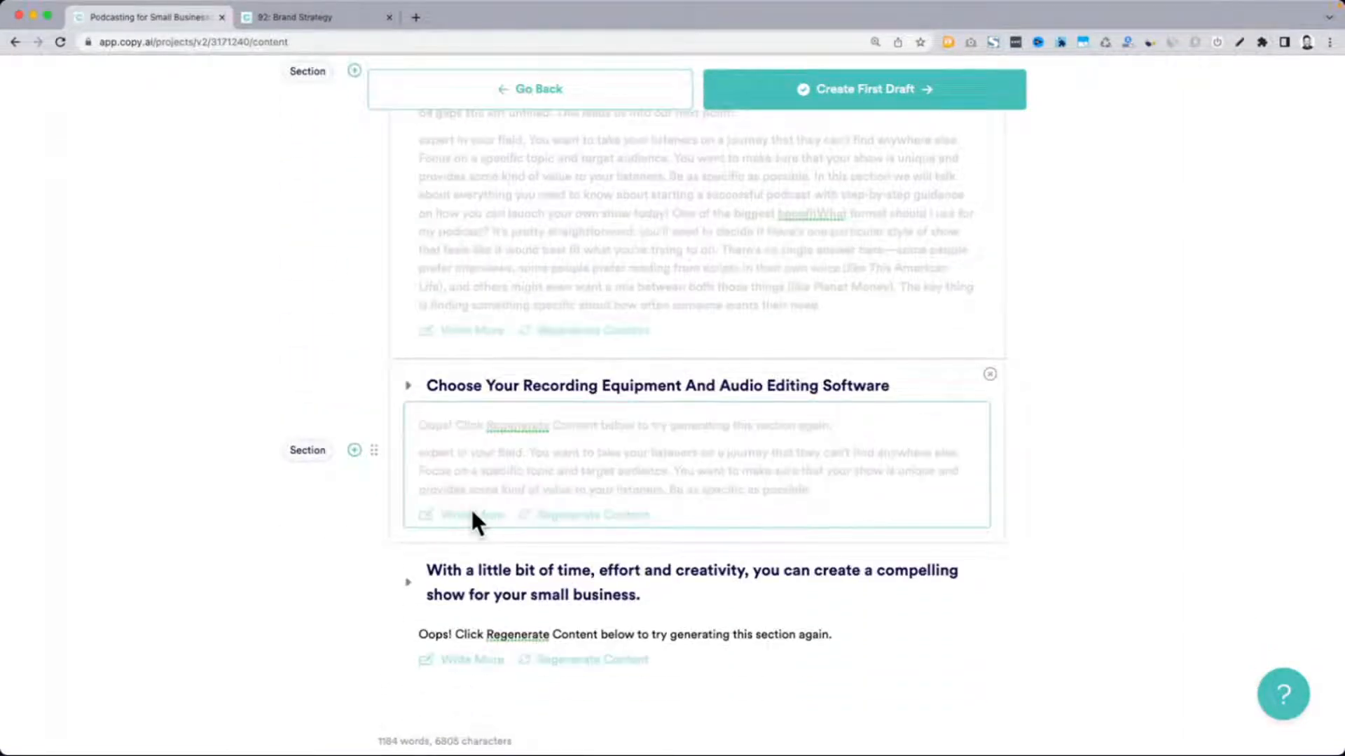
pyautogui.click(563, 662)
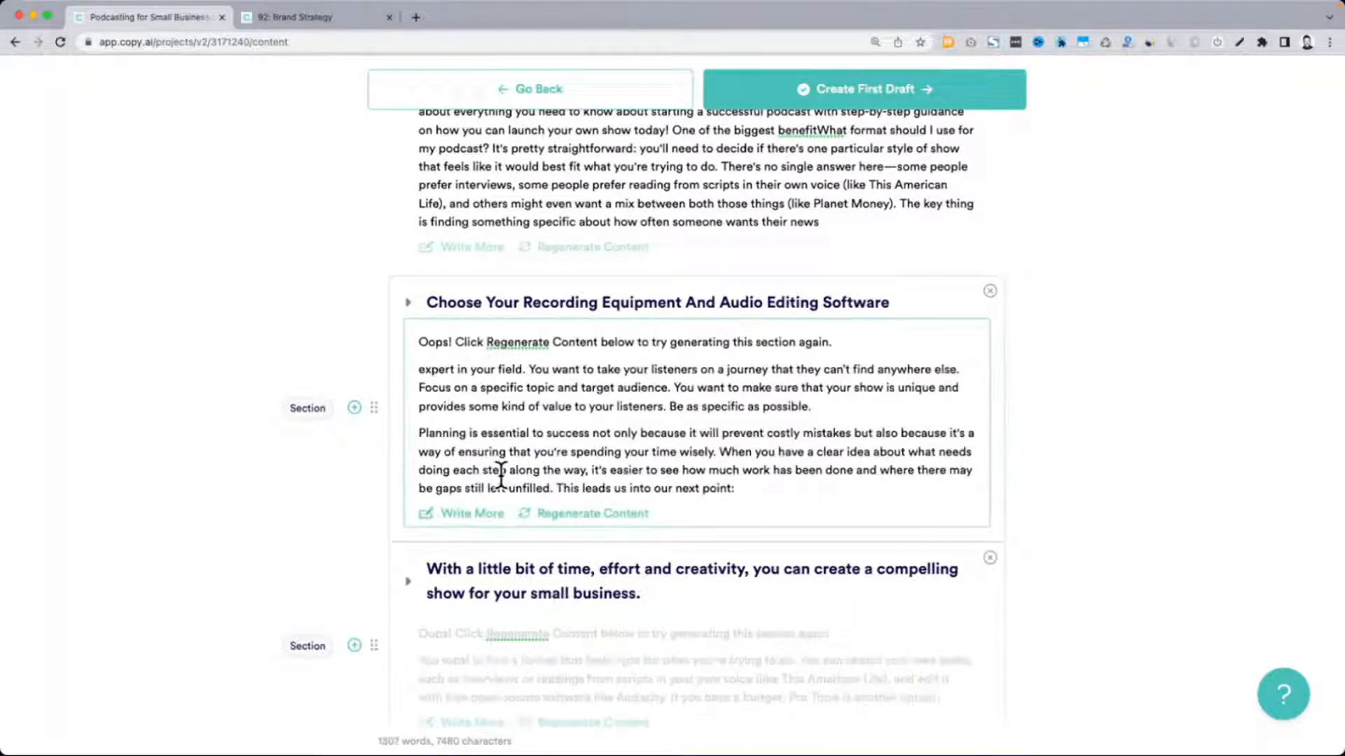
# Delete all the text in the "Choose Your Recording Equipment And Audio Editing Software" section
pyautogui.scroll(-2, 500, 476)
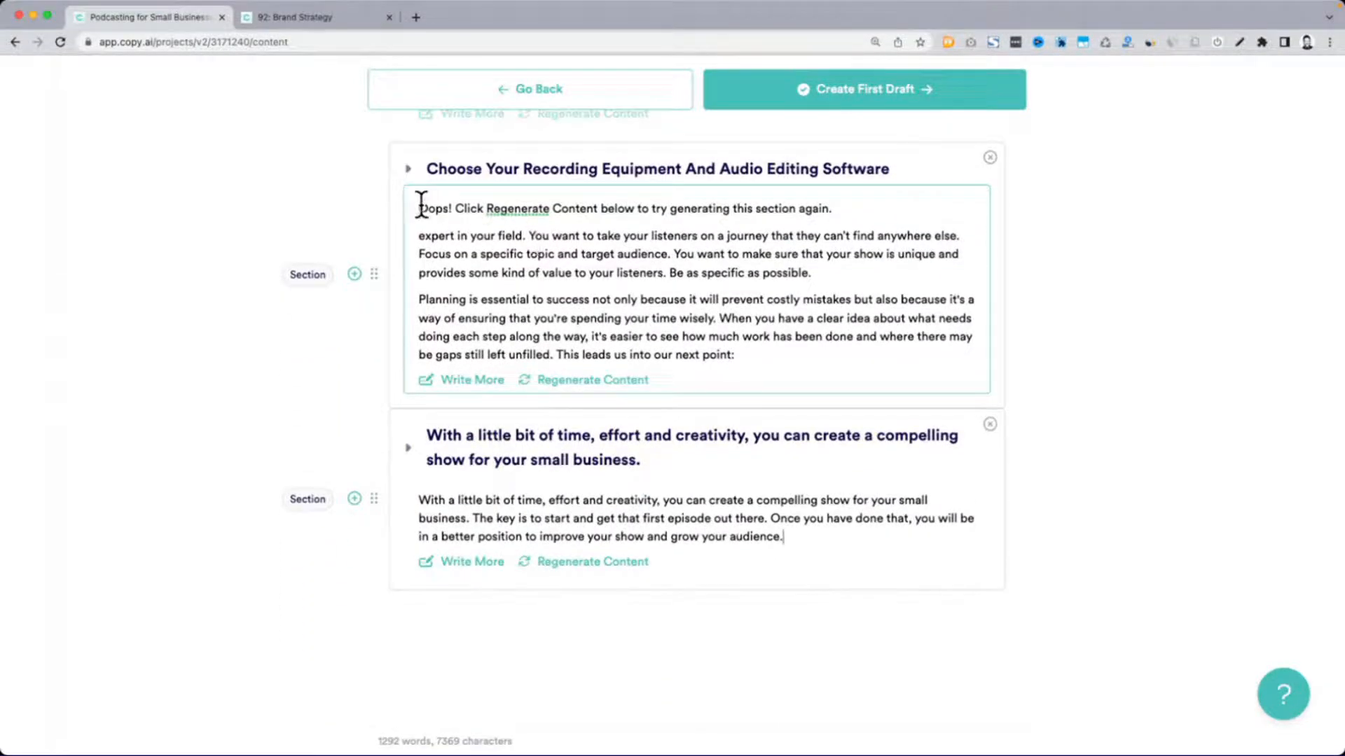
pyautogui.moveTo(429, 205); pyautogui.dragTo(874, 347)
pyautogui.press('BackSpace')
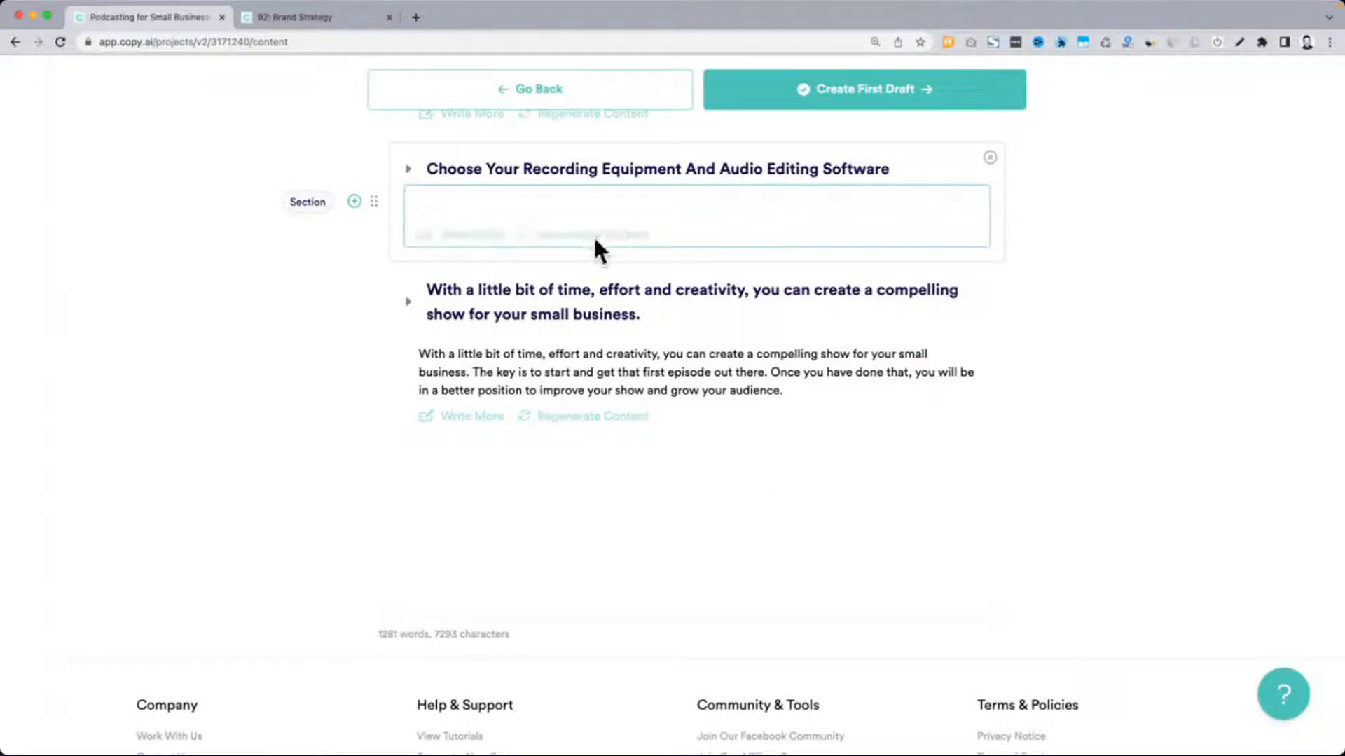
# Run Write More on the closing section and on "Choose Your Recording Equipment And Audio Editing Software"
pyautogui.click(479, 417)
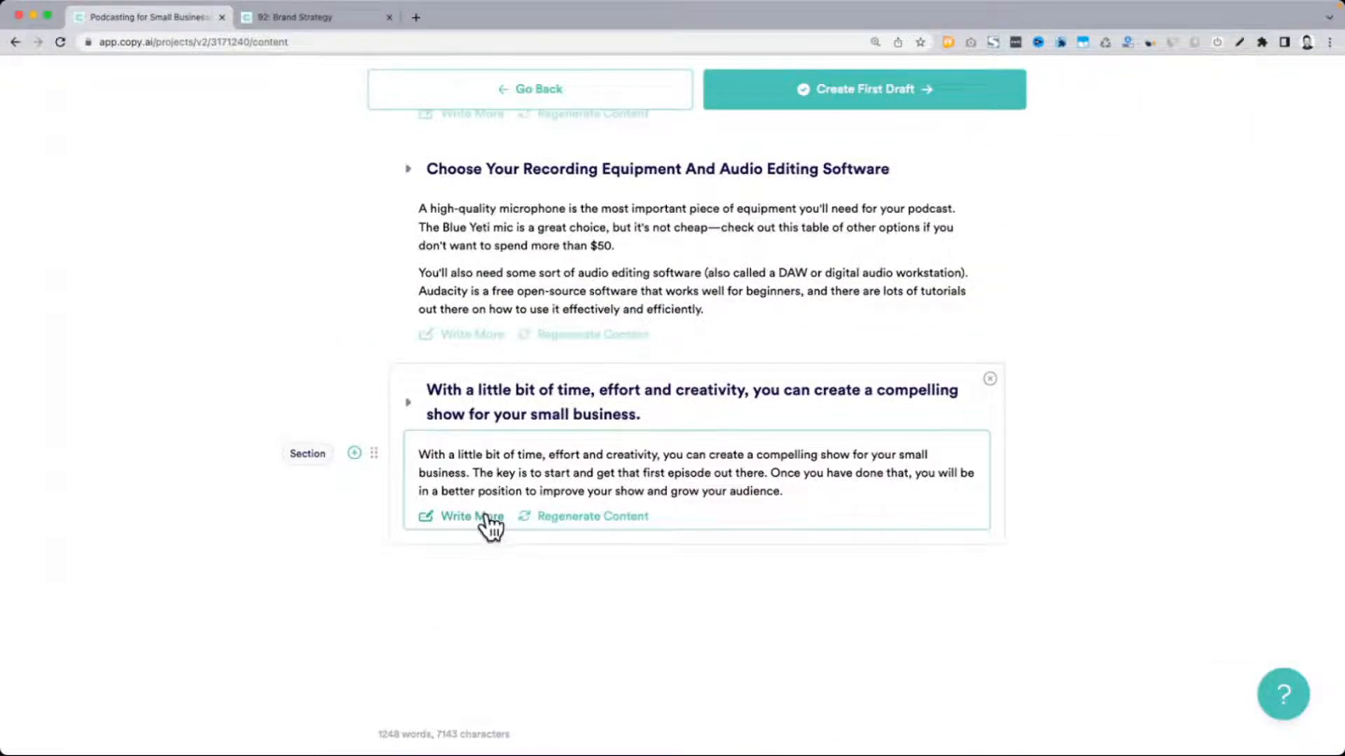
pyautogui.click(490, 519)
pyautogui.scroll(2, 506, 490)
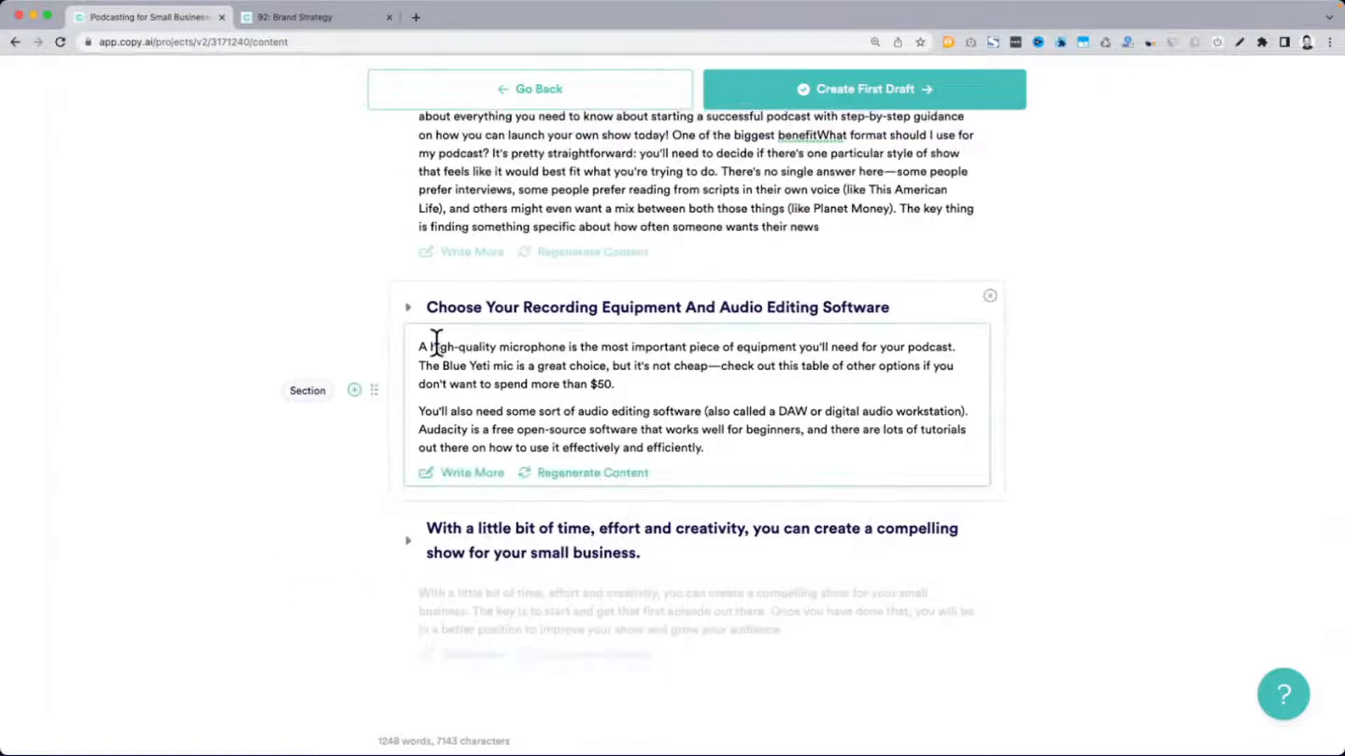
pyautogui.click(471, 475)
pyautogui.scroll(-3, 441, 480)
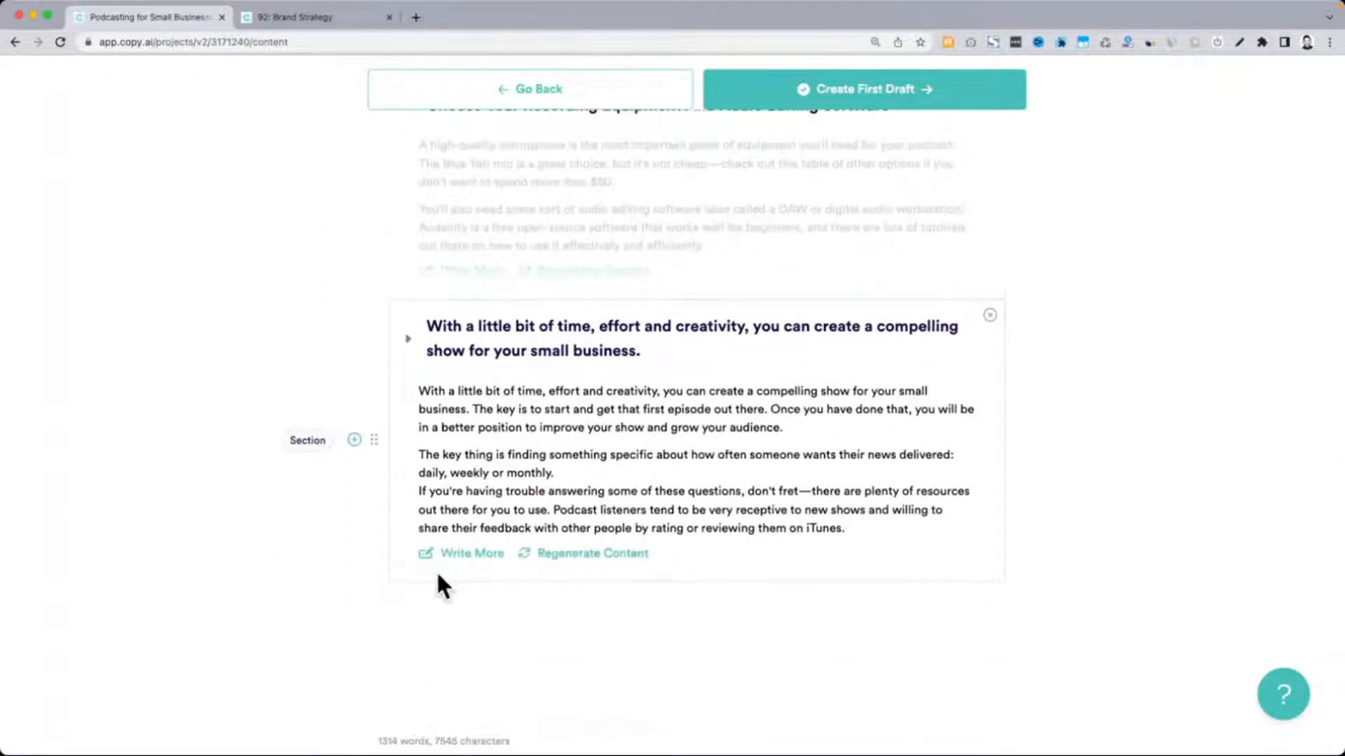
# Extend the closing section once more with Write More and look over the sections above it
pyautogui.click(464, 556)
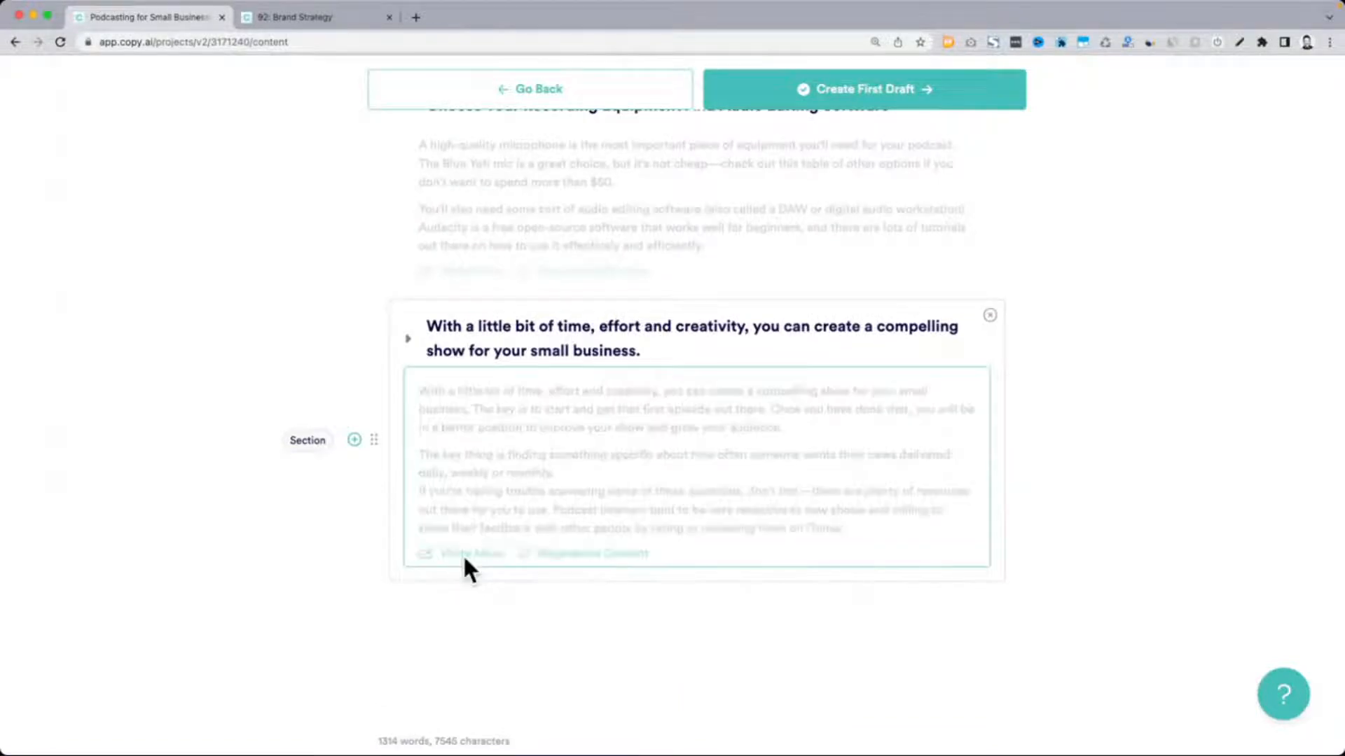
pyautogui.scroll(-3, 669, 460)
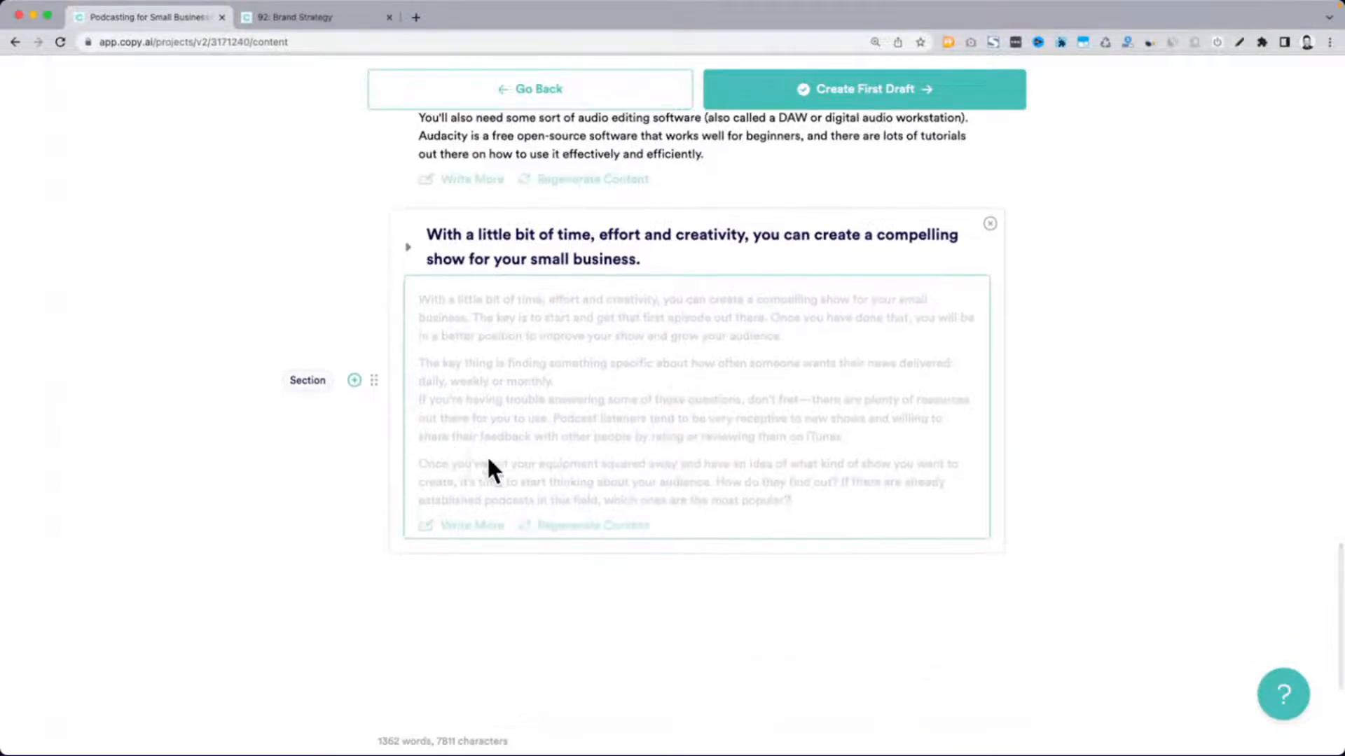
pyautogui.scroll(10, 520, 460)
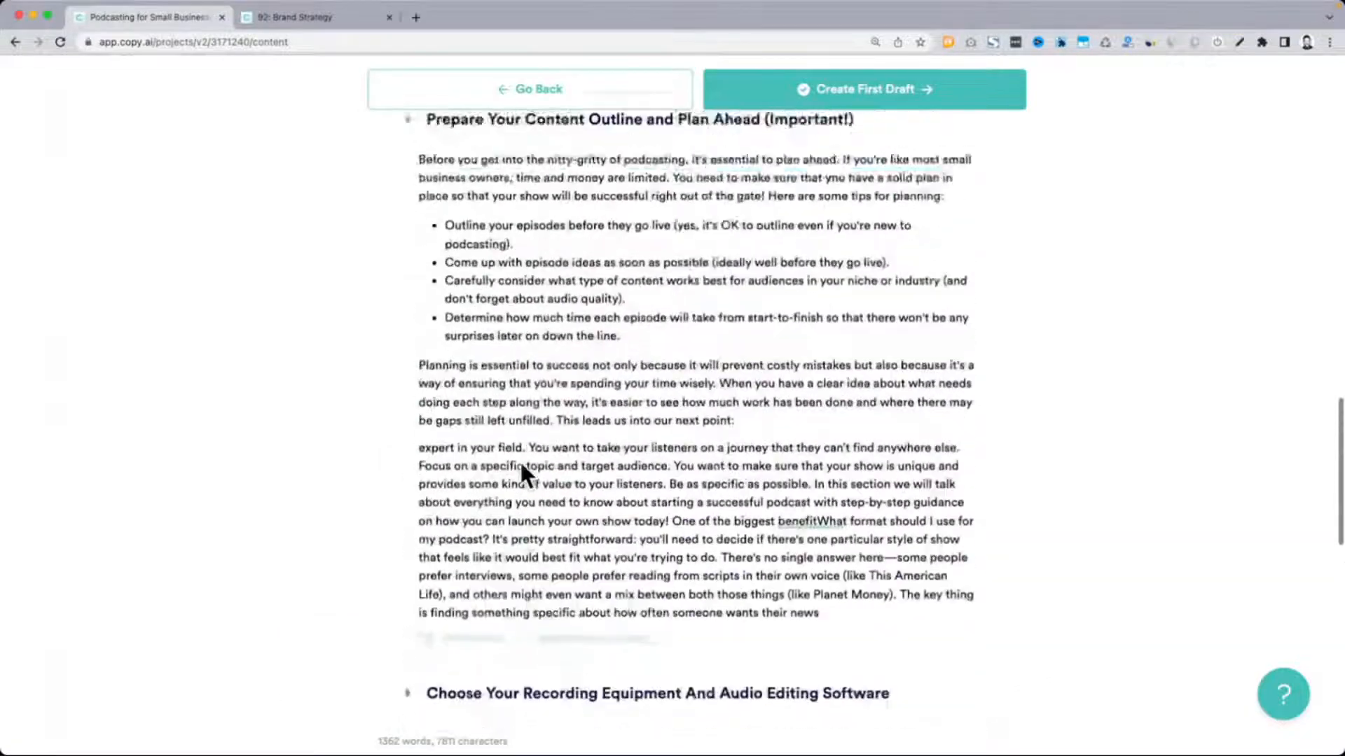
pyautogui.scroll(10, 520, 462)
pyautogui.scroll(-20, 518, 465)
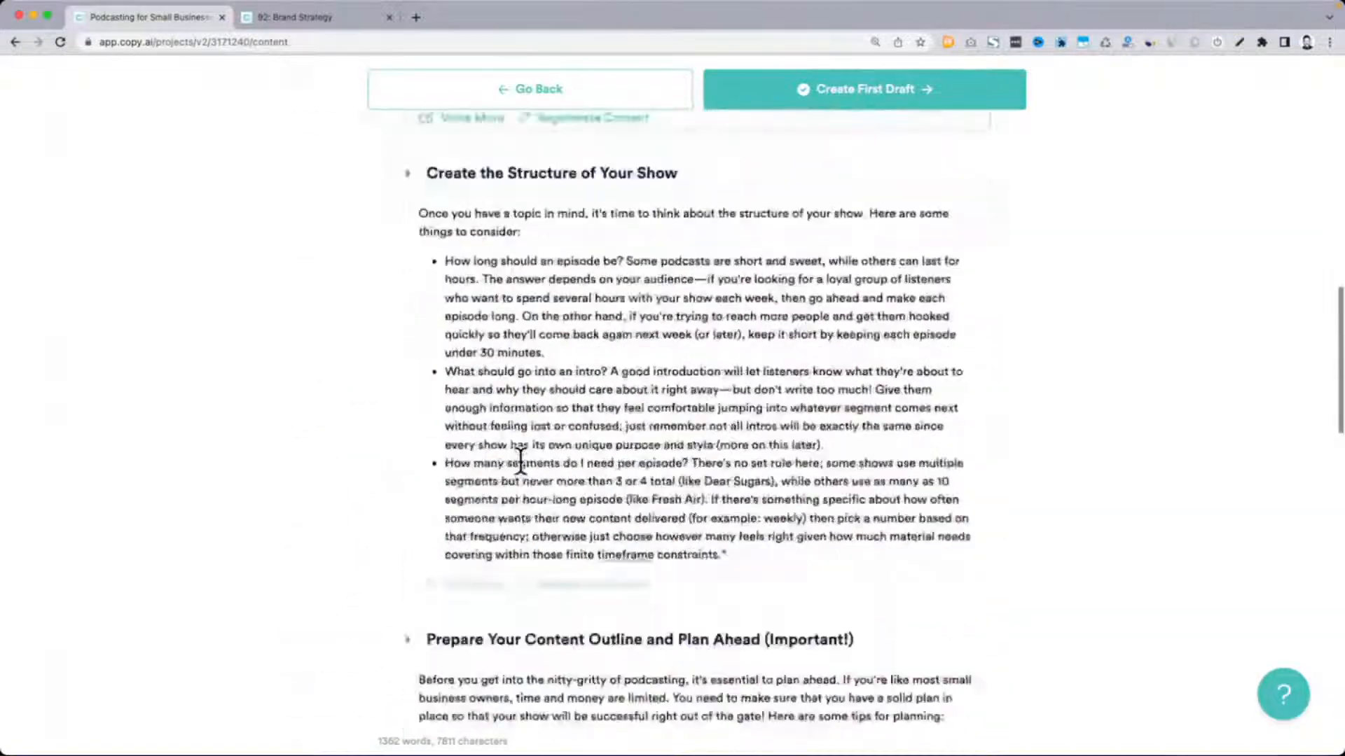
pyautogui.scroll(-6, 599, 441)
pyautogui.scroll(4, 588, 410)
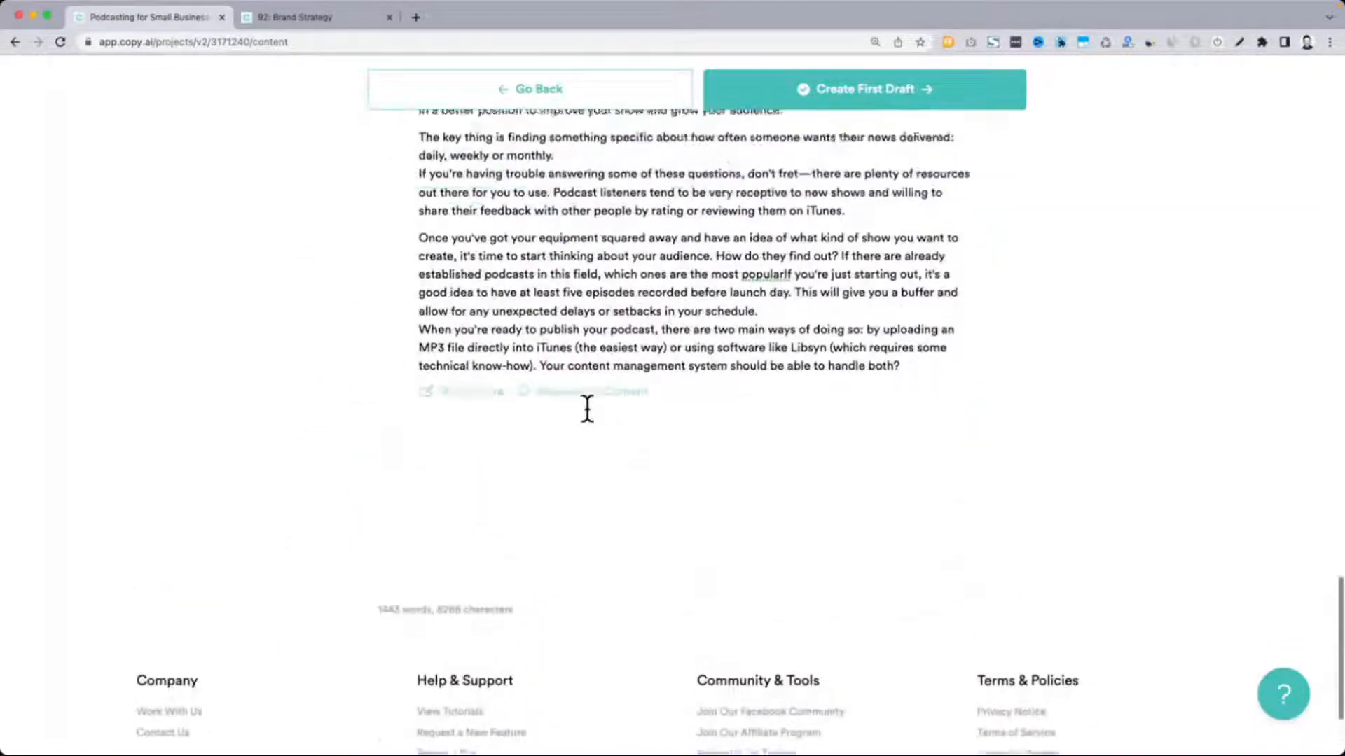
# Extend "Choose Your Recording Equipment And Audio Editing Software" with Write More and review the article from its opening to its closing section
pyautogui.scroll(5, 587, 406)
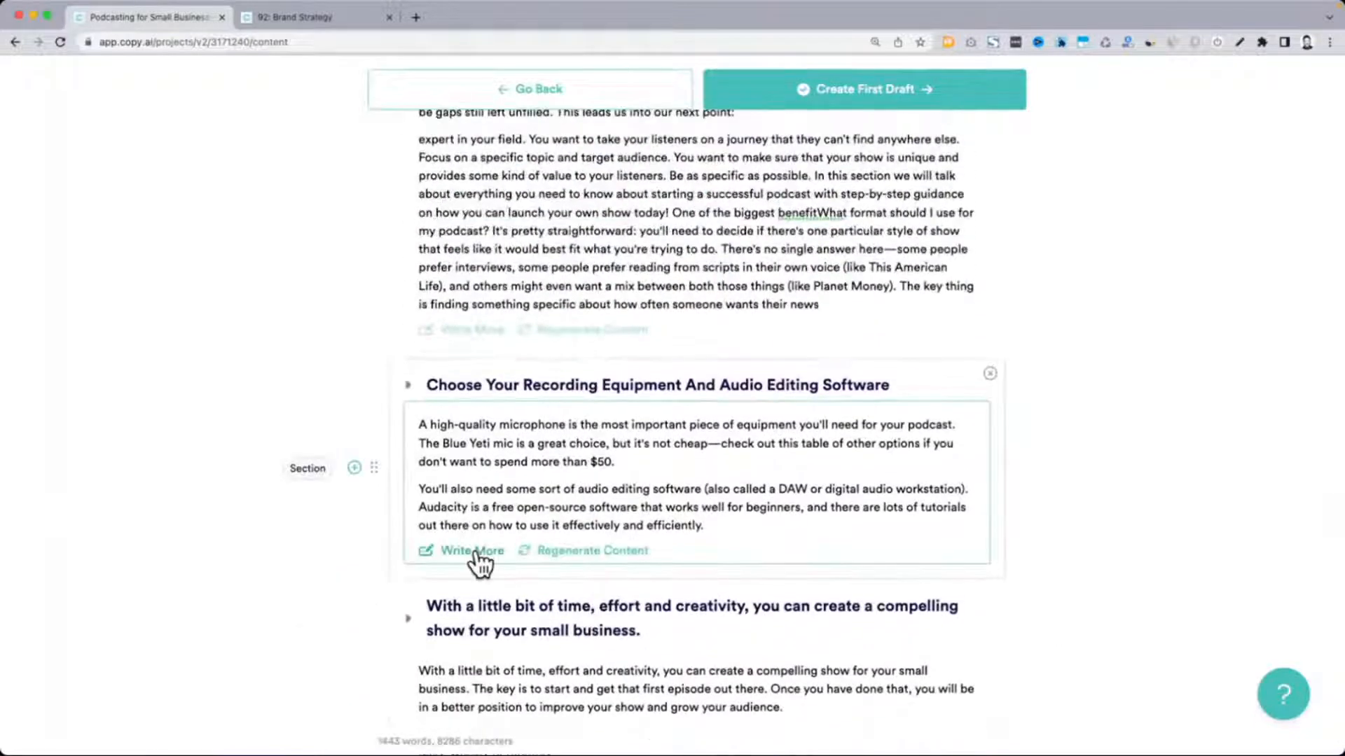
pyautogui.click(475, 558)
pyautogui.scroll(13, 481, 564)
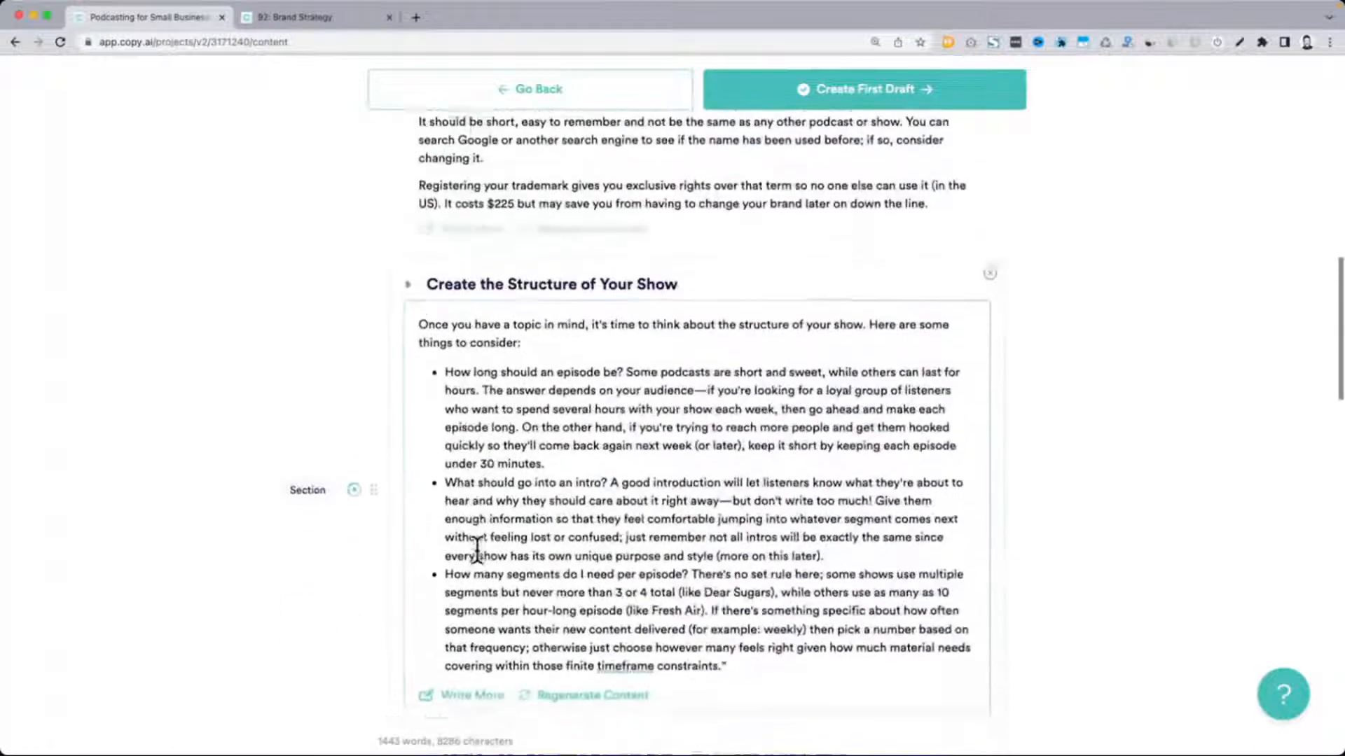
pyautogui.scroll(7, 506, 614)
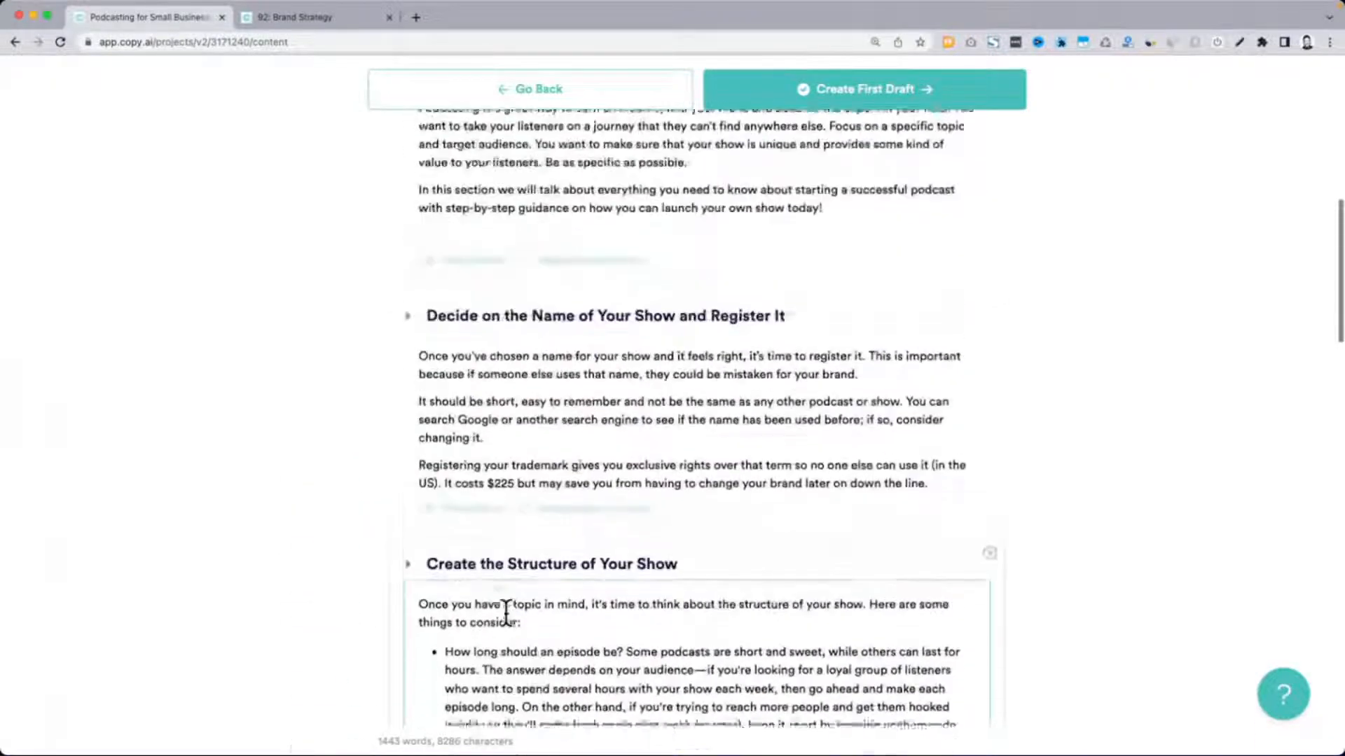
pyautogui.scroll(5, 476, 479)
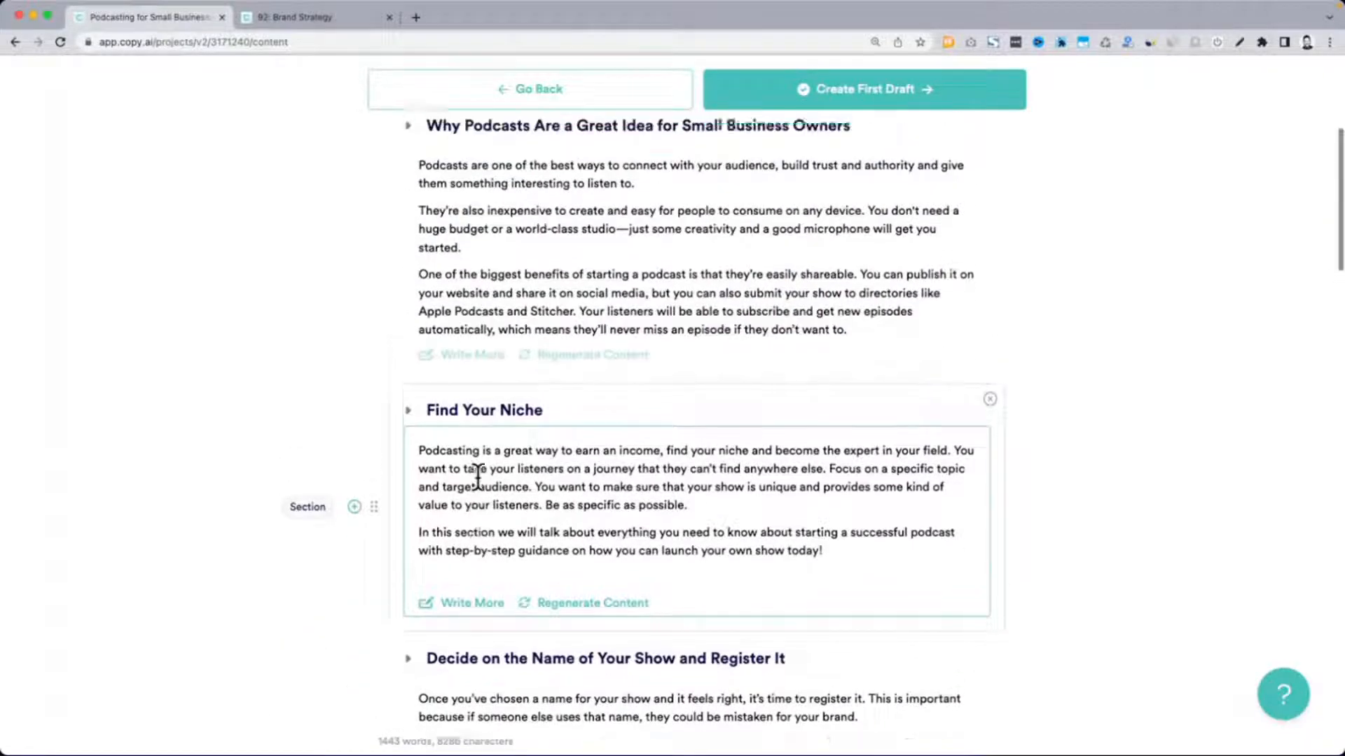
pyautogui.scroll(-18, 477, 478)
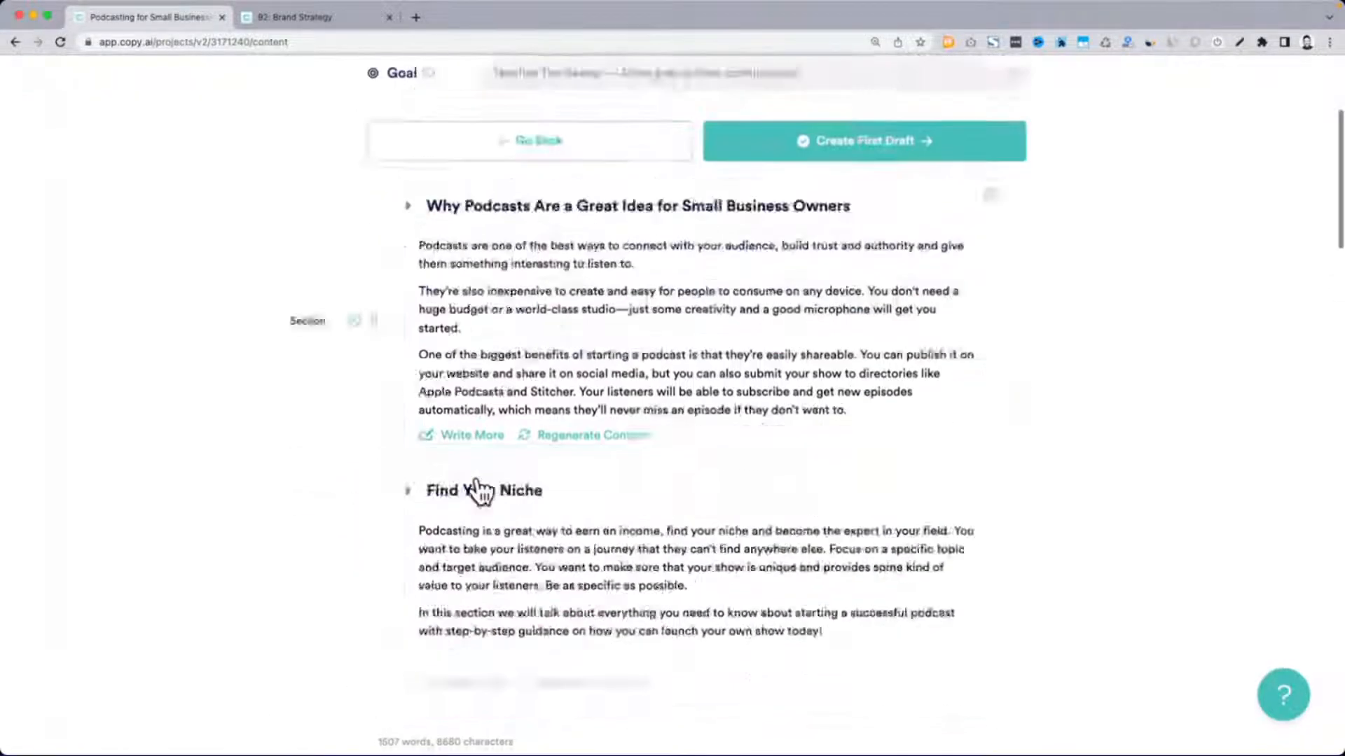
pyautogui.scroll(-7, 478, 479)
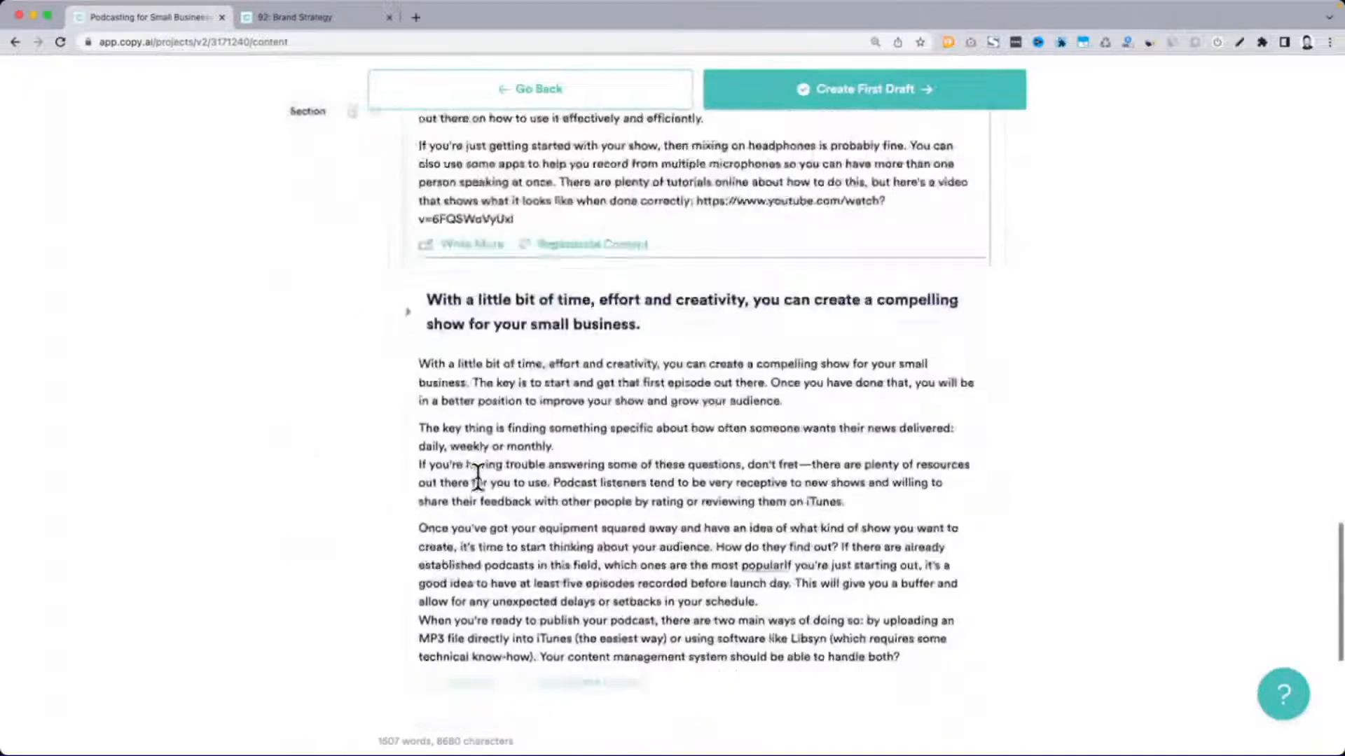
# Create the first draft from the reviewed sections and remove the empty line under "Find Your Niche"
pyautogui.click(923, 94)
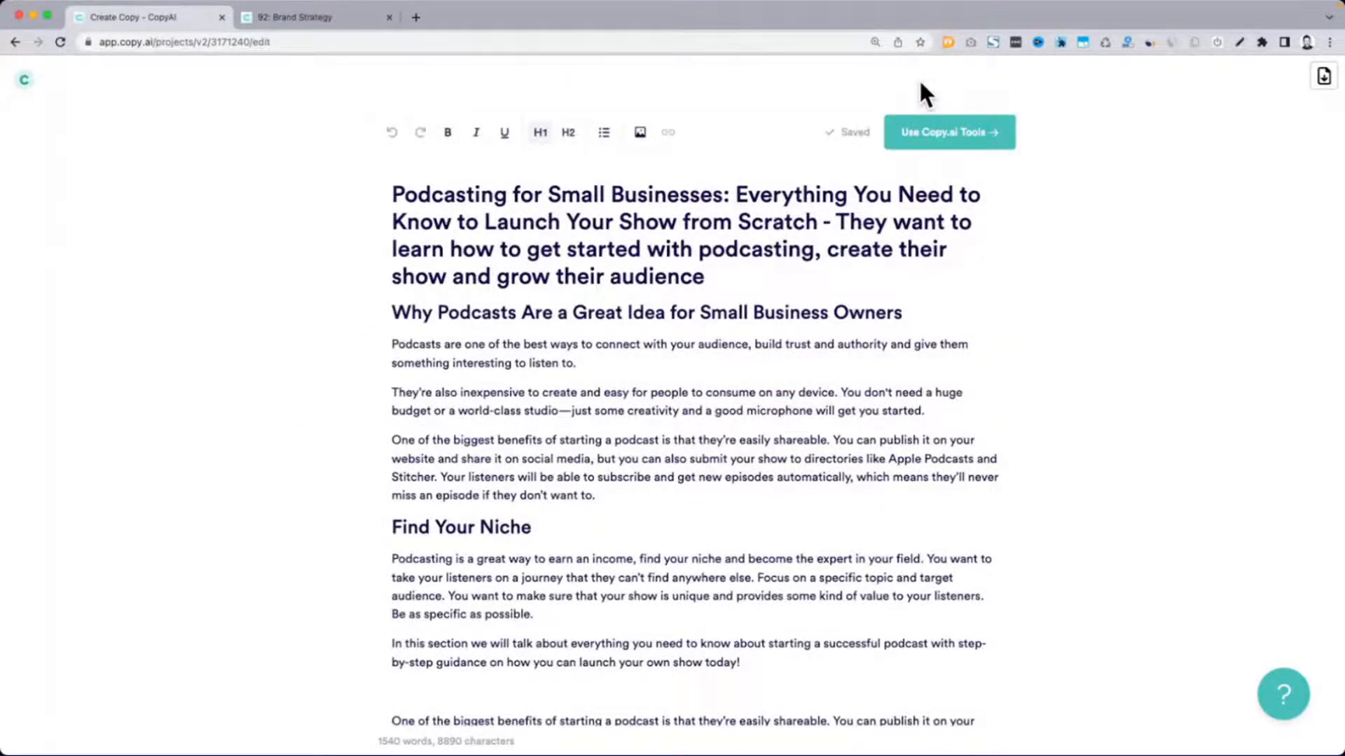
pyautogui.scroll(-4, 678, 345)
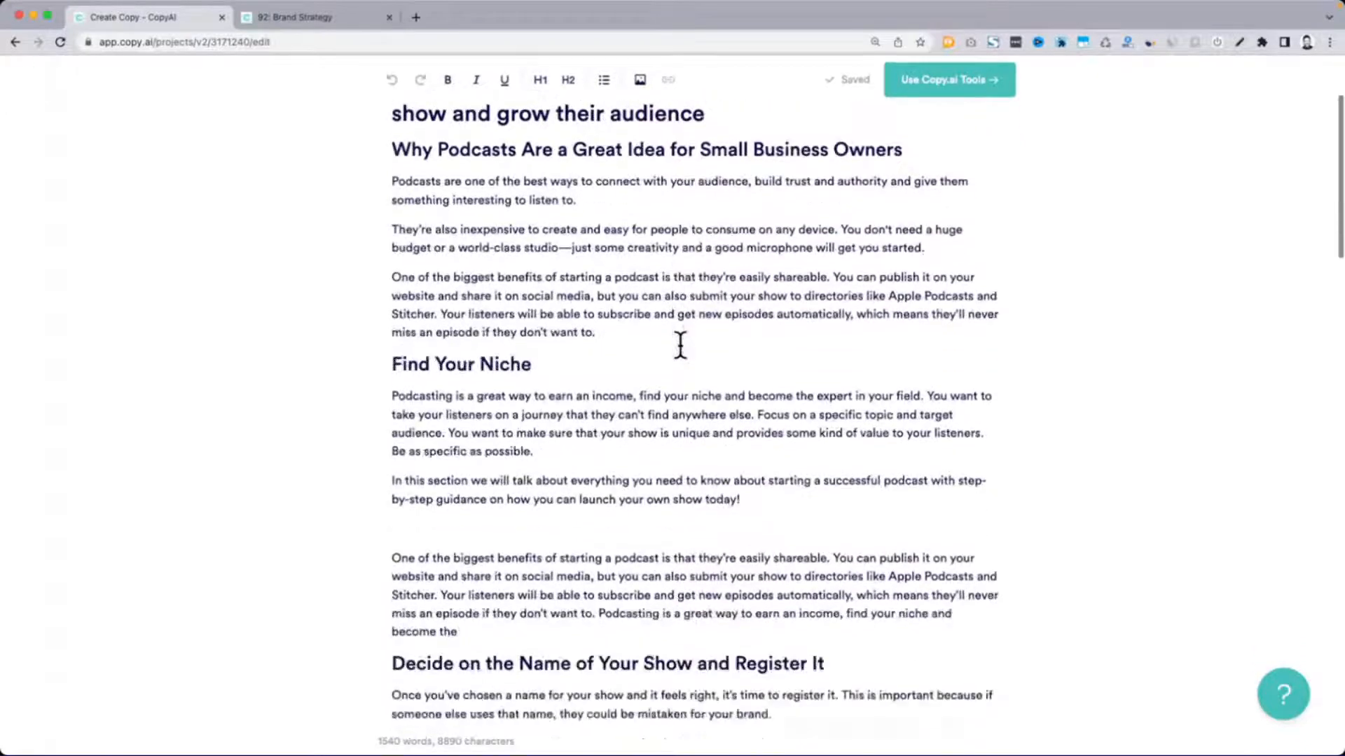
pyautogui.click(510, 440)
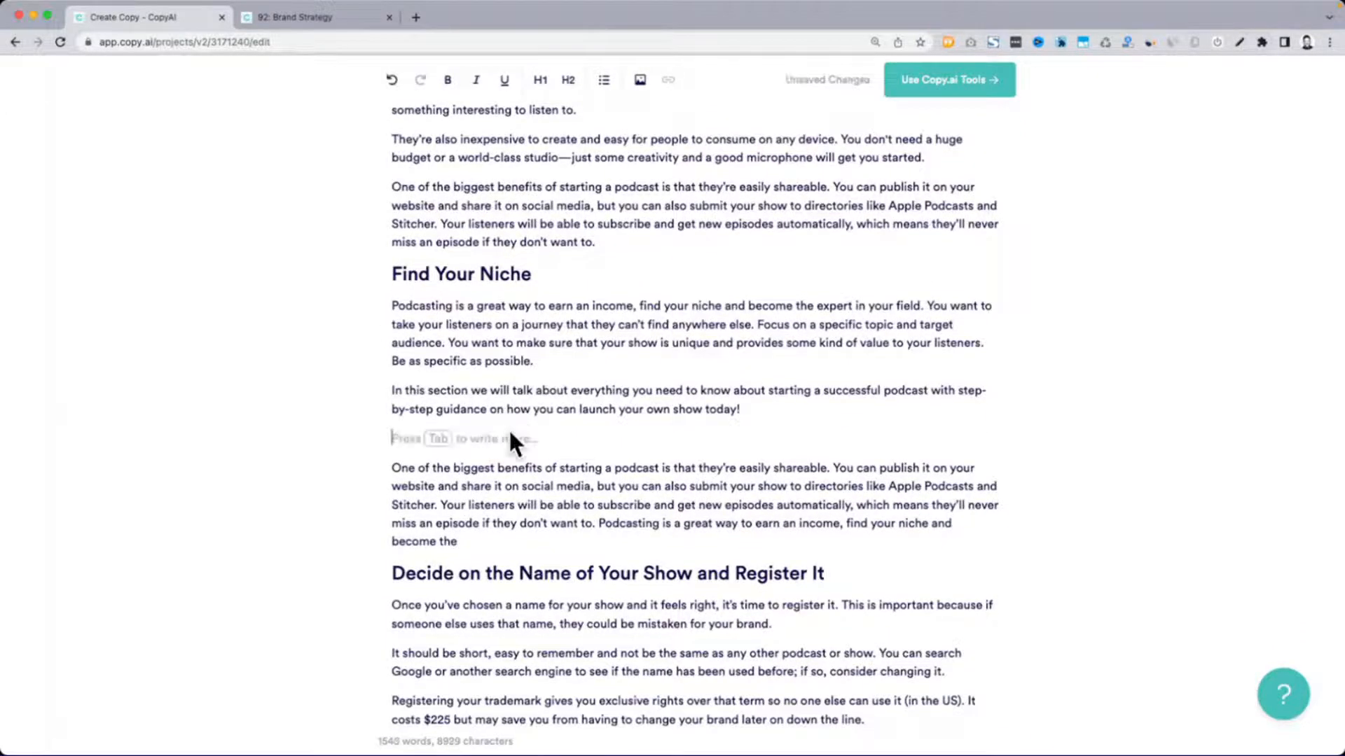
pyautogui.press('BackSpace')
# Start a new paragraph at "What format should I use for my podcast?" in the "Prepare Your Content Outline and Plan Ahead" section
pyautogui.scroll(-7, 615, 392)
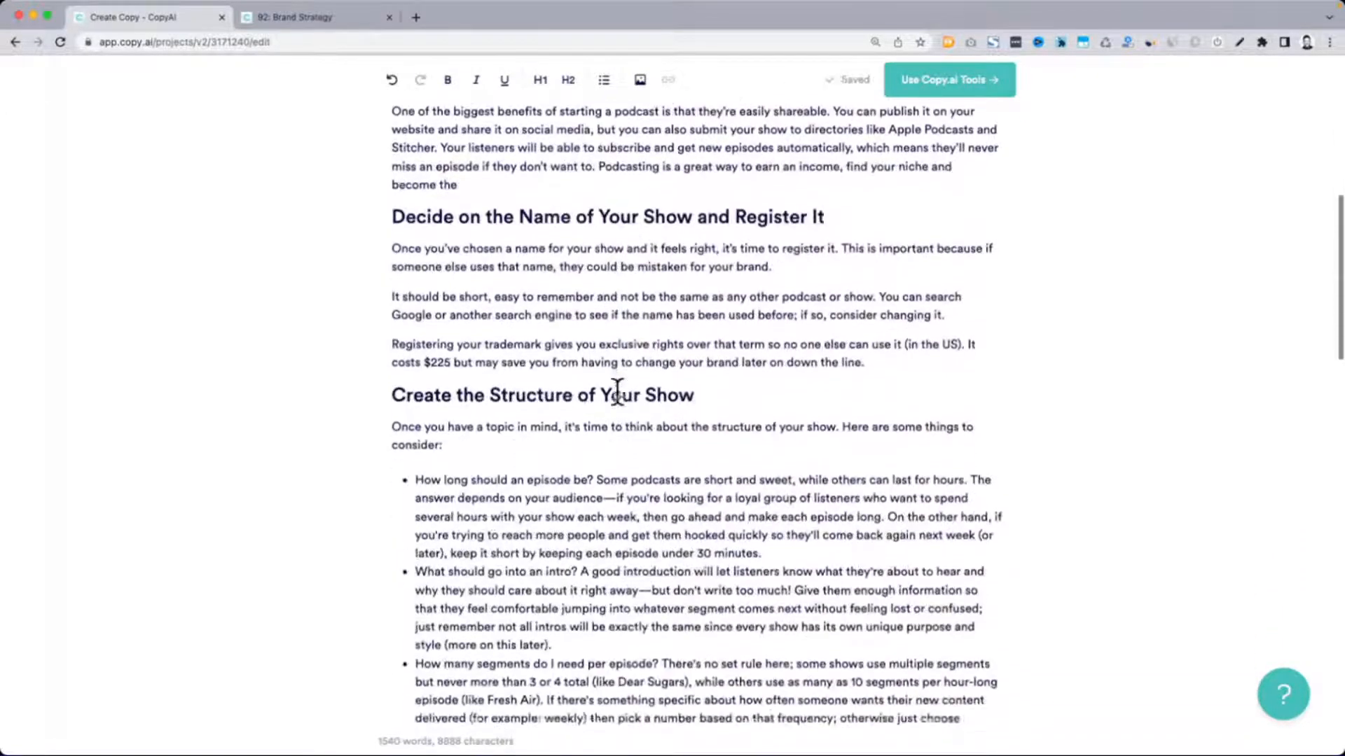
pyautogui.scroll(-4, 617, 393)
pyautogui.scroll(3, 617, 392)
pyautogui.scroll(-6, 617, 392)
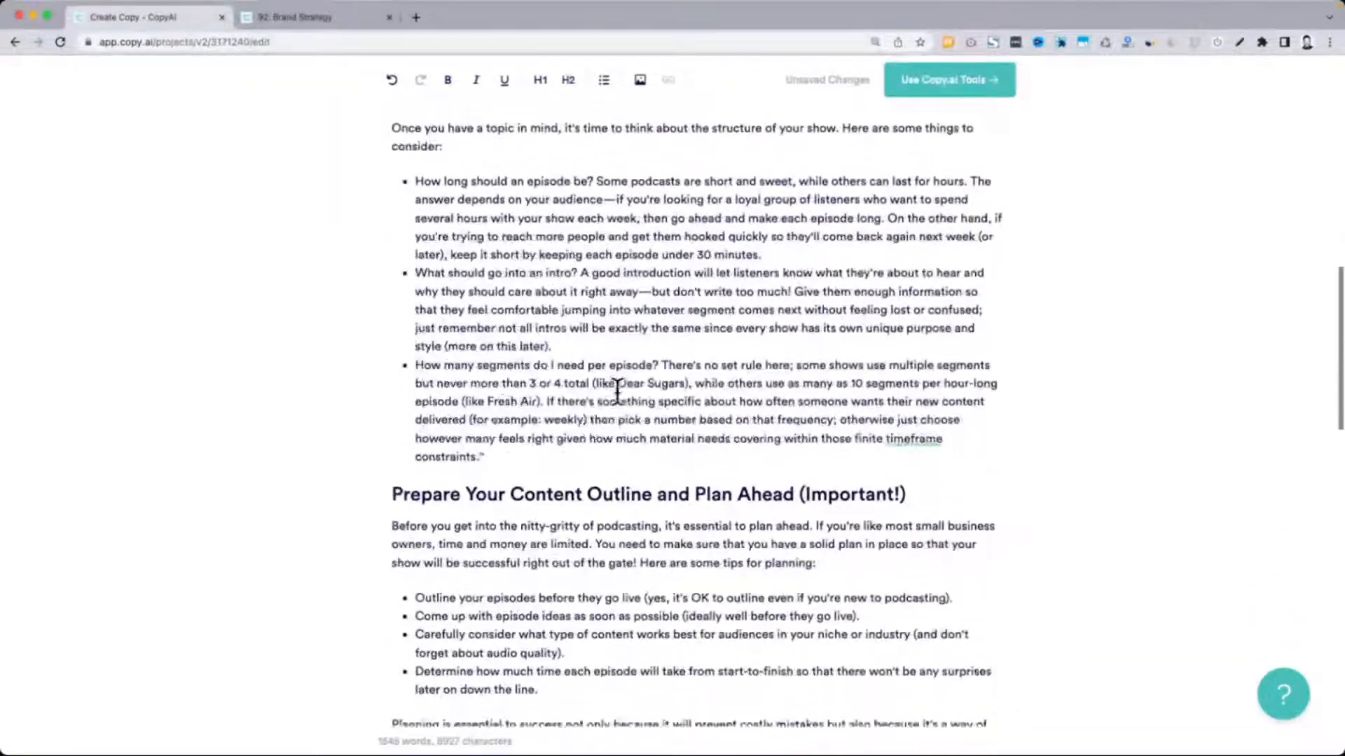
pyautogui.scroll(-5, 617, 392)
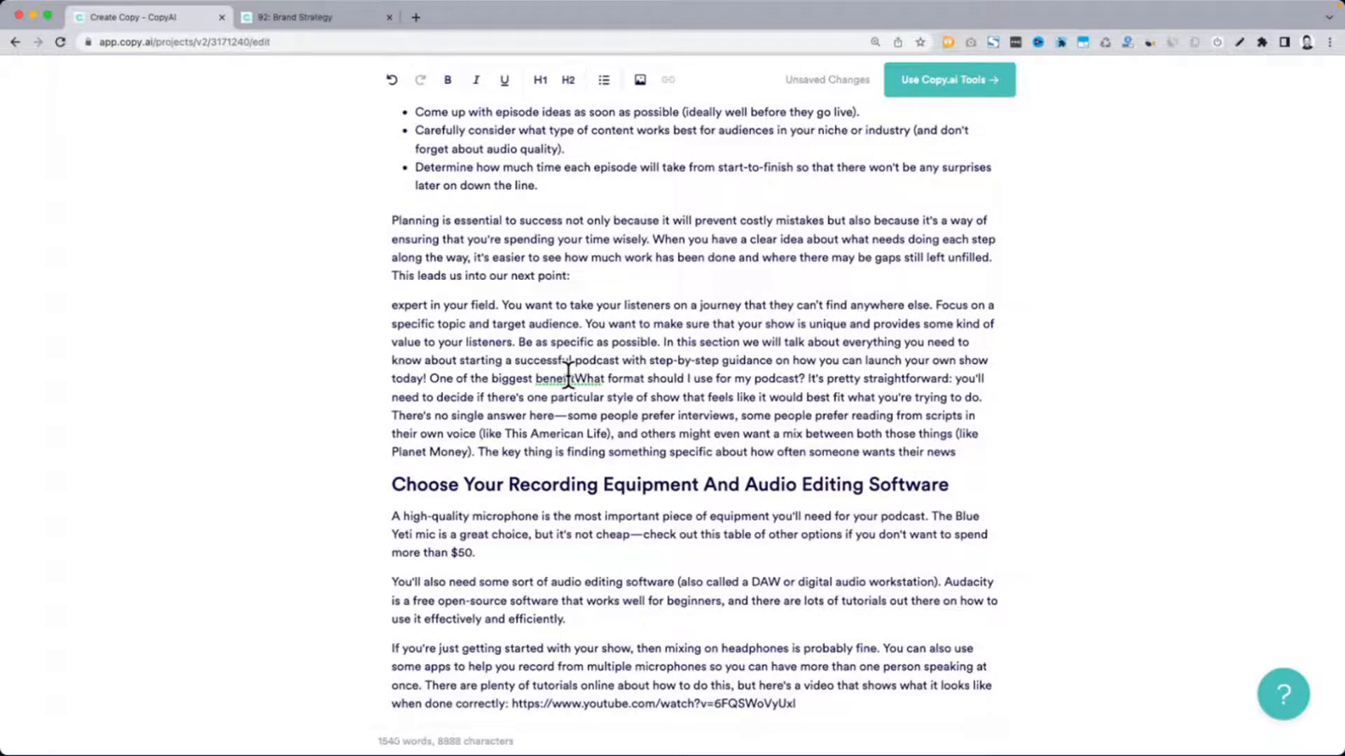
pyautogui.press('Return')
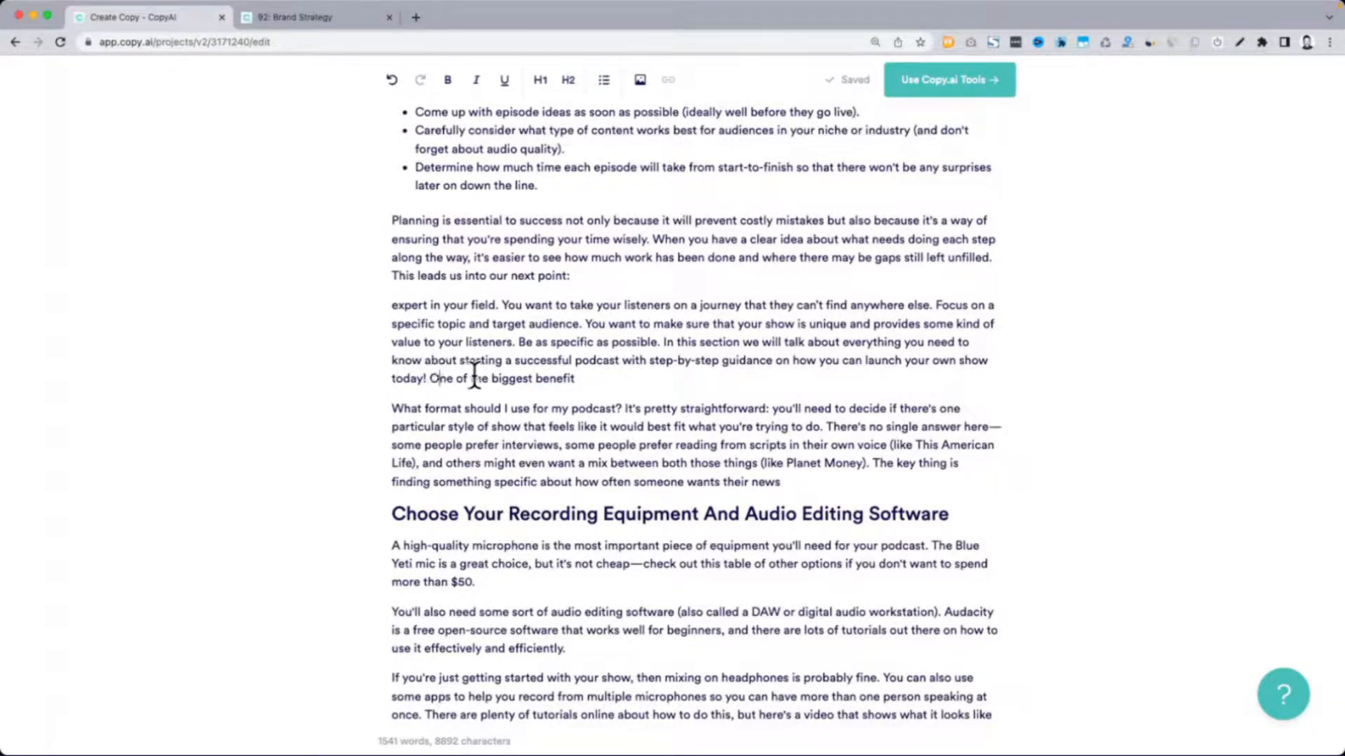
# Delete the incomplete fragment "One of the biggest benefit" from the end of its paragraph
pyautogui.press('super+shift+Right')
pyautogui.press('BackSpace')
pyautogui.scroll(-5, 555, 381)
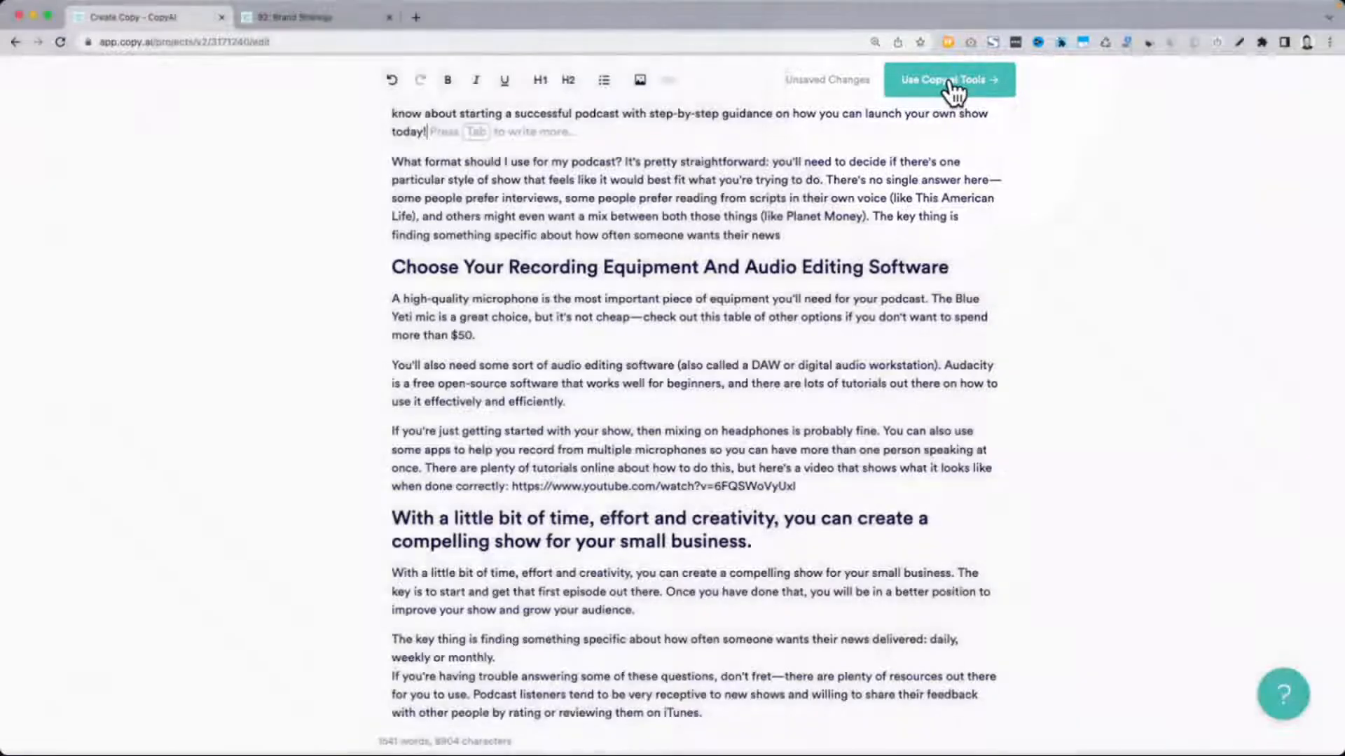
# Open the draft alongside the Copy.ai tools and look through its first sections
pyautogui.click(949, 81)
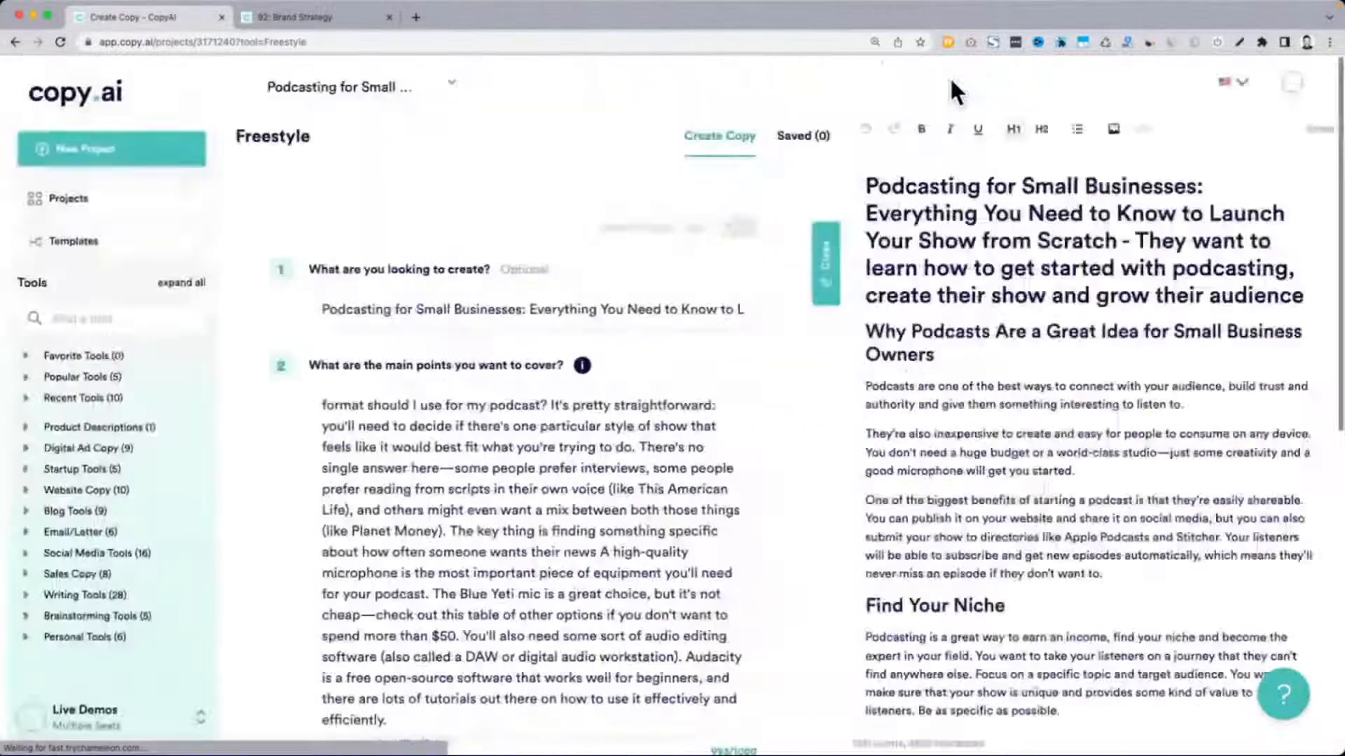
pyautogui.tripleClick(947, 245)
pyautogui.scroll(-6, 947, 246)
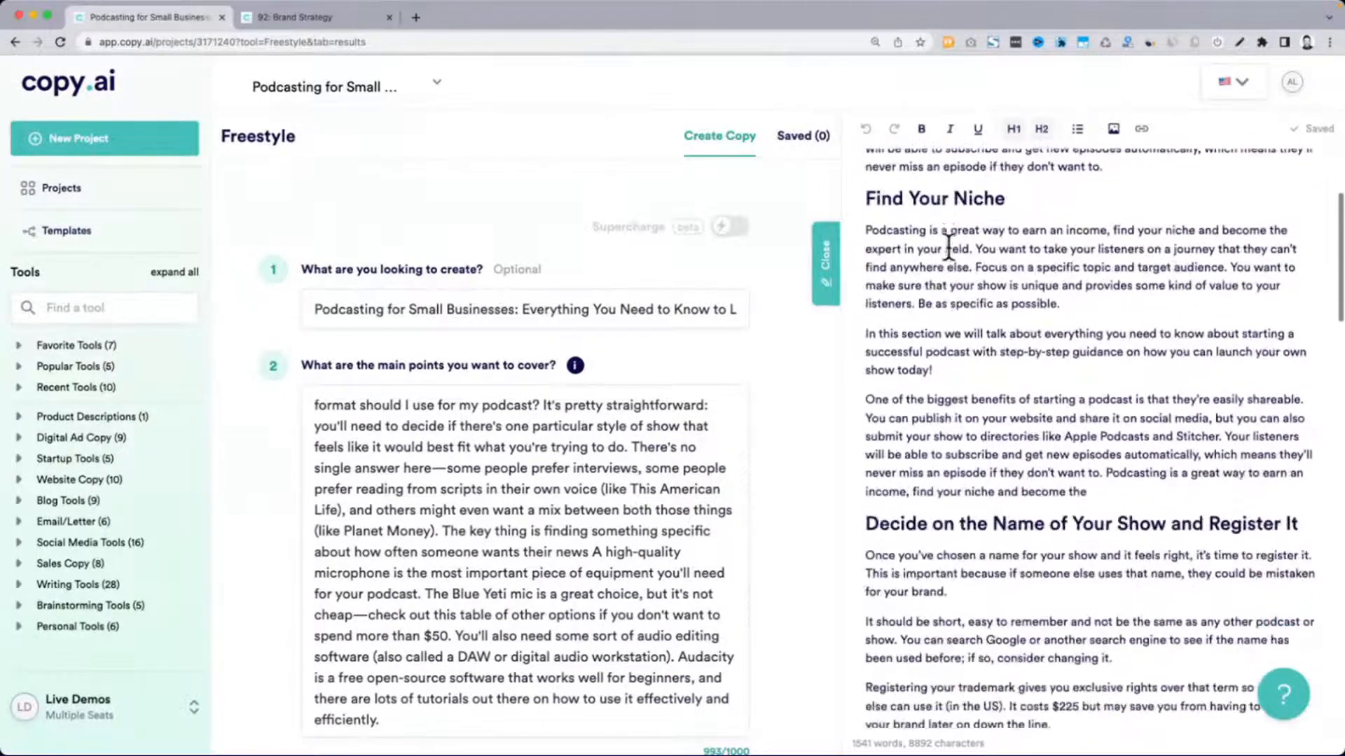
pyautogui.scroll(6, 908, 455)
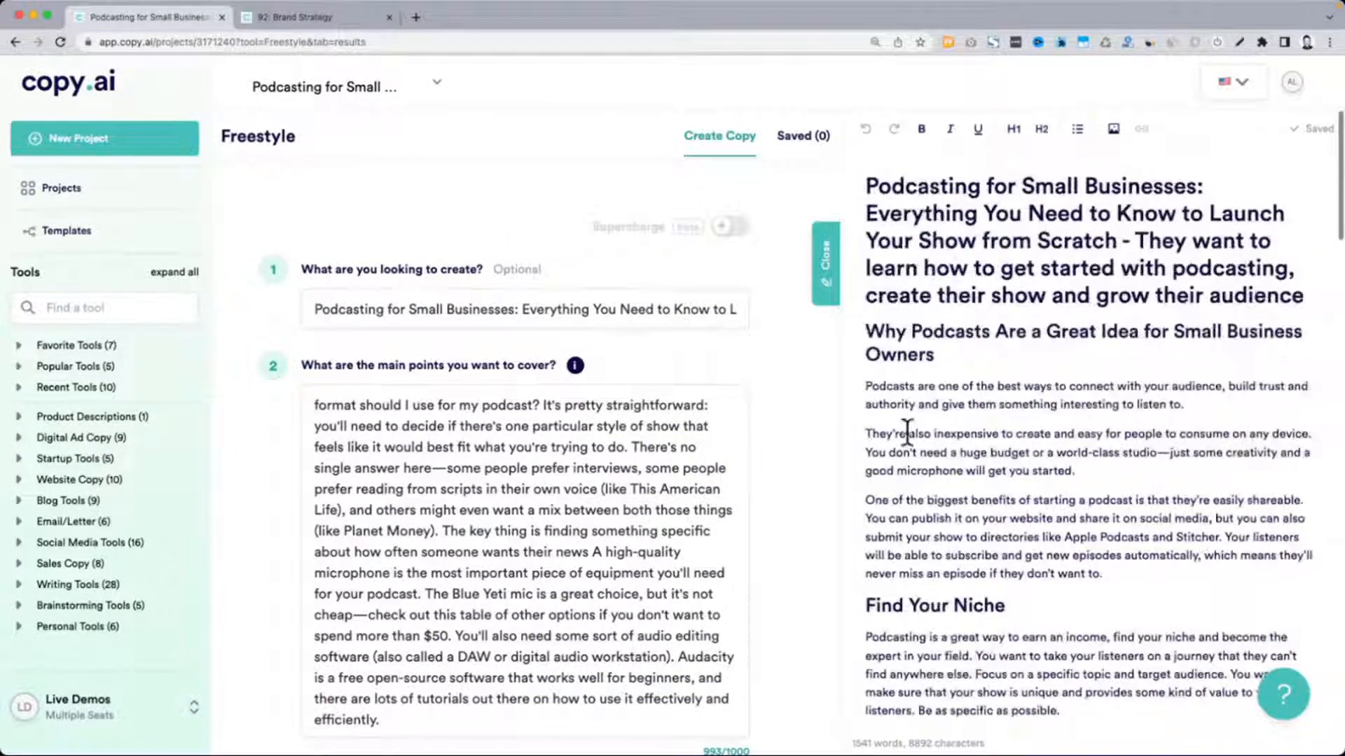
# Select the article text from the title through the closing section, and clear the selection
pyautogui.moveTo(870, 192); pyautogui.dragTo(1168, 557)
pyautogui.scroll(-10, 987, 360)
pyautogui.scroll(-20, 990, 361)
pyautogui.scroll(-5, 1121, 504)
pyautogui.scroll(10, 1168, 557)
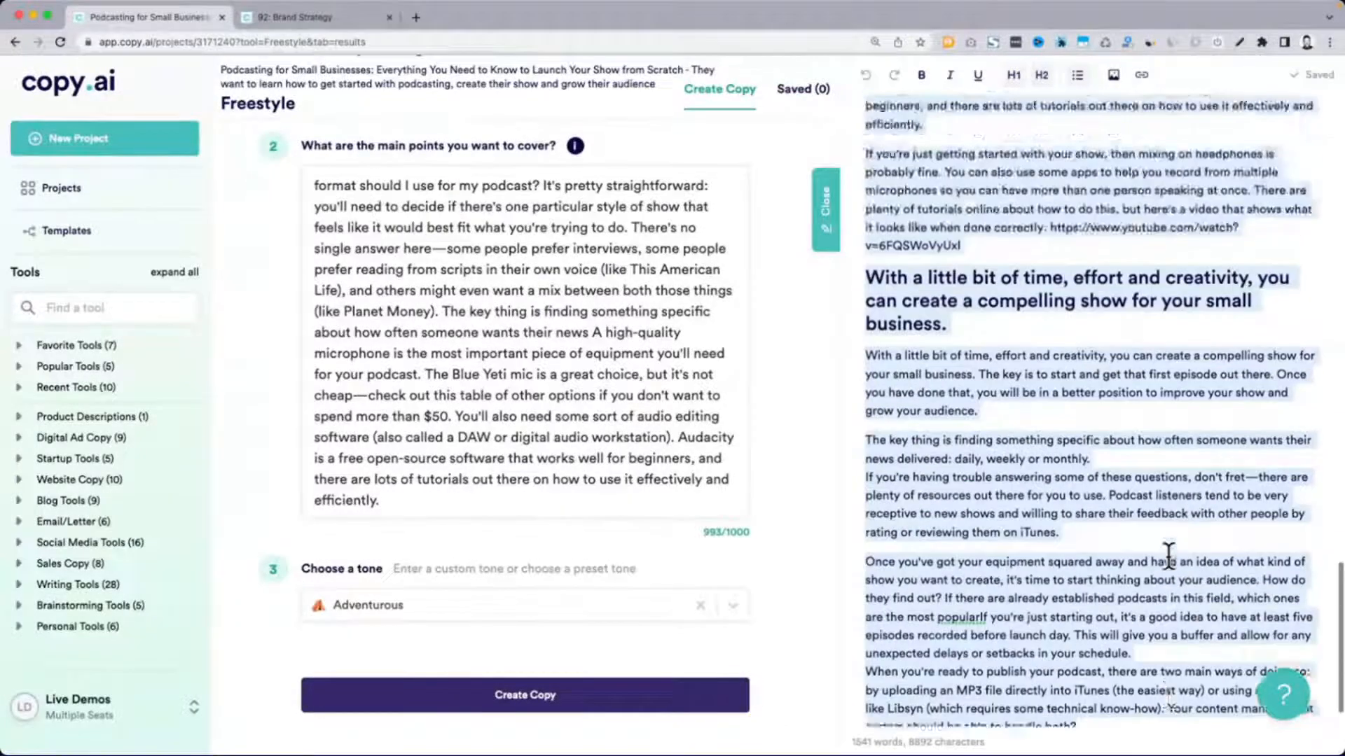
pyautogui.click(1168, 557)
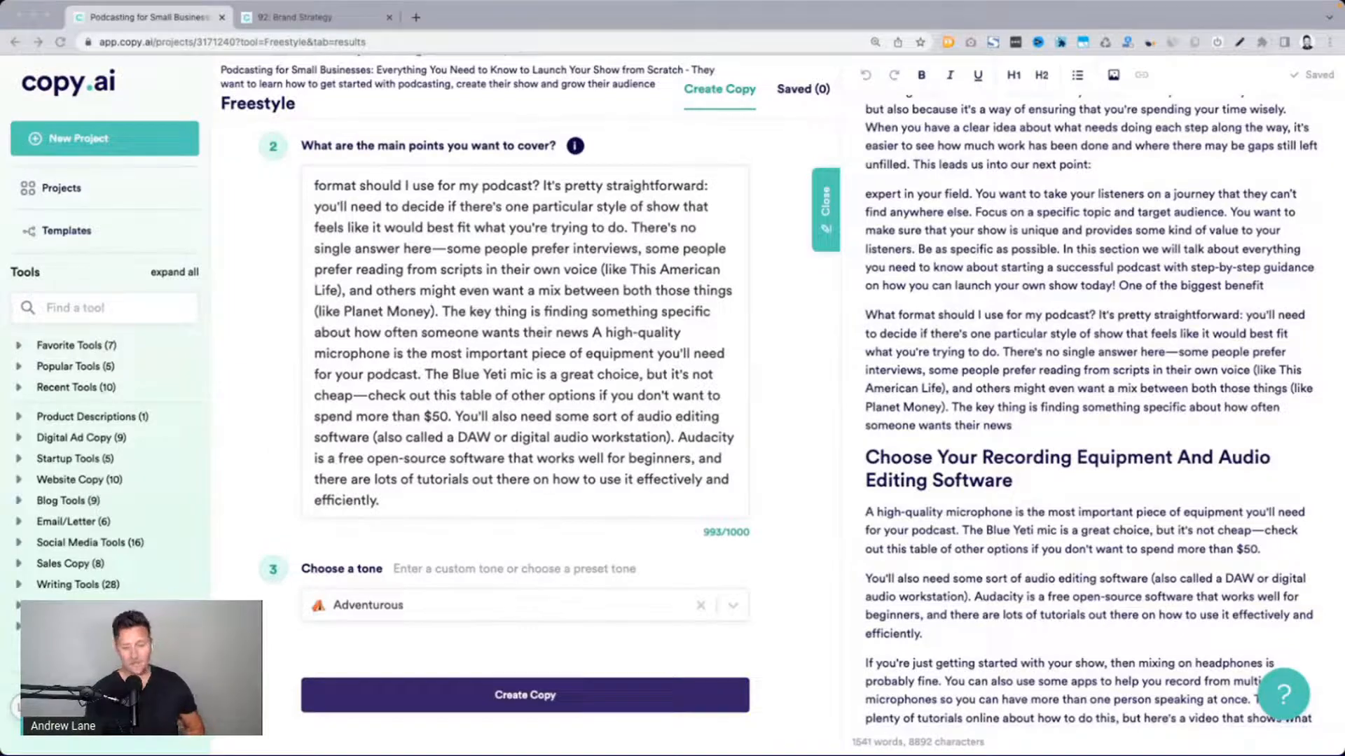
# Switch to the presentation slides on creating a digital brand strategy
pyautogui.hotkey('ctrl', 'Up')
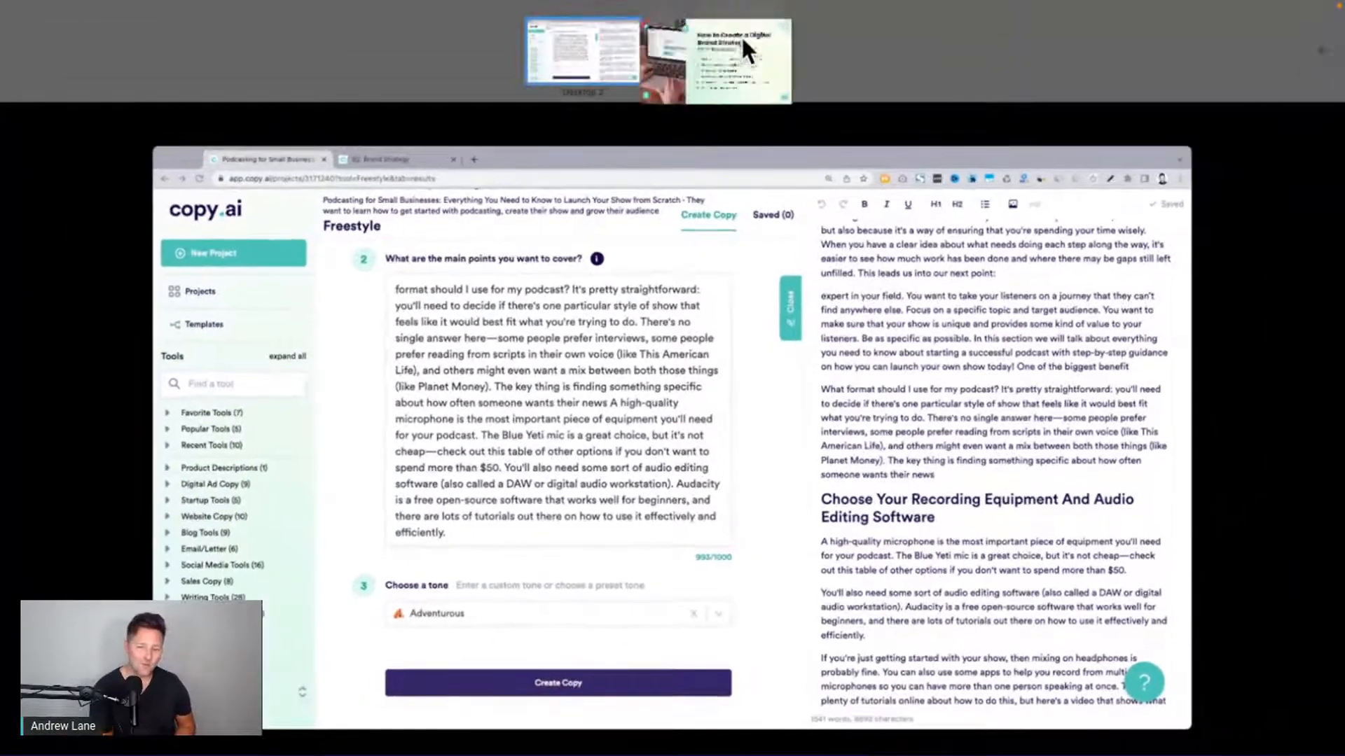
pyautogui.click(741, 35)
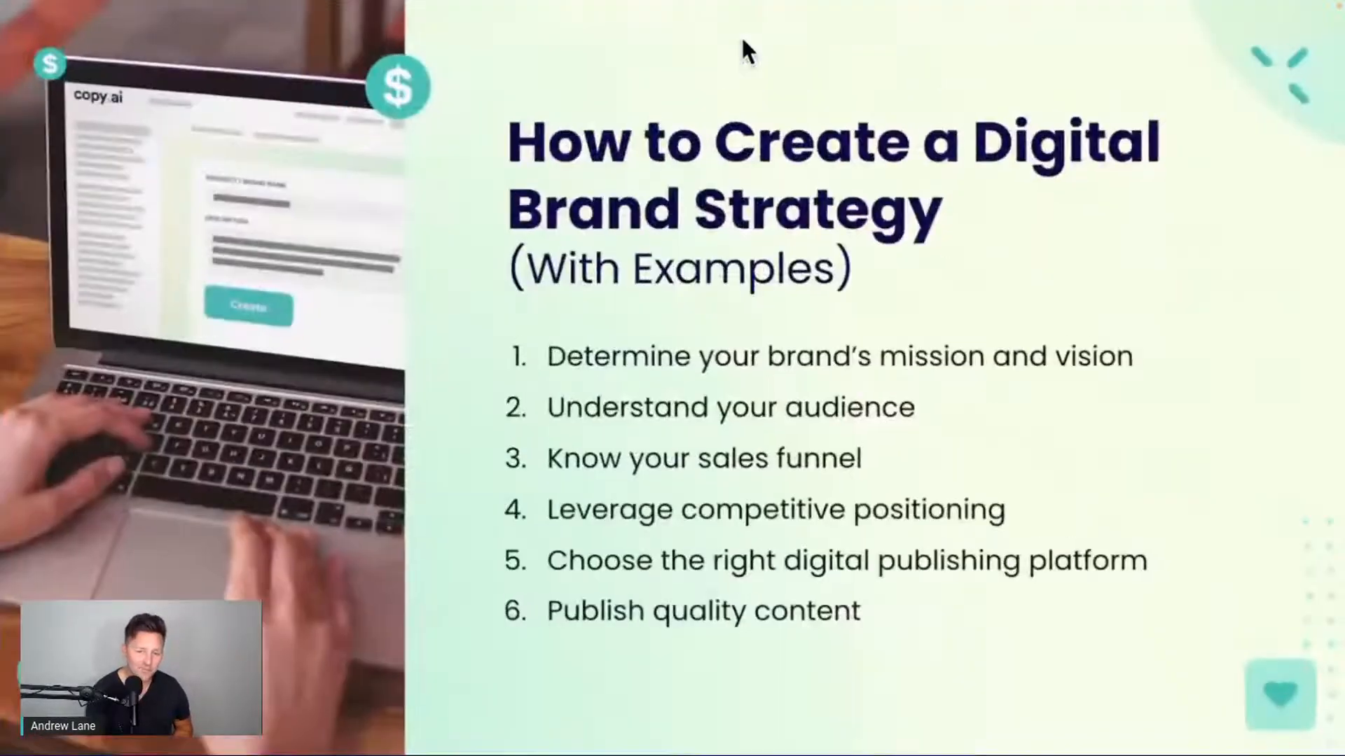
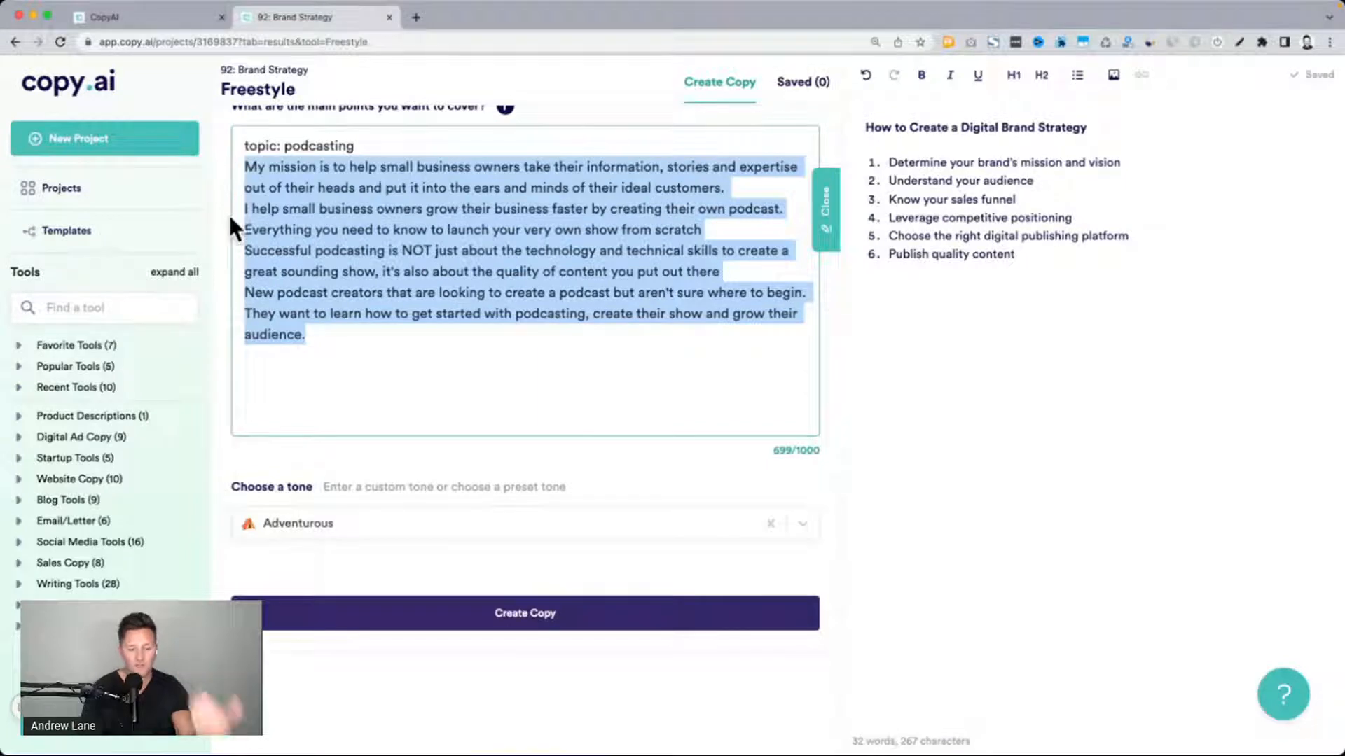
# Review the generated podcast blog title ideas, comparing the suggestions on launching a show and growing an audience
pyautogui.scroll(-10, 229, 212)
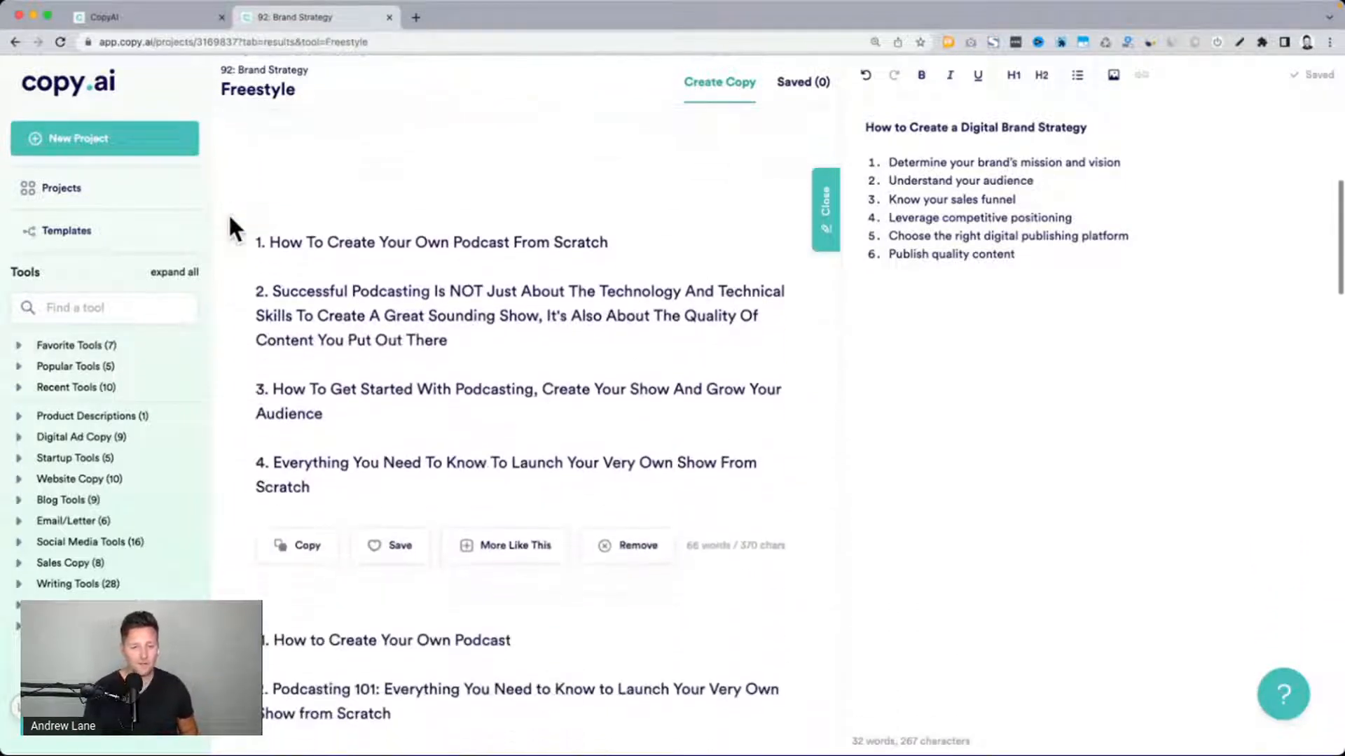
pyautogui.moveTo(272, 229); pyautogui.dragTo(557, 277)
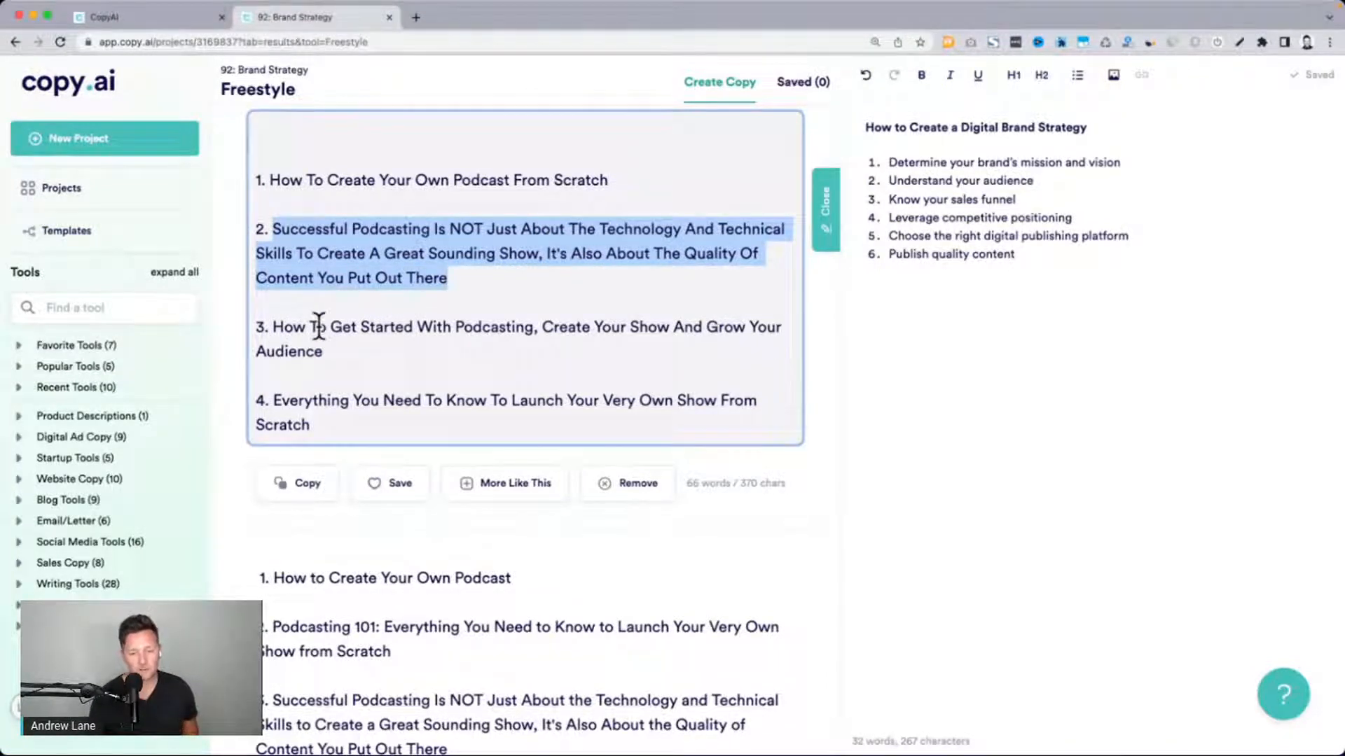
pyautogui.scroll(-5, 319, 327)
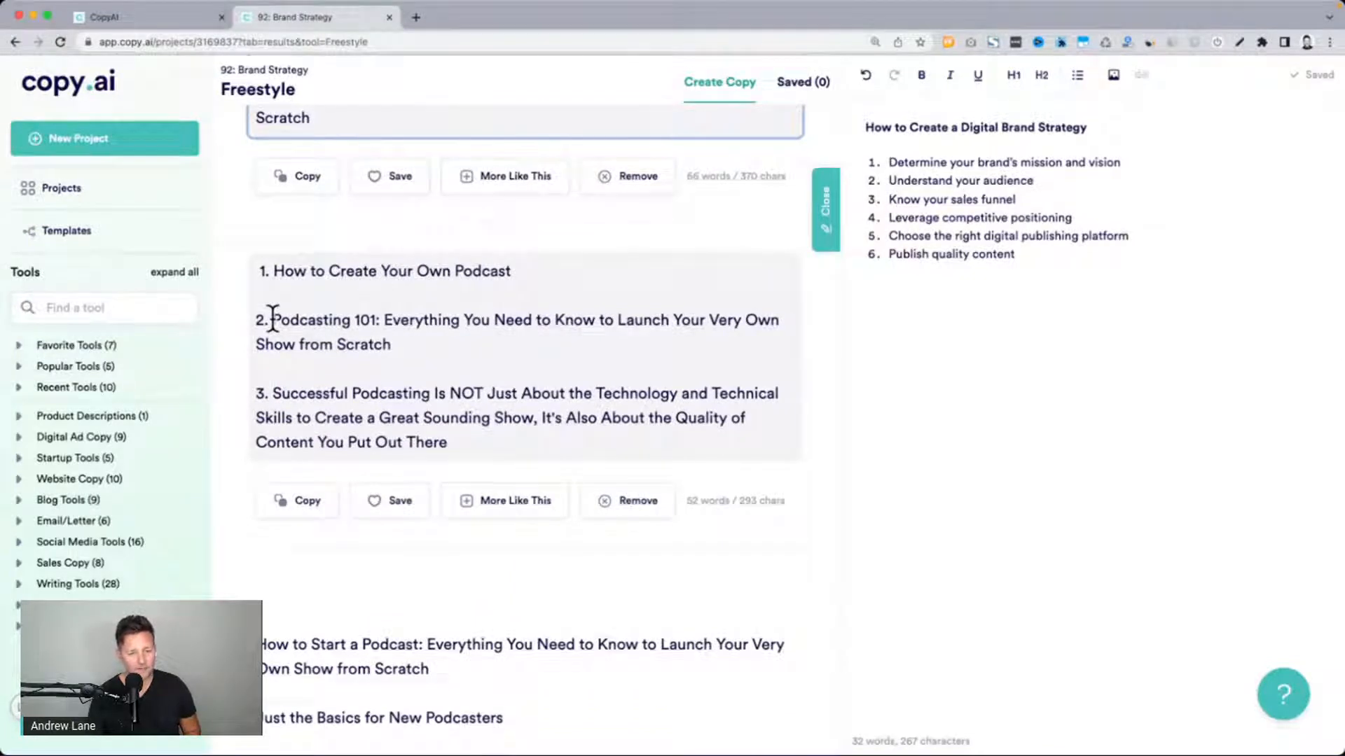
pyautogui.moveTo(272, 321); pyautogui.dragTo(419, 340)
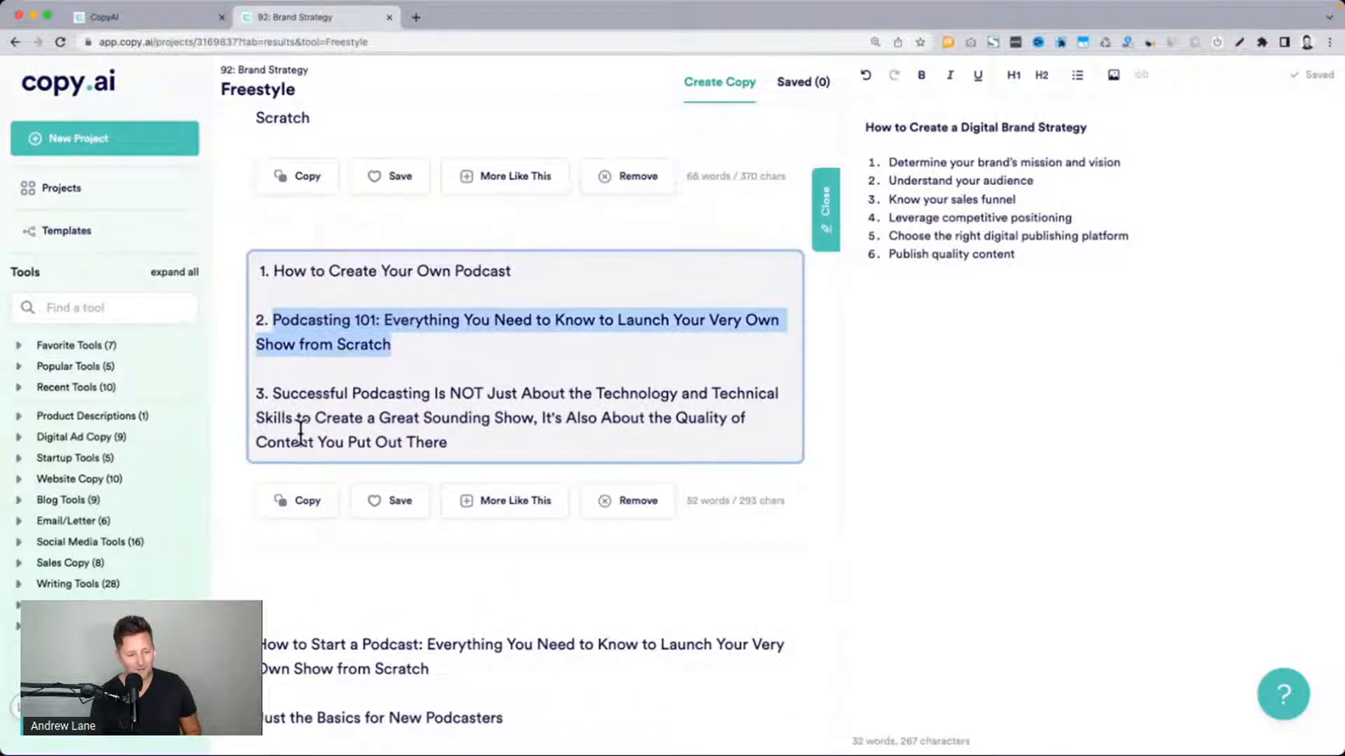
pyautogui.scroll(-7, 301, 432)
pyautogui.click(255, 260)
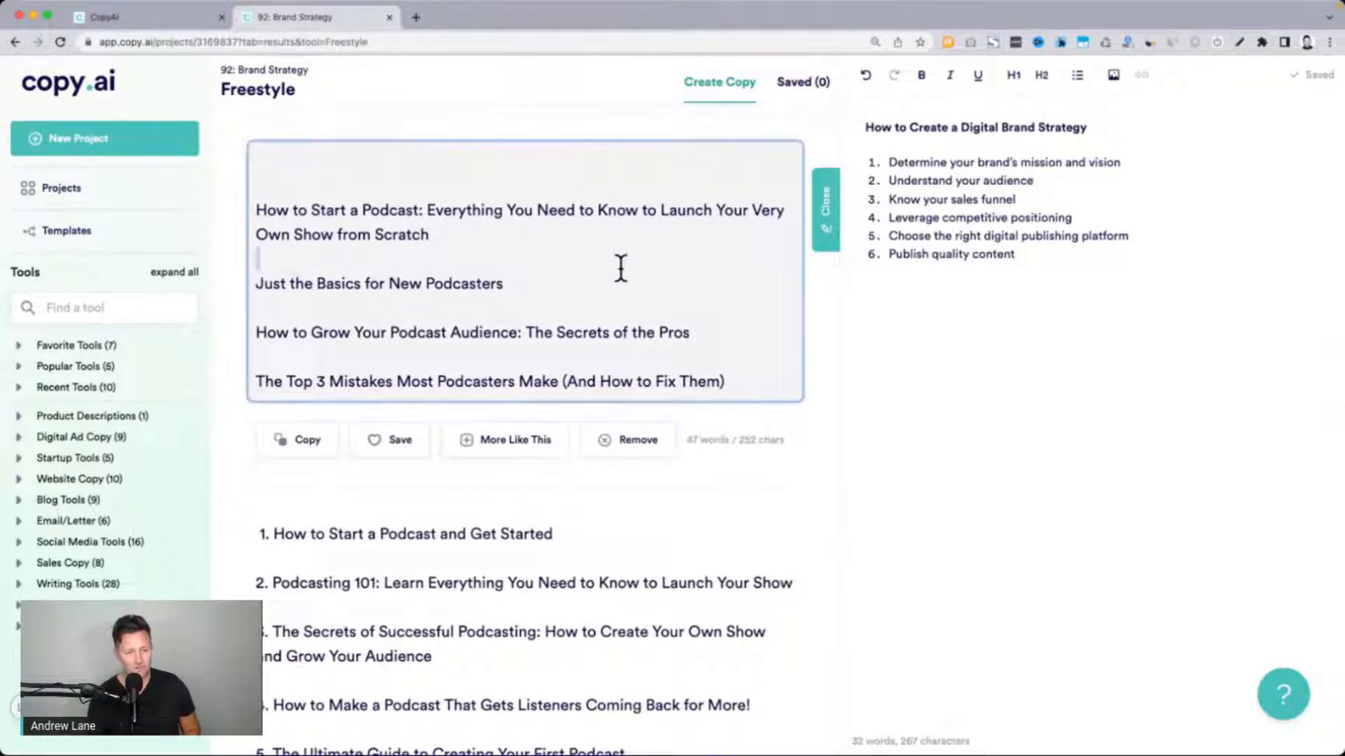
pyautogui.moveTo(620, 268); pyautogui.dragTo(566, 295)
pyautogui.moveTo(267, 333); pyautogui.dragTo(696, 328)
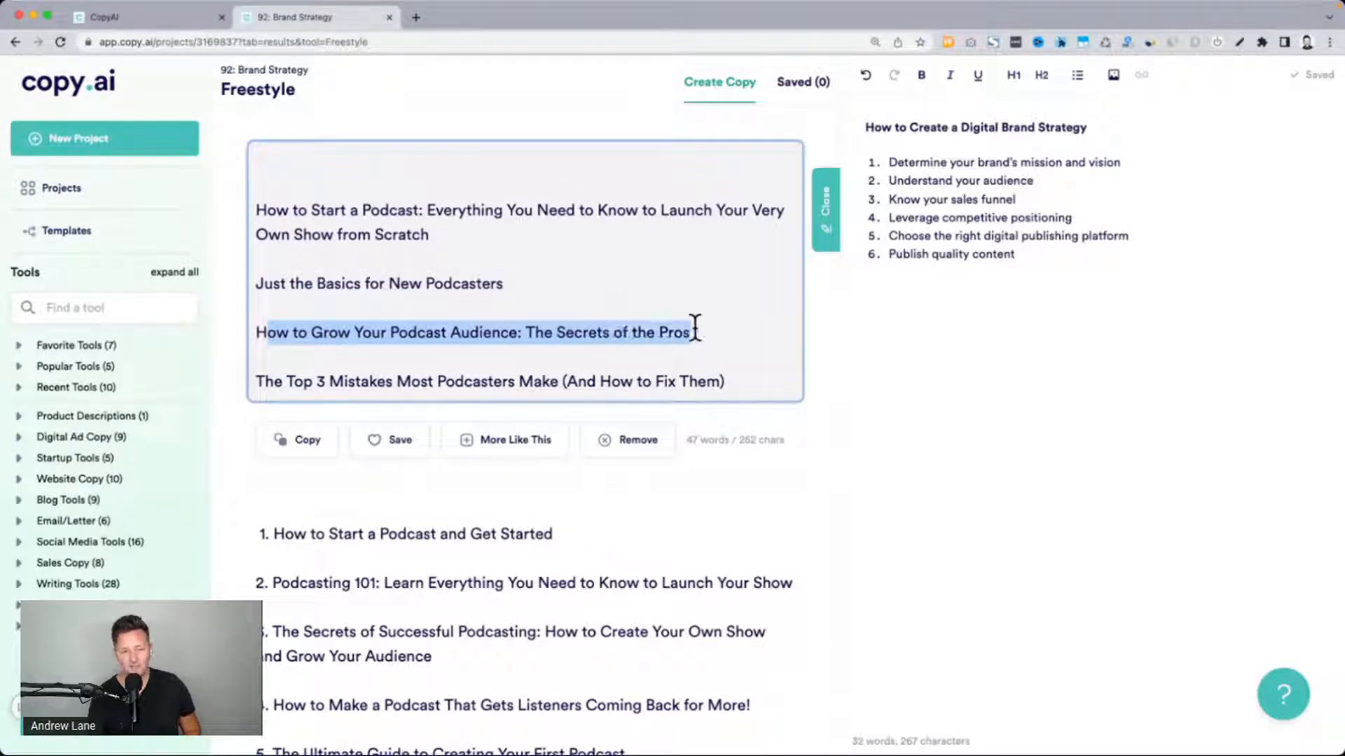
pyautogui.moveTo(256, 381); pyautogui.dragTo(566, 381)
pyautogui.scroll(-5, 566, 372)
pyautogui.scroll(-1, 565, 374)
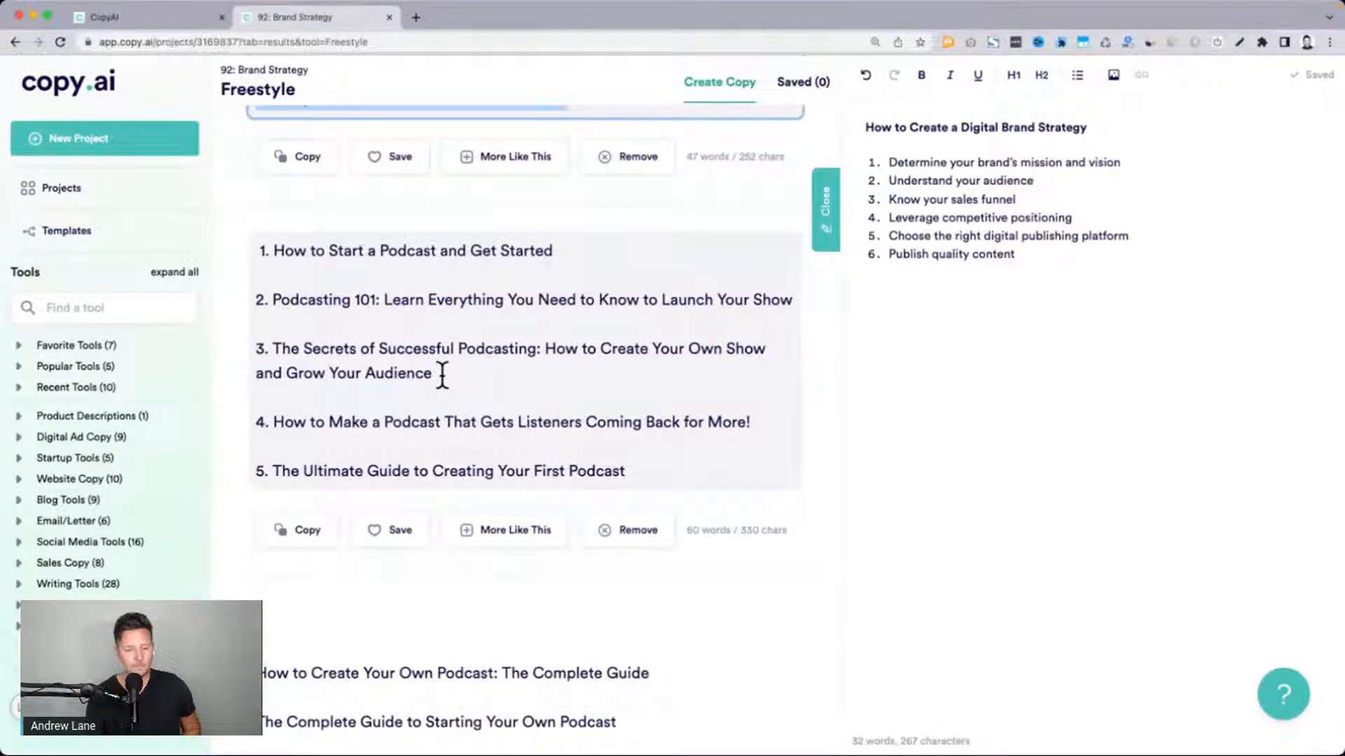
# Copy the title "The Secrets of Successful Podcasting: How to Create Your Own Show and Grow Your Audience" from the generated ideas
pyautogui.moveTo(441, 376); pyautogui.dragTo(267, 351)
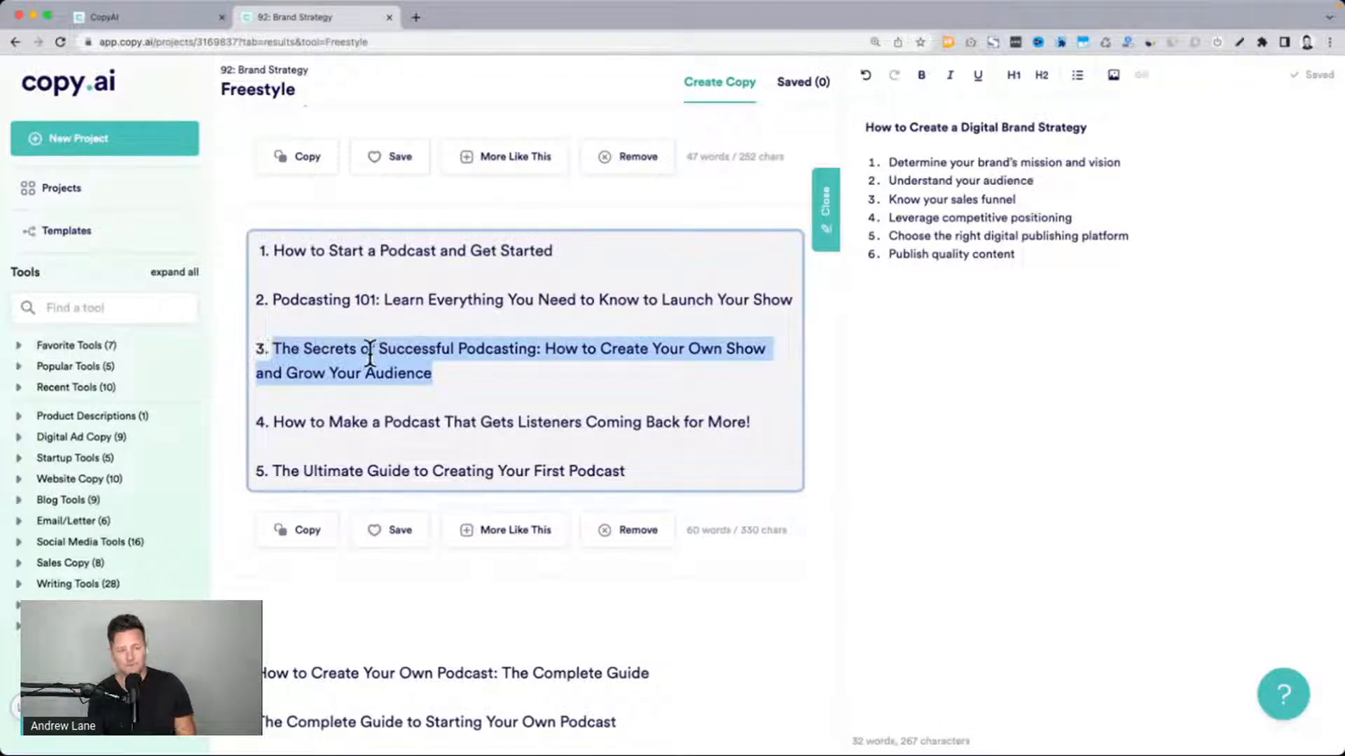
pyautogui.press('super+c')
pyautogui.moveTo(256, 245); pyautogui.dragTo(642, 454)
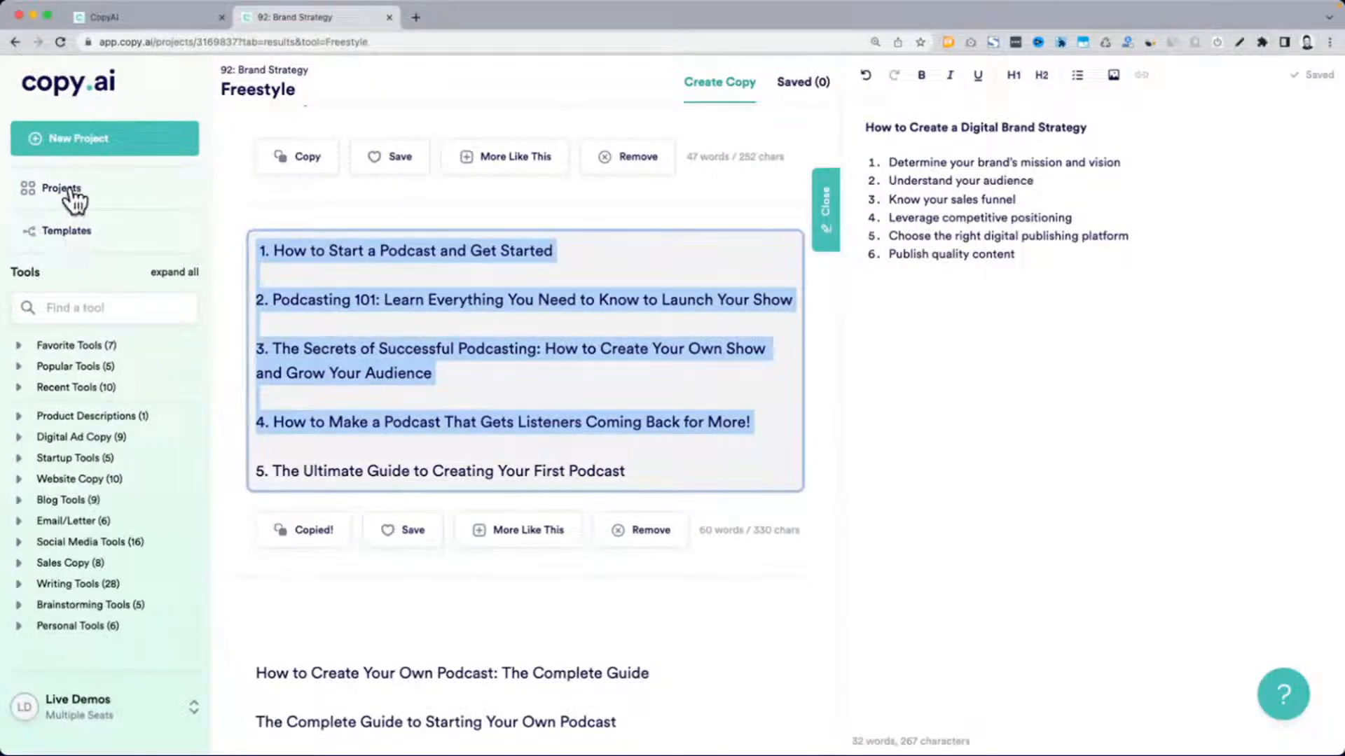
# Start a new project from the First Draft Wizard blog template
pyautogui.click(67, 231)
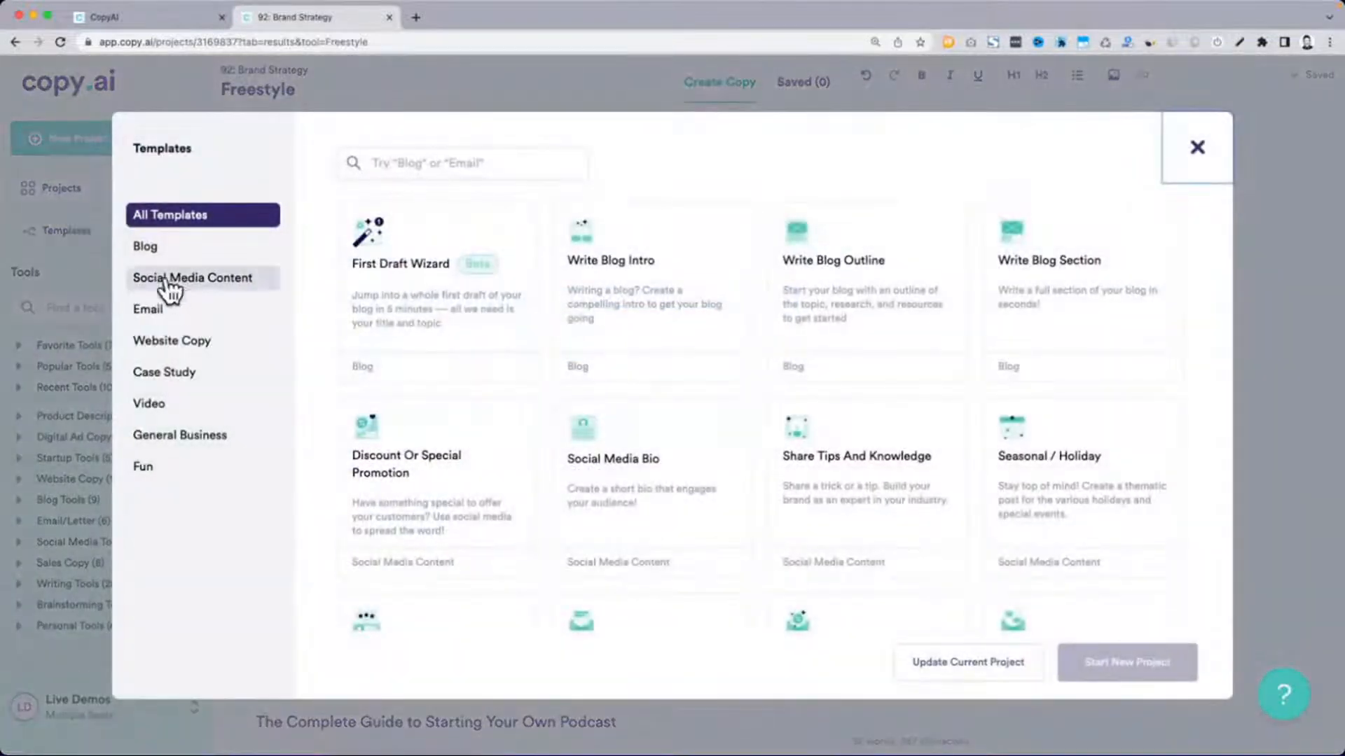
pyautogui.click(158, 252)
pyautogui.click(492, 277)
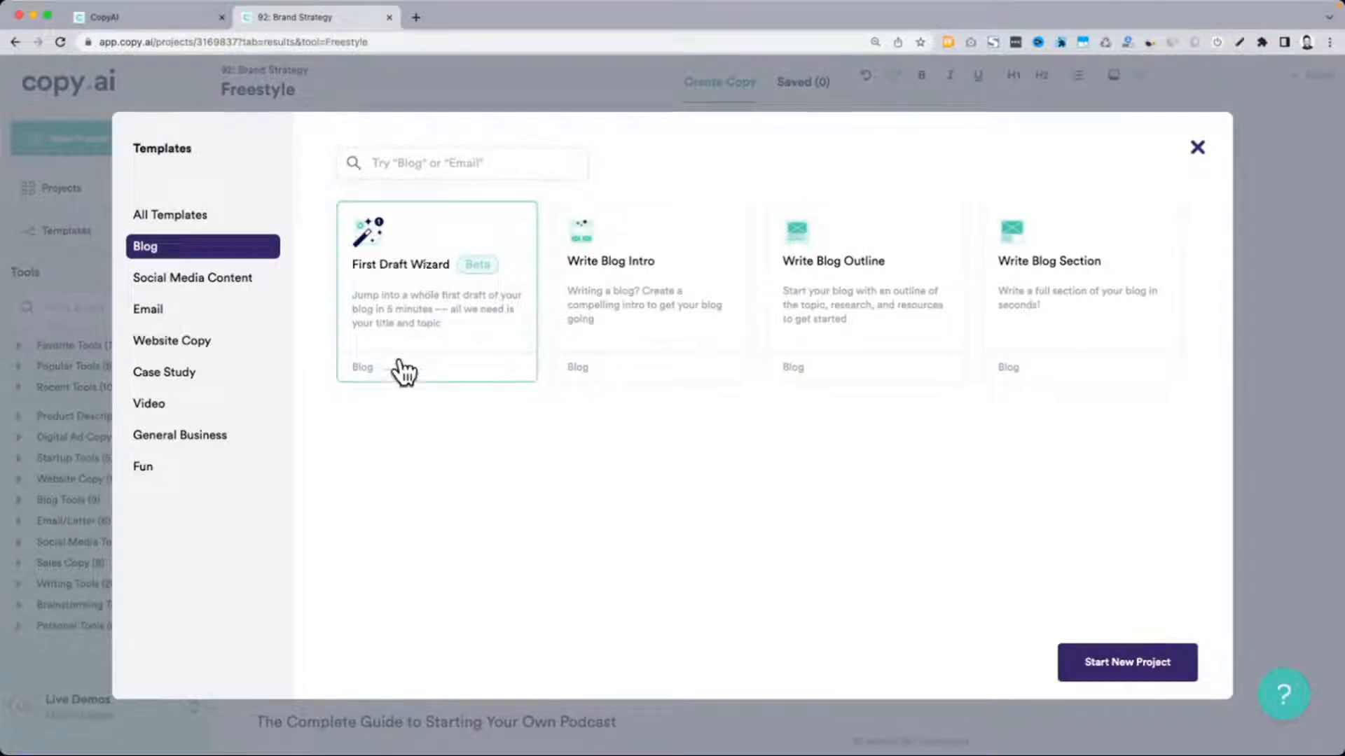
pyautogui.click(1127, 662)
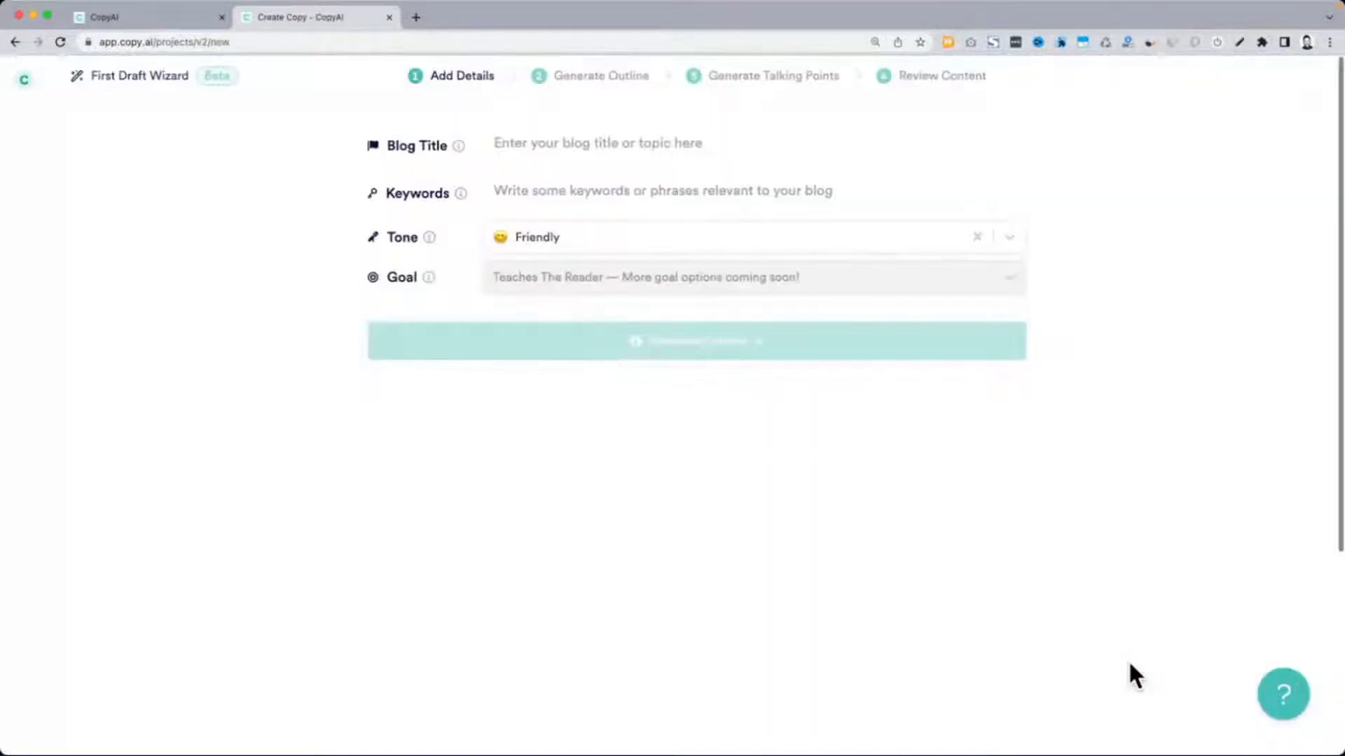
# Paste the copied title as the blog title, enter "podcasting" as the keyword, and generate the outline
pyautogui.click(518, 137)
pyautogui.press('super+v')
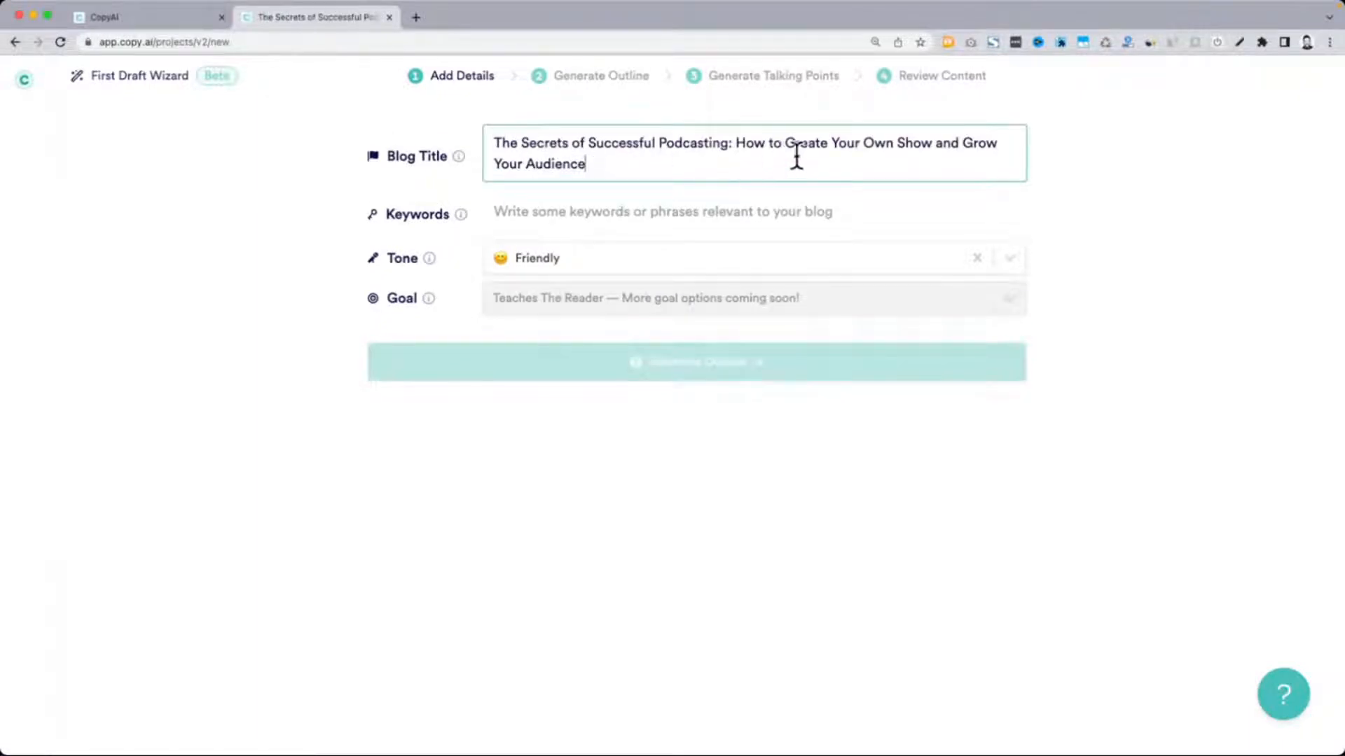
pyautogui.click(523, 218)
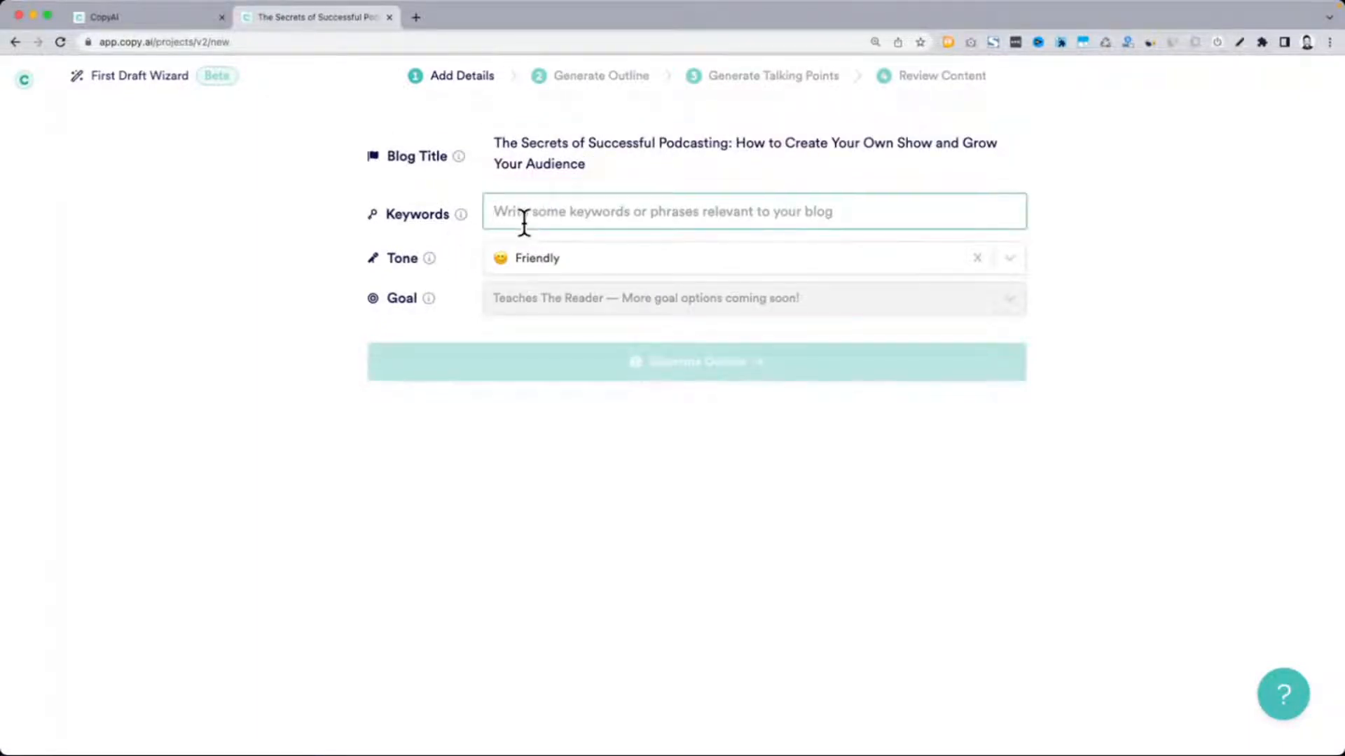
pyautogui.write('podcasting')
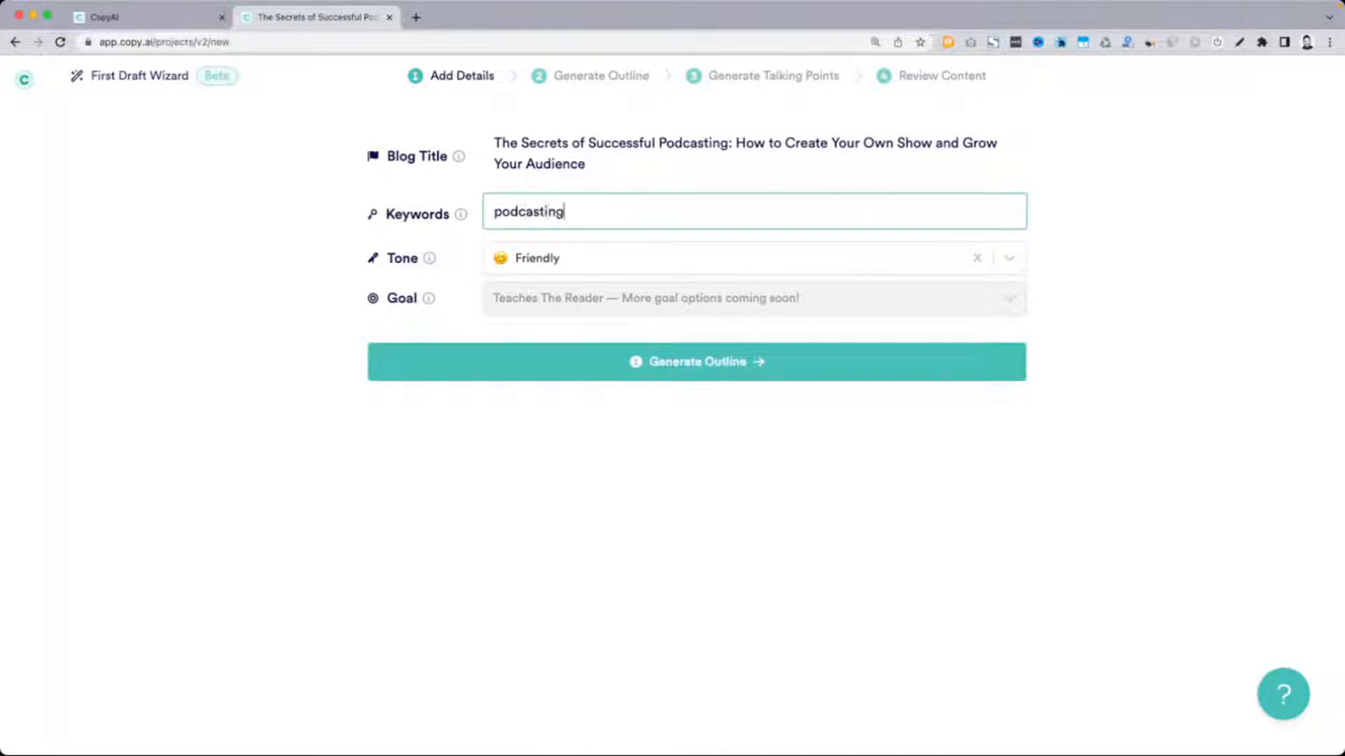
pyautogui.click(639, 371)
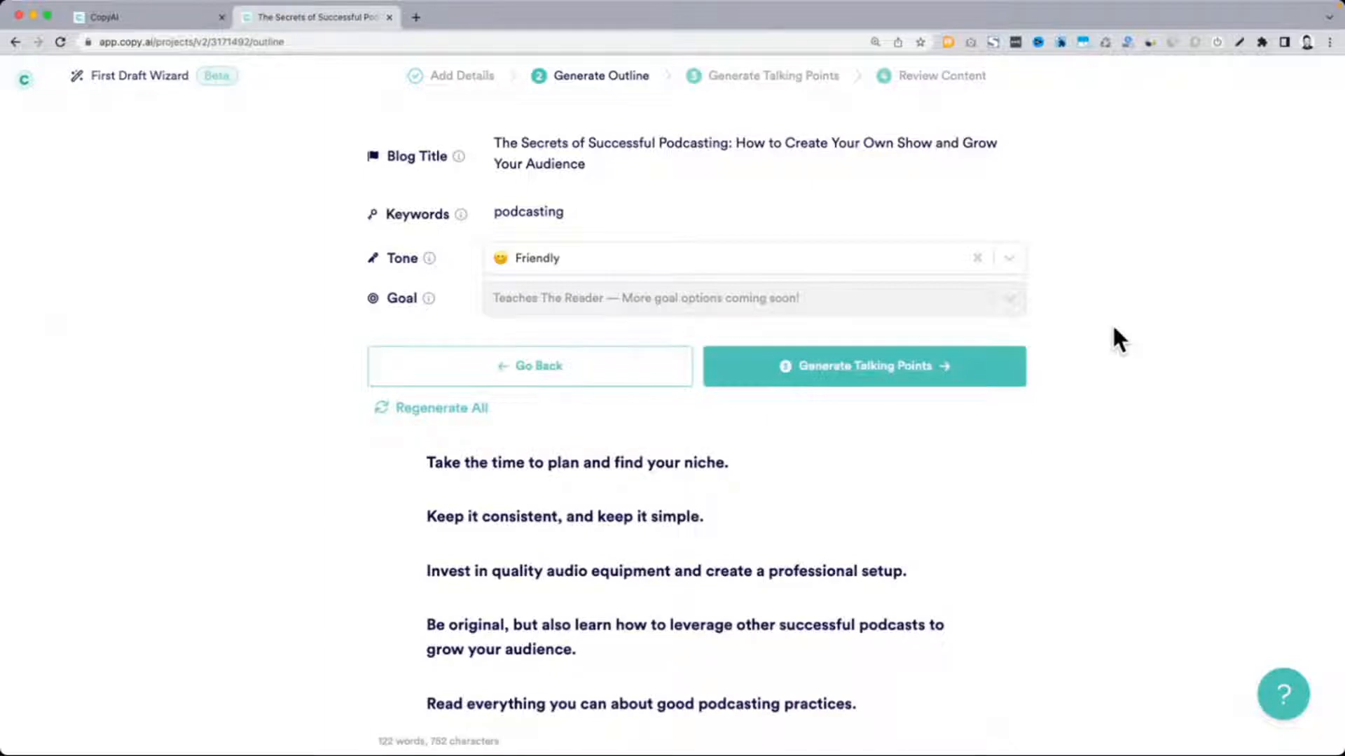
# Read through the generated outline sections against the blog title, including those on originality, good podcasting practices and naming the podcast
pyautogui.scroll(-2, 861, 325)
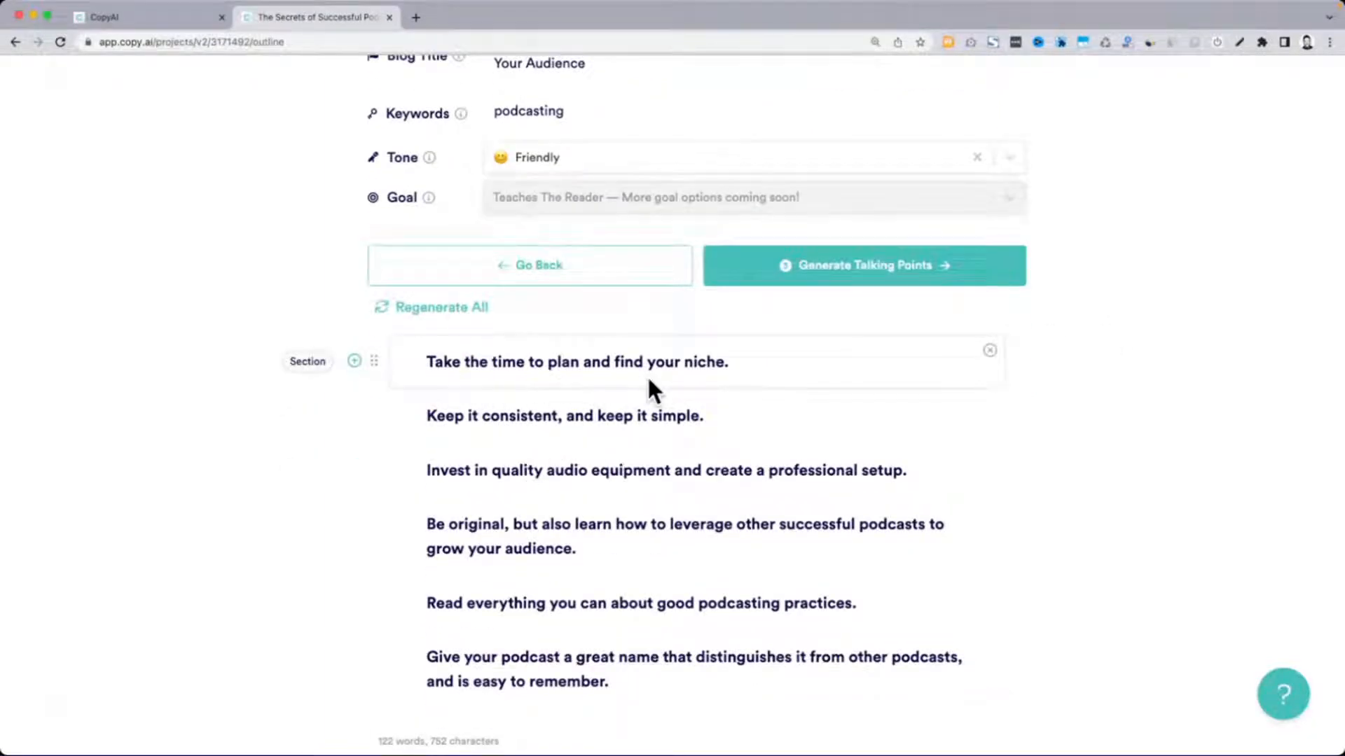
pyautogui.scroll(-3, 648, 379)
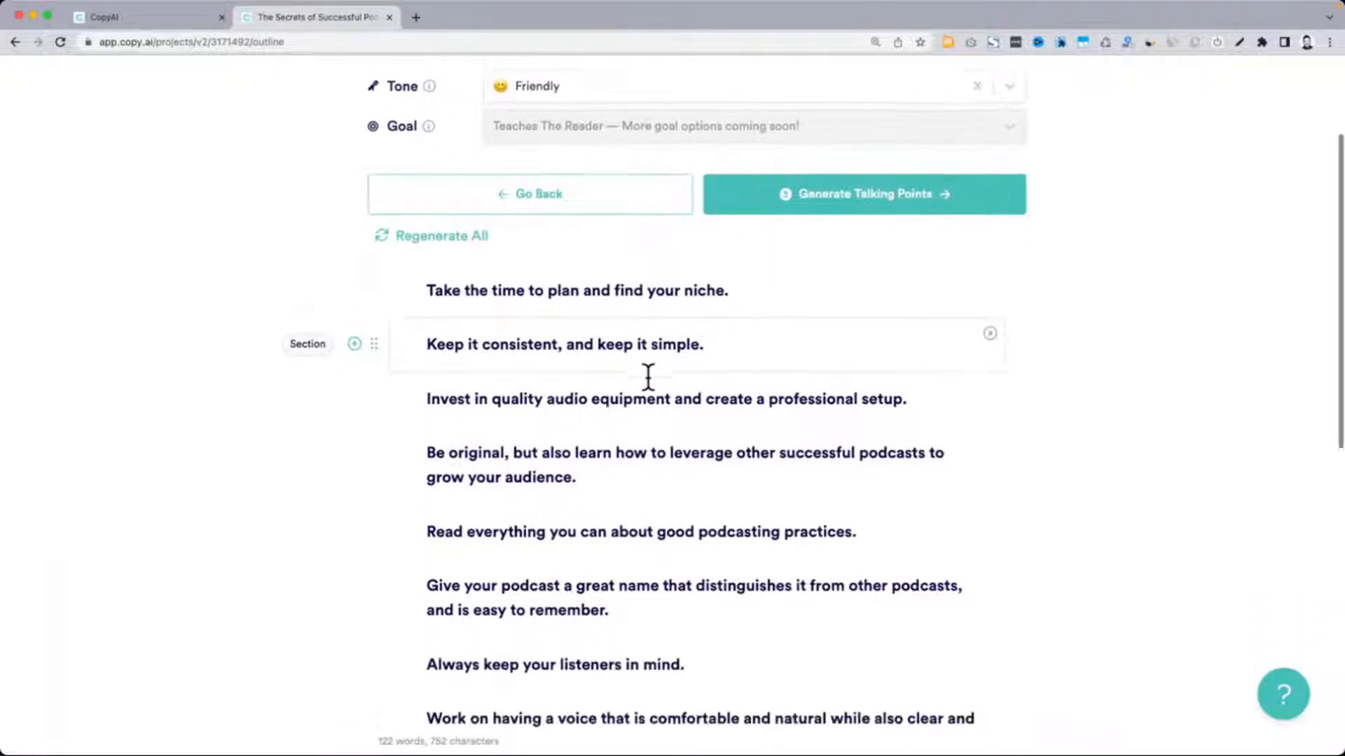
pyautogui.scroll(-3, 648, 378)
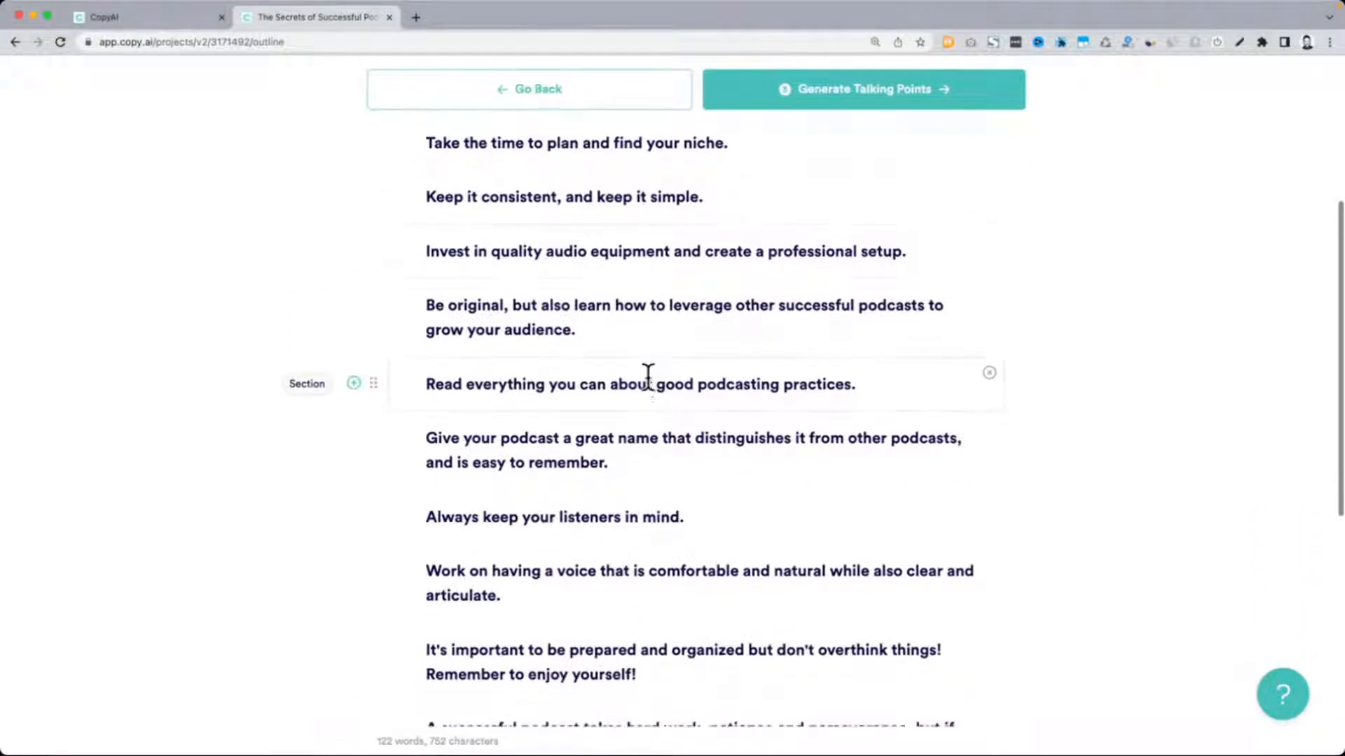
pyautogui.scroll(-5, 648, 378)
pyautogui.scroll(5, 648, 378)
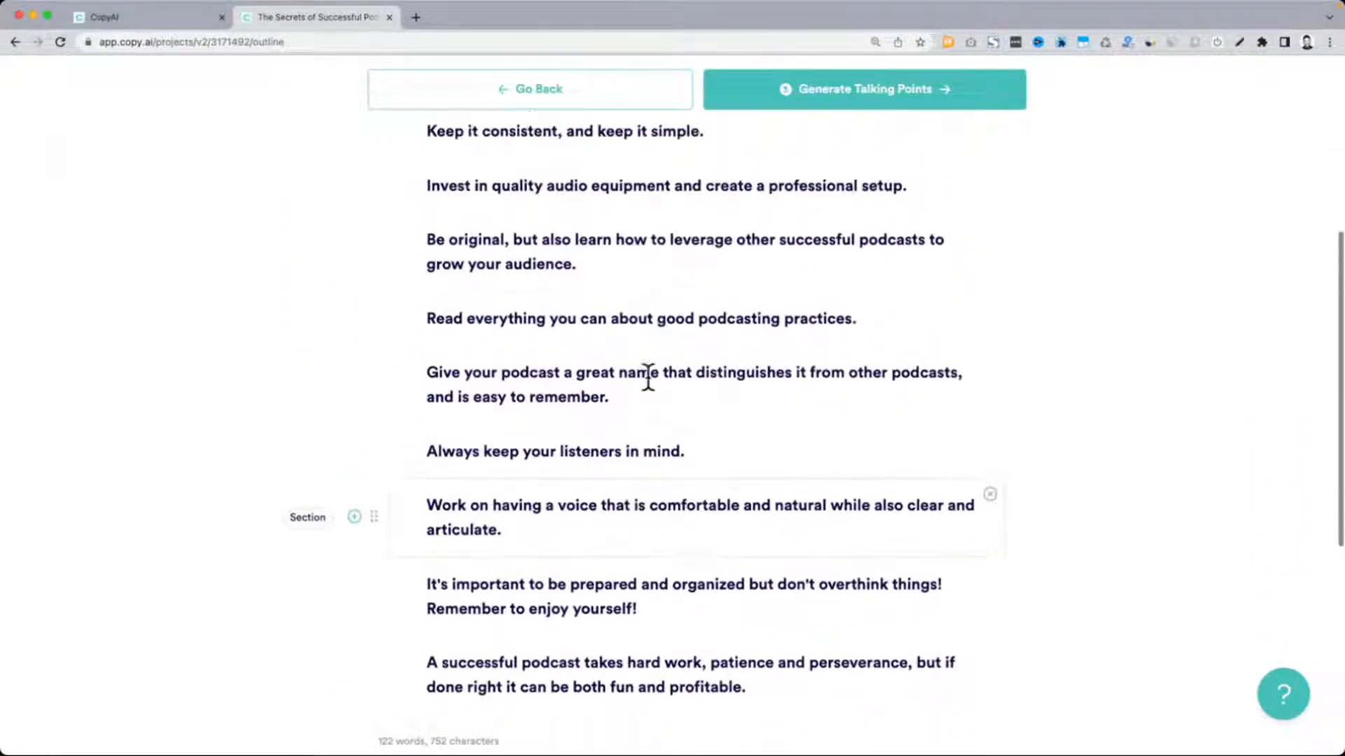
pyautogui.scroll(8, 648, 378)
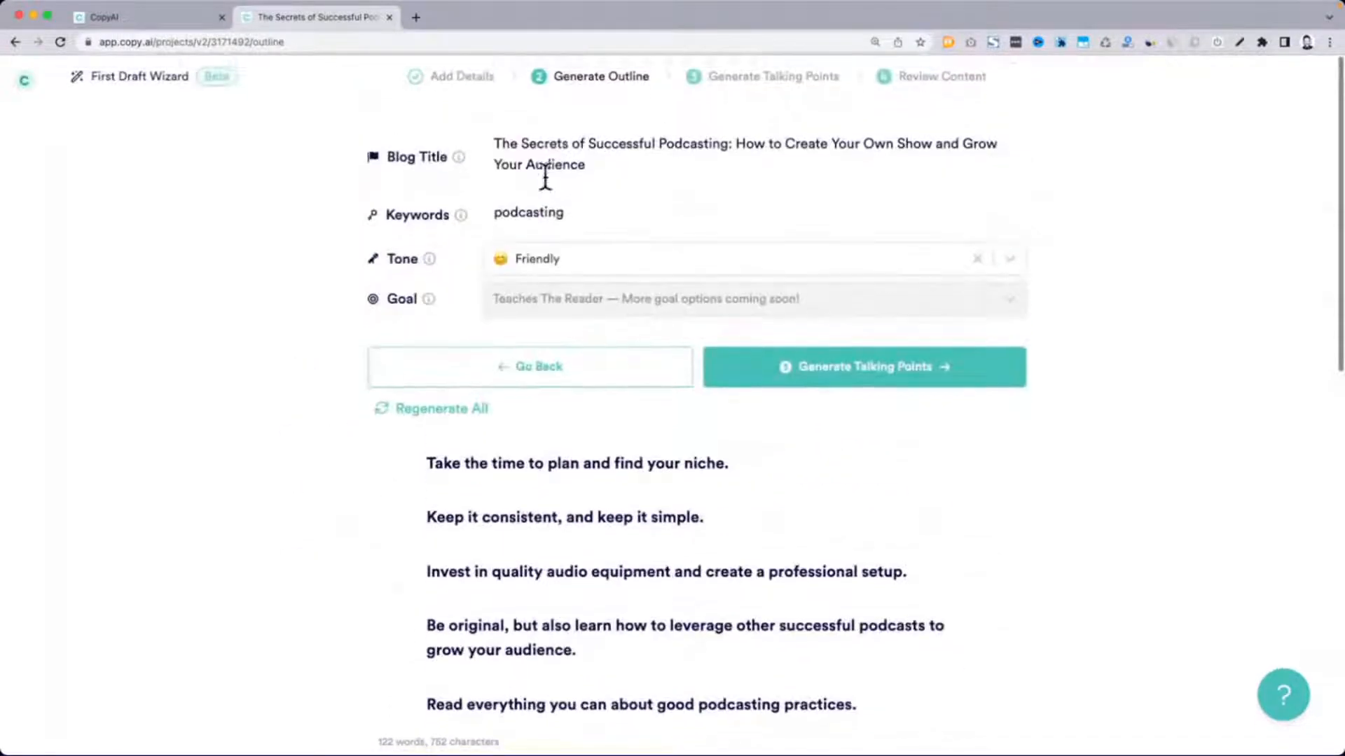
pyautogui.moveTo(502, 145); pyautogui.dragTo(601, 171)
pyautogui.scroll(-4, 601, 170)
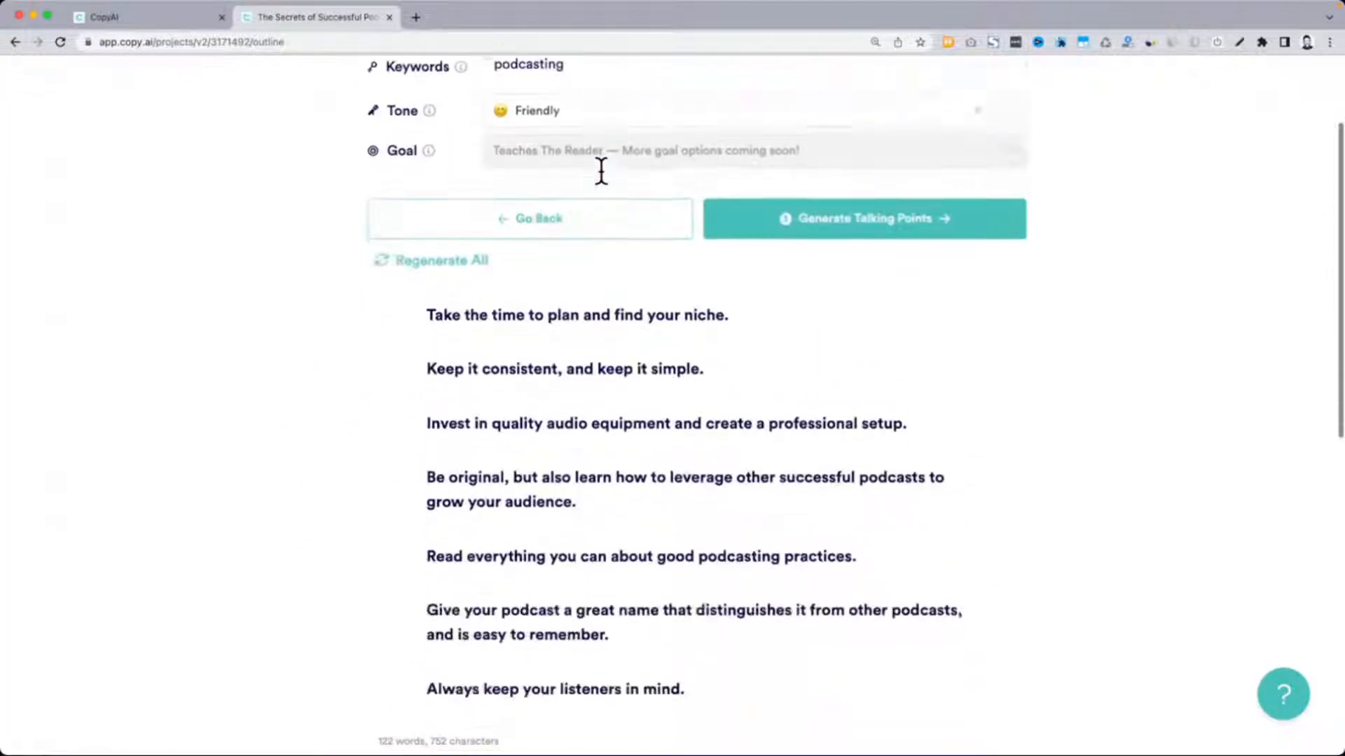
pyautogui.scroll(-1, 622, 482)
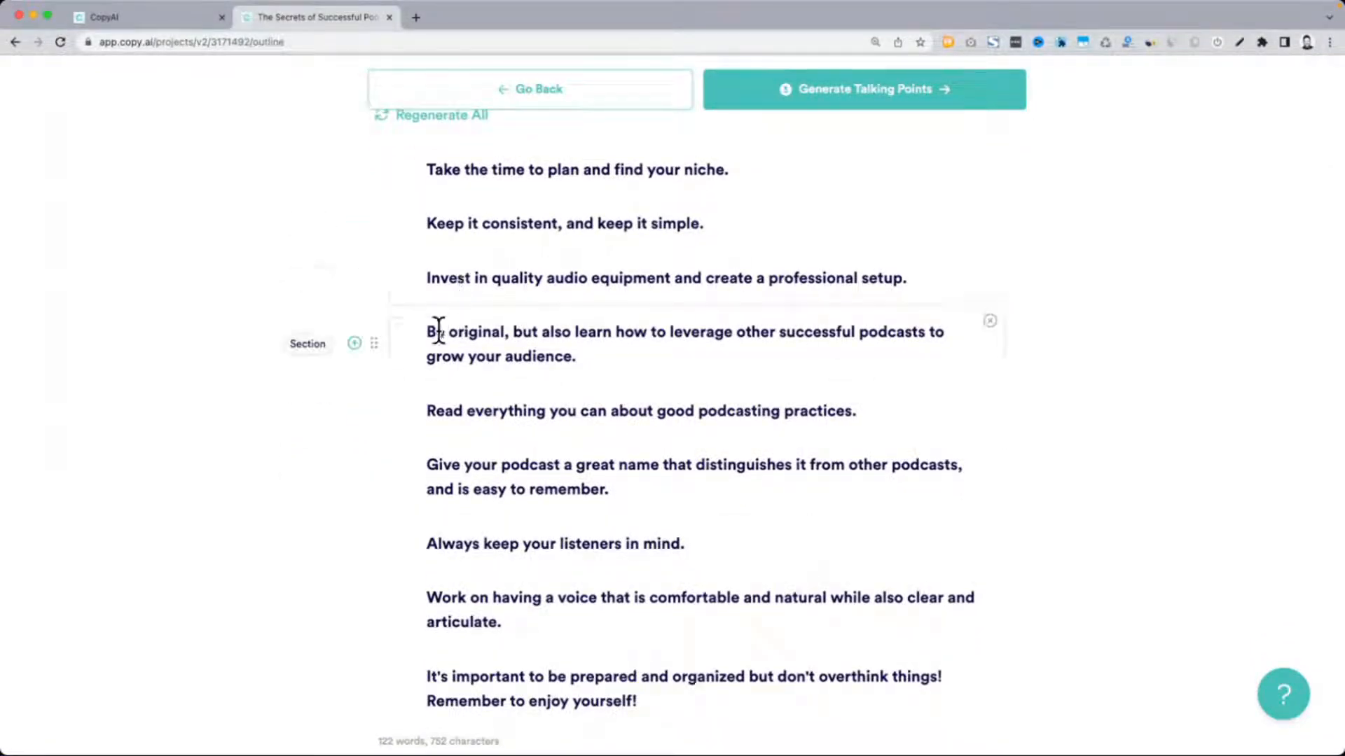
pyautogui.moveTo(430, 329); pyautogui.dragTo(600, 358)
pyautogui.moveTo(436, 413); pyautogui.dragTo(859, 400)
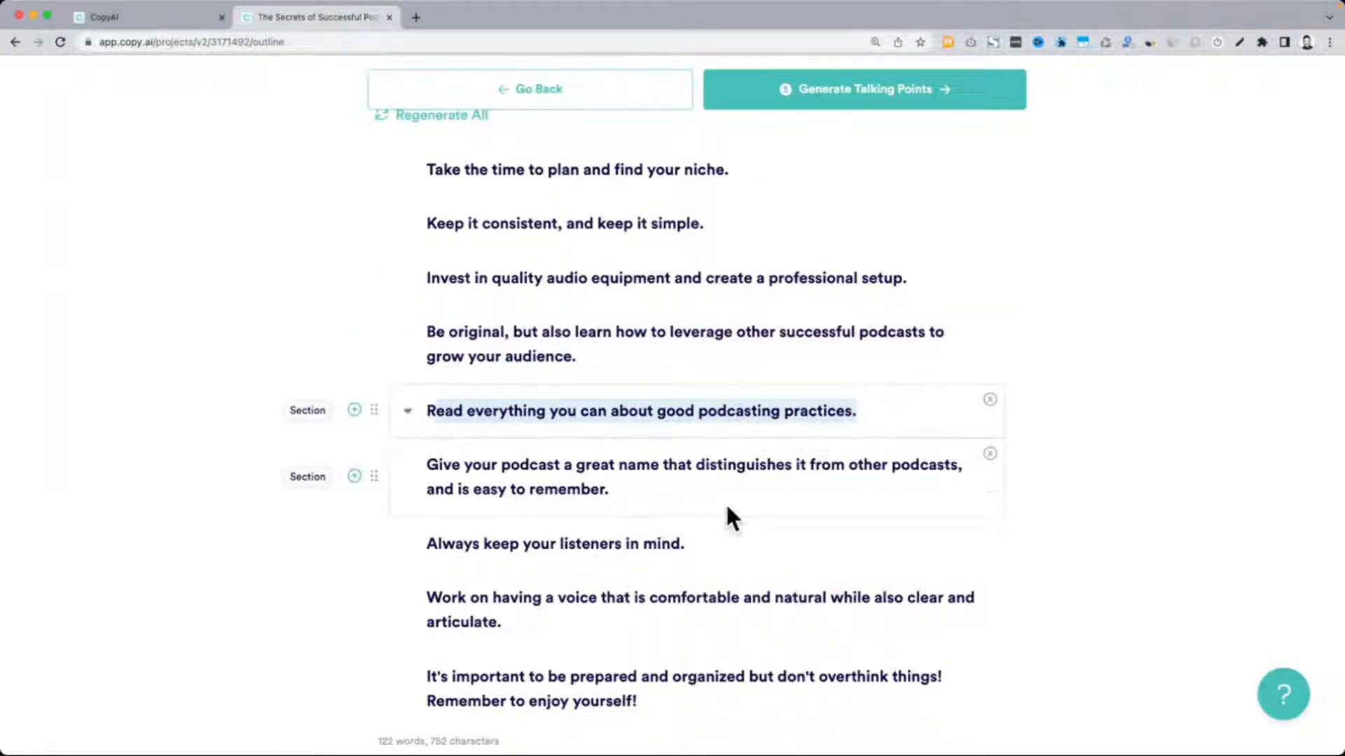
pyautogui.scroll(-2, 725, 502)
pyautogui.scroll(-5, 726, 504)
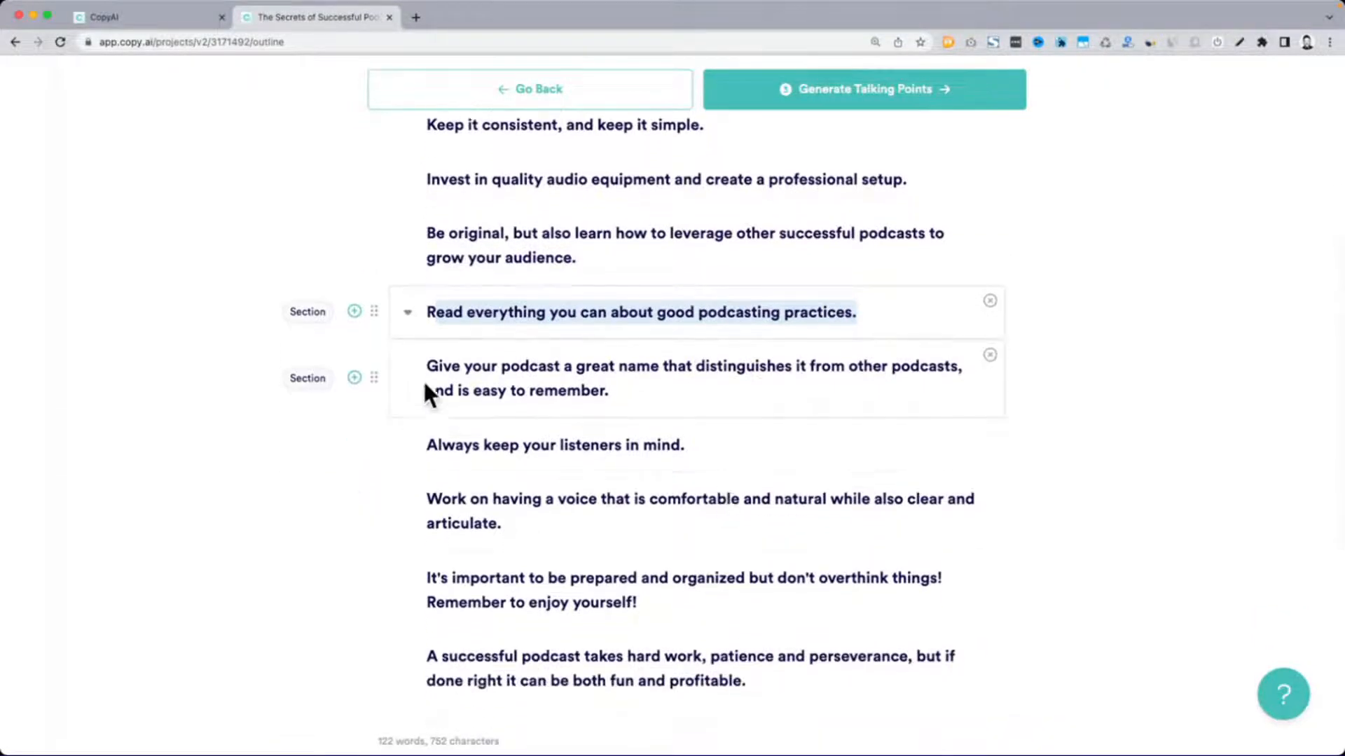
pyautogui.moveTo(560, 365); pyautogui.dragTo(797, 387)
# Generate talking points for the outline sections
pyautogui.scroll(-2, 797, 387)
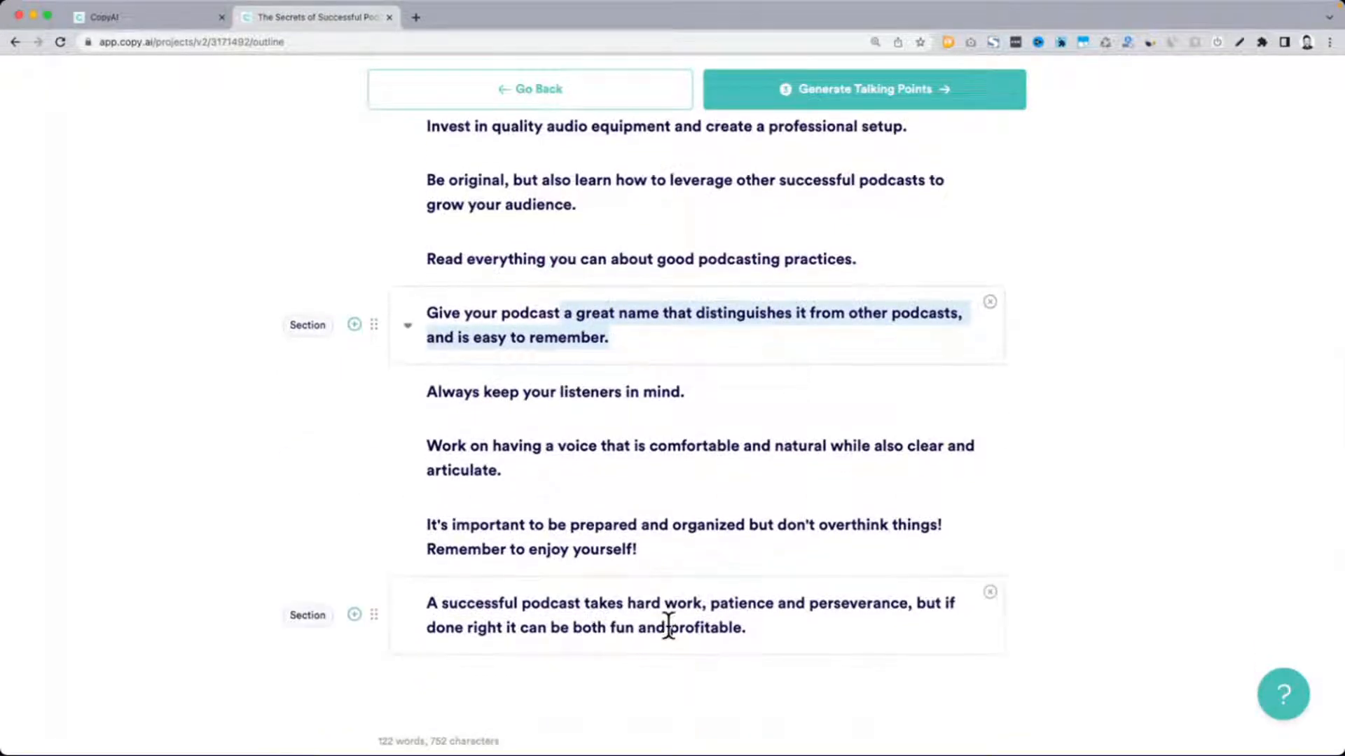
pyautogui.scroll(10, 667, 628)
pyautogui.click(880, 387)
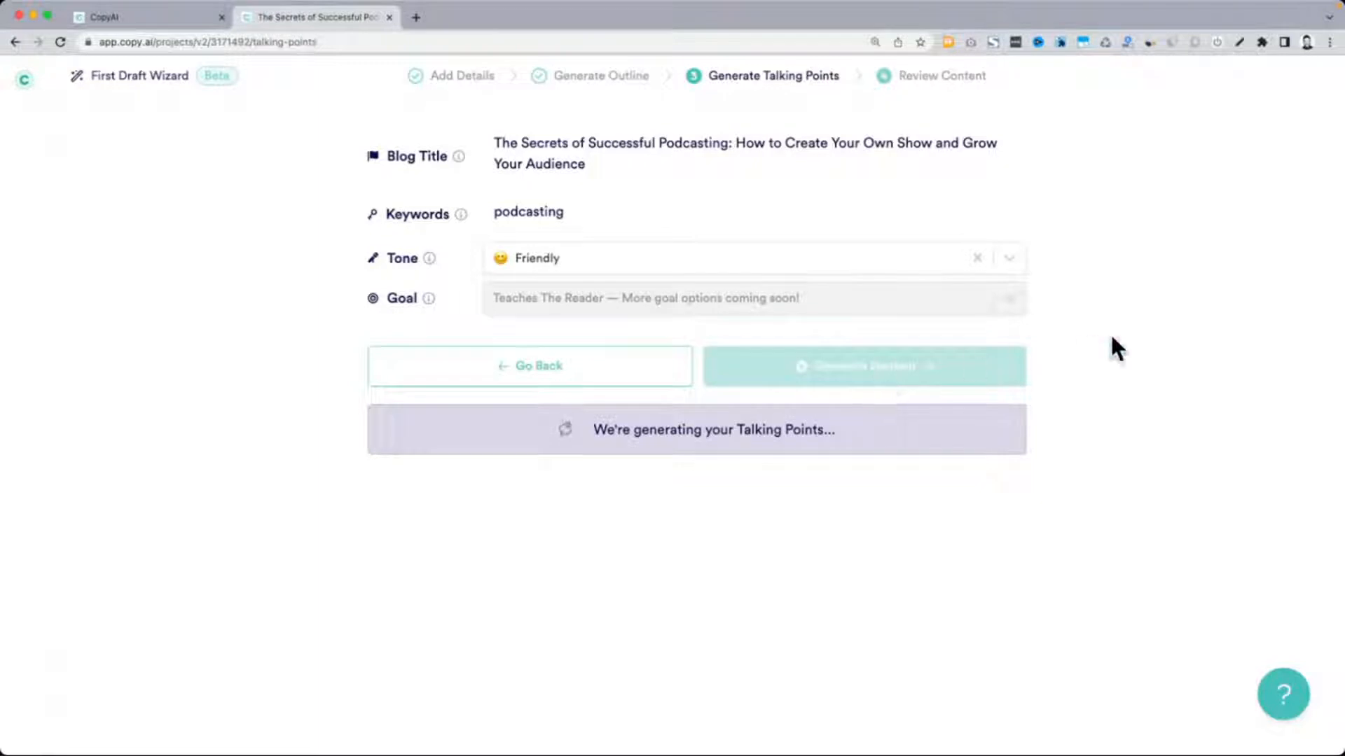
# Examine the talking points under "Take the time to plan and find your niche" and "Keep it consistent, and keep it simple"
pyautogui.scroll(-2, 820, 343)
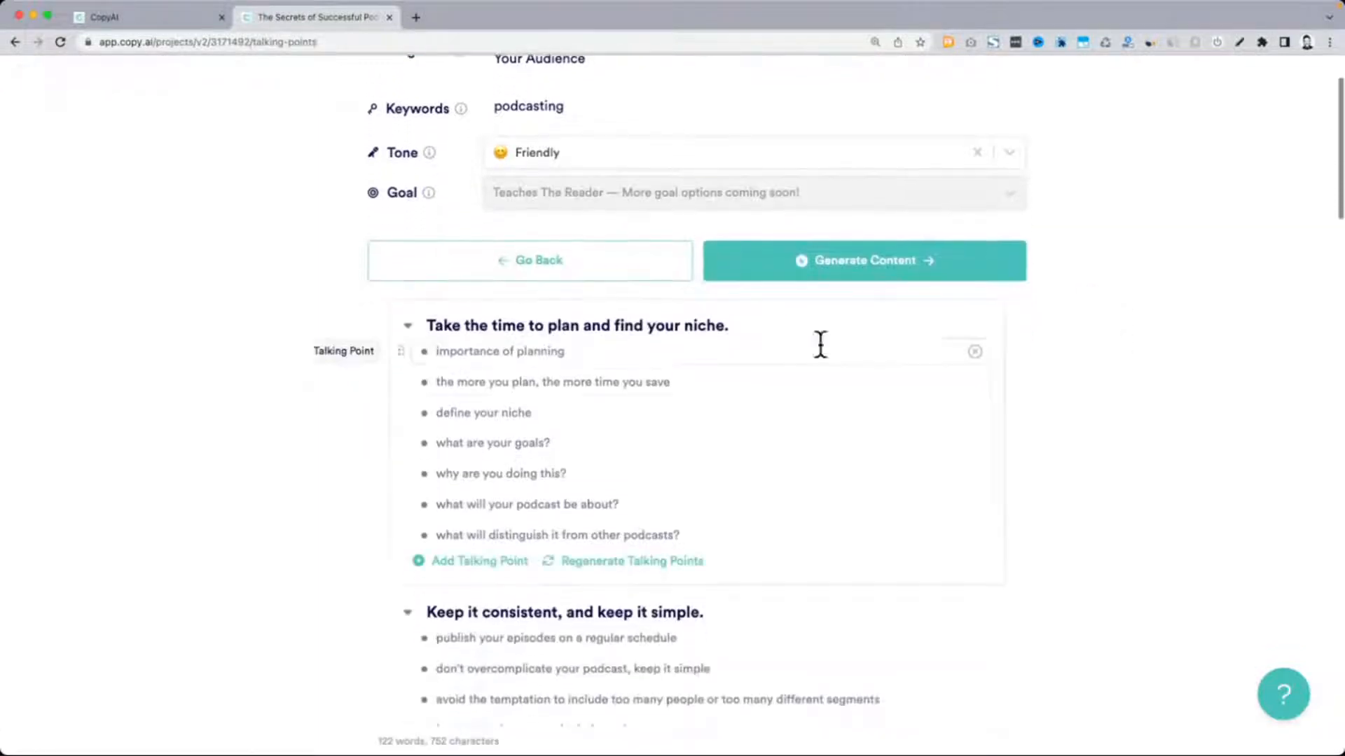
pyautogui.scroll(5, 470, 355)
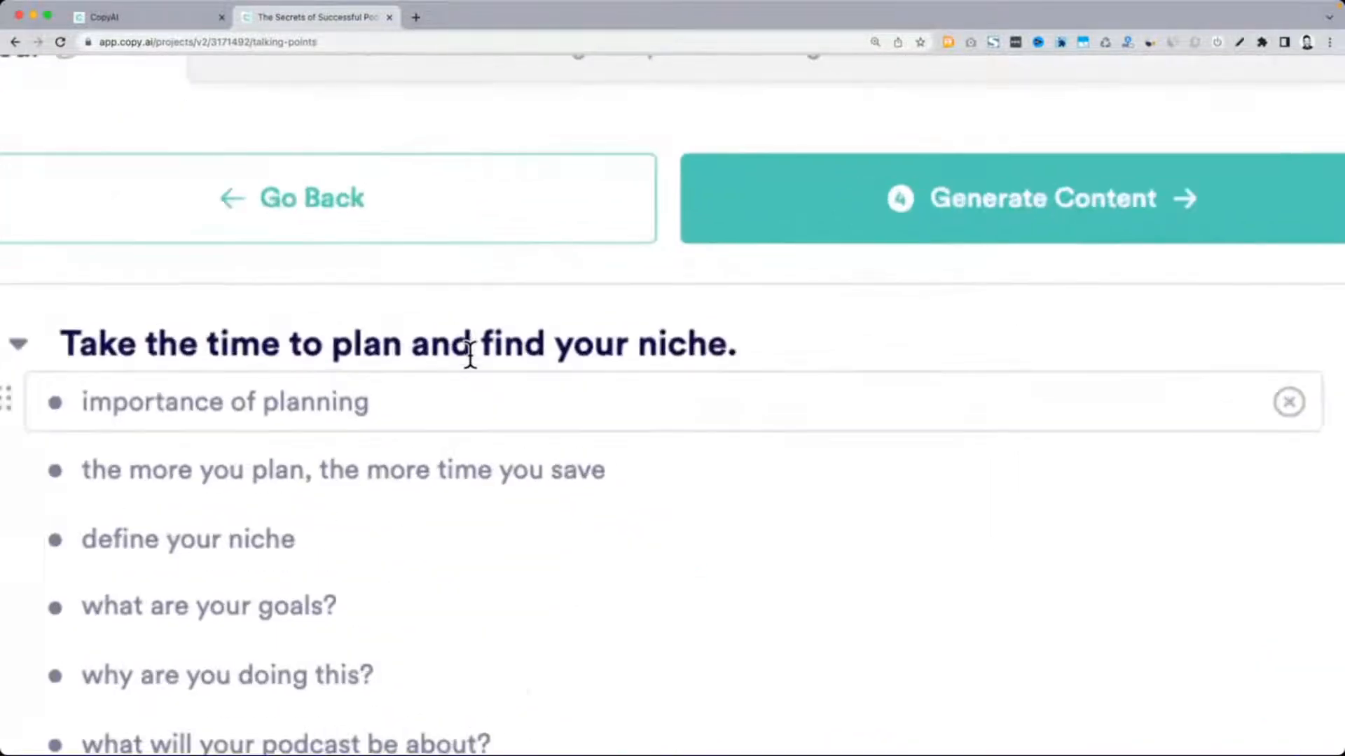
pyautogui.hscroll(-3, 469, 355)
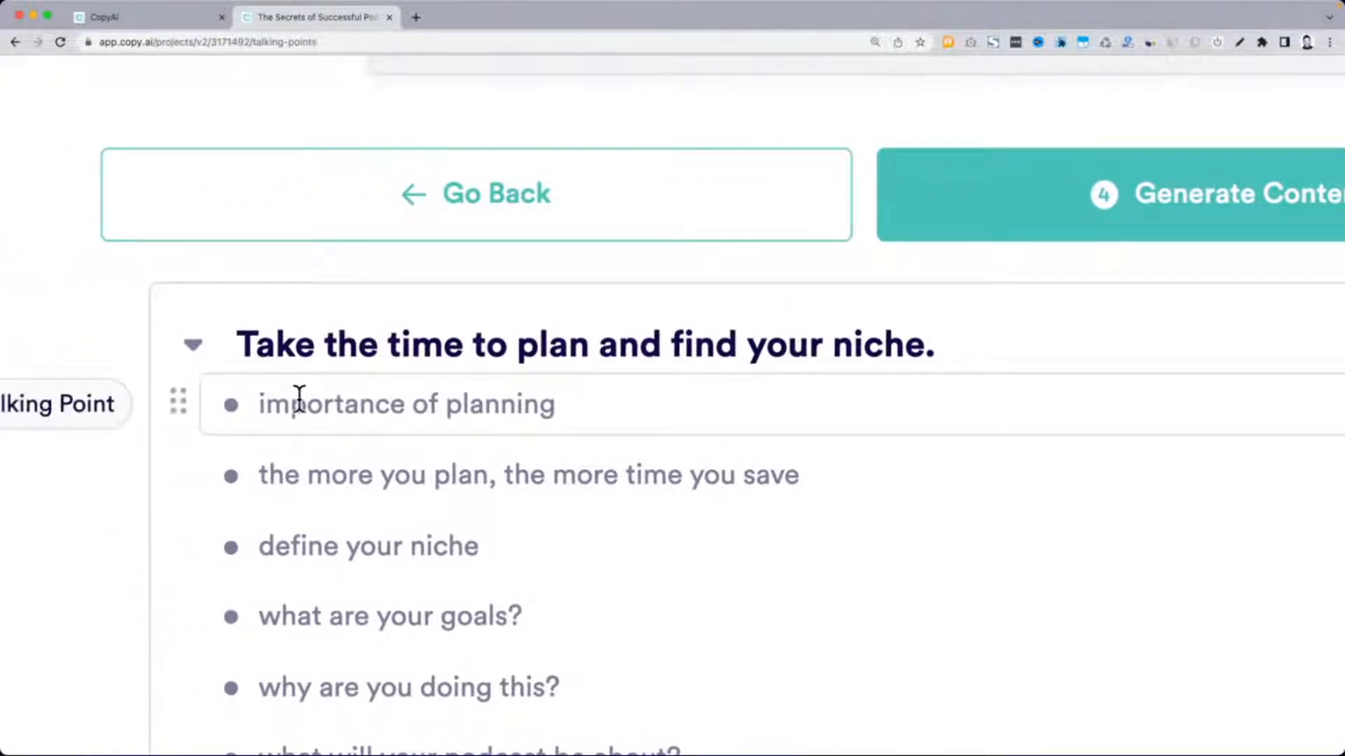
pyautogui.scroll(-3, 297, 396)
pyautogui.scroll(-3, 387, 270)
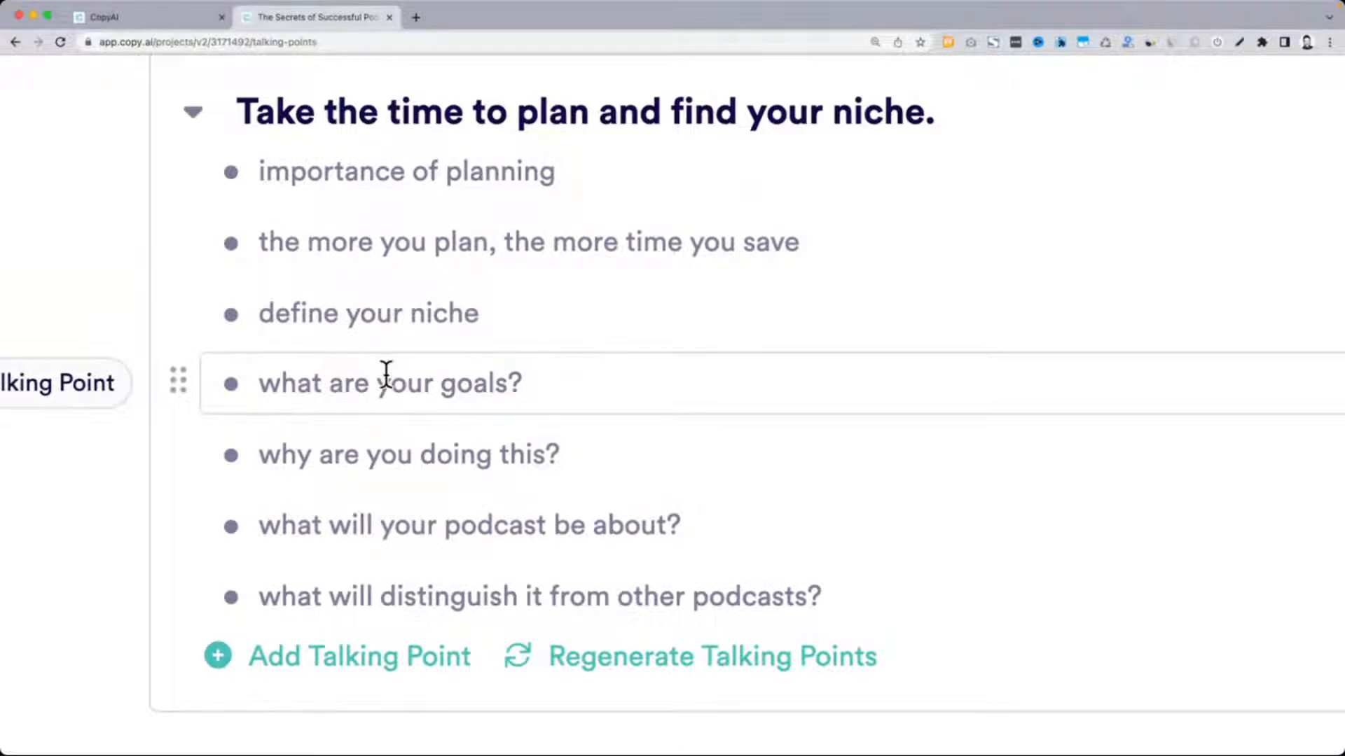
pyautogui.scroll(-15, 387, 371)
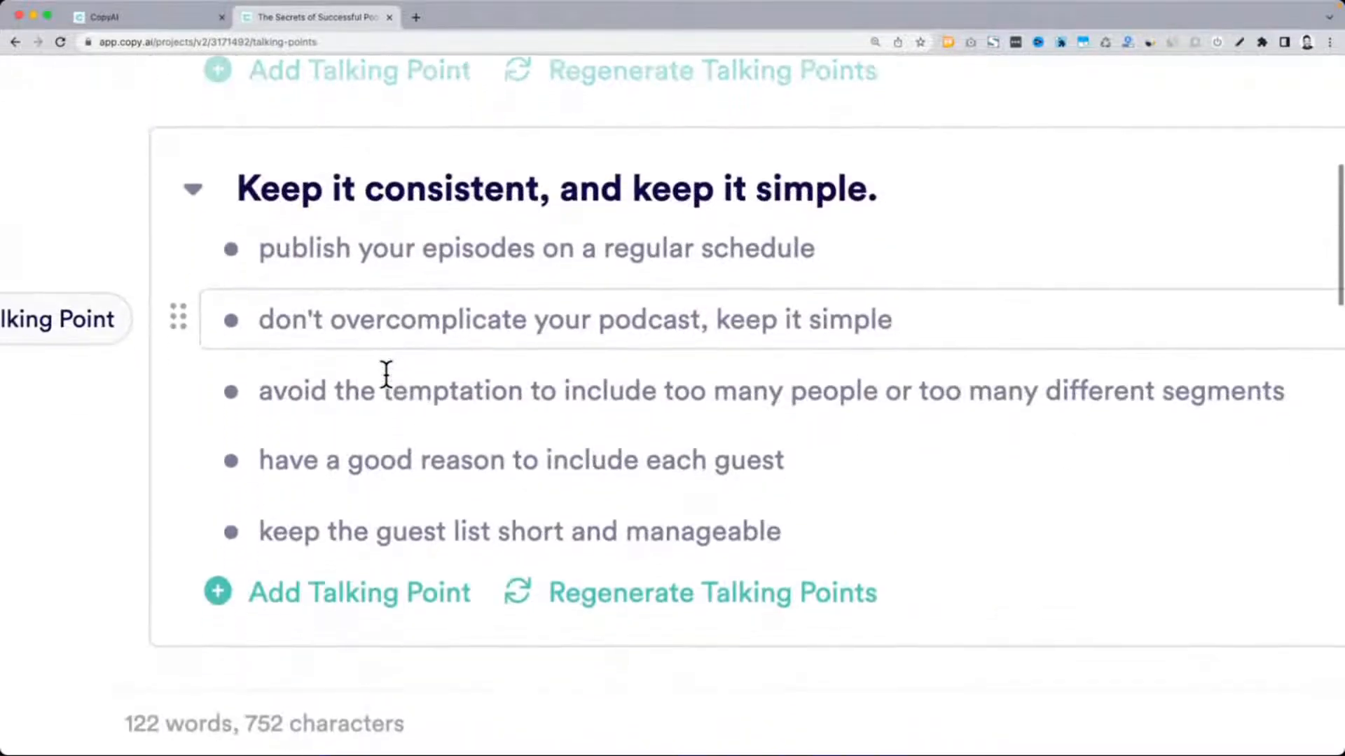
pyautogui.hscroll(2, 387, 371)
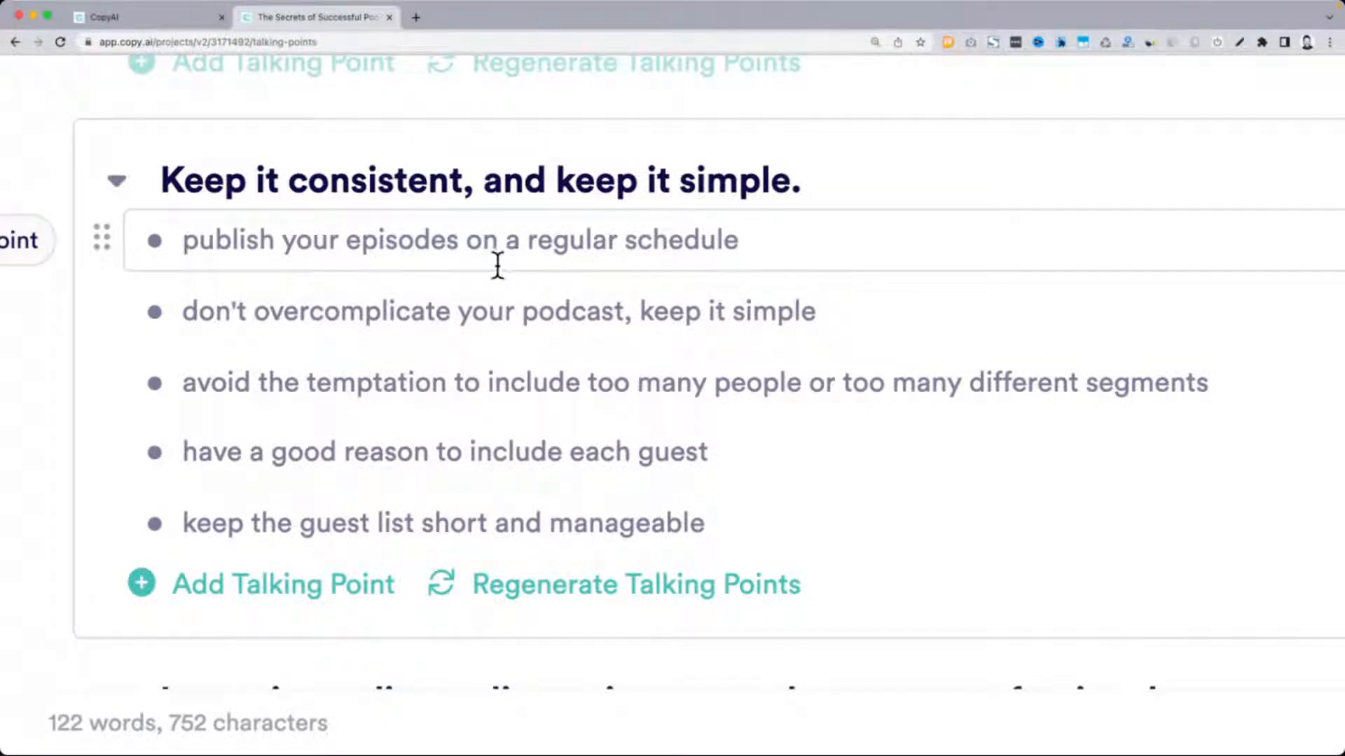
pyautogui.moveTo(184, 240); pyautogui.dragTo(741, 242)
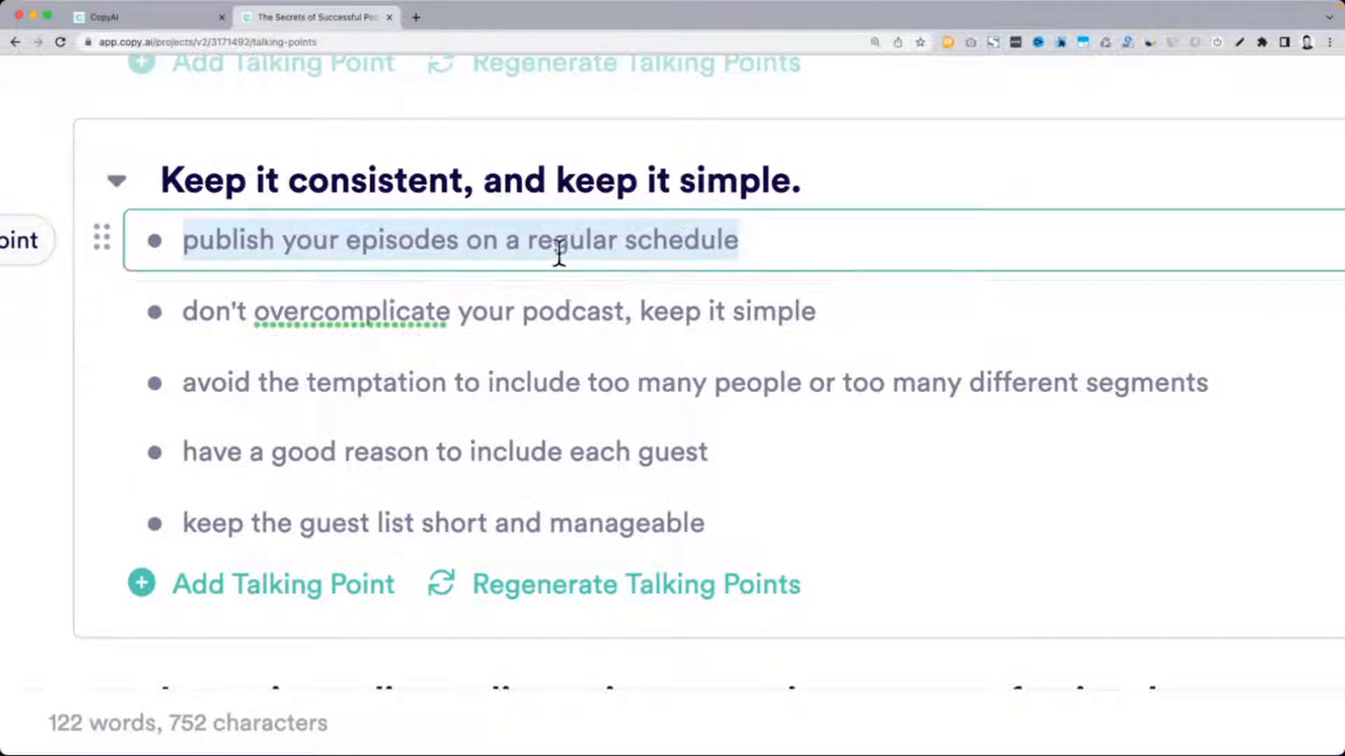
pyautogui.moveTo(269, 312); pyautogui.dragTo(806, 308)
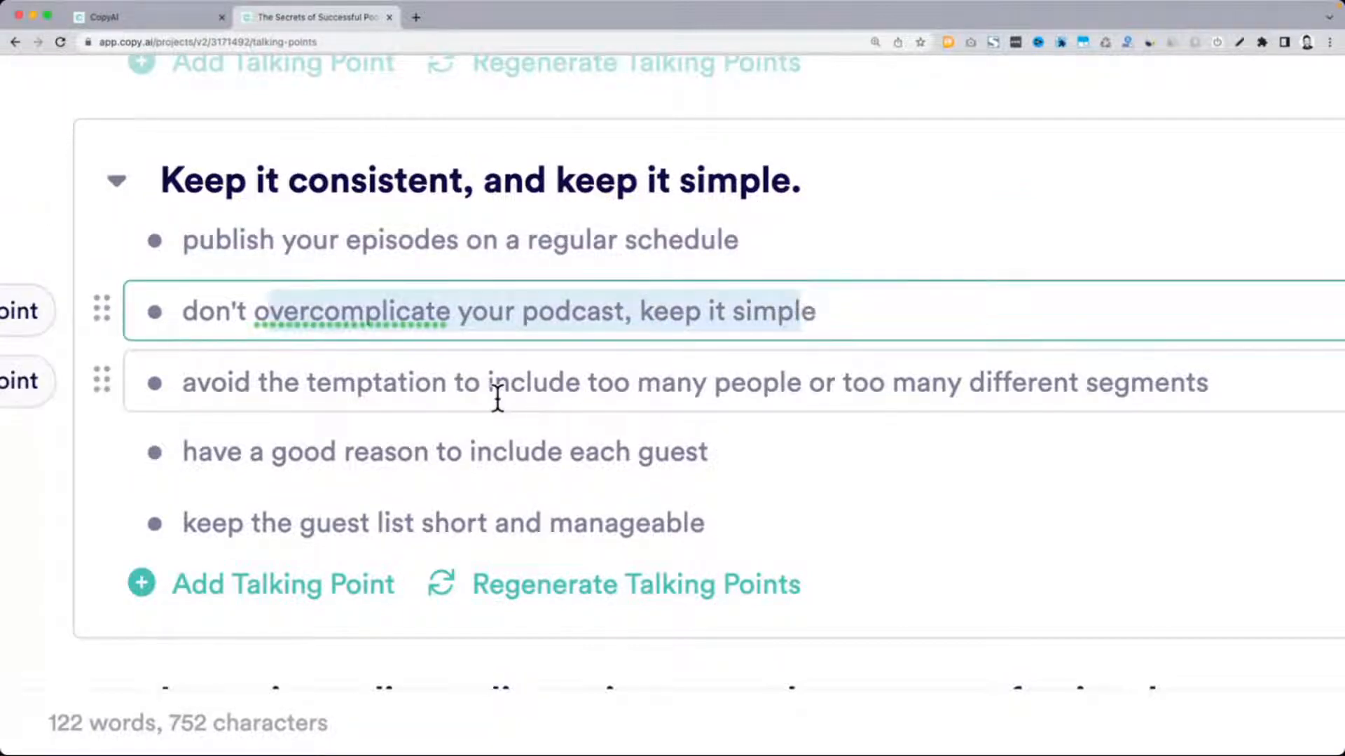
# Examine the remaining talking points, from "Keep it consistent, and keep it simple" through the closing section on hard work, patience and perseverance
pyautogui.moveTo(633, 385); pyautogui.dragTo(1196, 385)
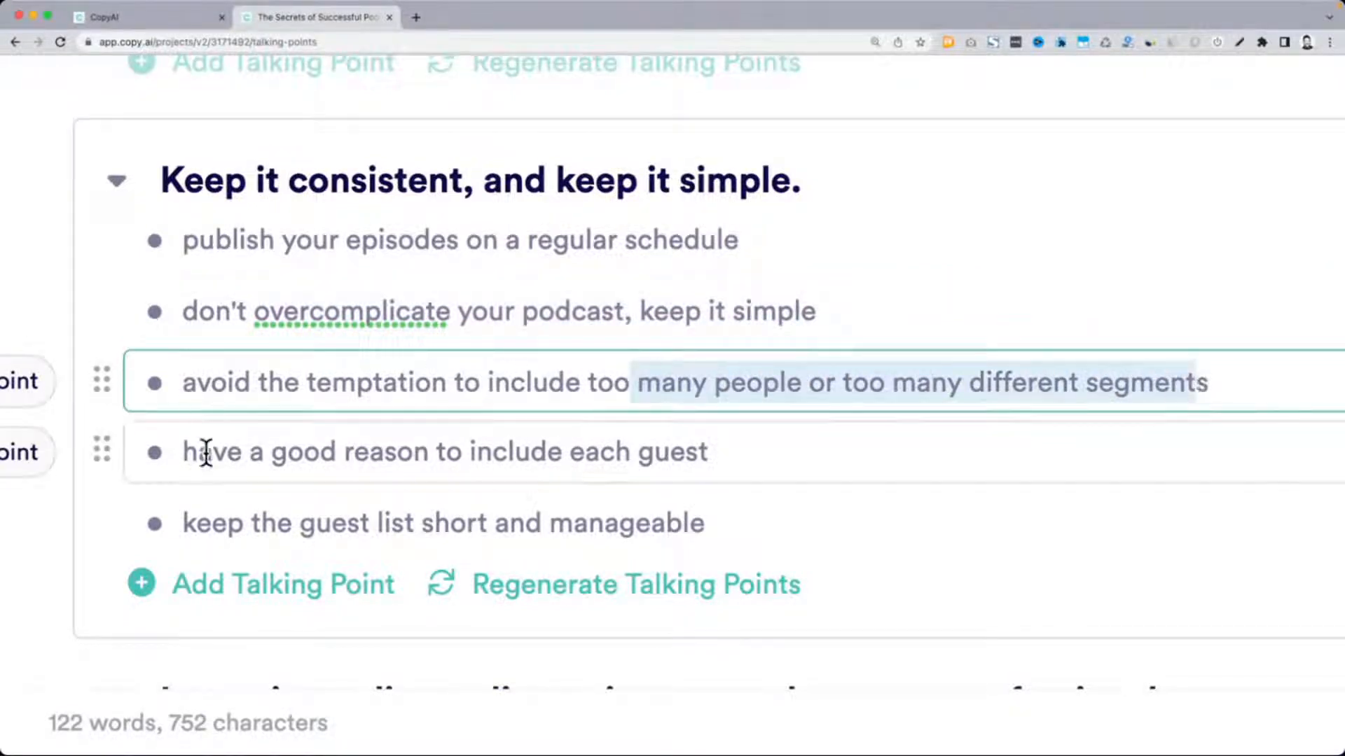
pyautogui.moveTo(198, 451); pyautogui.dragTo(671, 455)
pyautogui.moveTo(294, 524); pyautogui.dragTo(740, 513)
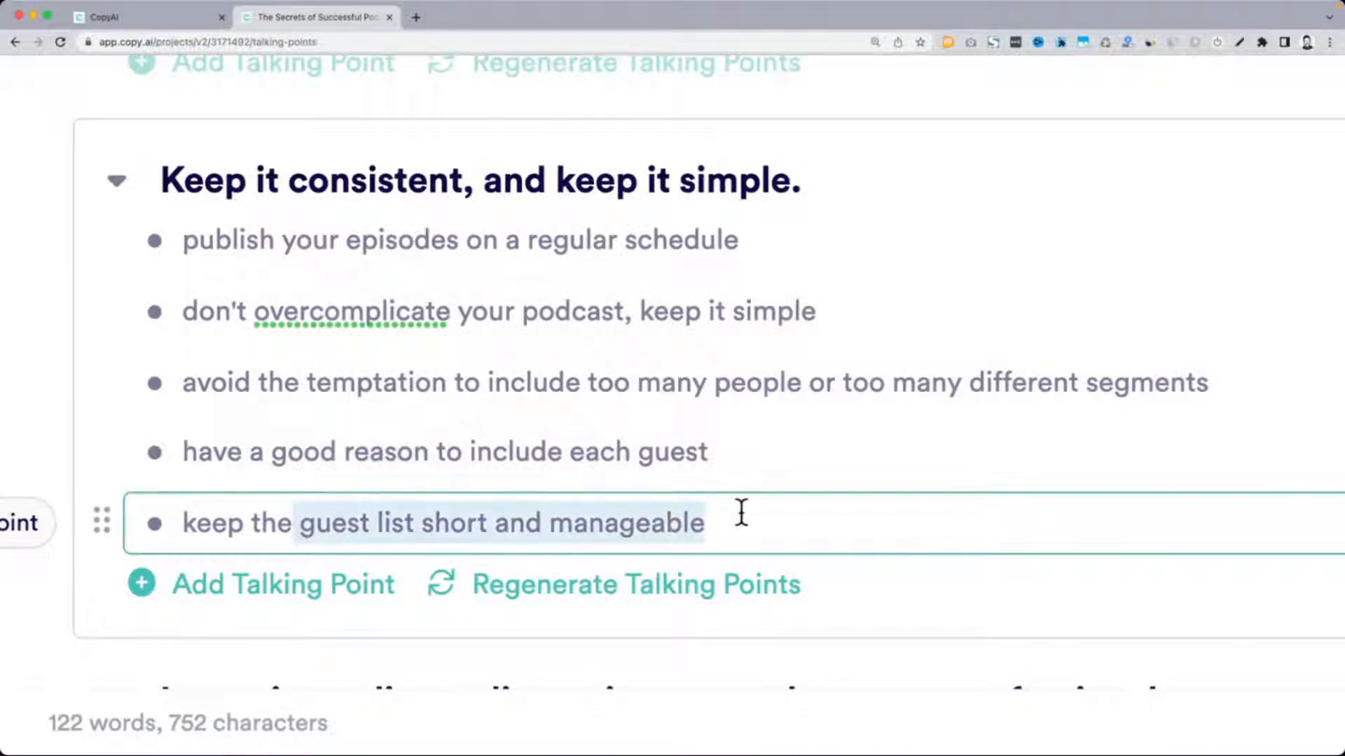
pyautogui.scroll(-5, 742, 511)
pyautogui.scroll(3, 360, 264)
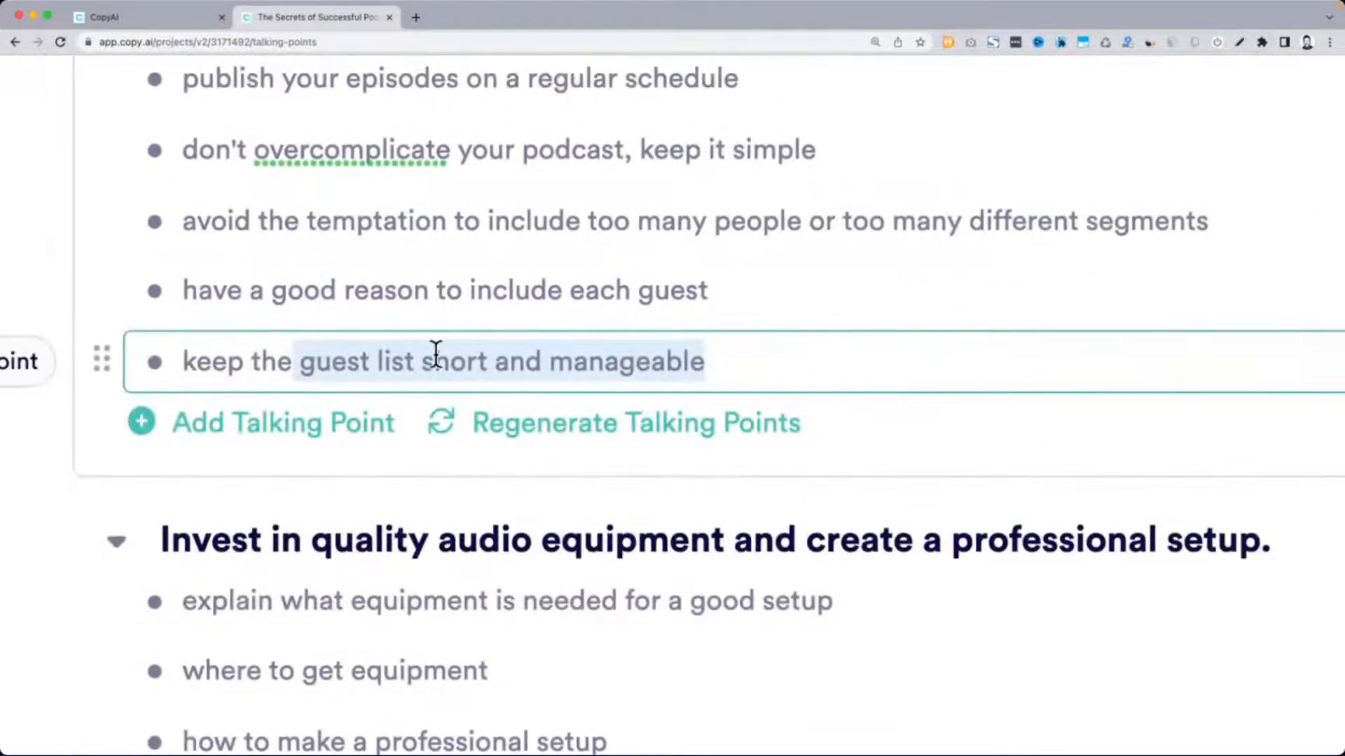
pyautogui.scroll(-4, 438, 355)
pyautogui.scroll(-8, 268, 419)
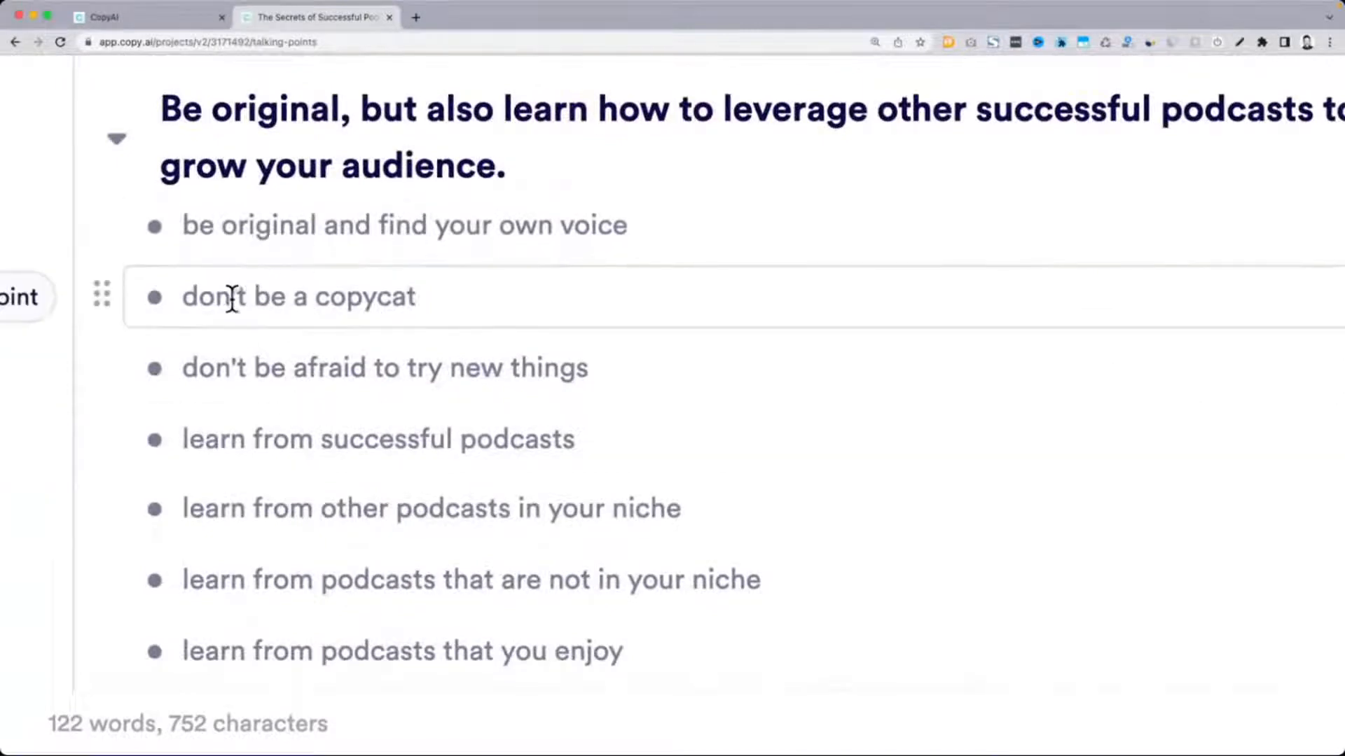
pyautogui.scroll(-2, 393, 318)
pyautogui.scroll(-8, 394, 319)
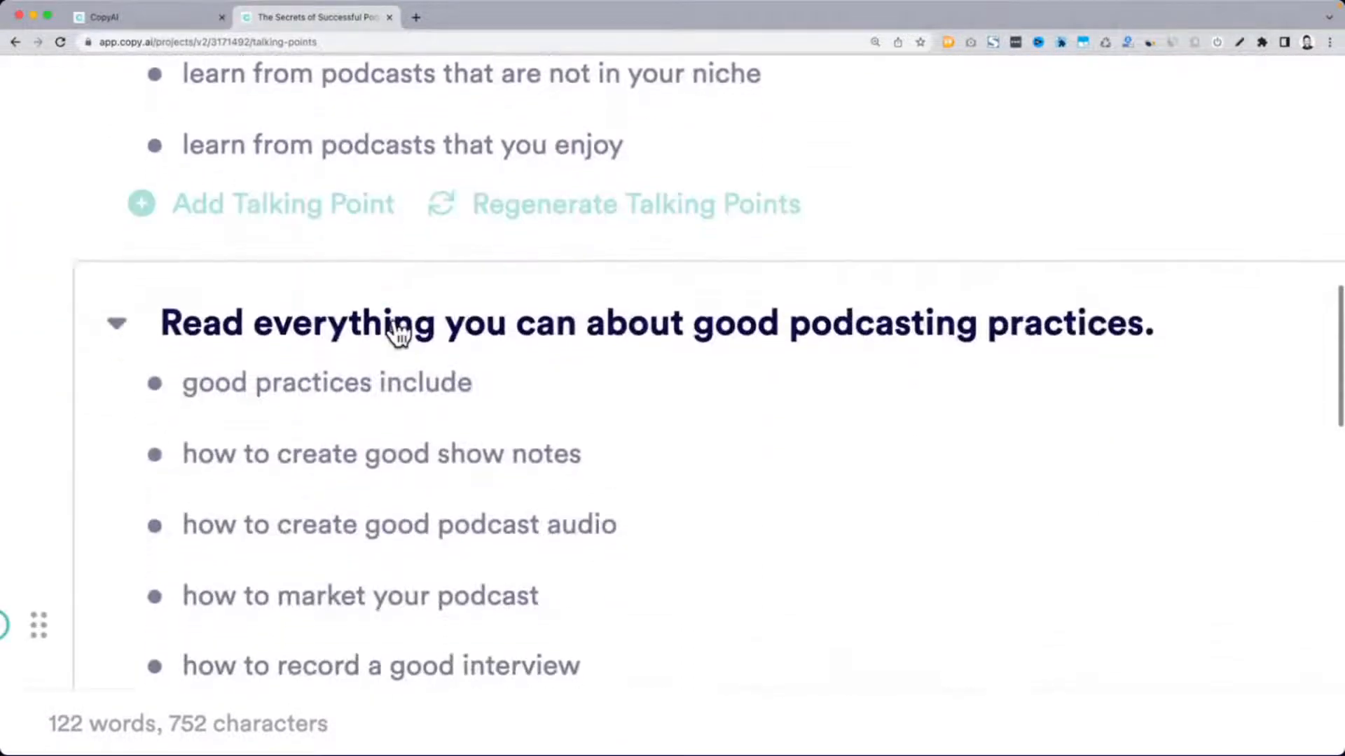
pyautogui.scroll(-5, 743, 256)
pyautogui.scroll(-10, 743, 256)
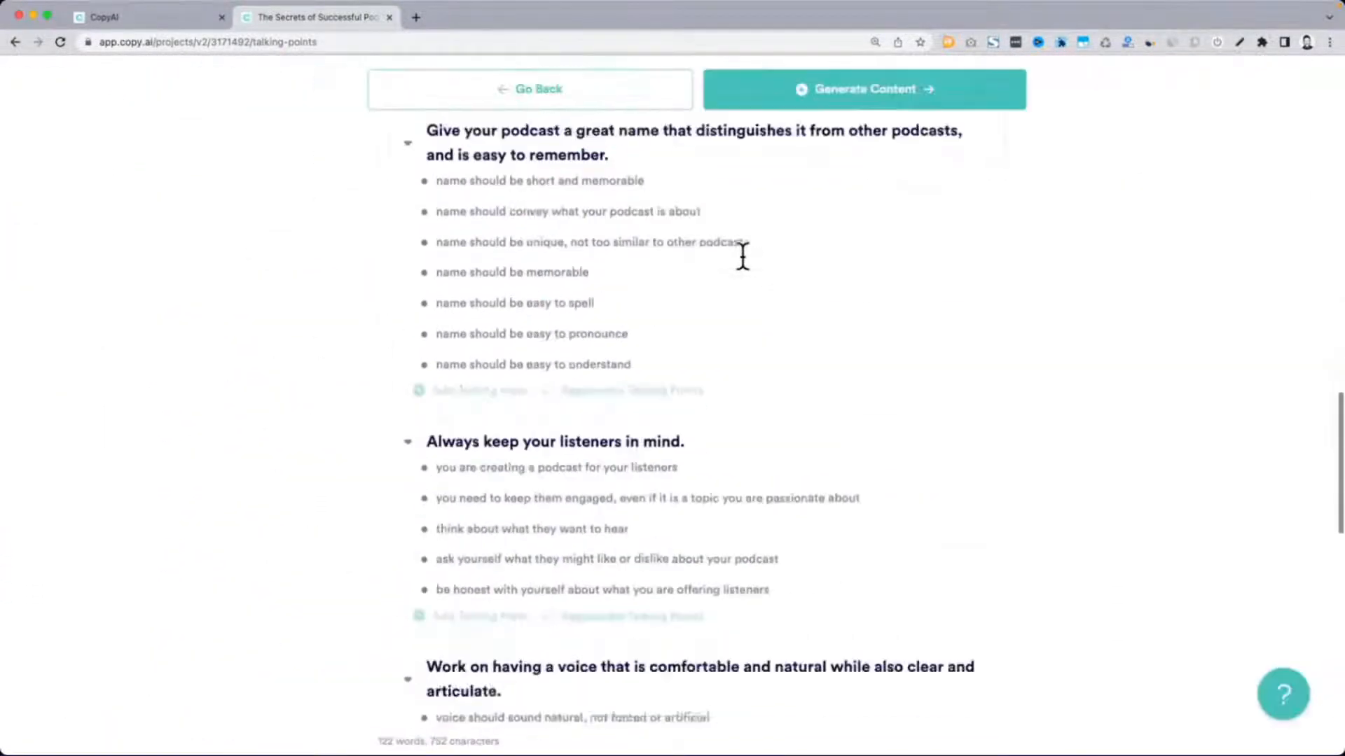
pyautogui.scroll(-3, 561, 393)
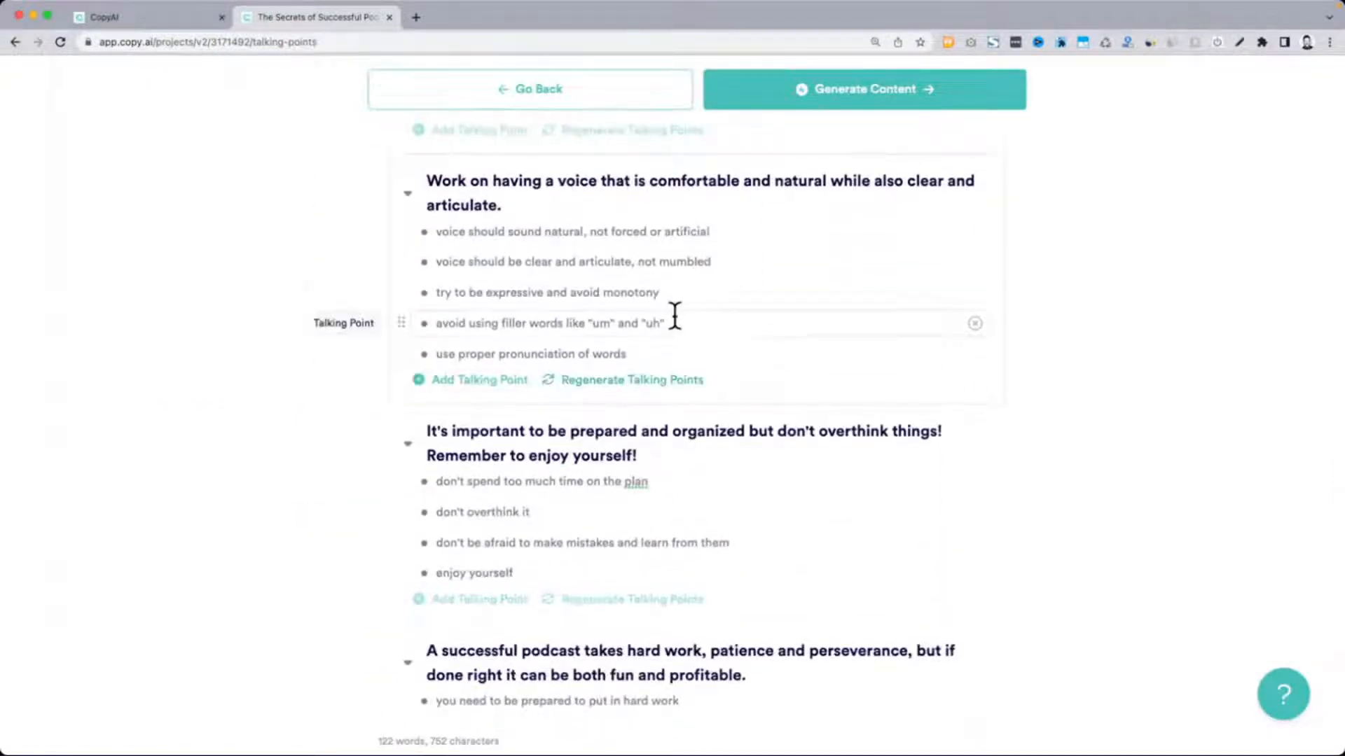
pyautogui.scroll(-4, 672, 313)
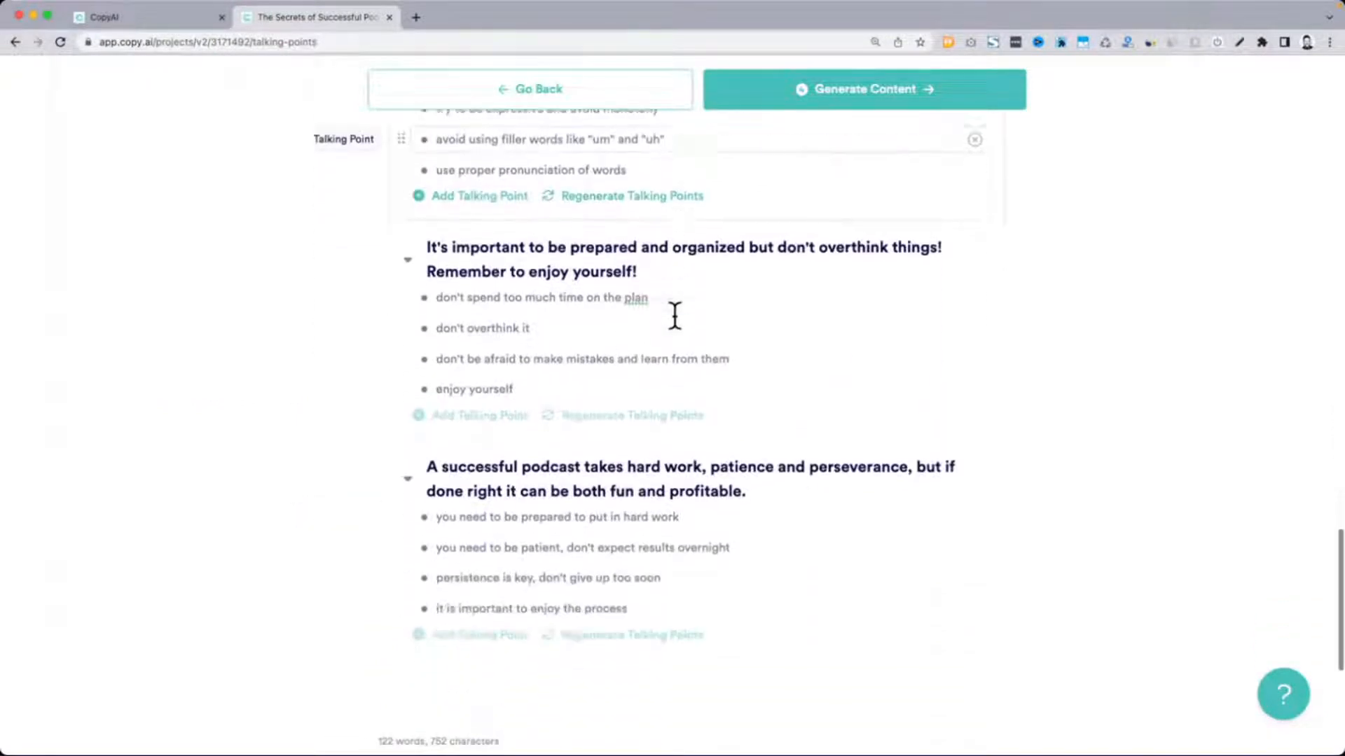
# Generate the blog content from the talking points and skim the written sections
pyautogui.click(855, 105)
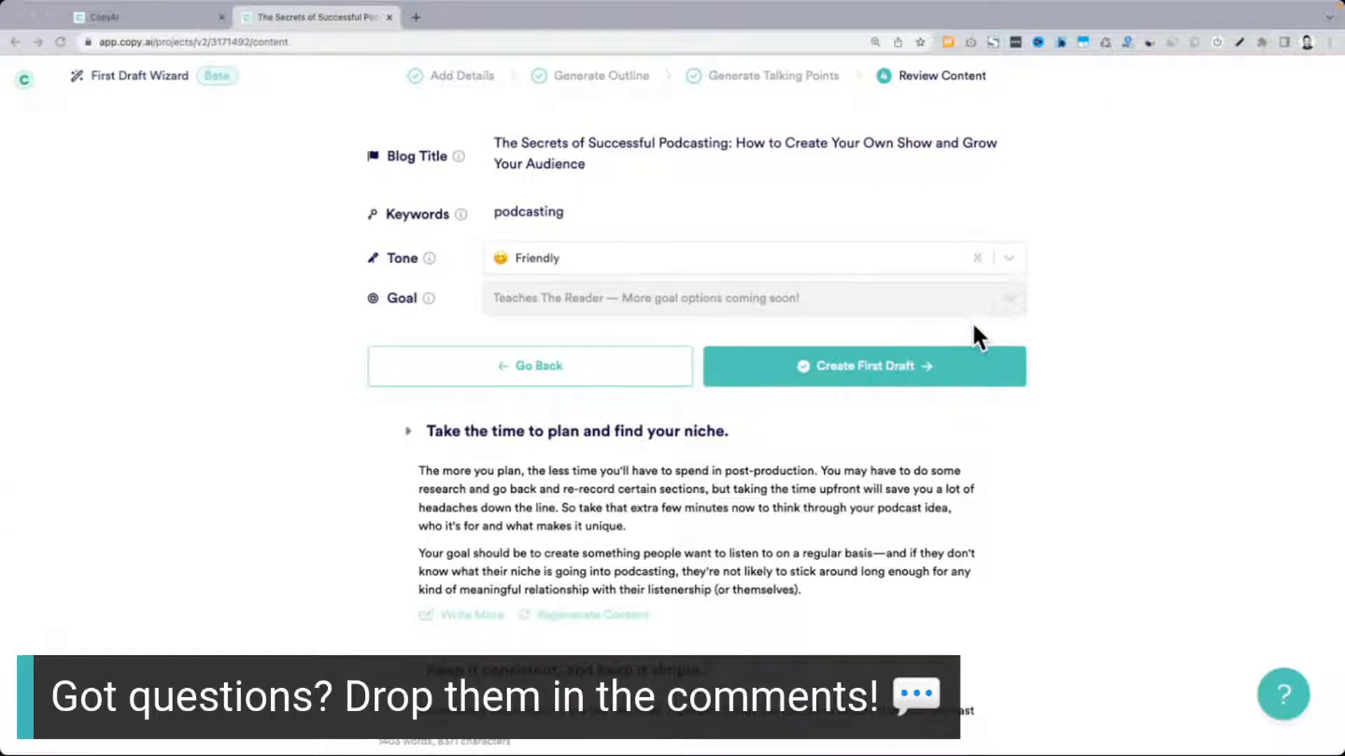
pyautogui.scroll(-5, 974, 326)
pyautogui.scroll(-13, 973, 326)
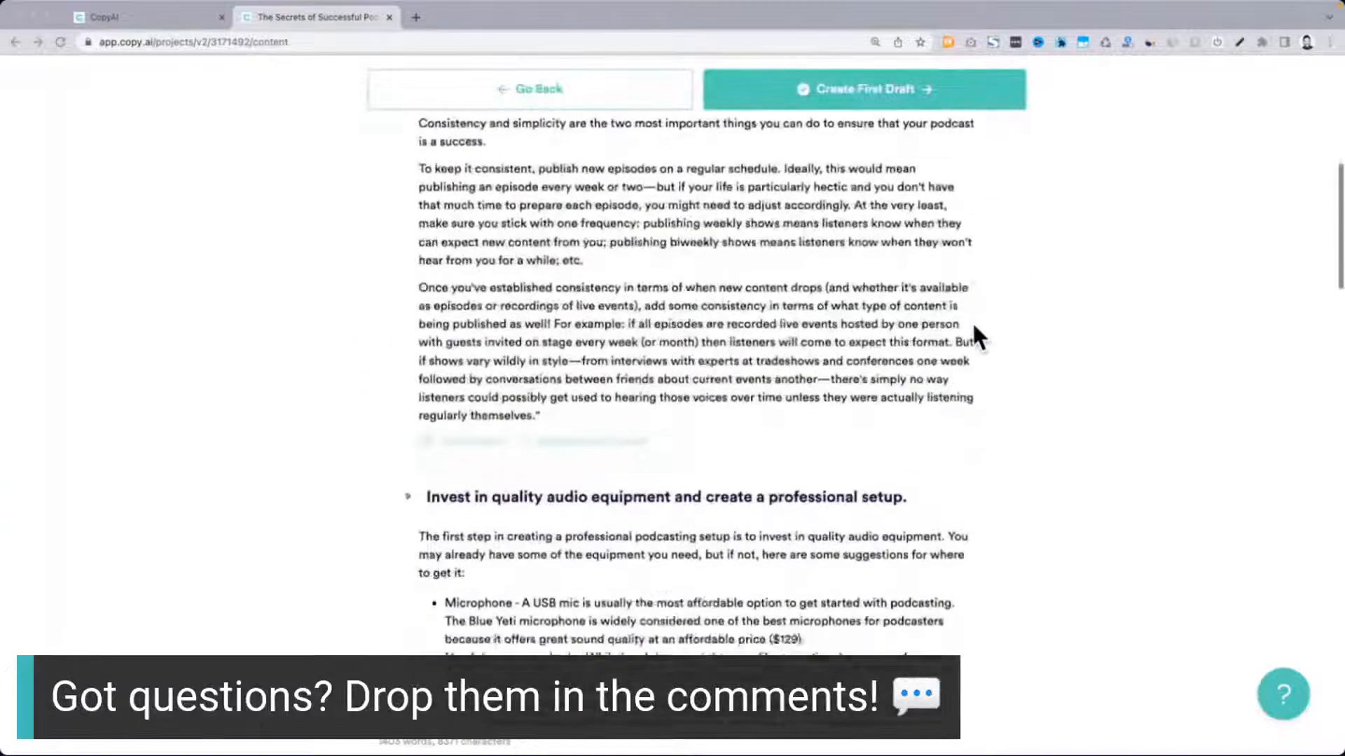
pyautogui.scroll(-20, 973, 326)
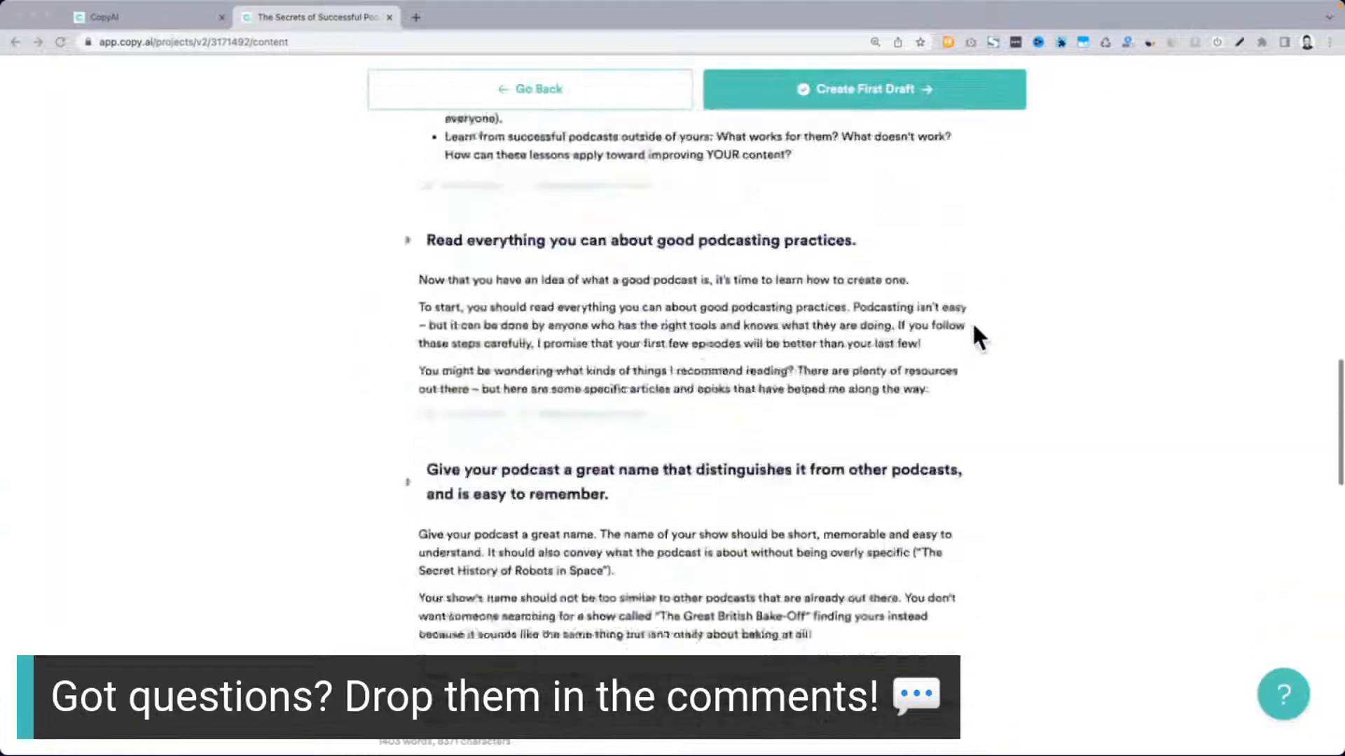
# Create the first draft from the reviewed content, keeping the Friendly tone
pyautogui.scroll(20, 973, 327)
pyautogui.scroll(8, 972, 329)
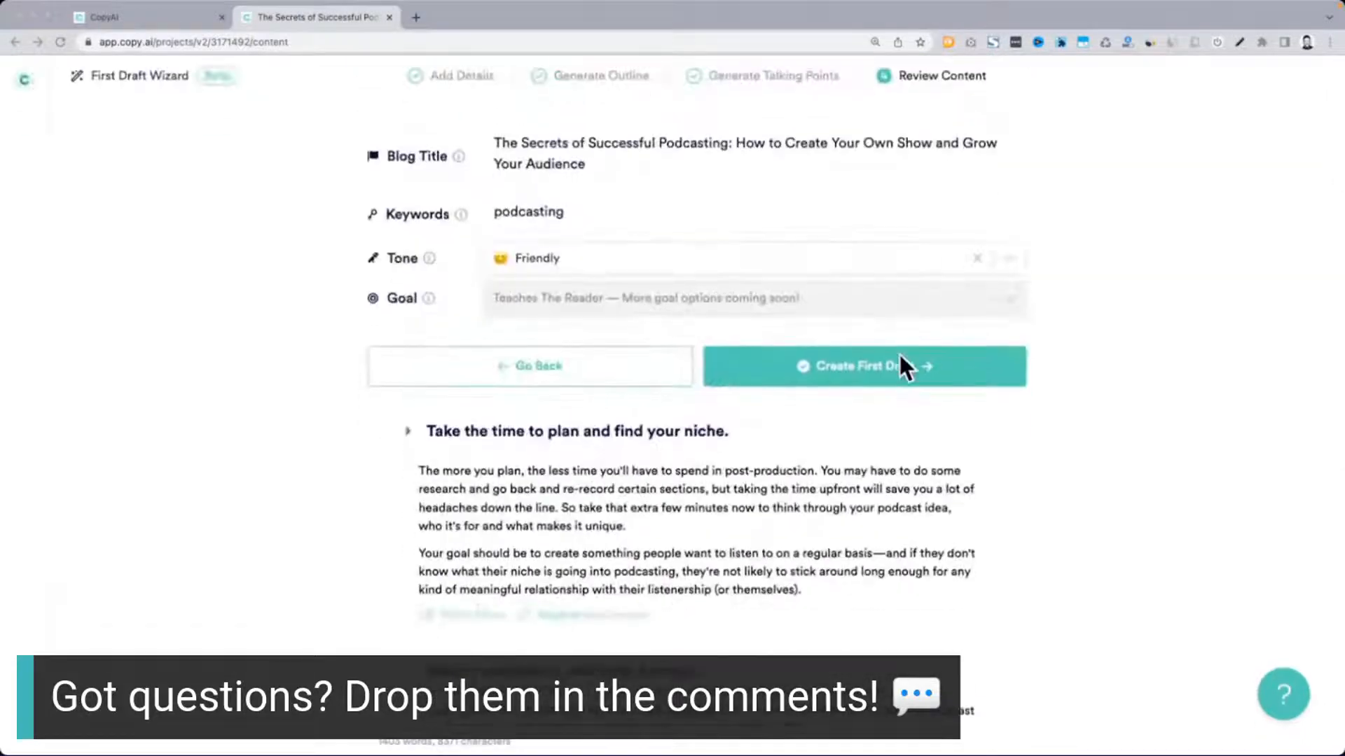
pyautogui.click(940, 379)
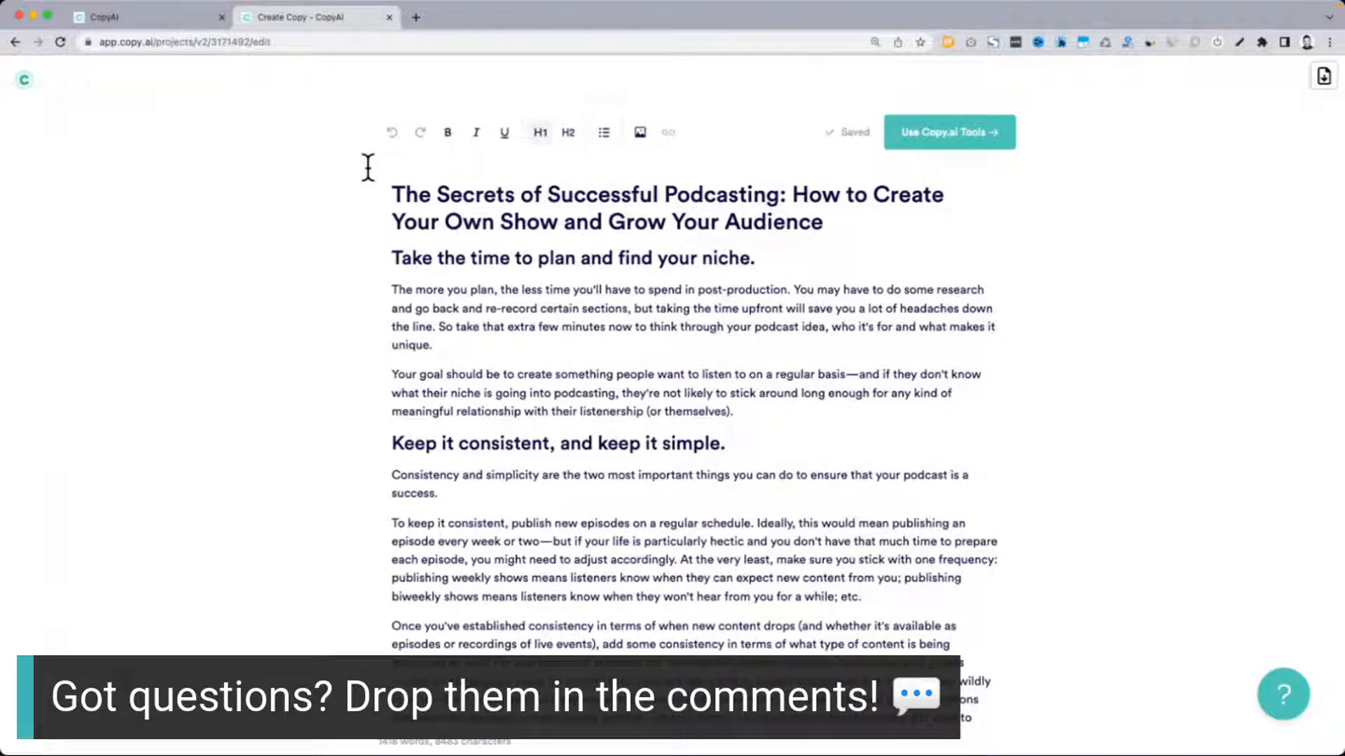
# Switch from the finished draft to the full-screen presentation on creating a digital brand strategy
pyautogui.hotkey('ctrl', 'Up')
pyautogui.moveTo(747, 2)
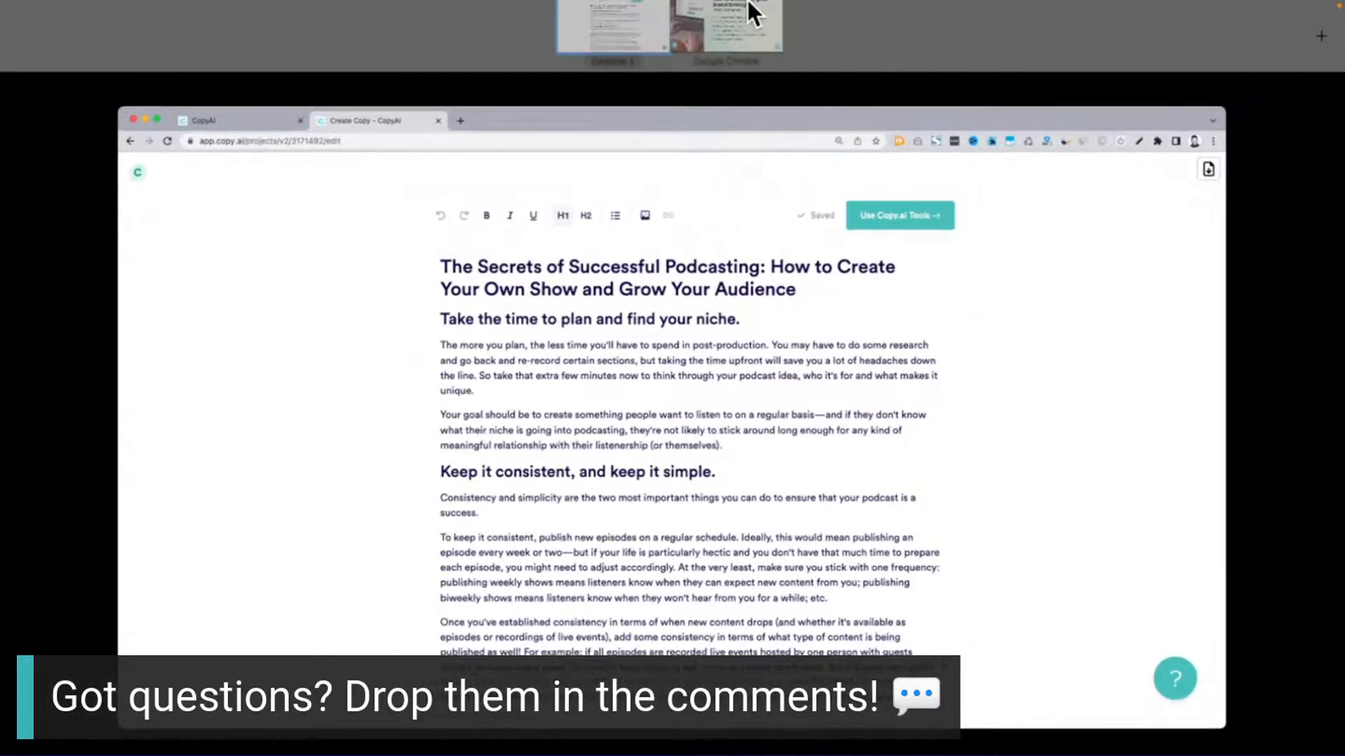
pyautogui.click(737, 49)
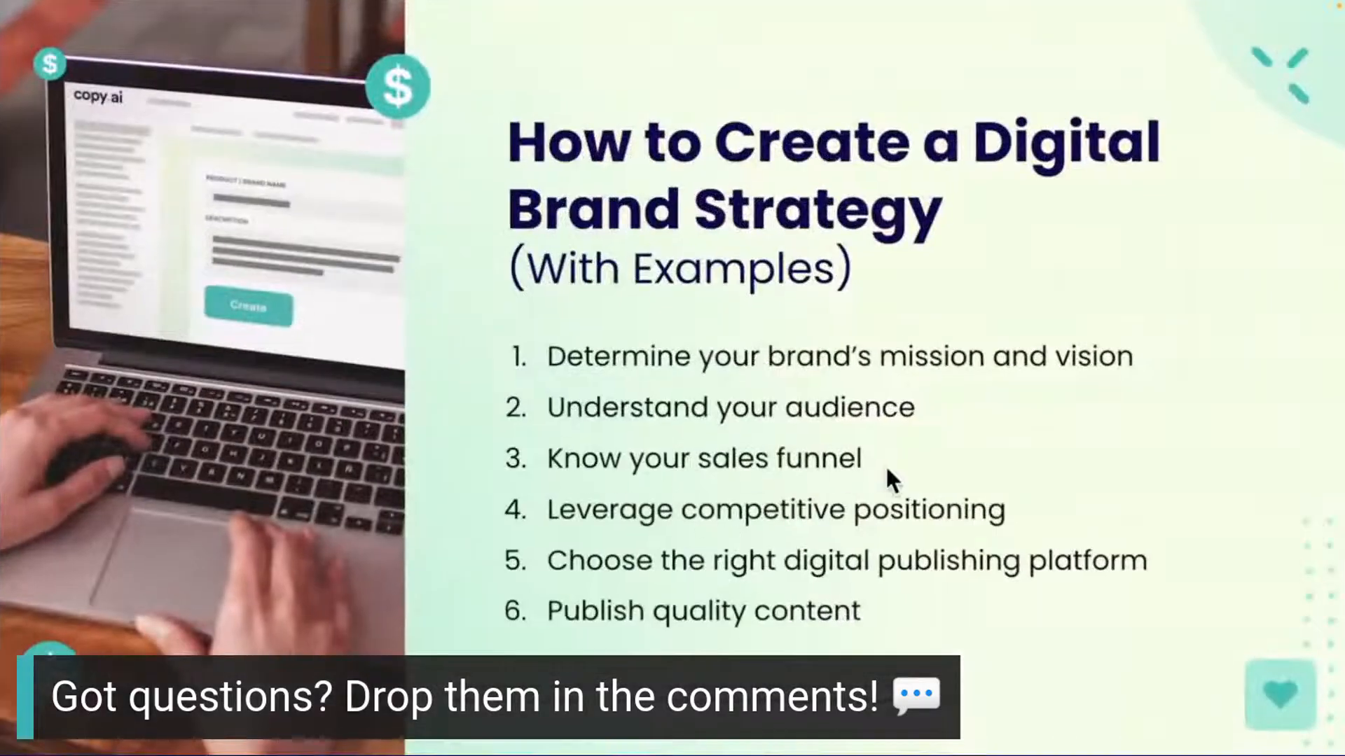